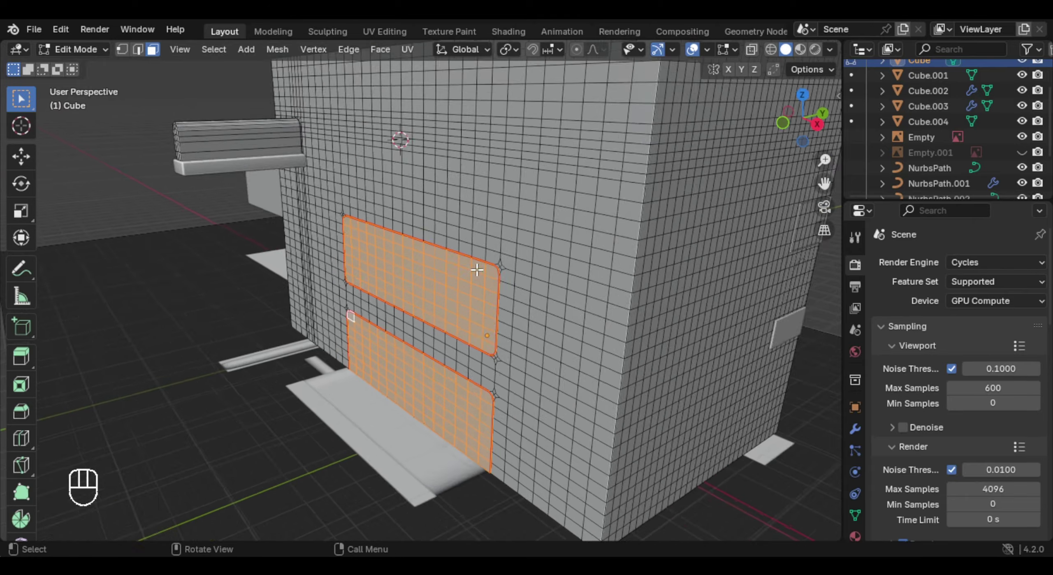
key("e")
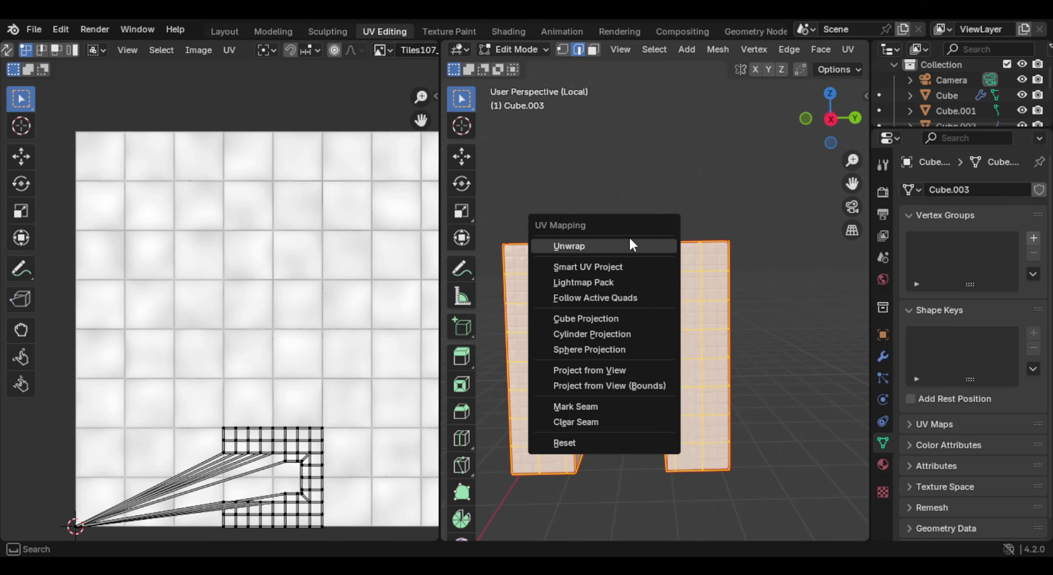
left_click(628, 238)
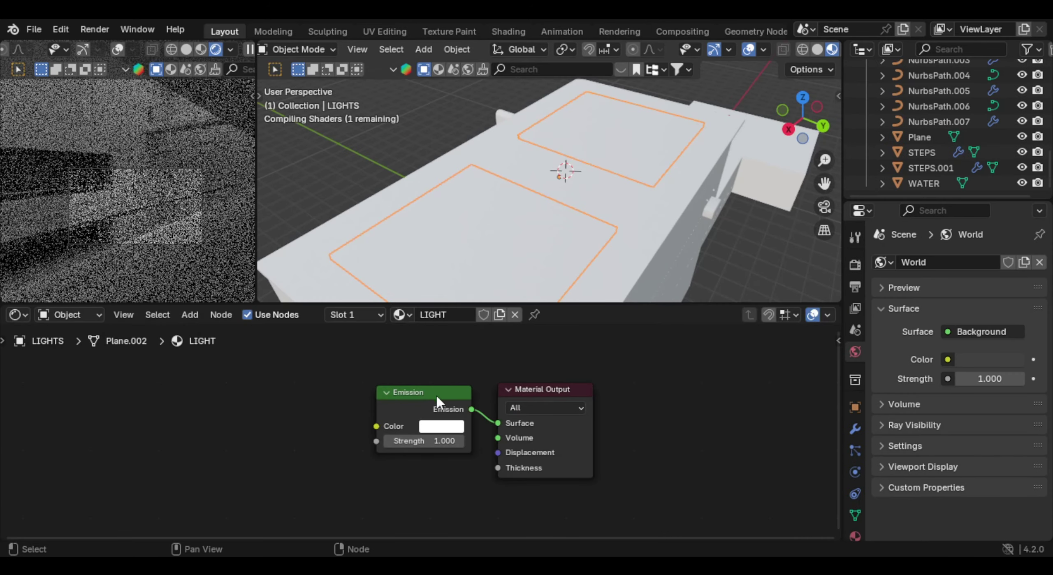
left_click_drag(436, 393, 443, 405)
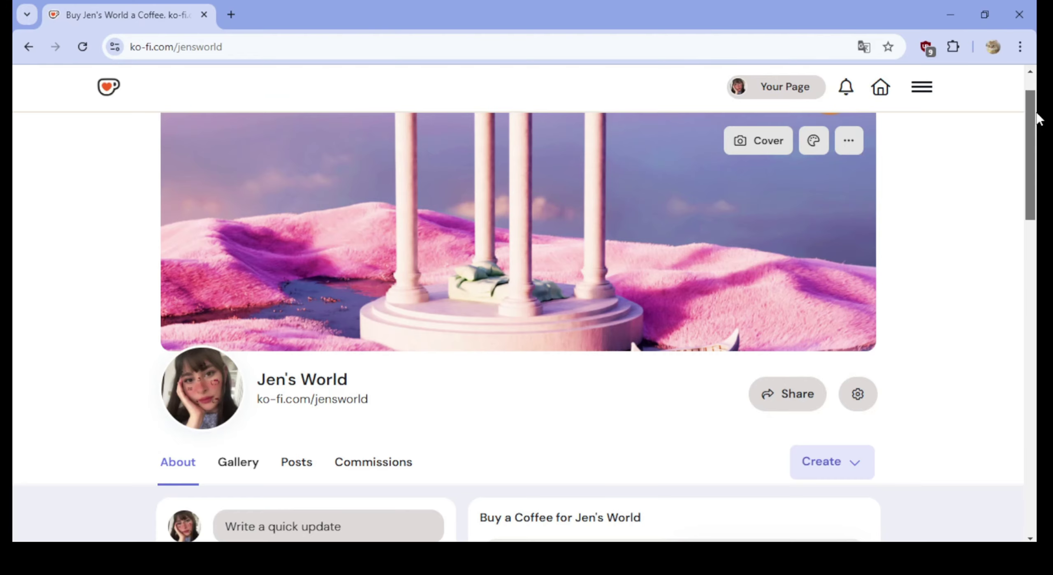
left_click_drag(1036, 118, 1037, 196)
left_click(594, 284)
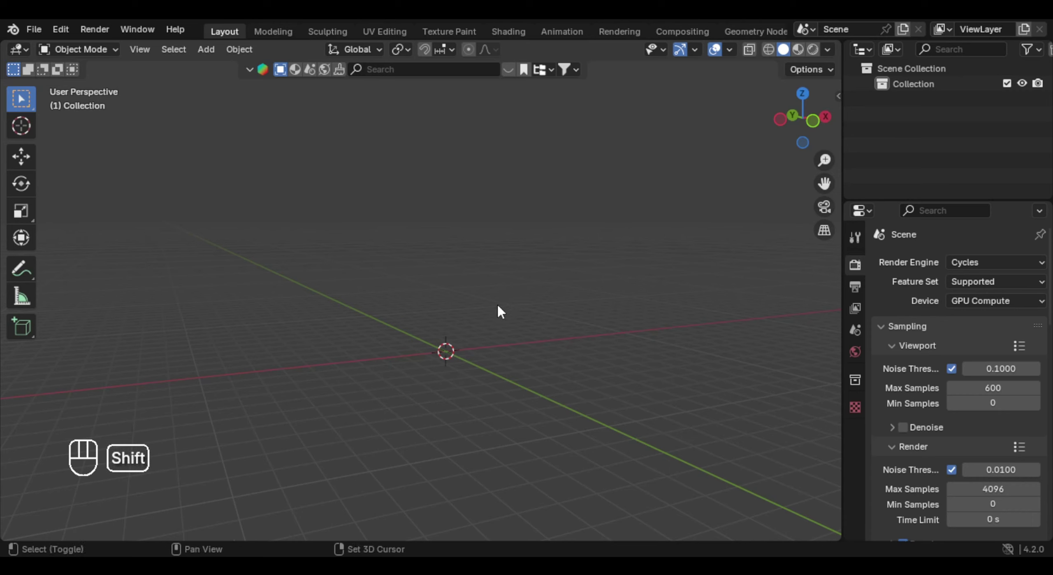
Step: Add the top-view building plan as a reference image and clear its rotation so it lies flat
key("shift+a")
mouse_move(444, 407)
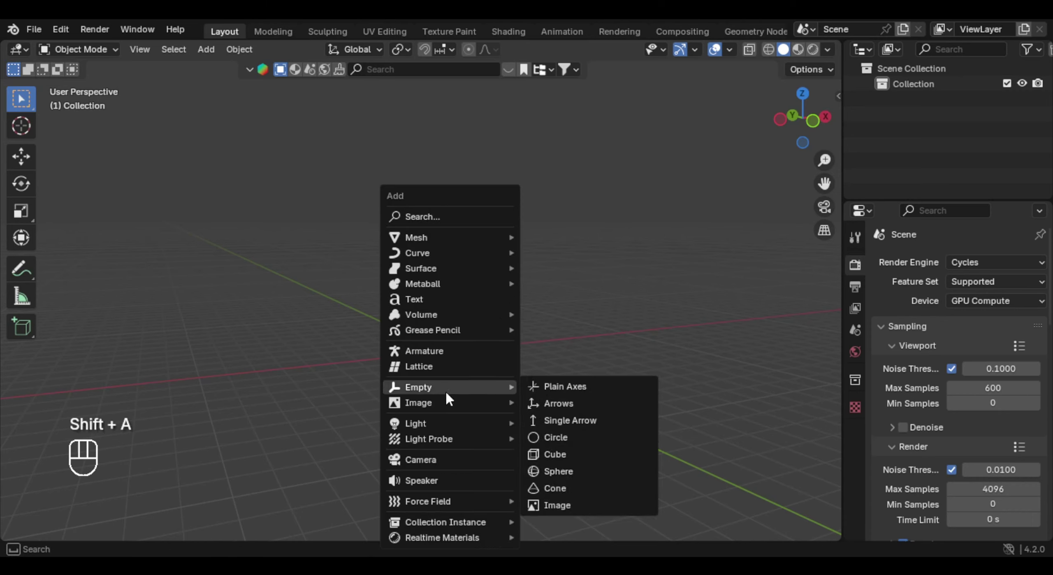
left_click(540, 400)
middle_click_drag(536, 317, 592, 283)
scroll(512, 357, "up", 2)
key("alt+r")
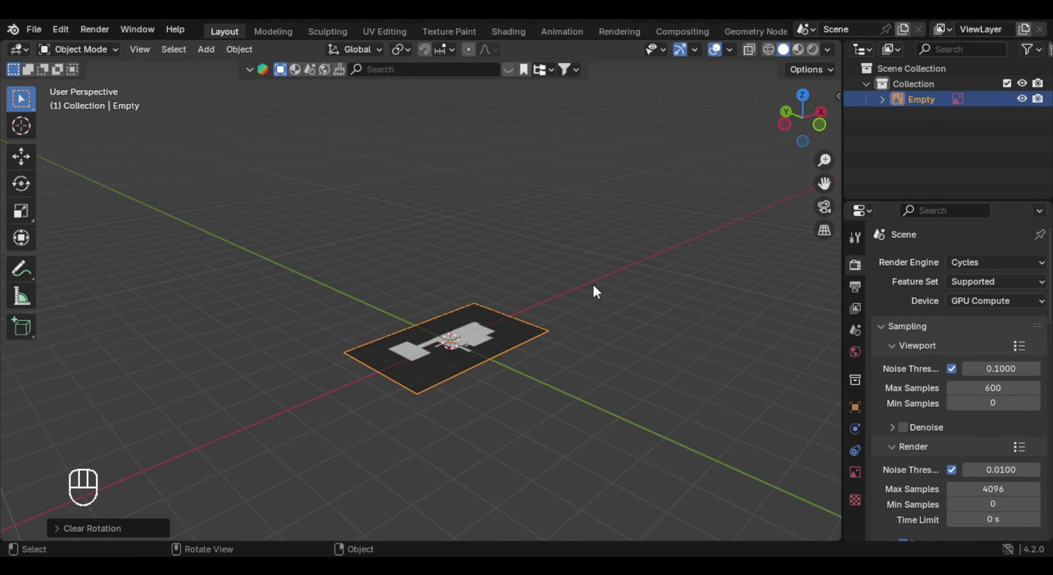
Step: Scale up the reference image in top view in two passes until the plan is several times larger
key("KP_7")
key("s")
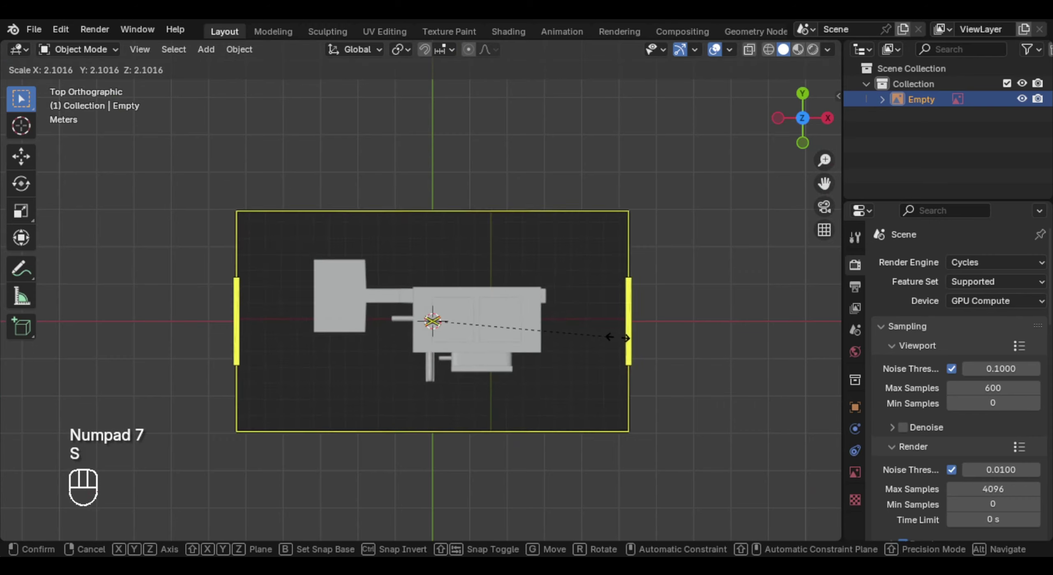
left_click(756, 335)
scroll(588, 343, "down", 3)
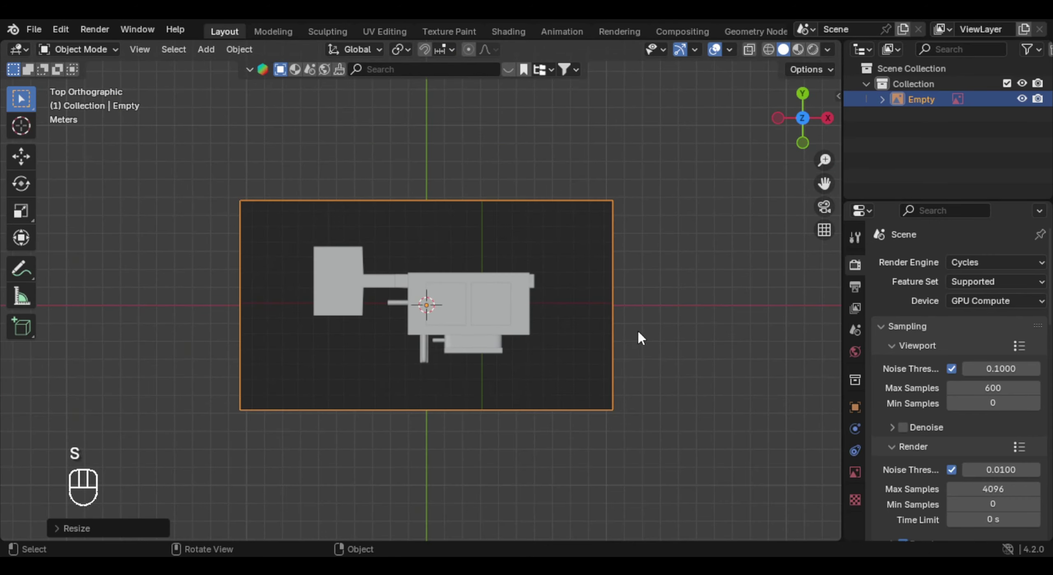
key("s")
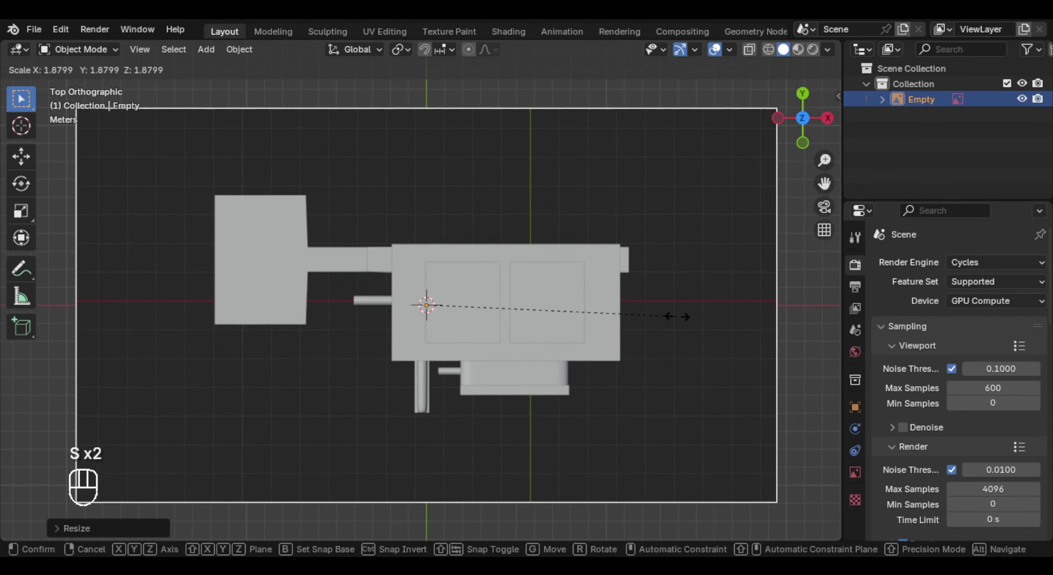
left_click(657, 313)
Step: Add a cube and move it about 3.9 m along X to the centre of the main building on the plan
middle_click_drag(653, 314, 472, 244)
key("shift+a")
mouse_move(419, 81)
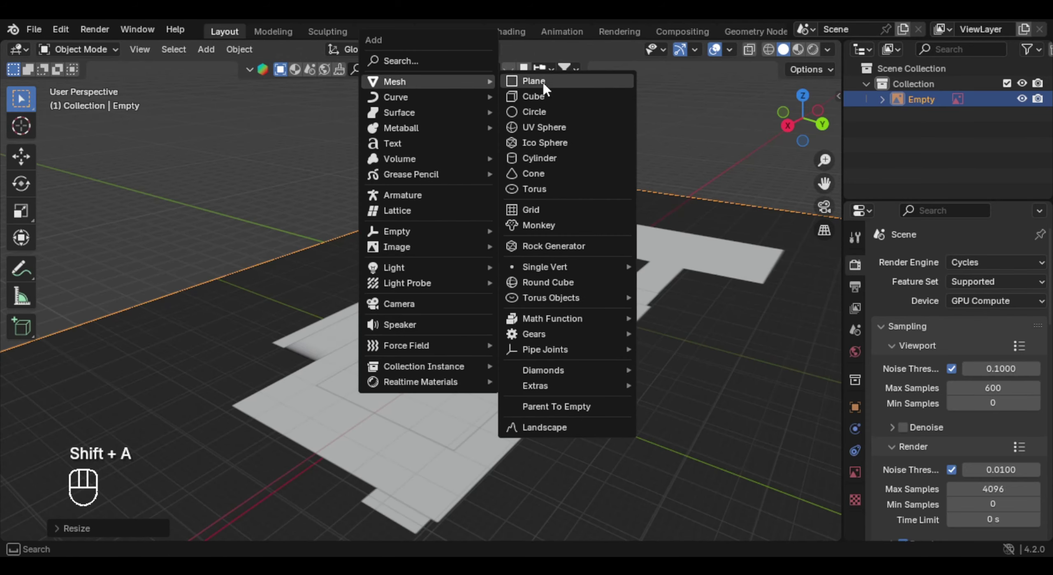
left_click(536, 97)
middle_click_drag(464, 374, 386, 362)
key("KP_7")
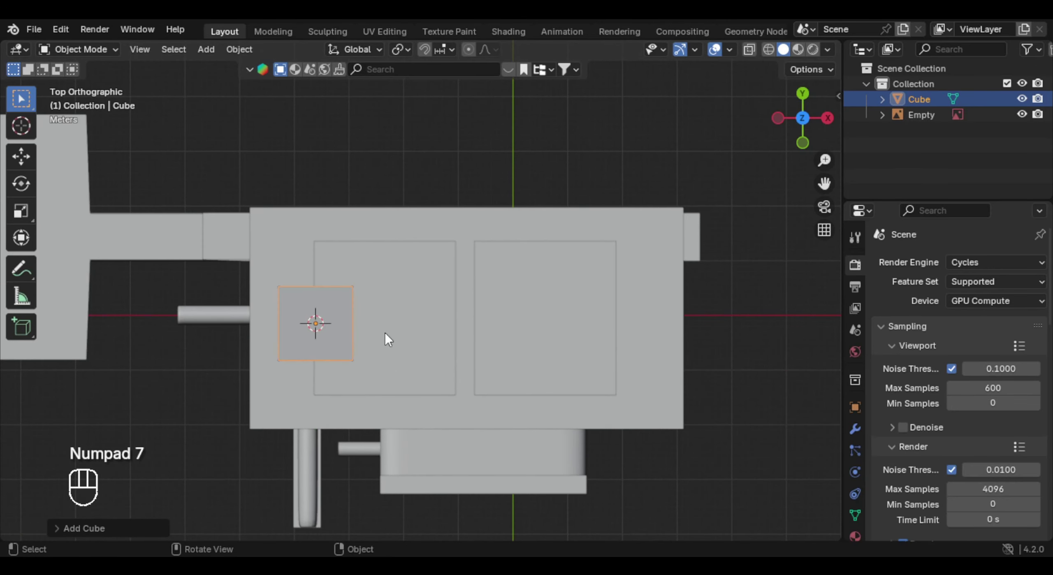
key("g")
key("x")
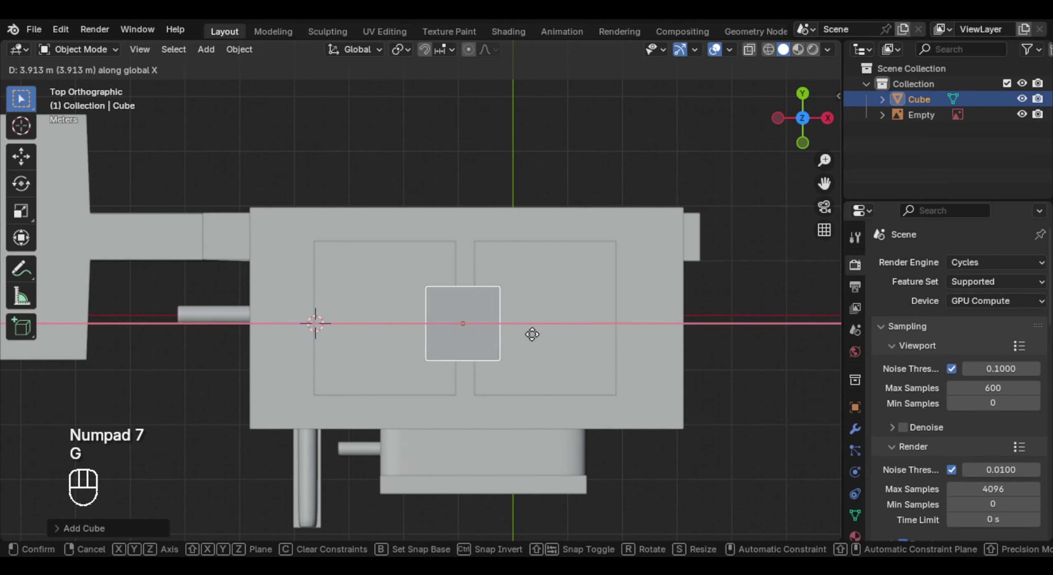
left_click(532, 333)
Step: Scale the cube along X to the main building's length and shift it about 0.05 m along X to align its ends
key("s")
key("x")
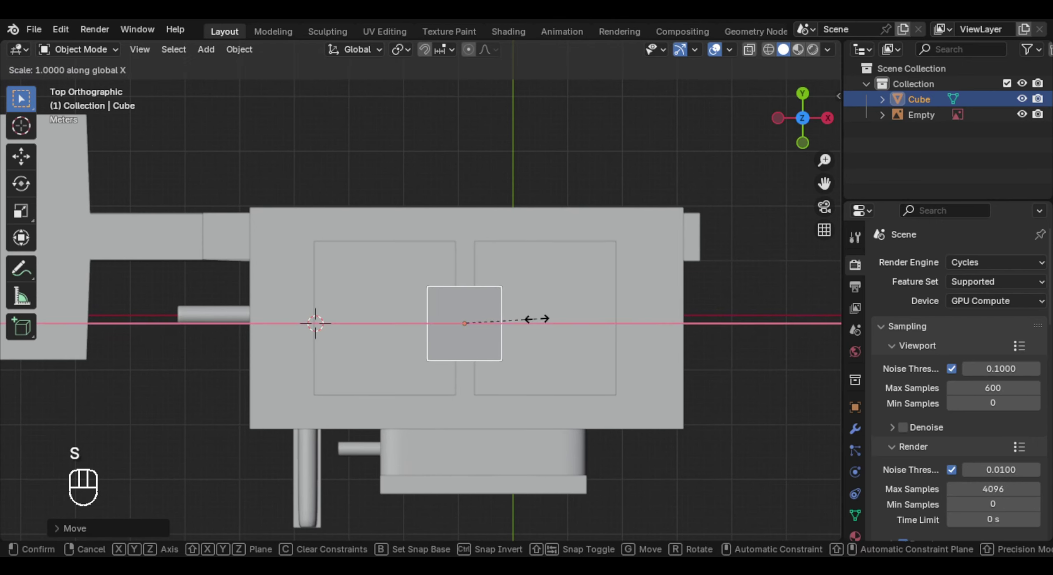
left_click(50, 295)
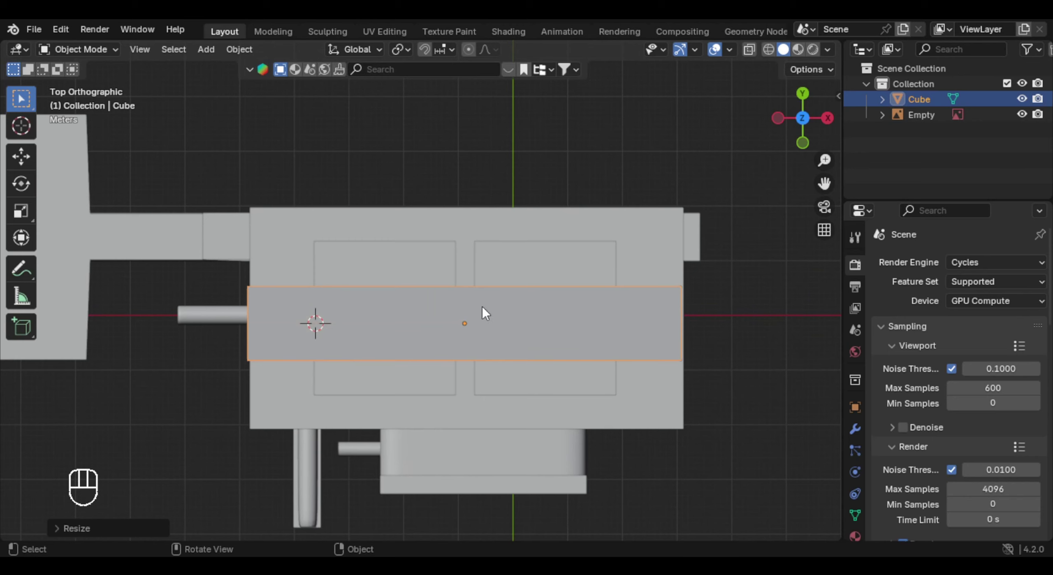
key("g")
key("x")
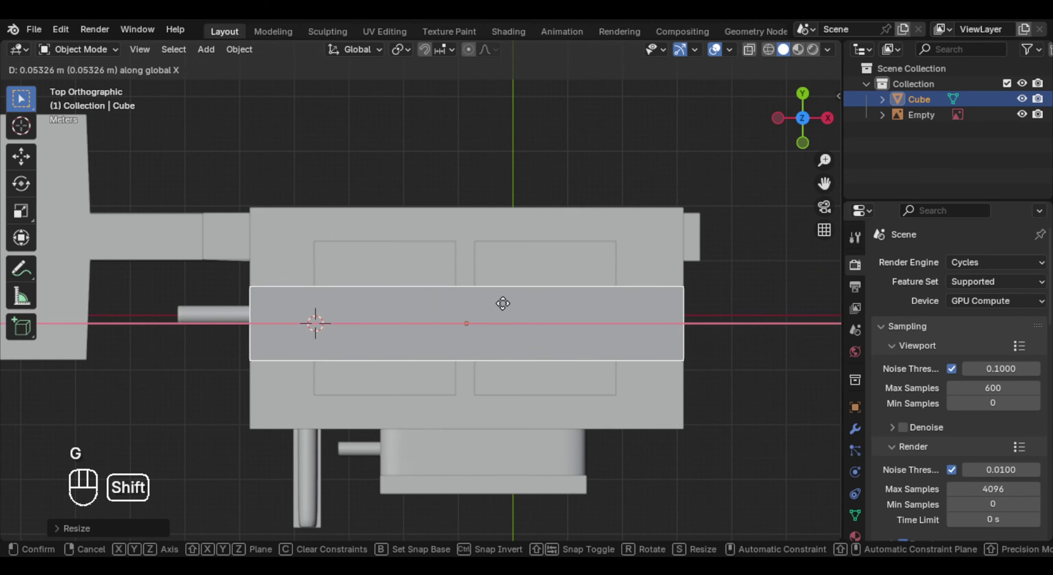
left_click(547, 303)
Step: Scale the cube along Y to roughly cover the width of the main building on the plan
middle_click_drag(550, 303, 519, 262)
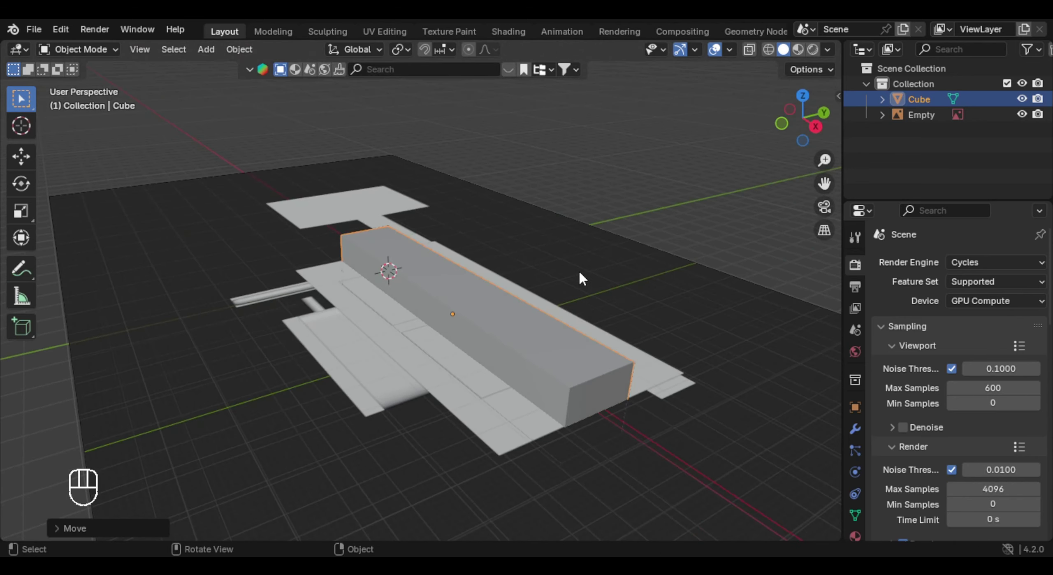
key("s")
key("y")
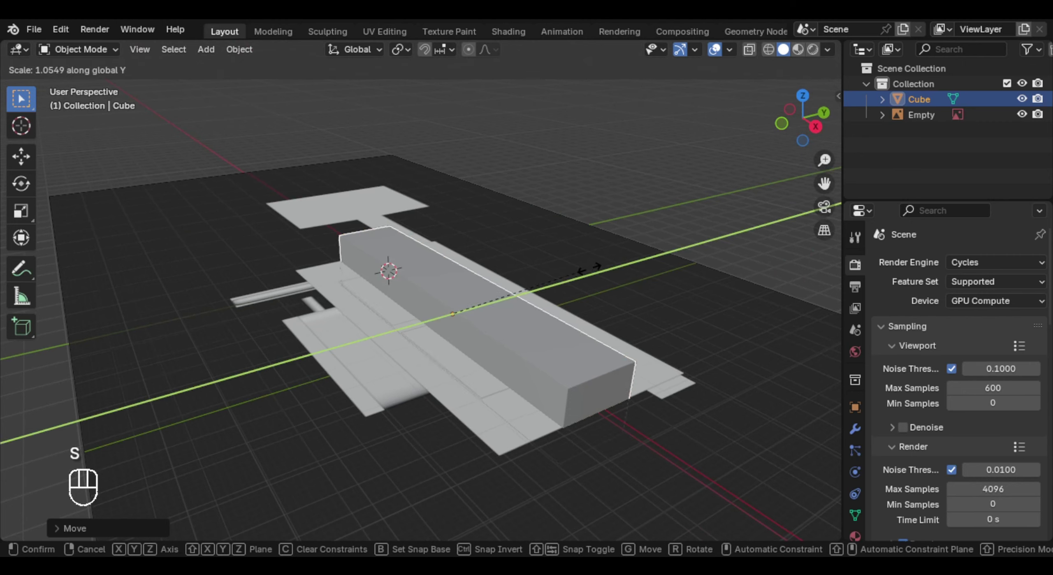
left_click(800, 199)
middle_click_drag(806, 195, 464, 333)
left_click(458, 311)
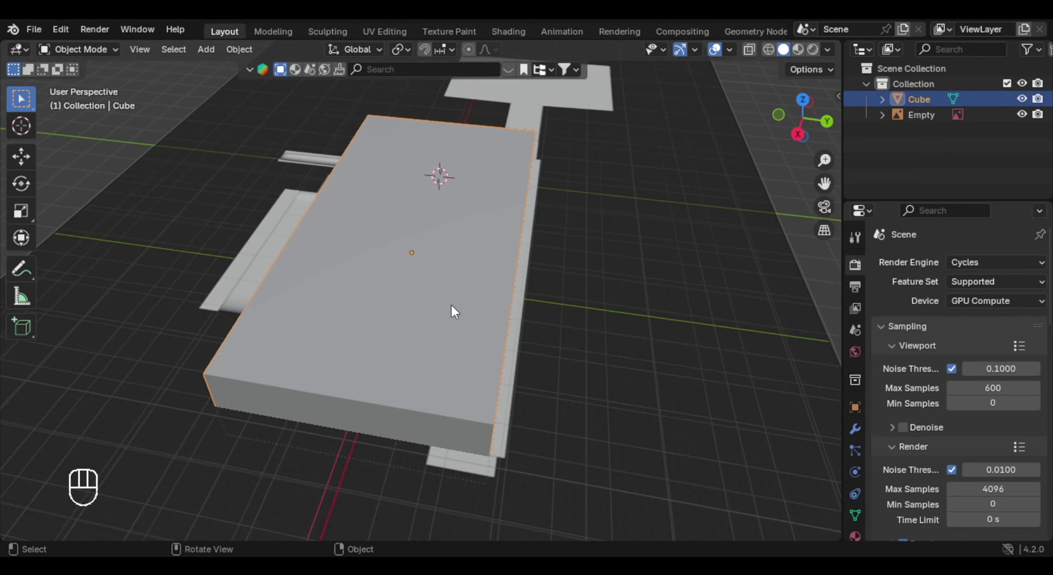
Step: Turn on X-ray display in top view and enter Edit Mode on the cube
key("KP_7")
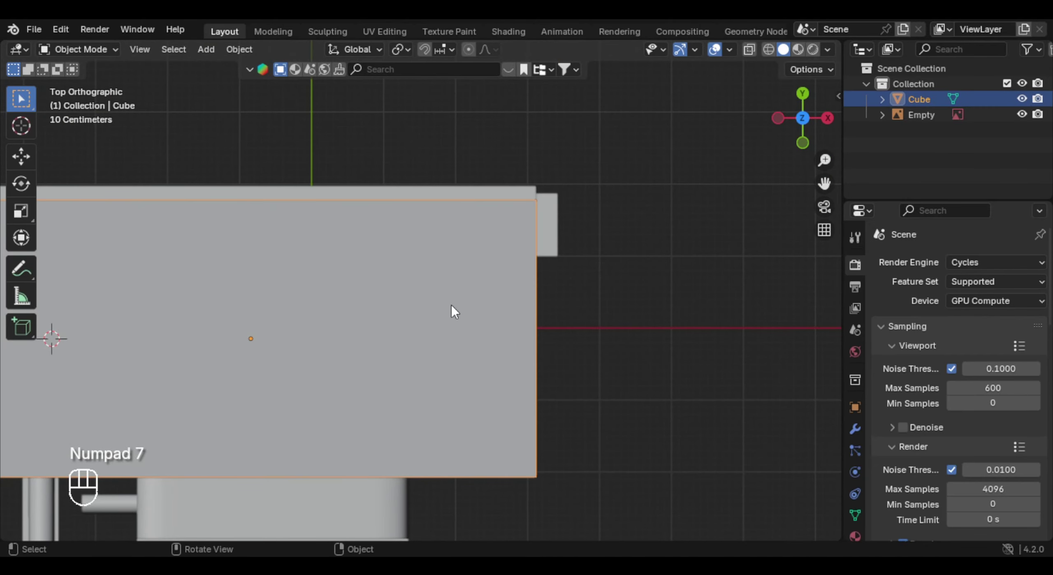
key("alt+z")
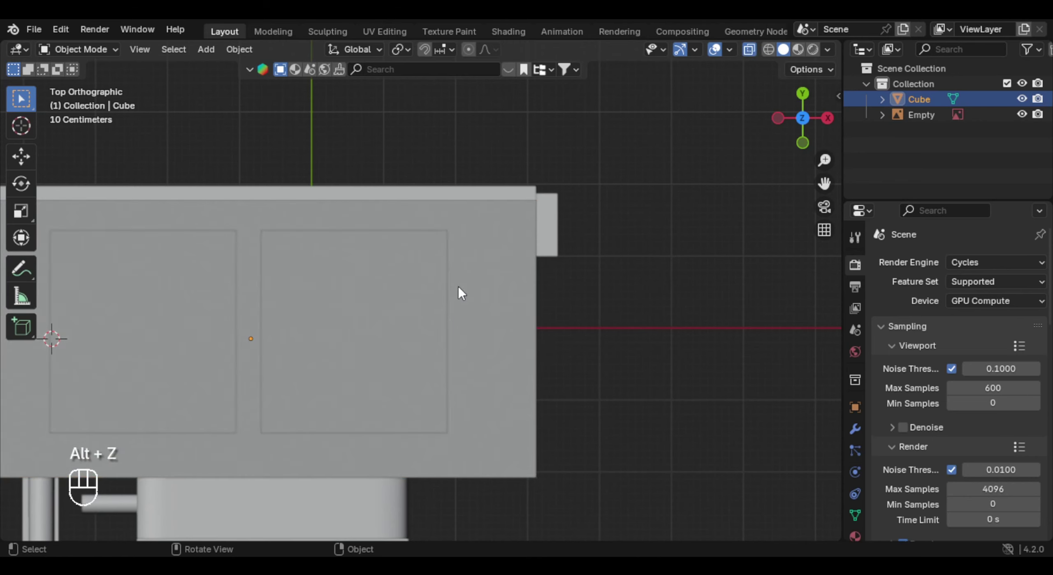
middle_click_drag(458, 288, 566, 290)
left_click(489, 271)
key("KP_7")
left_click(566, 284)
key("Tab")
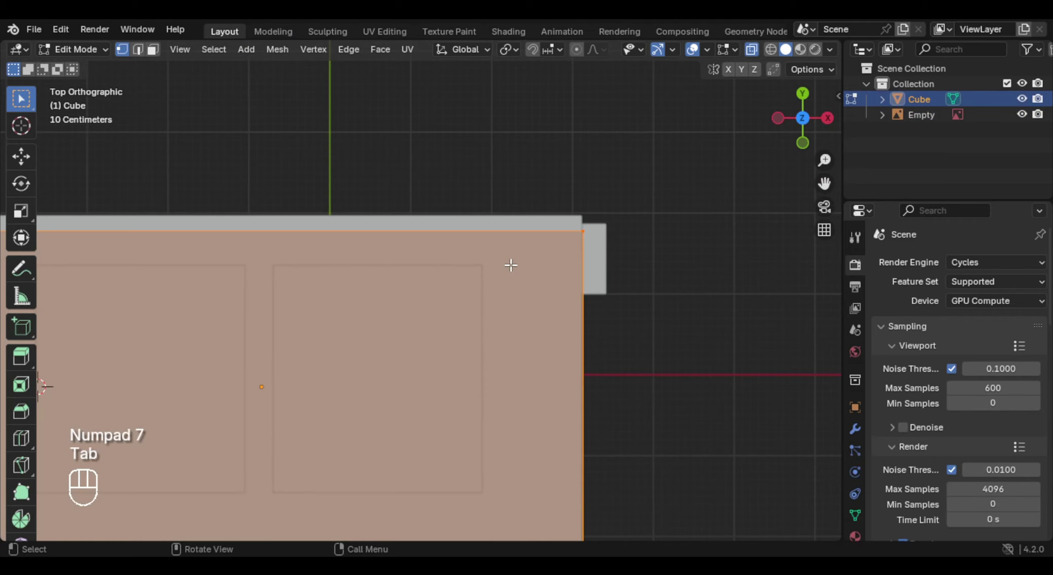
Step: Select the cube's long side face on the positive Y side and move it about 0.2 m along Y to the plan's edge
middle_click_drag(509, 266, 452, 242)
key("3")
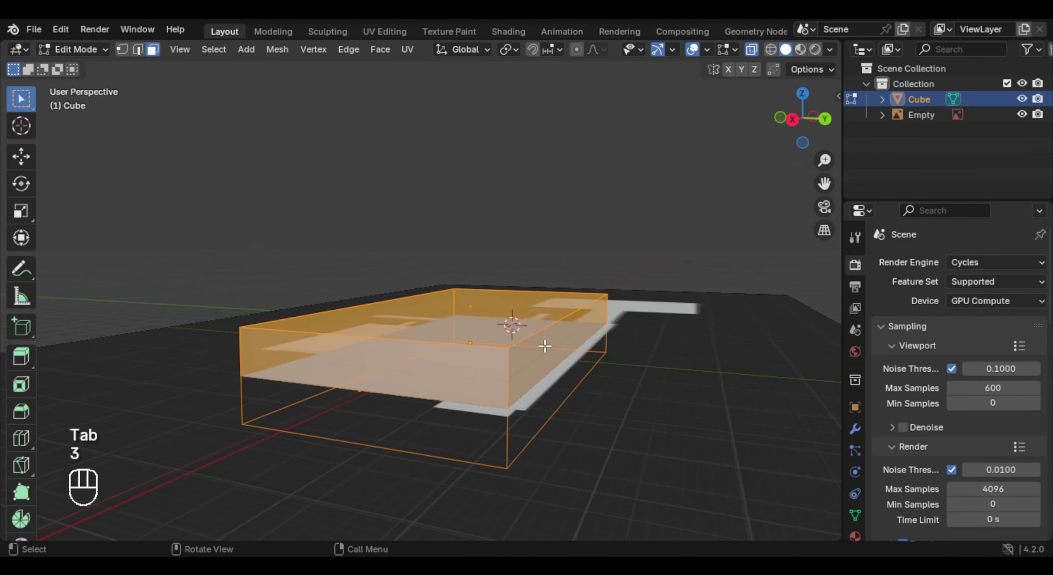
left_click(550, 362)
key("KP_7")
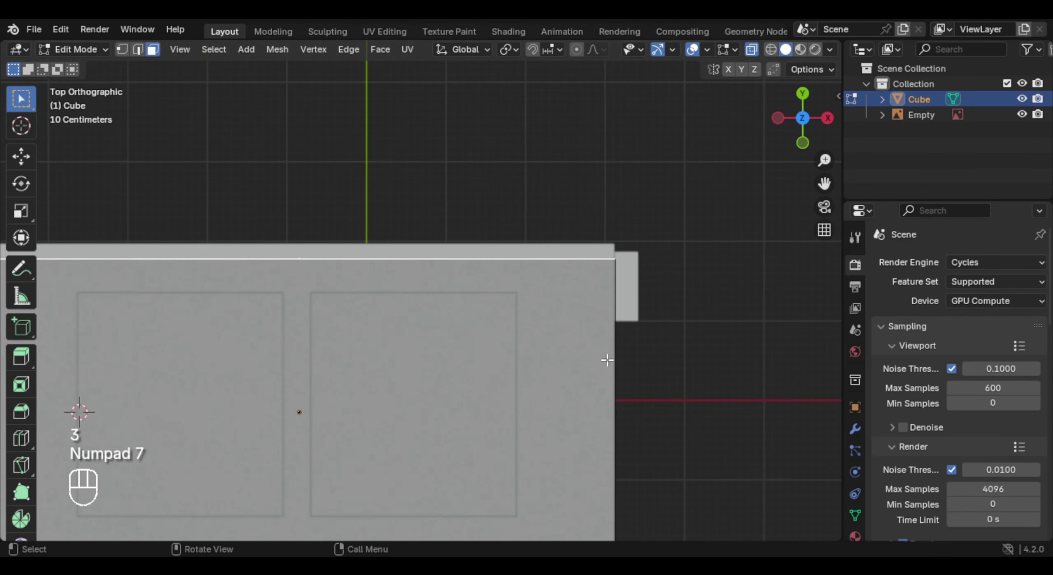
key("g")
key("y")
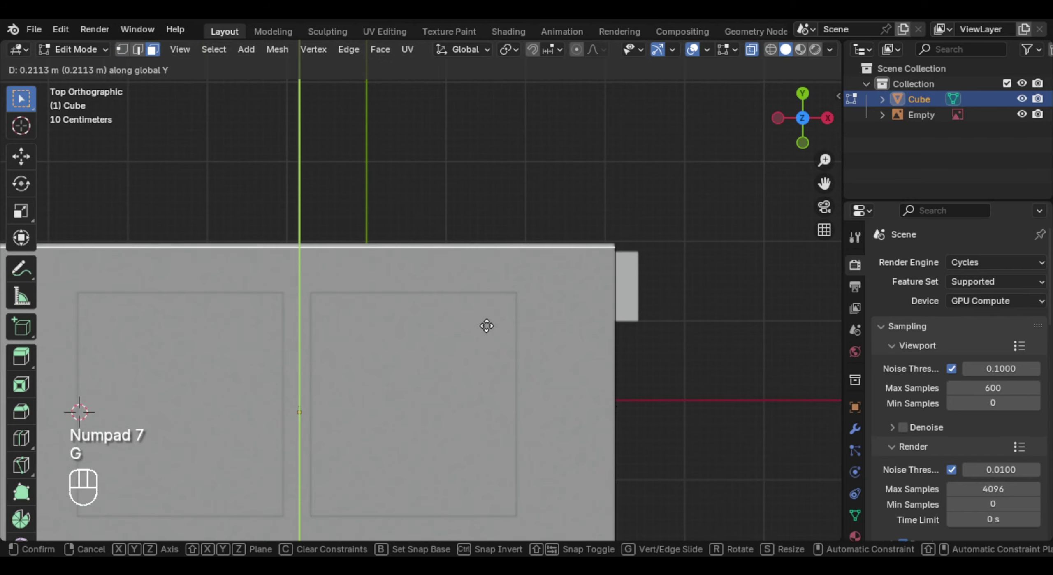
left_click(486, 300)
middle_click_drag(484, 296, 570, 321)
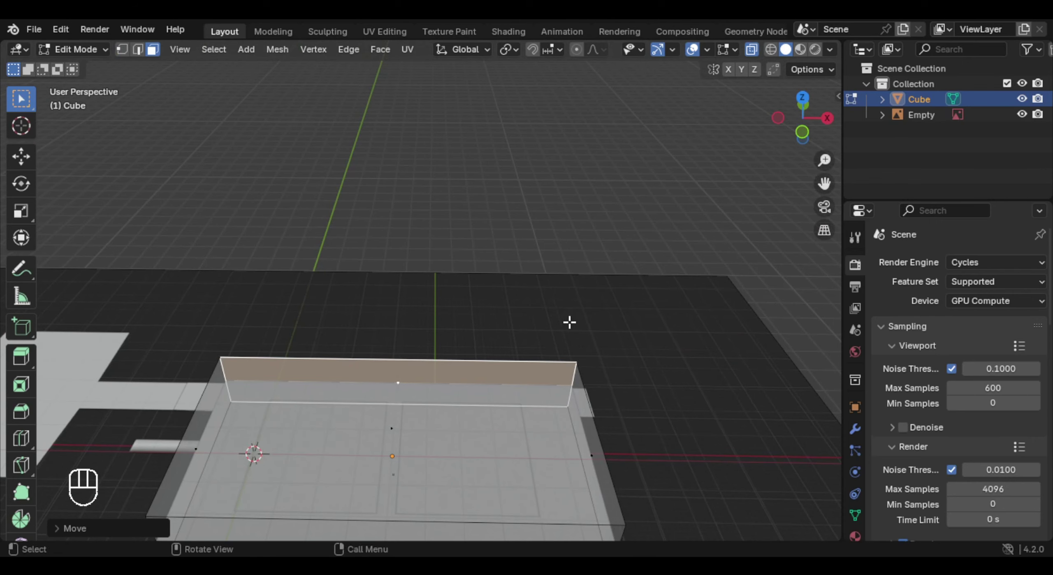
Step: Turn off X-ray display and delete the cube's top face
key("alt+z")
scroll(567, 323, "down", 5)
middle_click_drag(531, 280, 470, 275)
left_click(463, 257)
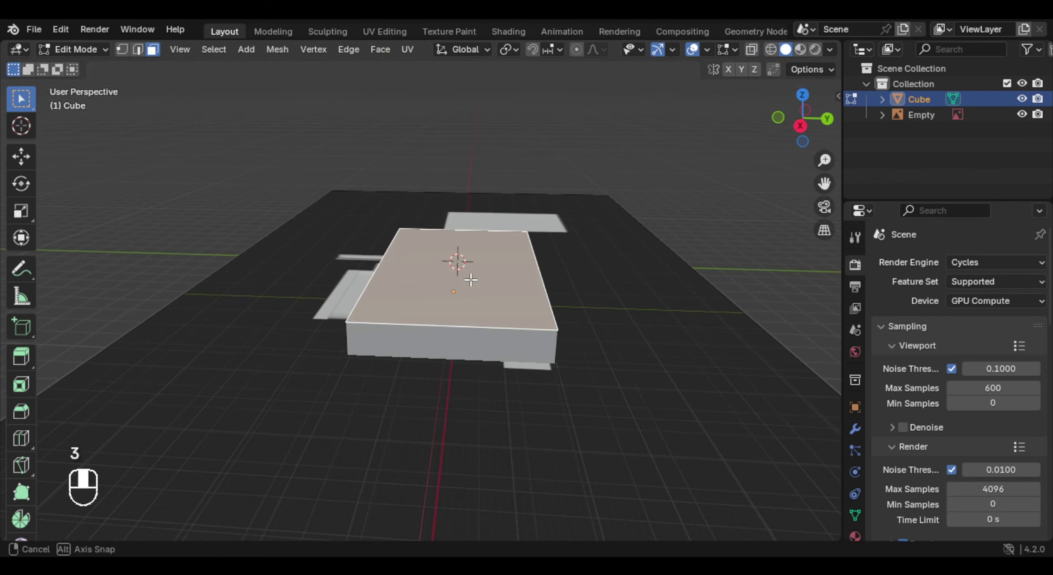
scroll(504, 273, "up", 2)
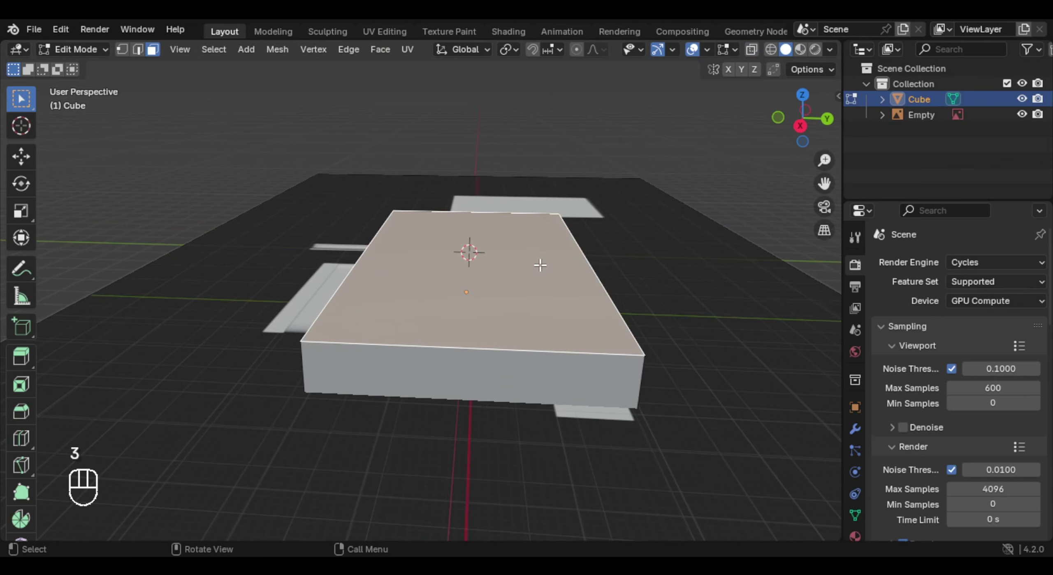
key("x")
left_click(496, 307)
middle_click_drag(500, 292, 586, 321)
Step: Raise the open box along Z in Object Mode so its base rests on the ground plane, and hide the top-view reference image
key("Tab")
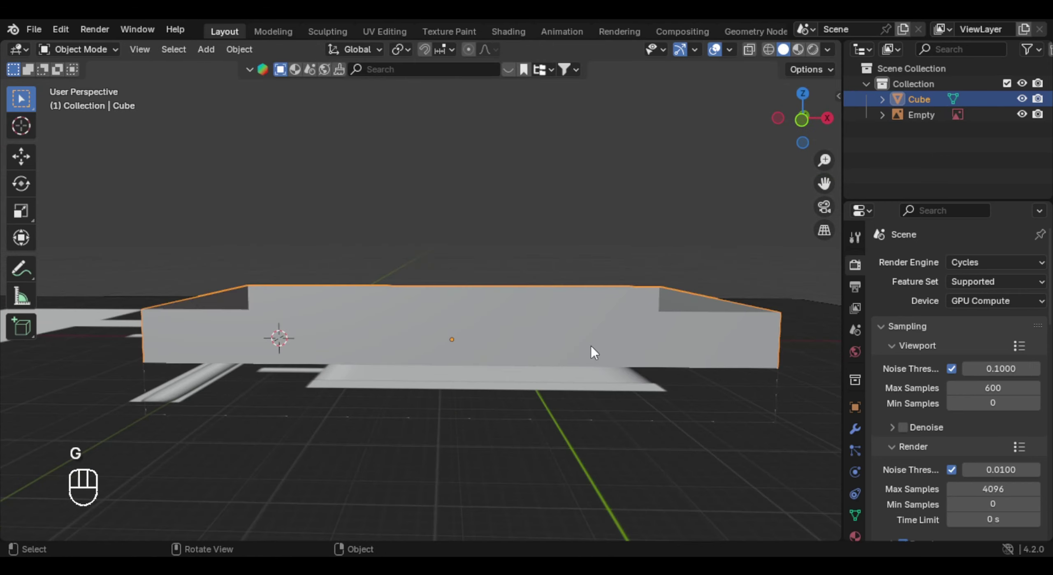
key("g")
key("z")
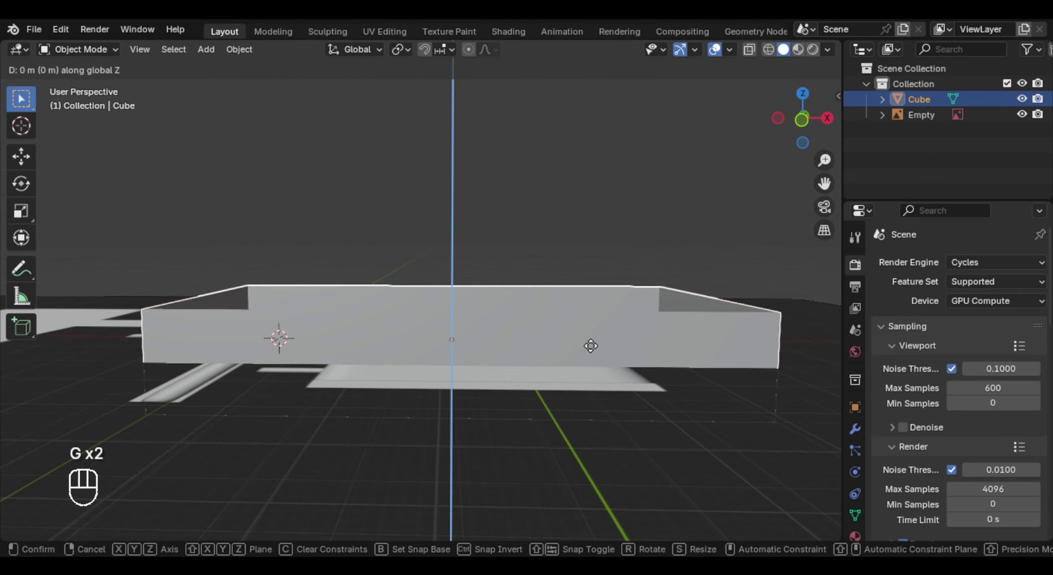
key("KP_1")
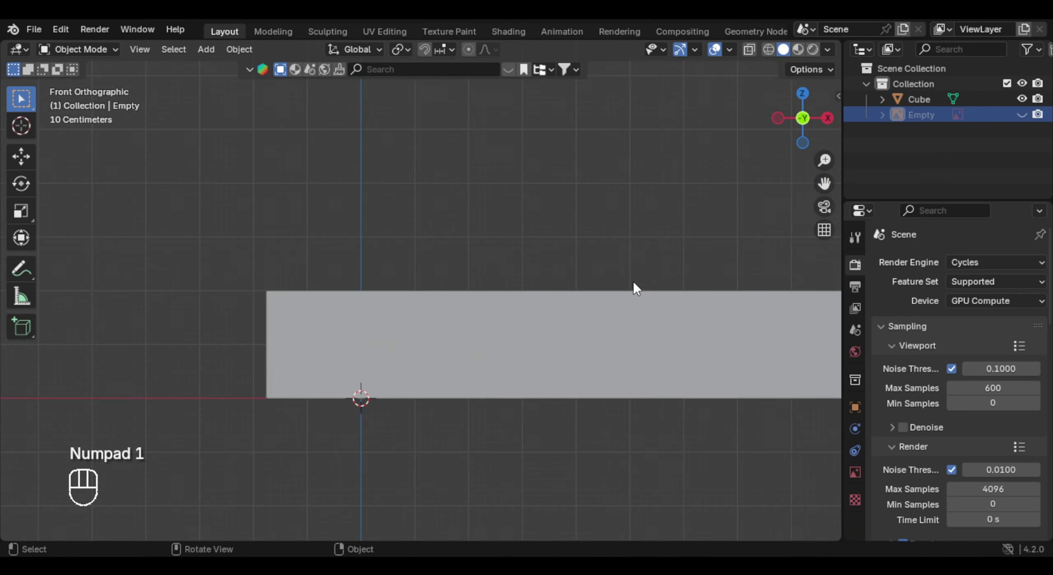
Step: Add the front elevation of the building as a second reference image in front view
scroll(626, 284, "down", 1)
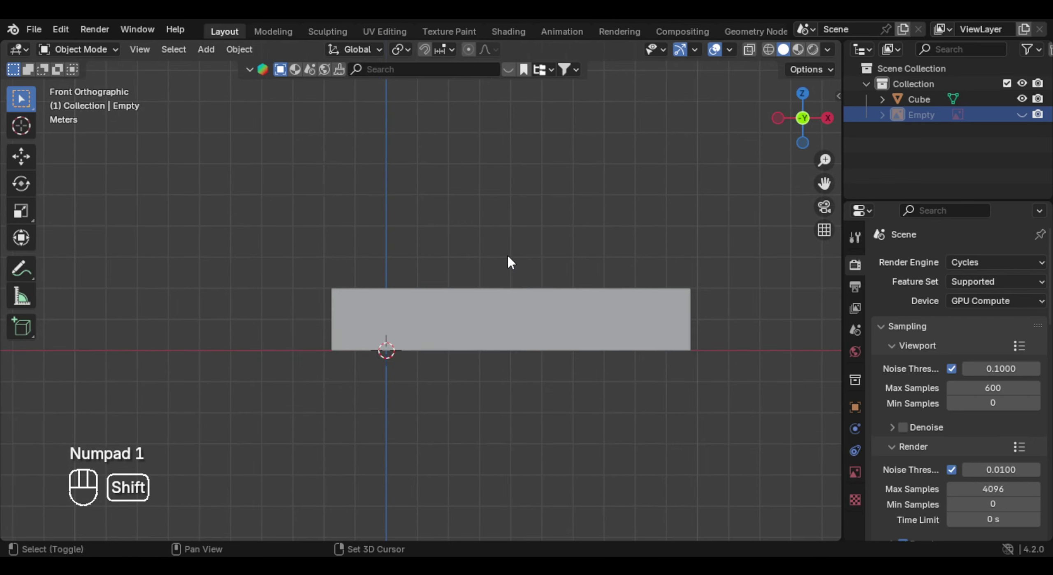
key("shift+a")
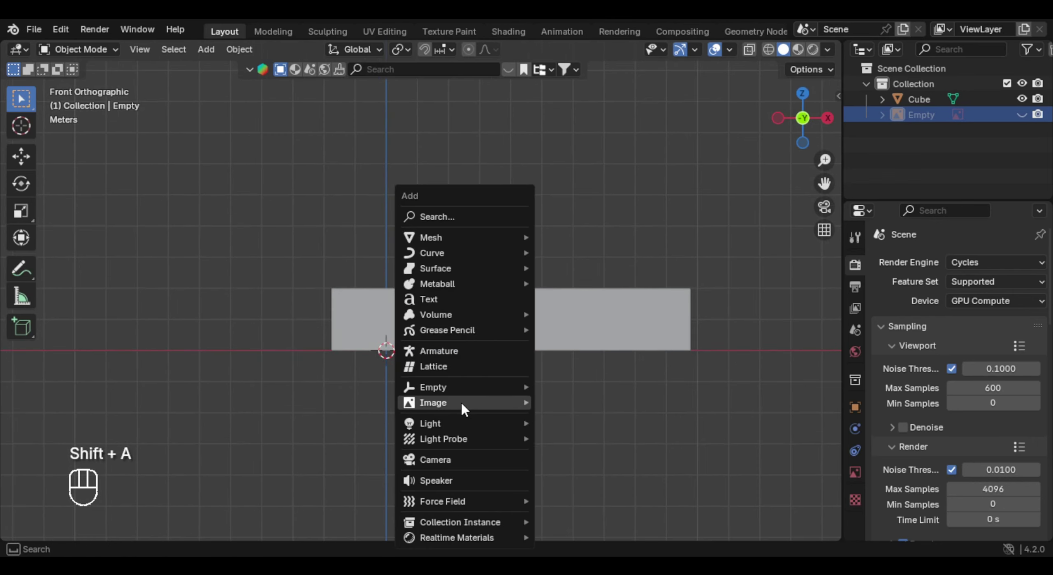
mouse_move(463, 407)
left_click(577, 401)
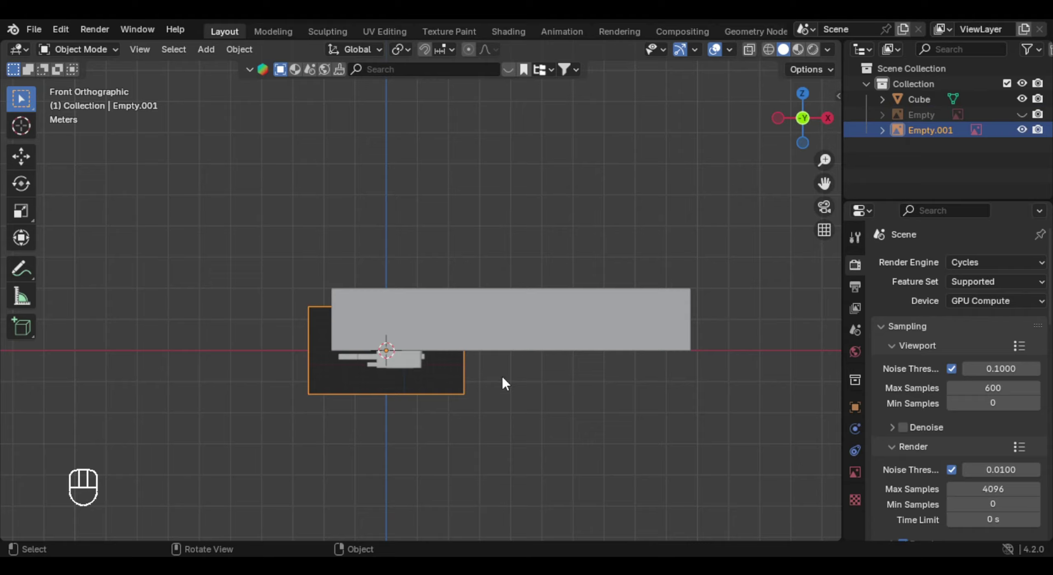
Step: Enlarge the front reference image and move it so its building sits over the box in front view
scroll(503, 380, "up", 3)
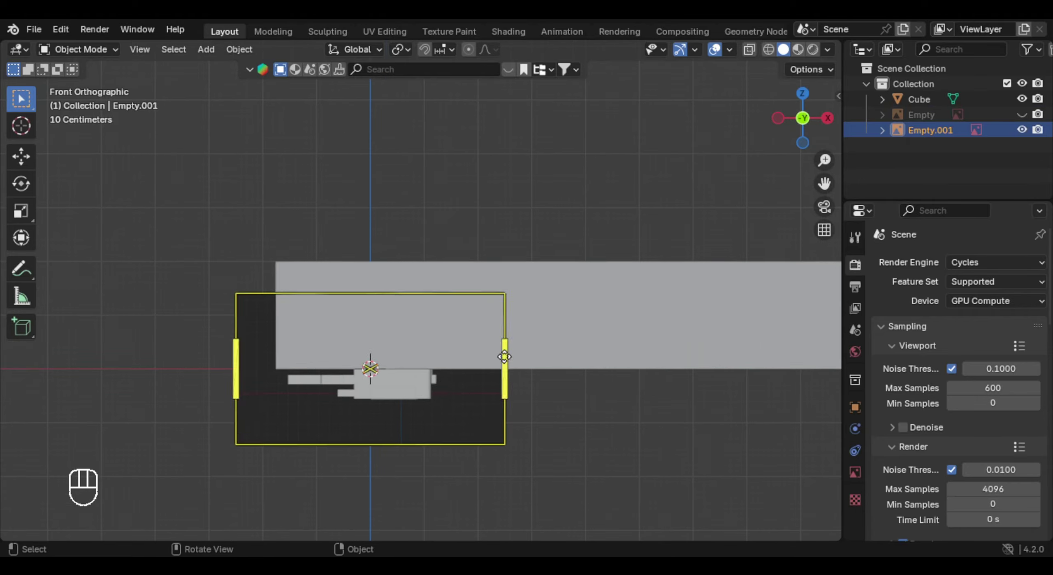
key("g")
key("s")
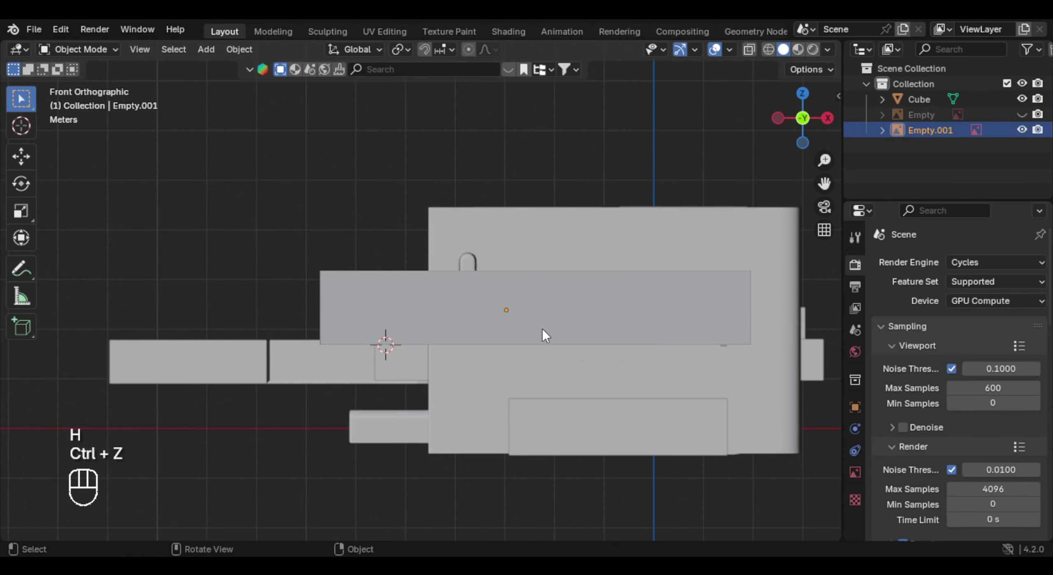
middle_click_drag(580, 324, 494, 305, "shift")
scroll(494, 305, "down", 1)
key("g")
left_click(520, 274)
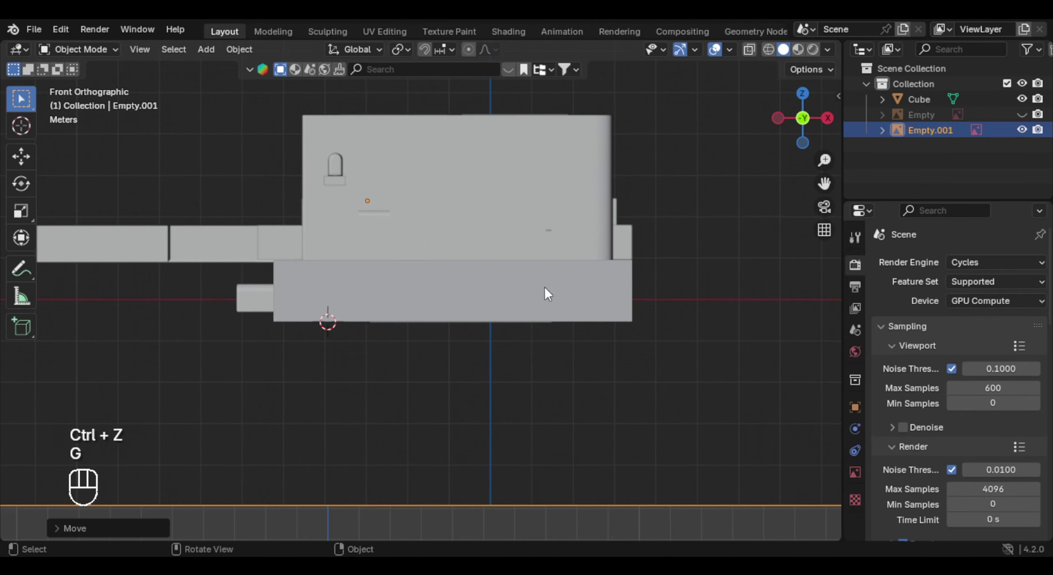
Step: Fine-tune the front reference image's scale and position so its building matches the box's width and base line
key("g")
key("s")
left_click(656, 307)
key("g")
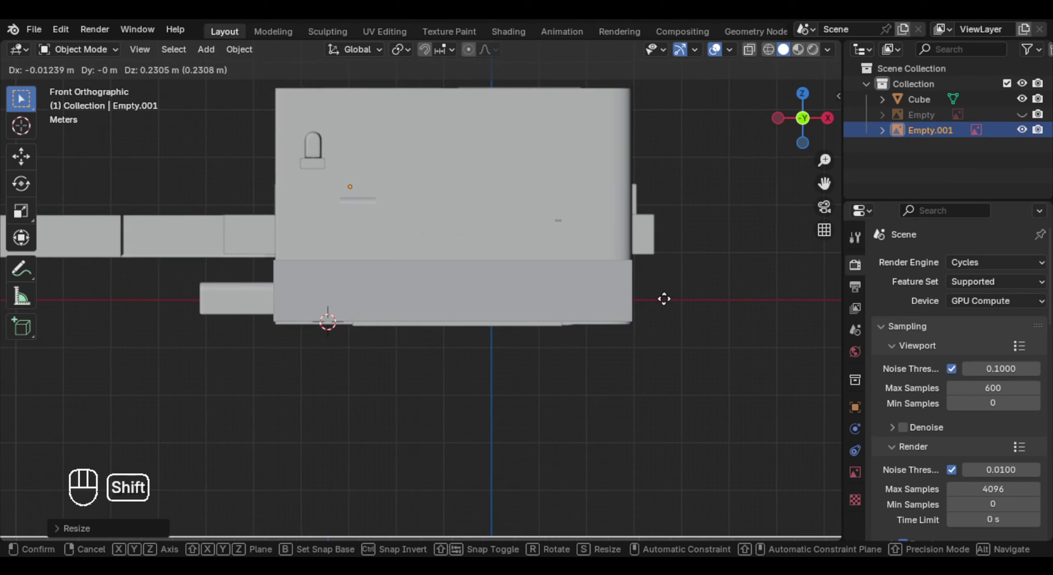
left_click(666, 271)
Step: Select the box's open top edge loop in Edit Mode and raise it along Z to the front reference's roof height
middle_click_drag(568, 301, 459, 336)
left_click(427, 394)
key("Tab")
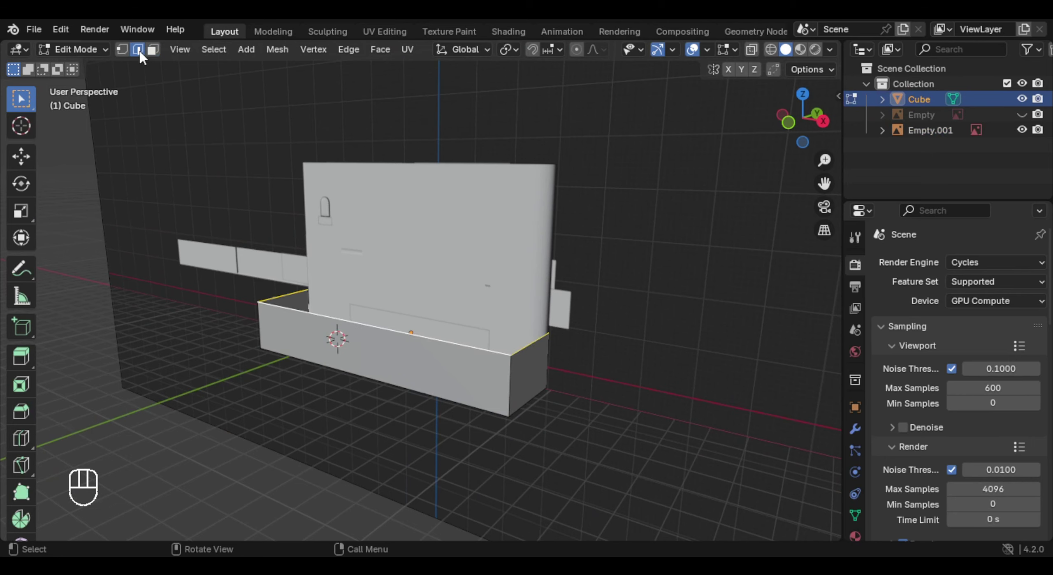
scroll(440, 387, "up", 3)
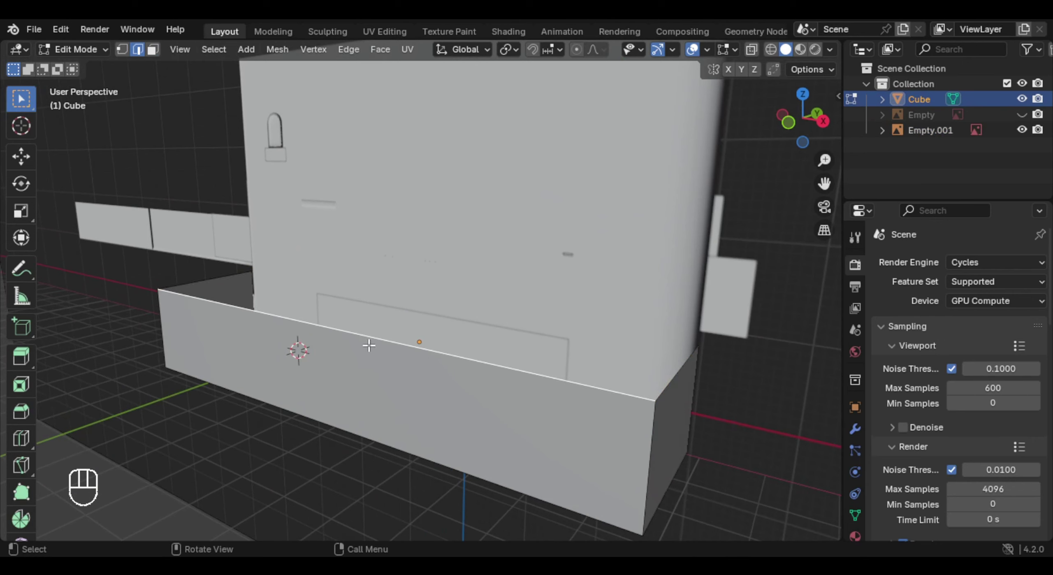
middle_click_drag(370, 330, 538, 359)
key("g")
key("z")
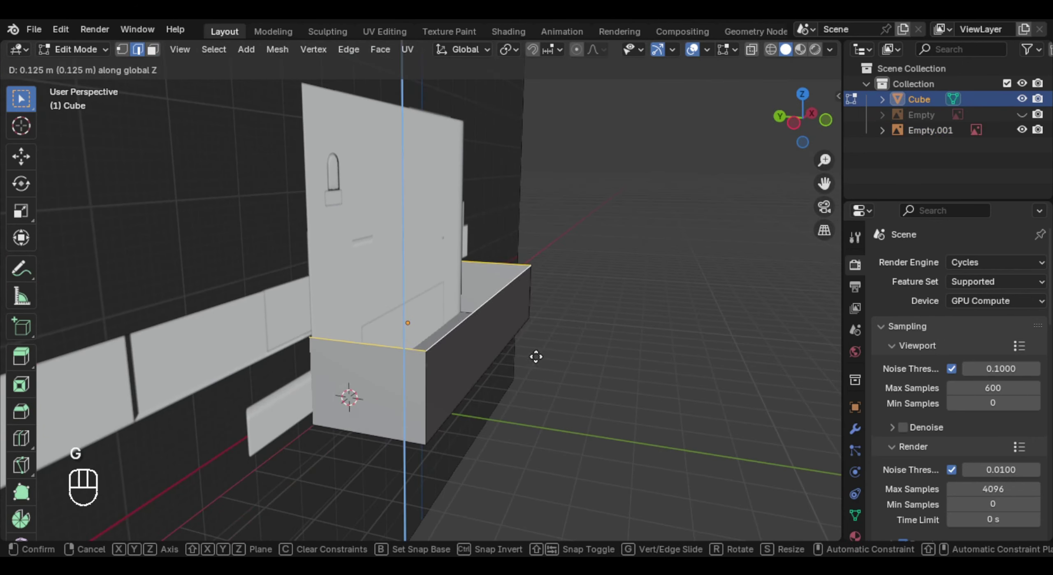
left_click(501, 177)
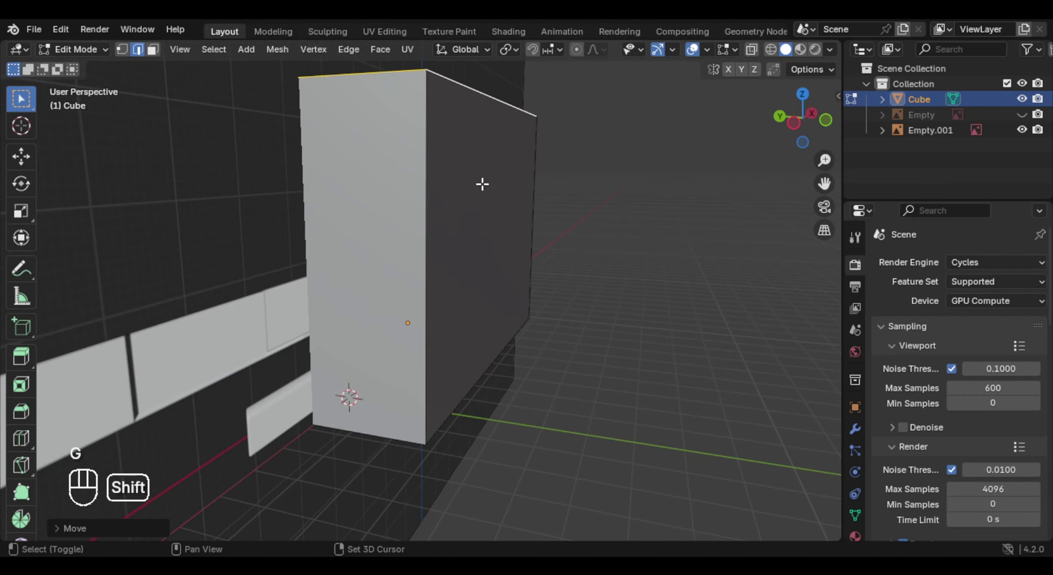
Step: Return to Object Mode and hide the front reference image
middle_click_drag(481, 183, 305, 348)
key("Tab")
left_click(610, 356)
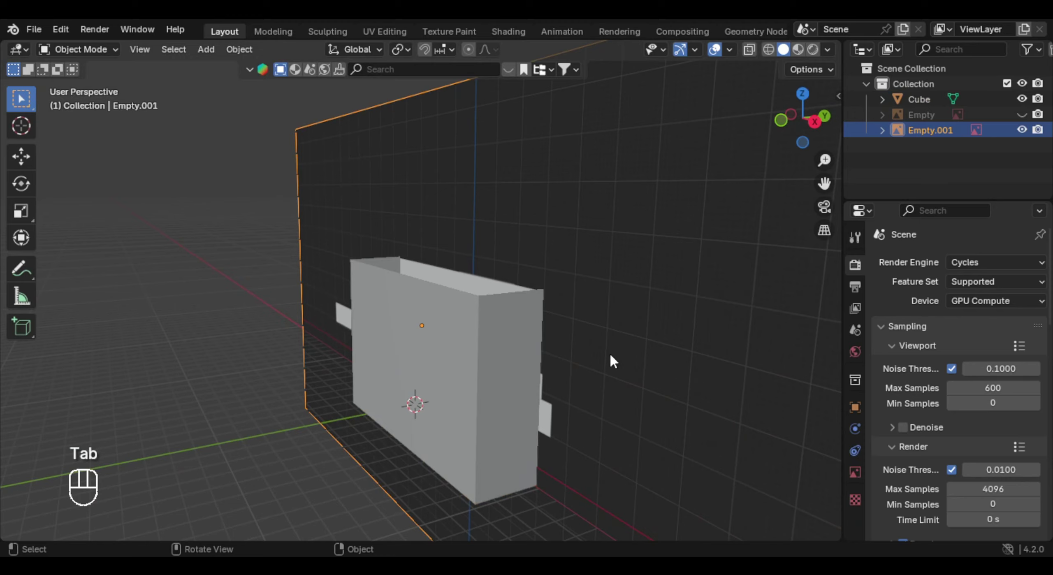
left_click(1021, 130)
middle_click_drag(569, 275, 411, 379)
scroll(485, 314, "up", 3)
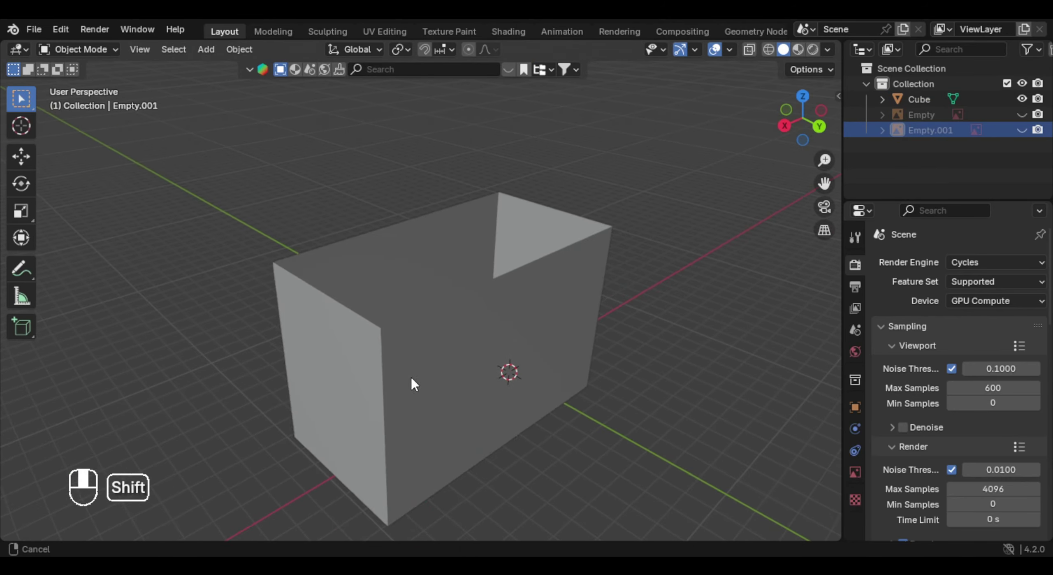
Step: Select all vertices of the box in Edit Mode and subdivide the mesh twice
left_click(412, 378)
middle_click_drag(517, 336, 531, 294)
key("Tab")
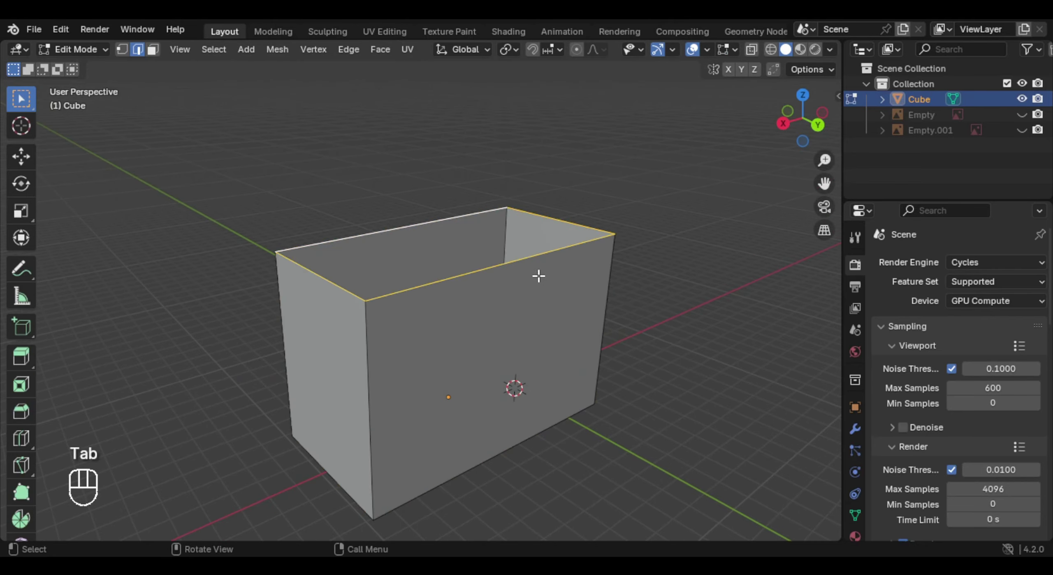
key("1")
key("a")
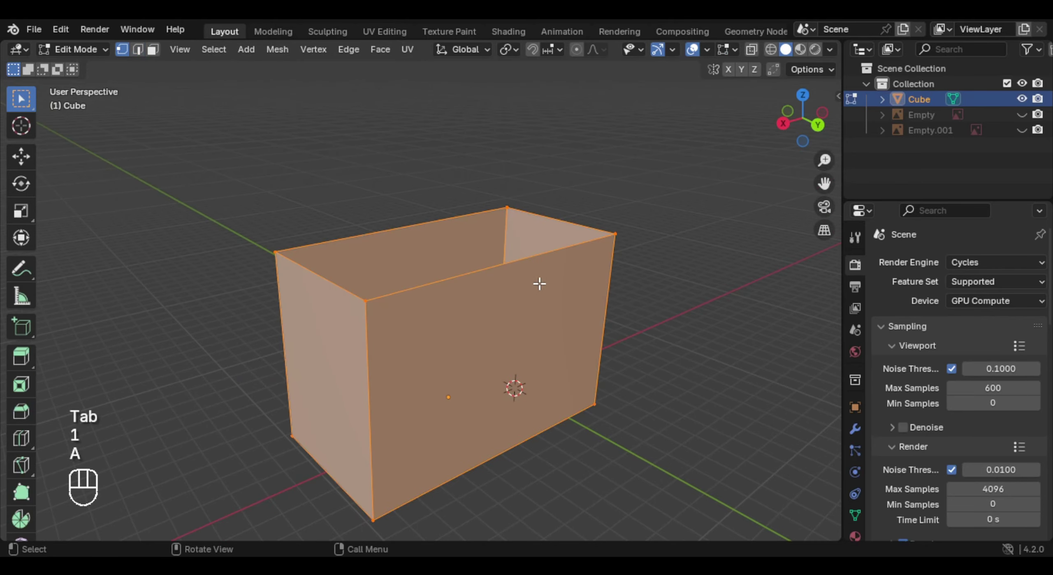
right_click(540, 259)
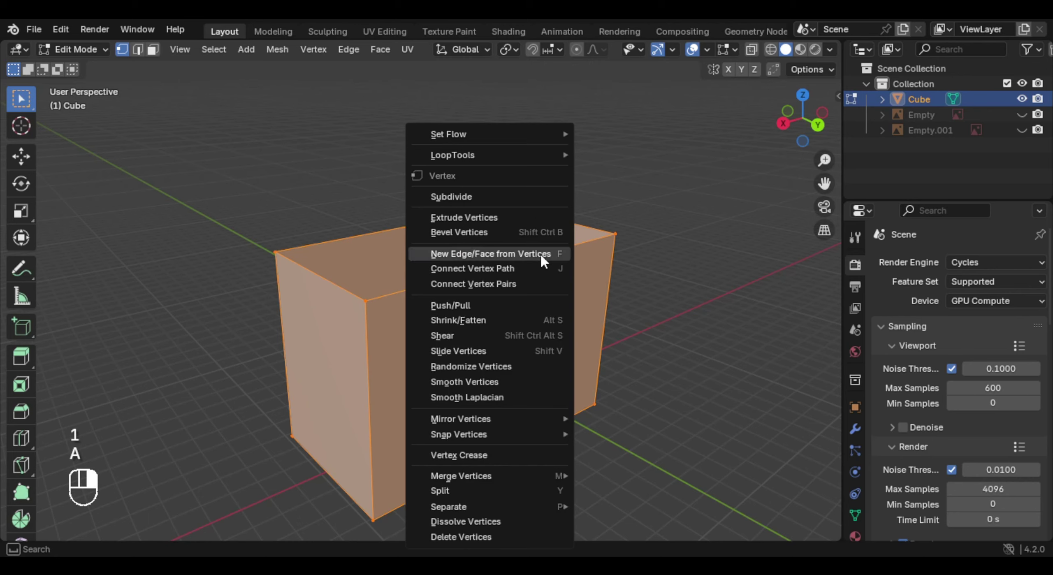
left_click(504, 196)
middle_click_drag(543, 257, 543, 287)
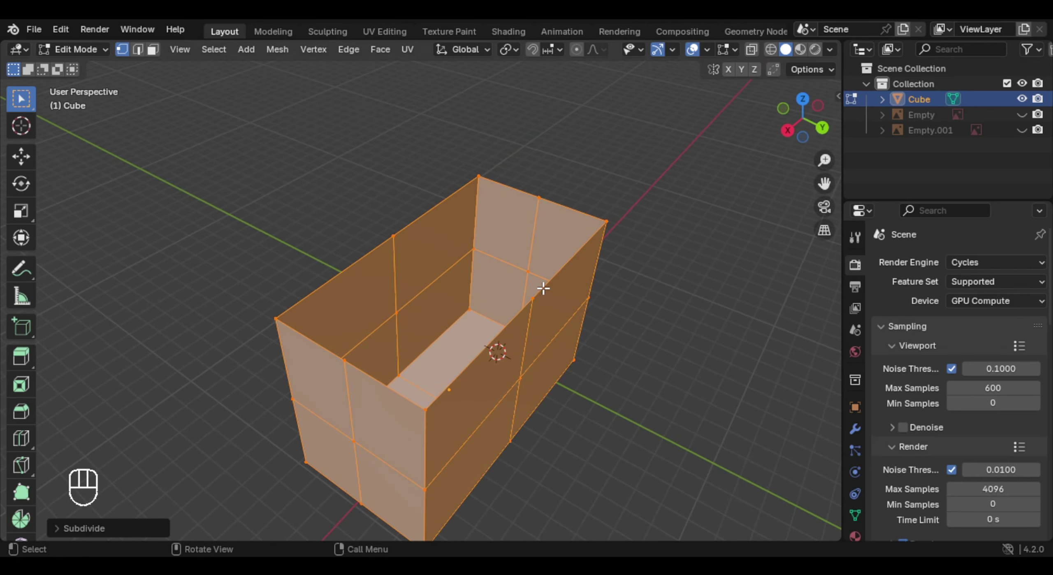
right_click(543, 287)
left_click(484, 198)
Step: Subdivide the whole box mesh three more times
right_click(509, 247)
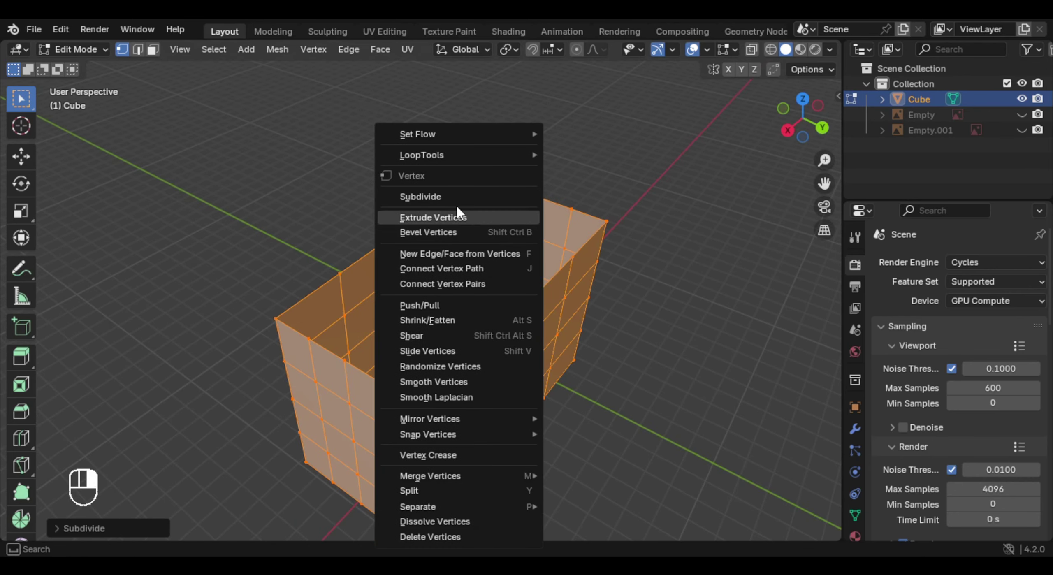
left_click(456, 197)
scroll(506, 249, "up", 3)
middle_click_drag(507, 250, 541, 325)
right_click(515, 303)
left_click(454, 197)
right_click(541, 325)
left_click(477, 197)
middle_click_drag(513, 225, 545, 368, "shift")
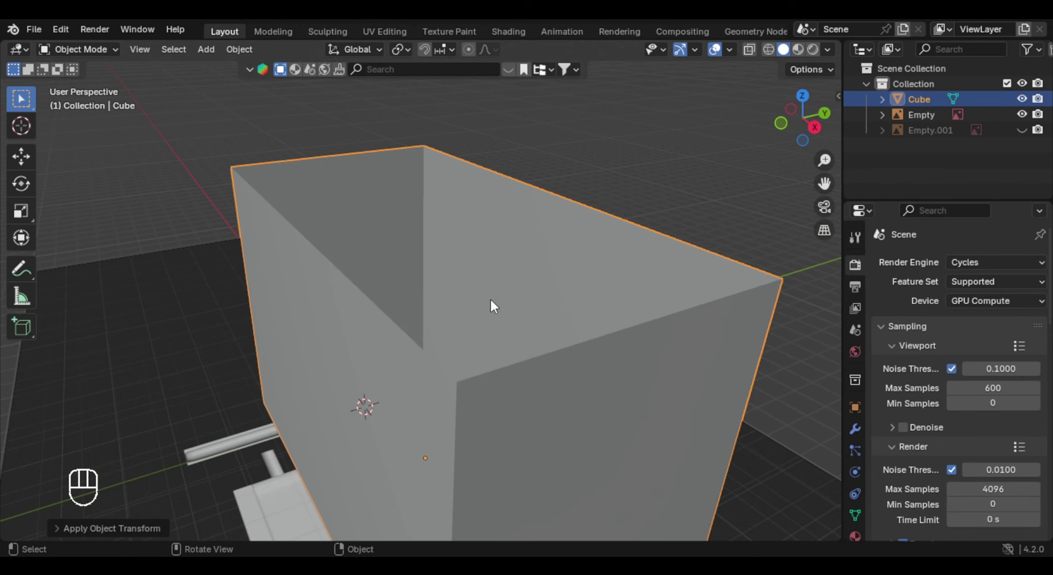
Step: Add a new cube in Object Mode and raise it along Z into the upper part of the box
middle_click_drag(490, 300, 550, 338)
key("shift+a")
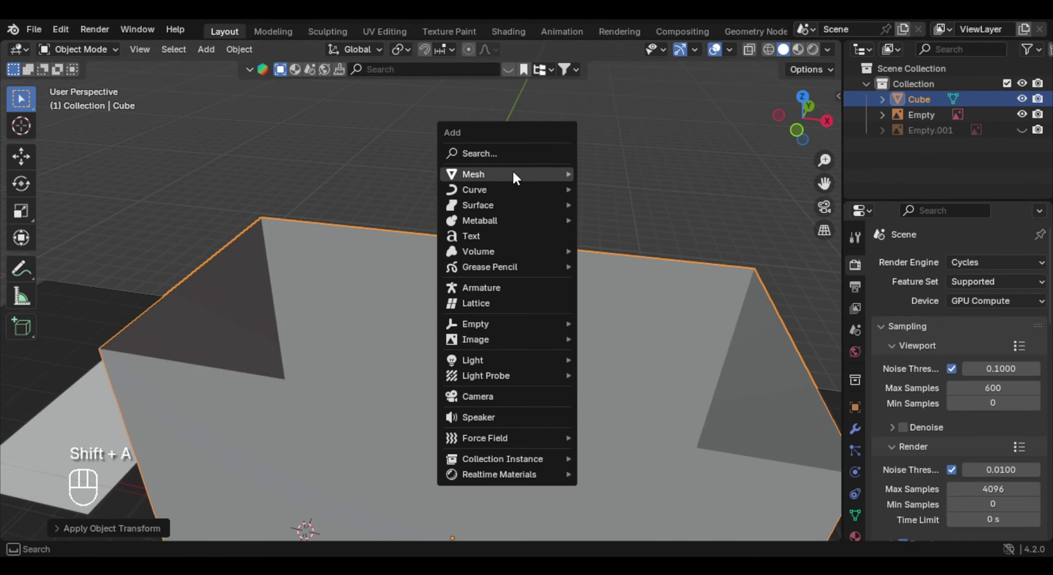
mouse_move(559, 174)
left_click(623, 188)
scroll(490, 344, "down", 3)
mouse_move(490, 344)
middle_mouse_down()
mouse_move(452, 329)
mouse_move(509, 272)
mouse_move(488, 326)
middle_mouse_up()
key("g")
key("z")
left_click(417, 316)
Step: Stretch the new cube along X into a long bar and shift it along X to span the box's length
scroll(488, 326, "up", 2)
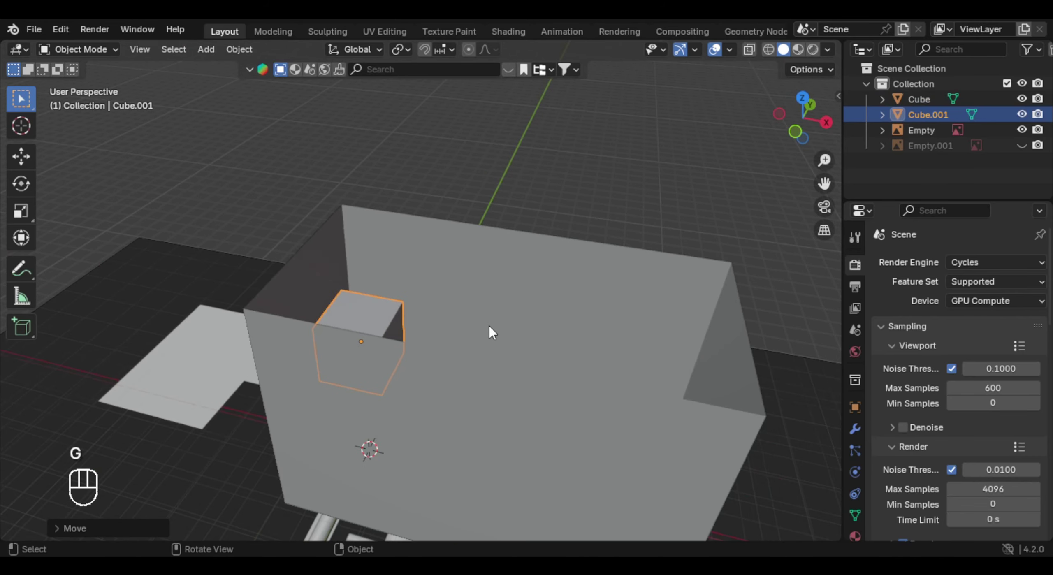
key("s")
key("x")
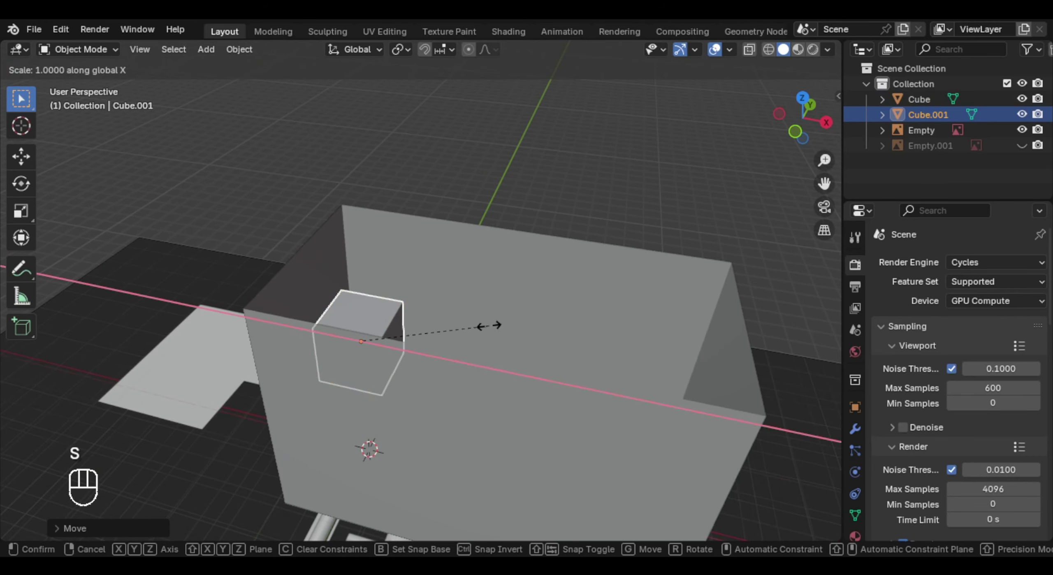
left_click(486, 326)
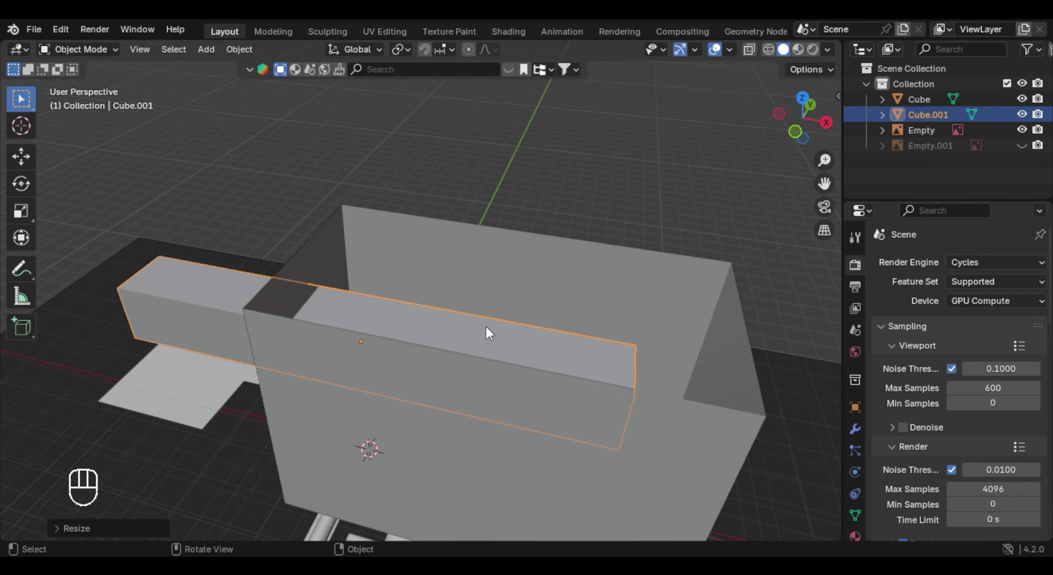
key("g")
key("x")
left_click(599, 337)
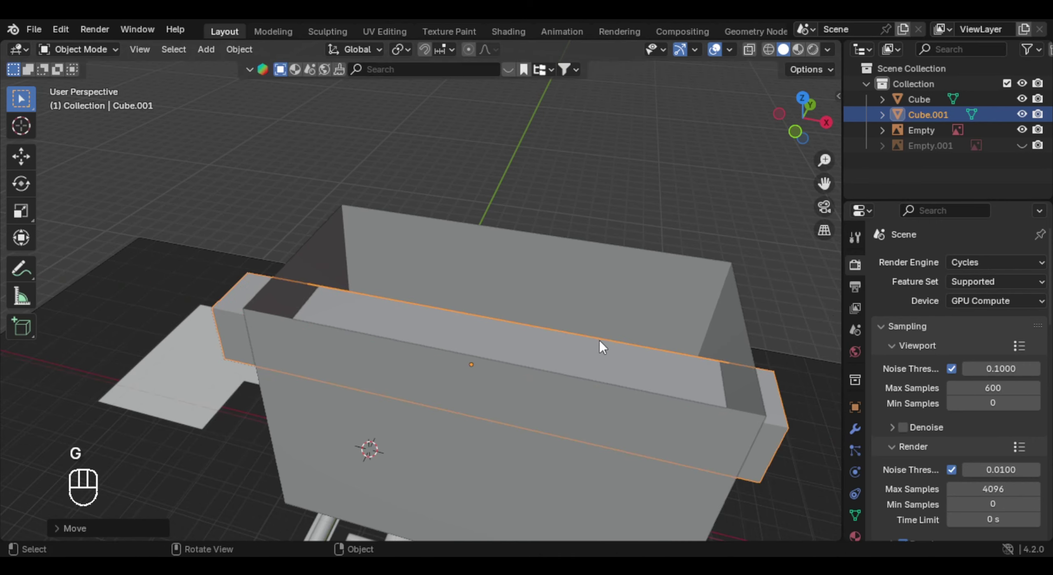
Step: Shorten the bar along X in top view to about 0.9 of its length
key("KP_7")
key("s")
key("x")
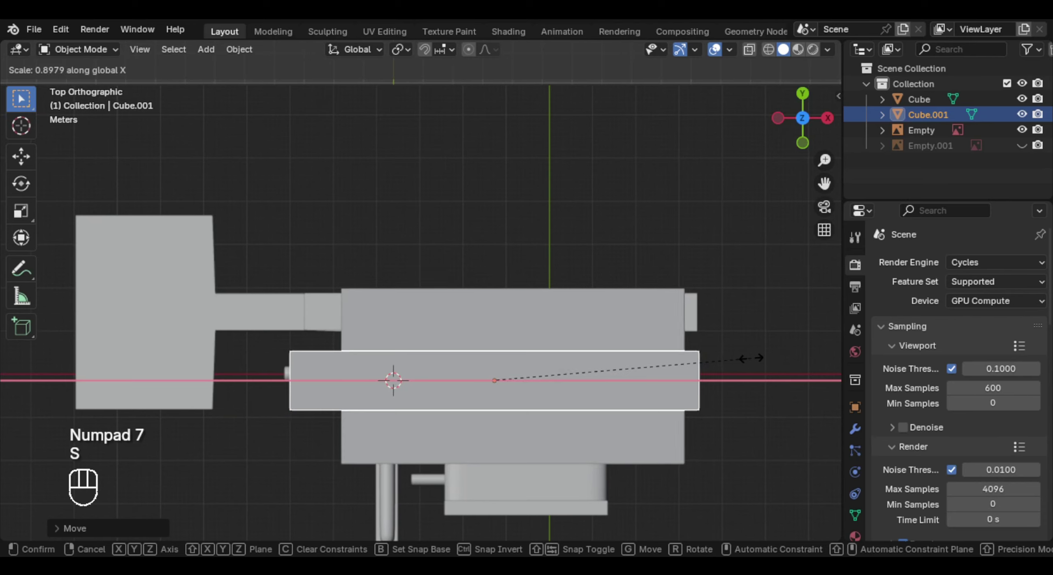
left_click(741, 358)
Step: Scale the bar down in Y and Z only, with X locked, to make it a thin beam
middle_click_drag(711, 349, 481, 304)
scroll(629, 224, "up", 2)
middle_click_drag(481, 304, 387, 365, "shift")
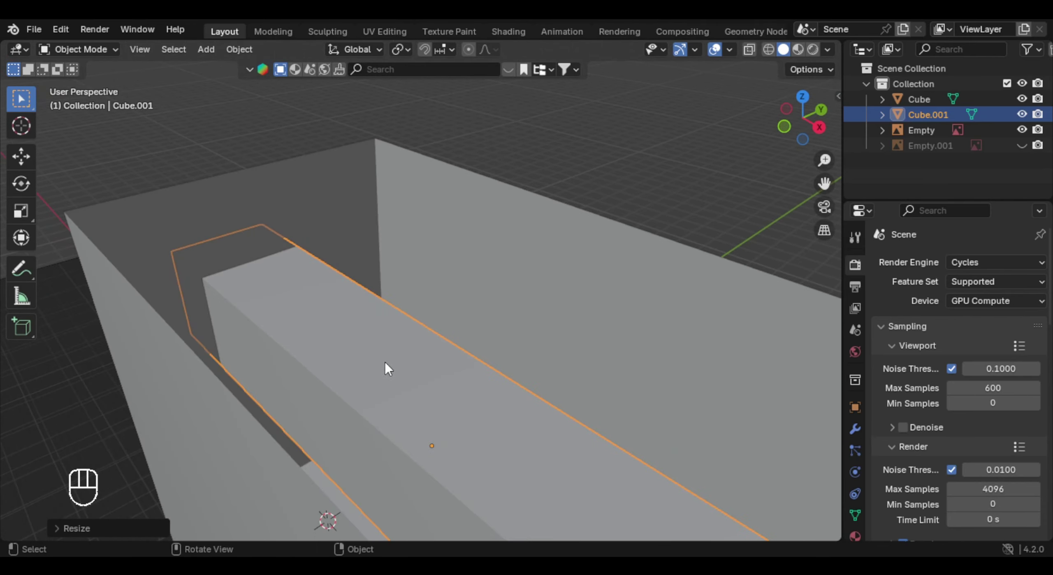
key("s")
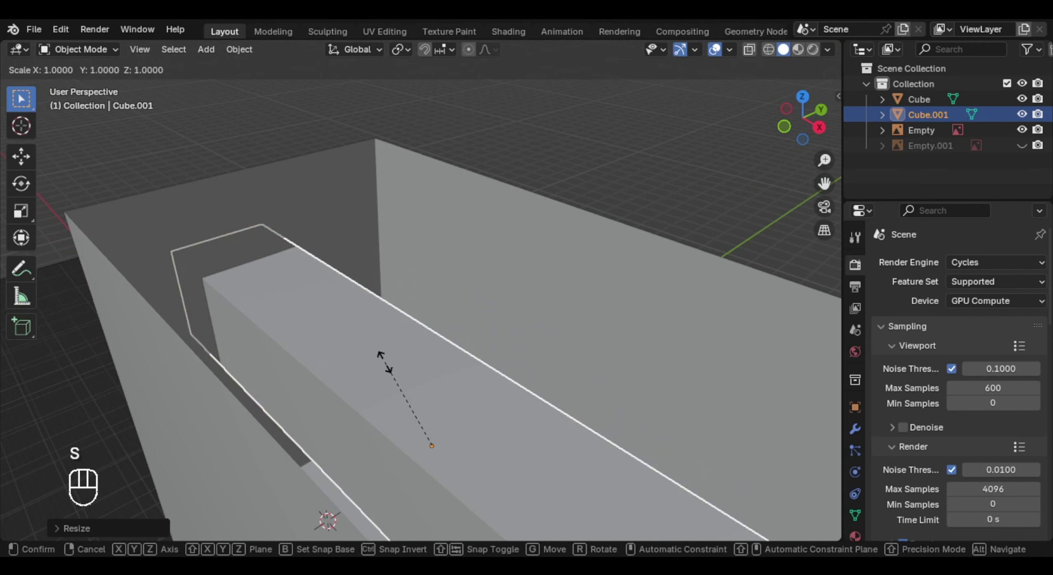
key("shift+x")
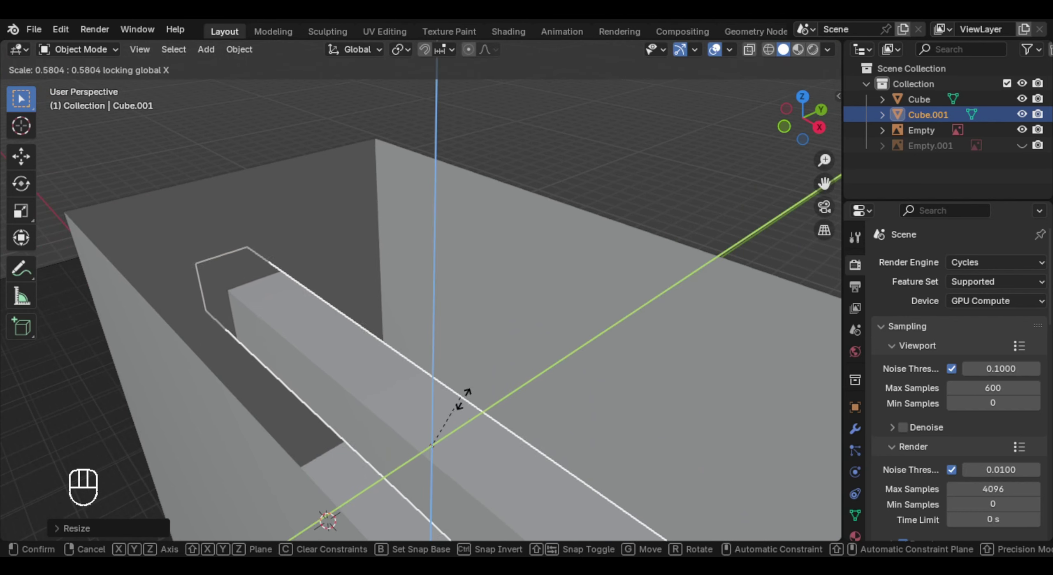
left_click(448, 430)
Step: Move the thin beam about 2.9 m along Y to the box's long wall on the positive Y side
middle_click_drag(448, 430, 400, 363)
key("g")
key("x")
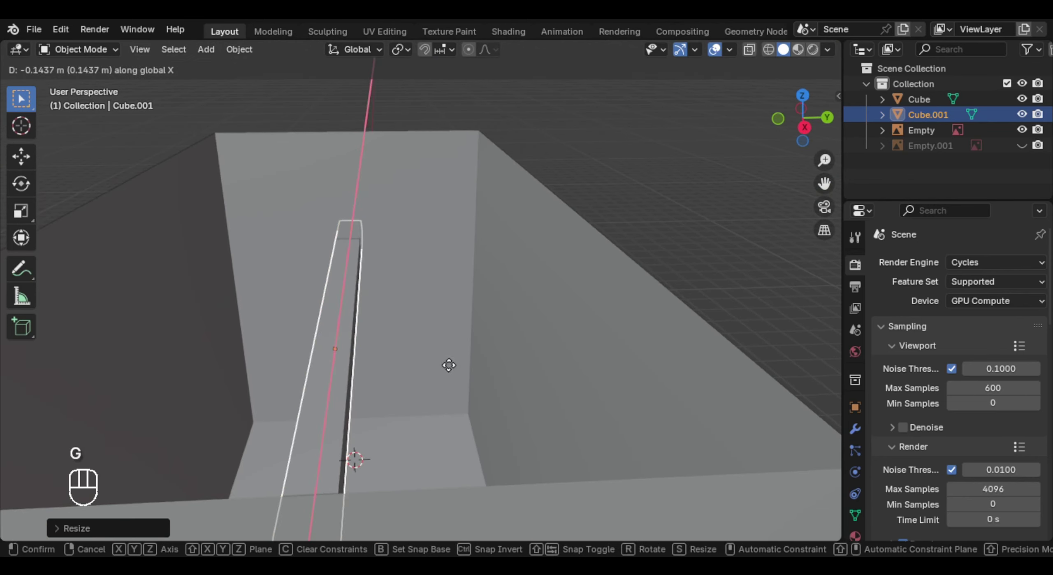
key("g")
key("y")
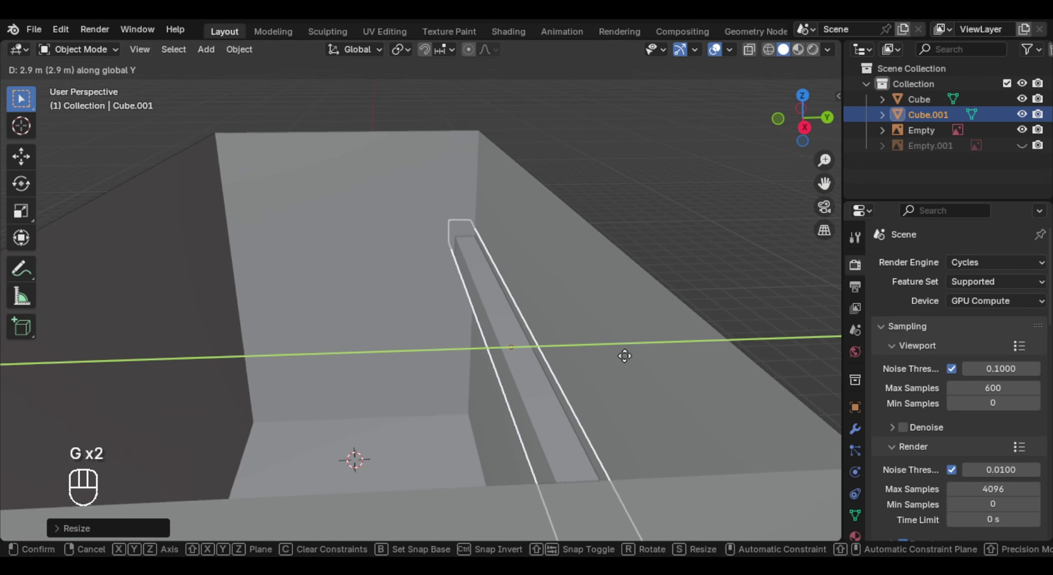
left_click(623, 355)
Step: Select the beam's long inner side face in Edit Mode and move it along Y to widen the beam into a slab
middle_click_drag(623, 354, 391, 359)
key("Tab")
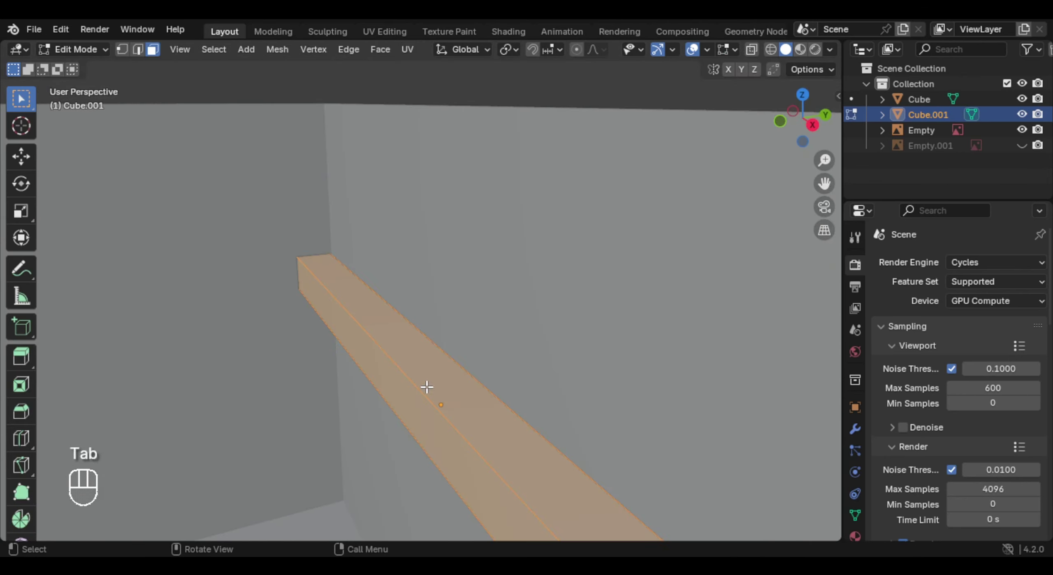
left_click(413, 386)
key("g")
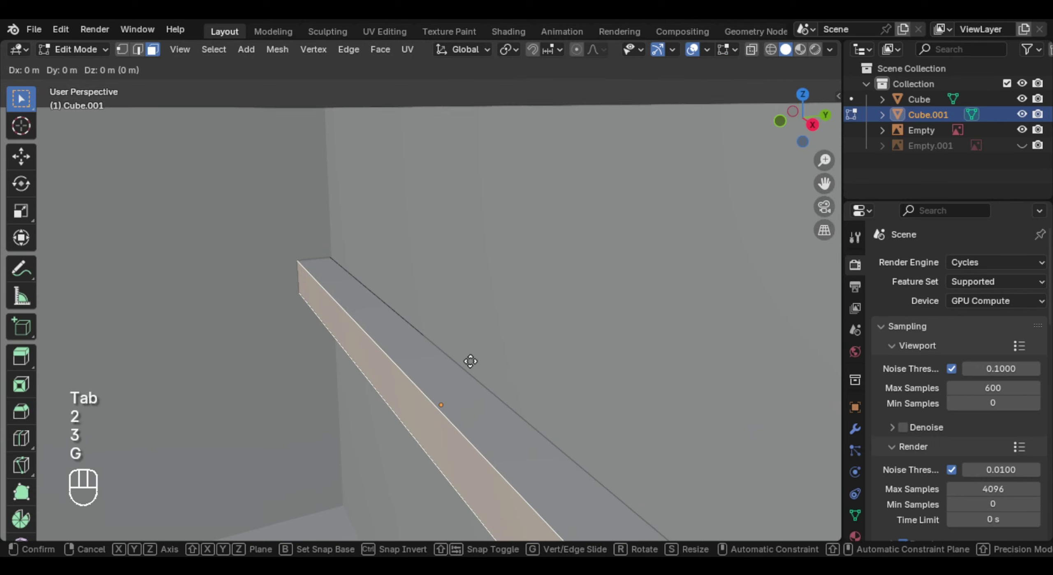
key("y")
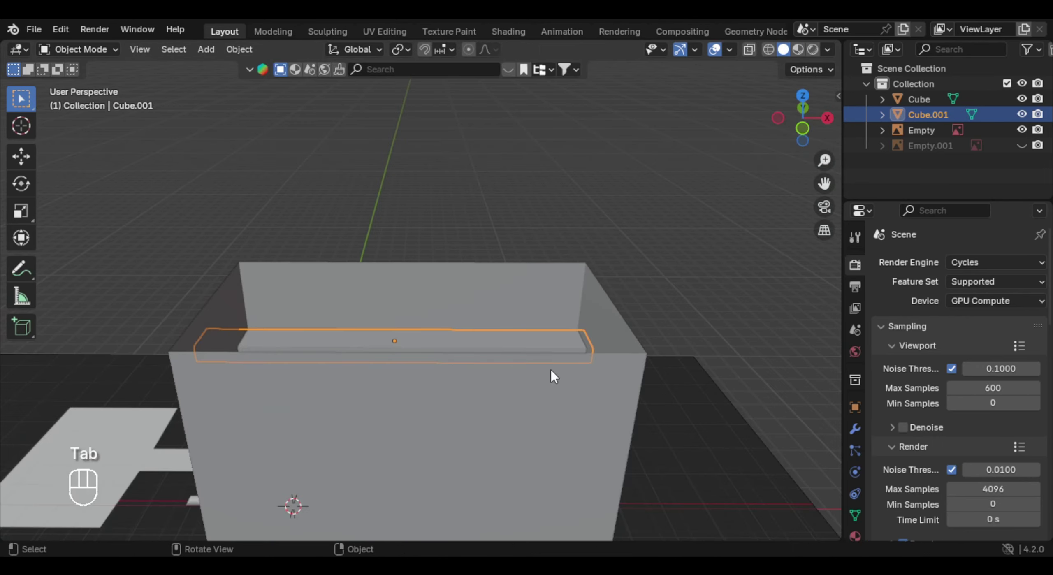
Step: Show the front reference image again and lower the slab along Z inside the box in front view
left_click(1022, 145)
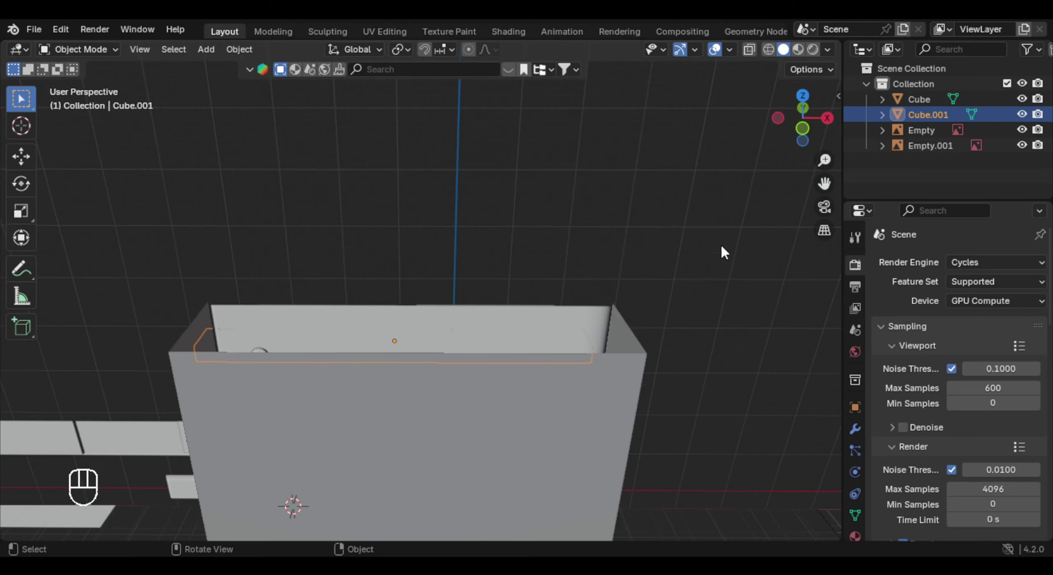
scroll(721, 247, "down", 3)
key("KP_1")
middle_click_drag(717, 246, 626, 284, "shift")
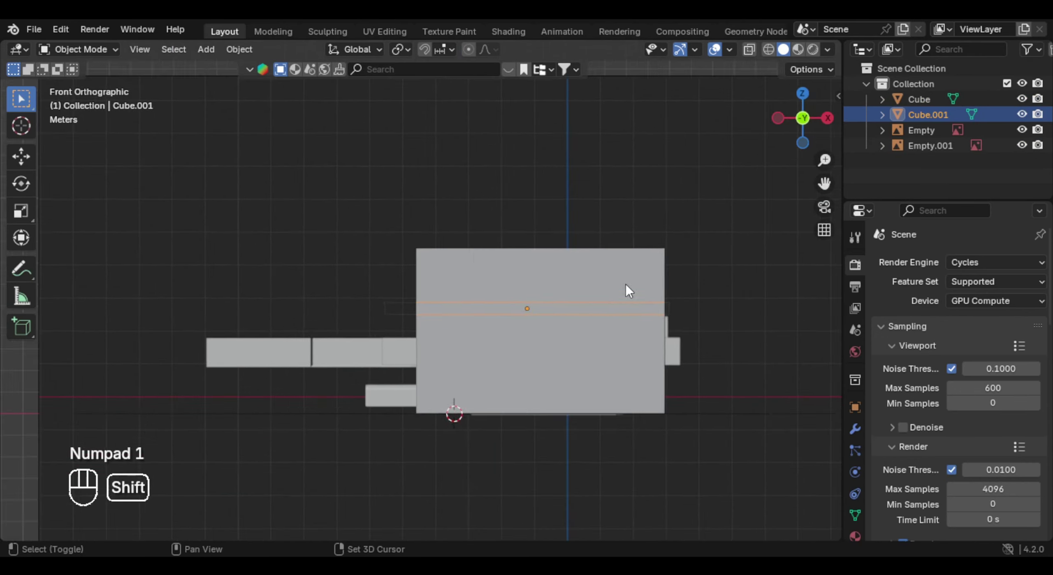
scroll(625, 284, "up", 3)
middle_click_drag(624, 243, 596, 204, "shift")
middle_click_drag(716, 220, 654, 205, "shift")
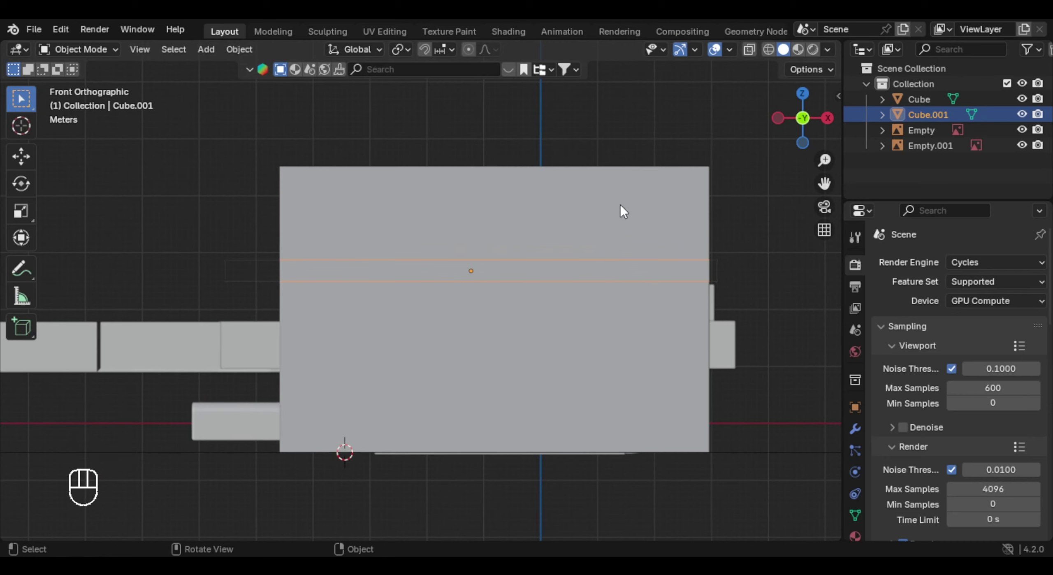
key("g")
key("z")
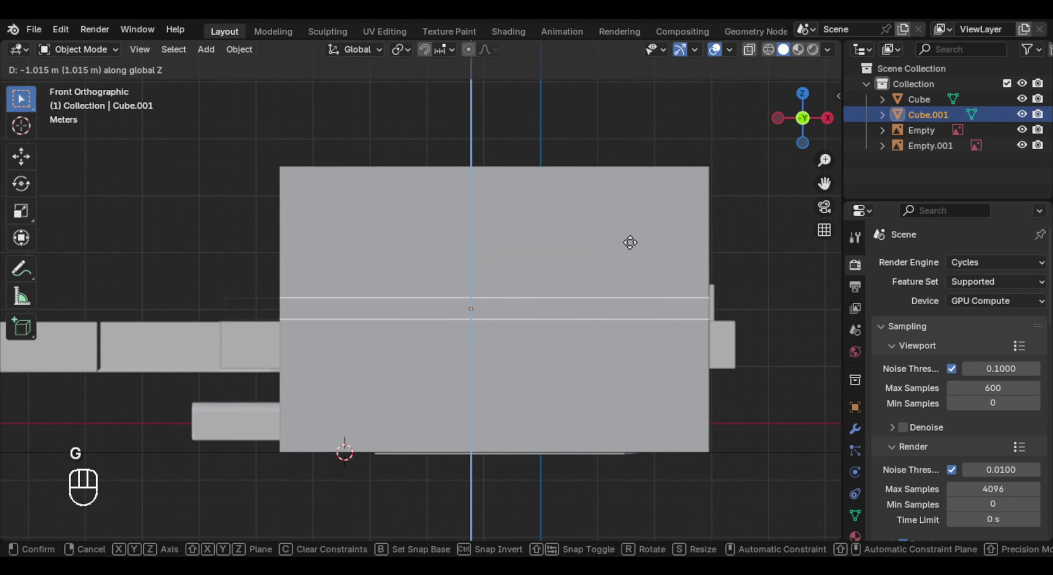
left_click(632, 290)
middle_click_drag(632, 291, 461, 334)
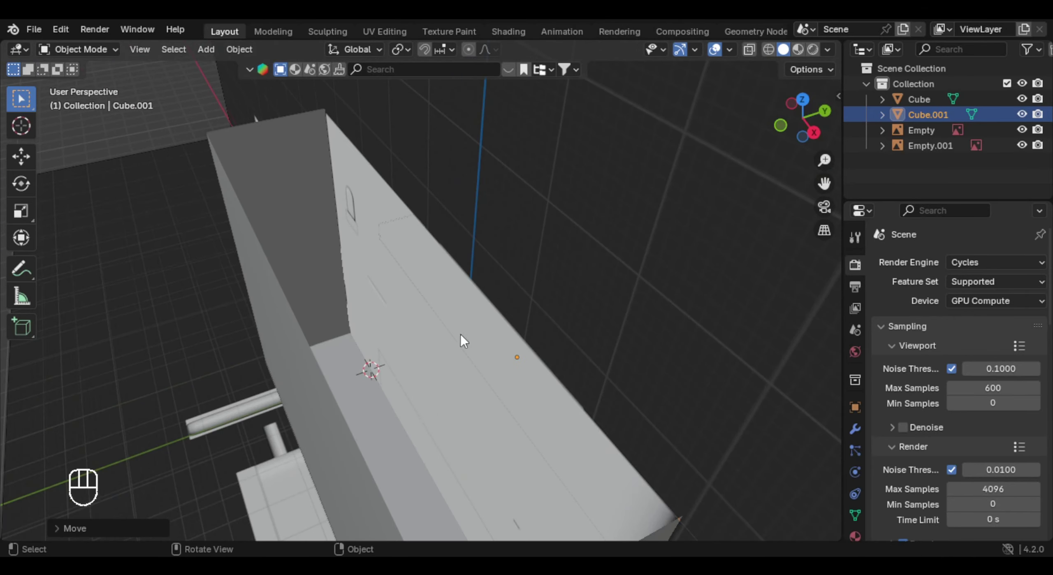
Step: Hide the front reference image and move the slab along Y against the building's long wall
left_click(1022, 145)
middle_click_drag(802, 173, 416, 288)
key("g")
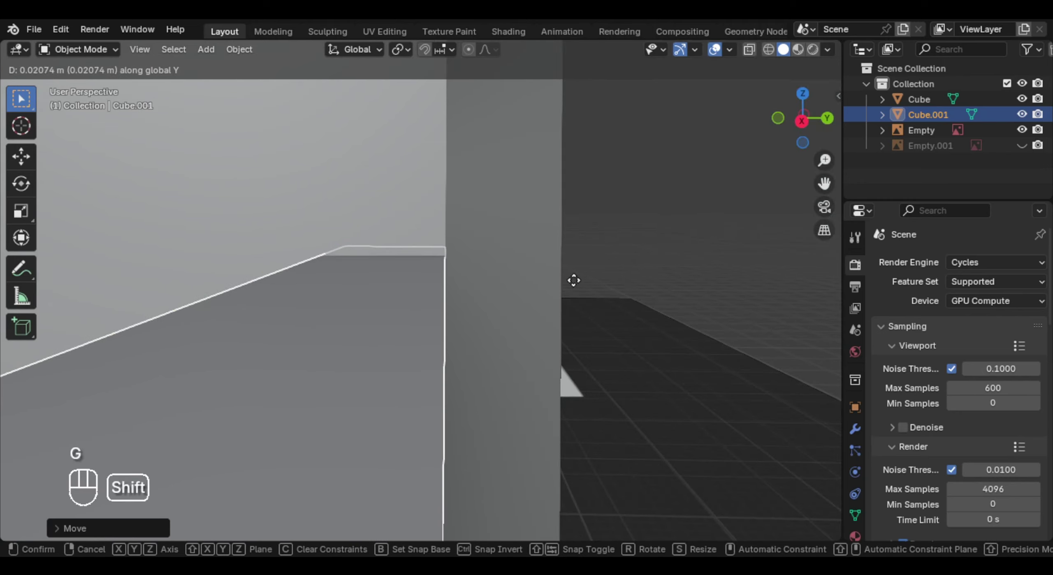
left_click(603, 279)
middle_click_drag(602, 279, 510, 308)
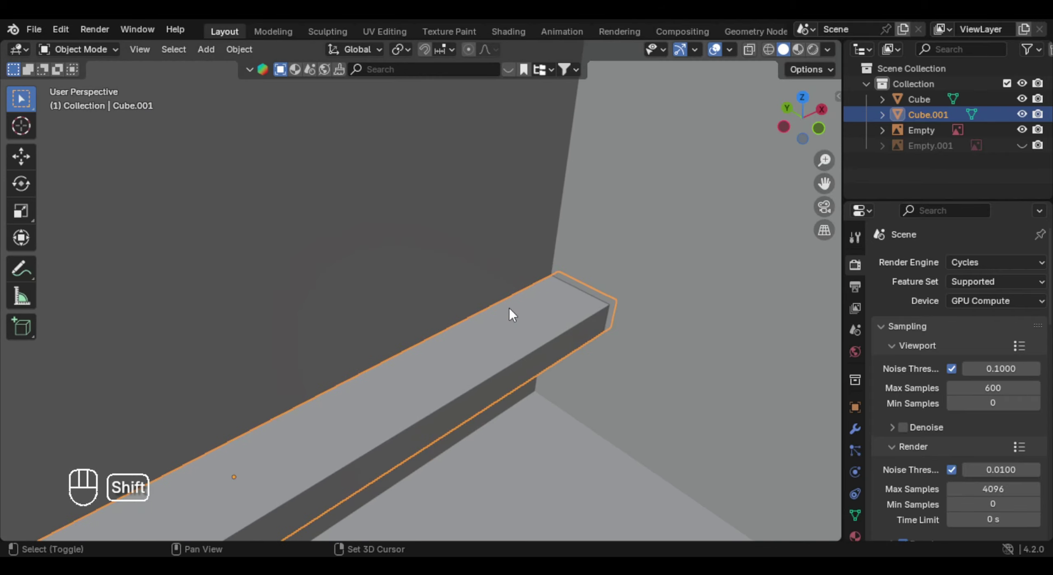
Step: Snap the 3D cursor to the slab and add a cube there
key("shift+s")
left_click(514, 379)
mouse_move(514, 378)
middle_mouse_down()
mouse_move(443, 376)
mouse_move(512, 383)
middle_mouse_up()
key("shift+a")
mouse_move(573, 237)
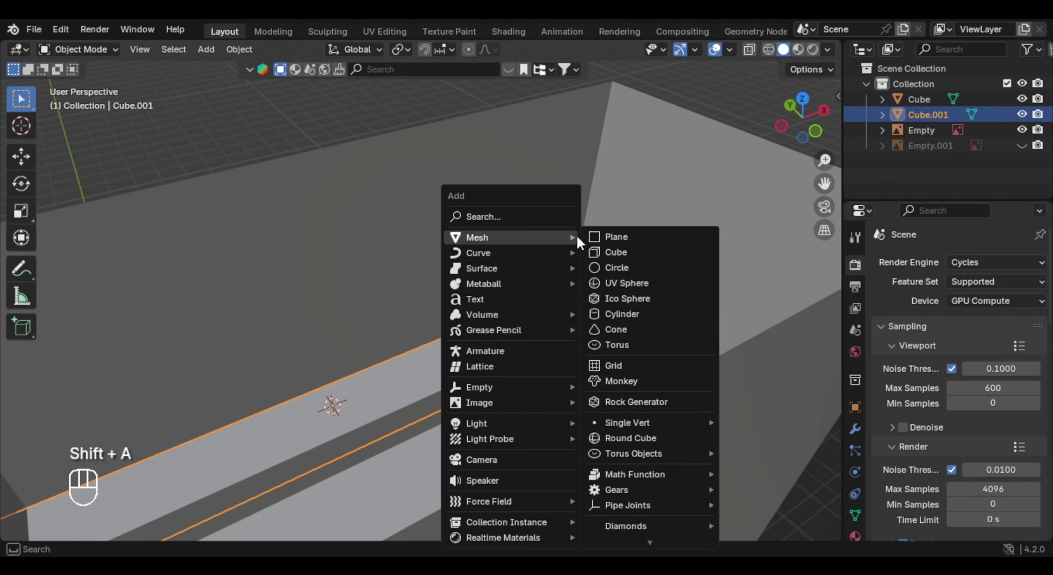
left_click(649, 252)
Step: Move the cube along X toward the end wall, scale it down and set it on the slab's end
key("g")
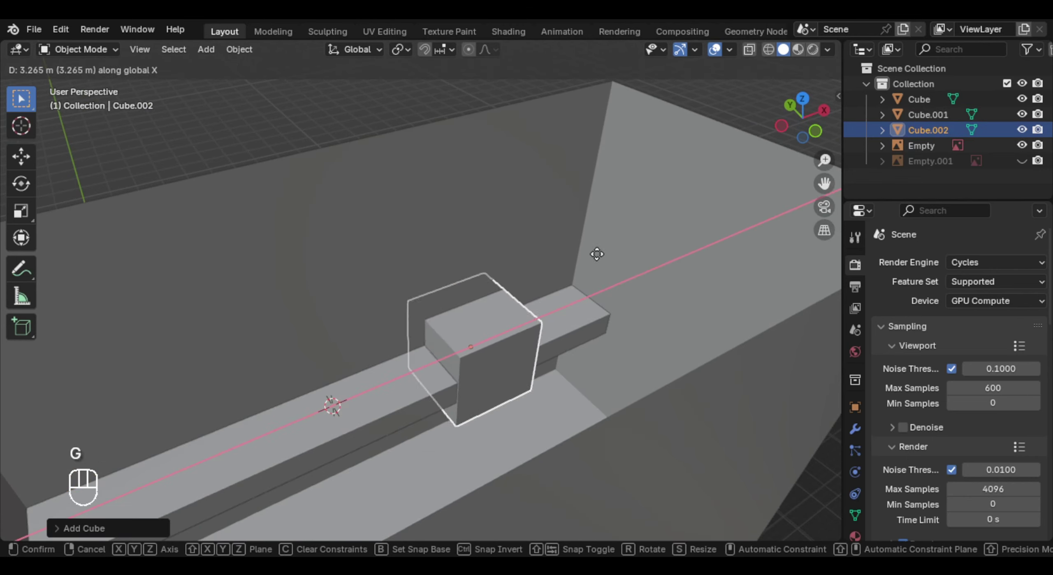
left_click(669, 211)
middle_click_drag(517, 333, 583, 284)
middle_click_drag(583, 284, 587, 294, "shift")
scroll(597, 302, "up", 1)
key("s")
left_click(556, 283)
key("g")
key("g")
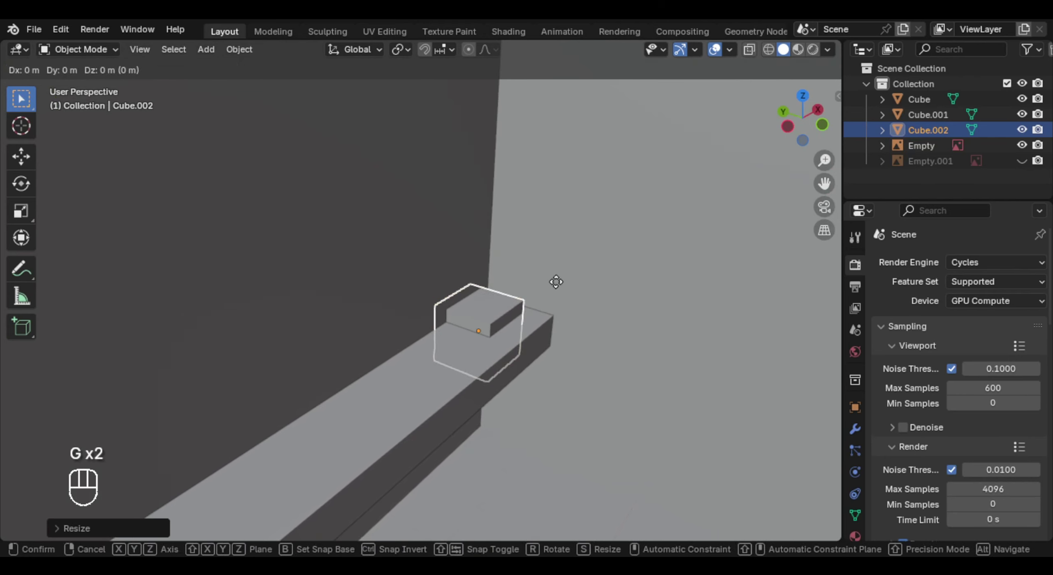
middle_click(555, 281)
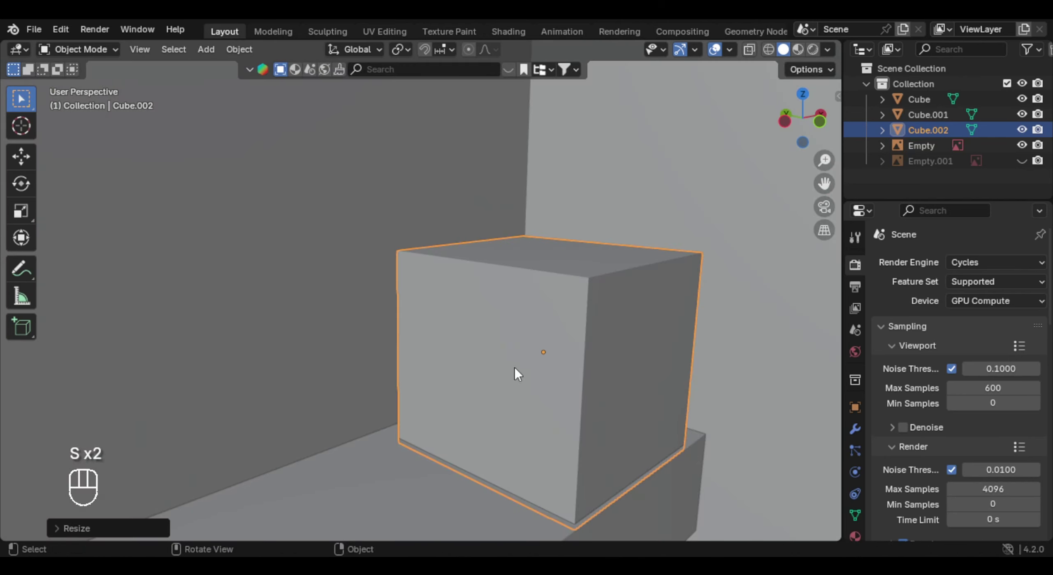
middle_click_drag(564, 459, 549, 398)
Step: Select the slab and, in Edit Mode, snap the 3D cursor to its long inner side face
left_click(549, 366)
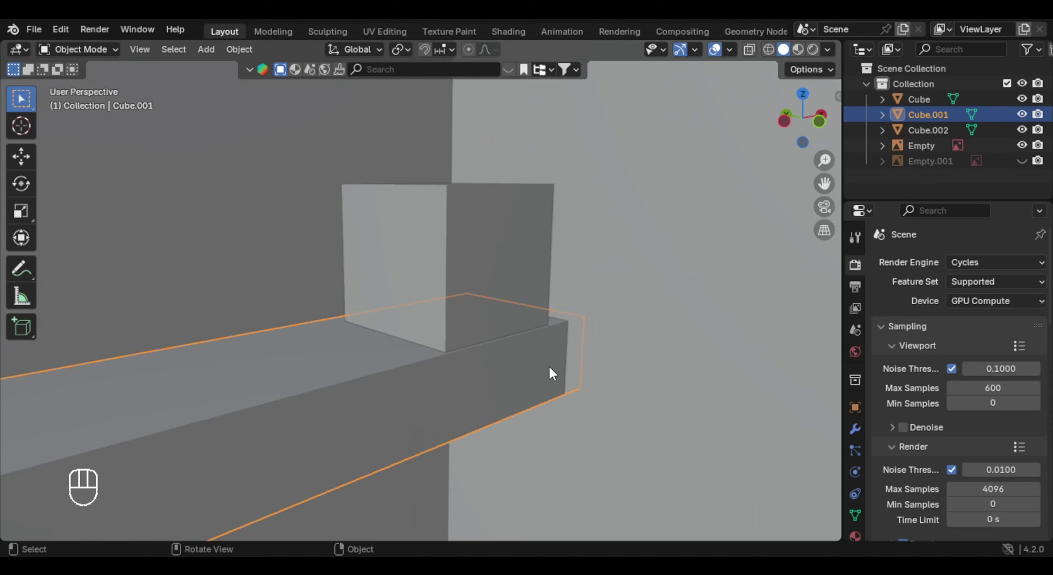
key("Tab")
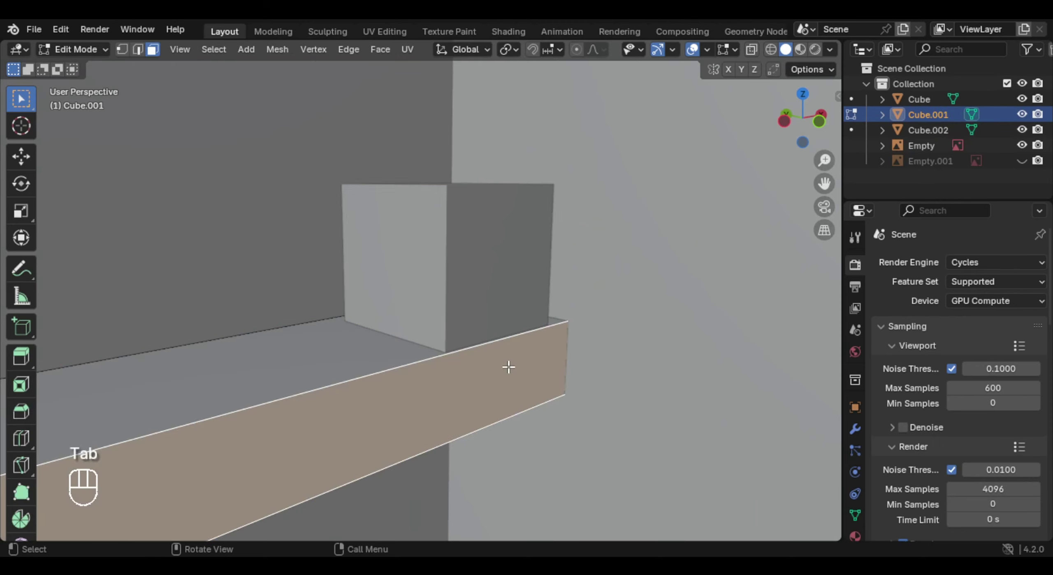
key("shift+s")
left_click(499, 454)
Step: Set the transform pivot point to 3D Cursor
middle_click_drag(460, 336, 659, 377)
middle_click_drag(544, 362, 507, 372)
scroll(481, 374, "down", 2)
middle_click_drag(443, 371, 329, 340, "shift")
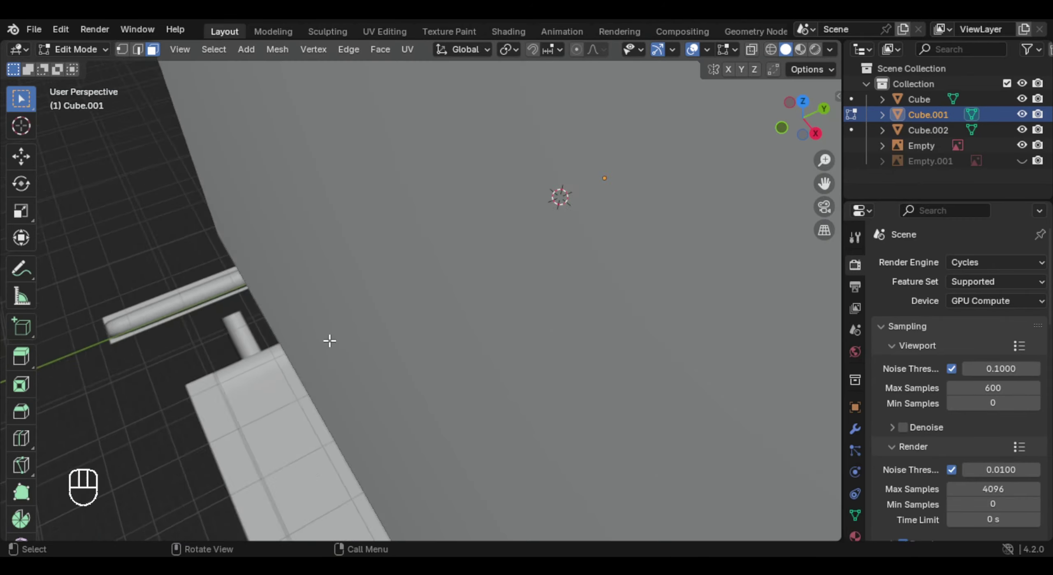
scroll(329, 341, "down", 5)
middle_click_drag(442, 314, 595, 322, "shift")
scroll(469, 306, "up", 6)
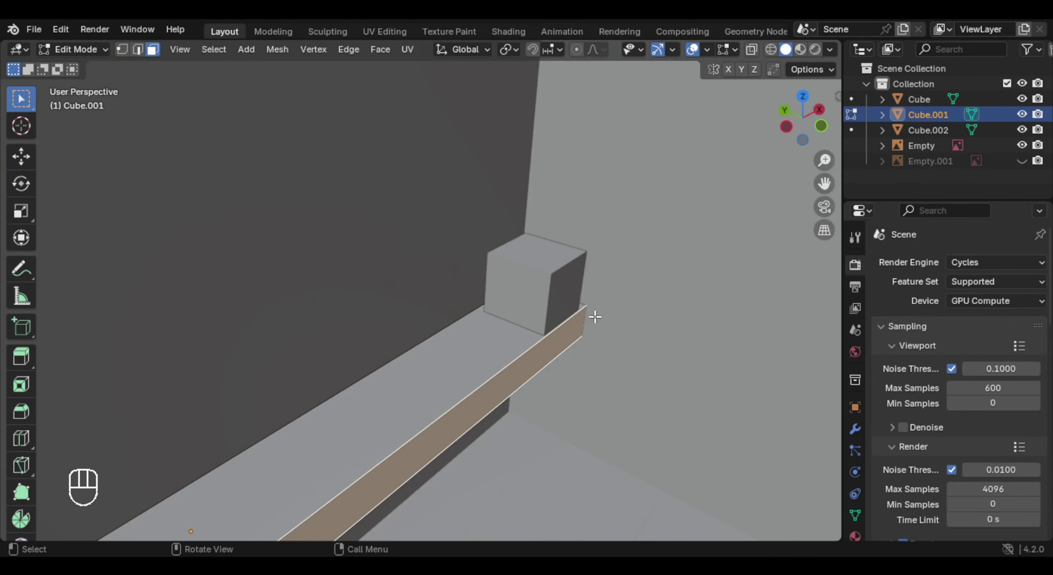
key("period")
key("period")
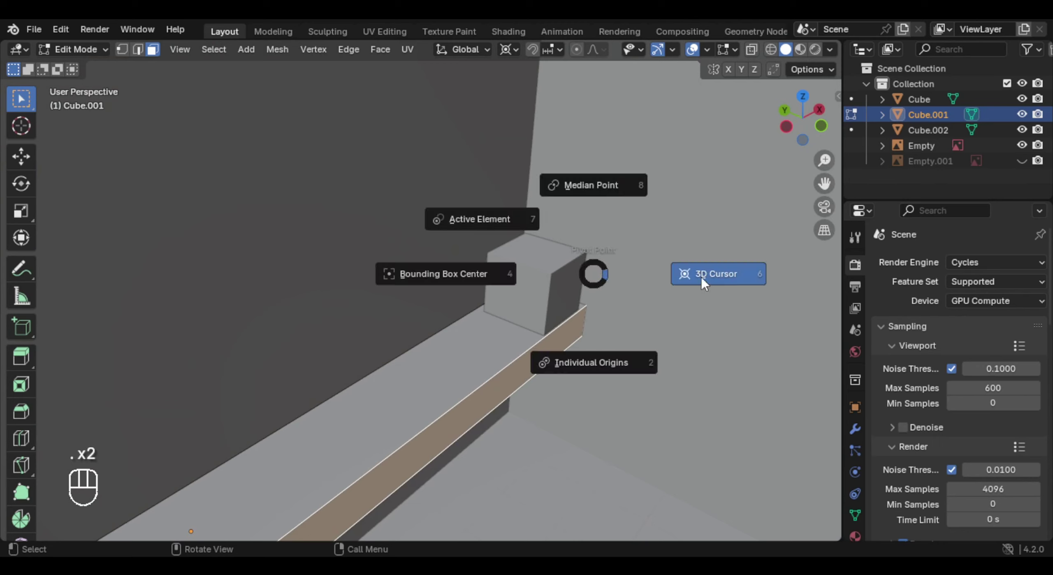
middle_click_drag(592, 271, 519, 287, "shift")
Step: Align the cube's inner side face with the slab's edge by scaling it to 0 along Y
key("Tab")
left_click(581, 296)
key("Tab")
scroll(627, 292, "up", 2)
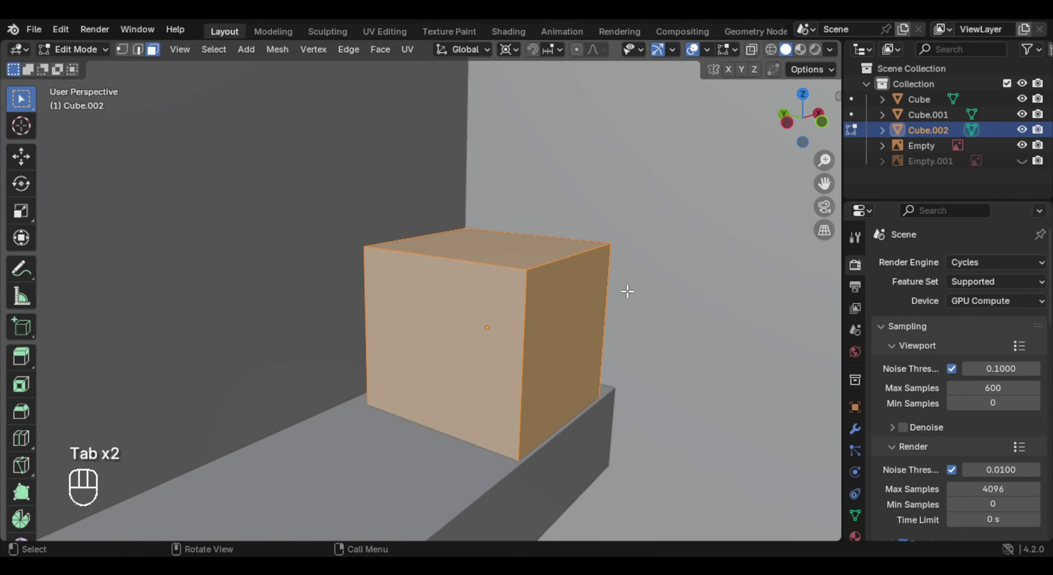
left_click(588, 295)
key("s")
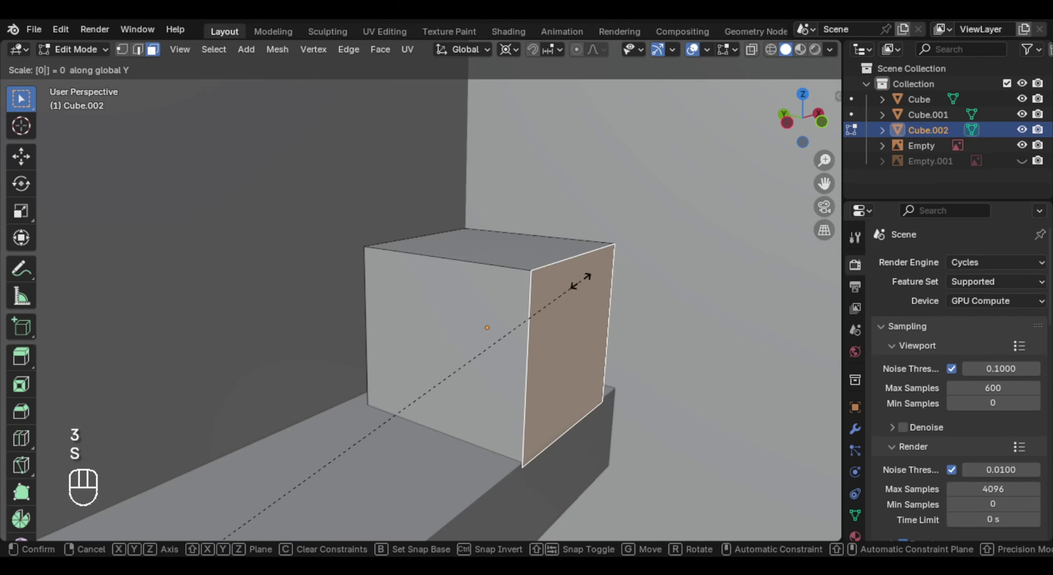
left_click(580, 282)
Step: Move the cube along Z so that its base sits on the slab's upper surface
key("Tab")
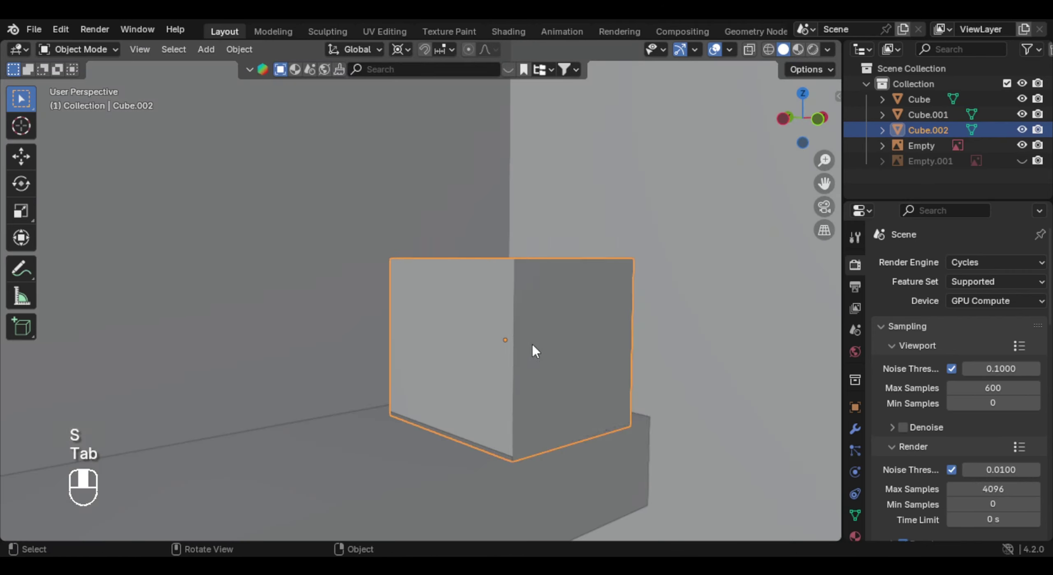
left_click(566, 457)
middle_click_drag(515, 404, 497, 383)
left_click(514, 382)
key("g")
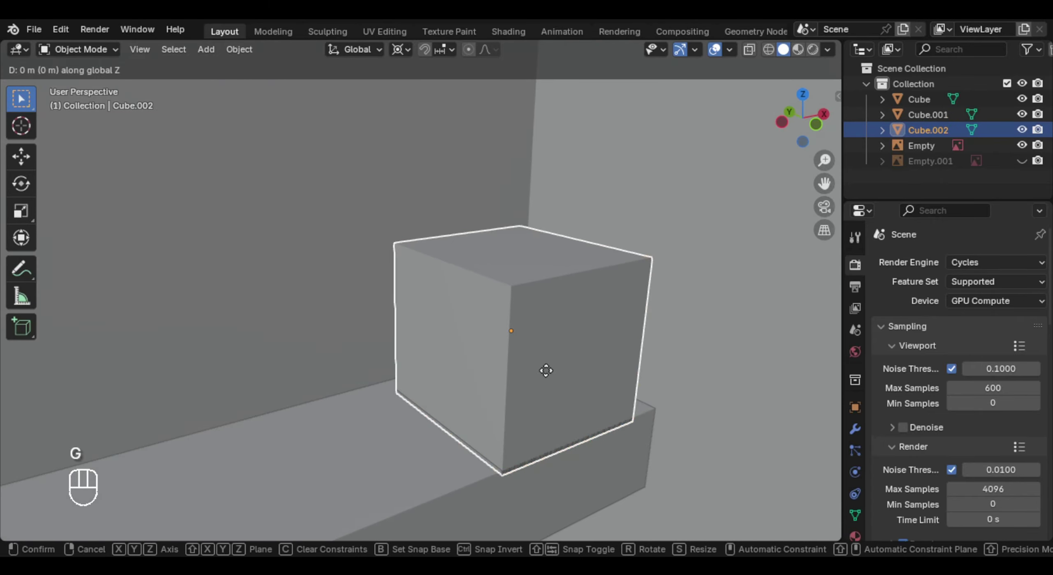
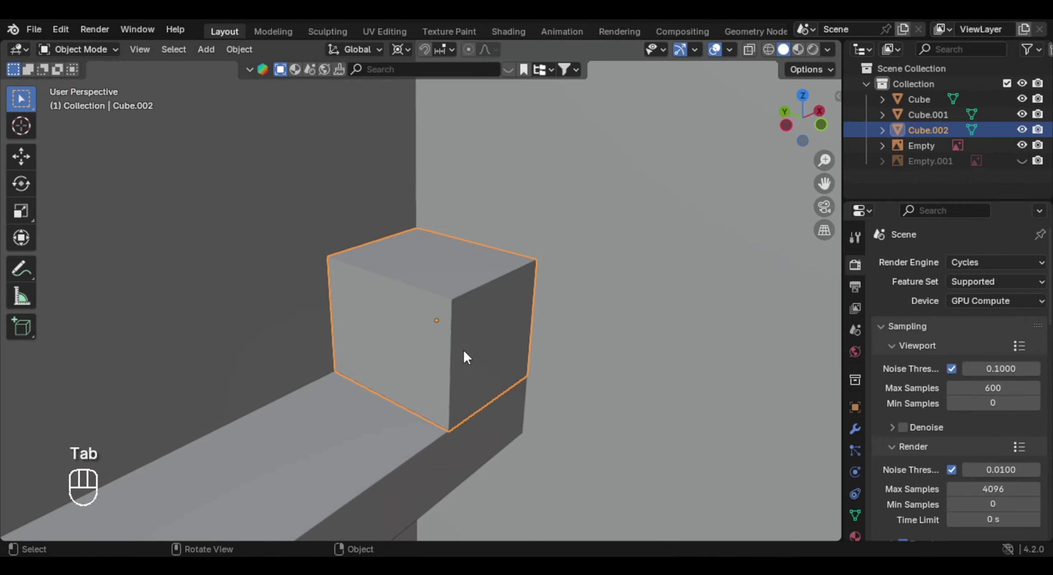
Step: Raise the cube's top face along Z in Edit Mode to make the block taller
key("Tab")
left_click(468, 293)
left_click(465, 282)
key("g")
key("z")
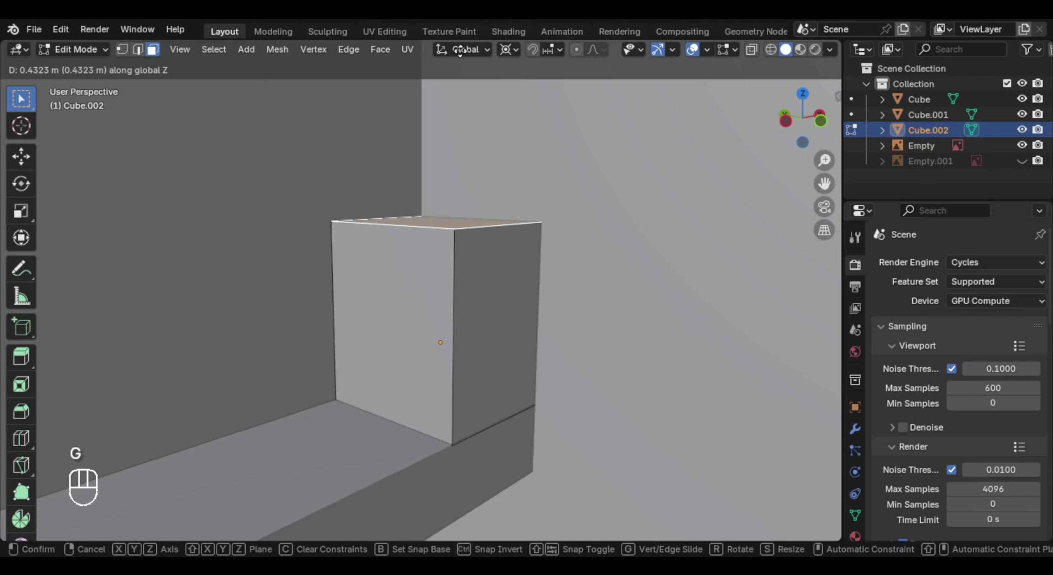
left_click(470, 195)
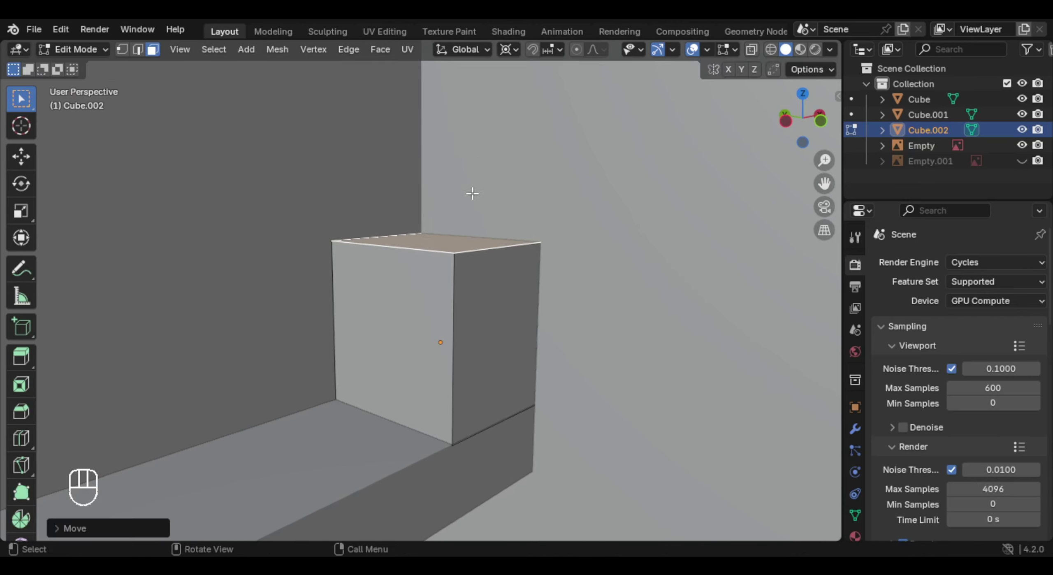
Step: Pull the block's end face along negative X to lengthen the block on the slab
key("Tab")
middle_click_drag(470, 195, 603, 316)
key("Tab")
scroll(621, 304, "up", 3)
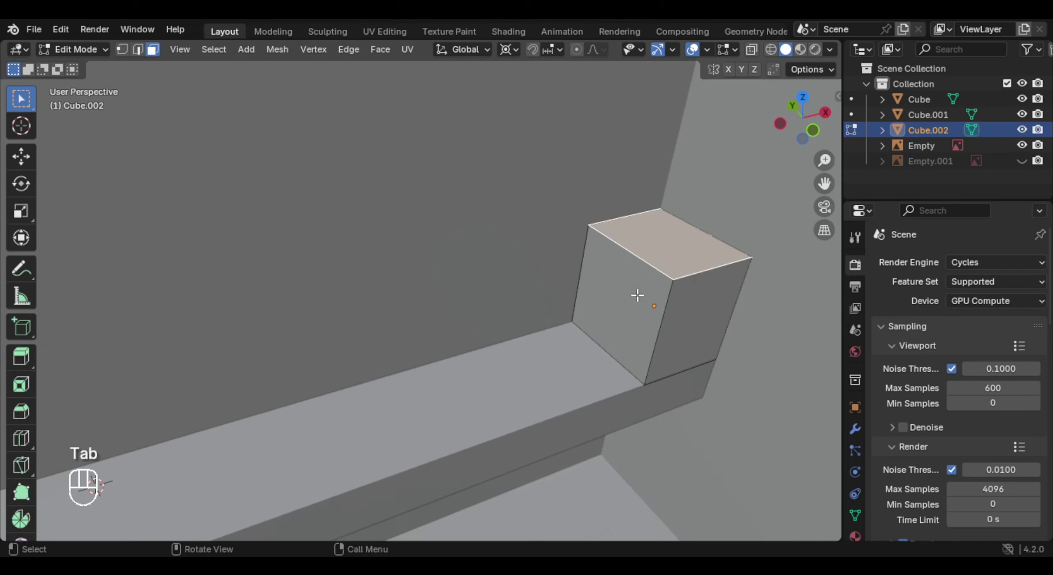
left_click(637, 291)
key("g")
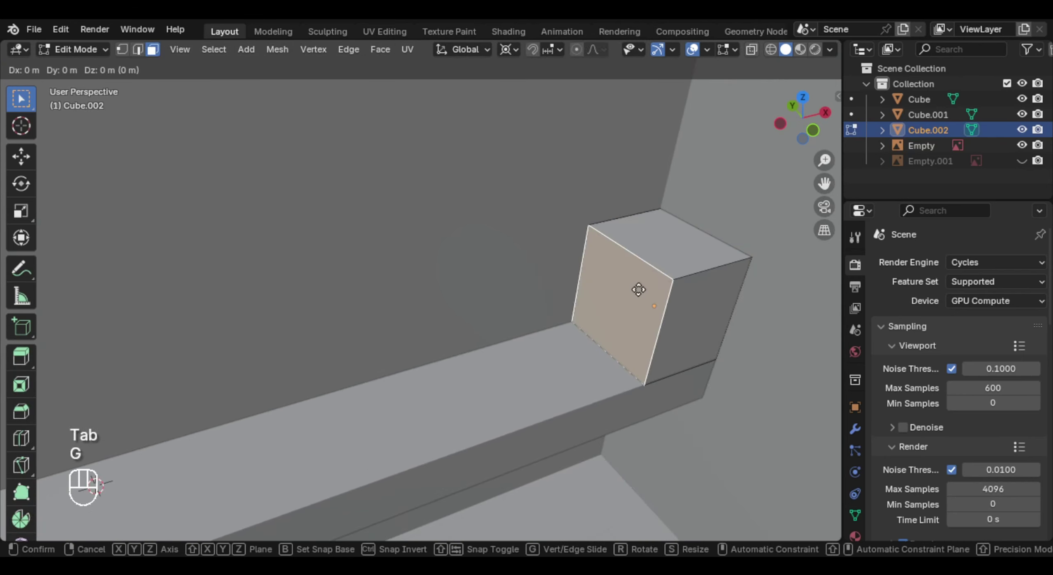
key("x")
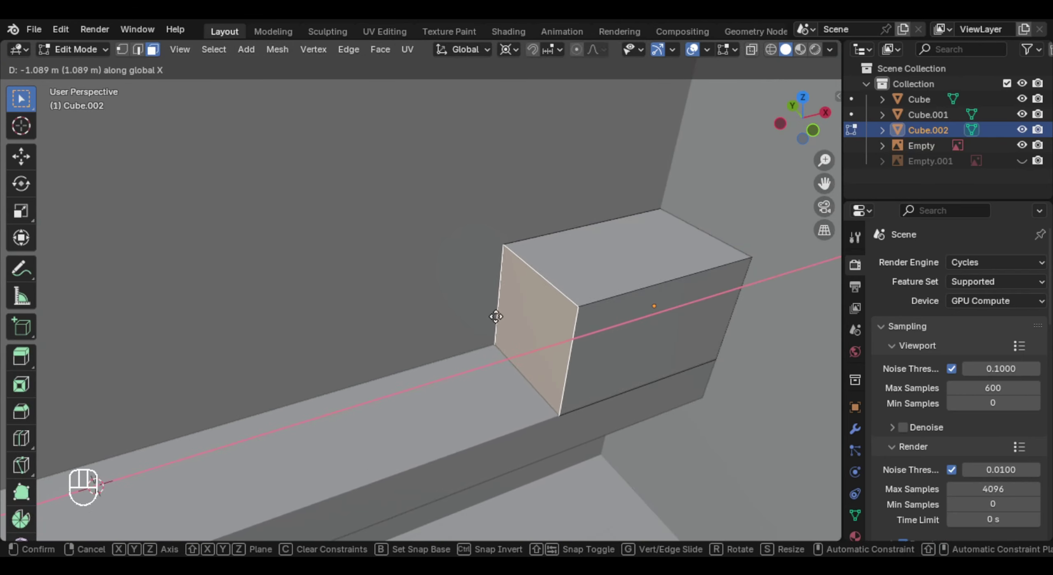
left_click(418, 333)
Step: Select all of the block's faces and apply the object's transformation in Object Mode
middle_click_drag(464, 322, 538, 281)
key("a")
key("Tab")
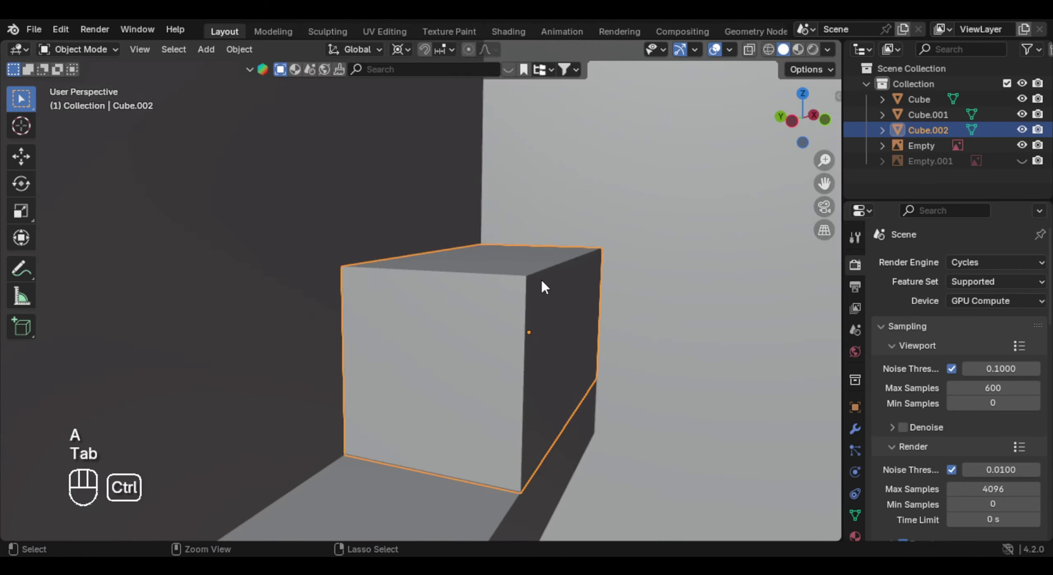
key("ctrl+a")
left_click(541, 279)
Step: Subdivide all of the block's faces three times to get an 8-by-8 grid on each side
key("Tab")
middle_click_drag(543, 280, 521, 284)
right_click(521, 284)
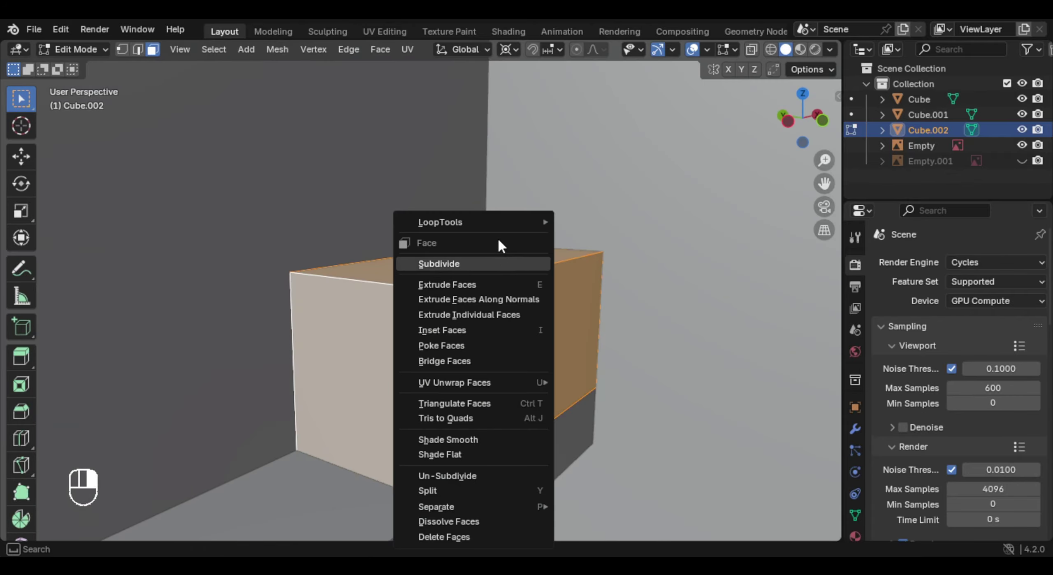
left_click(493, 263)
right_click(492, 281)
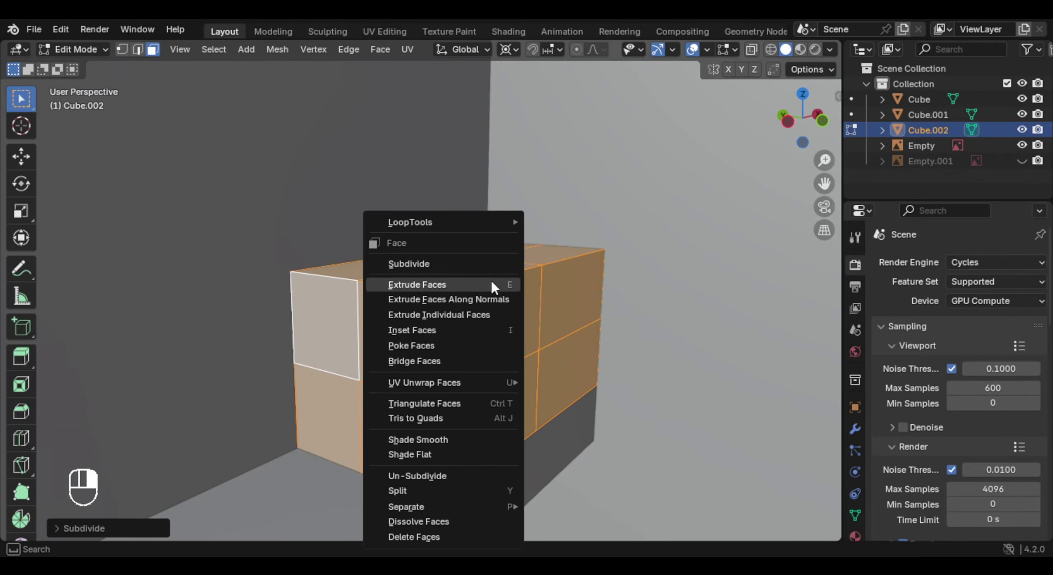
left_click(482, 264)
right_click(482, 267)
left_click(485, 265)
Step: Isolate the block in local view, delete all the faces on its underside and return to the full scene
middle_click_drag(468, 305, 236, 172)
key("KP_Divide")
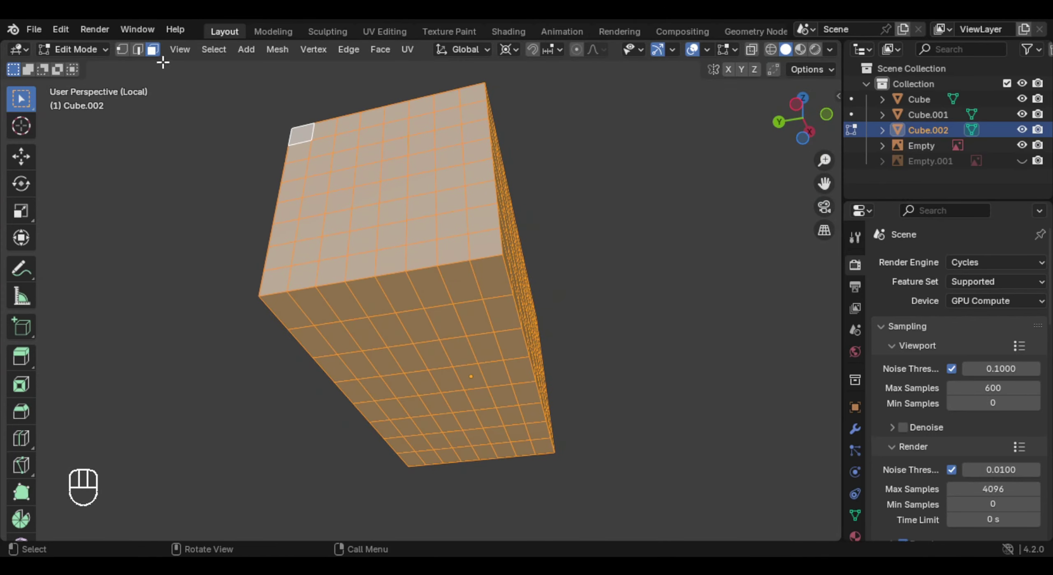
left_click(285, 307)
middle_click_drag(481, 350, 485, 319)
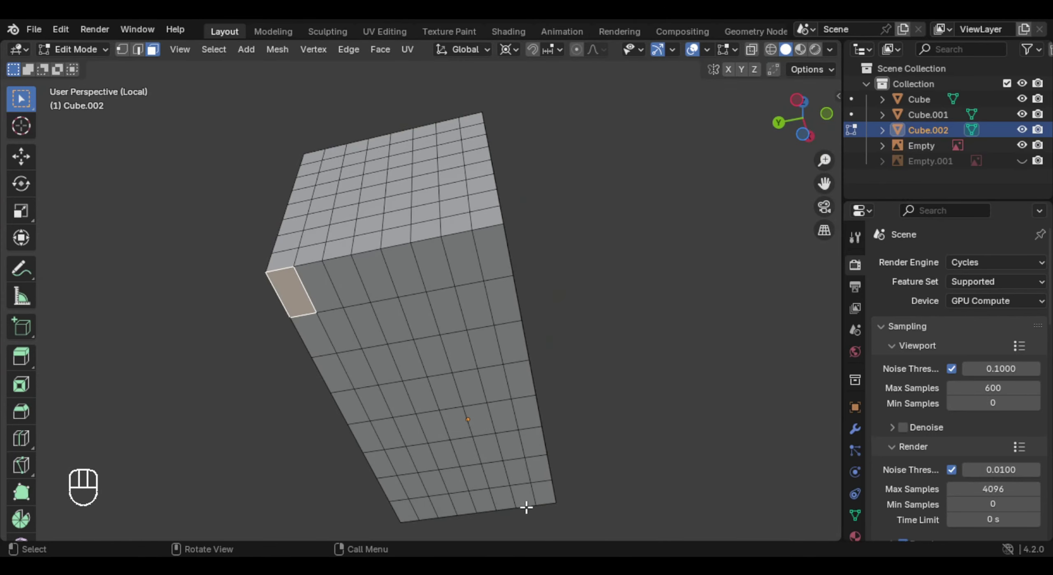
key("ctrl")
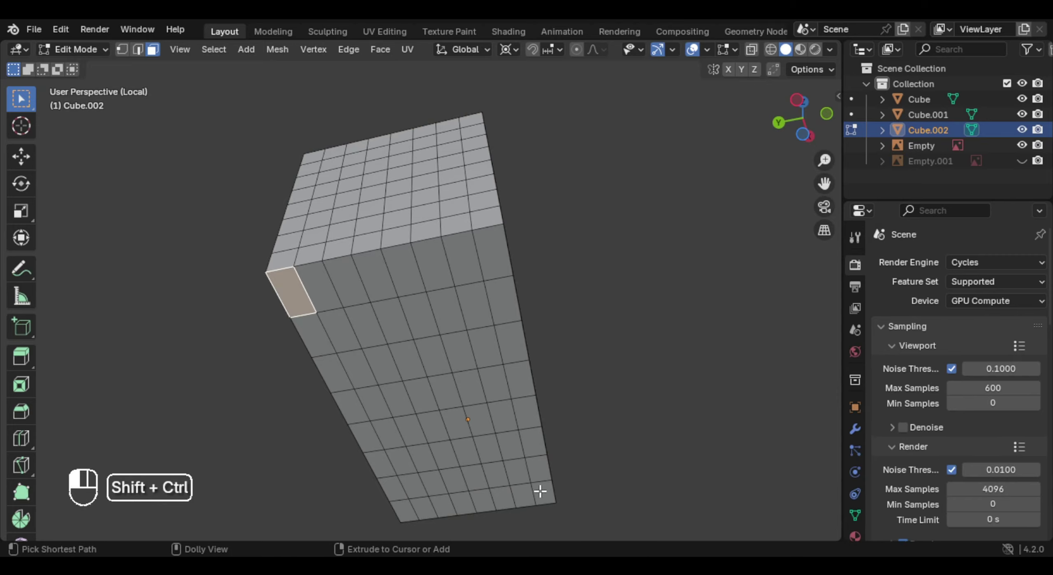
left_click(540, 491, "ctrl+shift")
middle_click_drag(540, 490, 446, 290)
key("x")
left_click(437, 387)
key("Tab")
key("Tab")
key("Tab")
key("KP_Divide")
Step: Select the 4-by-4 patch of faces in the upper middle of the block's end and inset it about 0.11 m
middle_click_drag(442, 425, 435, 266, "shift")
key("Tab")
key("c")
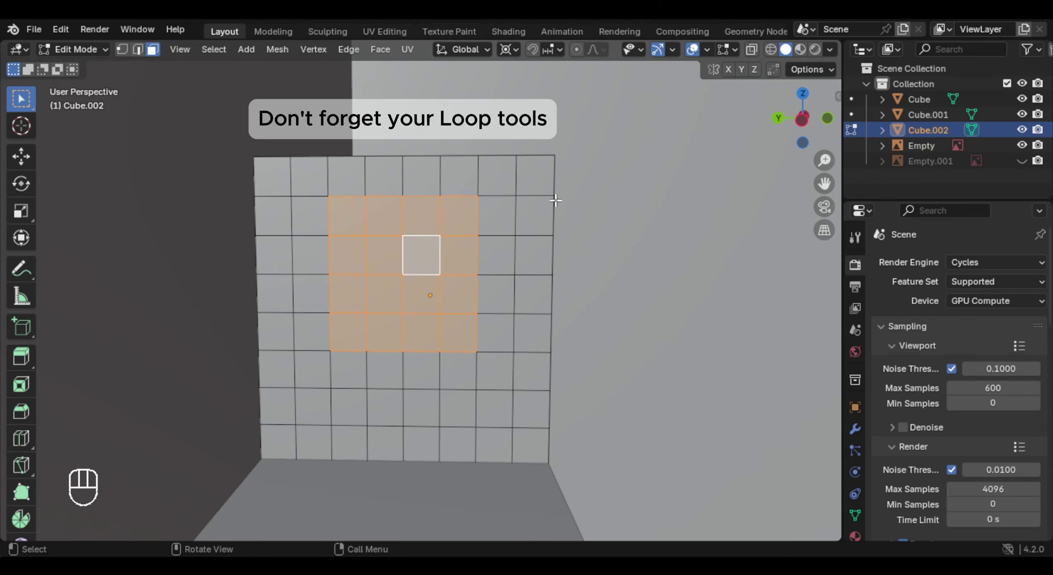
key("i")
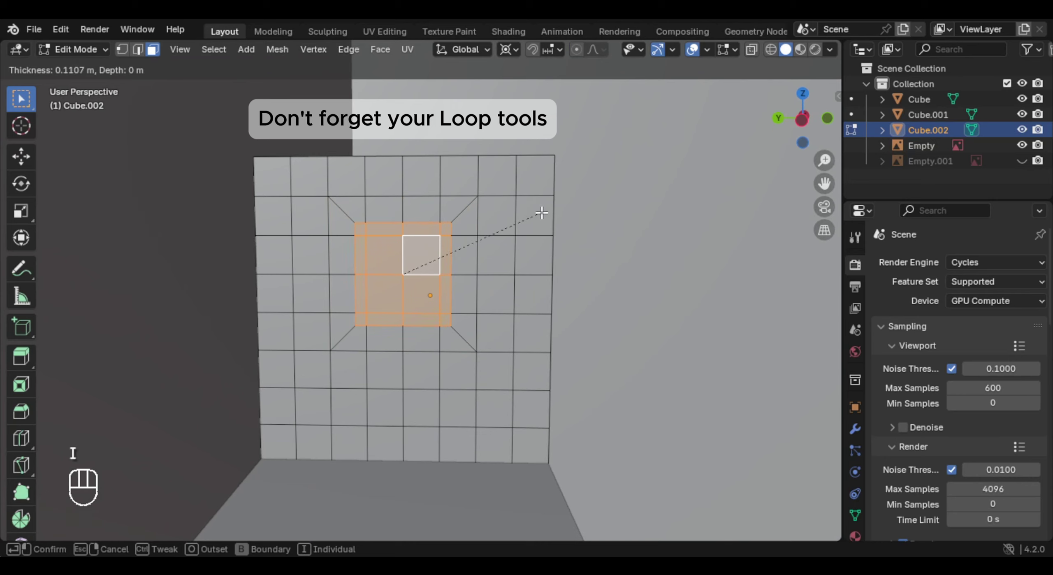
key("shift")
left_click(548, 216)
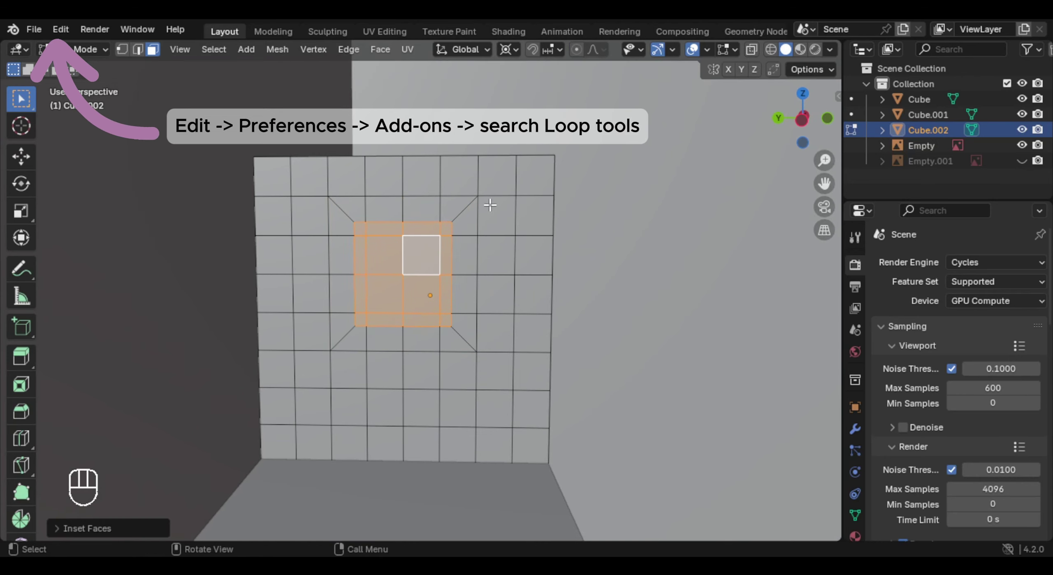
Step: Reshape the inset patch into a circle with LoopTools
right_click(487, 206)
mouse_move(478, 164)
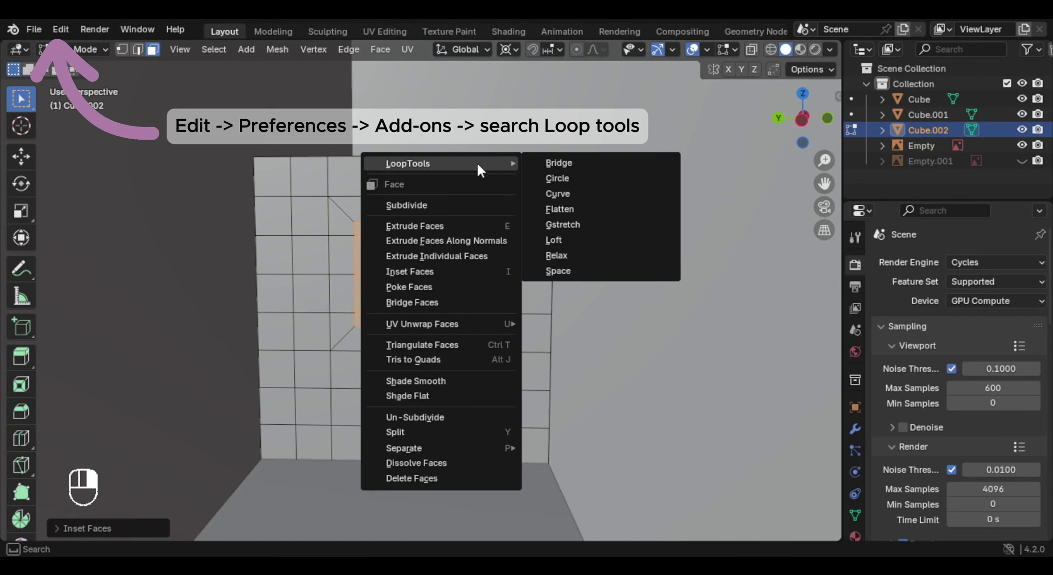
left_click(589, 178)
mouse_move(440, 278)
middle_mouse_down()
mouse_move(470, 247)
mouse_move(444, 263)
middle_mouse_up()
Step: Select the circle's faces and the four-face-wide column below it down to the slab, and delete them to open an archway
left_click(405, 321)
key("3")
key("c")
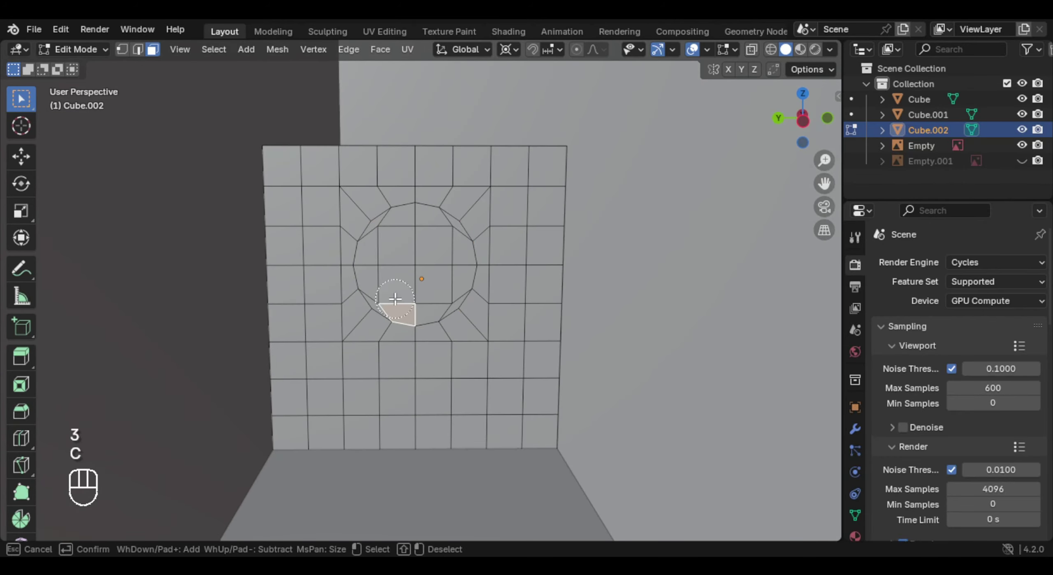
mouse_move(400, 307)
left_mouse_down()
mouse_move(422, 296)
mouse_move(456, 313)
mouse_move(402, 353)
mouse_move(376, 409)
mouse_move(442, 407)
left_mouse_up()
key("c")
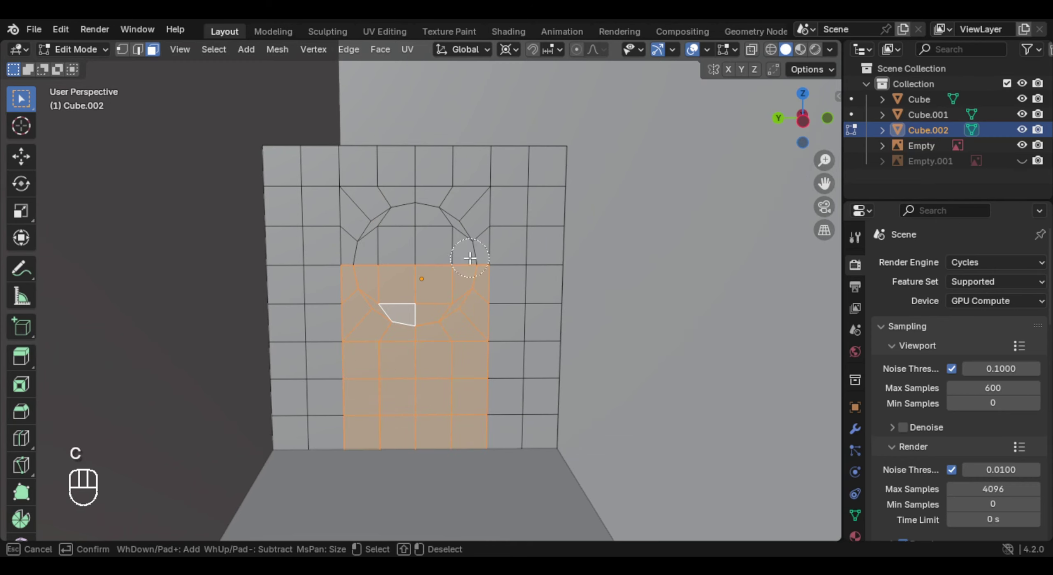
left_click(438, 240)
right_click(440, 238)
key("x")
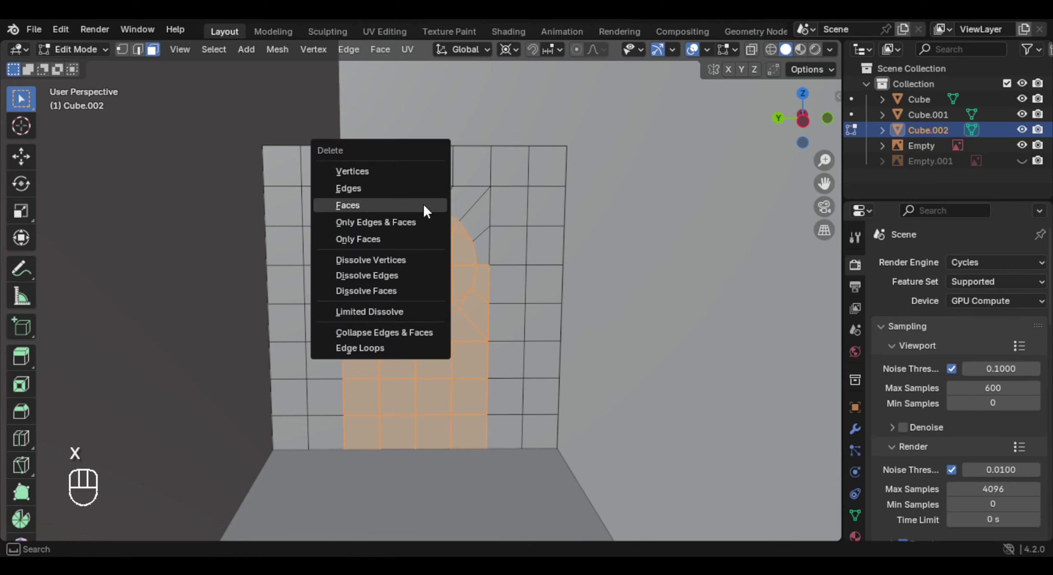
left_click(373, 206)
middle_click_drag(508, 254, 465, 245)
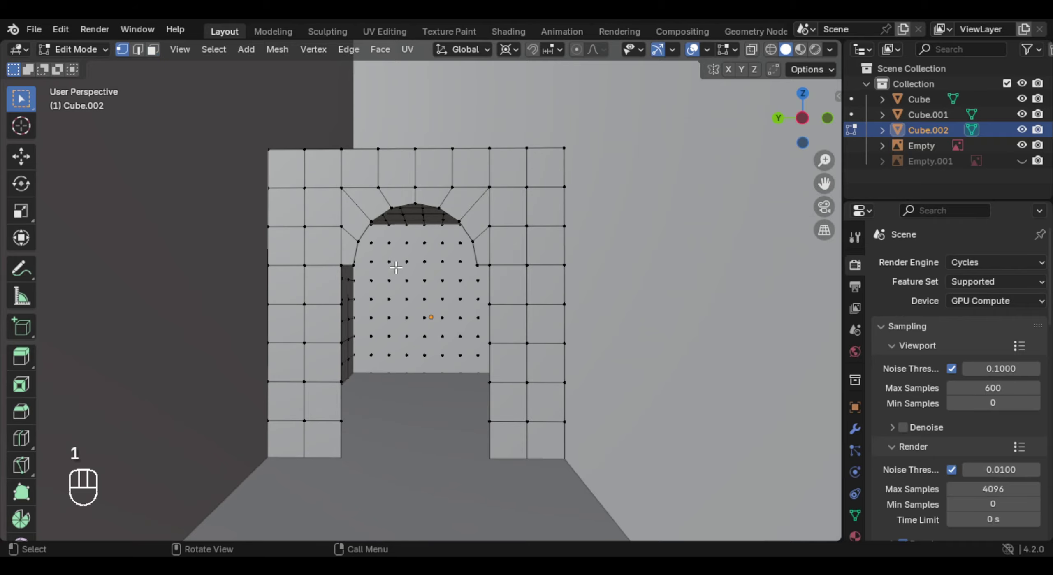
Step: Isolate the arched block in local view and open its mesh for face editing
key("KP_Divide")
middle_click_drag(379, 251, 460, 331)
key("Tab")
key("Tab")
key("Tab")
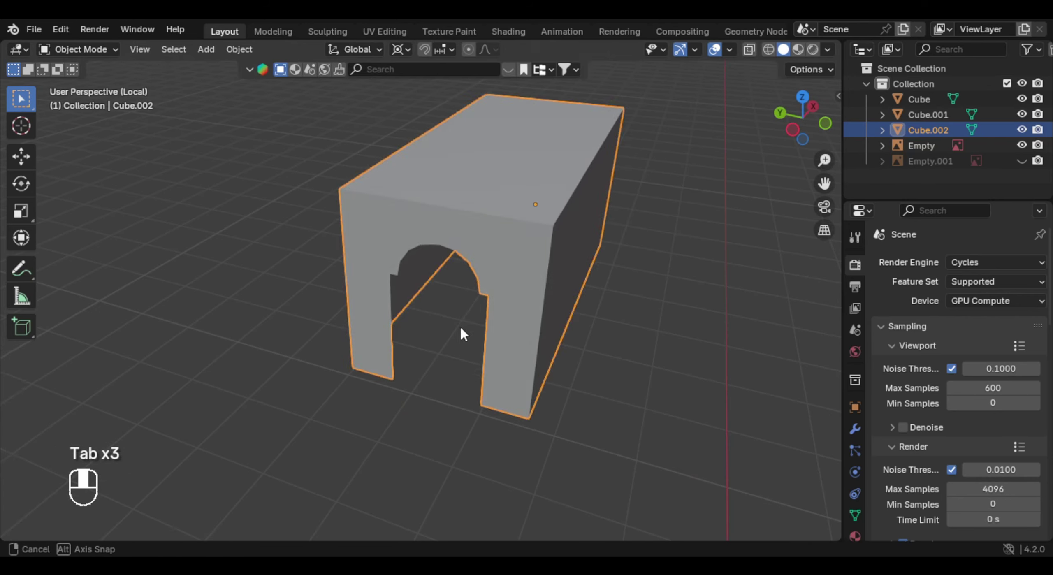
key("Tab")
middle_click_drag(515, 202, 444, 209, "shift")
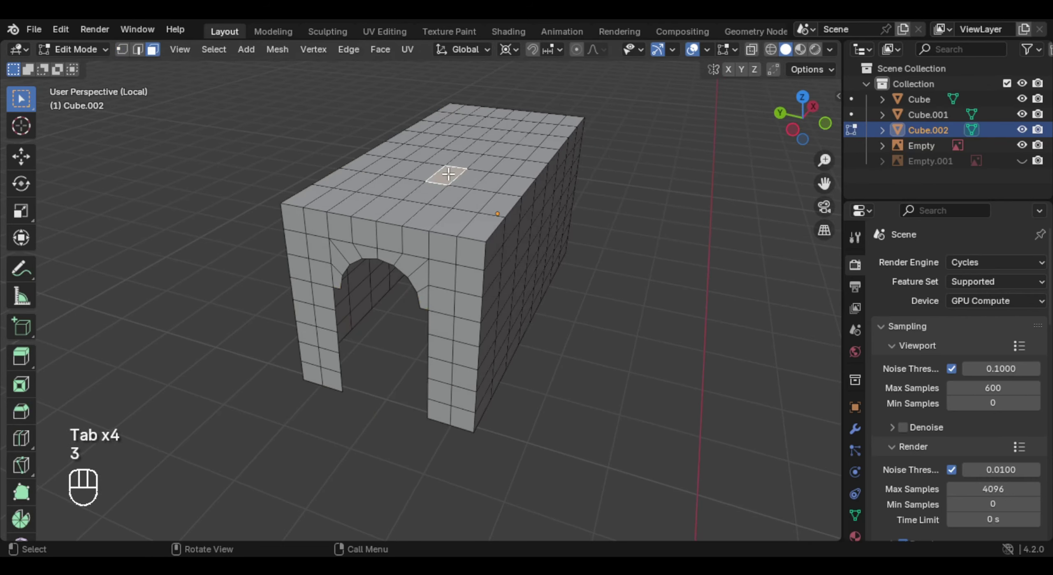
Step: From the top view with X-ray on, select all the block's faces behind the arched front and delete them, keeping only that front
key("KP_7")
scroll(448, 186, "down", 2)
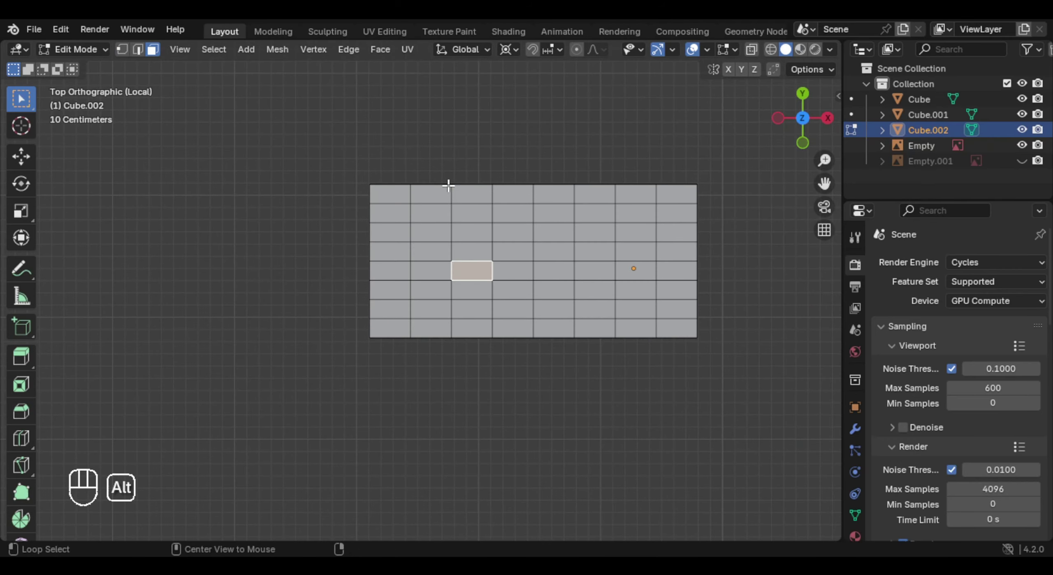
key("alt+z")
left_click_drag(377, 139, 727, 391)
middle_click_drag(737, 381, 455, 345)
key("alt+z")
key("x")
left_click(549, 297)
key("Tab")
key("KP_Divide")
Step: From the right view, extrude the two vertices at the arch's feet straight down along Z in row-height segments to the pillars' base
middle_click_drag(519, 315, 488, 360, "shift")
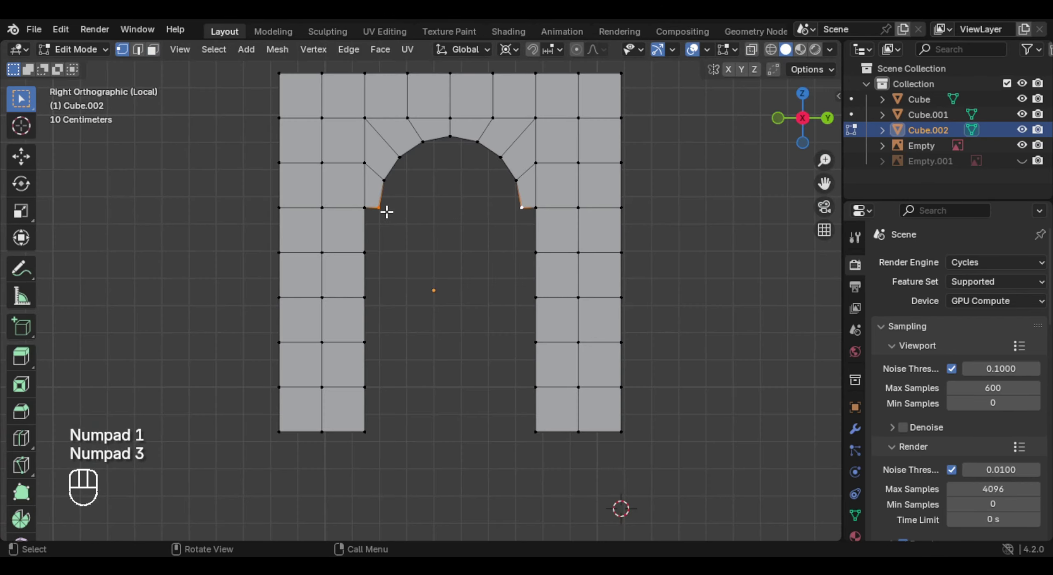
key("e")
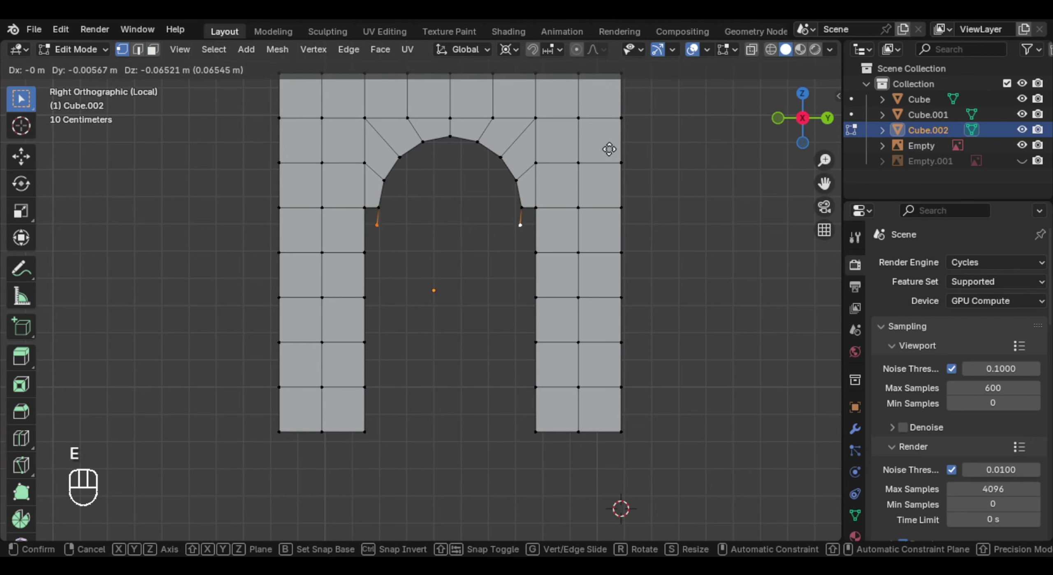
key("z")
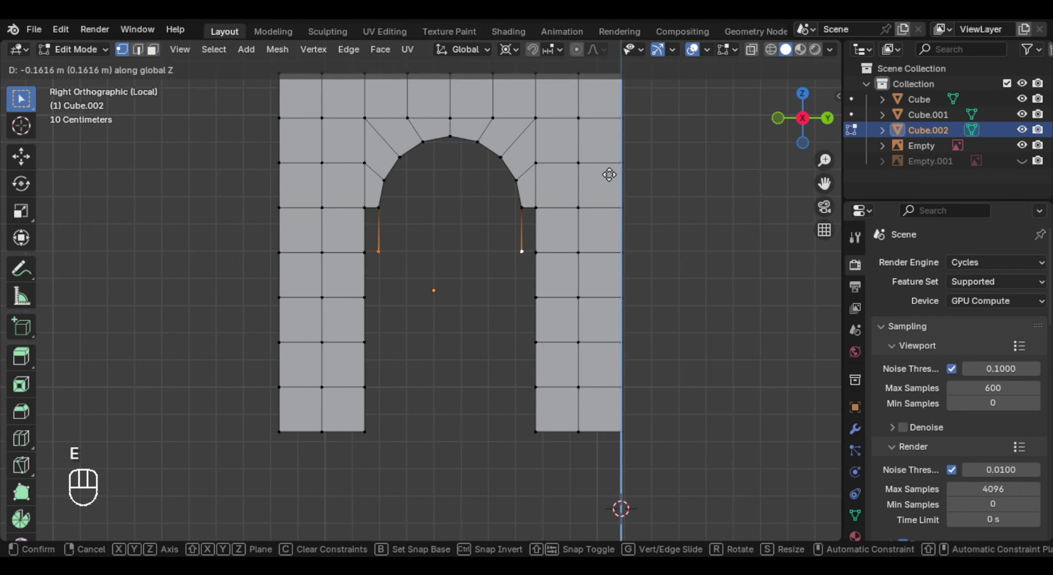
left_click(609, 175)
key("e")
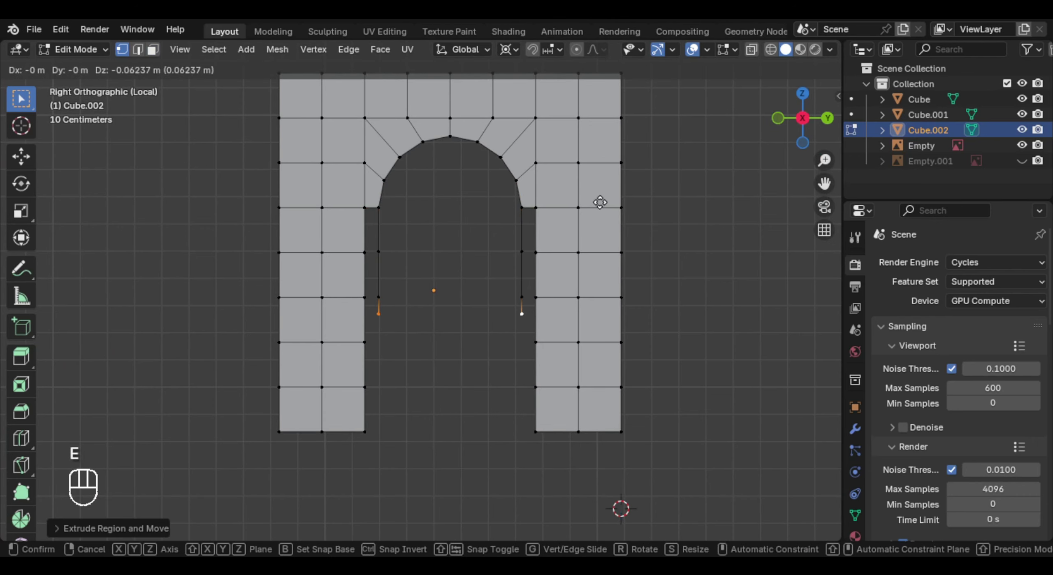
key("z")
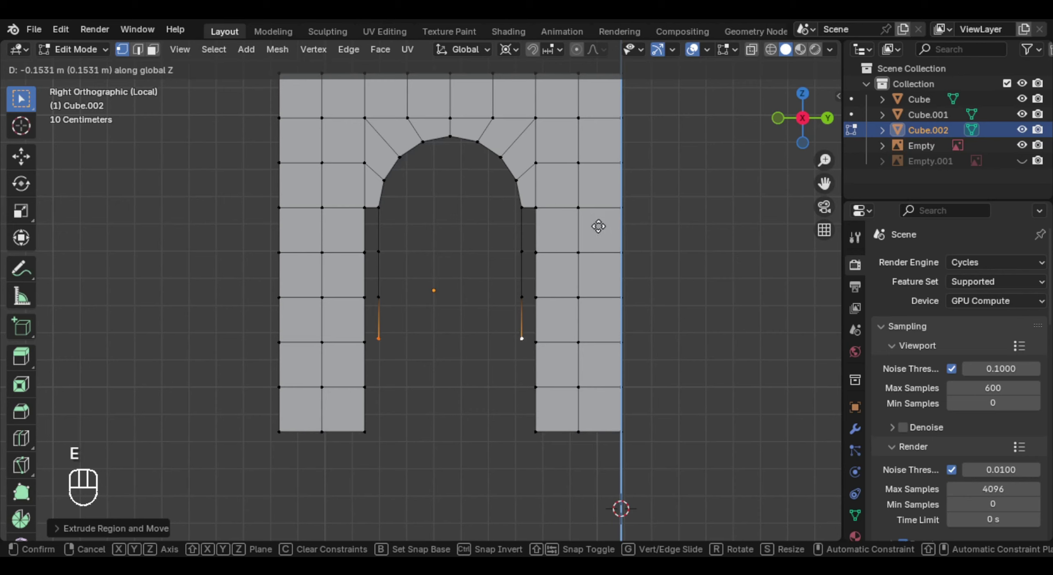
left_click(599, 231)
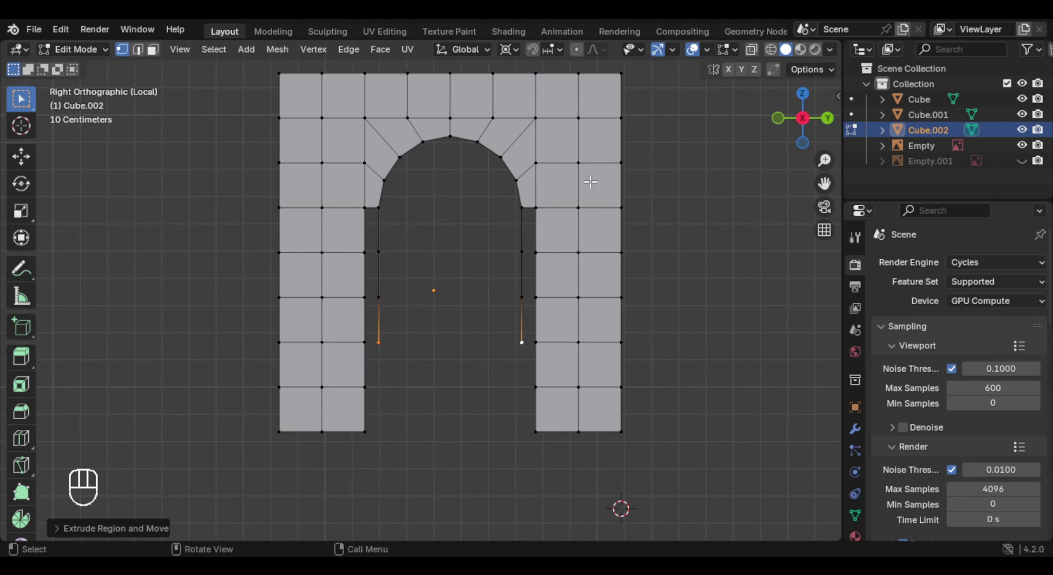
key("e")
key("z")
left_click(587, 226)
key("e")
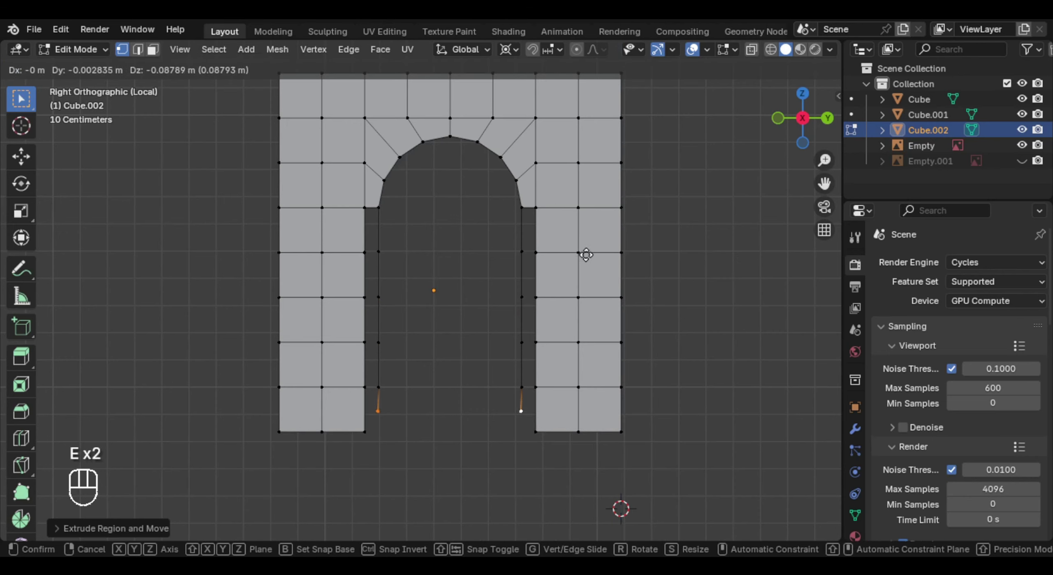
key("z")
left_click(585, 263)
Step: Fill the narrow gaps between the extruded edges and both pillars with faces, and return to the full scene
left_click(139, 49)
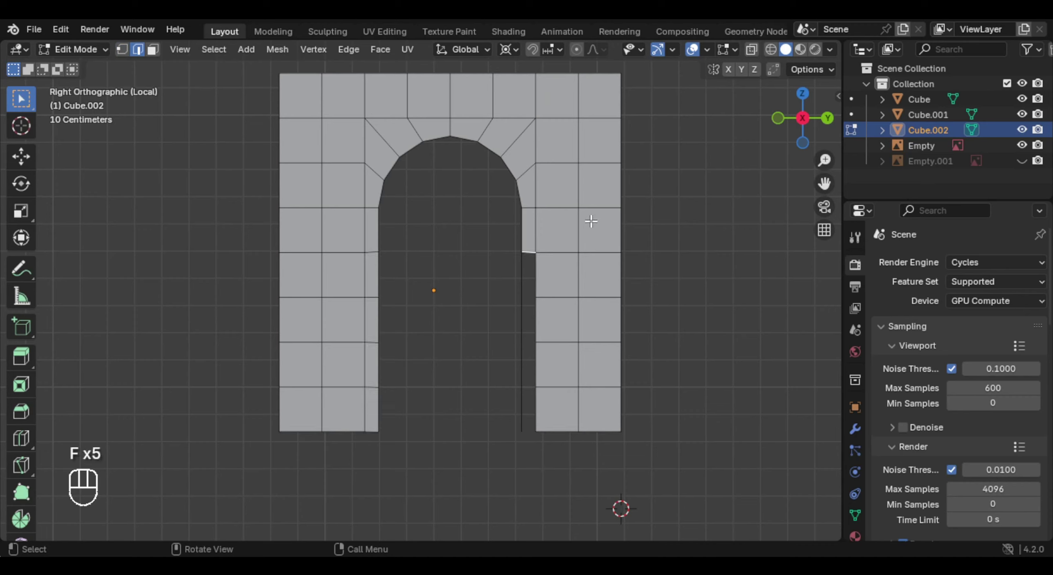
key("f")
key("f")
key("f")
key("Tab")
middle_click_drag(592, 218, 429, 264)
key("KP_Divide")
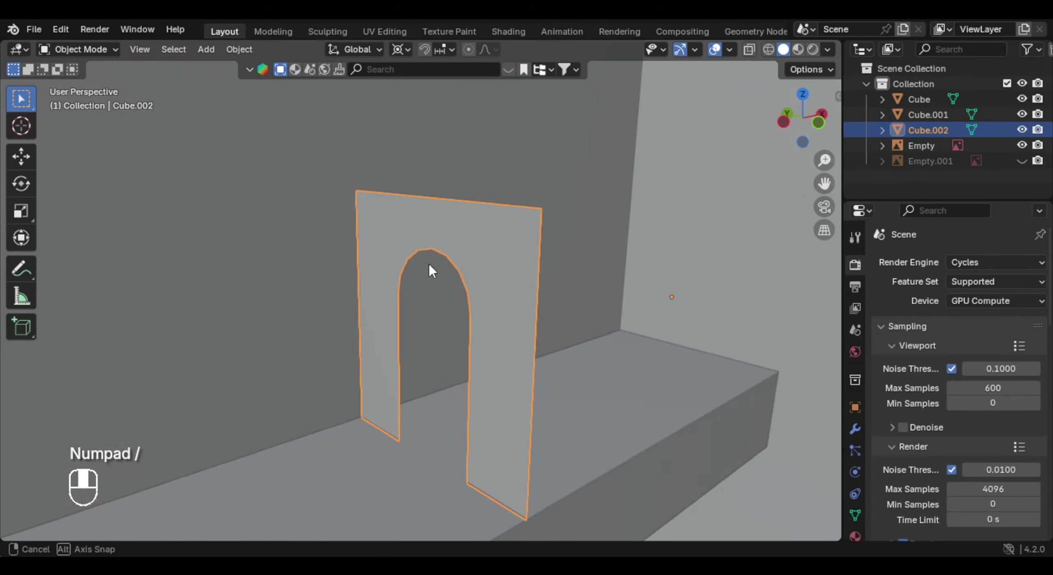
Step: Select the whole arched front and extrude it back along its normal to the end wall to form a tunnel block
key("Tab")
key("a")
middle_click_drag(498, 265, 435, 302)
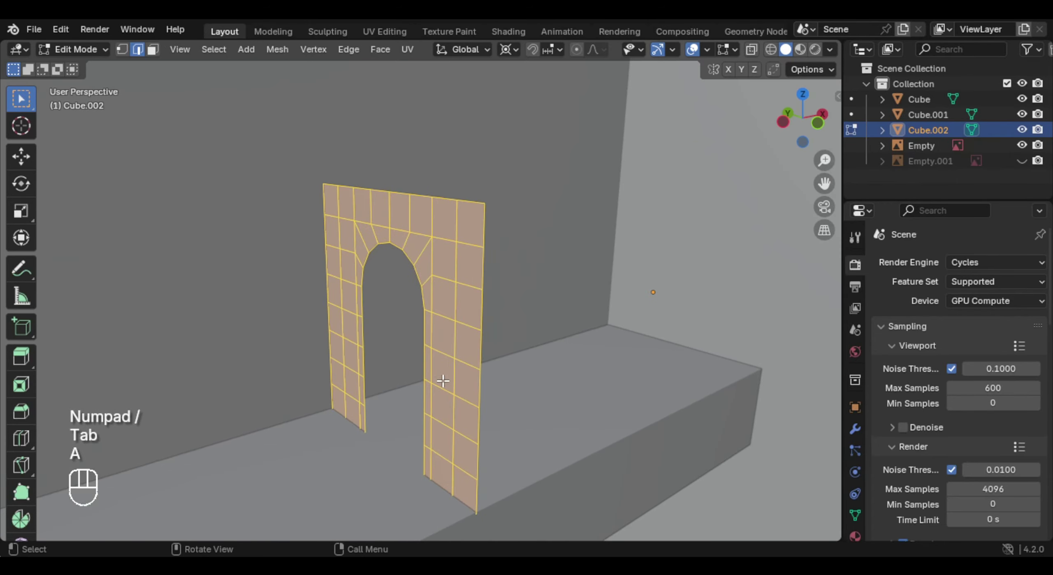
key("e")
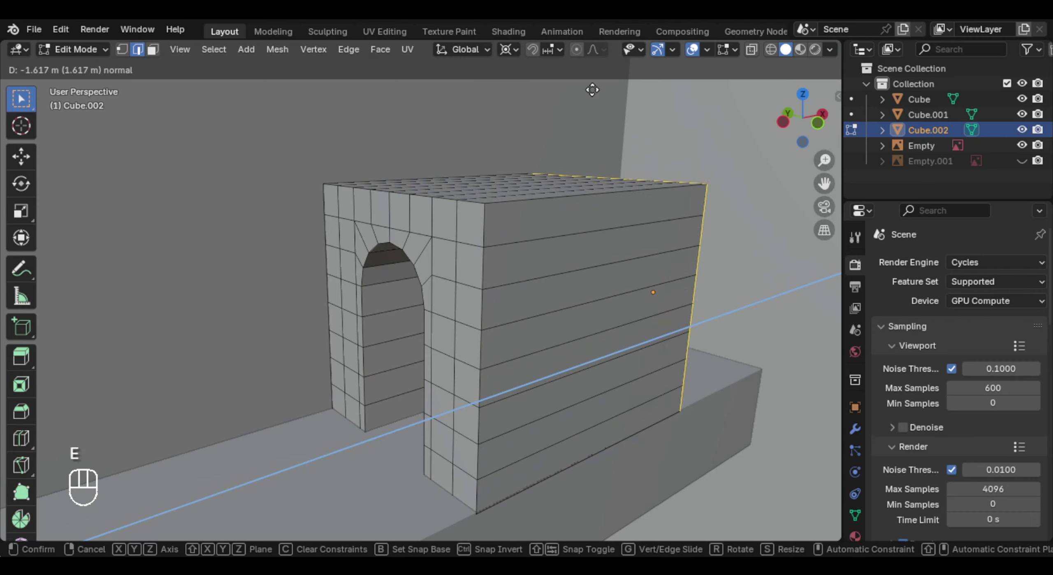
left_click(55, 145)
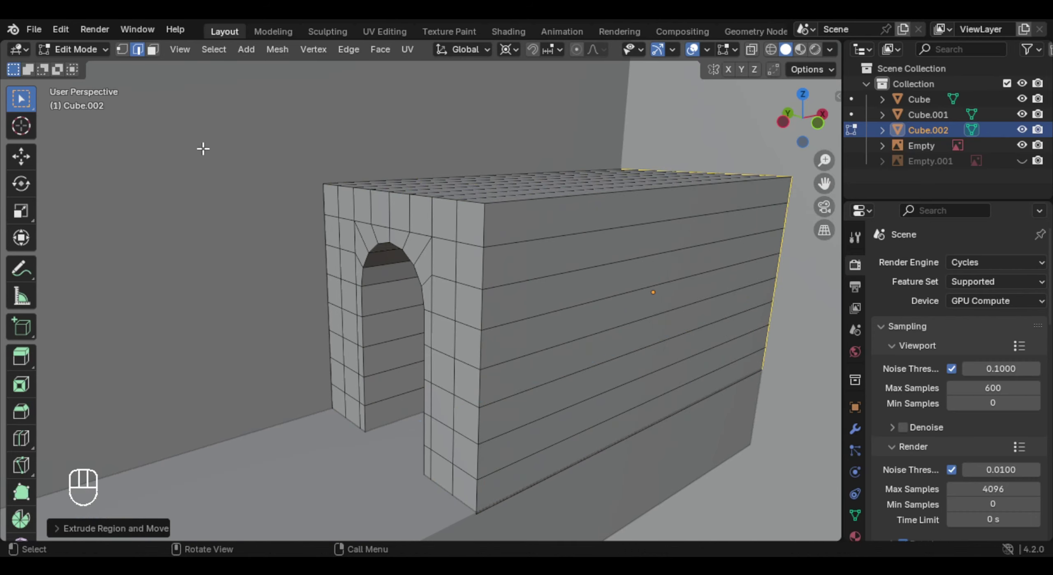
middle_click_drag(598, 179, 510, 254)
key("Tab")
Step: Add a Bevel modifier to the arched block
scroll(505, 218, "up", 3)
middle_click_drag(506, 218, 494, 210)
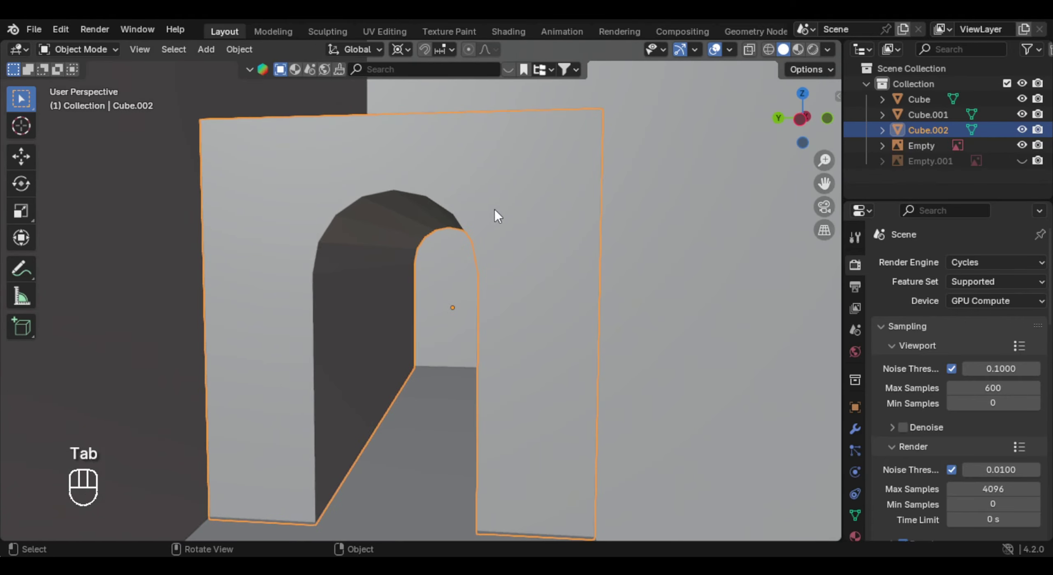
left_click(856, 430)
left_click(980, 262)
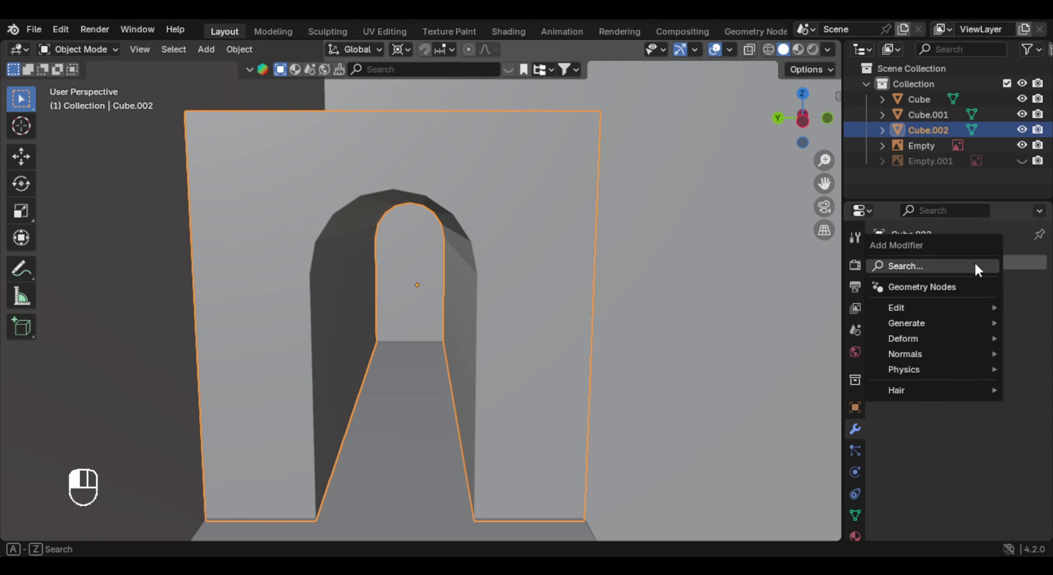
left_click(973, 261)
type("bev")
key("Return")
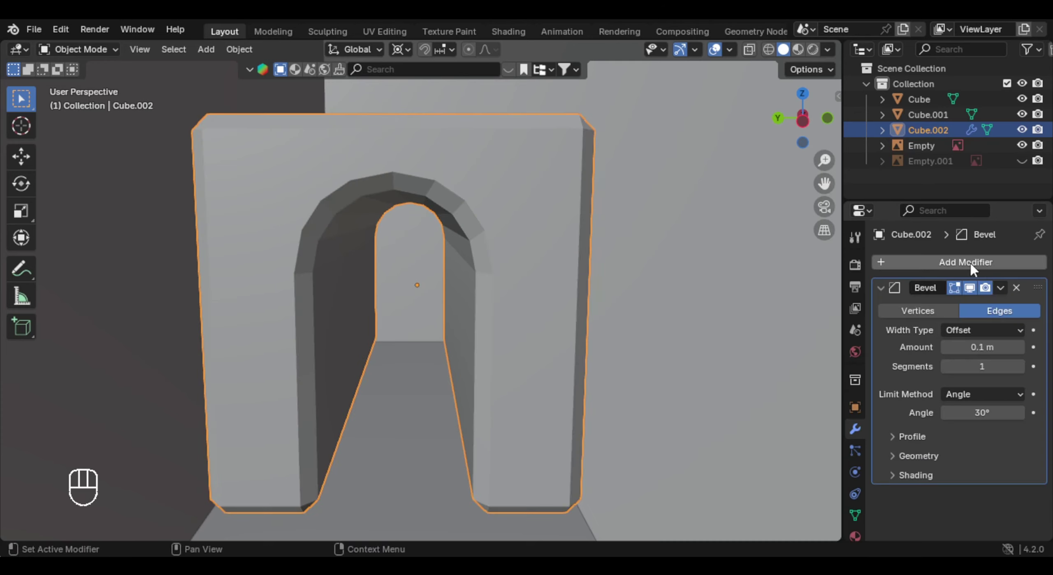
Step: Set the bevel to 2 segments and an amount of 0.013 m
middle_click_drag(346, 162, 485, 193)
left_click(1019, 366)
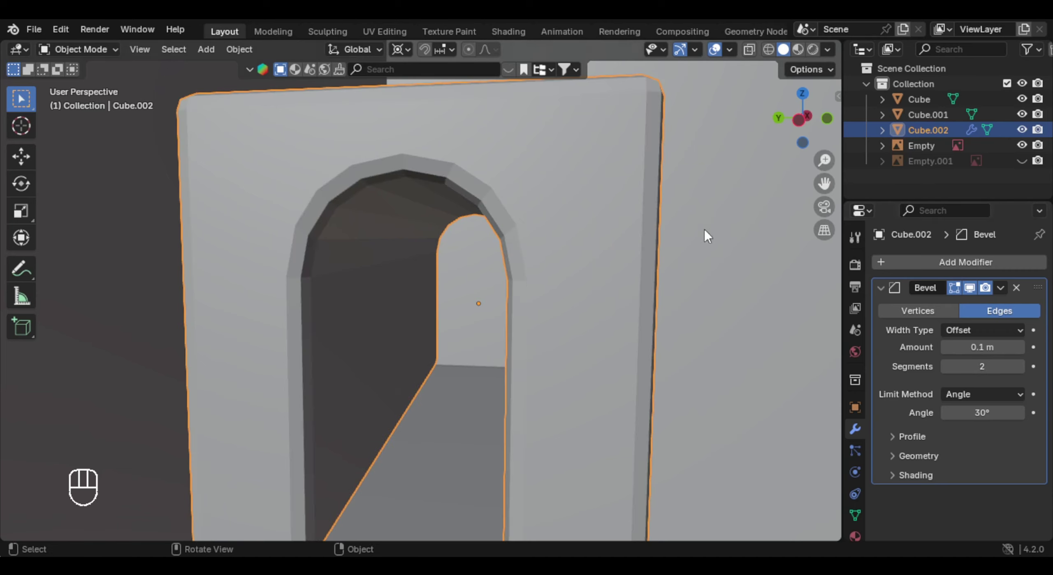
left_click_drag(982, 347, 955, 347, "shift")
middle_click_drag(510, 206, 501, 266)
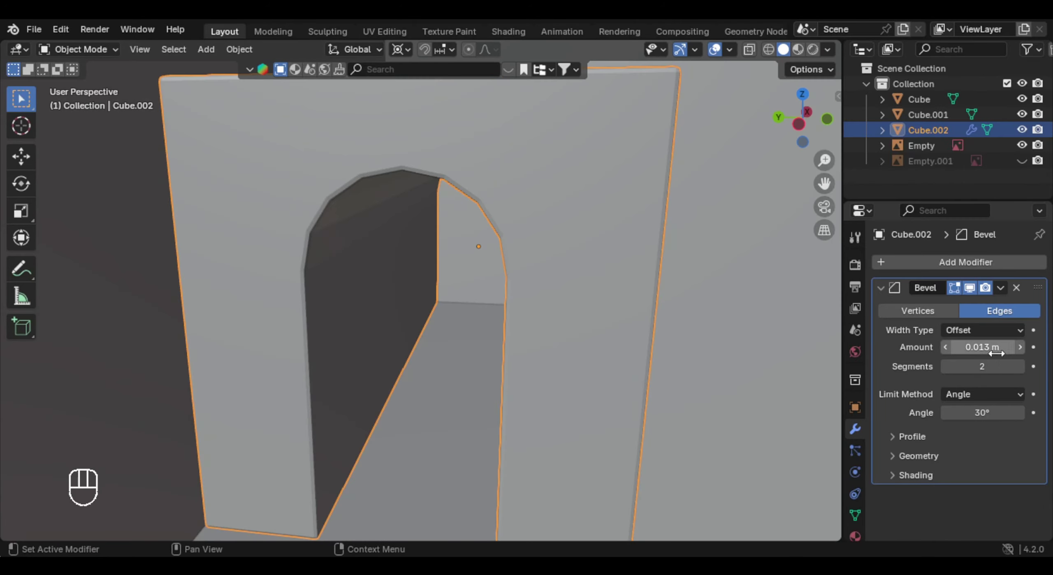
Step: Shade the arched block smooth and add a level 2 Subdivision Surface modifier
middle_click_drag(567, 233, 560, 189)
right_click(555, 187)
left_click(523, 188)
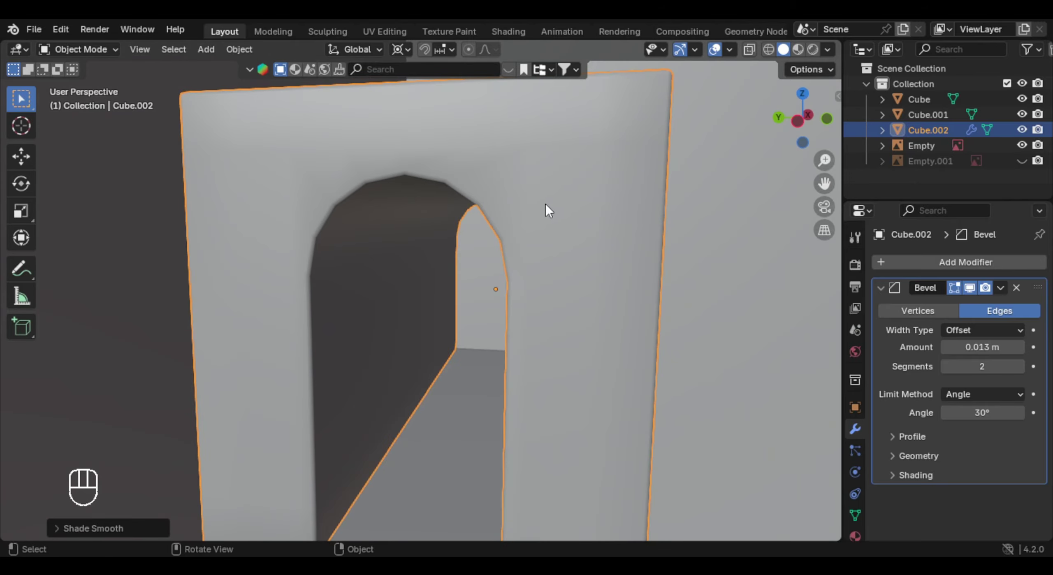
key("ctrl+2")
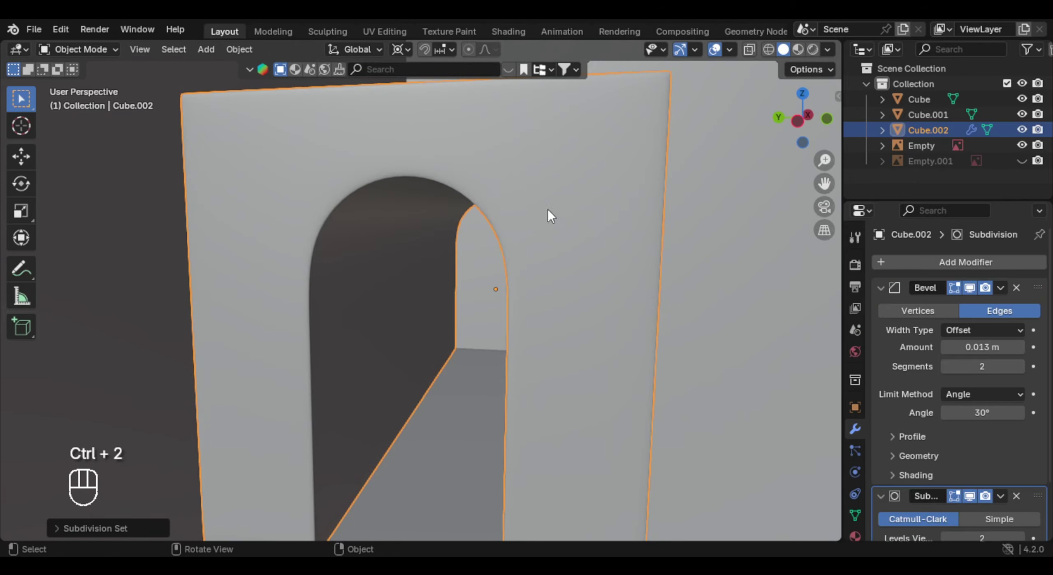
left_click(940, 263)
left_click(903, 259)
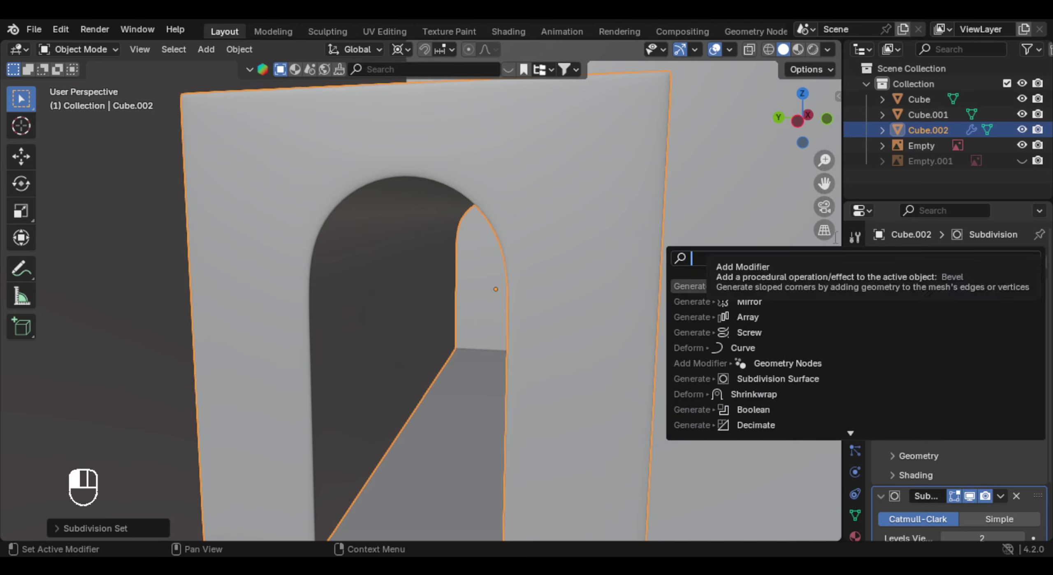
left_click(835, 286)
Step: Duplicate the arched block and move the copy along the X axis to the opposite end of the slab
middle_click_drag(530, 232, 512, 276)
scroll(512, 275, "down", 7)
middle_click_drag(512, 275, 636, 323, "shift")
scroll(510, 246, "up", 3)
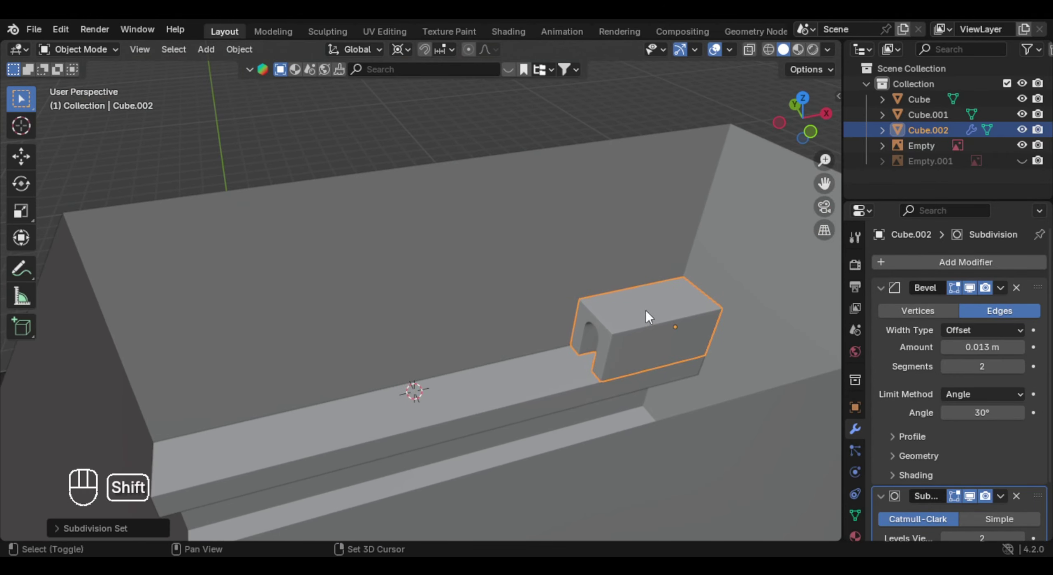
key("shift+d")
key("g")
key("x")
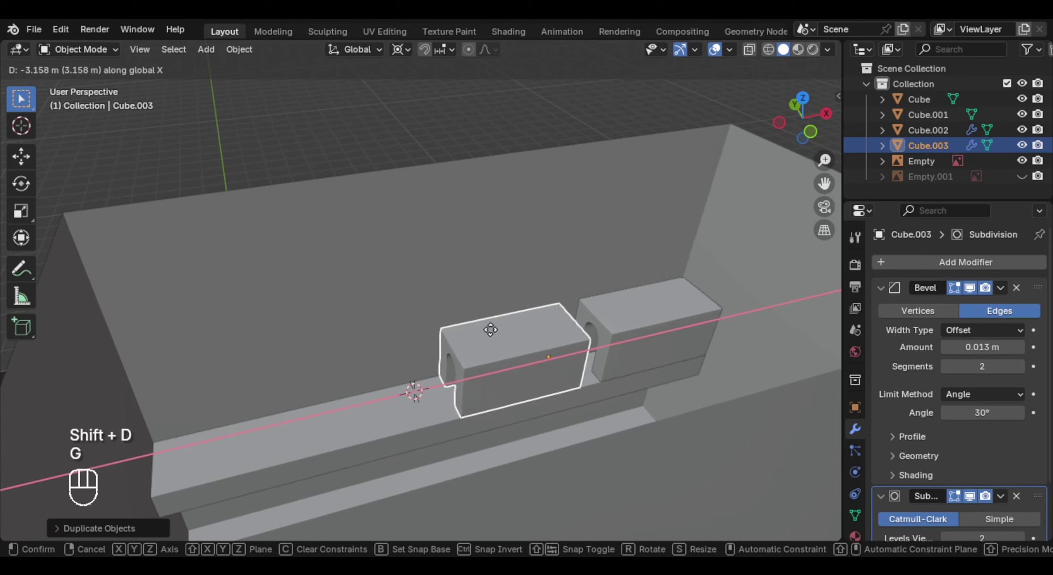
left_click(171, 388)
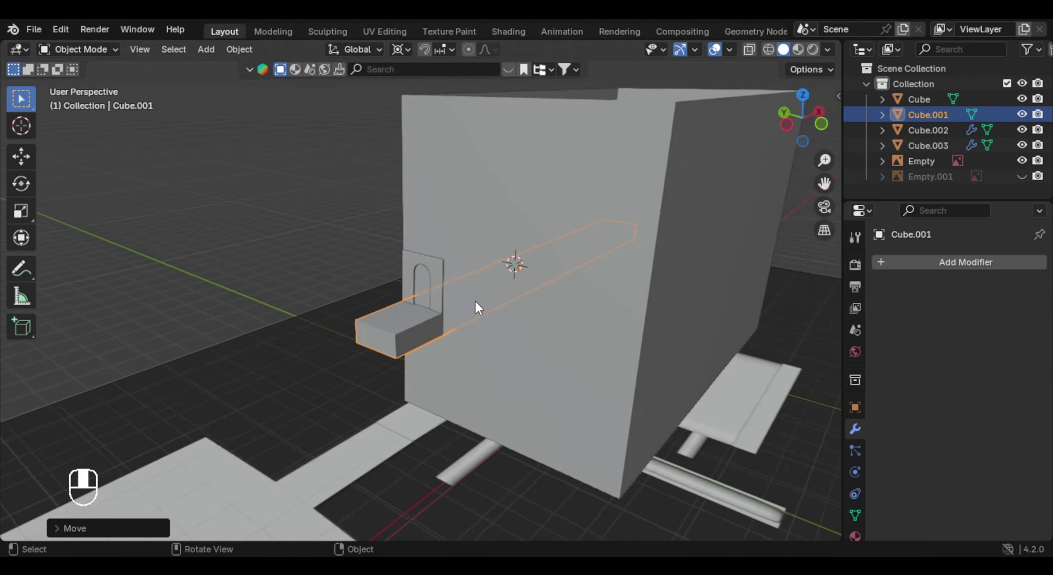
Step: Open the building shell's mesh for editing and select an end-wall face seen through the copied block's archway
scroll(460, 304, "up", 3)
middle_click_drag(450, 305, 486, 301, "shift")
scroll(486, 301, "up", 3)
left_click(487, 301)
middle_click_drag(572, 233, 470, 310)
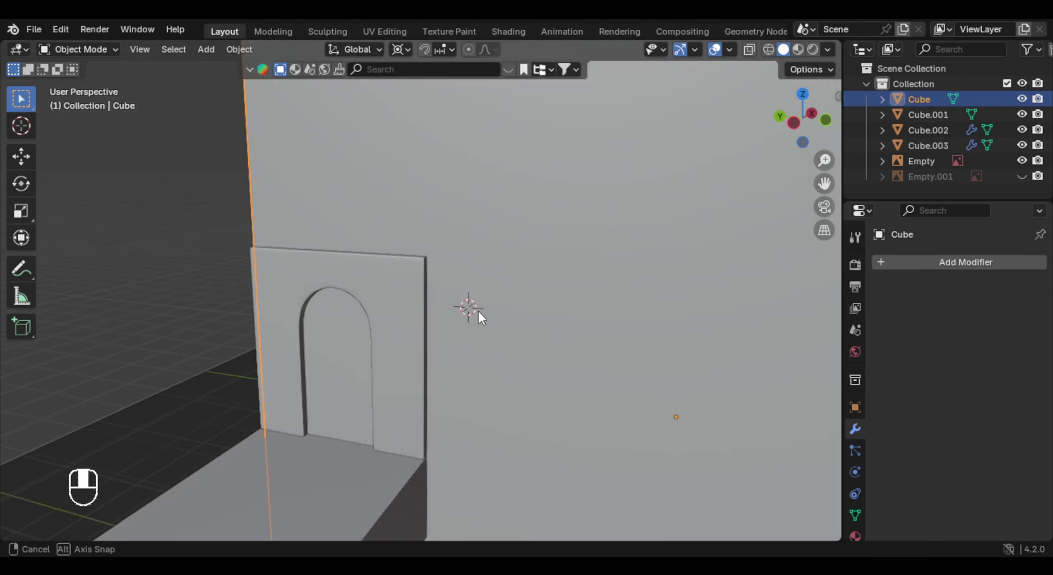
key("Tab")
middle_click_drag(299, 371, 432, 315)
scroll(447, 342, "up", 5)
key("c")
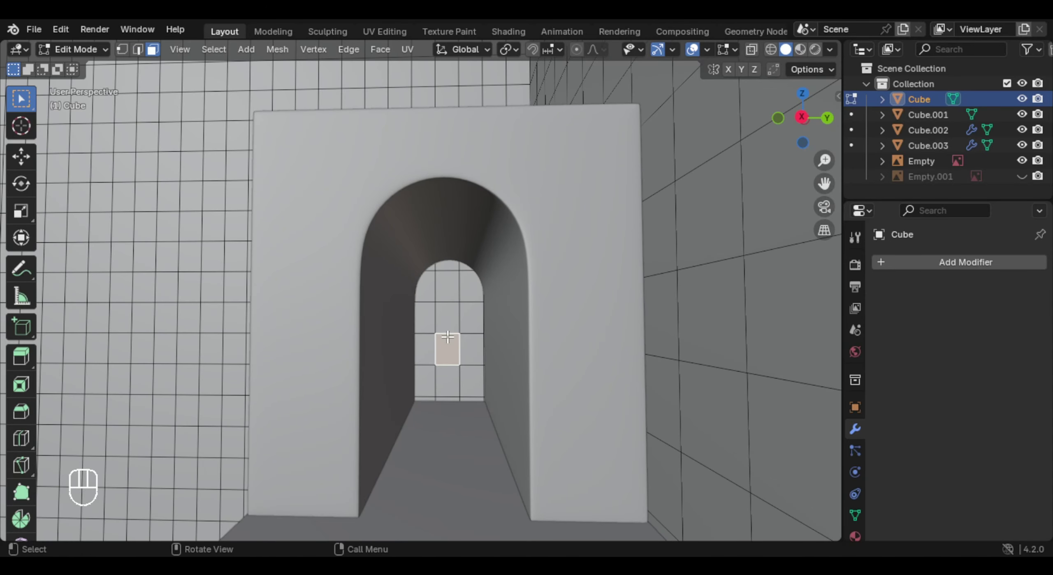
Step: Circle-select the remaining end-wall faces visible through the archway and delete them to open the wall
key("c")
left_click_drag(454, 296, 451, 291)
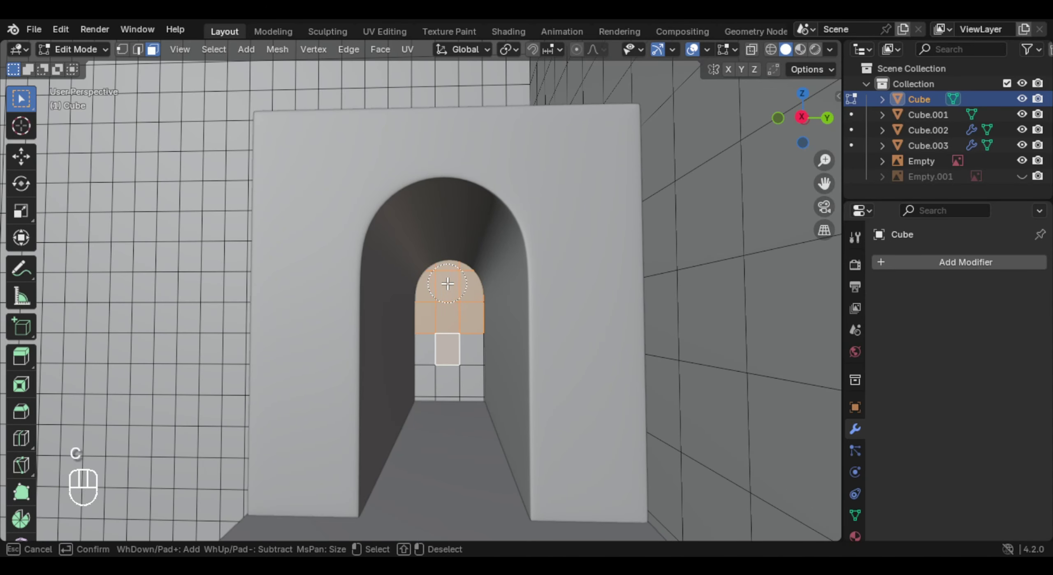
right_click(449, 381)
scroll(567, 272, "down", 5)
key("x")
left_click(566, 273)
middle_click_drag(566, 273, 542, 308)
Step: Try to select the vertical edges along one side of the wall opening from outside, through the copied archway
key("Tab")
scroll(522, 324, "down", 3)
scroll(542, 309, "up", 2)
key("Tab")
middle_click_drag(439, 319, 441, 313)
scroll(441, 313, "up", 2)
key("2")
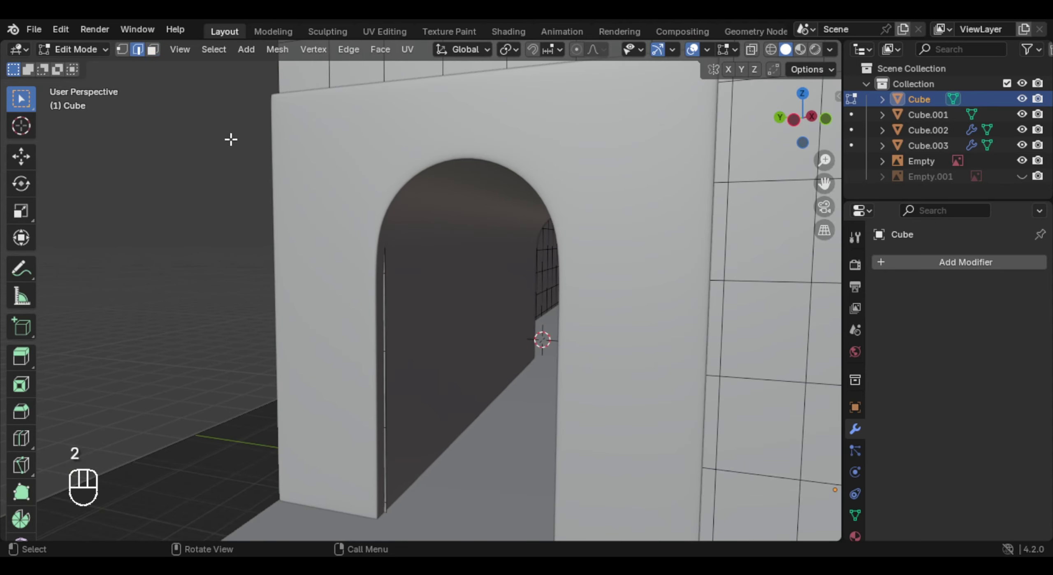
left_click(387, 260, "shift")
left_click(391, 280, "shift")
scroll(407, 372, "up", 3)
middle_click_drag(409, 387, 428, 395, "shift")
middle_click_drag(428, 395, 430, 394, "shift")
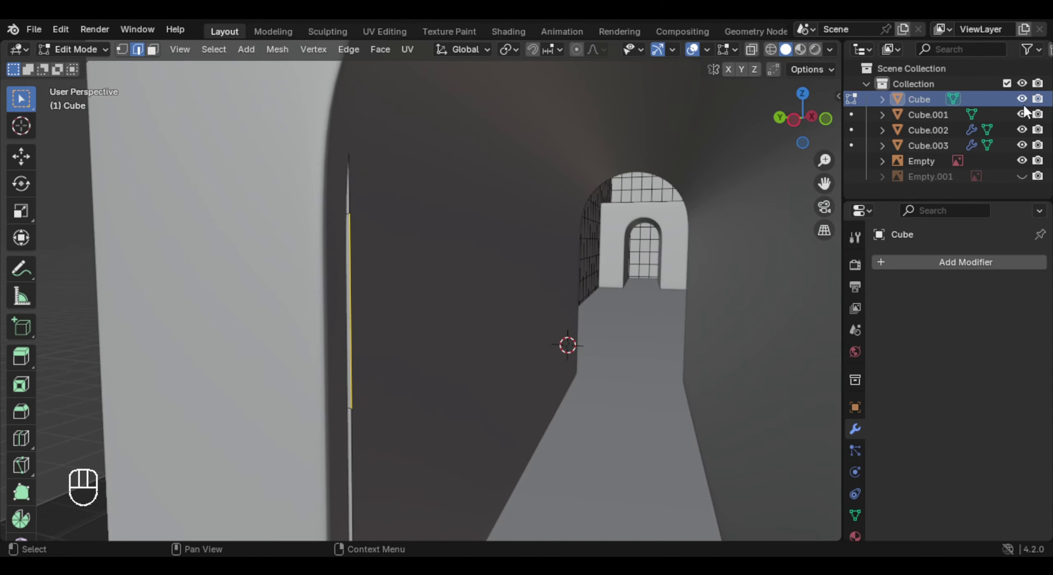
Step: Hide the copied arched block and return to editing the building shell's mesh
key("Tab")
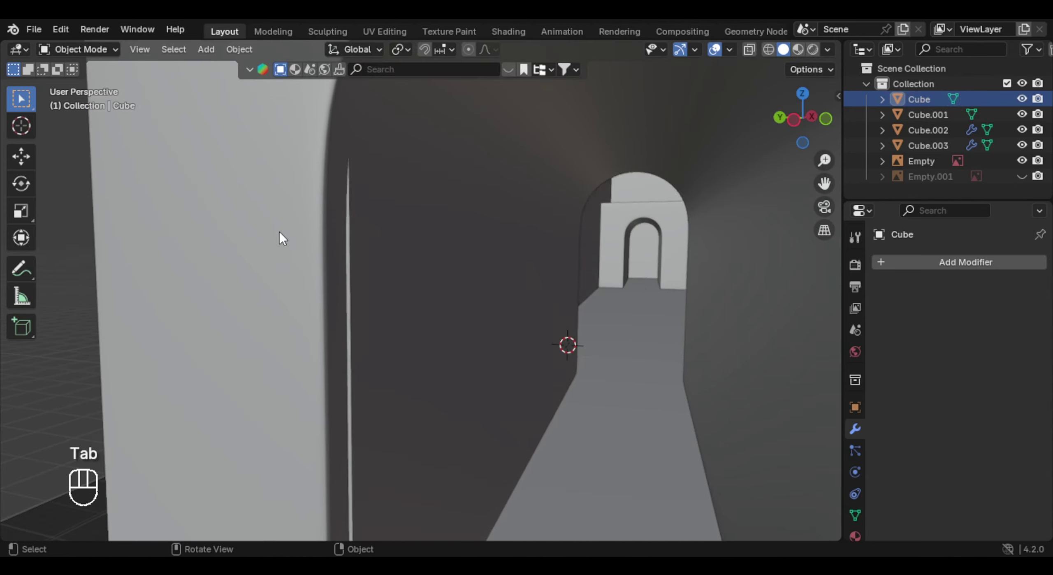
left_click(928, 145)
left_click(1022, 146)
left_click(350, 209)
key("Tab")
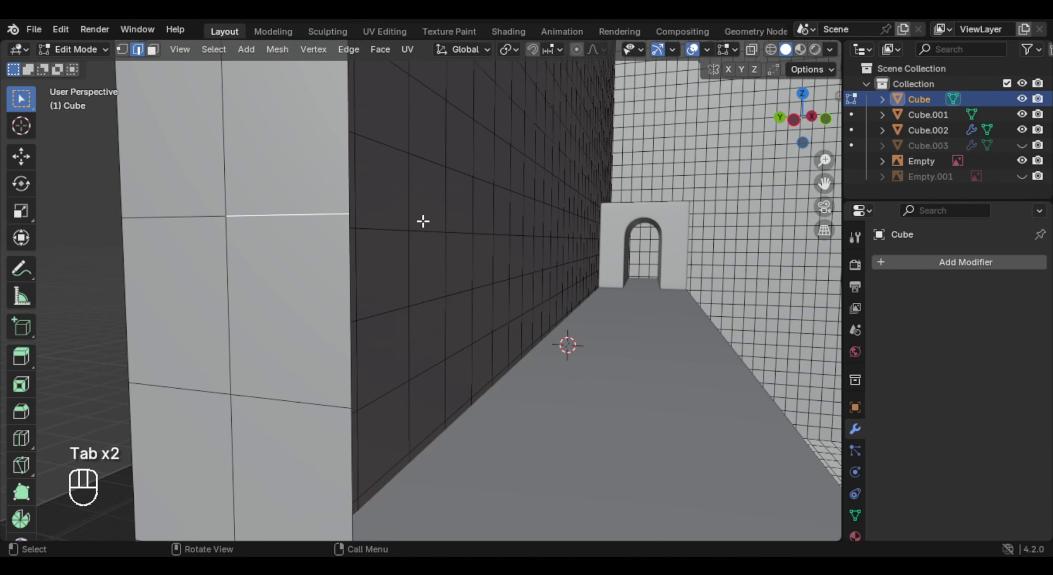
Step: Select the vertical edges on both sides of the end-wall opening and scale them along Y by about 1.07
scroll(425, 263, "down", 4)
scroll(403, 225, "up", 2)
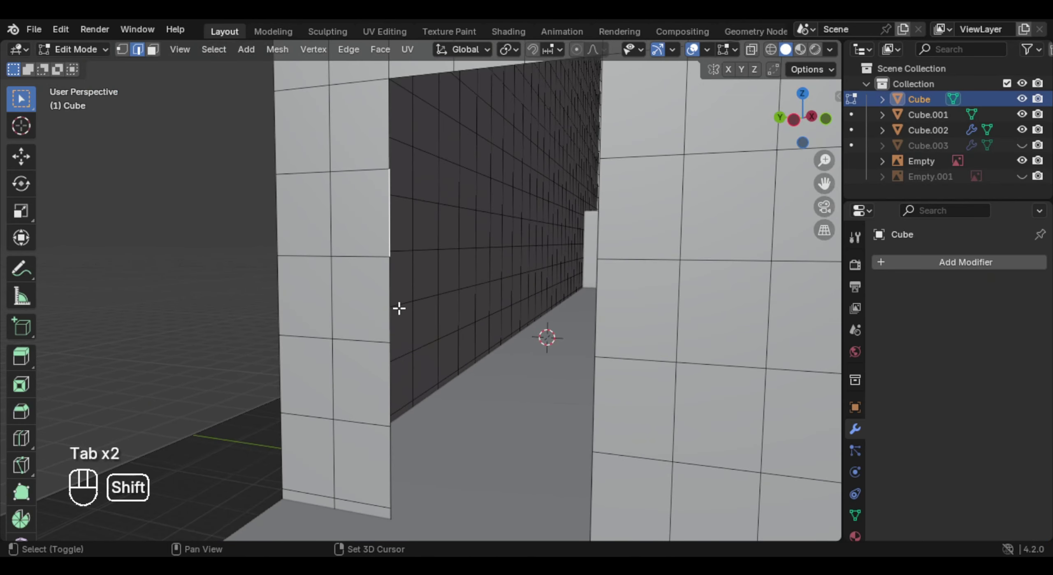
middle_click_drag(628, 369, 626, 242)
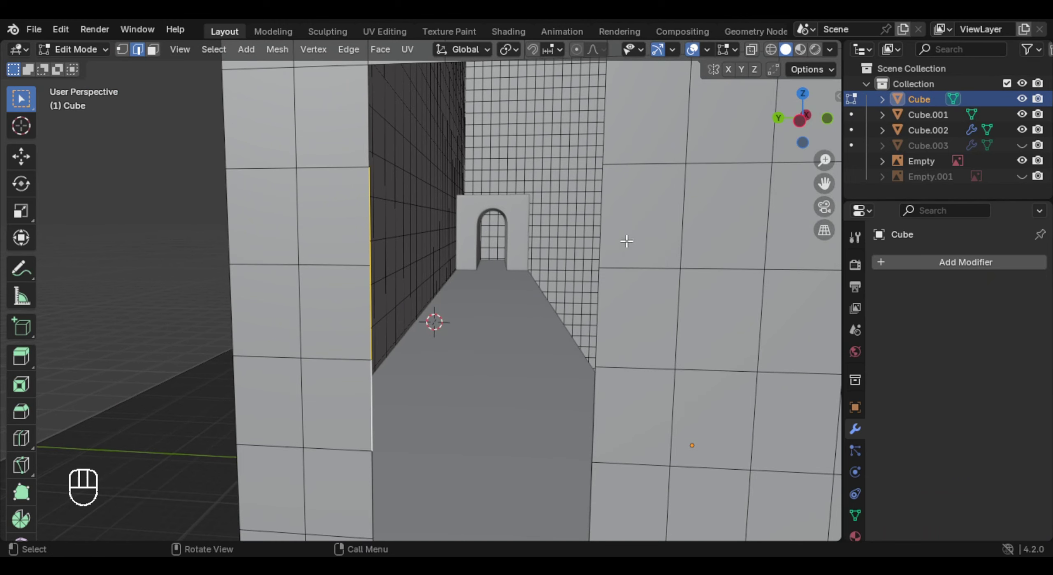
right_click(611, 268)
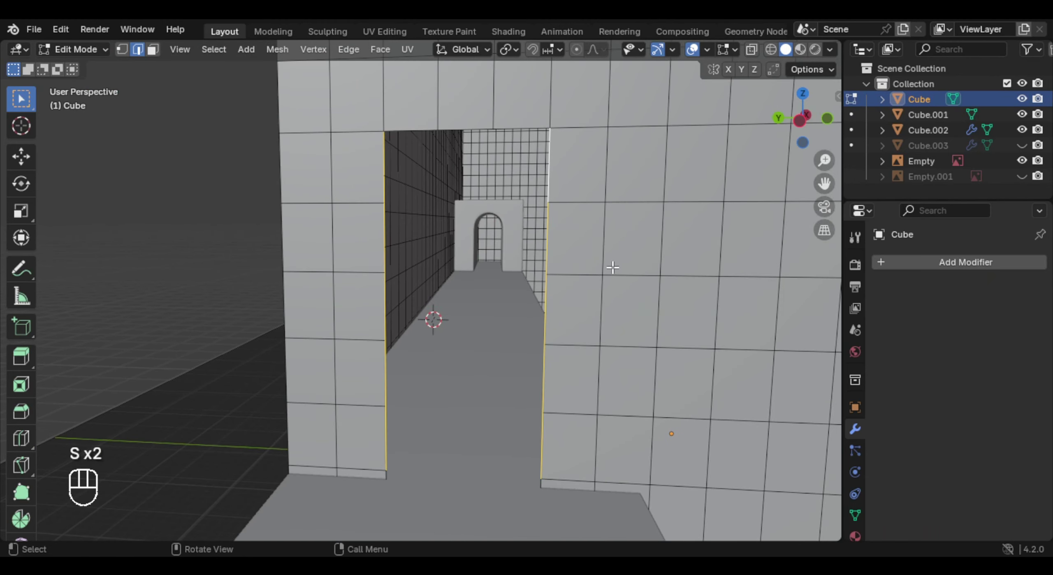
key("s")
key("y")
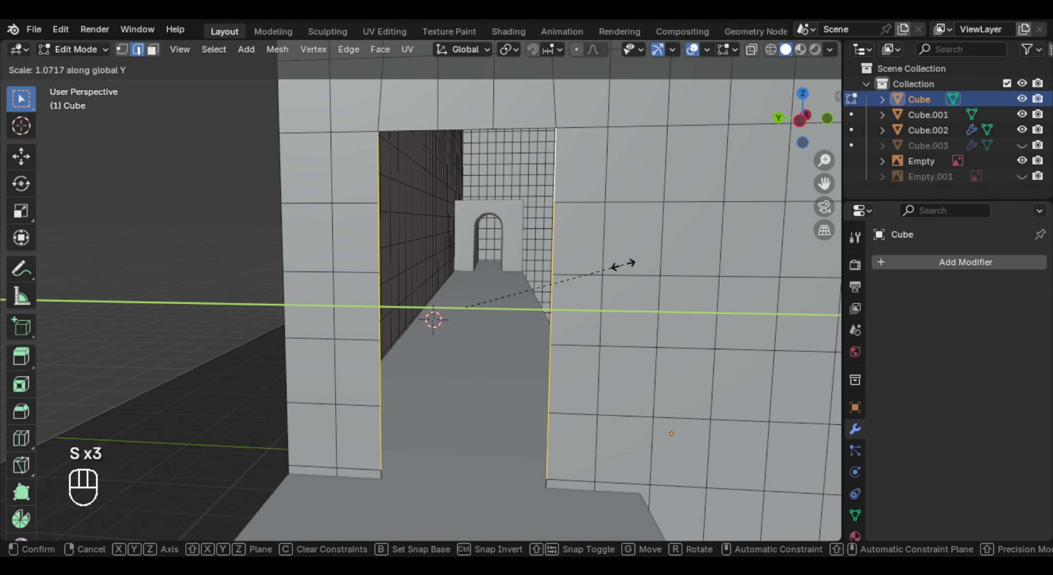
left_click(623, 259)
key("Tab")
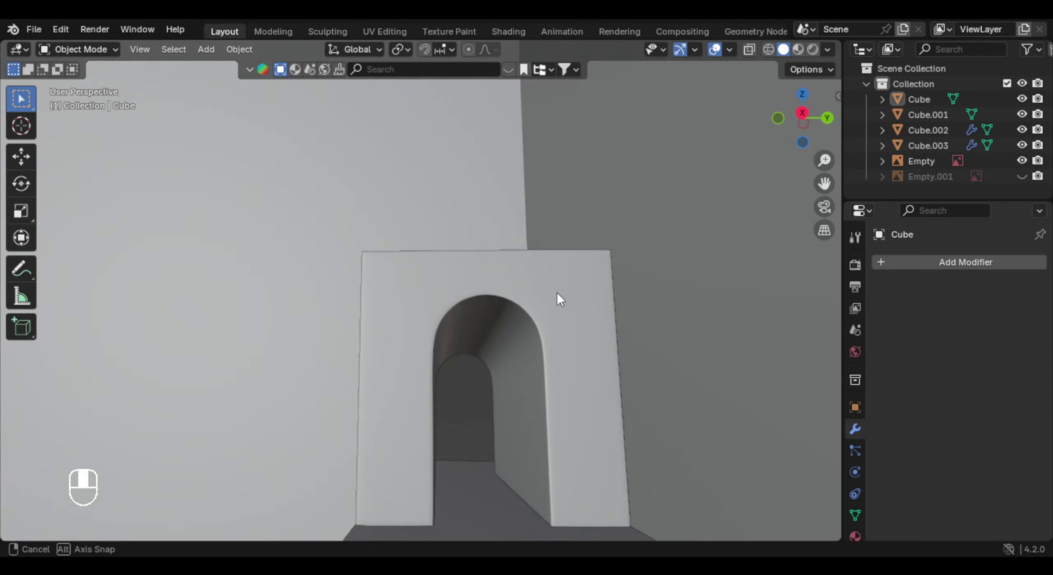
Step: Open the interior slab's mesh and move its end face outside the wall along X to the reference platform's near edge
middle_click_drag(557, 293, 502, 352)
scroll(486, 335, "down", 6)
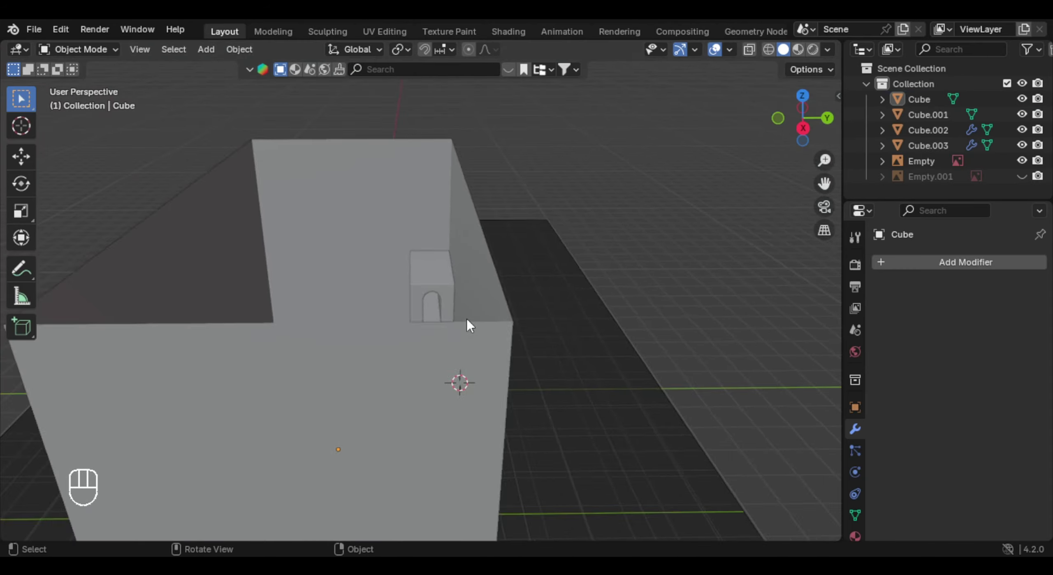
scroll(492, 374, "down", 2)
middle_click_drag(466, 318, 654, 216)
middle_click_drag(494, 307, 278, 425)
middle_click_drag(383, 409, 617, 246)
left_click(550, 322)
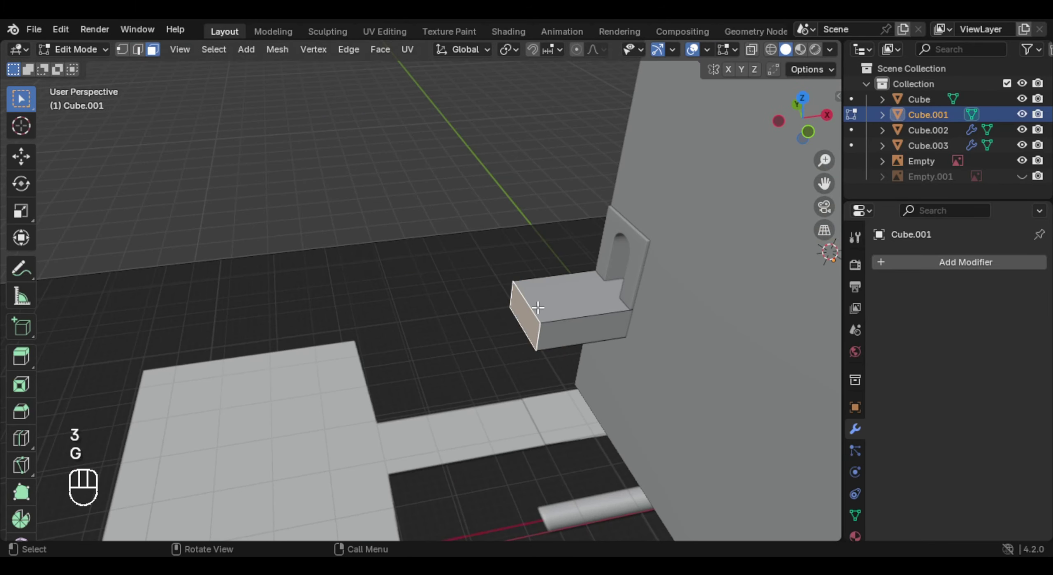
left_click(538, 309)
left_click(525, 315)
key("g")
key("y")
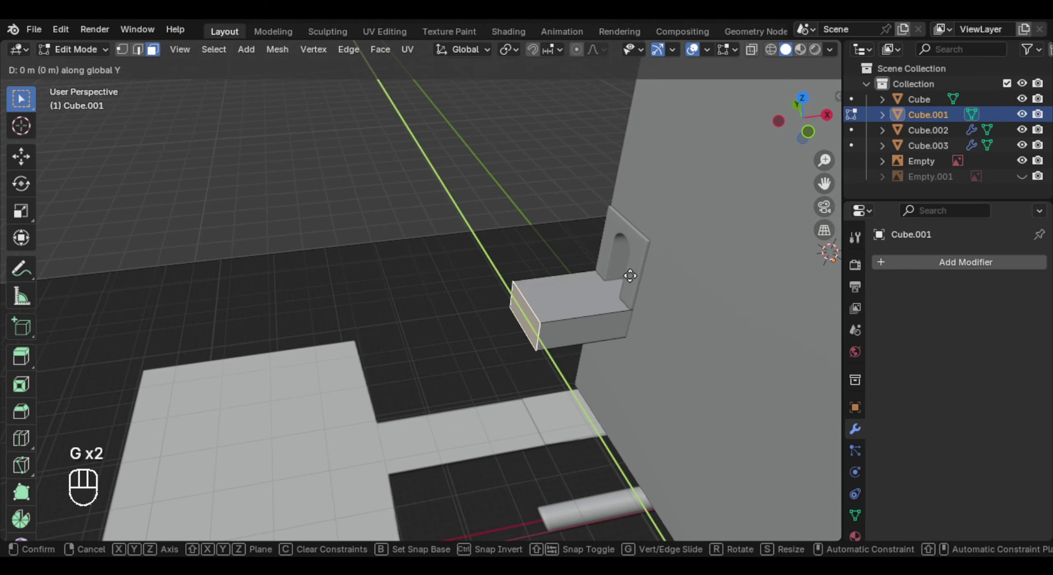
key("Escape")
key("g")
key("x")
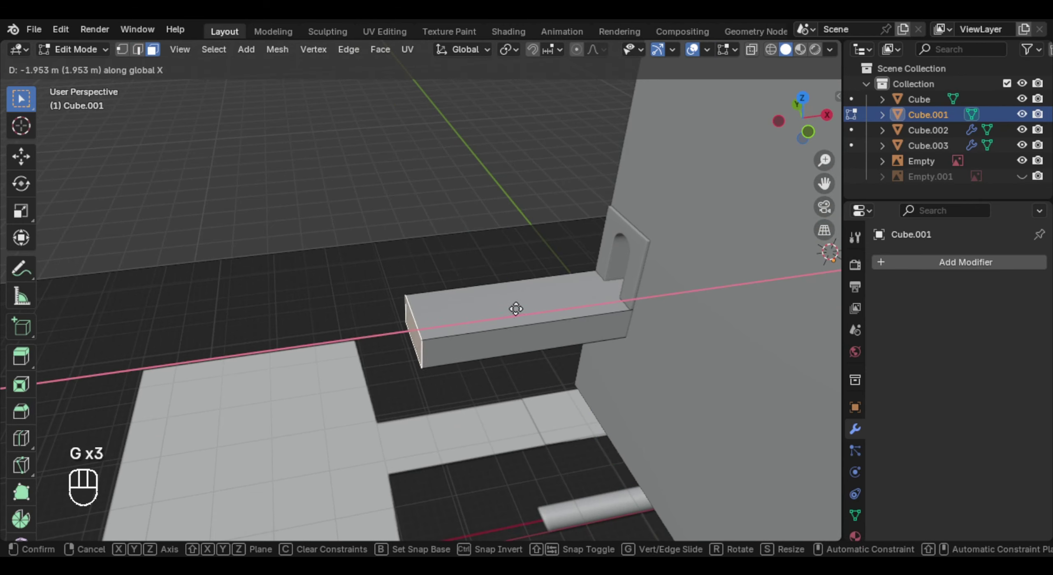
left_click(478, 317)
Step: Extrude the slab's end face from the top view across the reference platform to its far edge
key("KP_7")
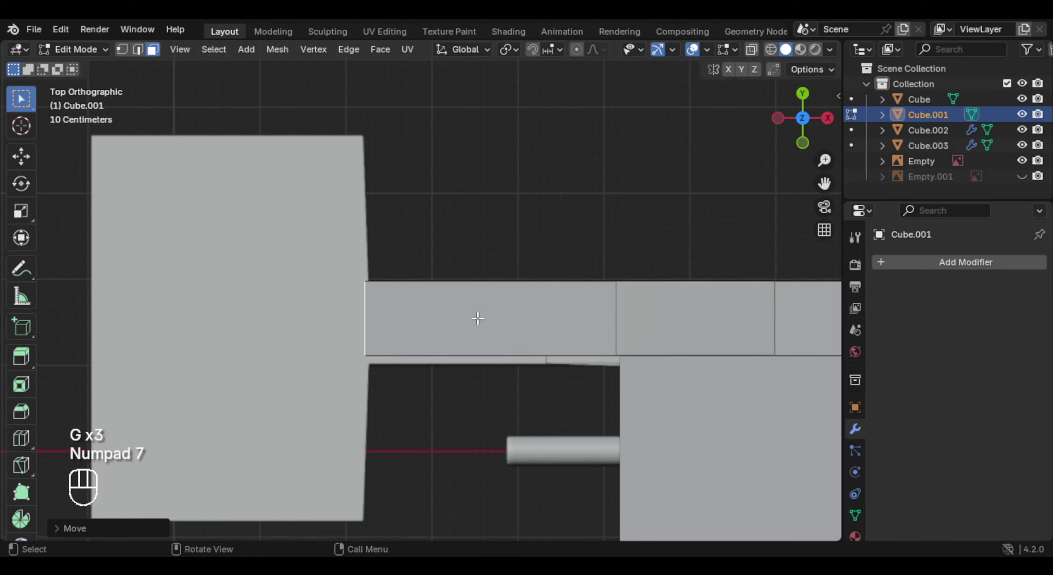
middle_click_drag(478, 318, 603, 255, "shift")
key("KP_7")
scroll(519, 305, "down", 3)
scroll(611, 223, "up", 6)
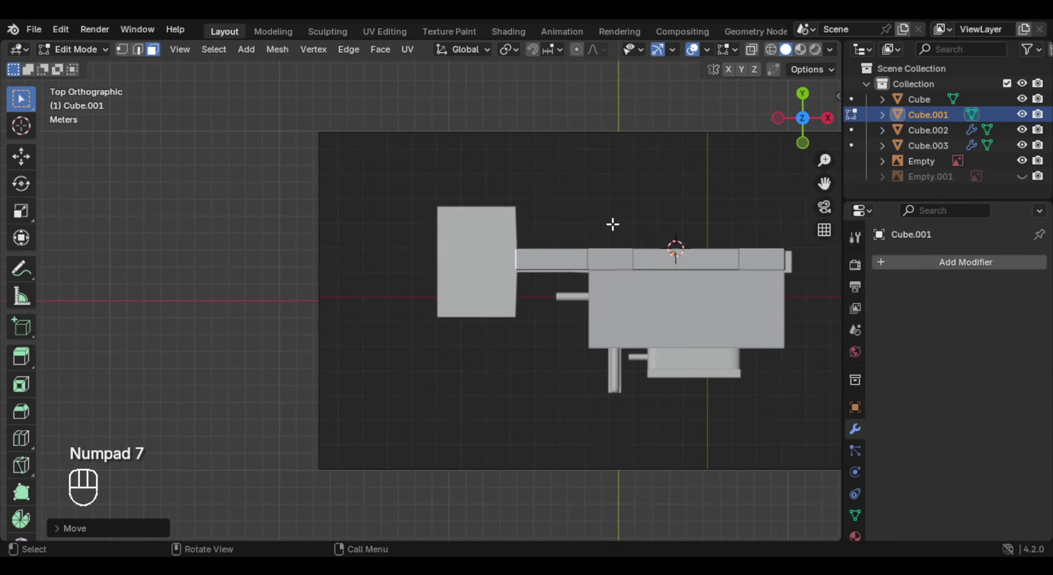
scroll(566, 248, "up", 3)
key("e")
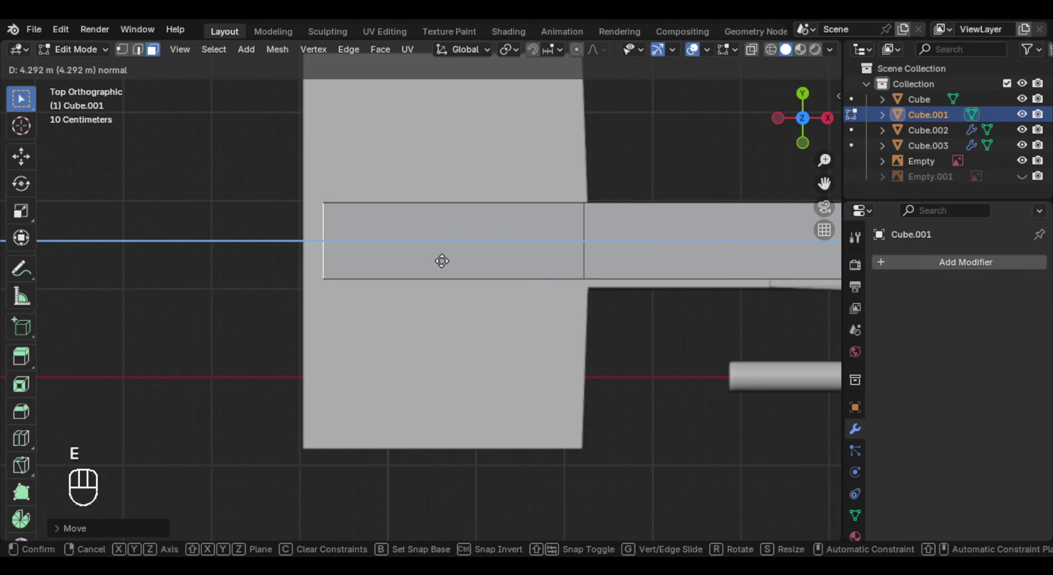
left_click(426, 261)
Step: Extrude the two side faces of the new slab section in place and scale them outward along Y into a wide platform
middle_click_drag(424, 266, 533, 354)
left_click(463, 355)
scroll(455, 361, "up", 1)
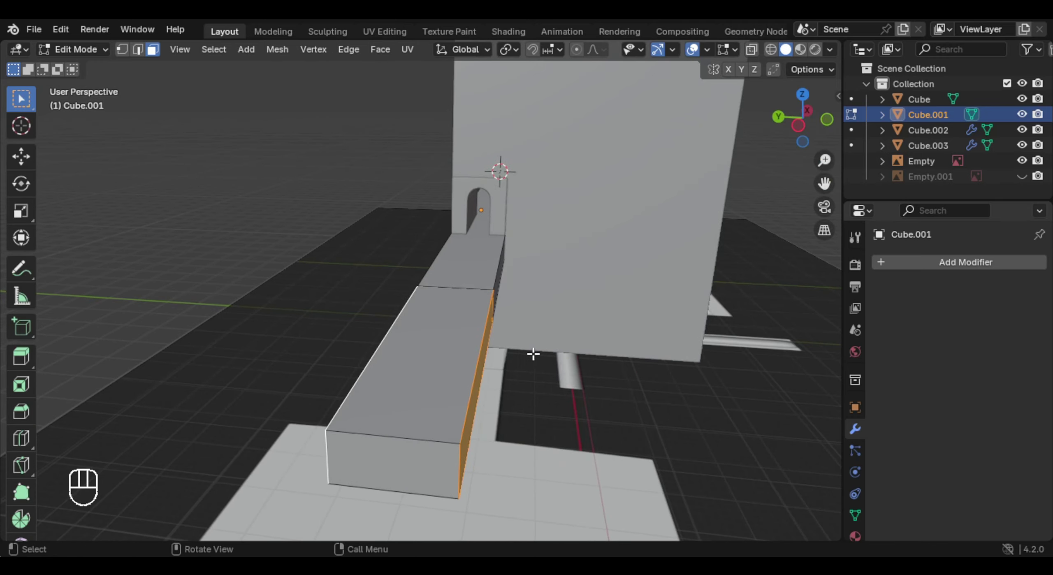
key("e")
right_click(477, 371)
middle_click_drag(477, 371, 487, 368)
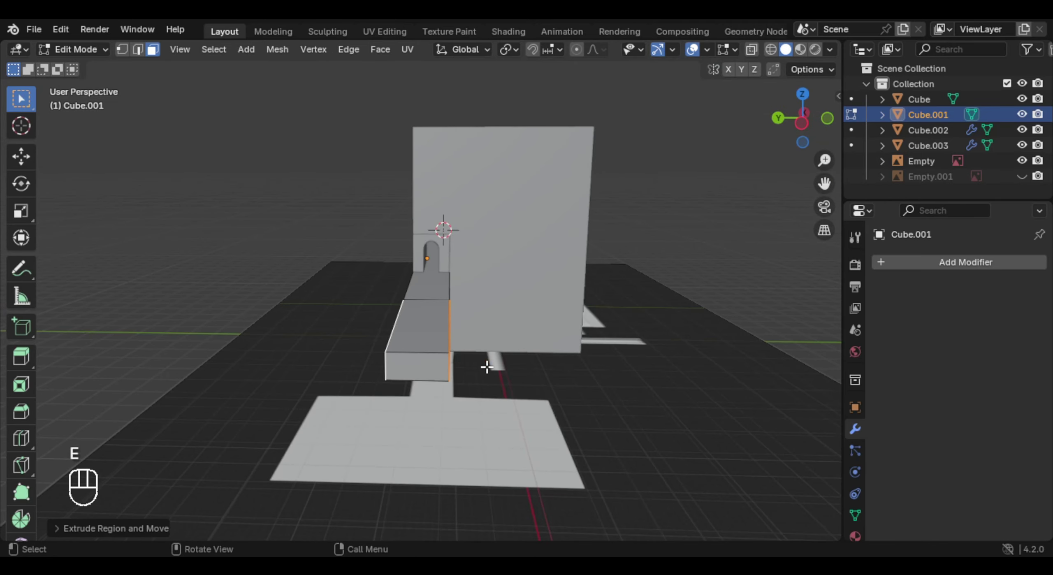
key("s")
key("y")
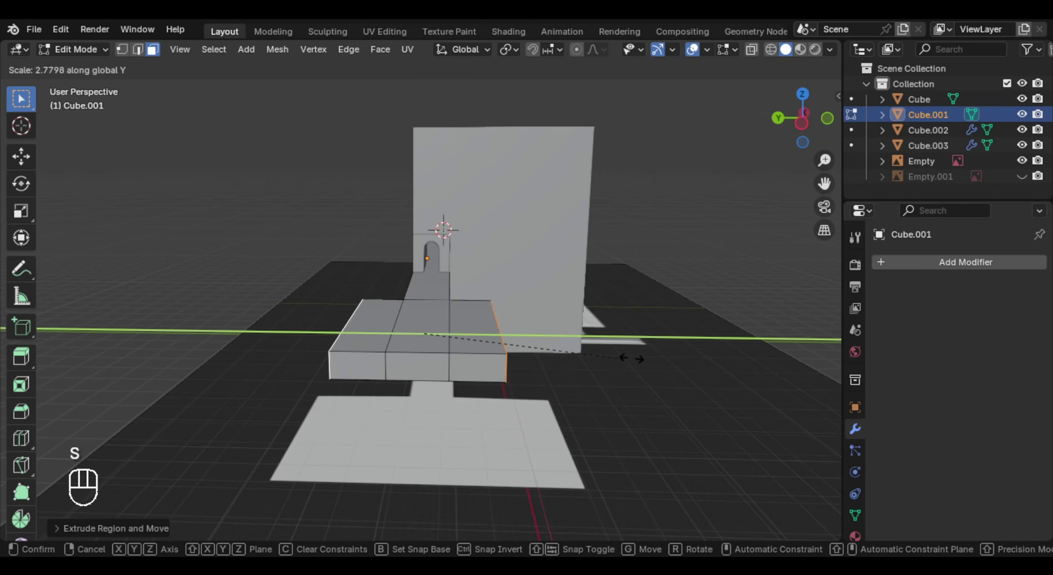
left_click(756, 353)
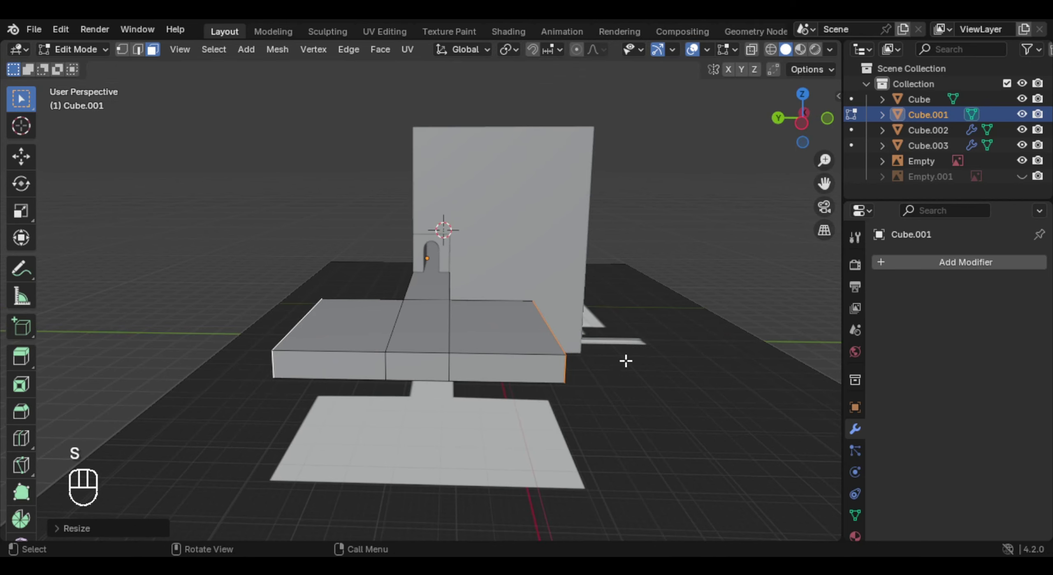
Step: Scale the platform's side faces along Y by about 1.06 in the top view to fit the reference platform
key("KP_7")
middle_click_drag(375, 316, 453, 313)
scroll(520, 308, "up", 5)
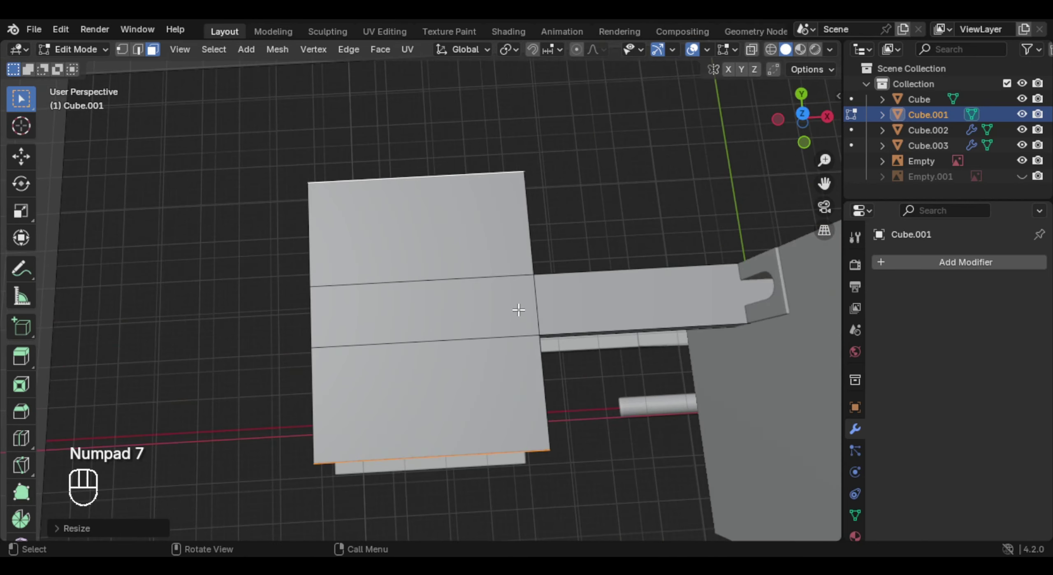
key("KP_7")
key("s")
key("y")
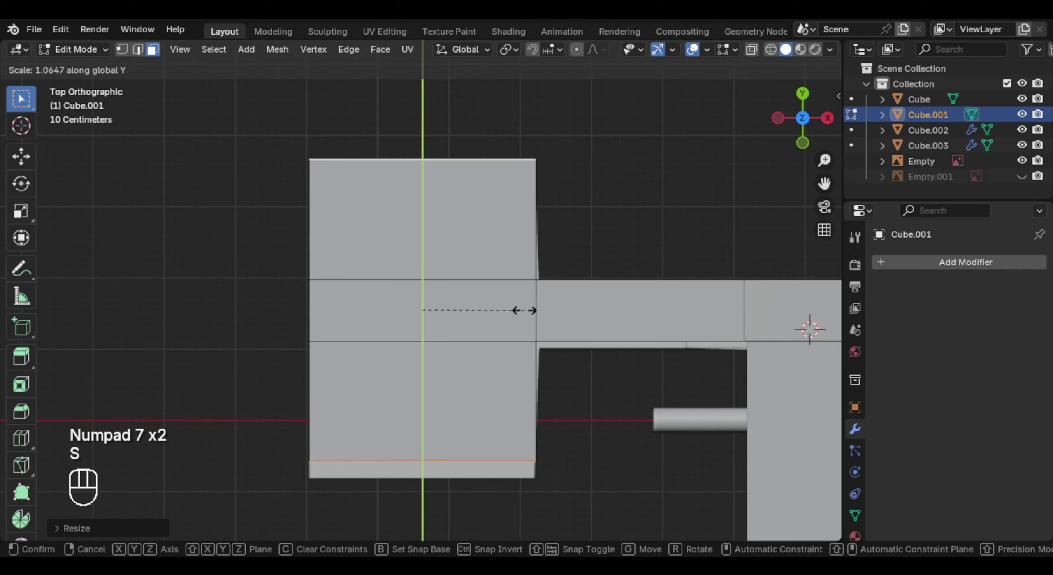
left_click(525, 310)
Step: Select the platform's outer top edges, leaving the walkway side open, and extrude them up along Z into walls
middle_click_drag(524, 310, 616, 215)
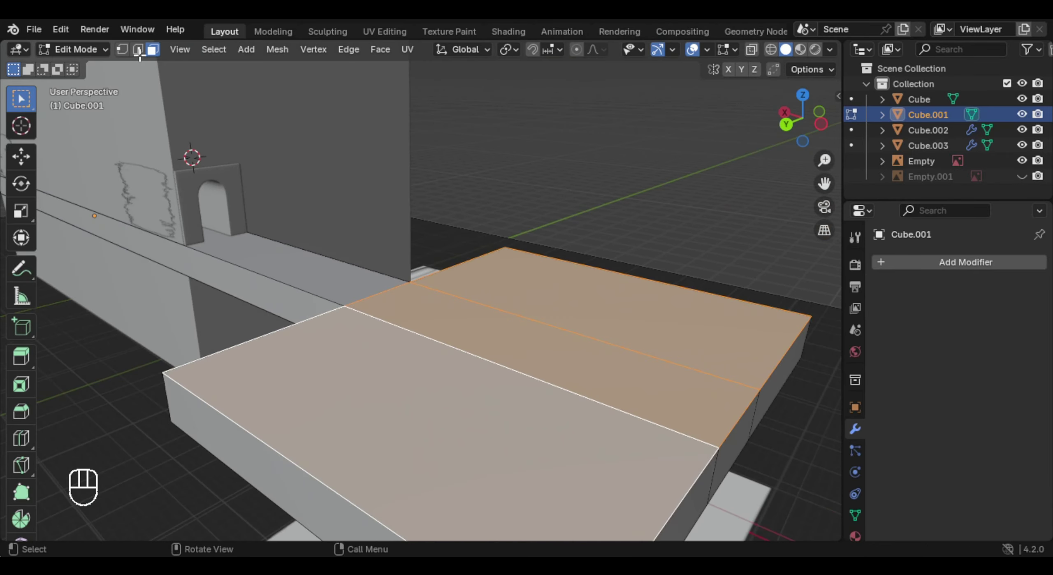
left_click(138, 50)
left_click(374, 291, "alt")
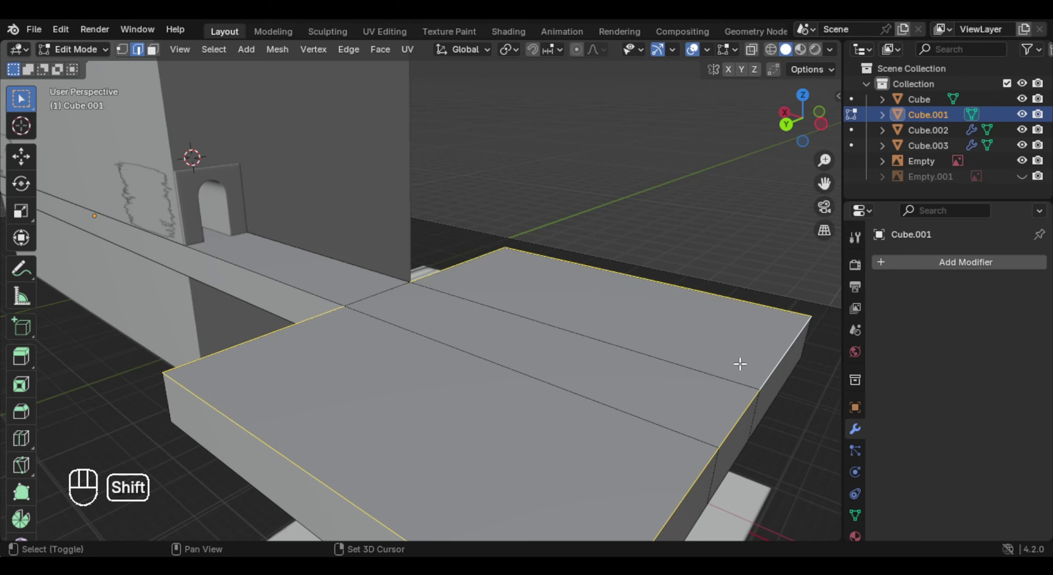
middle_click_drag(739, 363, 524, 348, "shift")
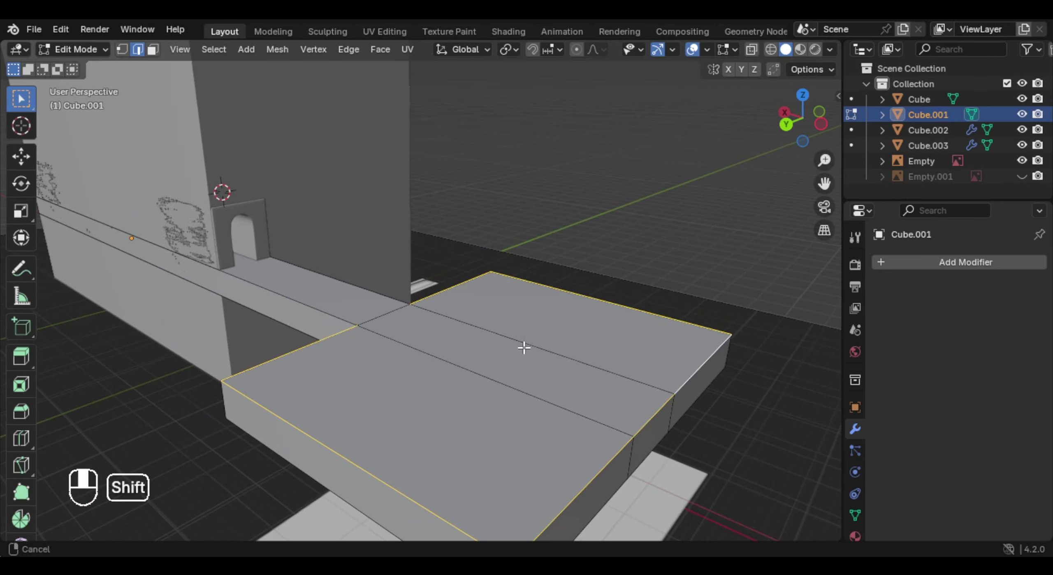
key("e")
middle_click(583, 401)
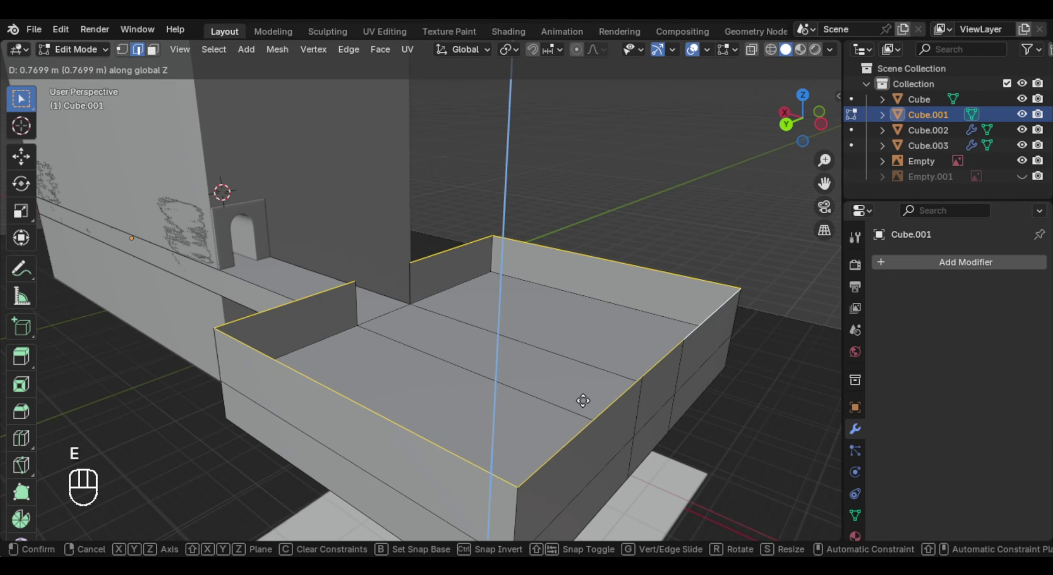
left_click(583, 356)
Step: Select a top face of the copied arched block in its mesh and snap the 3D cursor to it
middle_click_drag(576, 355, 454, 348)
key("Tab")
left_click(571, 408)
key("Tab")
key("3")
left_click(430, 339)
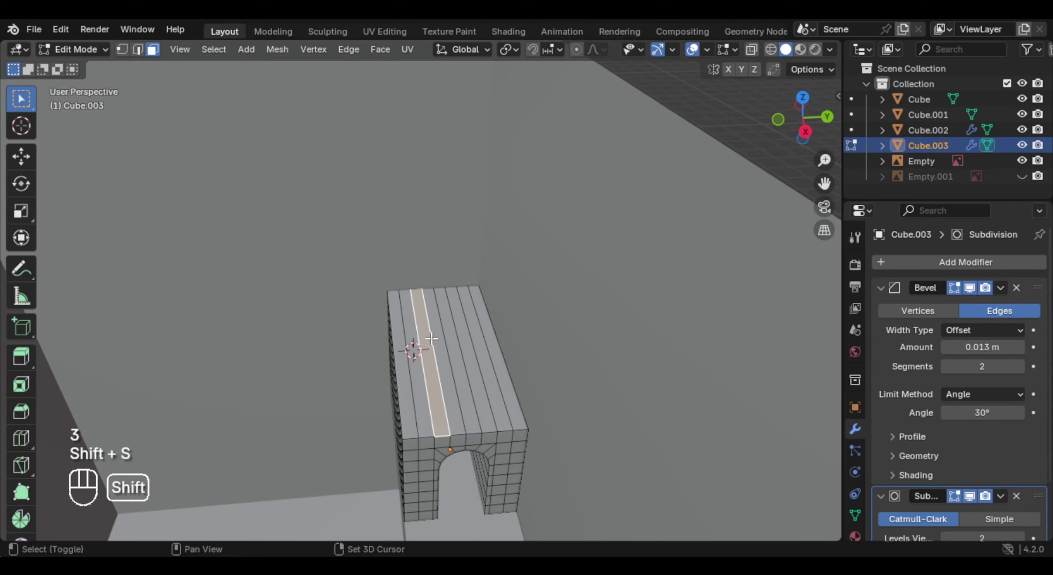
key("shift+s")
left_click(448, 389)
Step: Set the pivot point to 3D Cursor and scale the platform walls' top edges to 0 along Z to match the arched block's height
middle_click_drag(431, 287, 527, 296)
scroll(419, 317, "down", 5)
key("Tab")
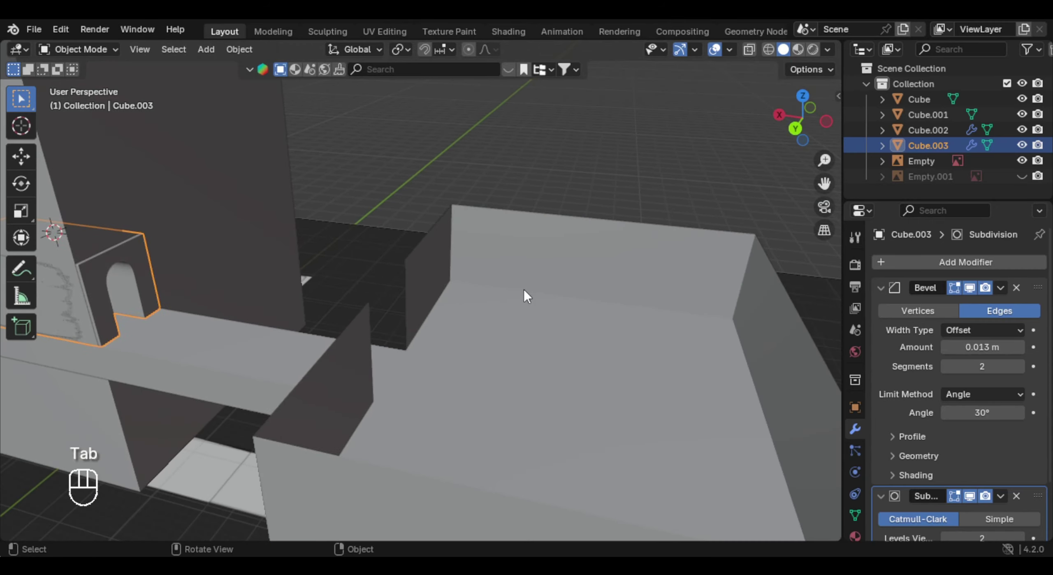
left_click(523, 289)
key("Tab")
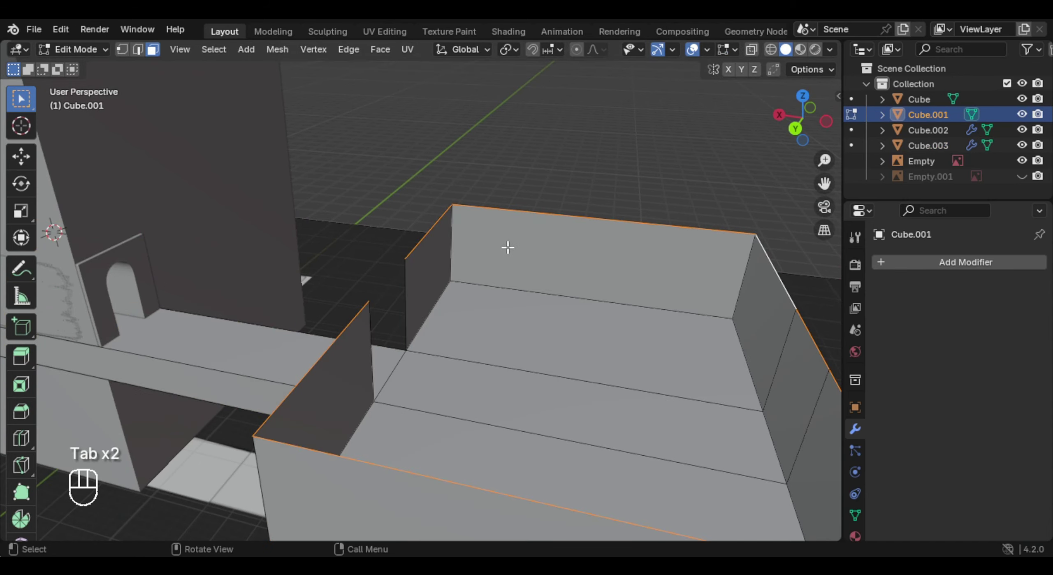
key("period")
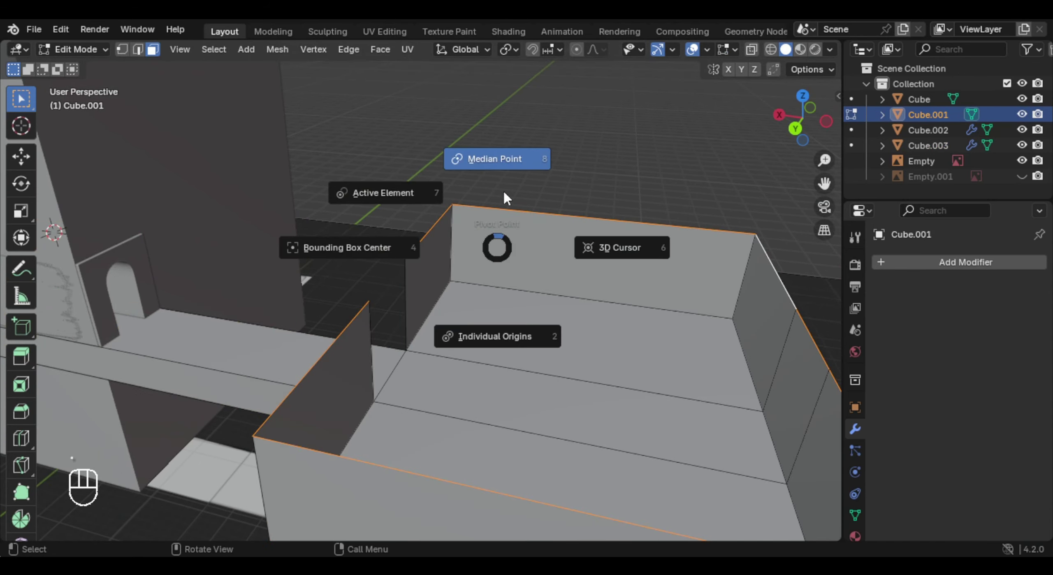
left_click(597, 242)
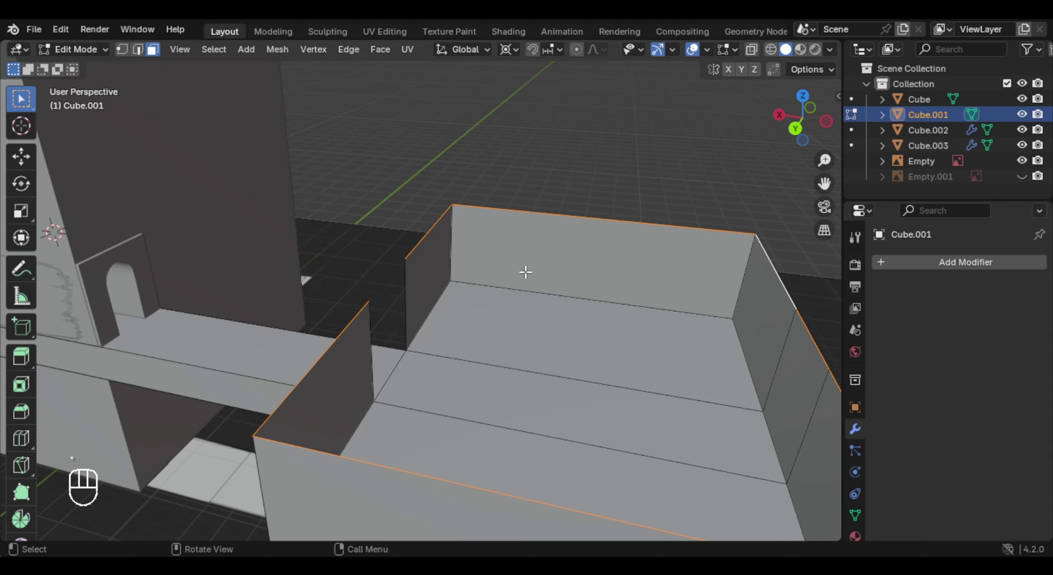
key("s")
key("z")
key("0")
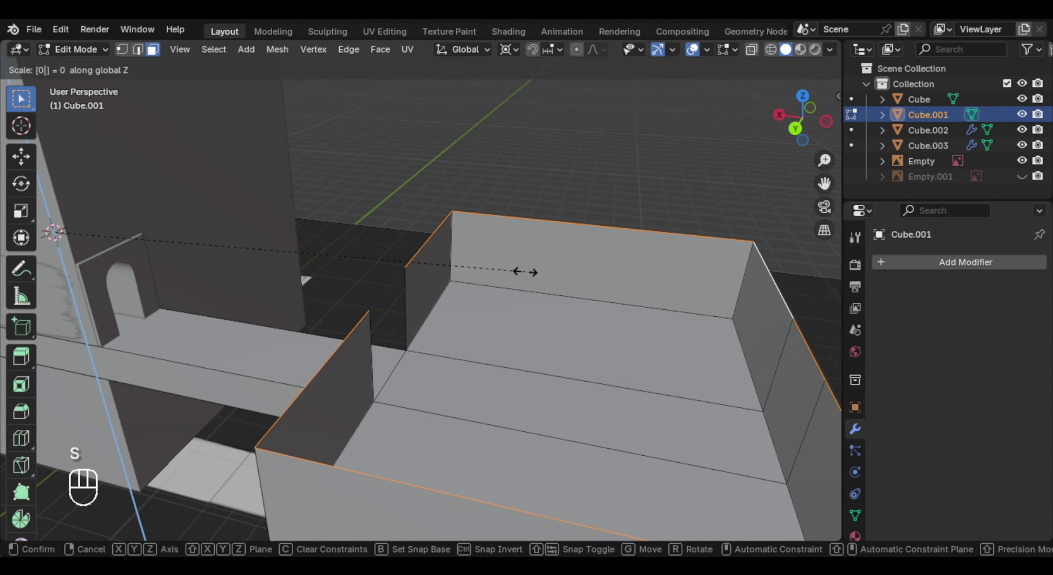
left_click(524, 271)
Step: Fill the platform walls' top edges with a face to roof over the room
middle_click_drag(503, 303, 192, 292, "shift")
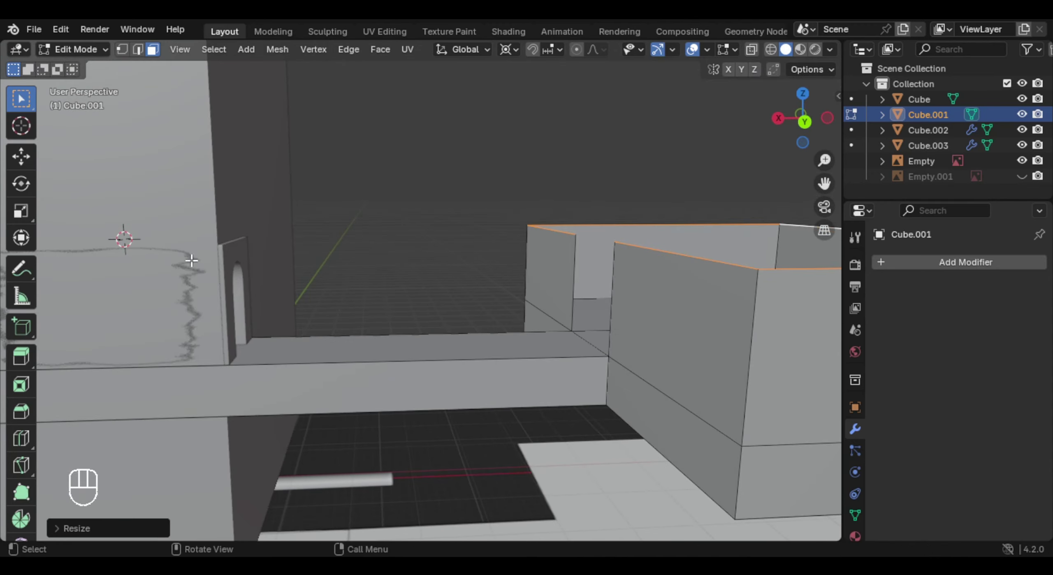
key("Tab")
middle_click_drag(654, 296, 398, 356)
key("Tab")
key("f")
key("Tab")
Step: Isolate the copied arched block, box-select the faces around its outer archway, and extrude them along the walkway toward the platform room
left_click(377, 292)
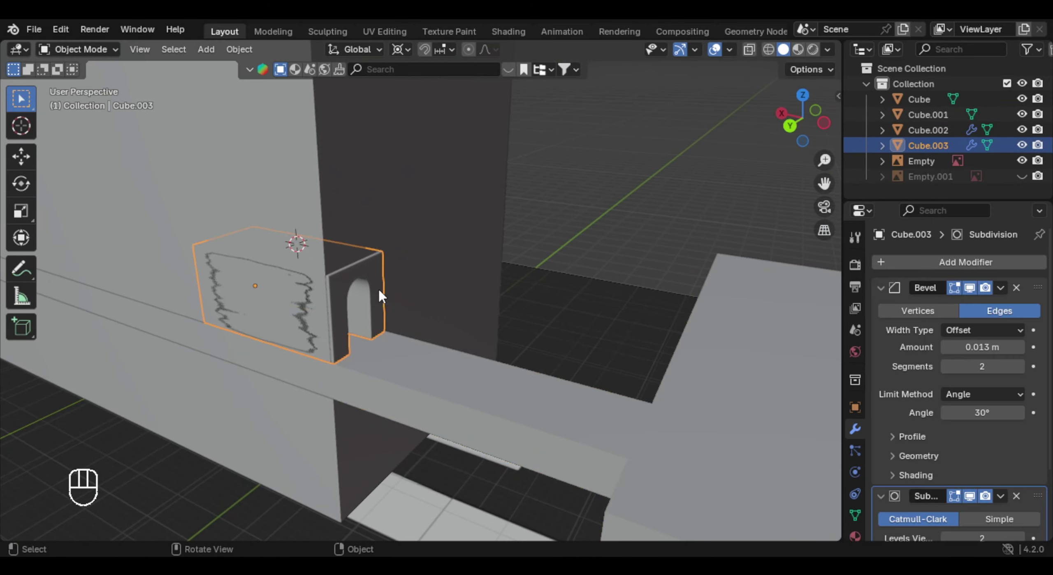
key("Tab")
middle_click_drag(379, 291, 404, 247)
key("KP_Divide")
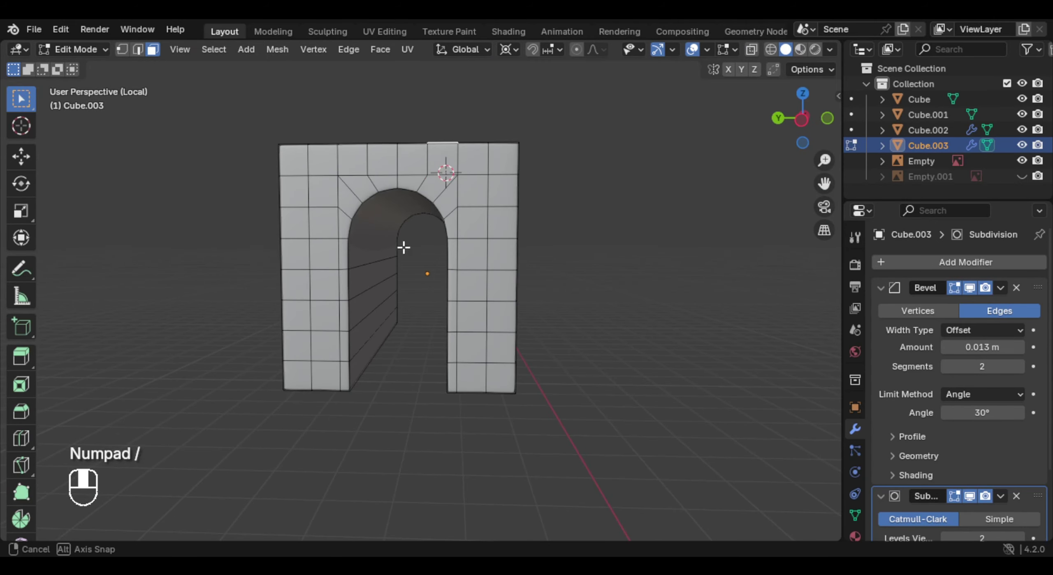
key("ctrl+KP_3")
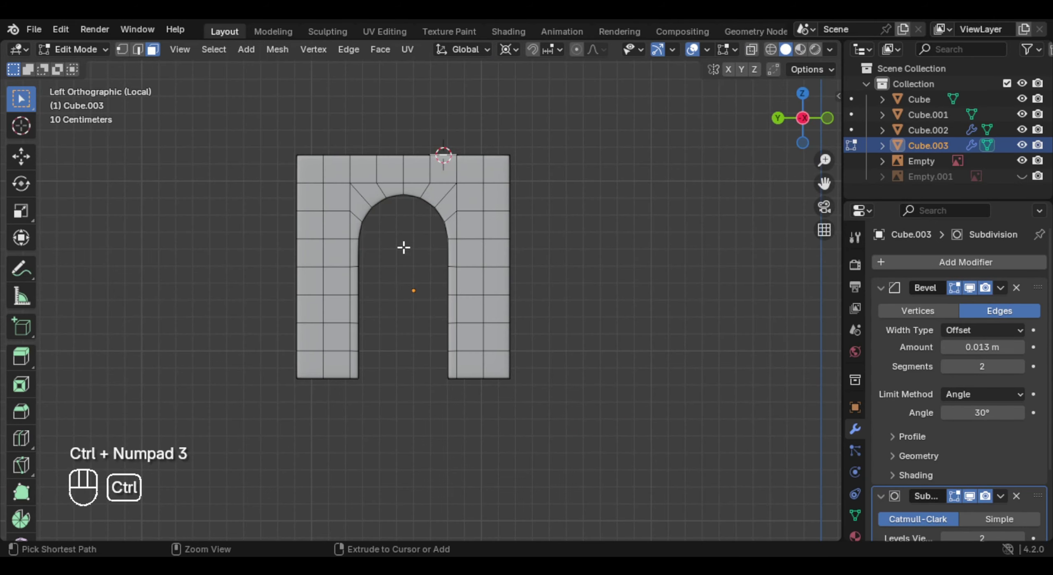
scroll(404, 247, "down", 2)
left_click_drag(305, 157, 595, 411)
middle_click_drag(432, 305, 373, 398)
key("e")
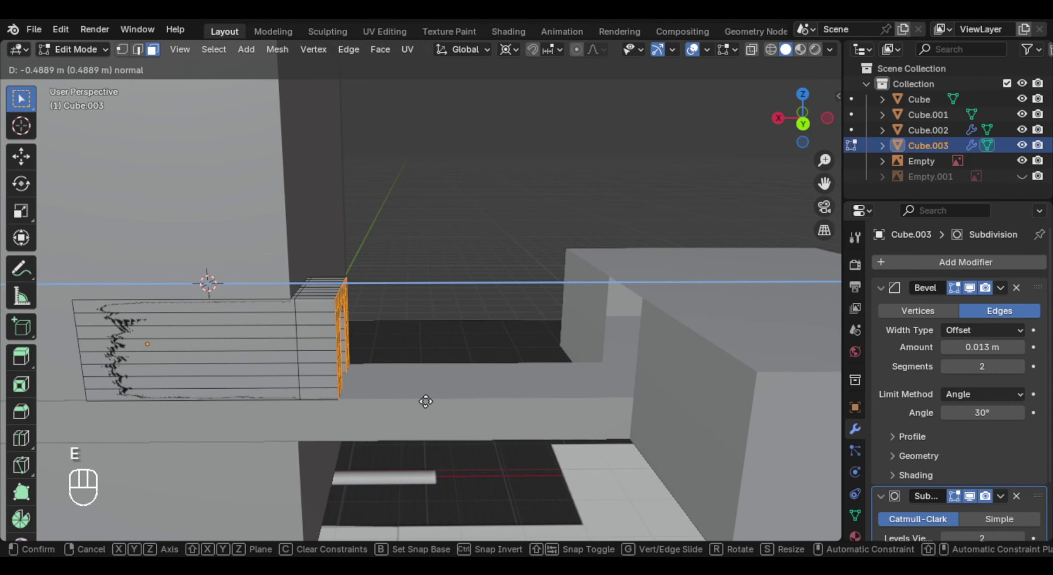
left_click(688, 407)
key("Tab")
middle_click_drag(688, 407, 461, 302)
scroll(456, 322, "up", 5)
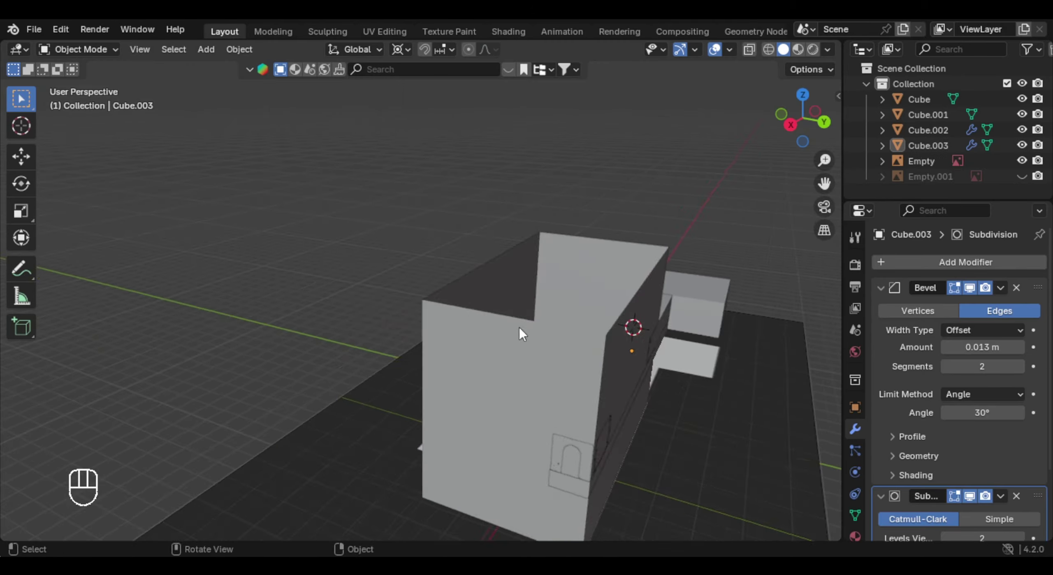
middle_click_drag(519, 327, 543, 331)
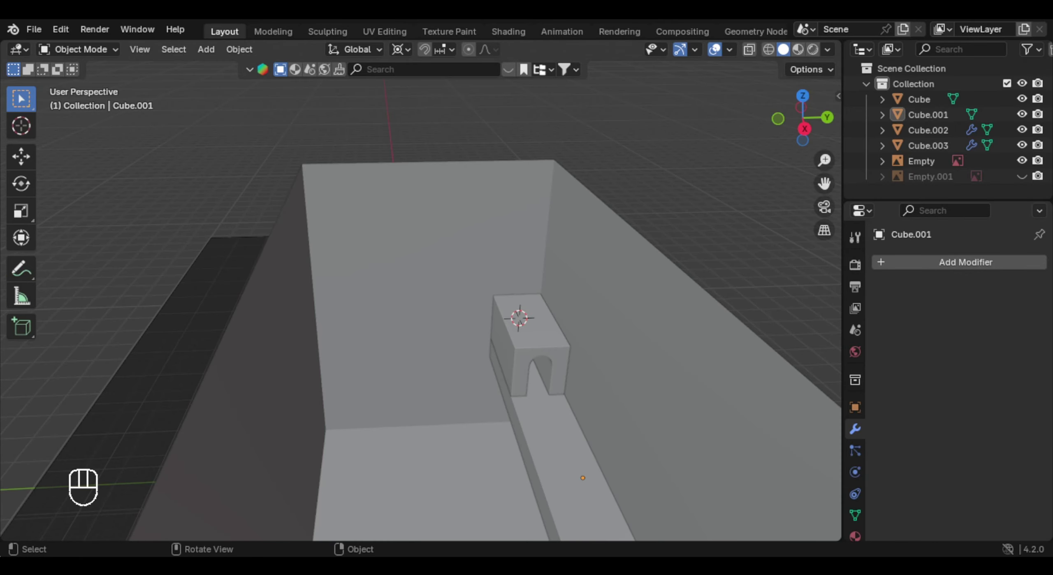
Step: Add a cube at the 3D cursor above the arched block, raise it along Z, and scale it down to a small block
key("shift+a")
mouse_move(486, 238)
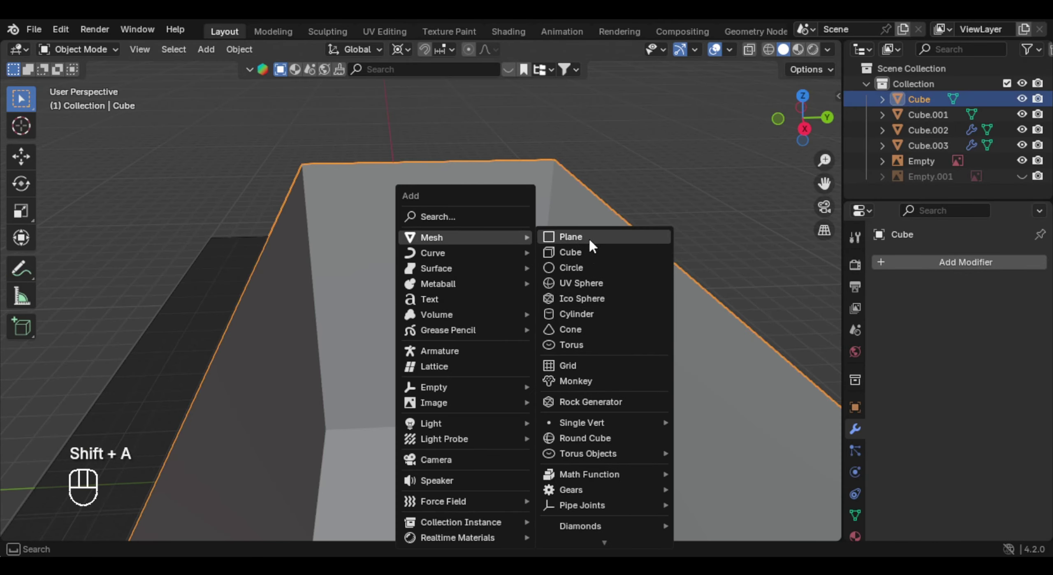
left_click(584, 254)
key("g")
key("z")
left_click(571, 266)
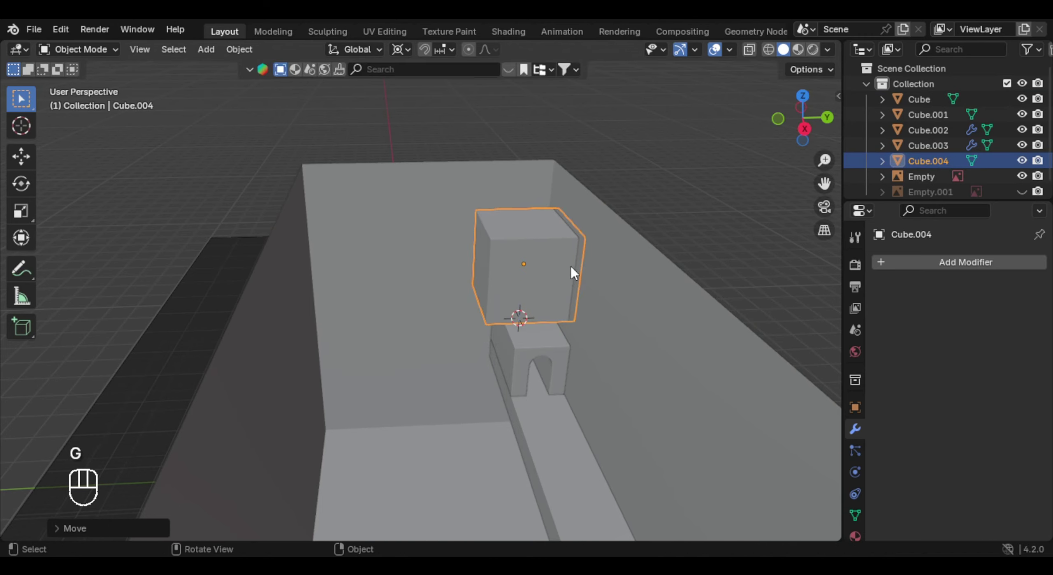
key("s")
left_click(580, 270)
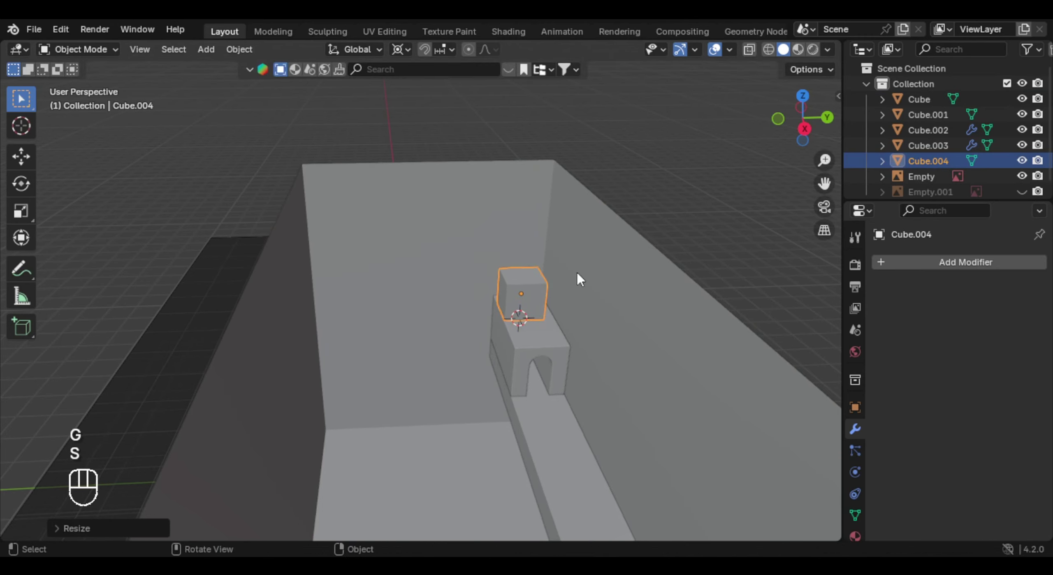
Step: Set the pivot point to Median Point and raise the small cube about 1.29 m along Z above the arched block
key("period")
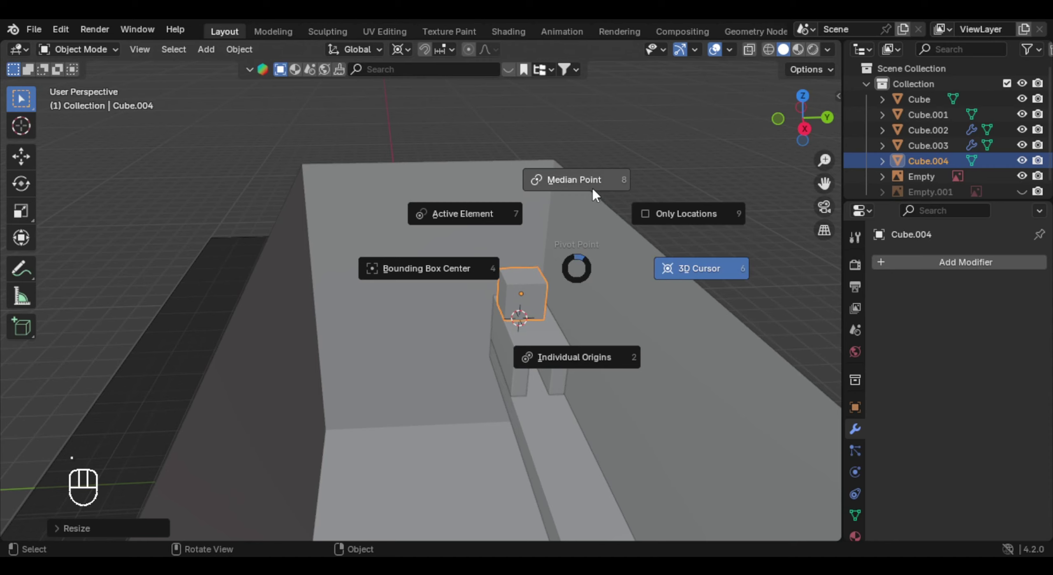
left_click(592, 186)
key("period")
left_click(595, 198)
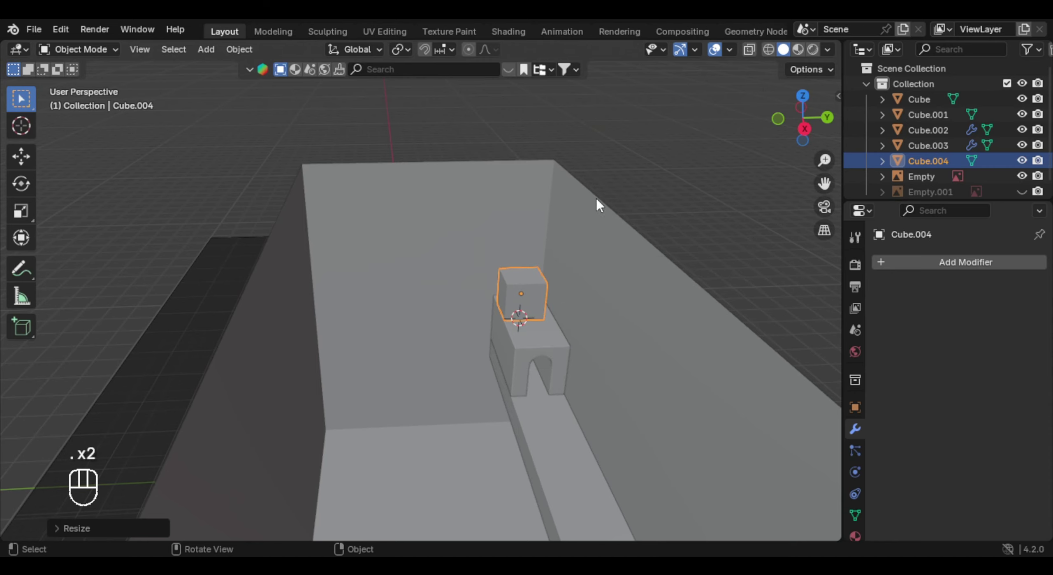
middle_click_drag(576, 221, 542, 311)
key("g")
middle_click(542, 310)
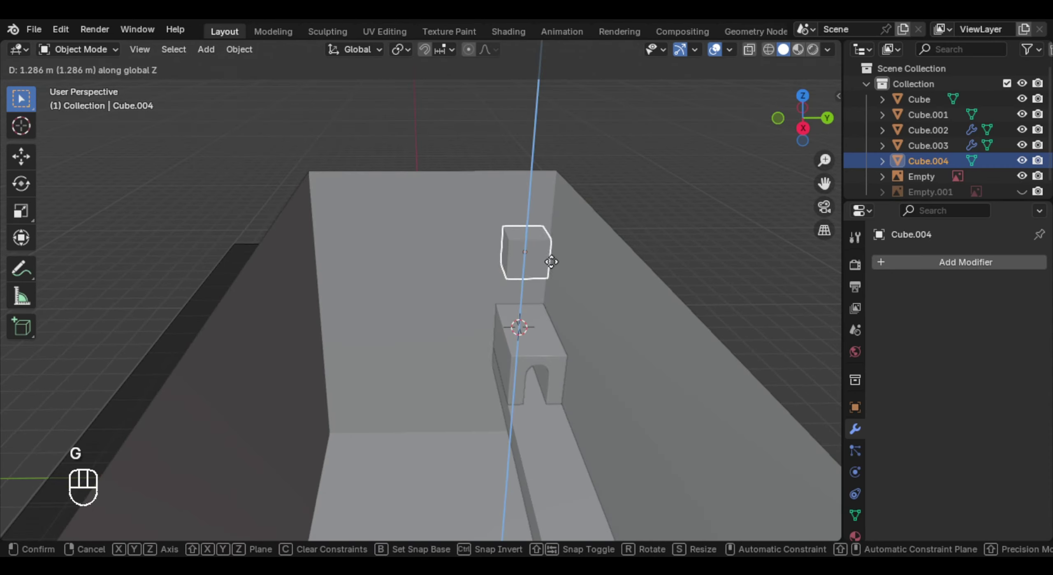
left_click(551, 261)
Step: Stretch the small cube along Y into a long beam crossing the room
key("s")
key("x")
key("y")
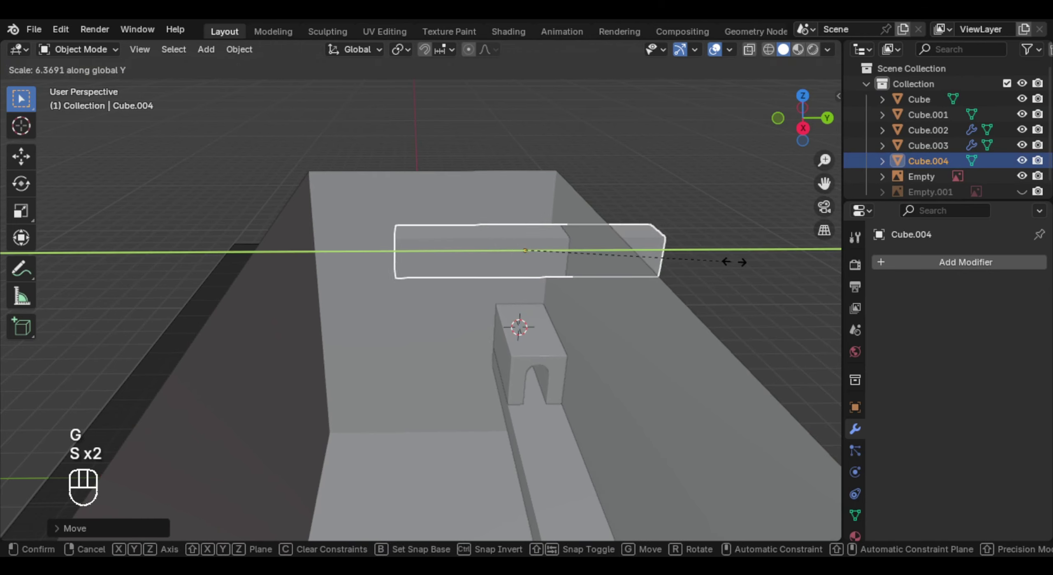
left_click(732, 261)
key("g")
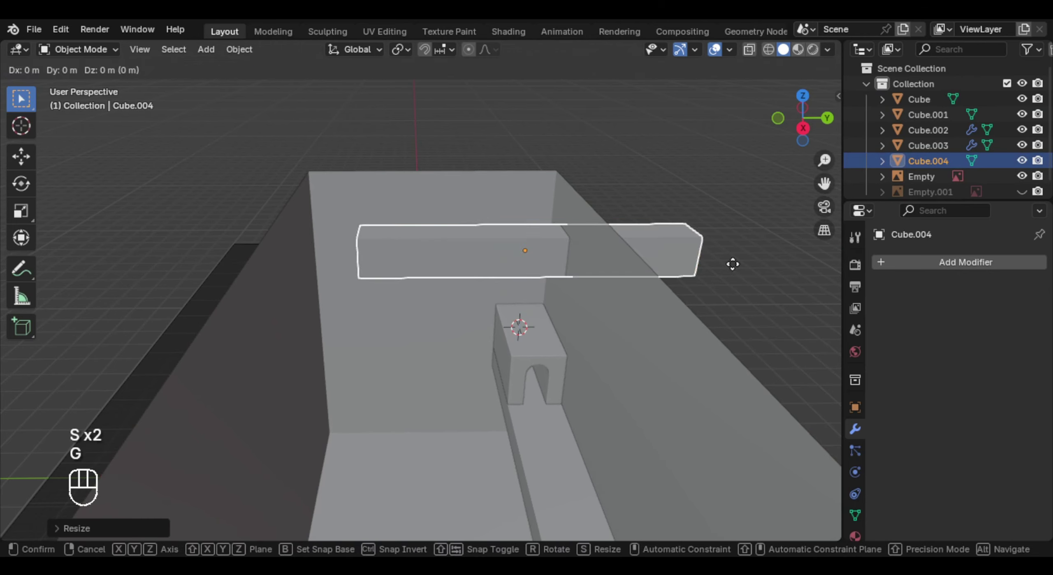
key("x")
right_click(729, 260)
Step: Centre the beam along Y between the room's side walls in top view and adjust its size to the room's width
key("KP_7")
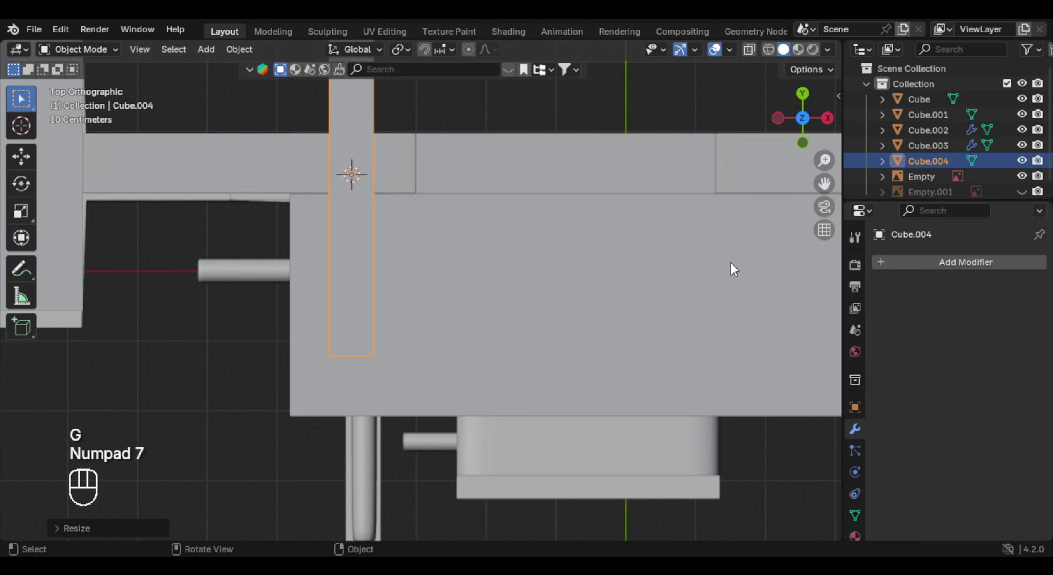
middle_click_drag(506, 132, 548, 159, "shift")
key("g")
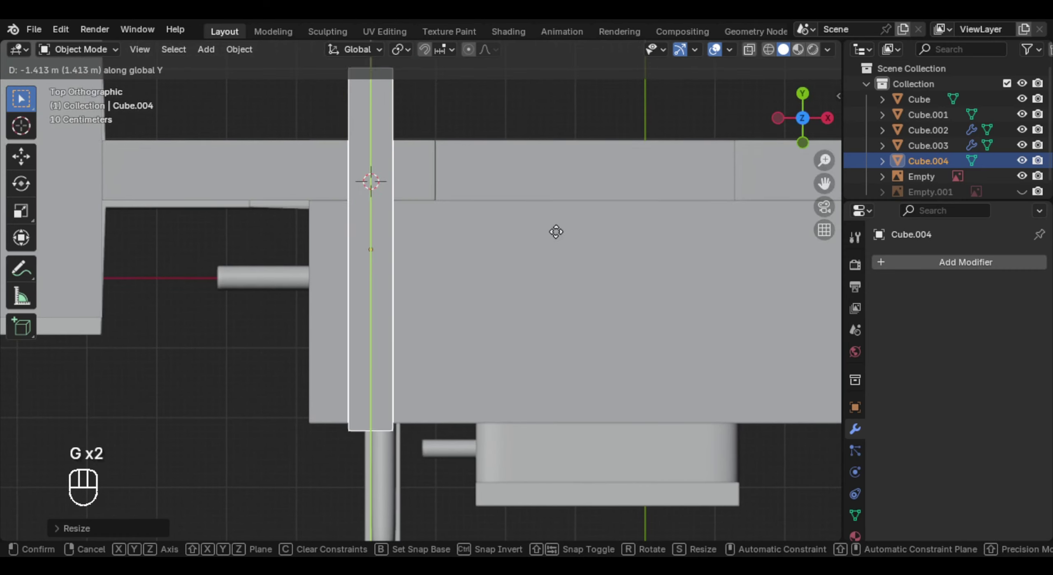
left_click(501, 243)
key("s")
left_click(425, 320)
Step: Shift the beam along X in top view to line up with the rounded structure outside the side wall
scroll(472, 243, "up", 3)
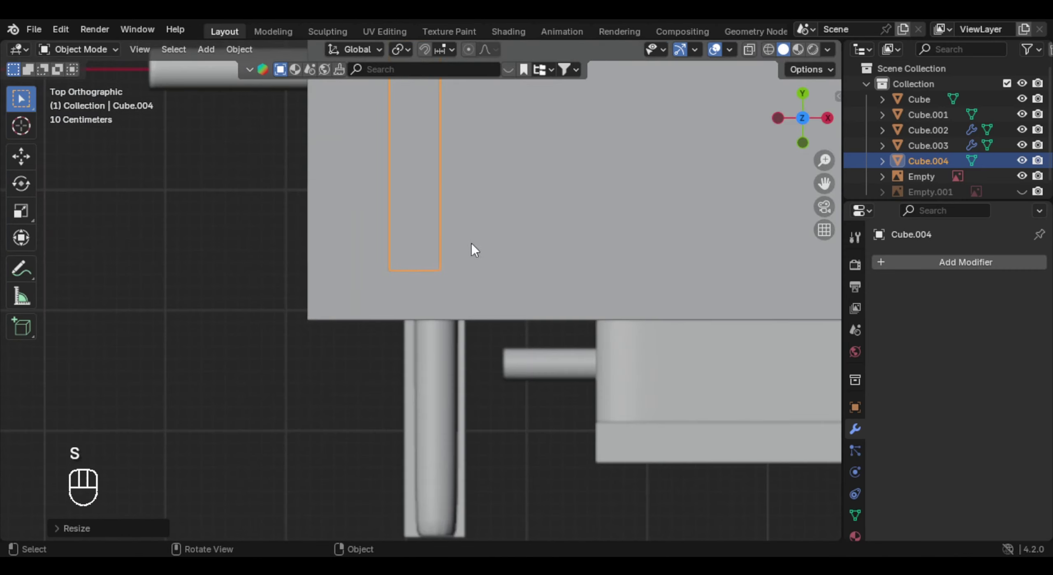
middle_click_drag(431, 267, 411, 326, "shift")
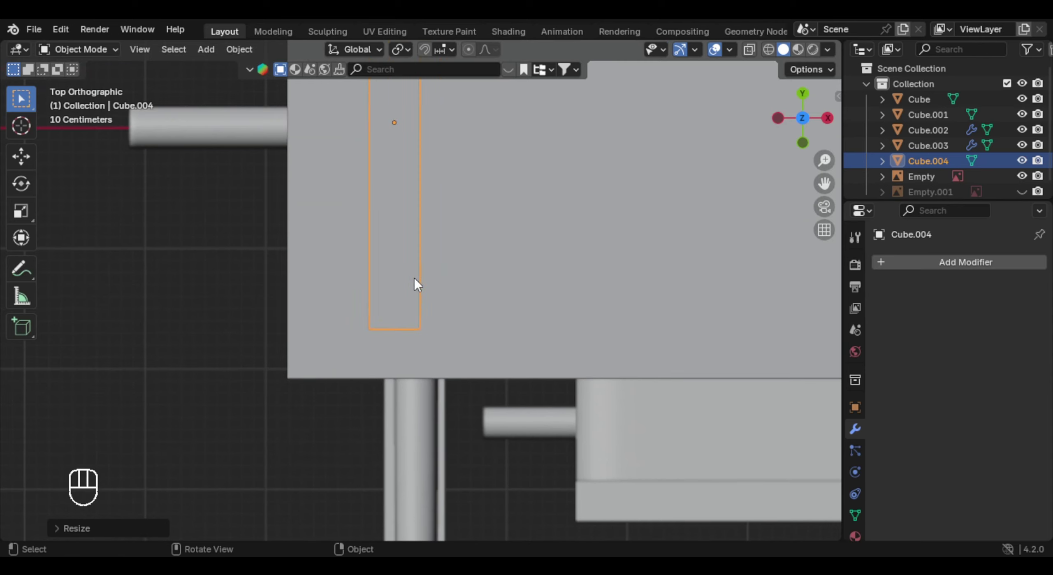
key("g")
key("x")
left_click(432, 282)
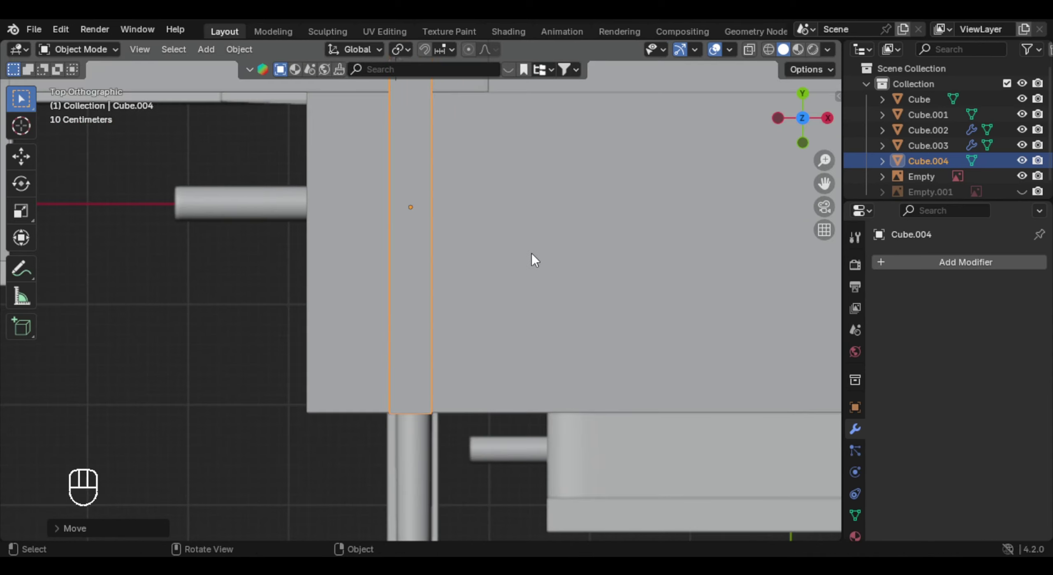
Step: Adjust the beam's width along X and flatten it along Z into a thinner bridge slab
key("s")
key("x")
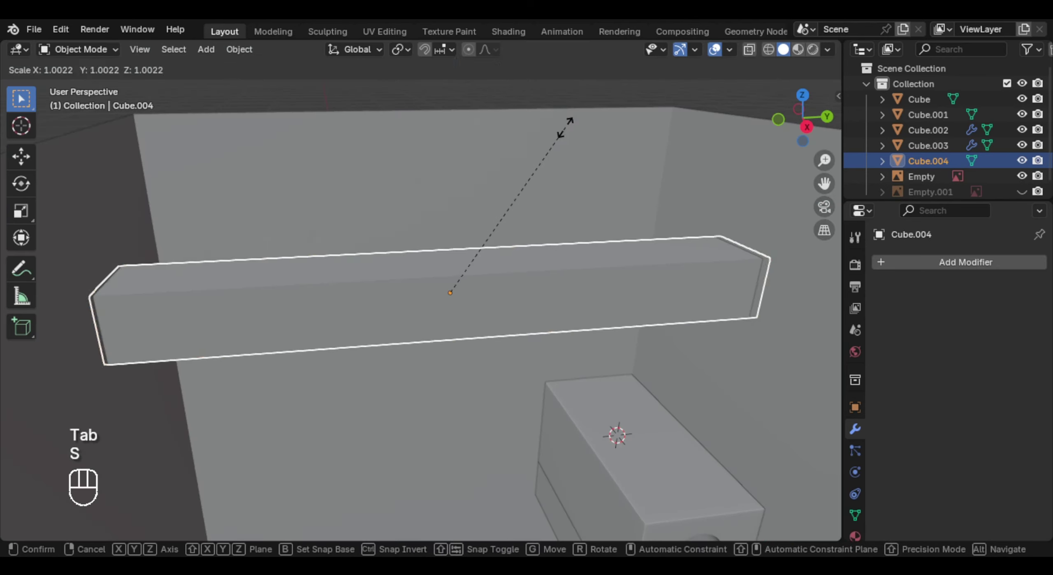
key("z")
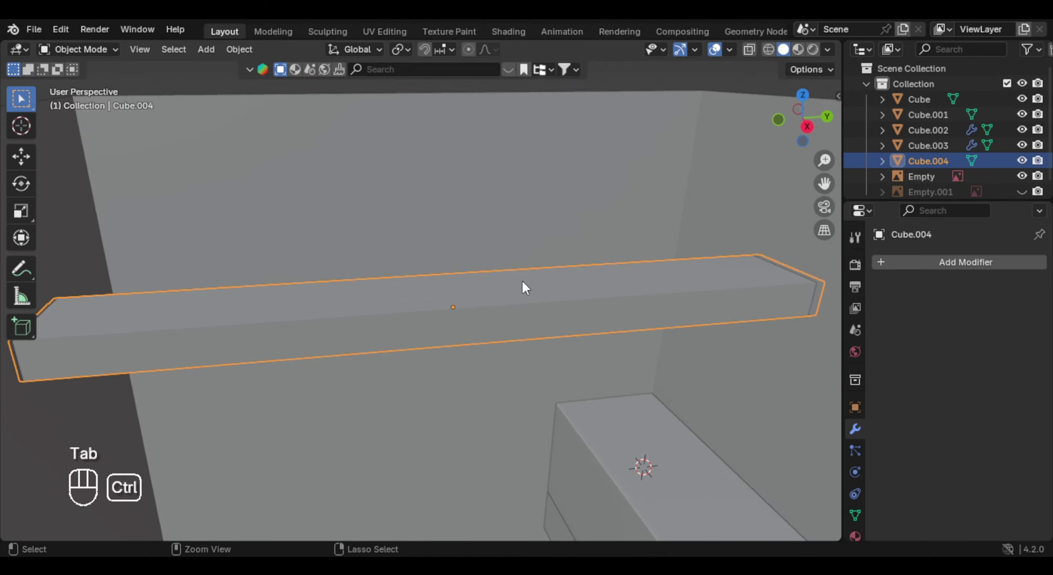
Step: Apply the beam's scale and bevel all of its edges with 2 segments and an offset of about 0.025 m
key("ctrl+a")
left_click(521, 282)
key("Tab")
scroll(512, 310, "up", 2)
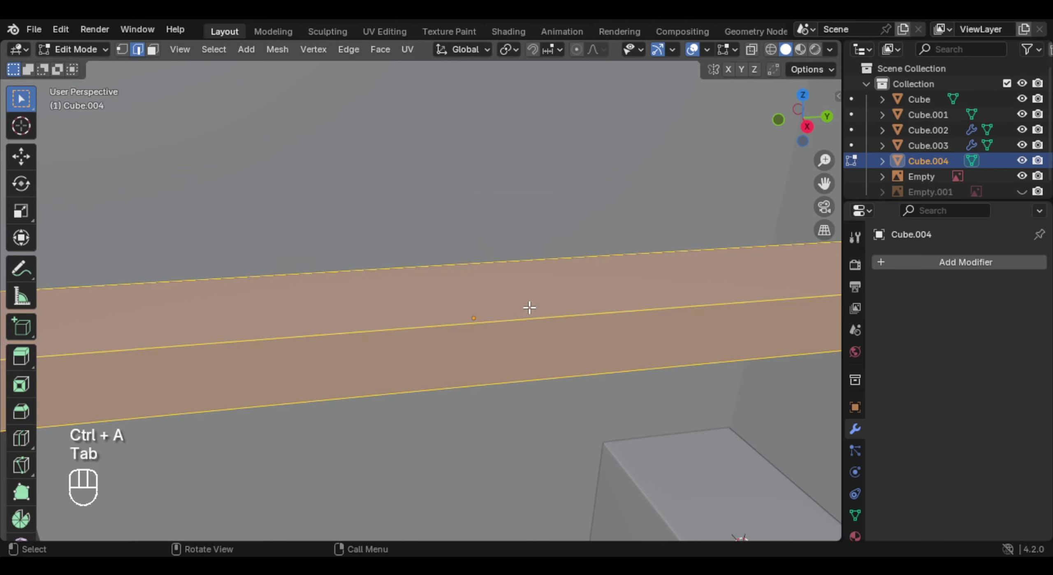
scroll(531, 306, "down", 2)
key("a")
scroll(531, 306, "down", 2)
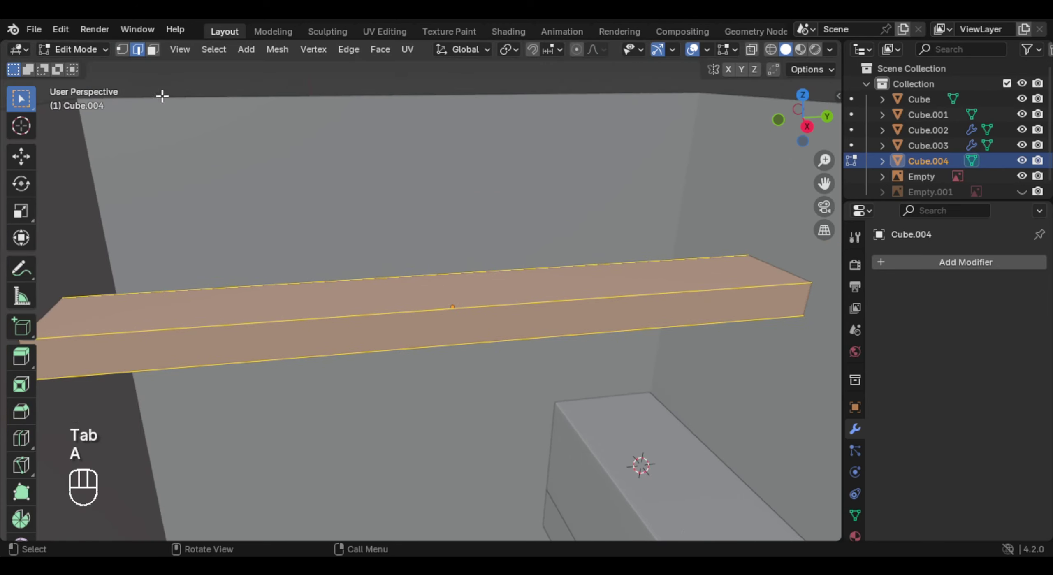
scroll(451, 335, "up", 2)
key("ctrl+b")
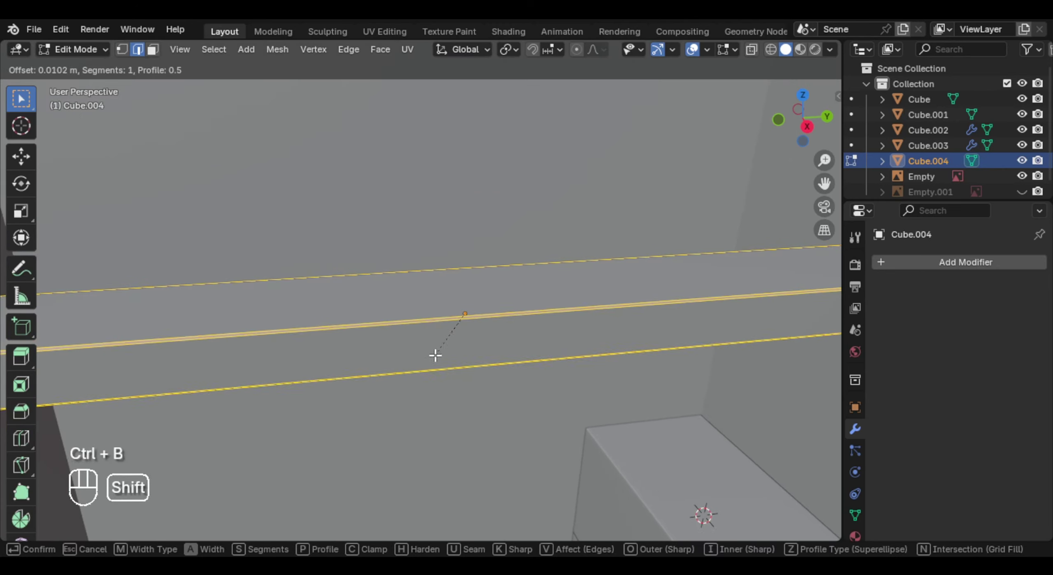
scroll(417, 373, "up", 1)
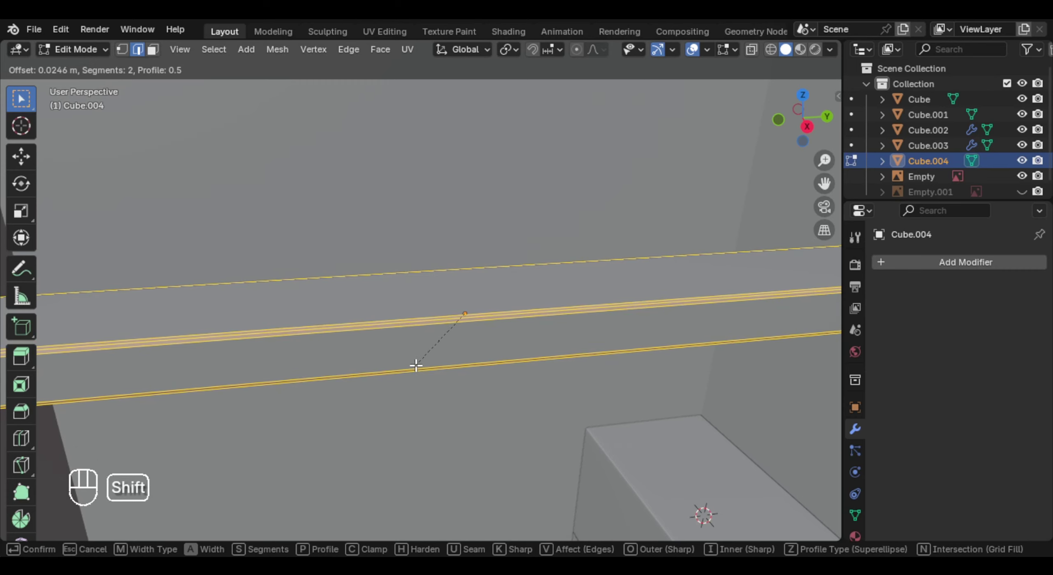
left_click(416, 365)
key("Tab")
Step: Apply Shade Smooth to the bevelled beam and check it from the side of the room
scroll(403, 325, "down", 5)
right_click(365, 224)
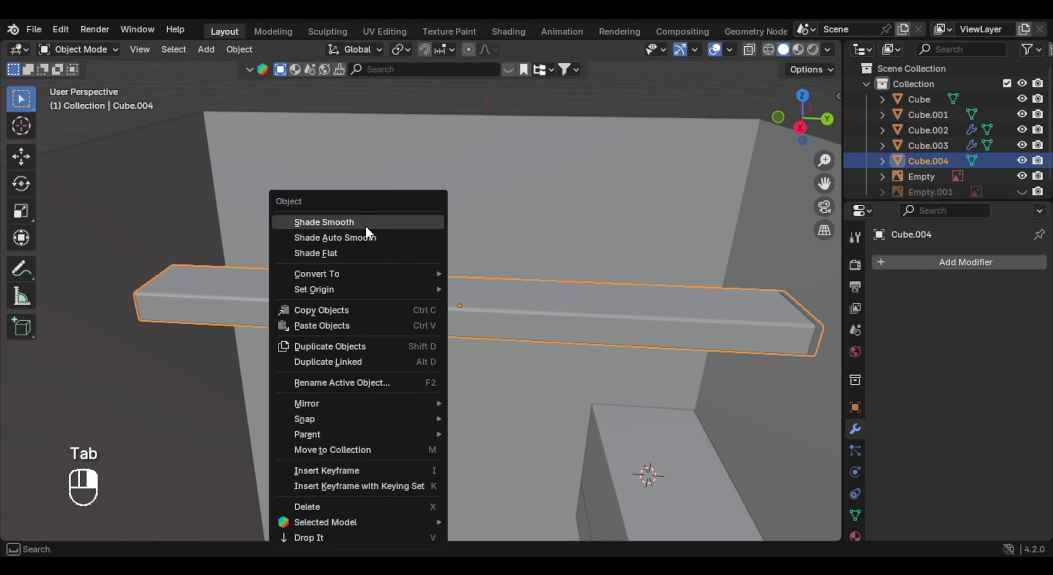
left_click(365, 224)
middle_click_drag(421, 317, 532, 326)
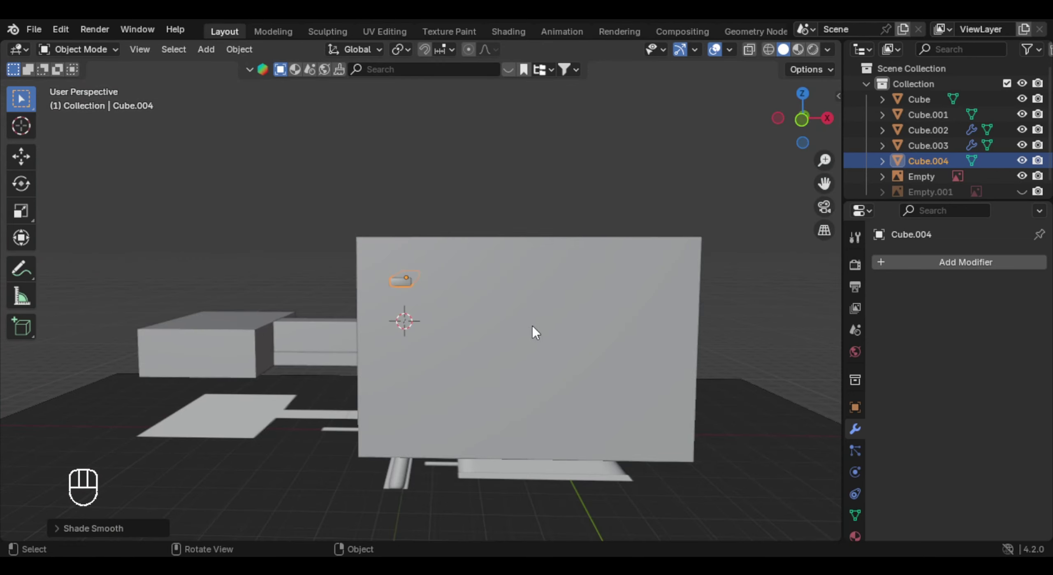
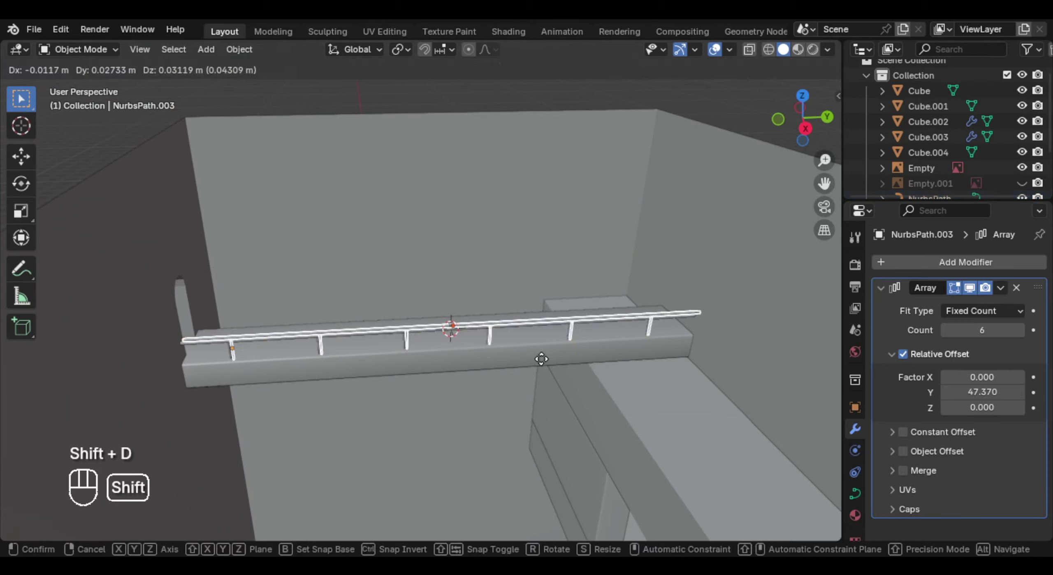
Step: Place the duplicated railing on the opposite edge of the bridge by moving it along X in top view
right_click(535, 365)
middle_click_drag(535, 366, 586, 348)
key("KP_7")
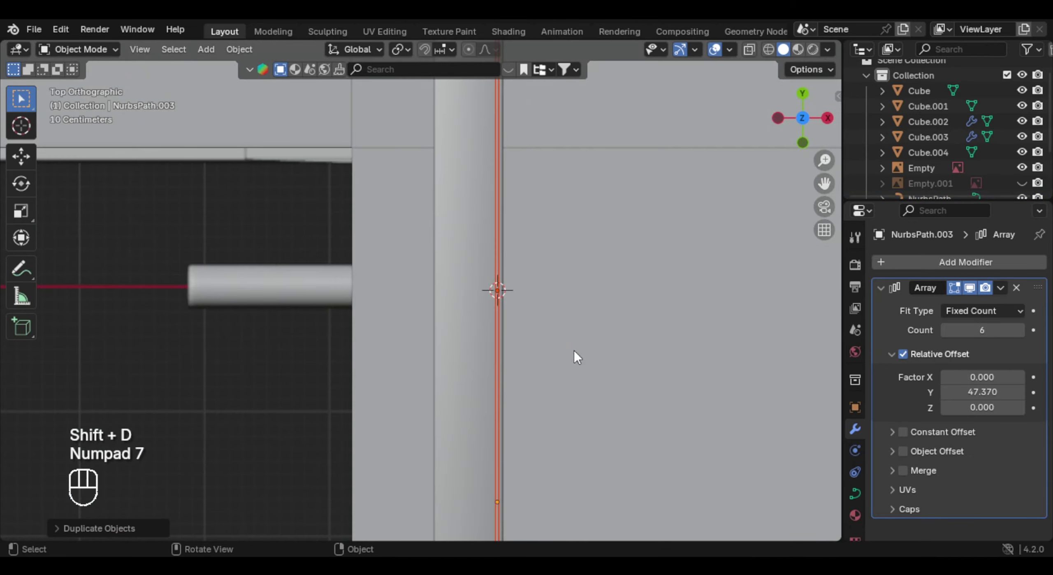
scroll(574, 350, "up", 1)
key("g")
key("x")
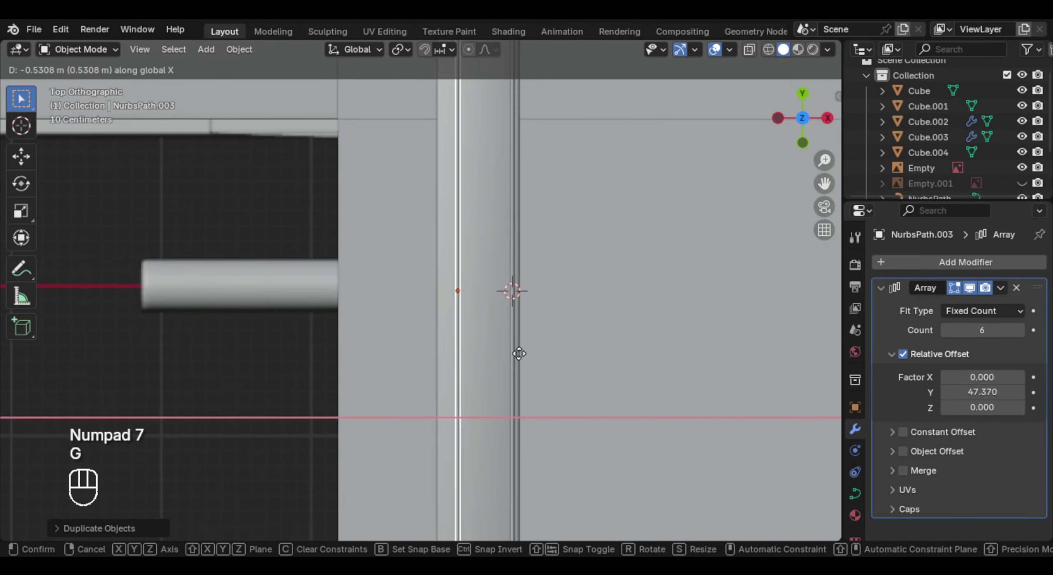
left_click(505, 353)
middle_click_drag(505, 353, 480, 295)
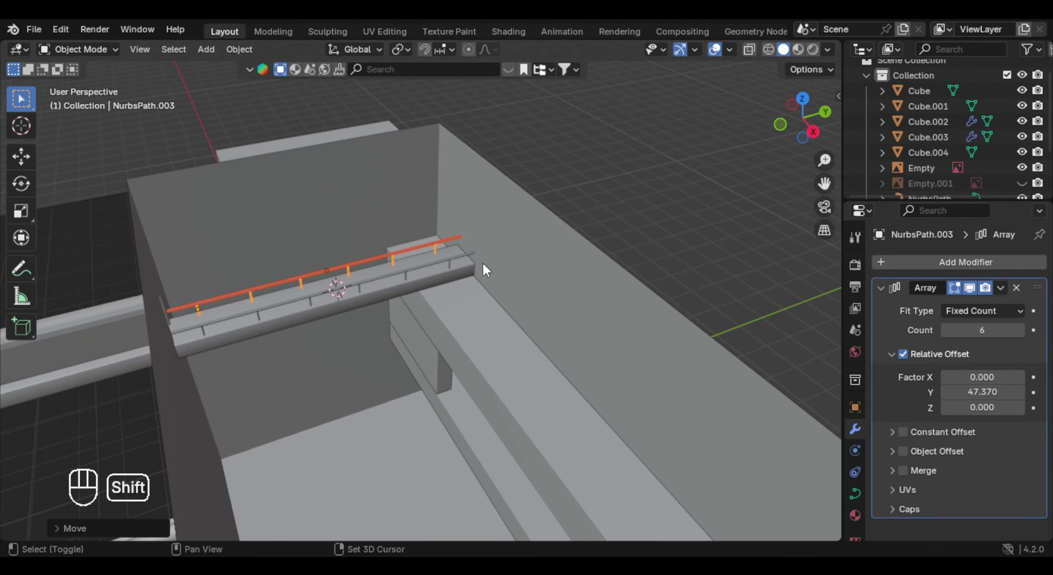
Step: Duplicate the railing in place and rotate the copy 90 degrees about Z
key("shift+d")
right_click(495, 253)
key("r")
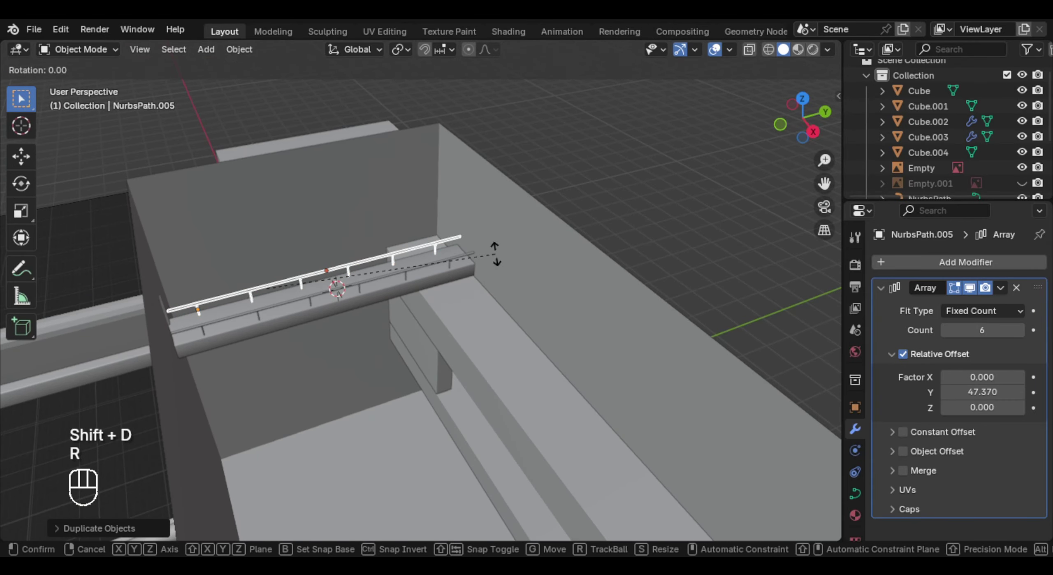
key("z")
key("9")
key("0")
key("Return")
Step: Move the rotated railing in top view to the open edge of the raised walkway along the room
key("KP_7")
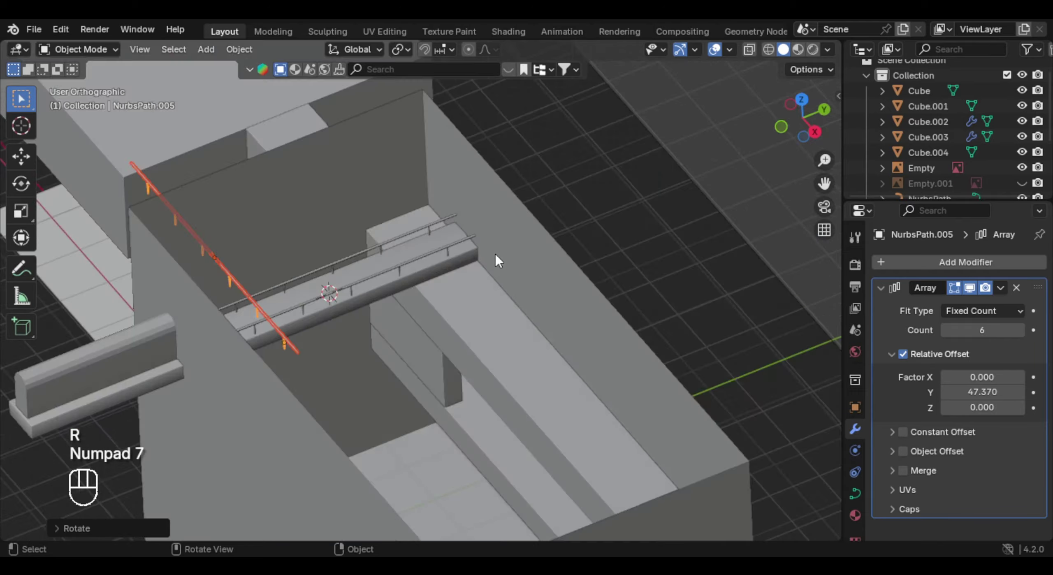
scroll(496, 261, "down", 2)
middle_click_drag(496, 261, 397, 340, "shift")
key("g")
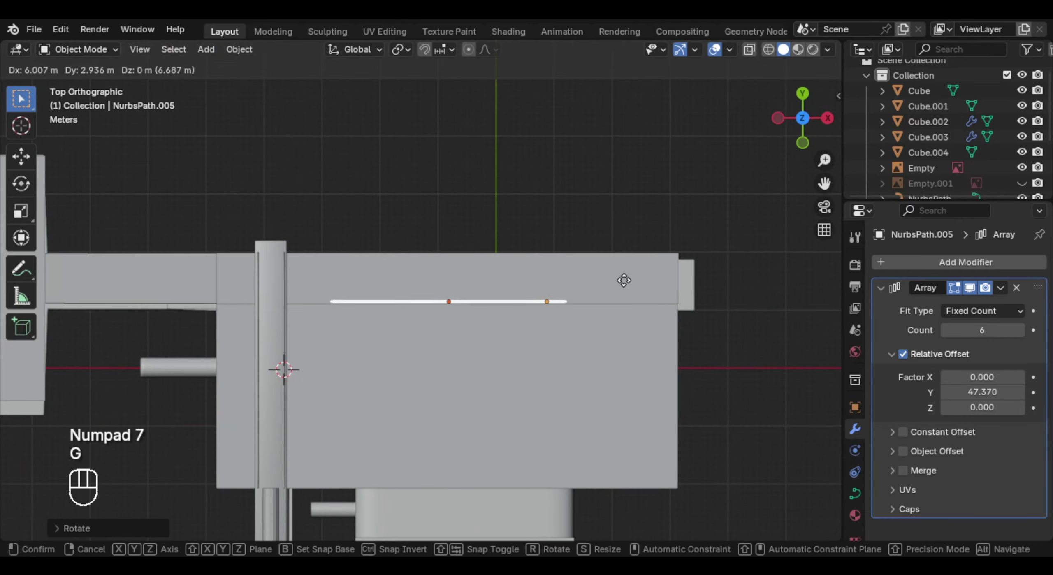
left_click(594, 319)
Step: Lower the rotated railing along Z so its posts stand on the raised walkway's floor
middle_click_drag(594, 322, 678, 328)
middle_click_drag(666, 284, 578, 244)
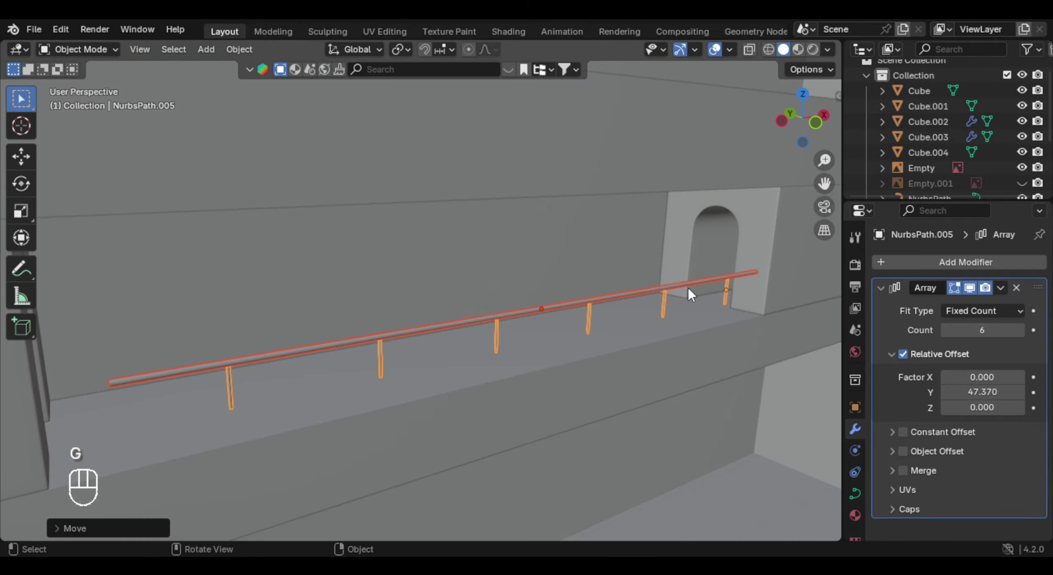
middle_click_drag(686, 288, 685, 301, "shift")
middle_click_drag(684, 301, 694, 275)
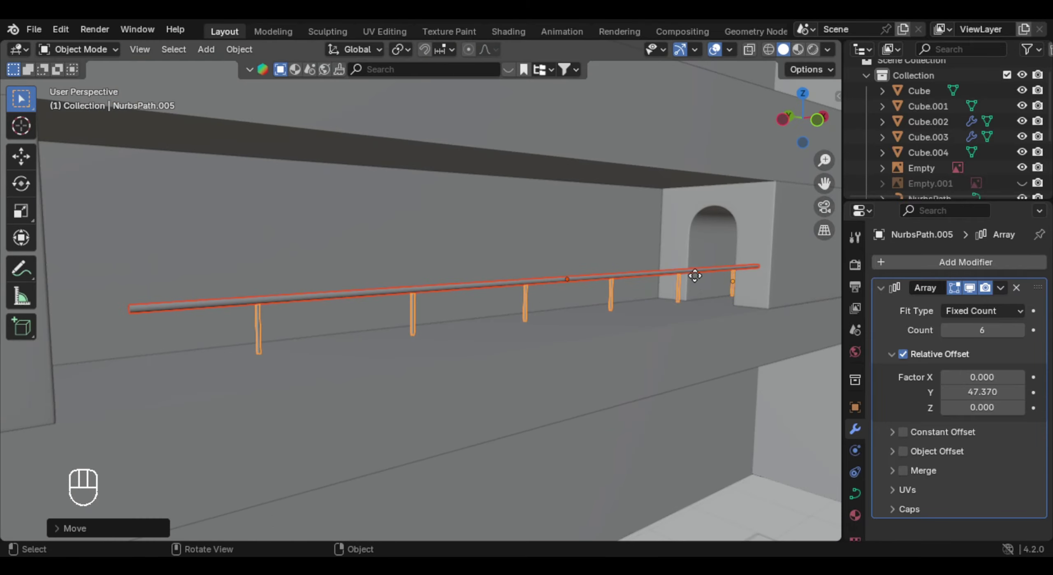
key("g")
key("g")
left_click(690, 314)
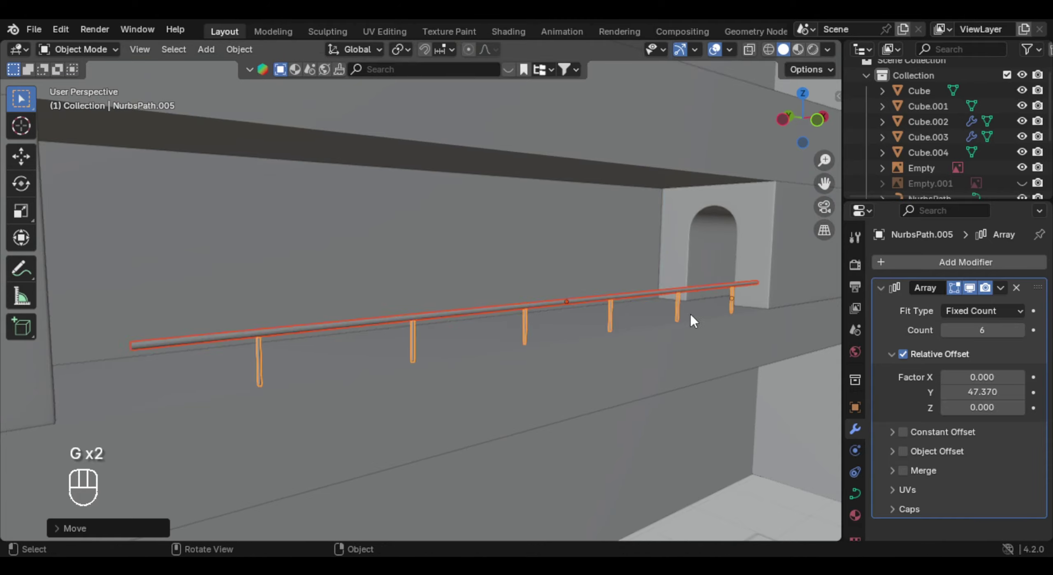
Step: Enable Cavity in the viewport shading options for a clearer view of the railing and walkway edges
middle_click_drag(690, 315, 564, 329)
middle_click_drag(712, 169, 658, 288)
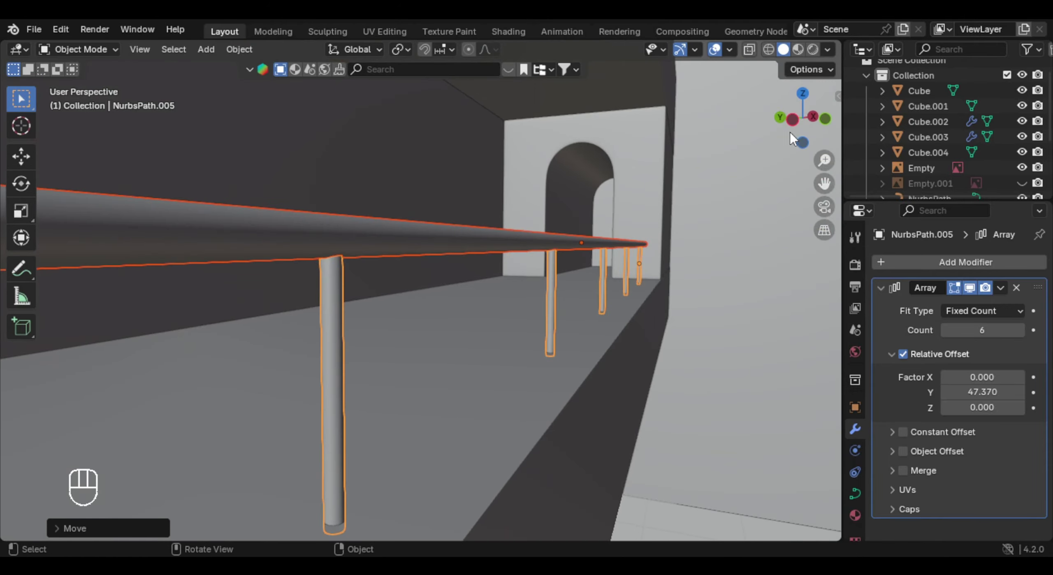
left_click(827, 49)
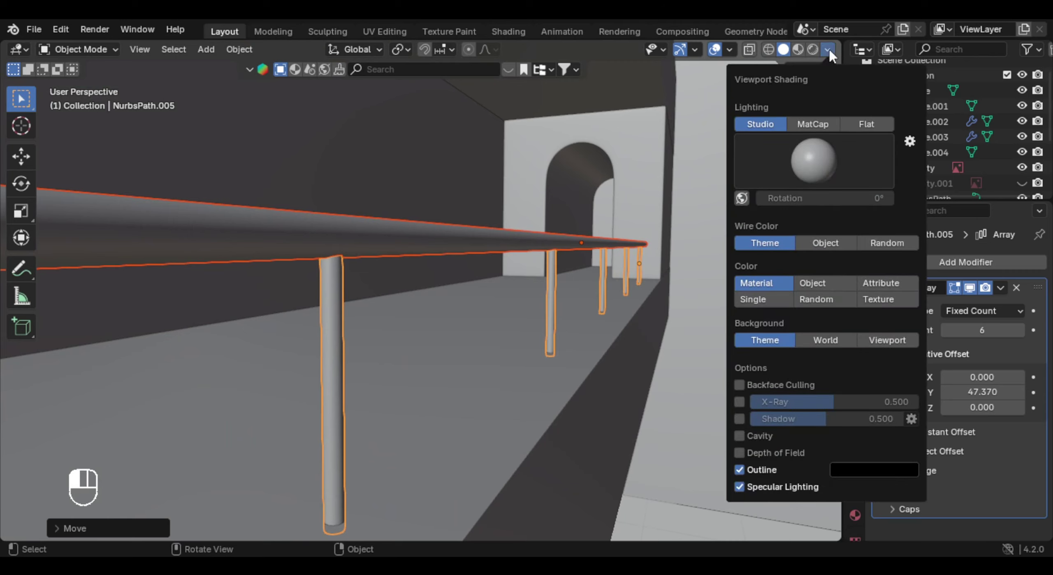
left_click(765, 434)
Step: Move the rotated railing about -0.08 m along Y, closer to the raised walkway's open edge
middle_click_drag(681, 365, 615, 289)
key("g")
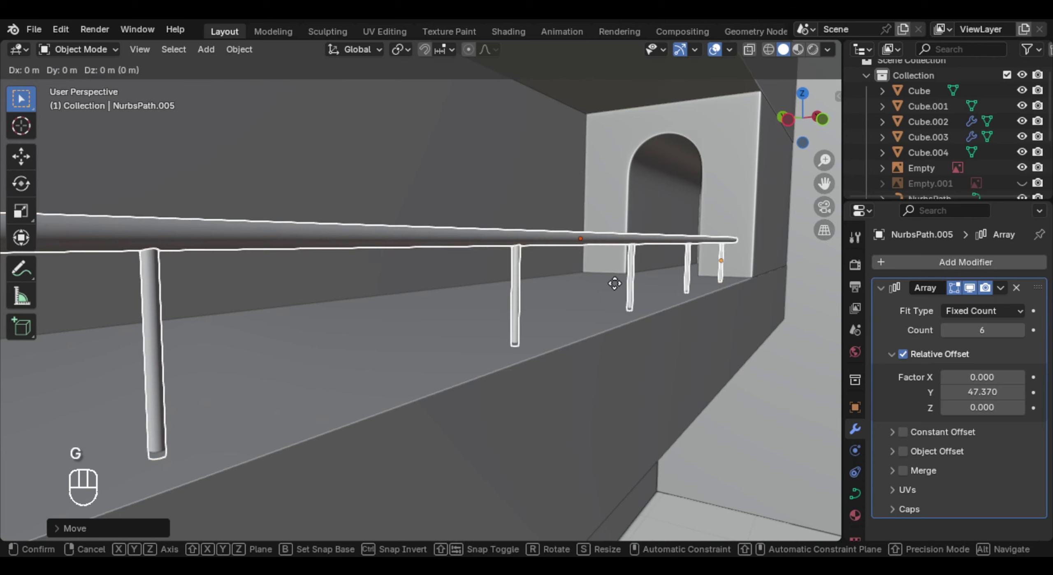
key("y")
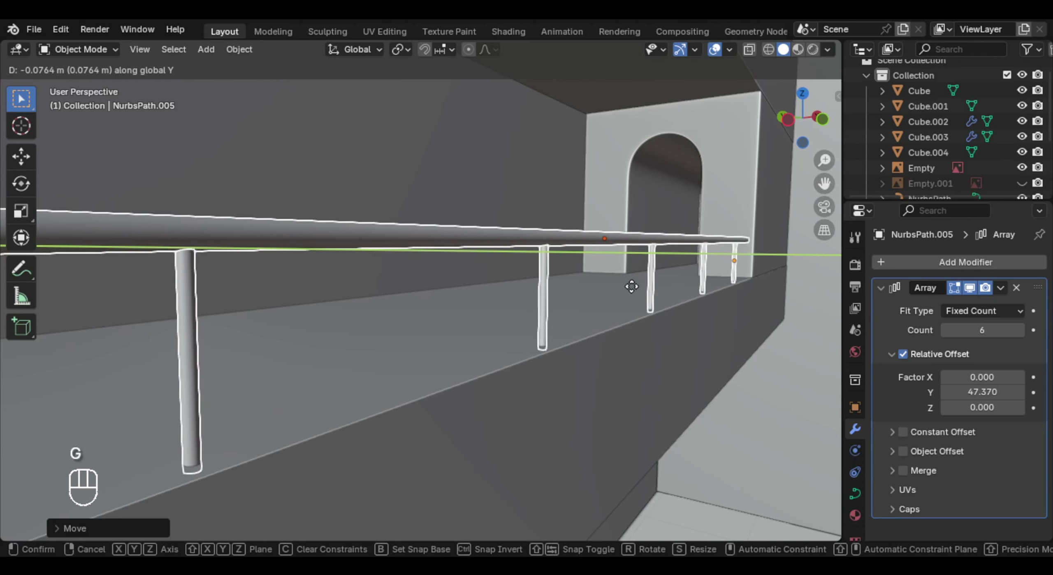
left_click(632, 287)
Step: Shift the railing about 0.03 m along X so the near handrail end meets the arched wall block
middle_click_drag(688, 278, 440, 357)
scroll(558, 295, "up", 5)
middle_click_drag(557, 294, 359, 282)
scroll(455, 285, "up", 4)
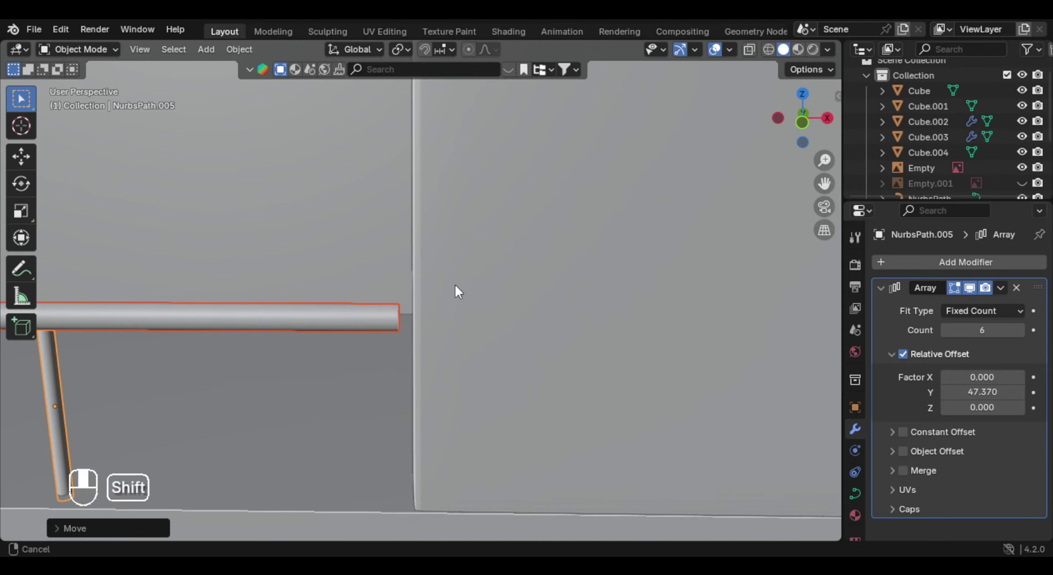
middle_click_drag(455, 284, 527, 264, "shift")
key("g")
key("y")
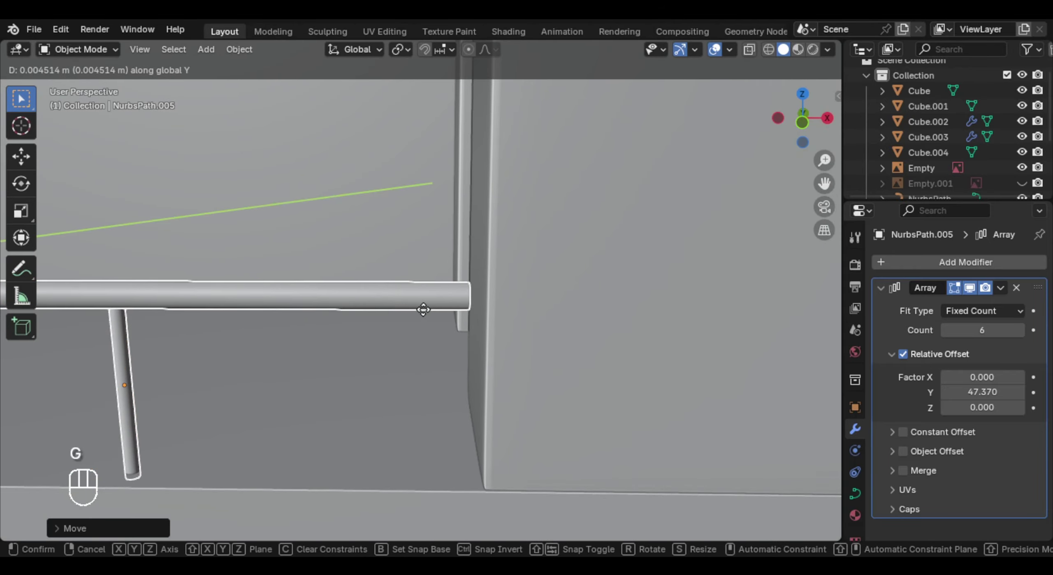
right_click(423, 310)
key("g")
key("x")
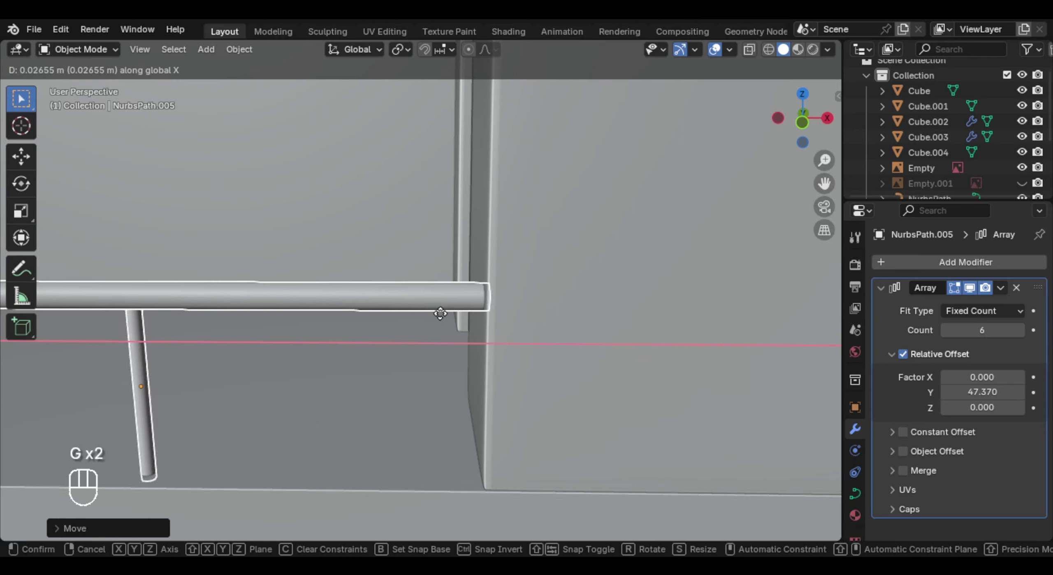
left_click(440, 312)
Step: Extend the opposite end of the handrail curve along X until it enters the other arched wall block
scroll(439, 312, "down", 3)
mouse_move(440, 312)
middle_mouse_down("shift")
mouse_move(482, 301)
mouse_move(450, 303)
middle_mouse_up("shift")
left_click(499, 299)
key("Tab")
scroll(442, 294, "up", 2)
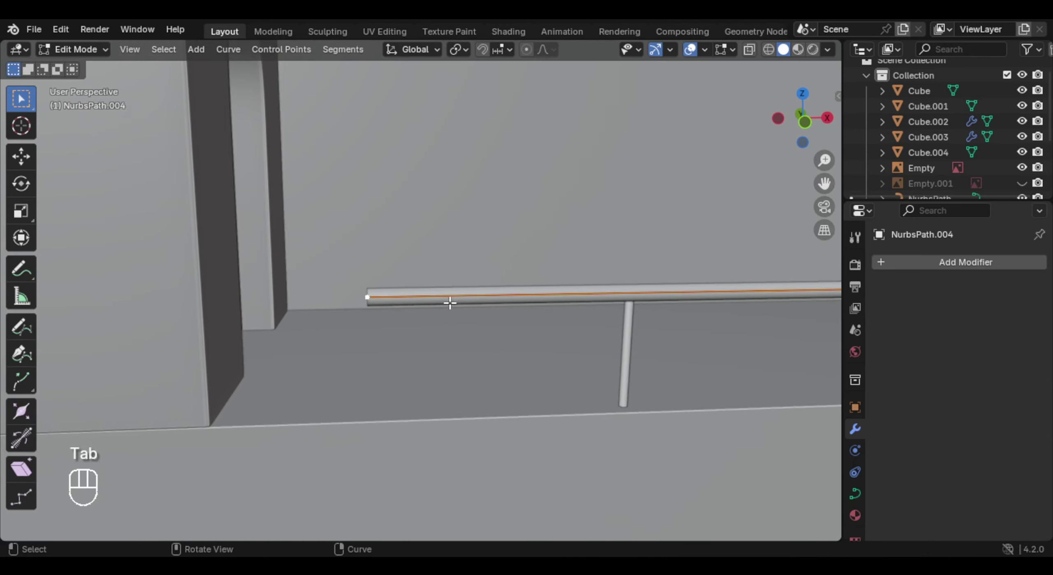
left_click(370, 298)
key("g")
key("x")
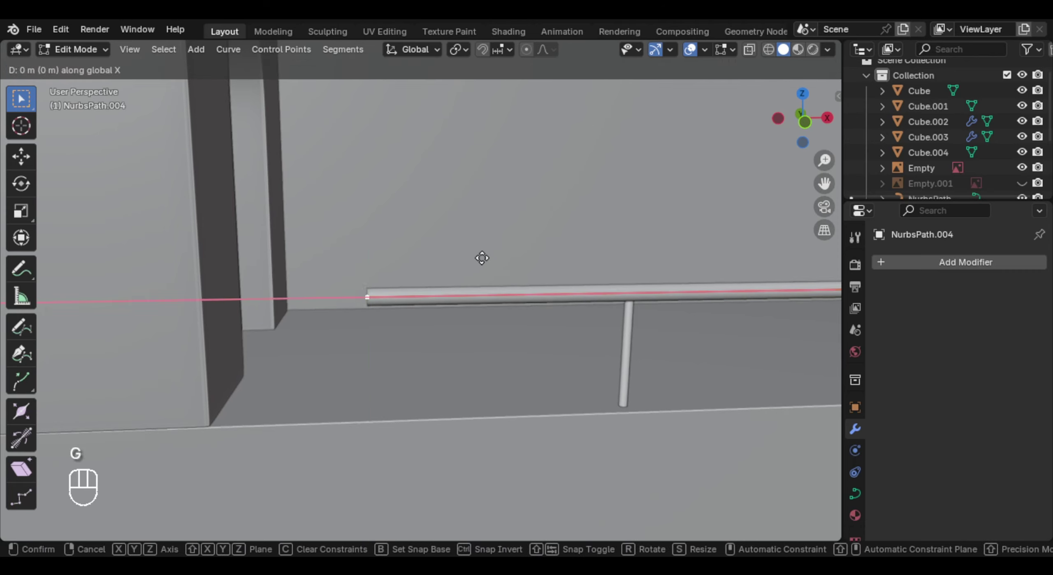
left_click(306, 263)
key("Tab")
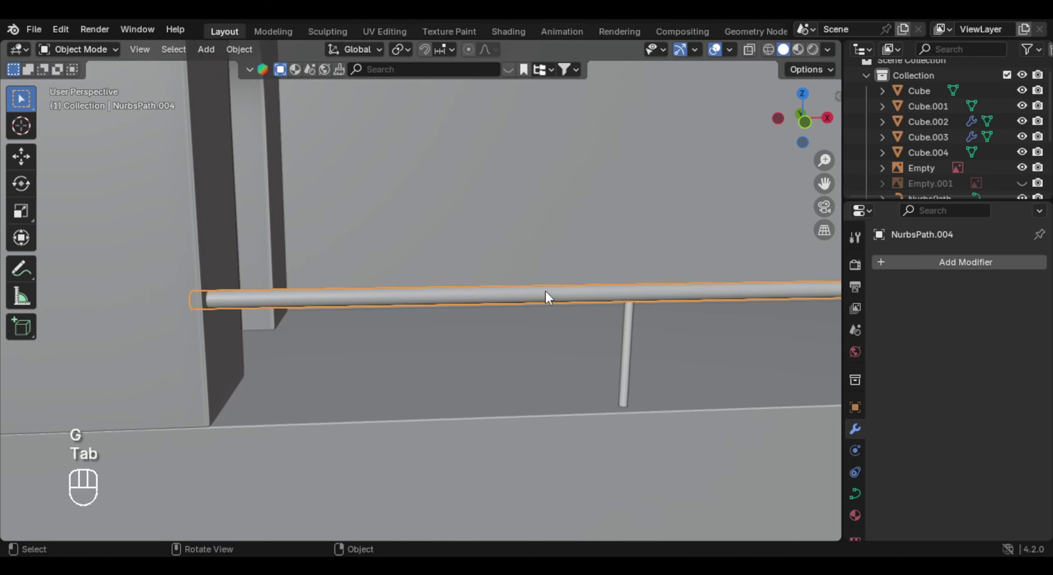
Step: Move the array of railing posts along X to centre it beneath the extended handrail
scroll(546, 292, "down", 4)
middle_click_drag(612, 309, 514, 349, "shift")
middle_click_drag(514, 350, 543, 354)
left_click(601, 336)
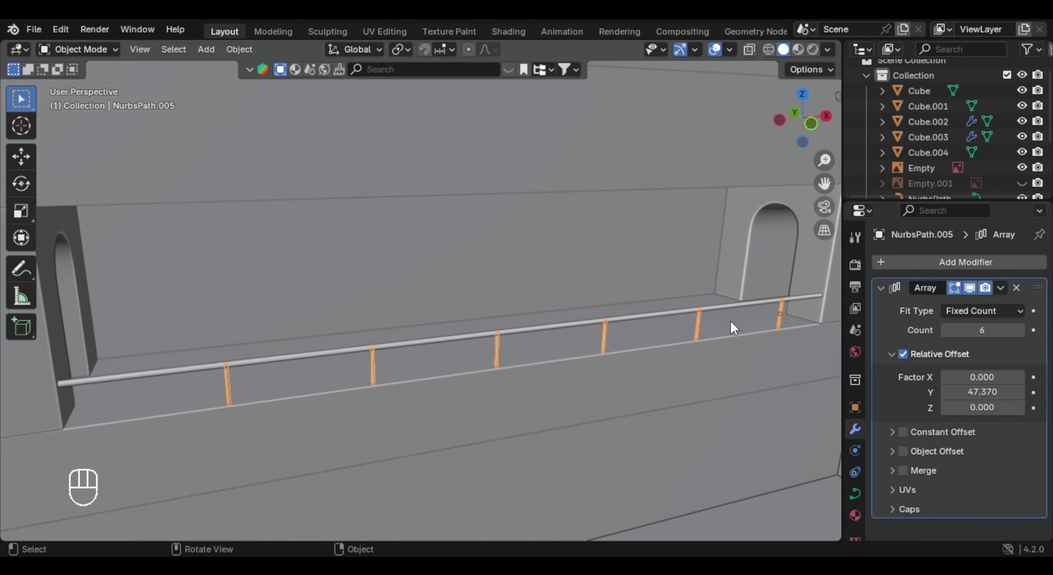
key("g")
key("y")
key("x")
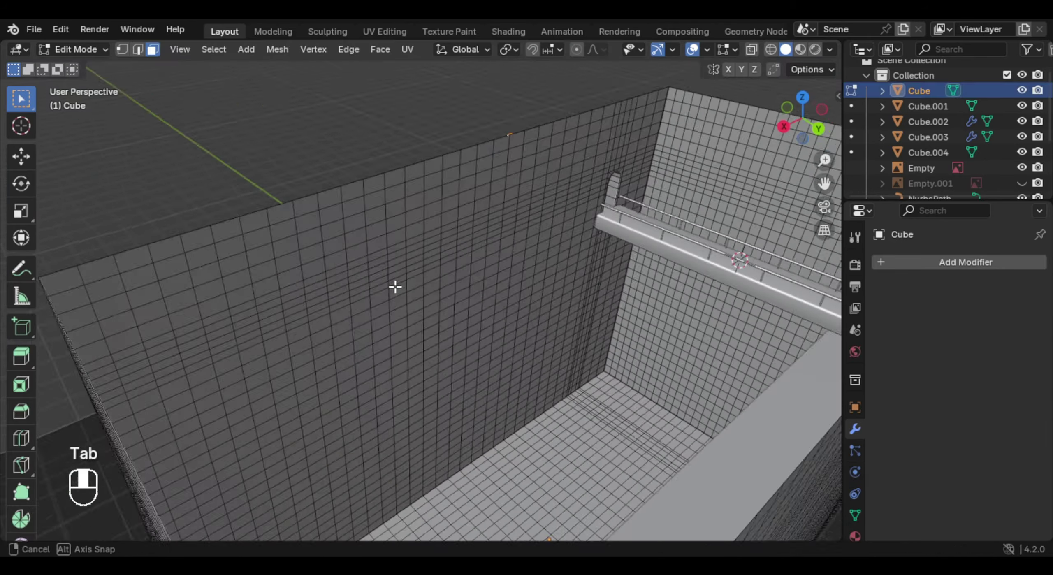
Step: Select two vertical base edges on the room's front wall, in line with the sides of the block beyond it
middle_click_drag(395, 287, 552, 267)
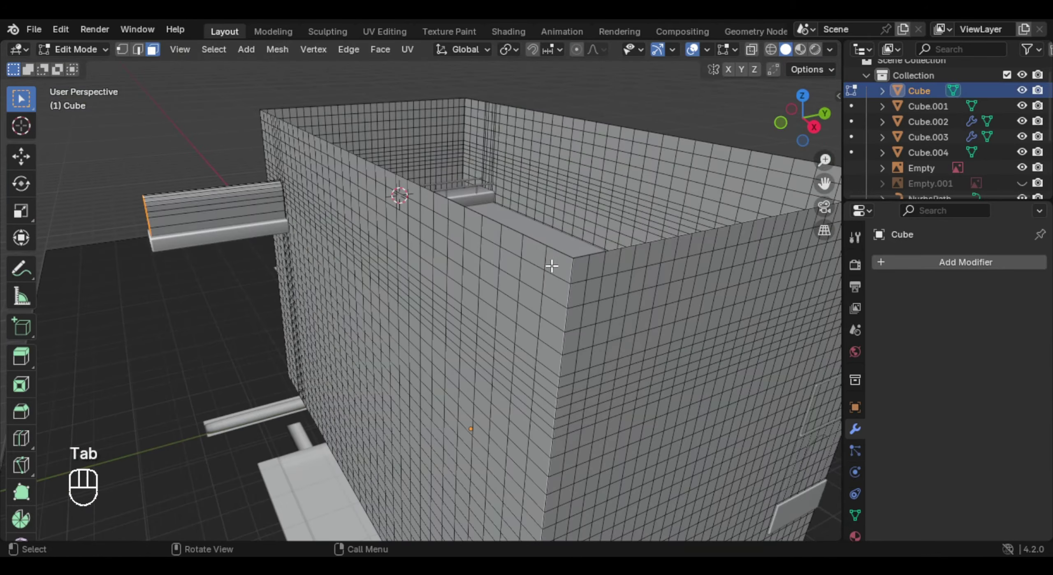
key("KP_1")
scroll(439, 288, "down", 3)
middle_click_drag(439, 288, 520, 270, "shift")
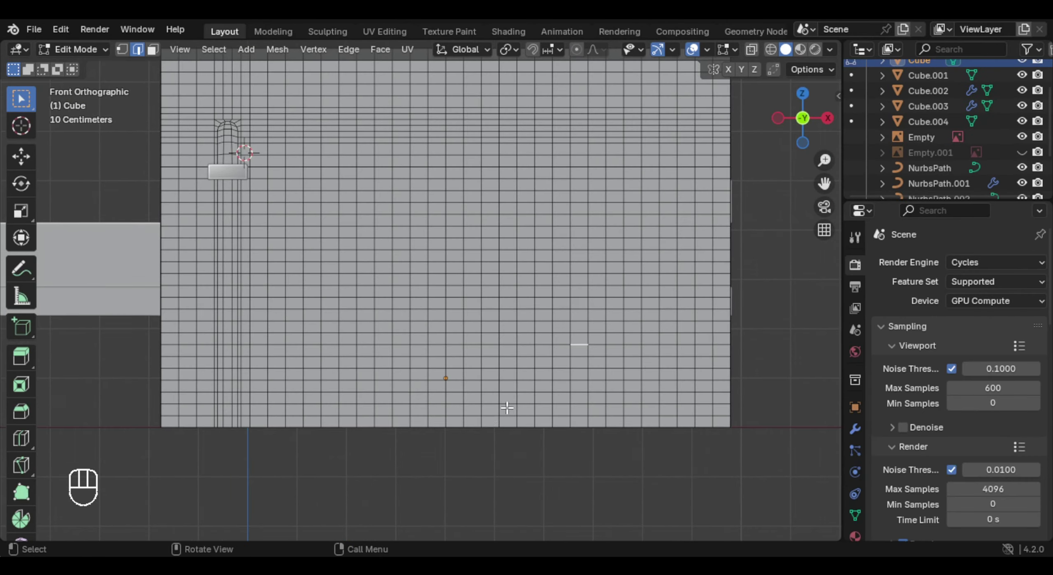
middle_click_drag(507, 408, 499, 383)
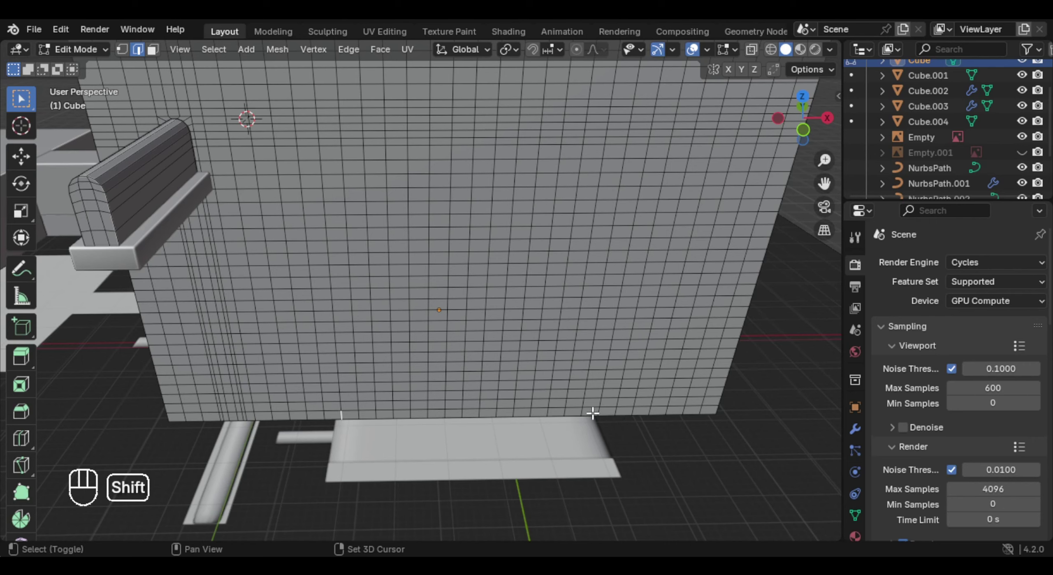
middle_click_drag(597, 412, 589, 352)
key("KP_1")
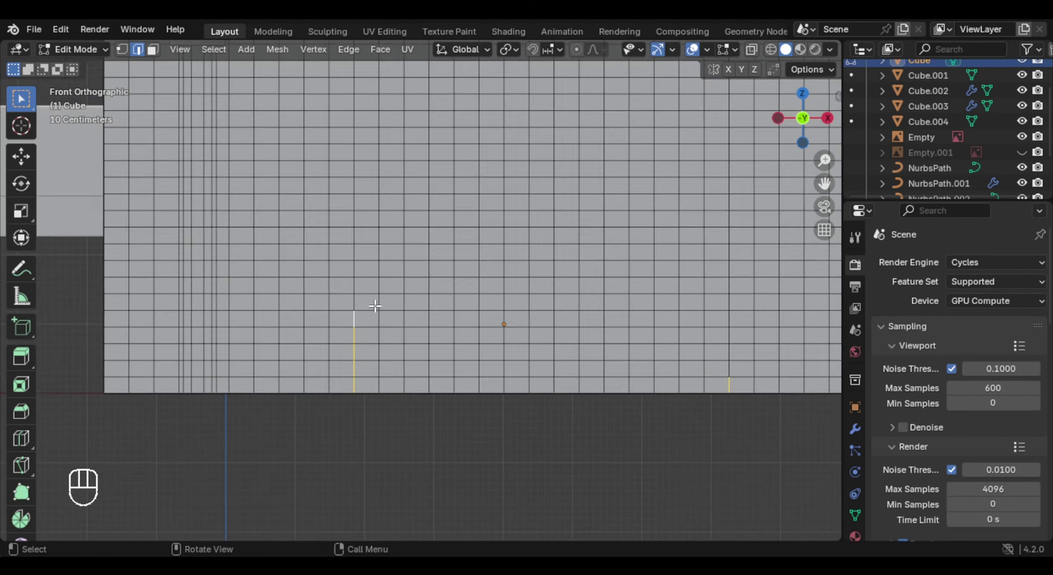
Step: Complete the edge selection into a seven-row-high outline rising from the wall's base and mark it as a seam
scroll(374, 305, "up", 3)
middle_click_drag(388, 385, 454, 341, "shift")
scroll(363, 398, "up", 1)
scroll(366, 436, "down", 4)
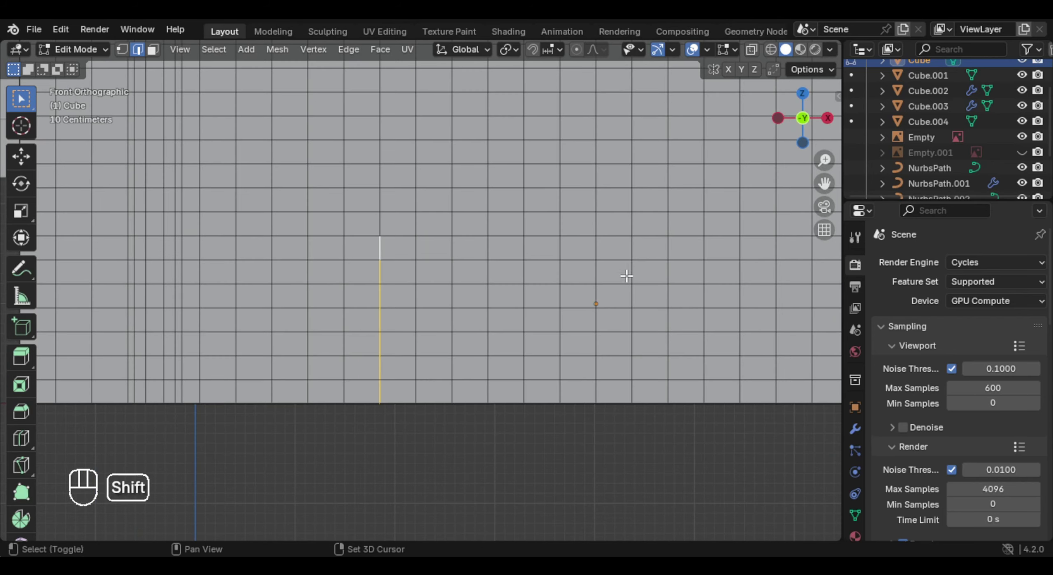
middle_click_drag(625, 275, 475, 327, "shift")
left_click(621, 383, "shift")
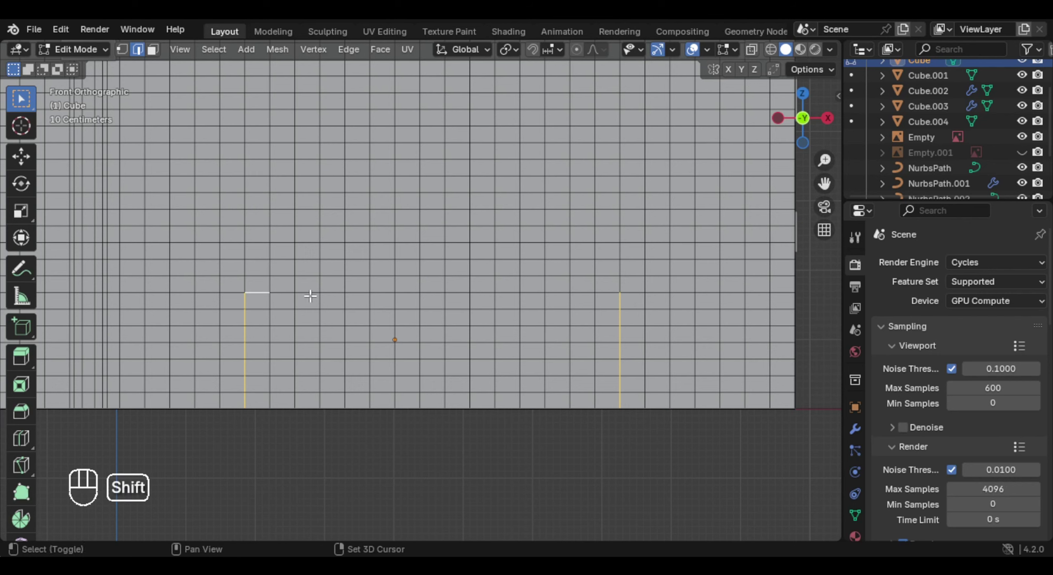
left_click(605, 292, "ctrl+shift")
key("ctrl+e")
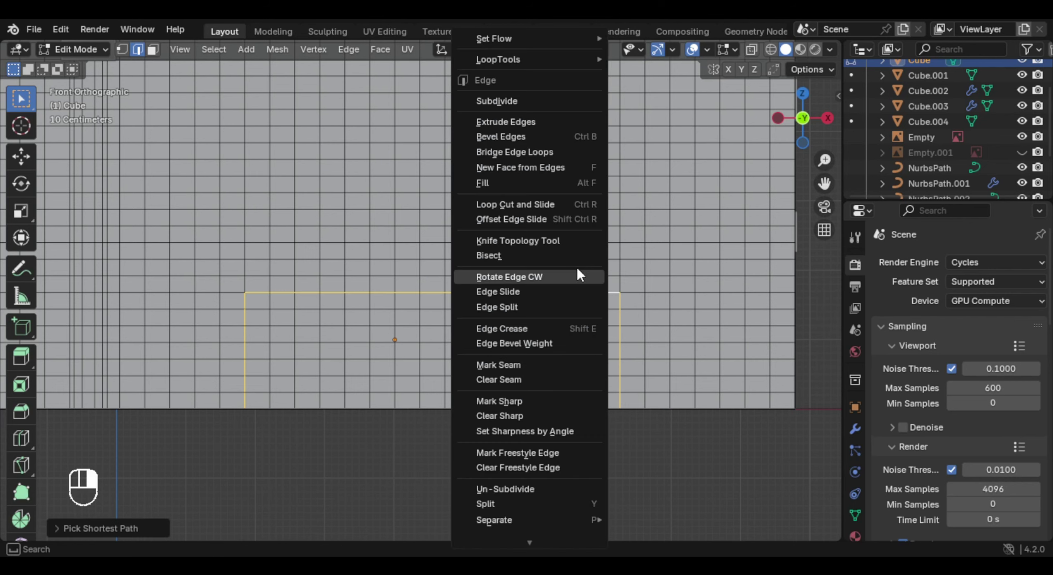
left_click(544, 363)
Step: Mark a seam along the edge row two rows above the lower outline, matching its width
scroll(524, 315, "down", 3)
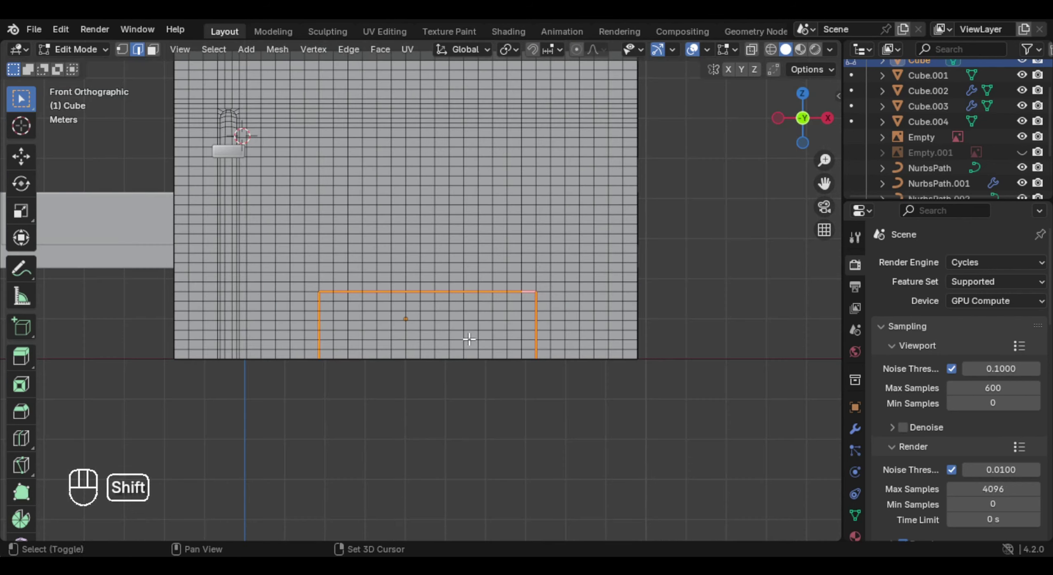
scroll(501, 376, "up", 4)
middle_click_drag(467, 338, 542, 440, "shift")
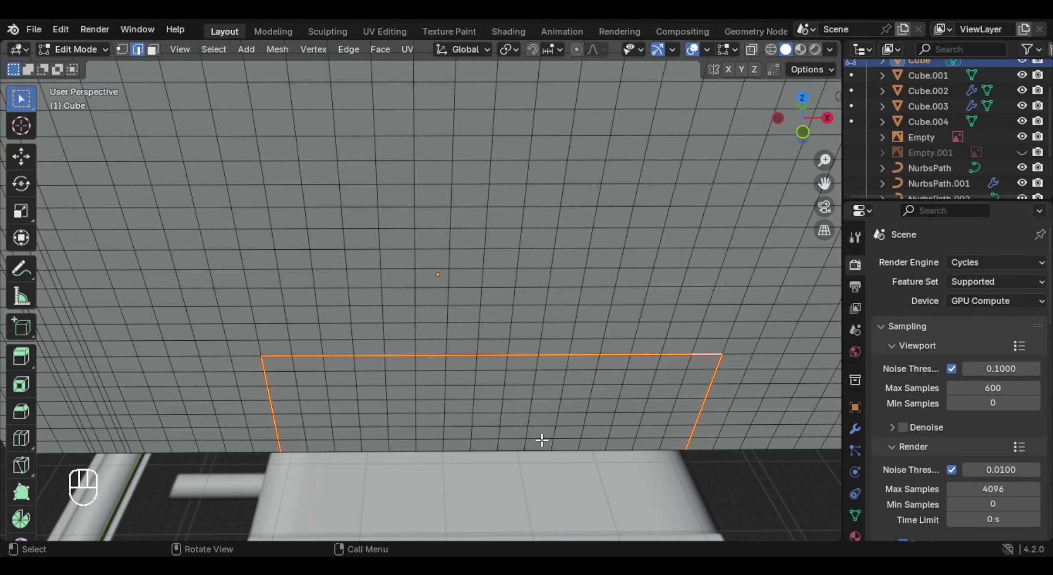
key("KP_1")
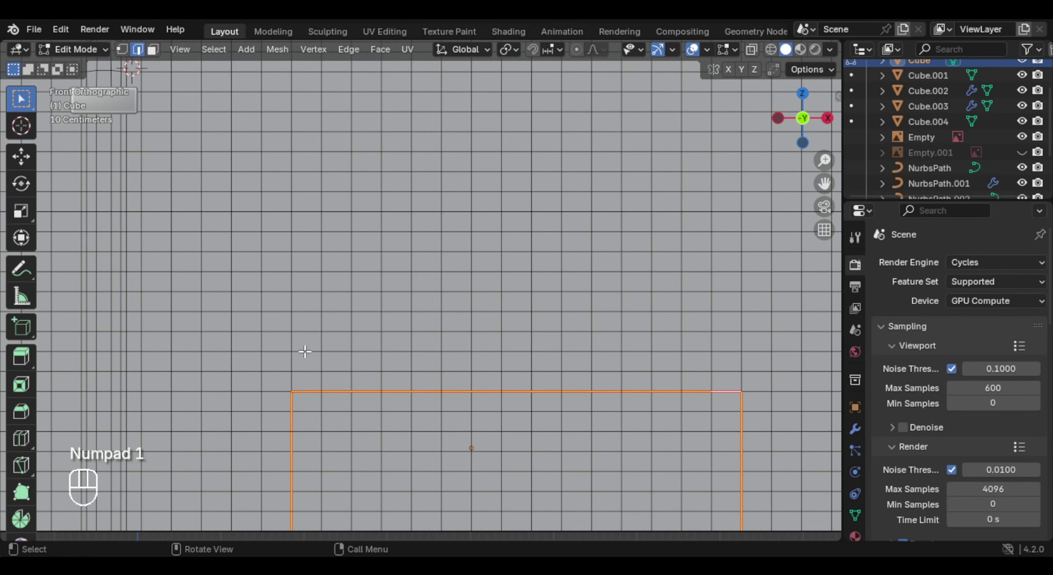
left_click(296, 347)
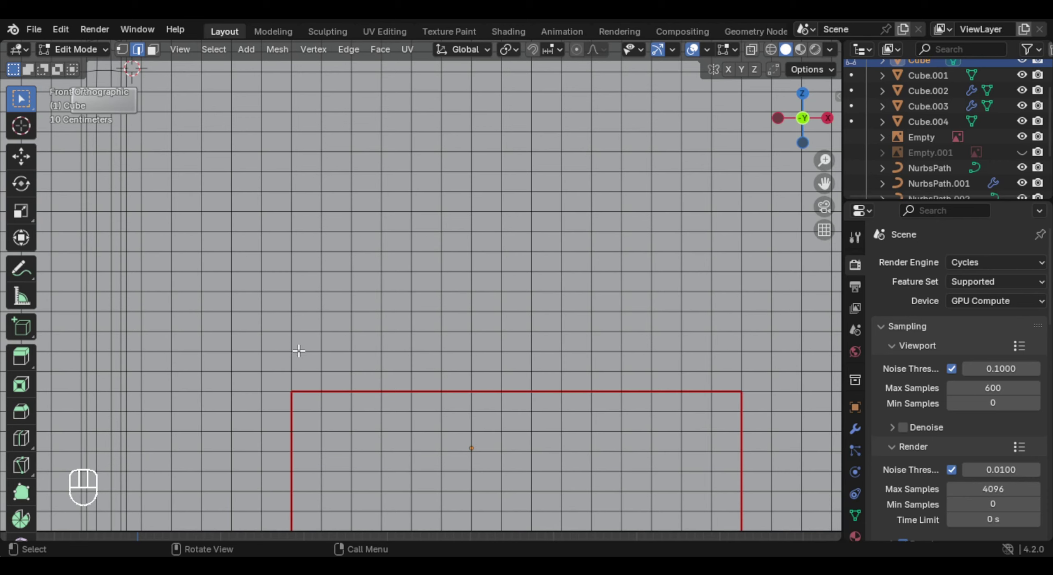
left_click(728, 352, "ctrl+shift")
key("ctrl+e")
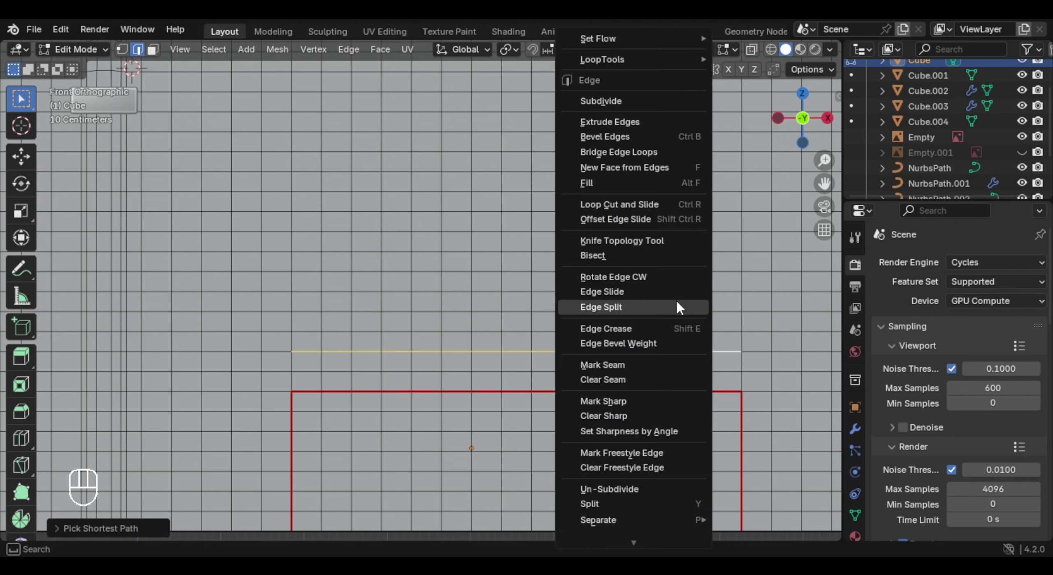
left_click(637, 368)
Step: Complete the upper rectangular seam outline and mark another seam one row above its bottom edge
left_click(283, 345)
middle_click_drag(361, 382, 432, 359, "shift")
scroll(441, 345, "up", 2)
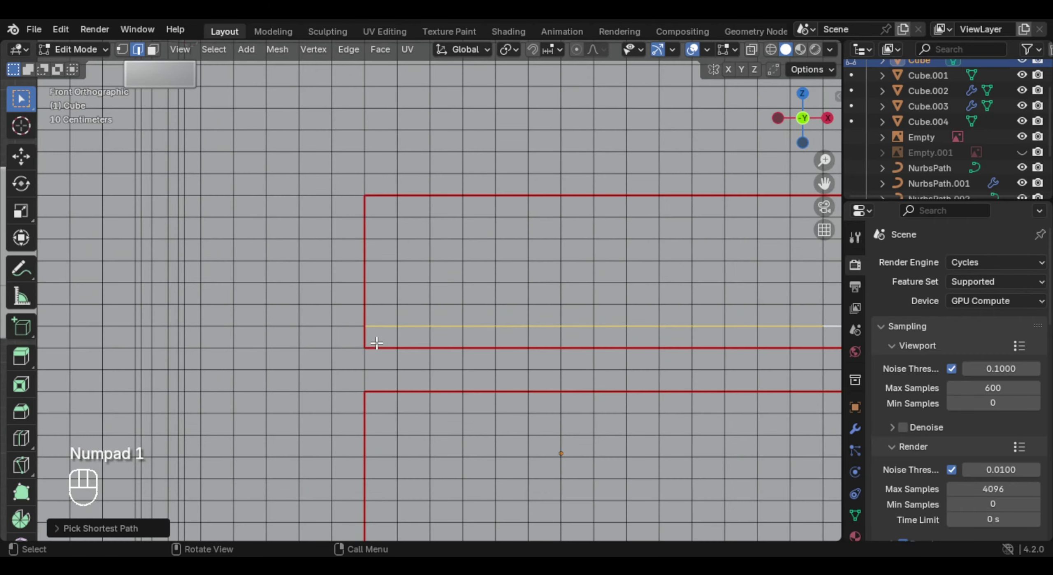
scroll(376, 344, "up", 1)
scroll(391, 378, "down", 2)
key("ctrl+e")
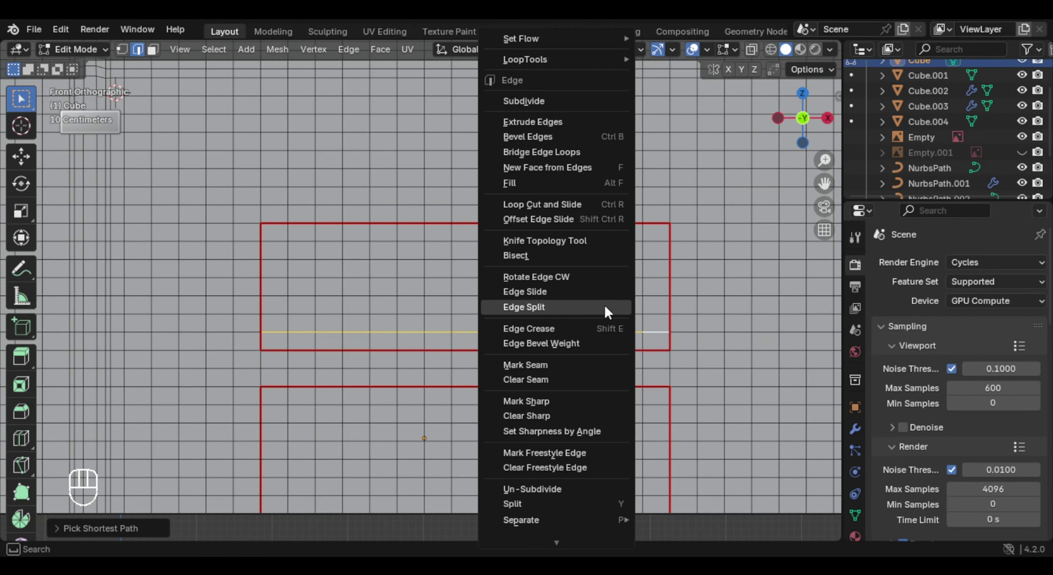
left_click(564, 365)
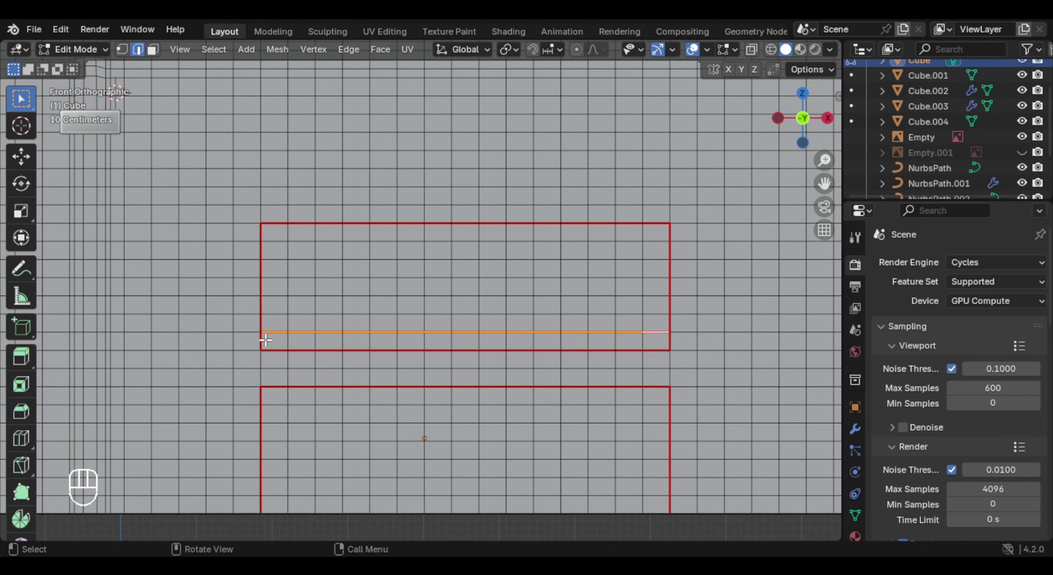
Step: Clear the seam from the upper rectangle's old bottom row and the short side edges joining it
left_click(657, 351, "ctrl+shift")
key("ctrl+e")
left_click(369, 382)
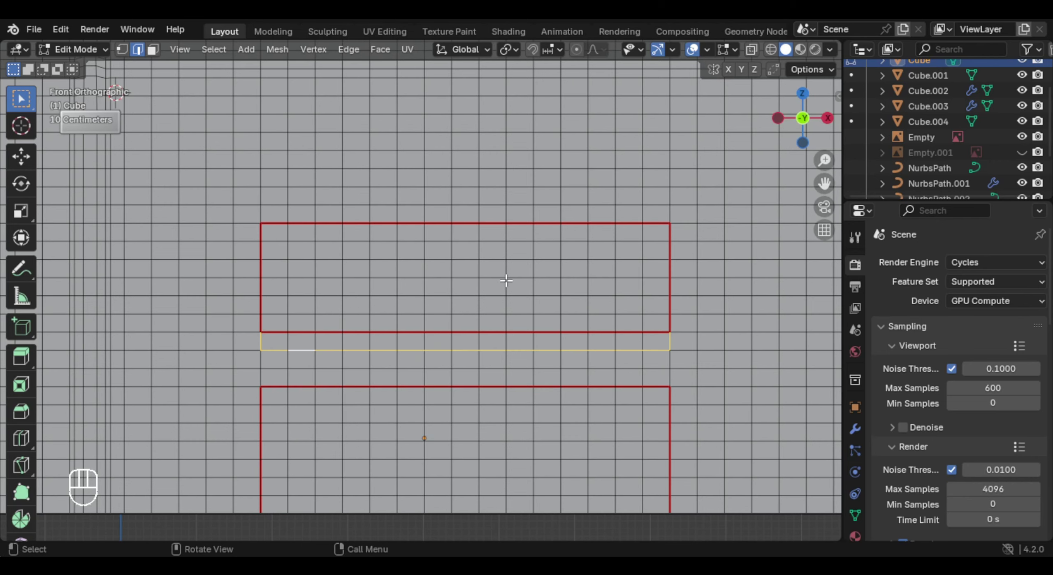
Step: Raise the upper seam rectangle's top by one row, marking the new outline and clearing the old top seam
middle_click_drag(501, 297, 362, 215, "shift")
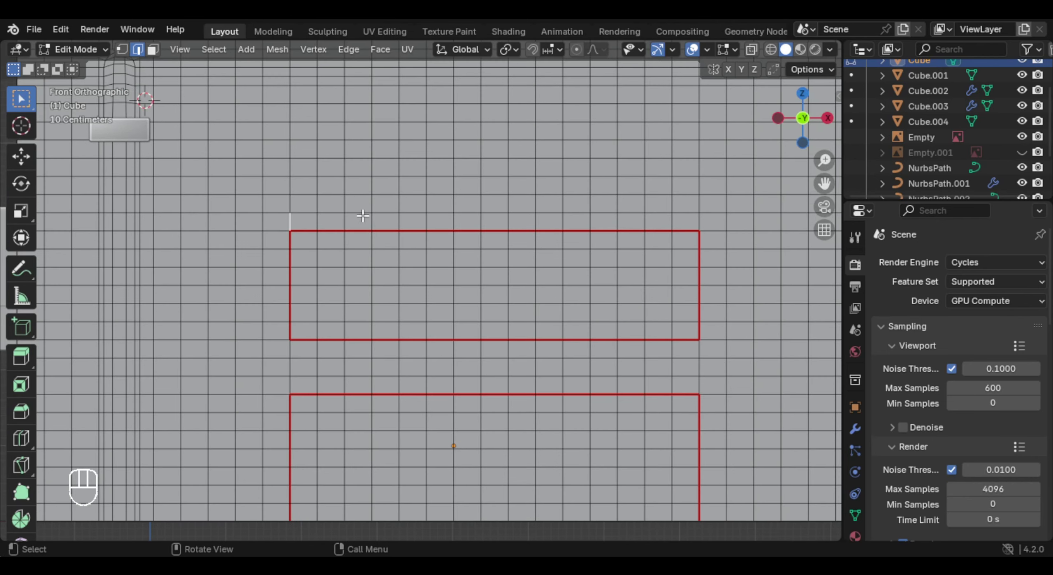
left_click(698, 224, "shift")
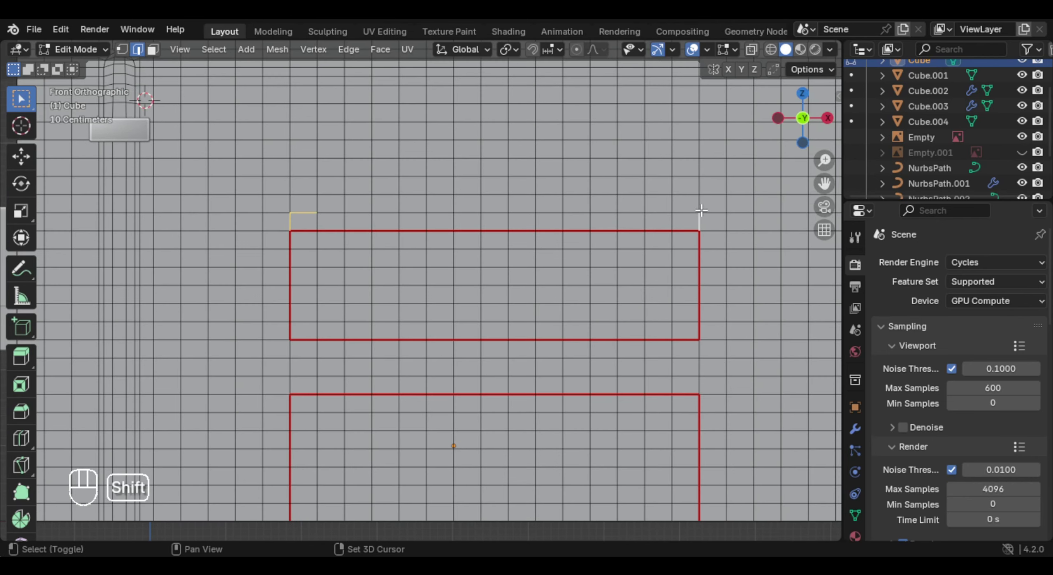
right_click(438, 313)
left_click(425, 360)
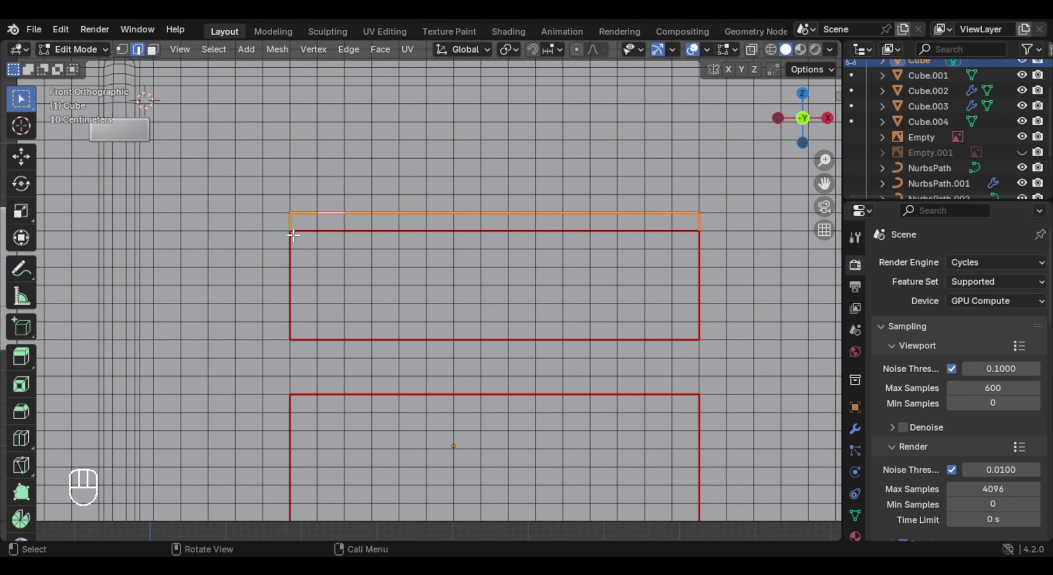
left_click(677, 230, "ctrl+shift")
right_click(677, 228)
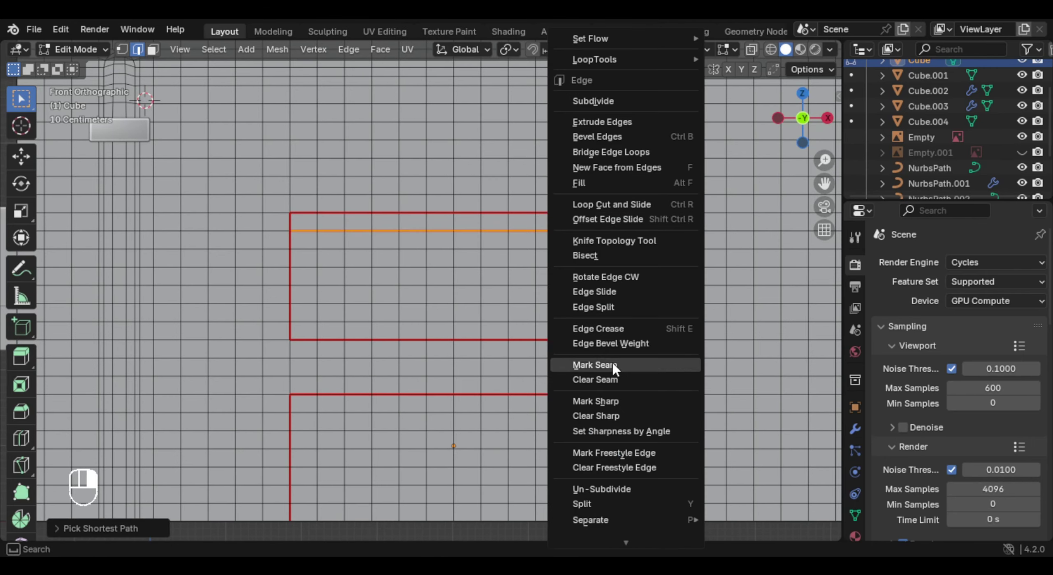
left_click(584, 380)
Step: Round the corners of both seam outlines with a two-segment vertex bevel of about 0.152 m
scroll(549, 283, "down", 4)
middle_click_drag(684, 418, 566, 280)
scroll(566, 280, "up", 1)
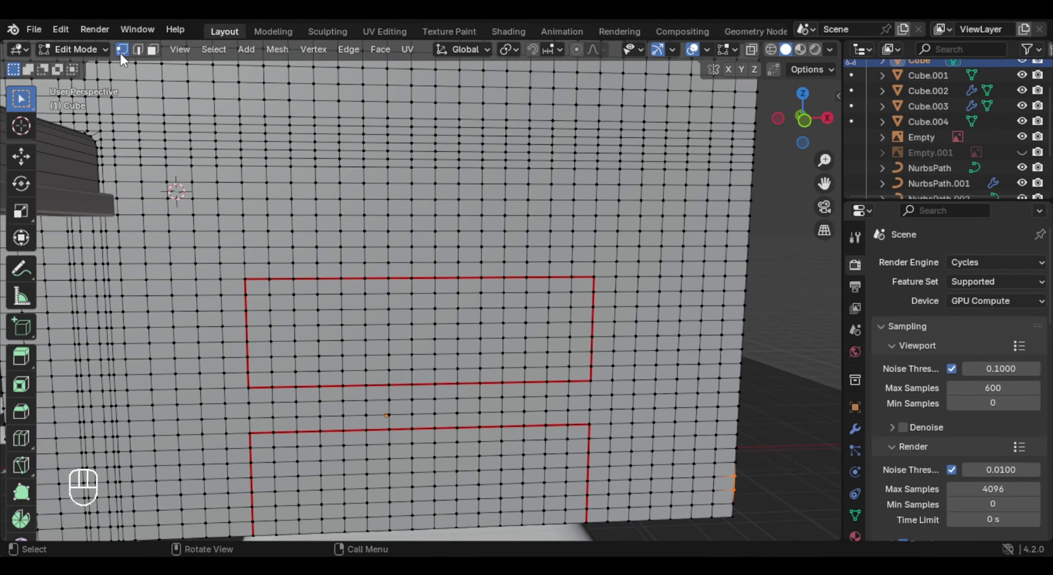
key("KP_1")
left_click(254, 249, "shift")
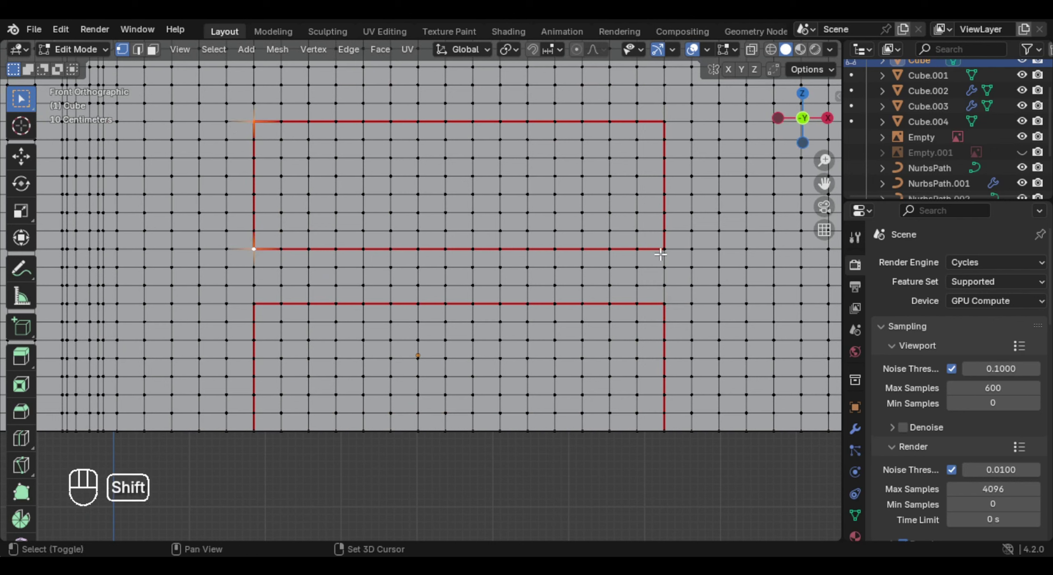
left_click(665, 121, "shift")
left_click(664, 304, "shift")
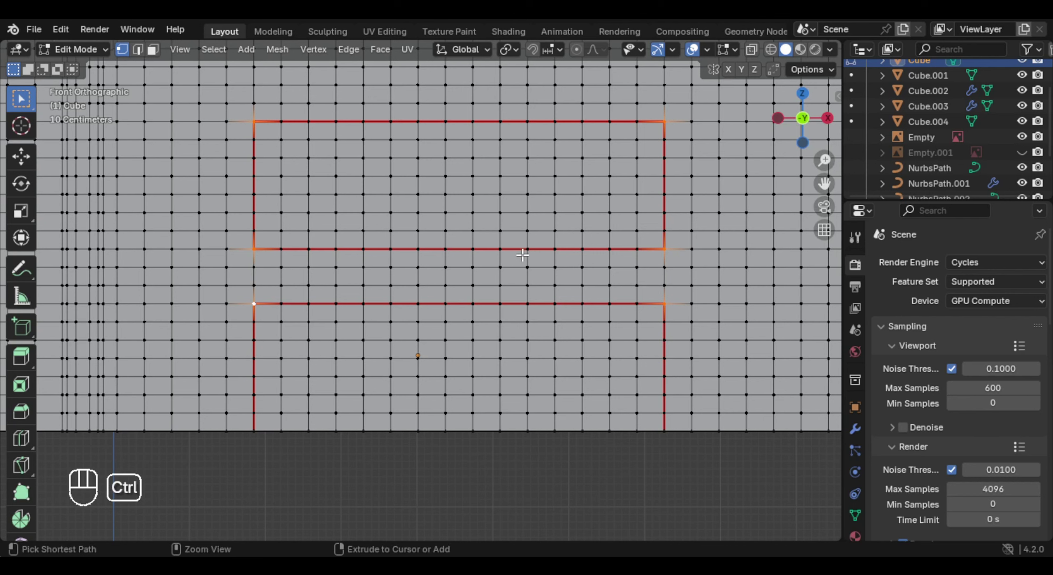
key("ctrl+b")
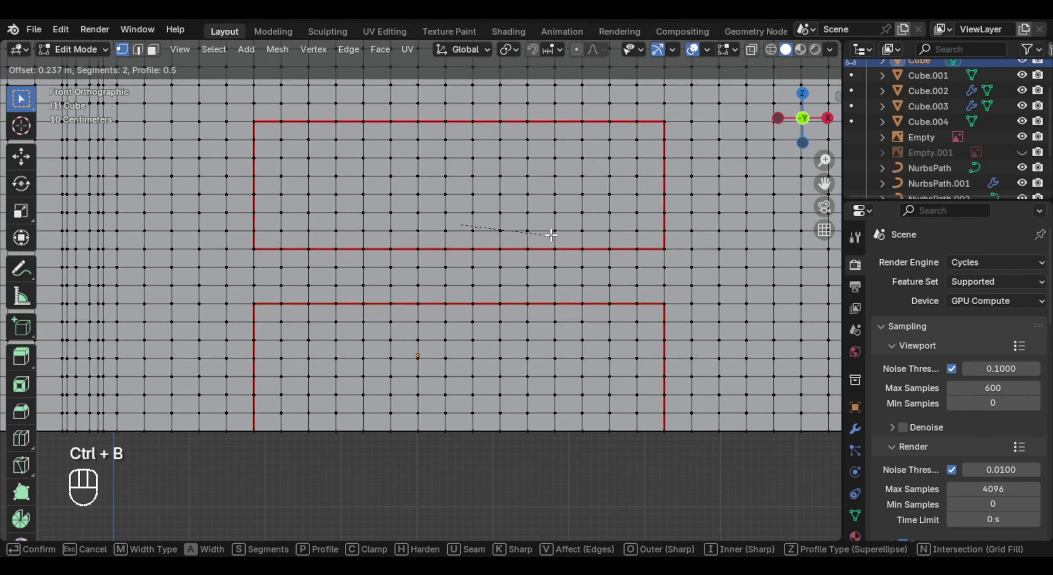
key("v")
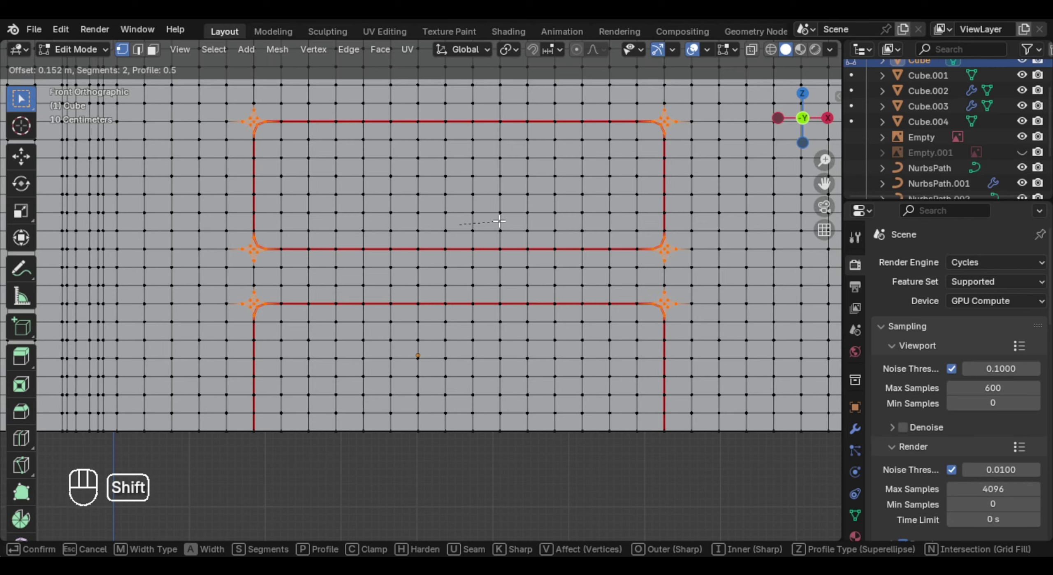
left_click(498, 222)
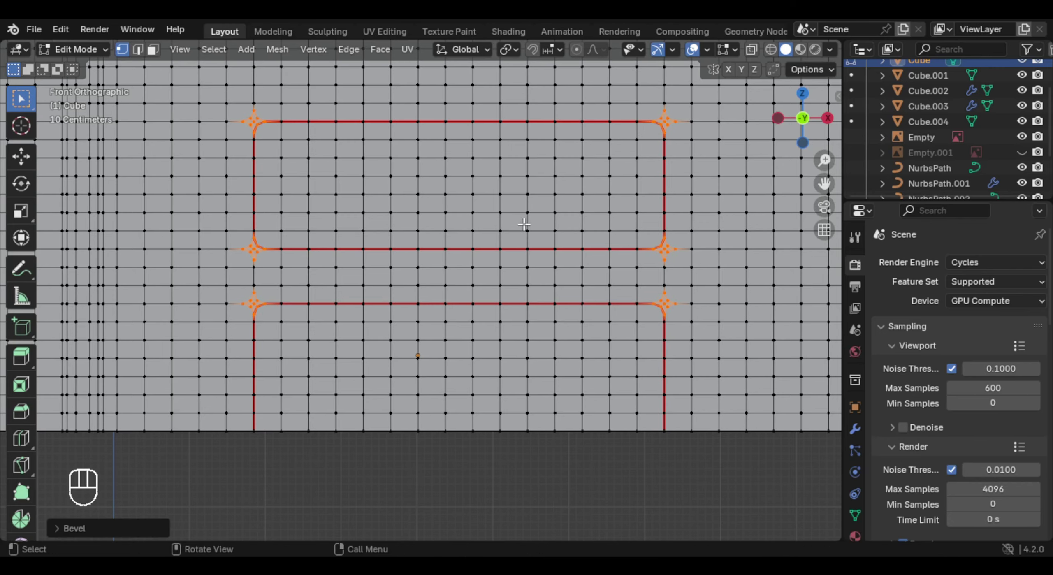
Step: Select the wall faces inside both rounded outlines and extrude them into deep recesses
middle_click_drag(526, 223, 532, 271)
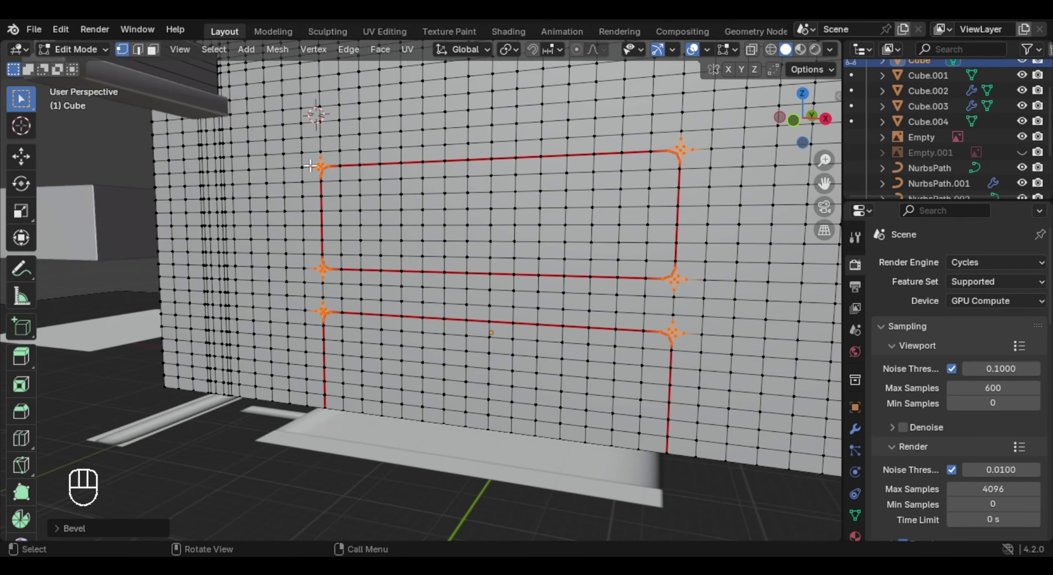
key("3")
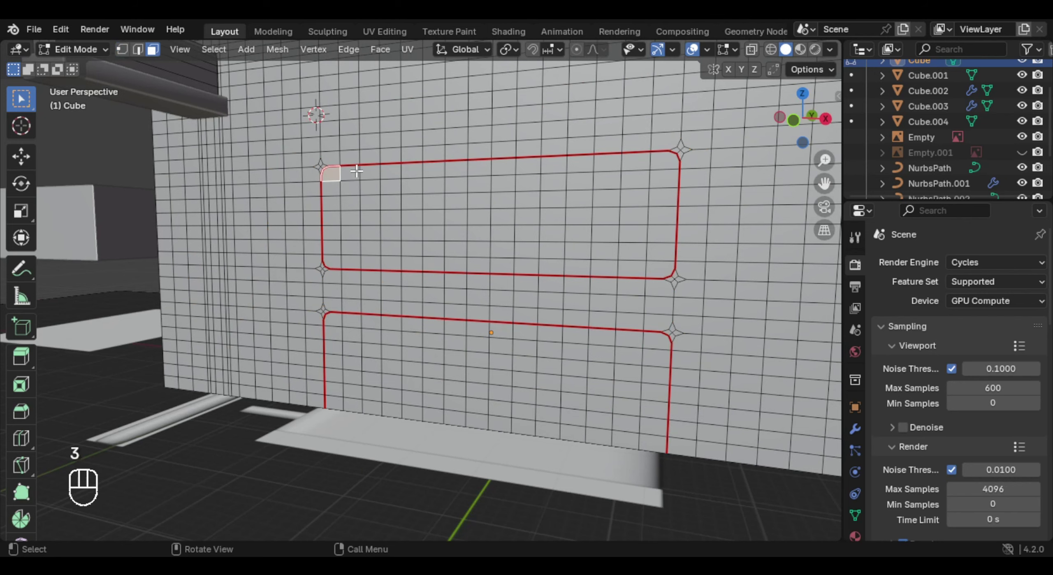
key("KP_1")
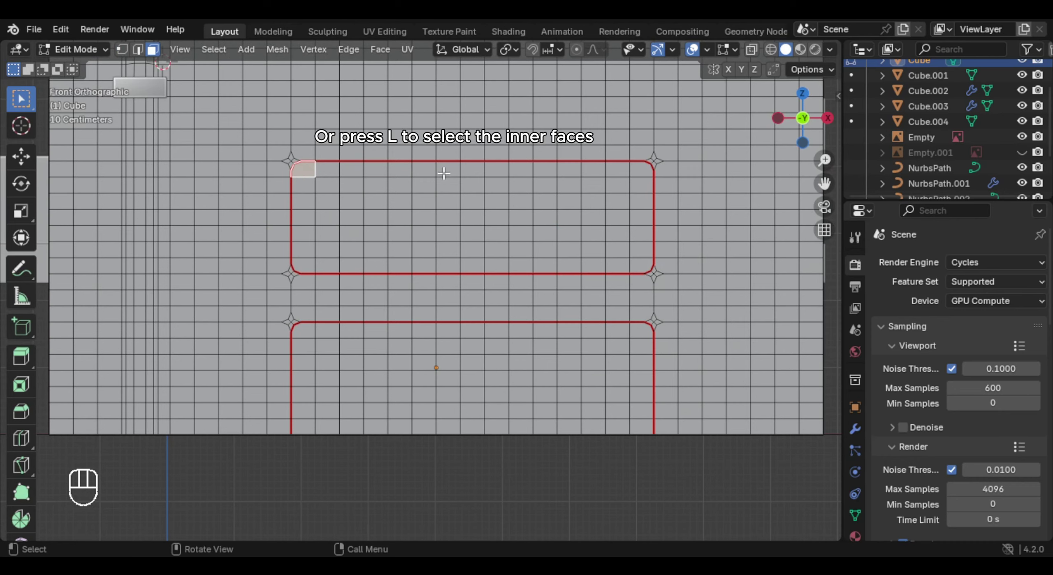
key("shift+ctrl")
left_click(641, 264, "ctrl+shift")
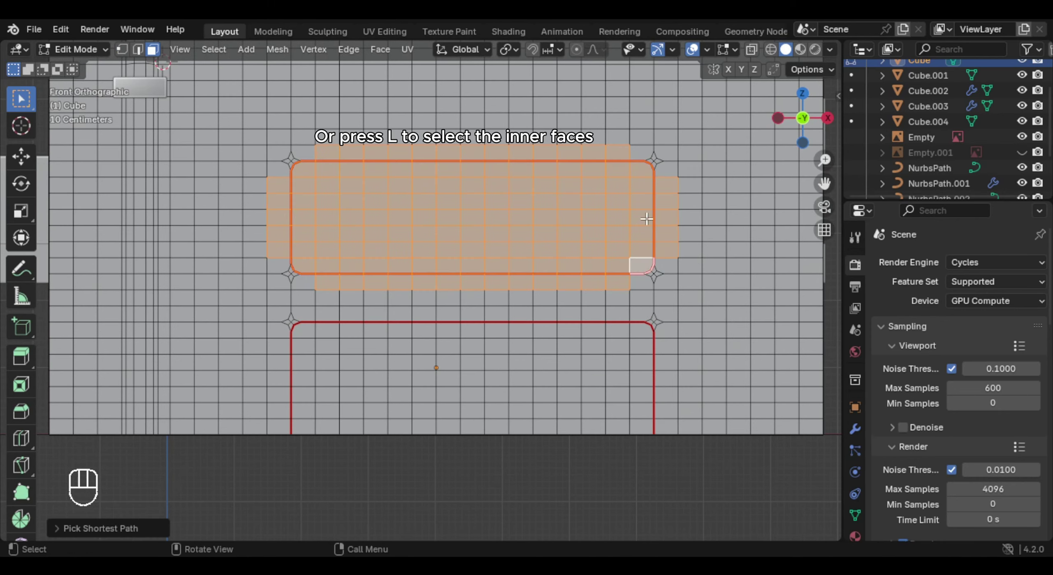
middle_click_drag(359, 121, 445, 329)
scroll(502, 257, "up", 2)
key("e")
left_click(515, 236)
key("g")
right_click(473, 286)
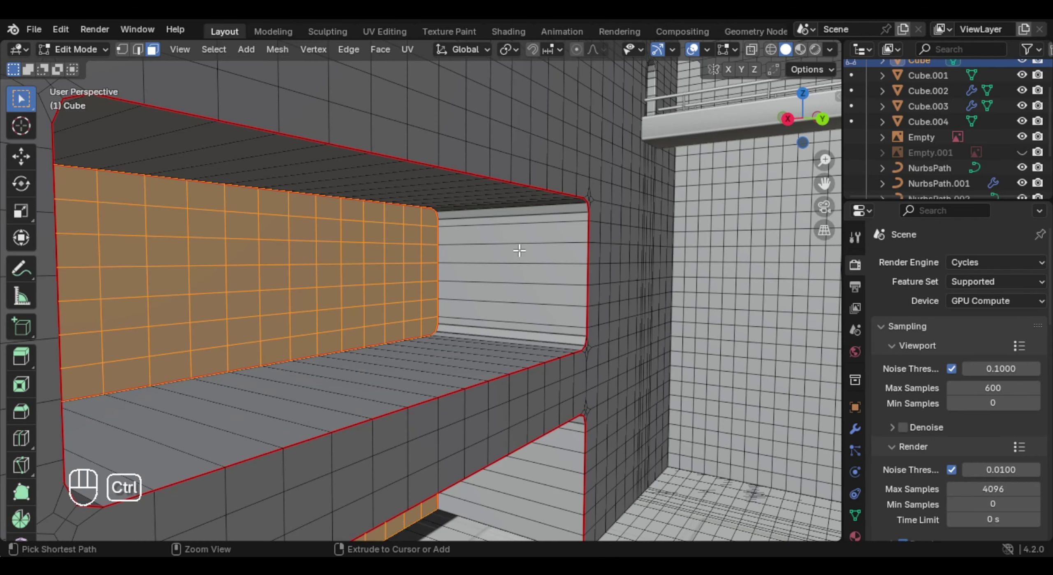
Step: Add a centred loop cut around the upper recess's inner sides and bevel it wide into two segments
key("ctrl+r")
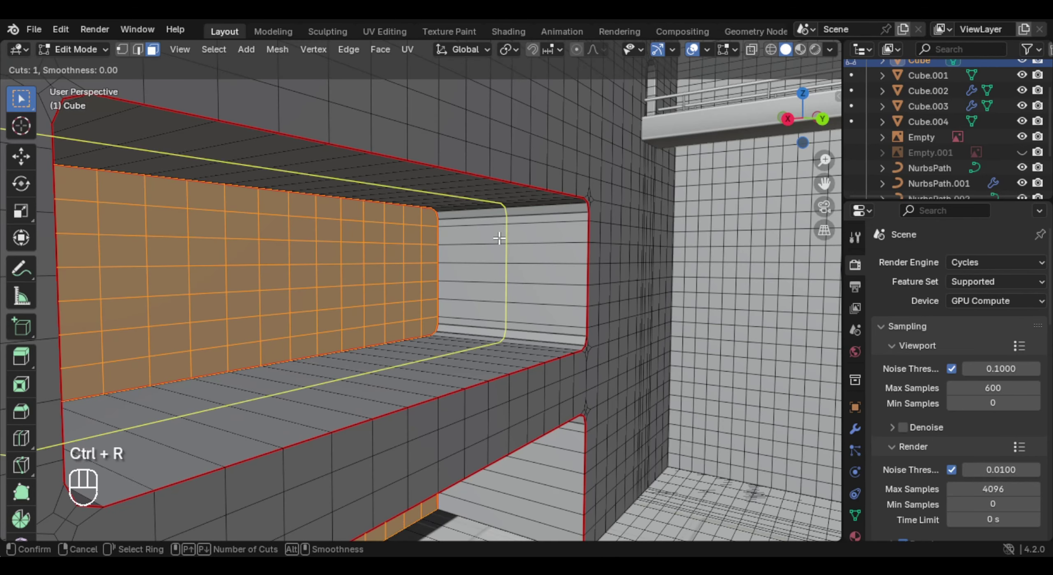
left_click(499, 238)
right_click(498, 235)
key("ctrl+b")
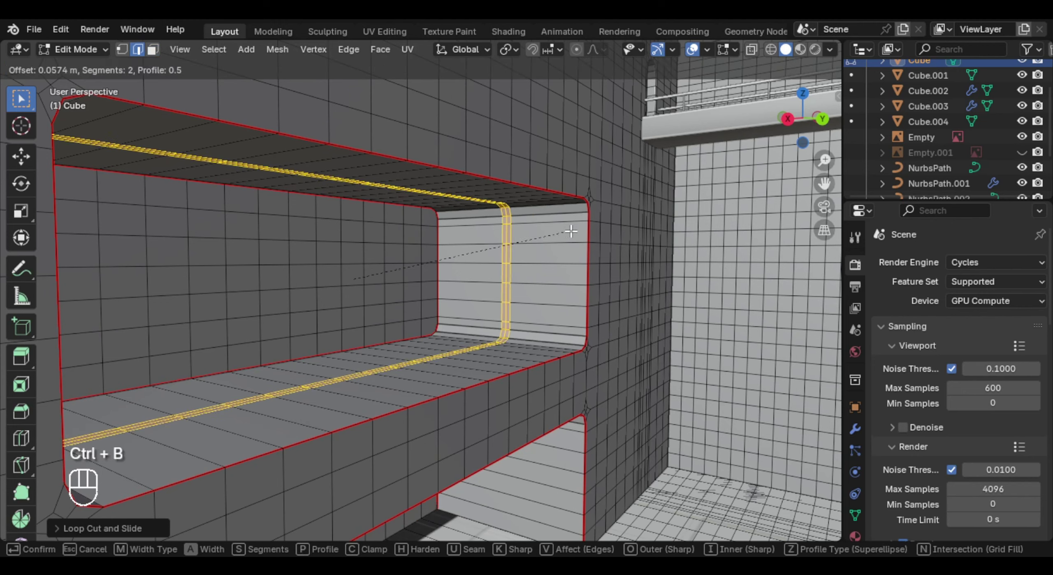
left_click(559, 369)
Step: Add a centred loop cut around the lower recess's inner sides and bevel it wide like the upper one
middle_click_drag(559, 369, 555, 291, "shift")
key("ctrl+r")
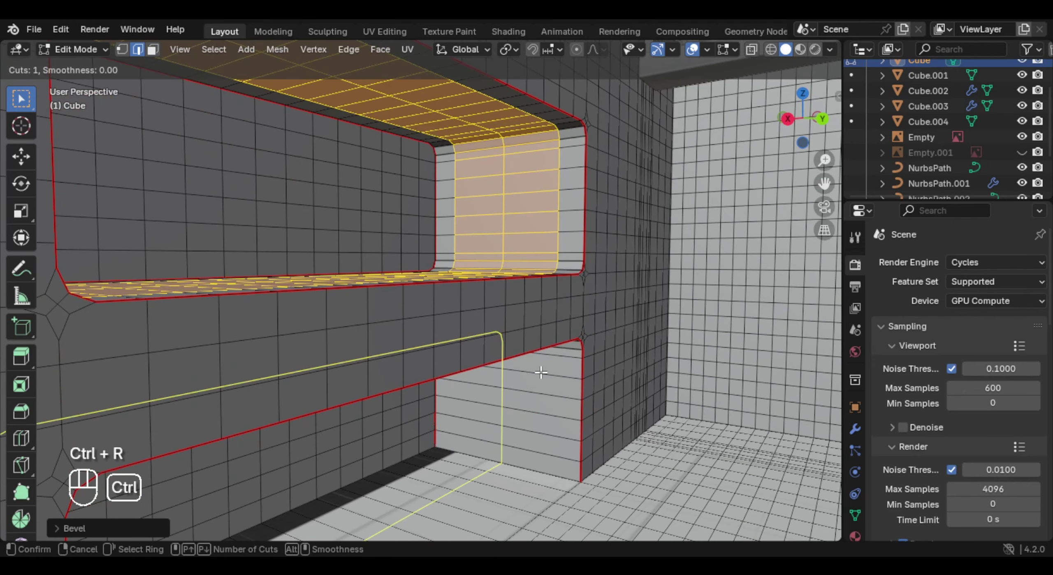
left_click(540, 371)
right_click(540, 372)
key("ctrl+b")
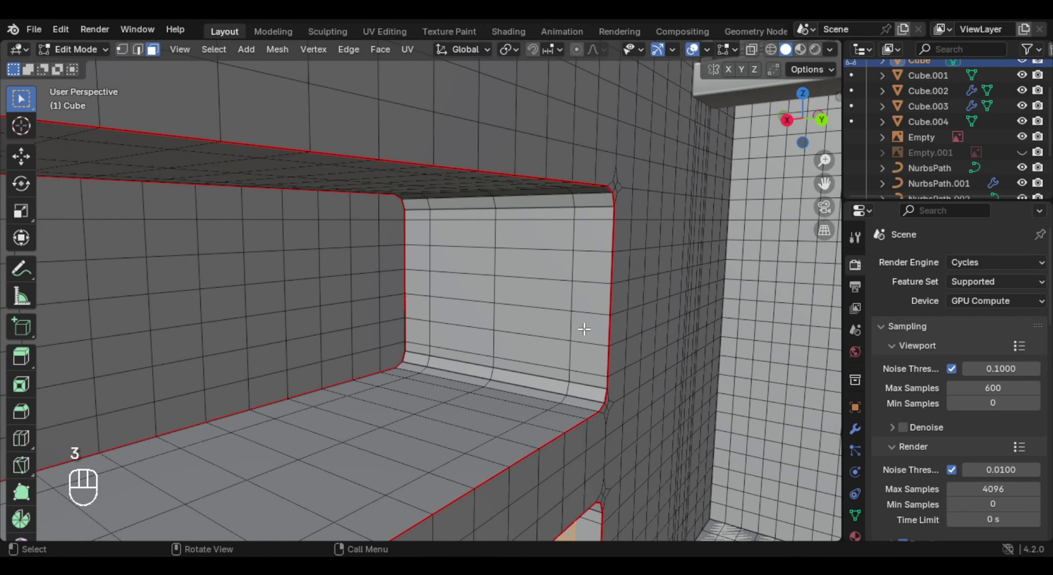
Step: Select the loop of faces along the upper recess's front rim and extrude it along normals
left_click(585, 341, "alt")
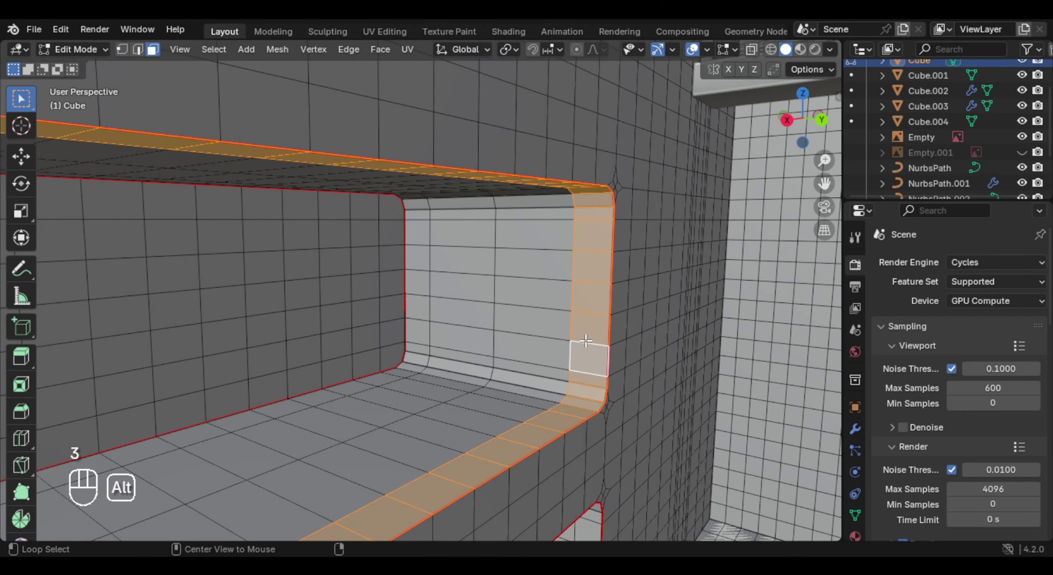
left_click(599, 357)
left_click(593, 343, "alt")
middle_click_drag(594, 343, 653, 324)
key("alt+e")
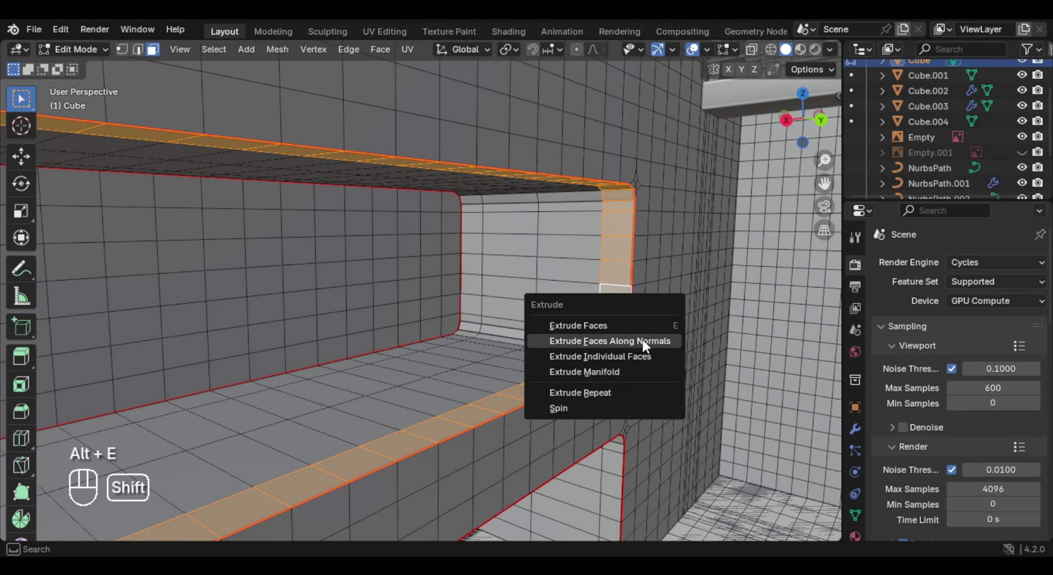
left_click(644, 347)
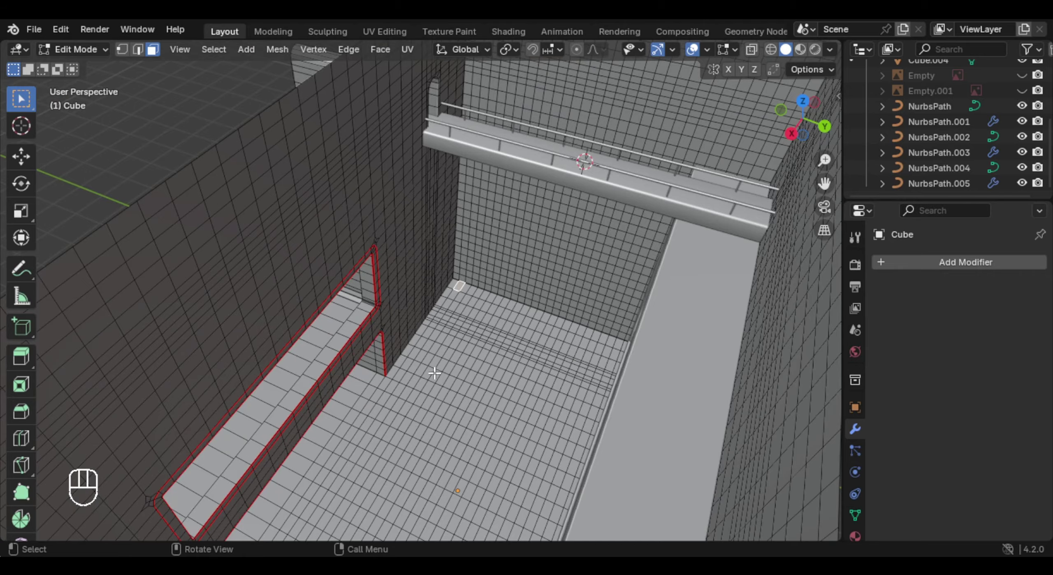
middle_click_drag(435, 373, 502, 314)
scroll(491, 373, "up", 7)
left_click(536, 237)
middle_click_drag(370, 357, 473, 348, "shift")
mouse_move(411, 296)
middle_mouse_down("shift")
mouse_move(451, 324)
mouse_move(410, 293)
middle_mouse_up("shift")
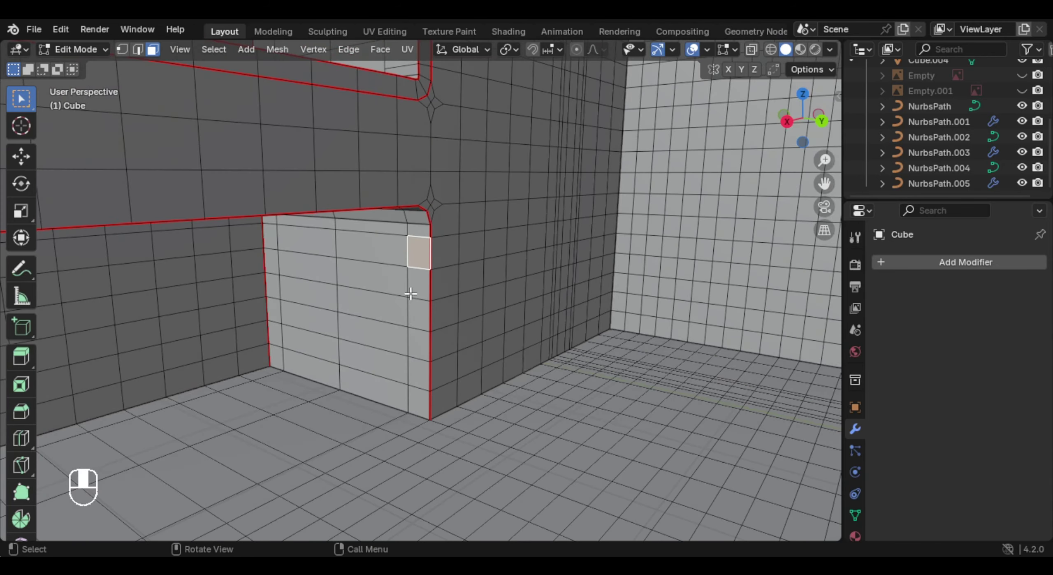
middle_click_drag(461, 340, 526, 260, "shift")
scroll(529, 263, "up", 6)
middle_click_drag(584, 380, 499, 364, "shift")
scroll(515, 364, "down", 2)
scroll(501, 359, "down", 9)
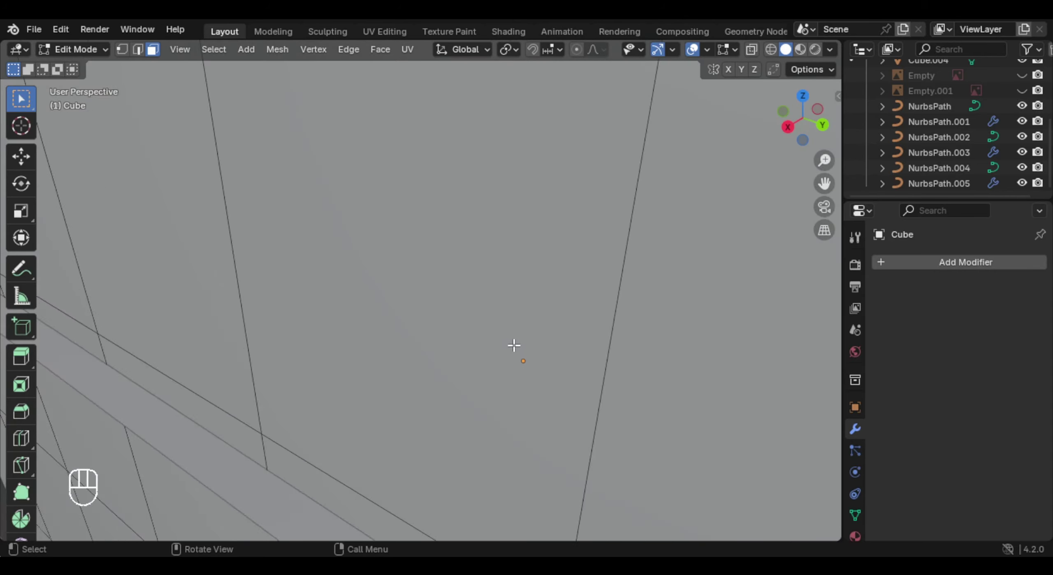
scroll(518, 341, "down", 2)
Step: Select all the building's floor faces from below, including those under the lower recess, and separate them into a new object
key("ctrl+KP_7")
scroll(535, 366, "down", 4)
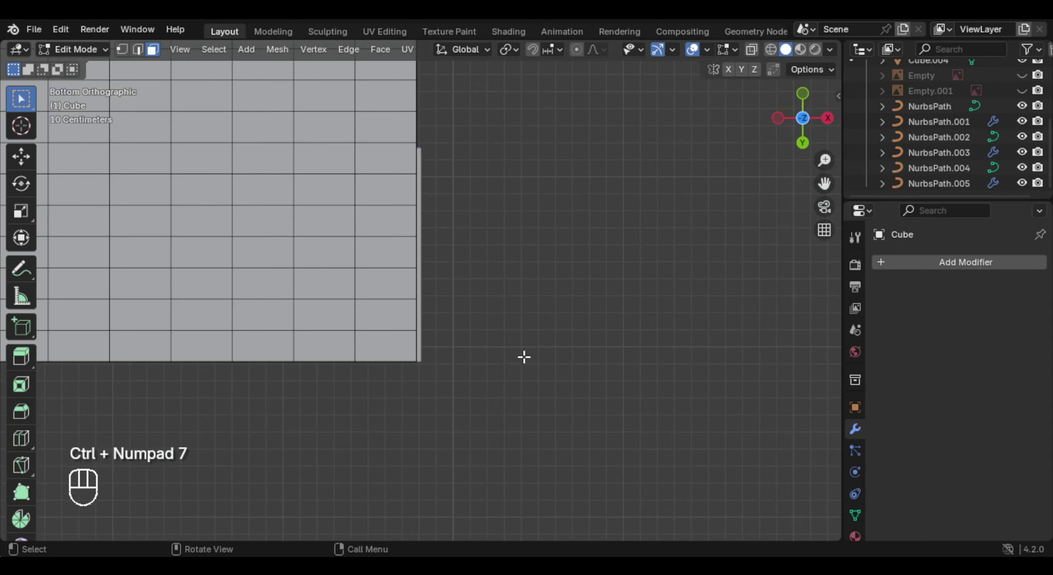
scroll(505, 354, "down", 1)
middle_click_drag(403, 348, 646, 407, "shift")
scroll(609, 395, "down", 3)
middle_click_drag(466, 340, 620, 404, "shift")
scroll(609, 399, "down", 2)
middle_click_drag(526, 382, 704, 437, "shift")
scroll(658, 411, "down", 2)
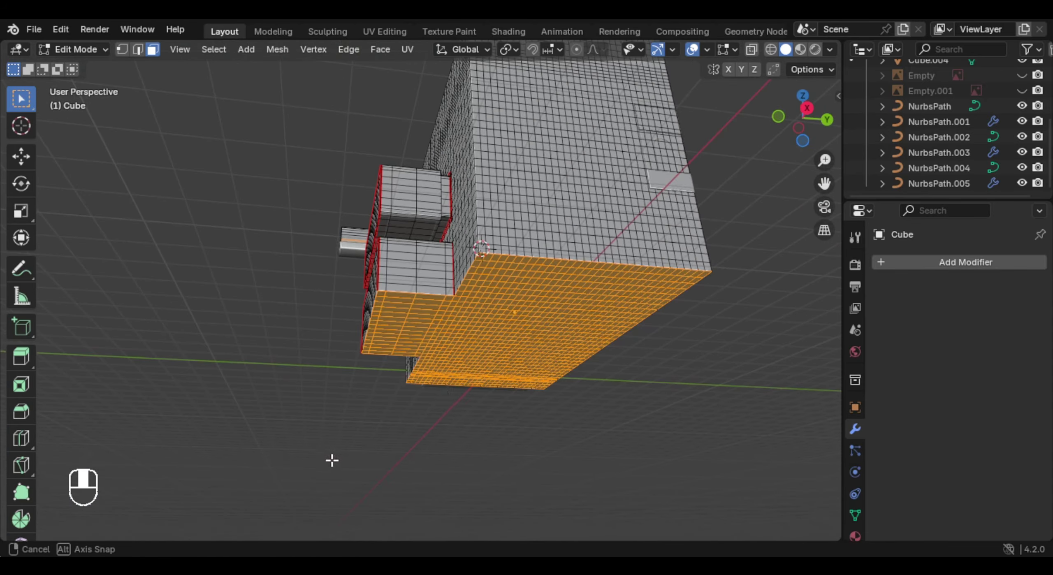
key("g")
right_click(460, 428)
middle_click_drag(584, 345, 575, 382)
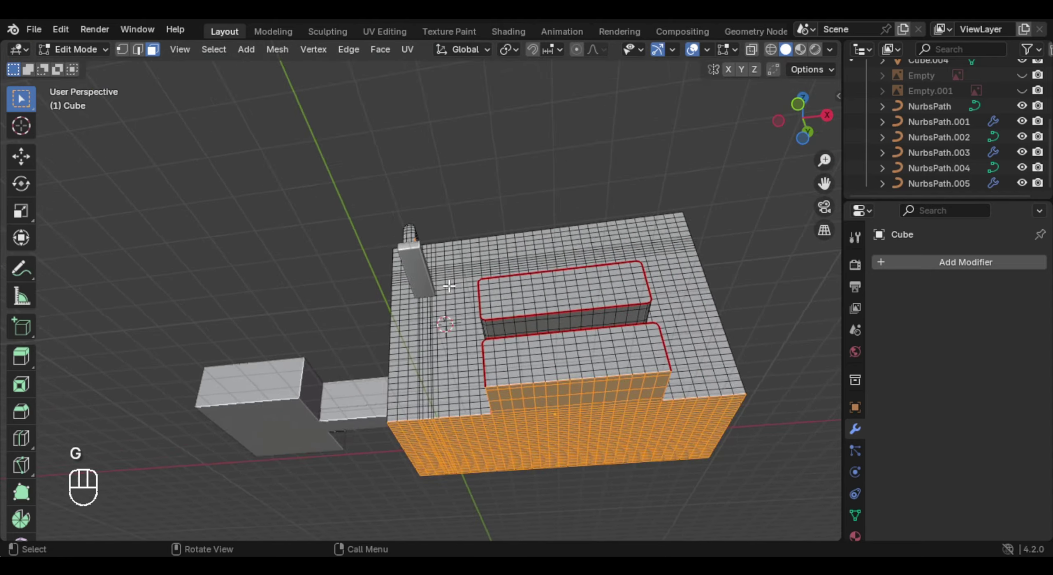
middle_click_drag(535, 329, 555, 362)
middle_click_drag(452, 288, 506, 313, "shift")
scroll(444, 271, "up", 3)
left_click(428, 263)
middle_click_drag(424, 267, 533, 235)
key("alt+z")
key("p")
key("p")
left_click(516, 268)
scroll(476, 234, "up", 5)
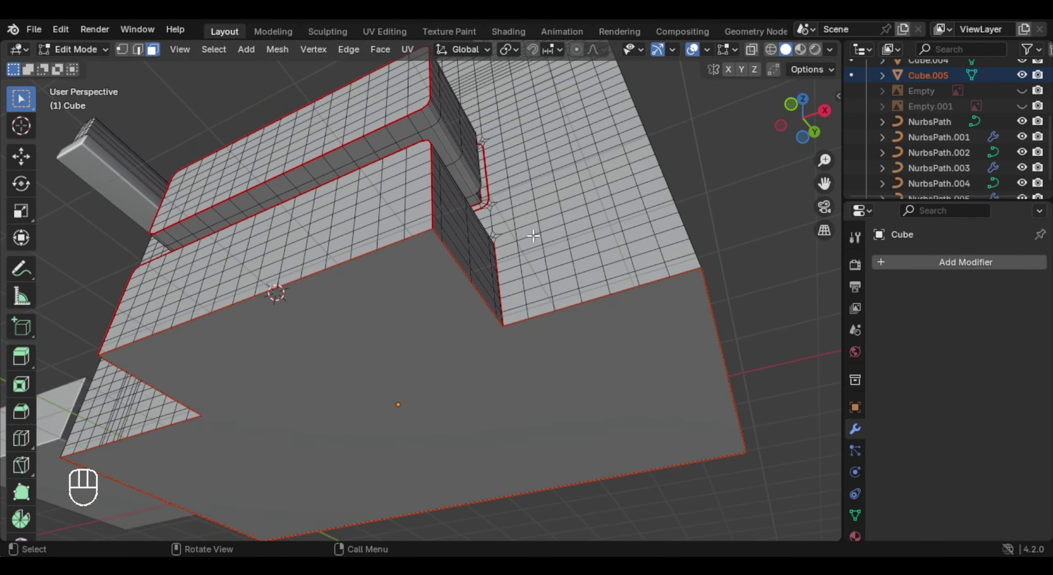
Step: Switch to Object Mode and rename the separated floor object to GROUND
key("Tab")
left_click(495, 351)
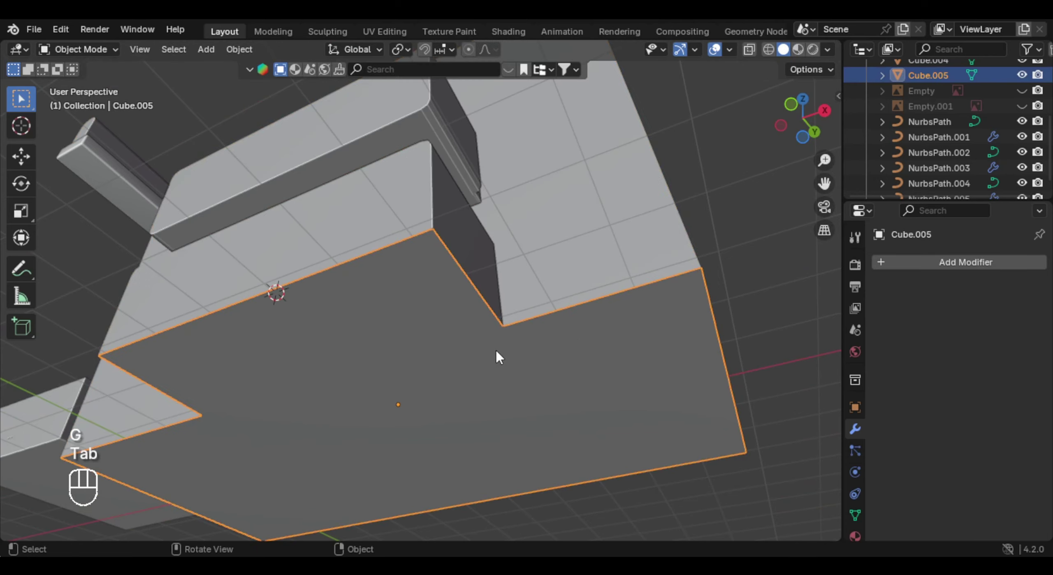
key("g")
left_click(472, 322)
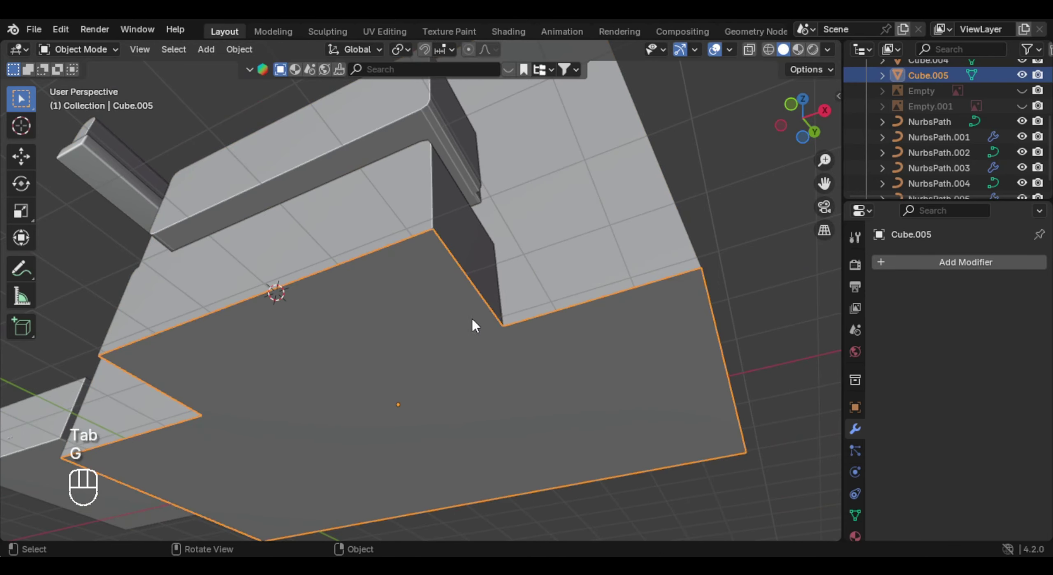
middle_click_drag(472, 322, 726, 195)
double_click(918, 76)
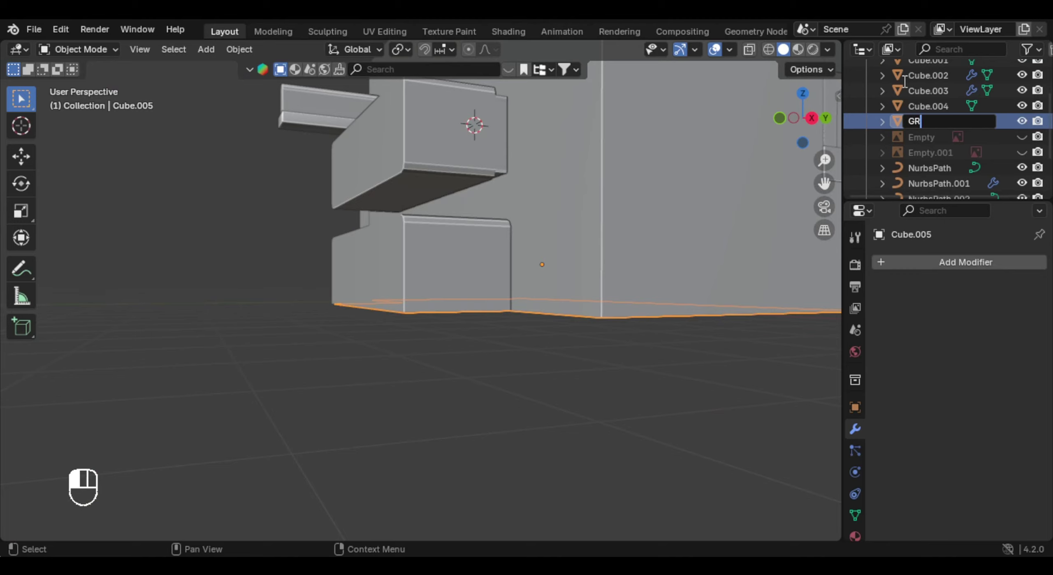
type("GROUND")
key("Return")
Step: Select the main building object and enter Edit Mode at the lower recess
middle_click_drag(695, 156, 535, 238)
left_click(536, 235)
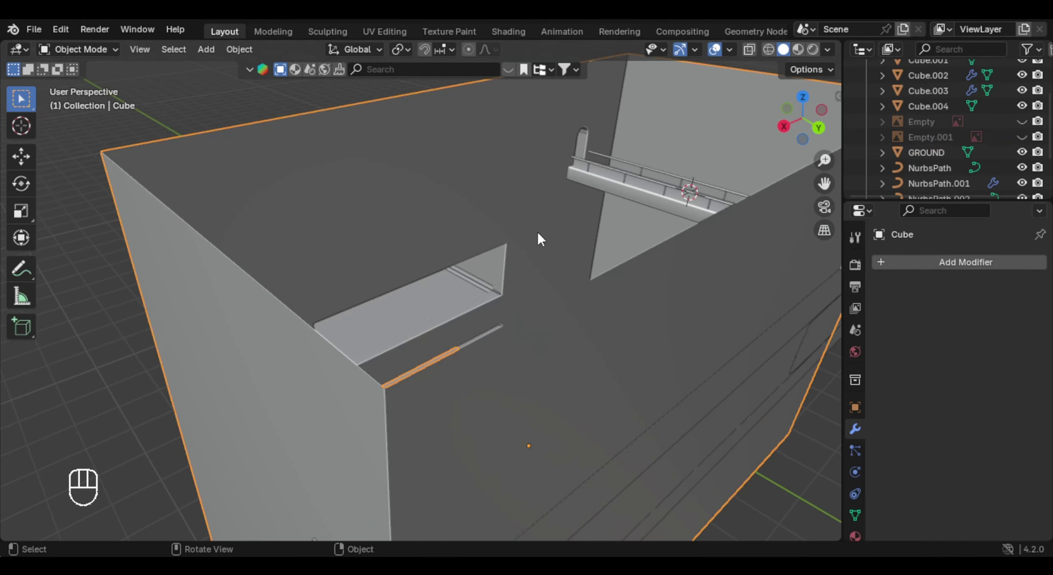
key("Tab")
scroll(533, 284, "up", 4)
middle_click_drag(605, 350, 504, 327, "shift")
scroll(547, 344, "up", 3)
middle_click_drag(504, 327, 341, 198)
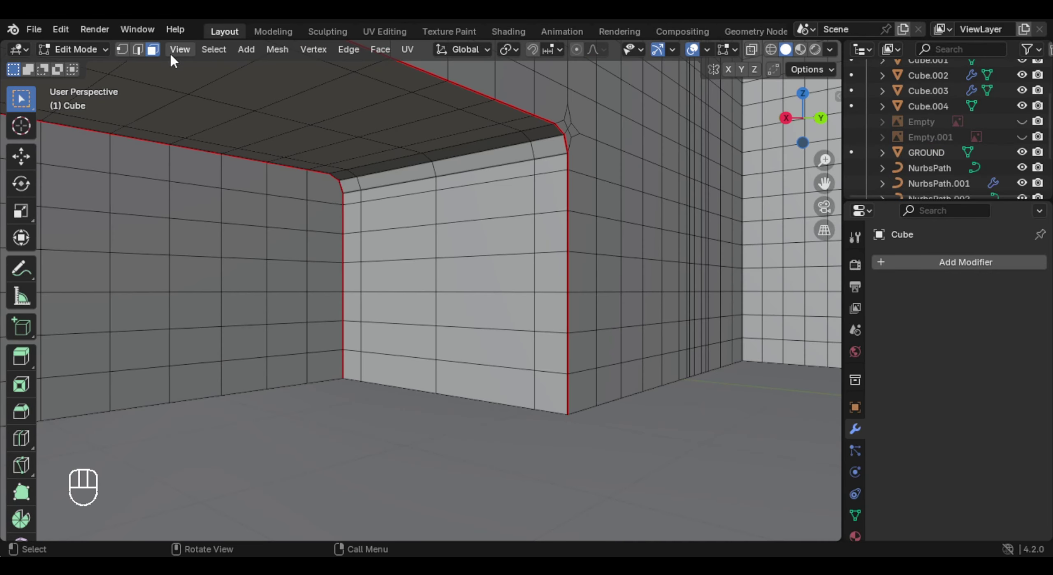
Step: Select the strip of faces along the lower recess's front rim and extrude it along normals by about -0.135 m
left_click(541, 398)
middle_click_drag(541, 398, 597, 329, "shift")
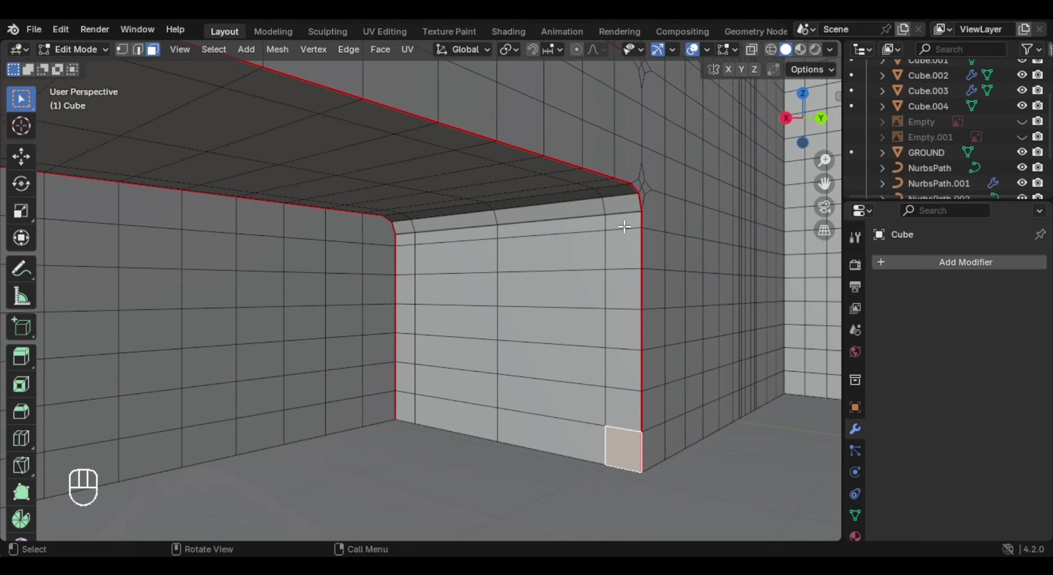
left_click(619, 219, "ctrl+shift")
left_click(616, 196, "shift")
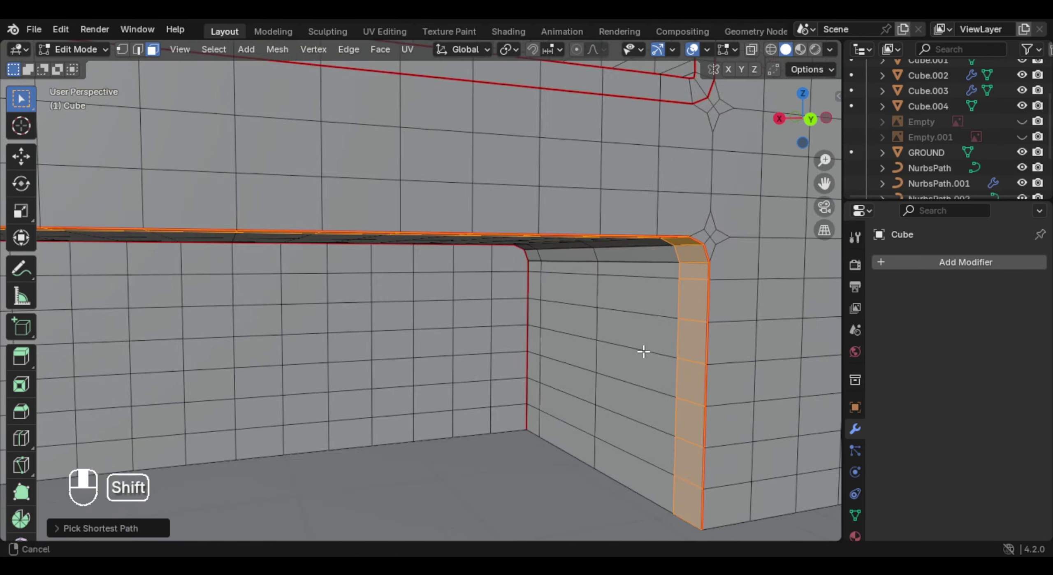
scroll(658, 324, "down", 2)
middle_click_drag(644, 350, 691, 326, "shift")
middle_click_drag(691, 326, 700, 318)
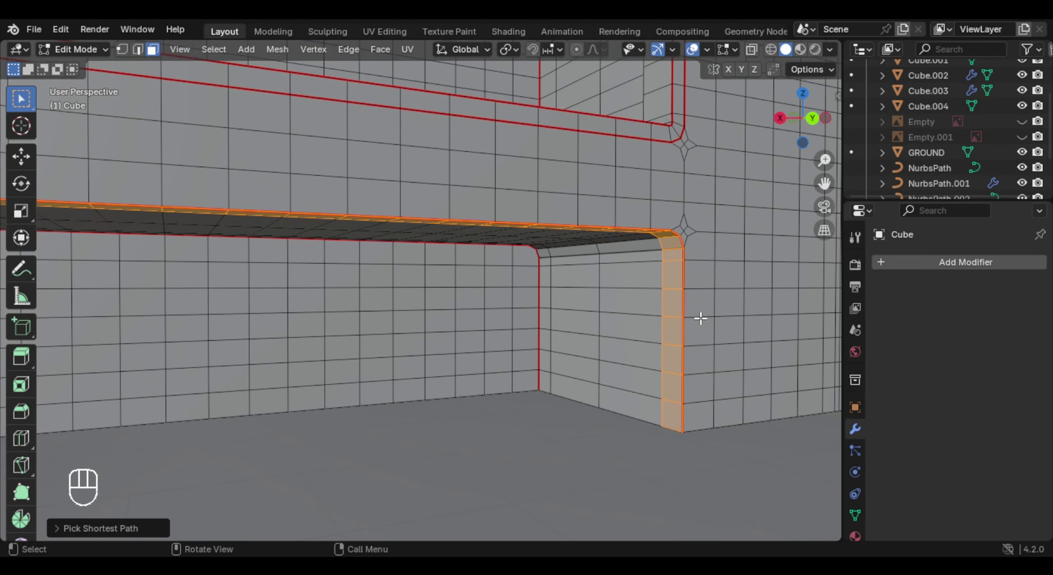
key("alt+e")
left_click(745, 283)
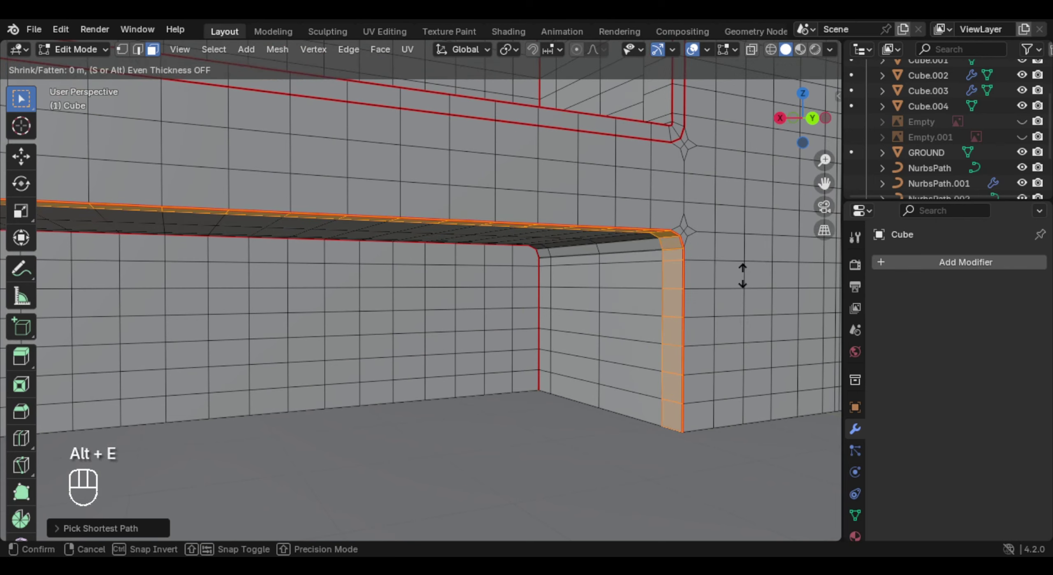
key("shift")
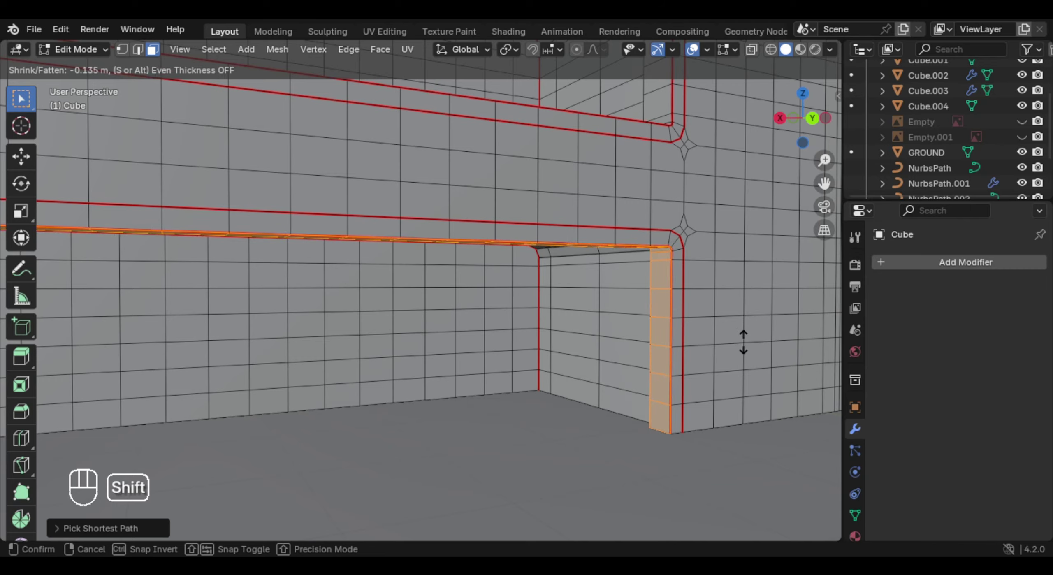
left_click(744, 344)
scroll(707, 324, "up", 6)
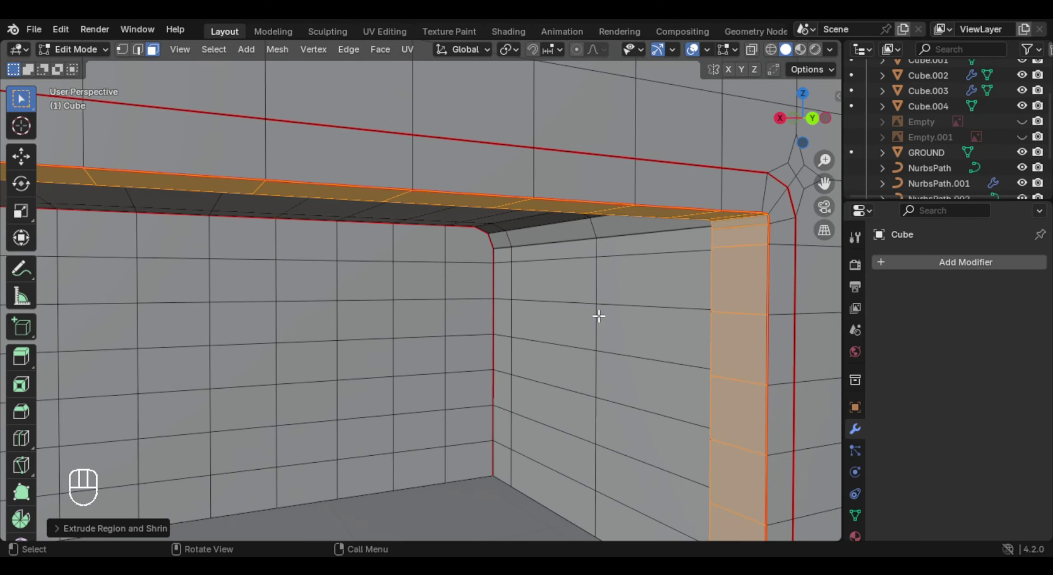
Step: Switch to Object Mode and add a Bevel modifier with 2 segments to the main building object
middle_click_drag(413, 356, 522, 393)
scroll(527, 251, "down", 2)
key("Tab")
scroll(523, 393, "down", 5)
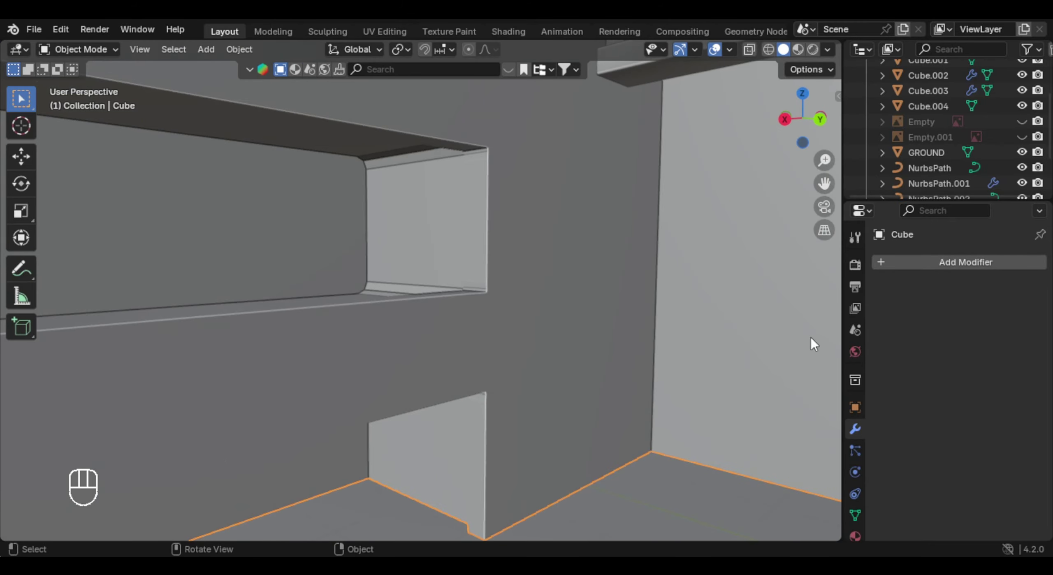
left_click(930, 262)
left_click(925, 263)
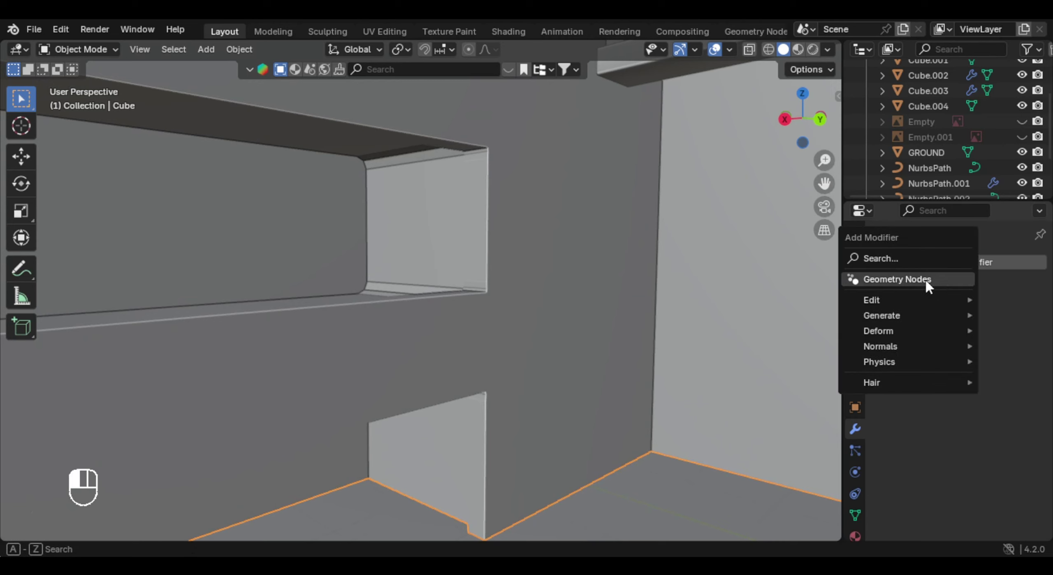
type("bev")
key("Return")
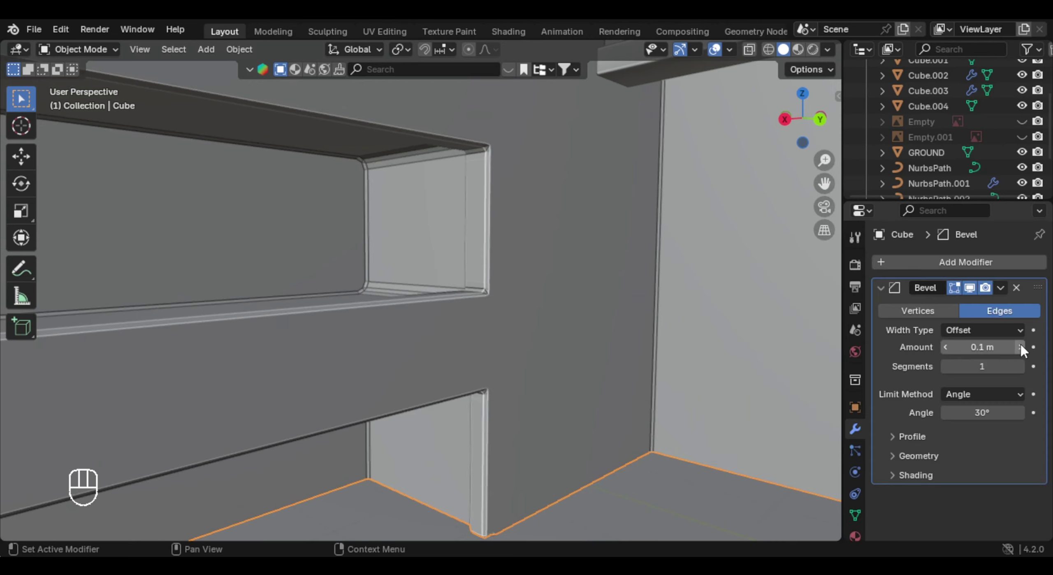
left_click(1015, 367)
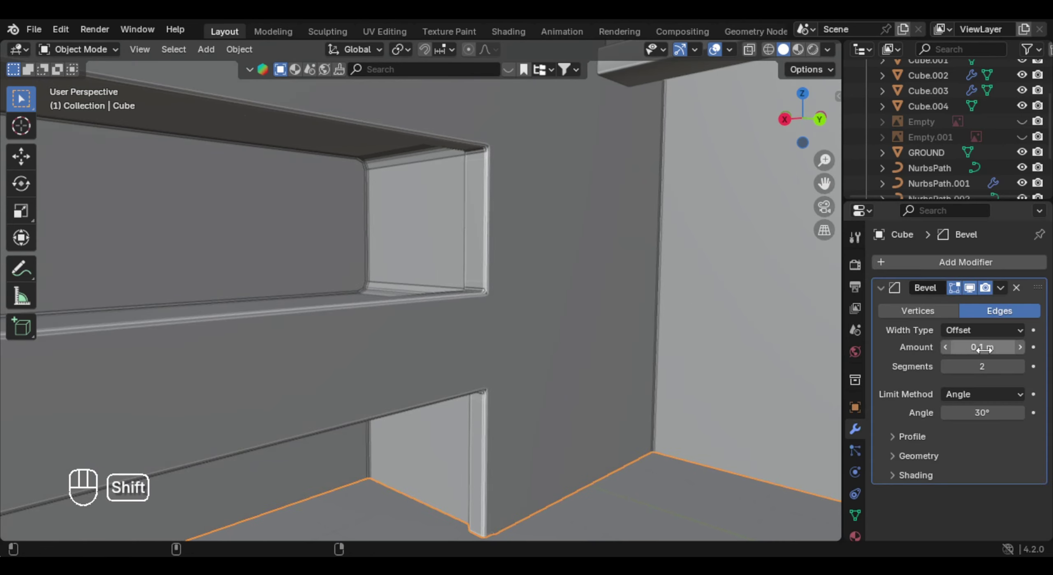
Step: Set the building's bevel amount to 0.015 m, checking the edges of the arched tunnel opening
left_click_drag(982, 347, 942, 347, "shift")
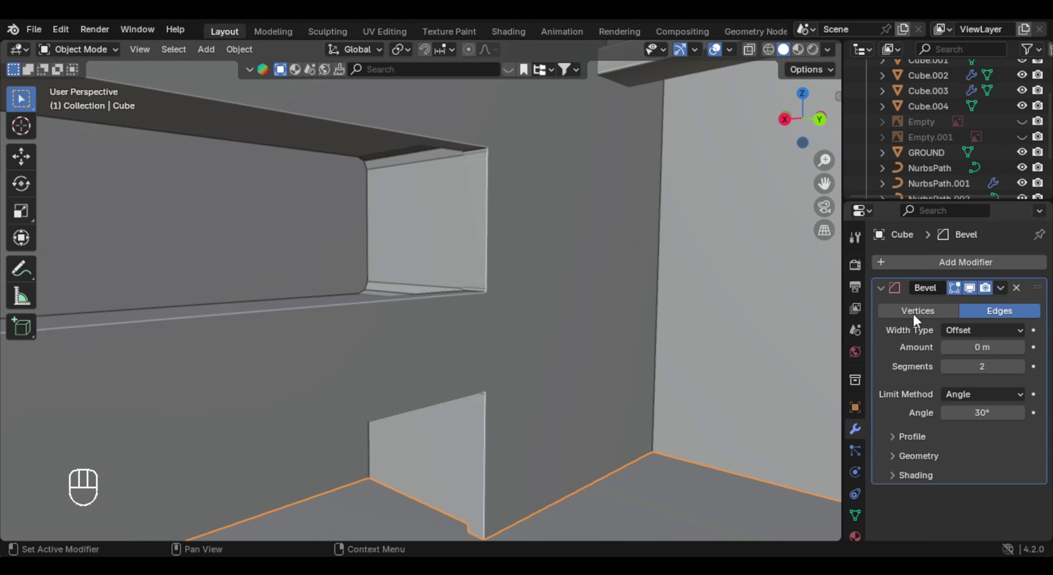
middle_click_drag(617, 99, 550, 276, "shift")
scroll(563, 274, "up", 3)
scroll(580, 279, "up", 8)
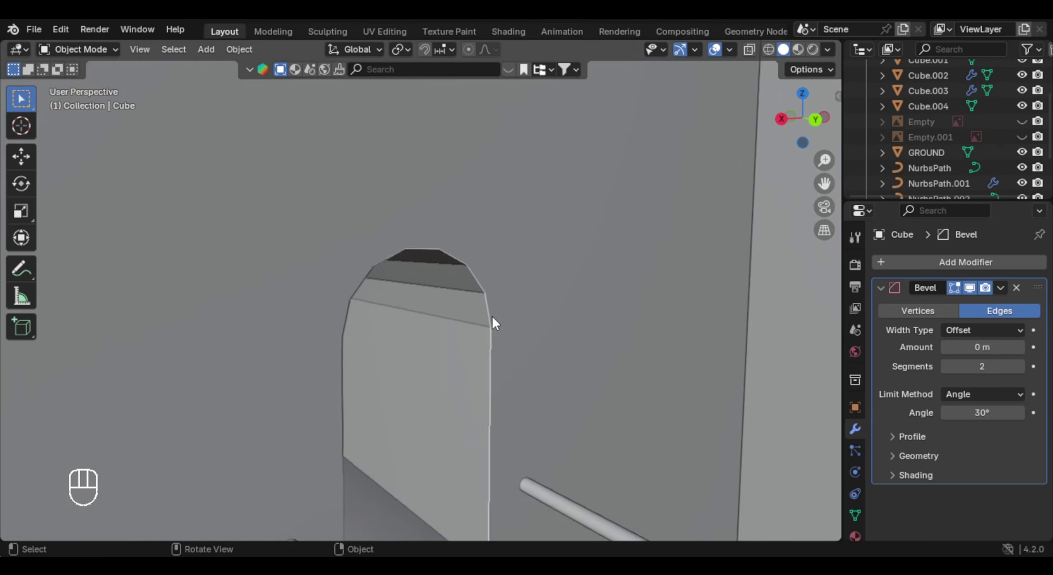
left_click_drag(982, 347, 991, 347, "shift")
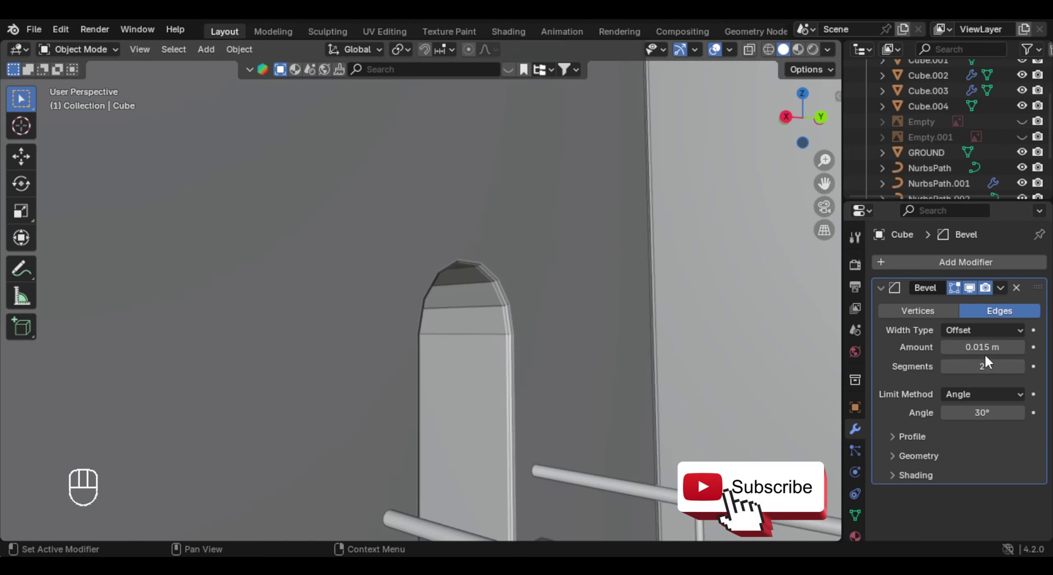
scroll(523, 379, "down", 3)
middle_click_drag(519, 381, 538, 315)
scroll(547, 356, "down", 2)
scroll(538, 315, "up", 6)
Step: Try 3 segments on the building's bevel and return the count to 2
left_click(1015, 367)
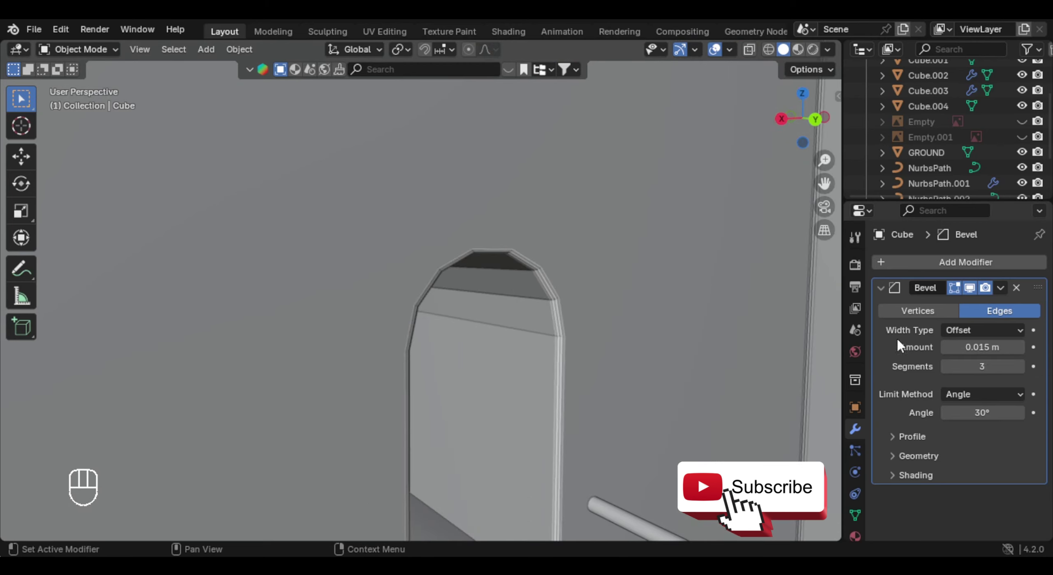
left_click(945, 367)
scroll(506, 353, "down", 5)
middle_click_drag(506, 353, 622, 276, "shift")
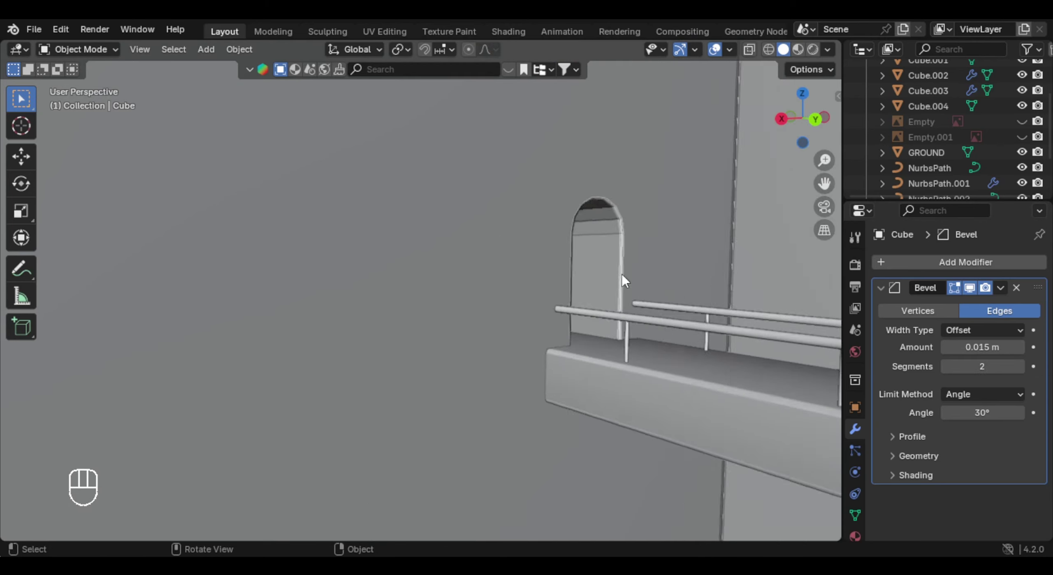
Step: Add a Catmull-Clark Subdivision modifier with viewport level 2 to the building
scroll(622, 276, "down", 3)
middle_click_drag(510, 316, 578, 162, "shift")
middle_click_drag(627, 250, 695, 282)
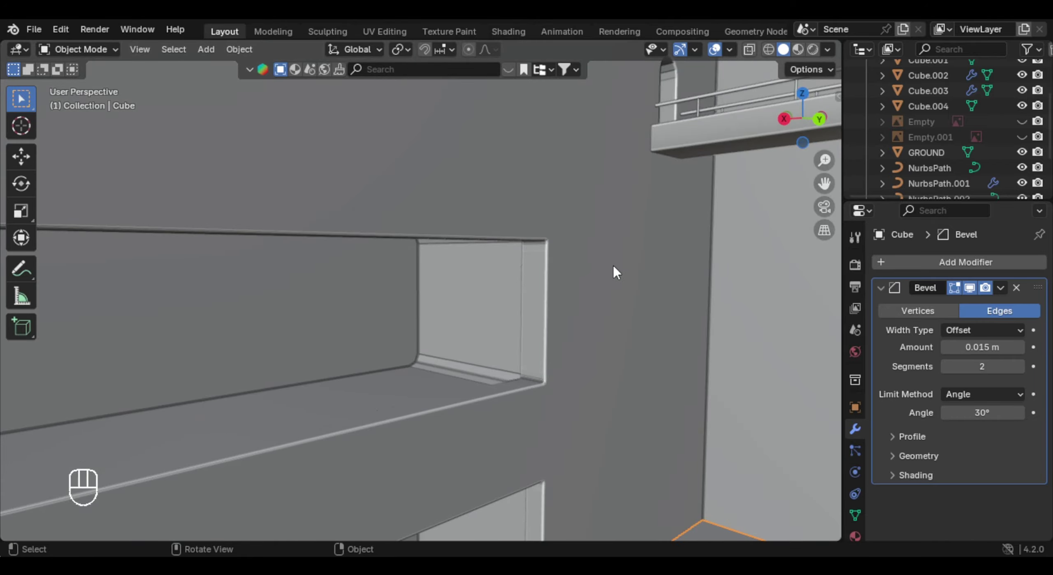
key("ctrl+2")
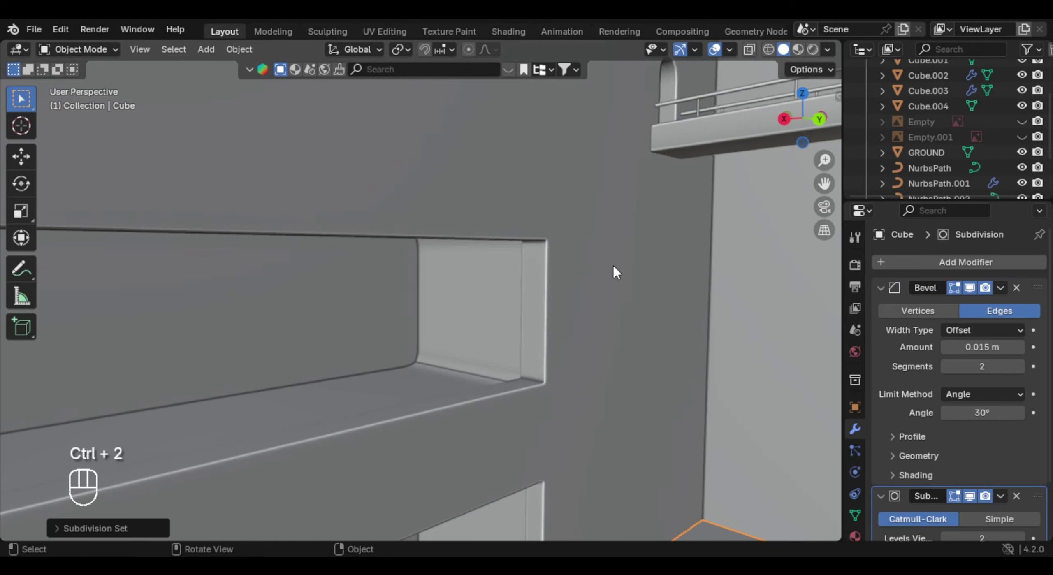
middle_click_drag(612, 263, 812, 278)
left_click(903, 259)
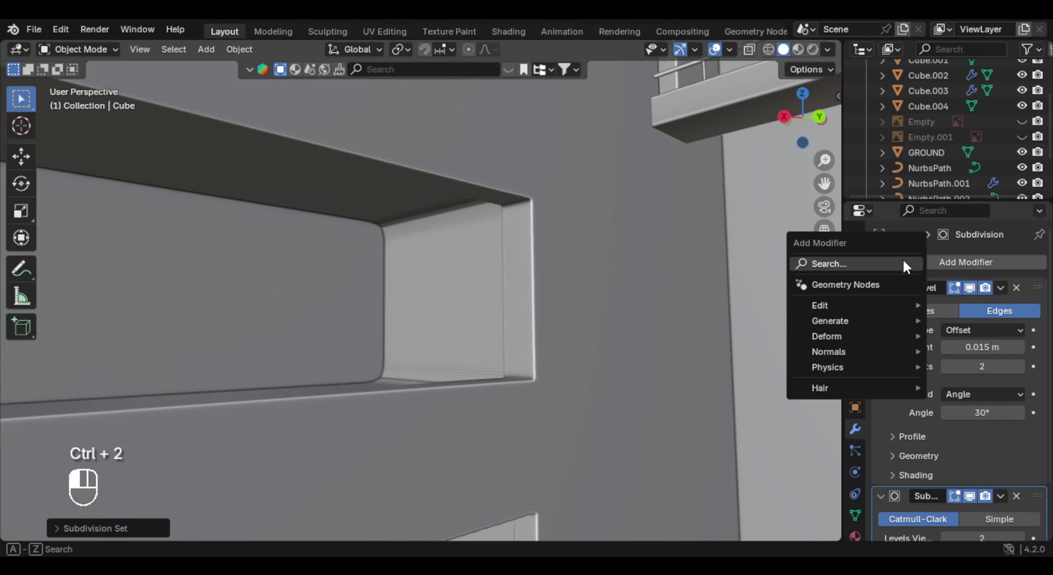
left_click(903, 260)
left_click(889, 246)
Step: Apply Shade Smooth to the building and inspect the recess corner up close
middle_click_drag(473, 304, 540, 277)
key("Tab")
key("Tab")
right_click(547, 257)
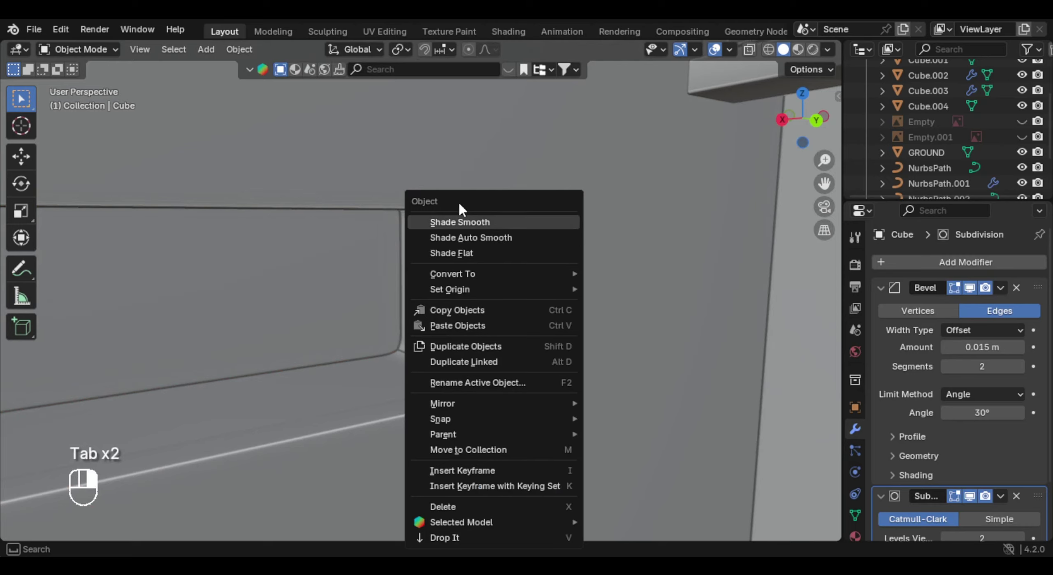
left_click(459, 222)
middle_click_drag(503, 228, 465, 288)
middle_click_drag(464, 288, 440, 271)
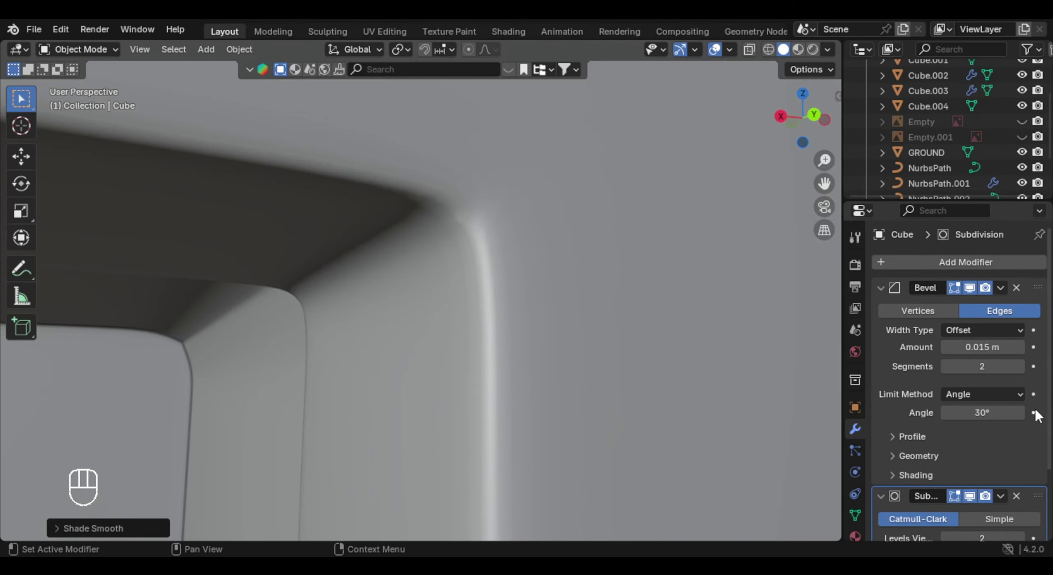
Step: Set the outer miter of the building's Bevel modifier to Arc in its geometry options
scroll(1034, 406, "down", 5)
scroll(1028, 406, "up", 5)
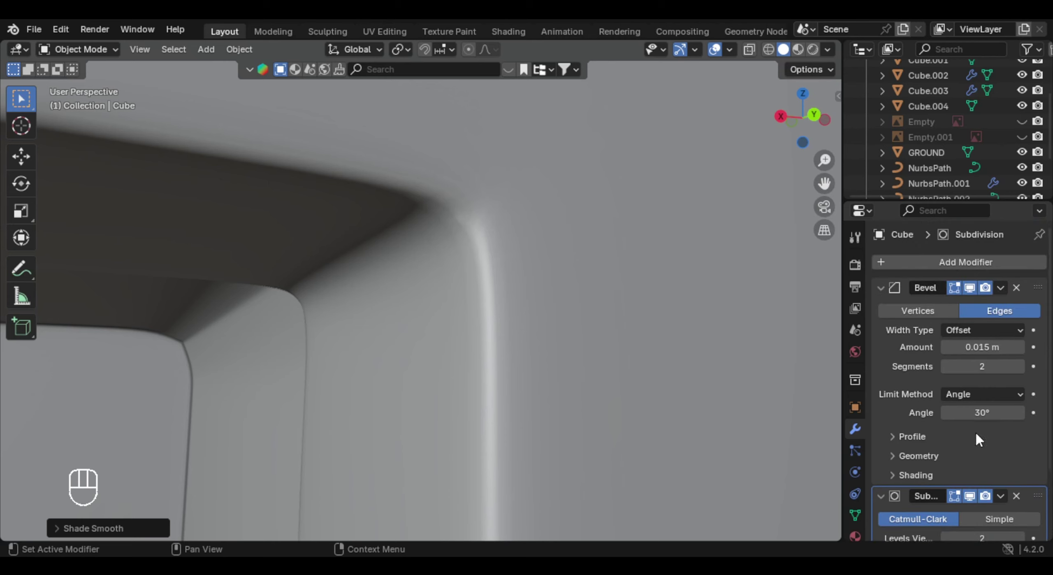
left_click(938, 456)
scroll(962, 415, "down", 3)
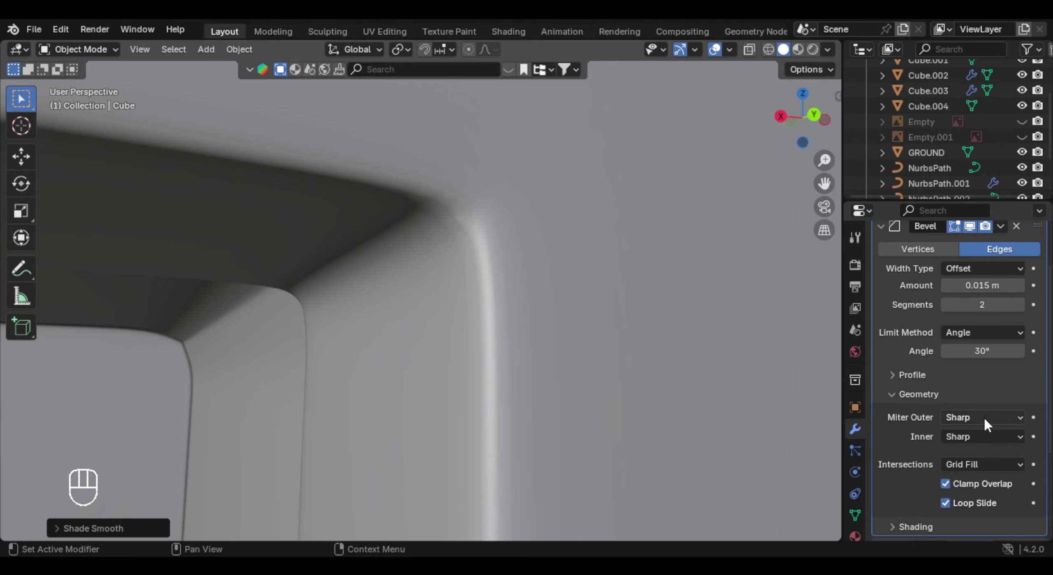
left_click(984, 416)
left_click(974, 466)
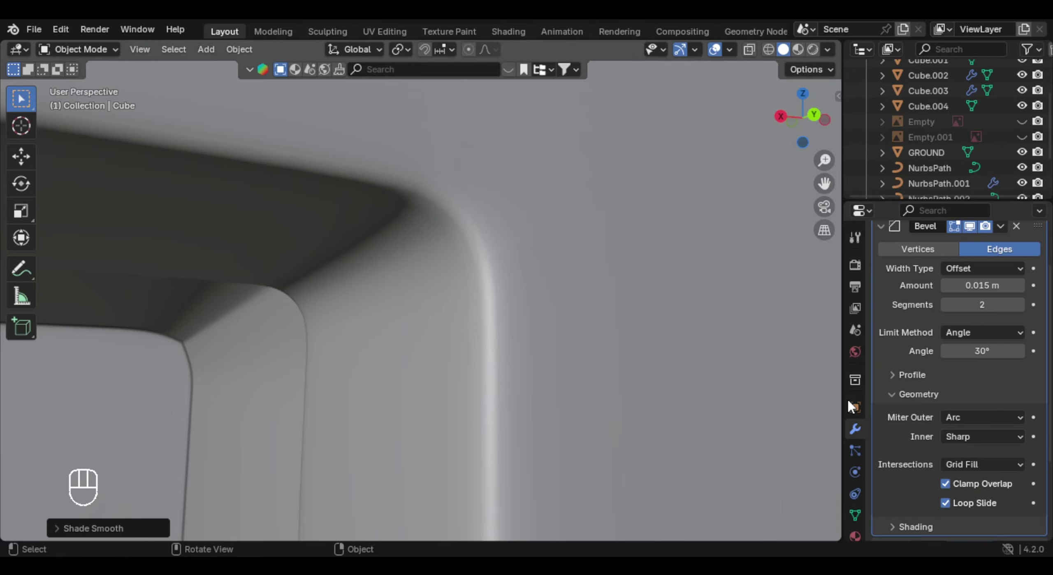
middle_click_drag(574, 273, 528, 185)
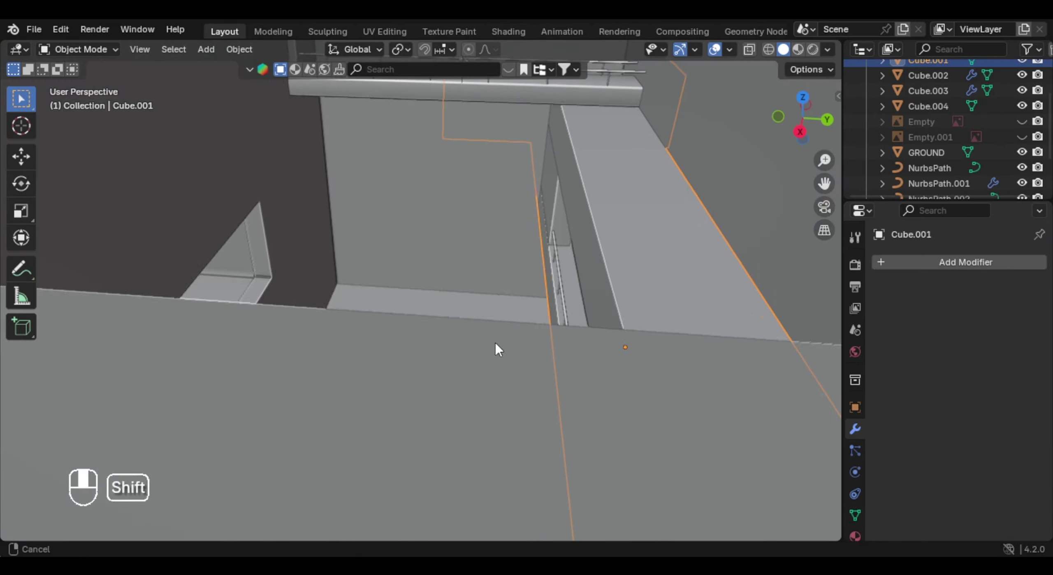
Step: Duplicate the horizontal edge row across the lower part of the room's back wall and separate it into its own object
middle_click_drag(496, 345, 461, 351, "shift")
left_click(471, 302)
key("g")
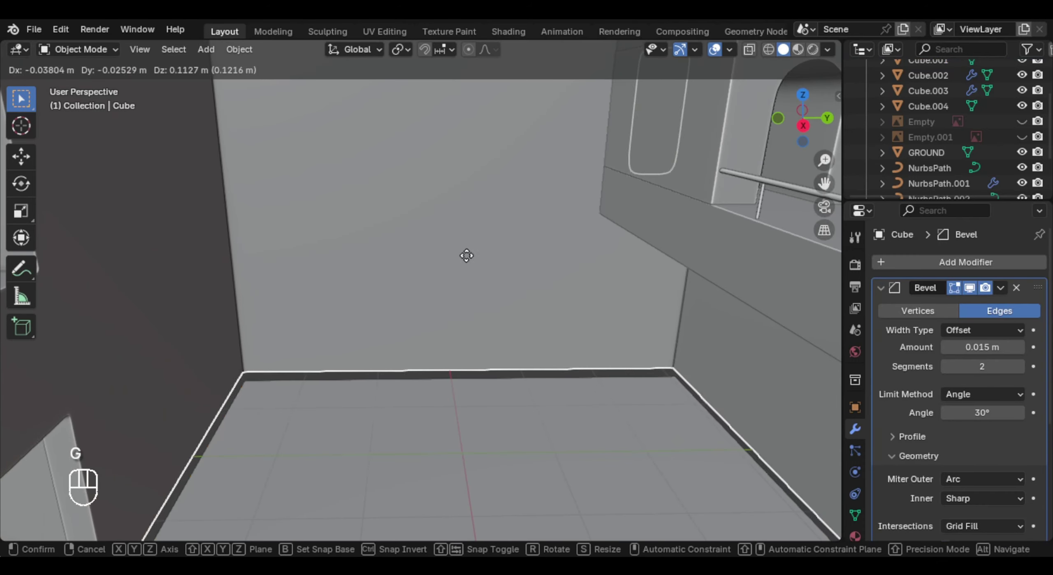
right_click(470, 261)
key("Tab")
scroll(472, 319, "up", 2)
middle_click_drag(477, 318, 445, 316, "shift")
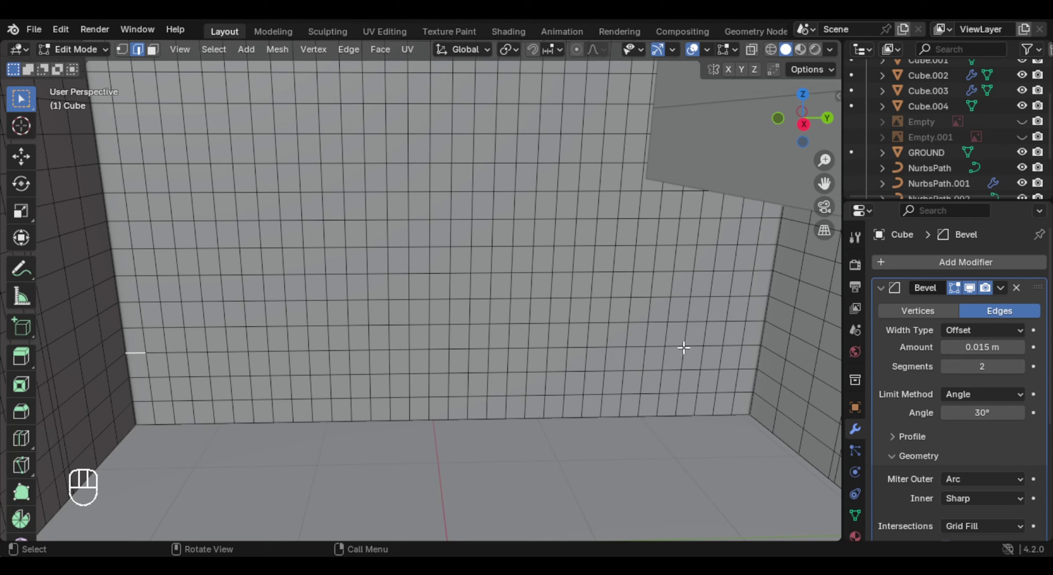
left_click(749, 346, "ctrl+shift")
middle_click_drag(627, 343, 624, 328)
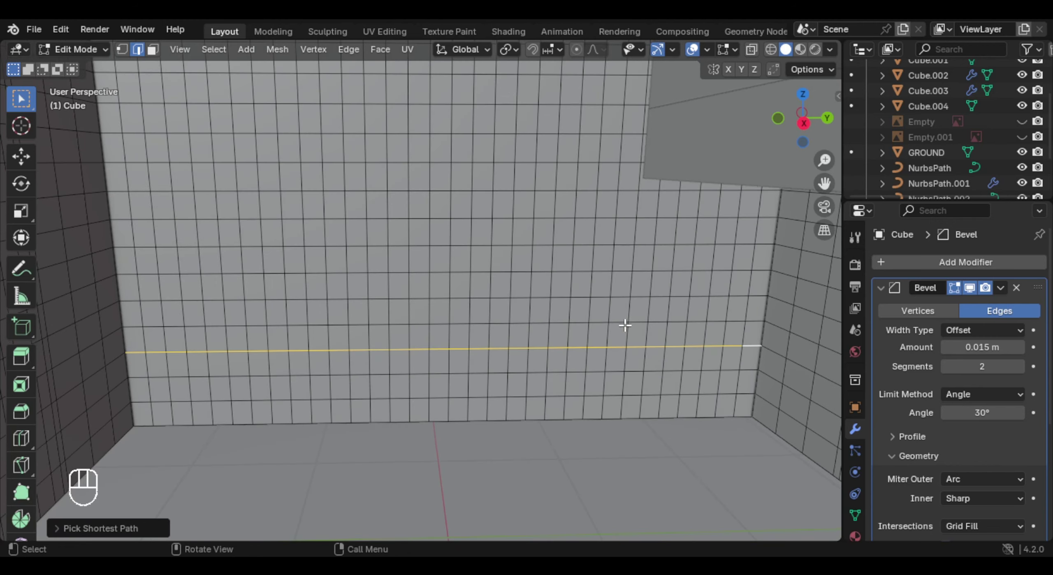
key("shift+d")
right_click(606, 296)
key("p")
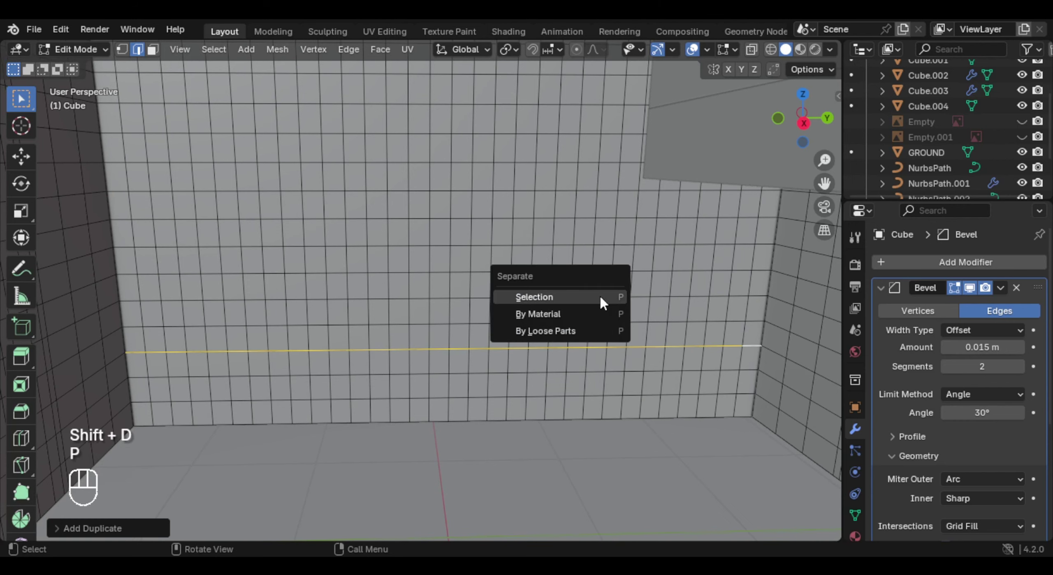
left_click(605, 298)
Step: Select the separated edge object, enter its mesh editing mode and rename it STEPS
key("Tab")
left_click(922, 121)
key("Tab")
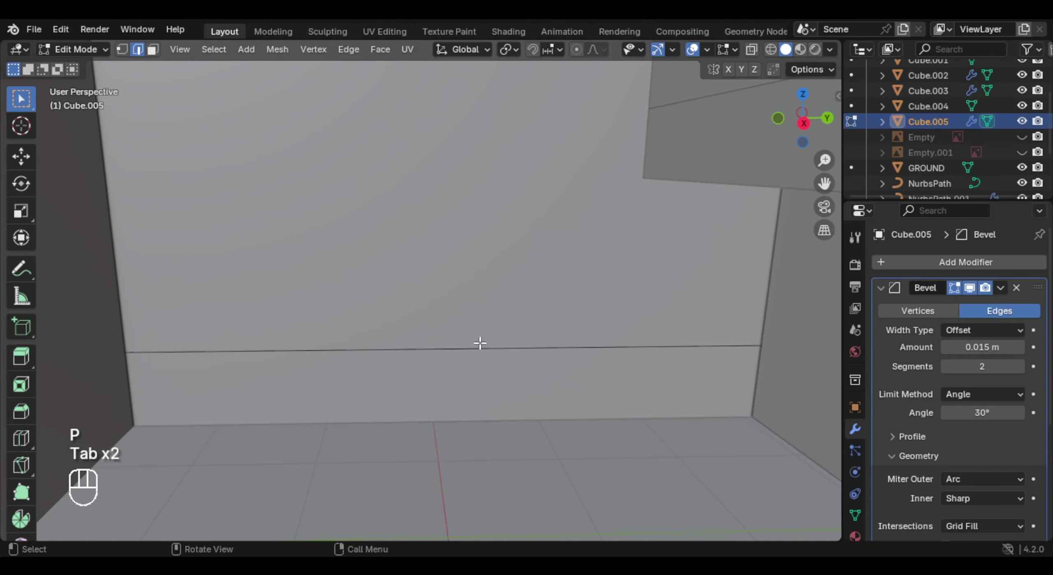
double_click(928, 120)
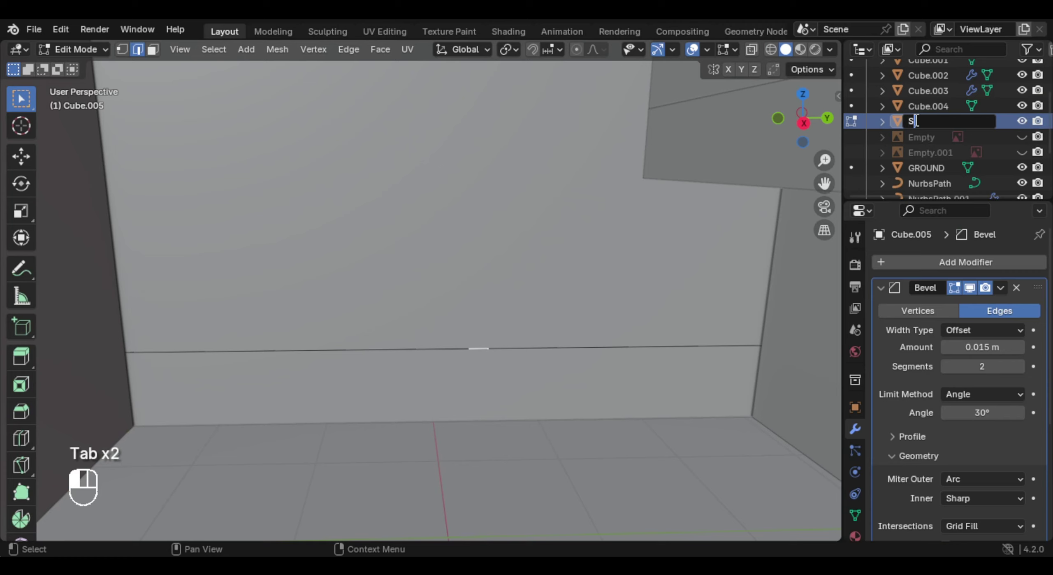
key("Return")
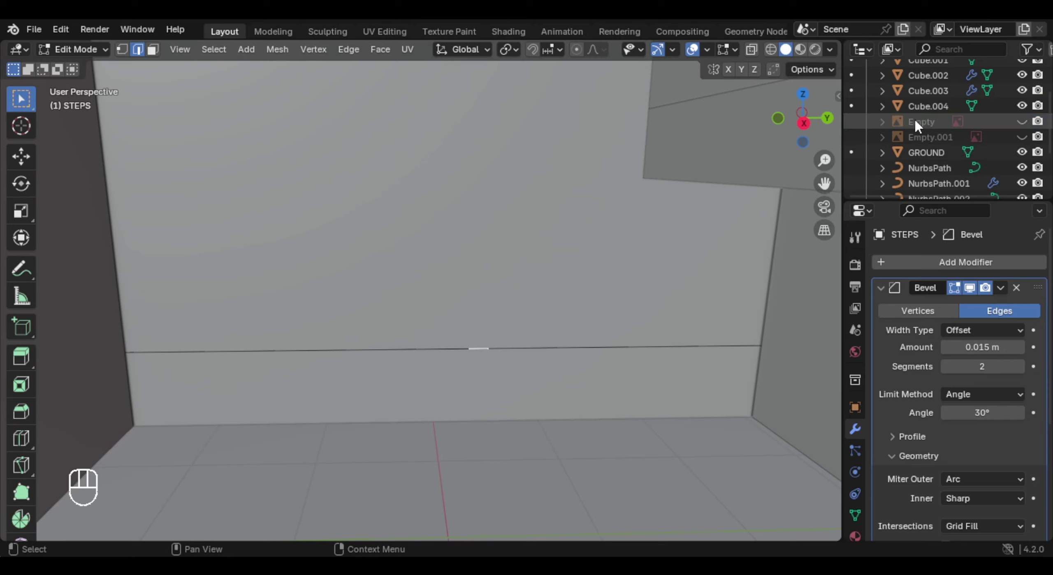
Step: Extrude the whole STEPS edge row about 1.175 m along the global X axis to form a landing
left_click(547, 372, "alt")
middle_click_drag(548, 372, 549, 352)
key("e")
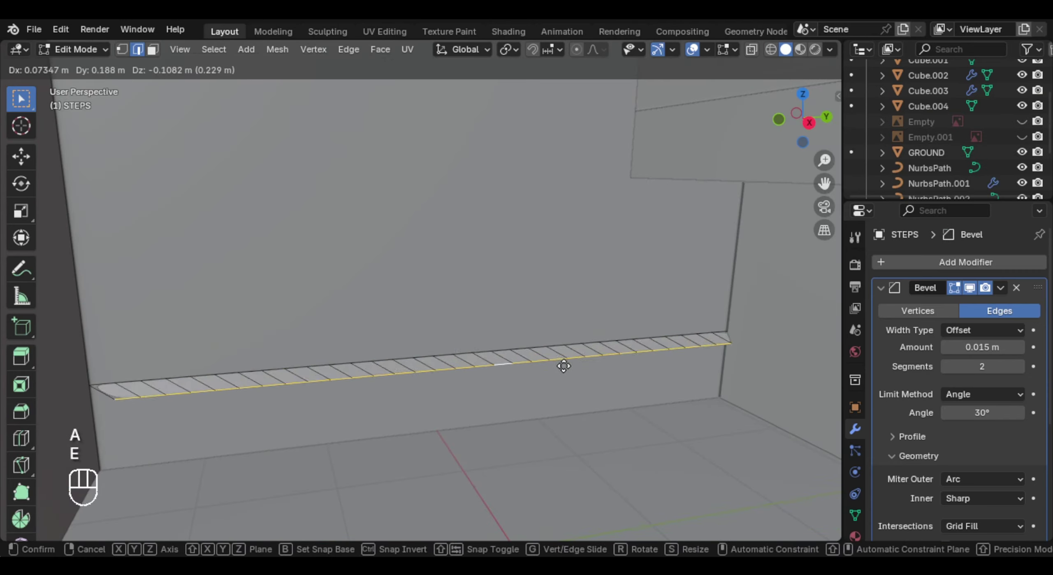
key("x")
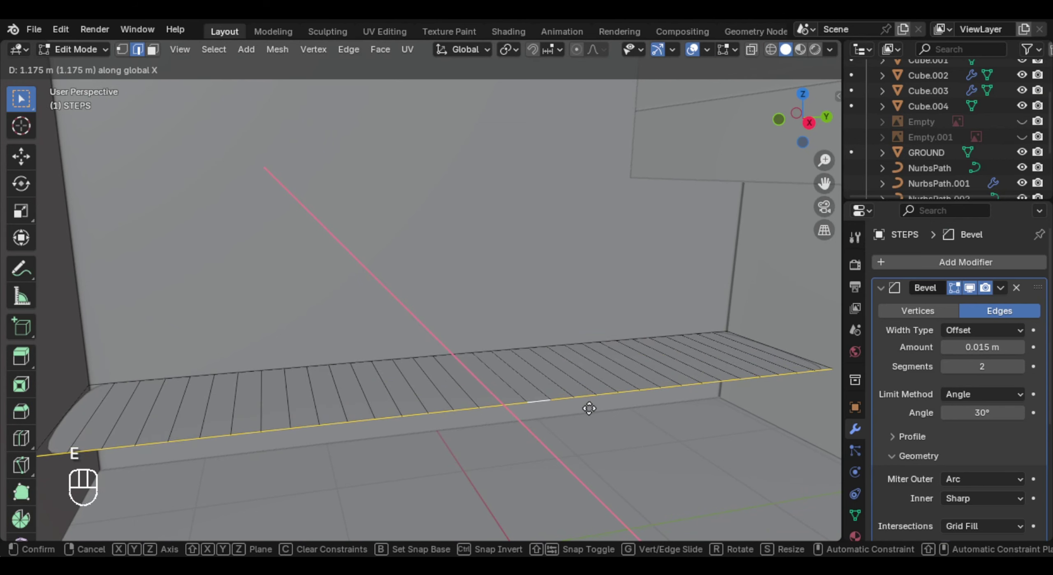
left_click(589, 408)
key("Tab")
key("Tab")
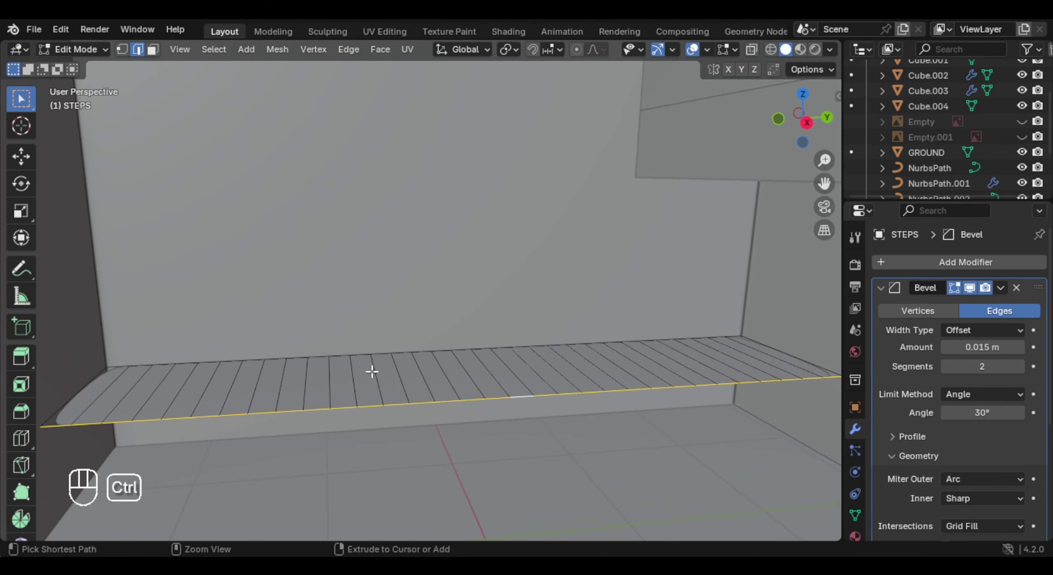
Step: Add a lengthwise loop cut through the middle of the landing and bevel it about 0.5 m wide with 3 segments
key("ctrl+r")
left_click(345, 372)
right_click(346, 371)
key("ctrl+b")
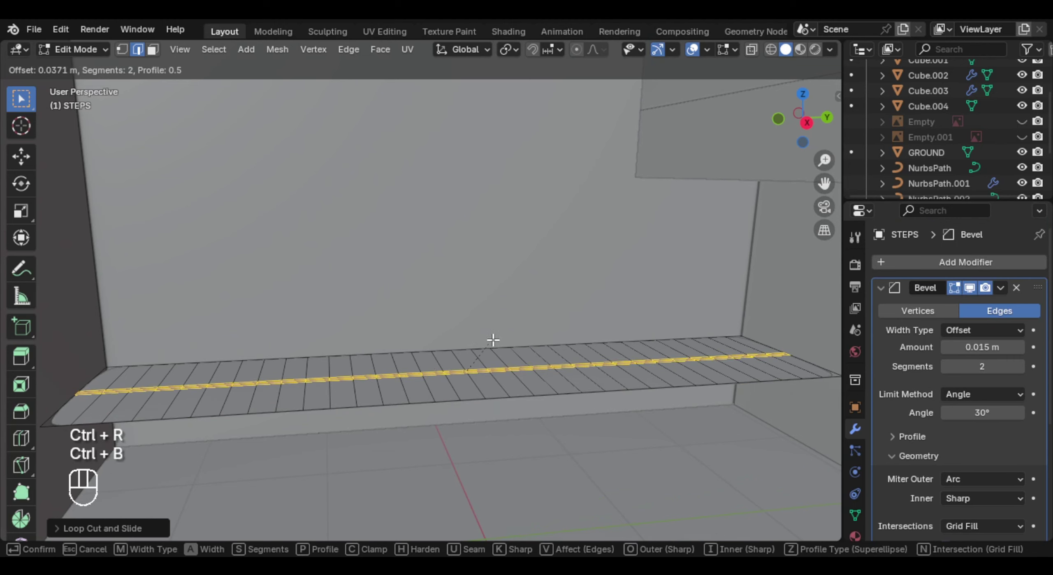
key("shift")
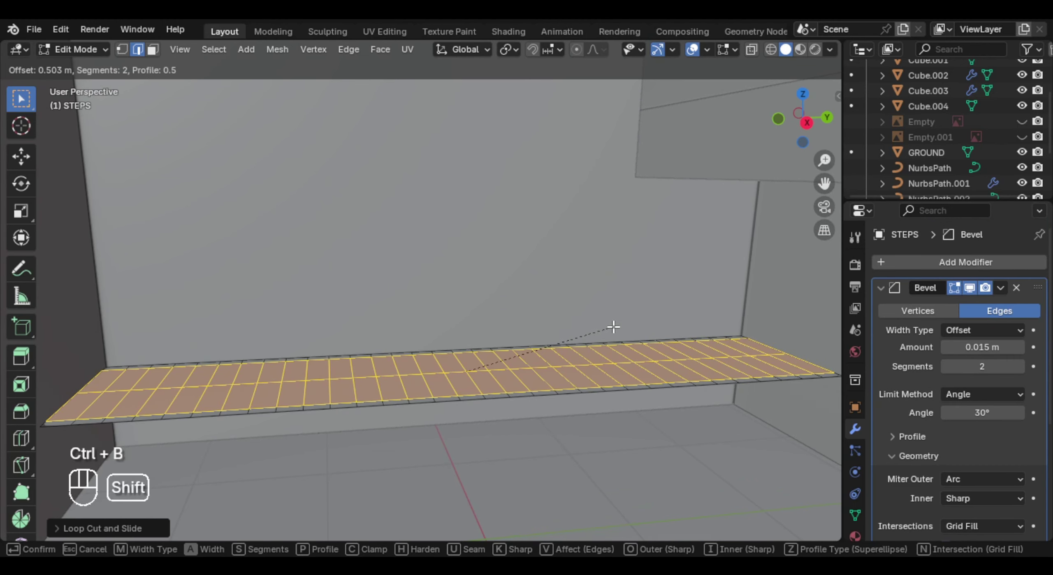
scroll(613, 327, "up", 1)
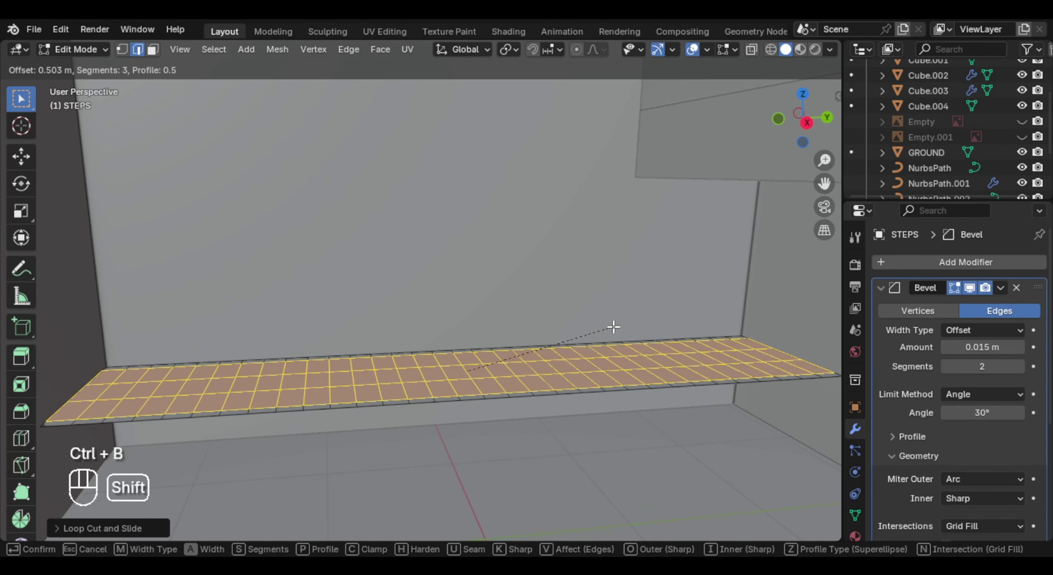
left_click(639, 322)
Step: Duplicate the landing's front edge row and separate it into its own object
middle_click_drag(578, 418, 511, 387)
left_click(489, 392, "alt")
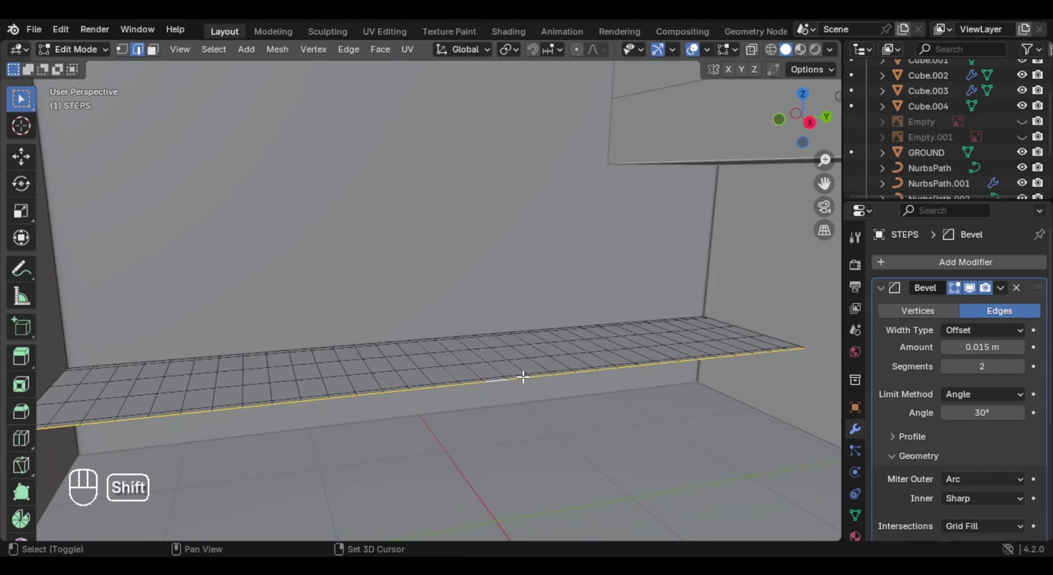
key("shift+d")
right_click(594, 295)
key("p")
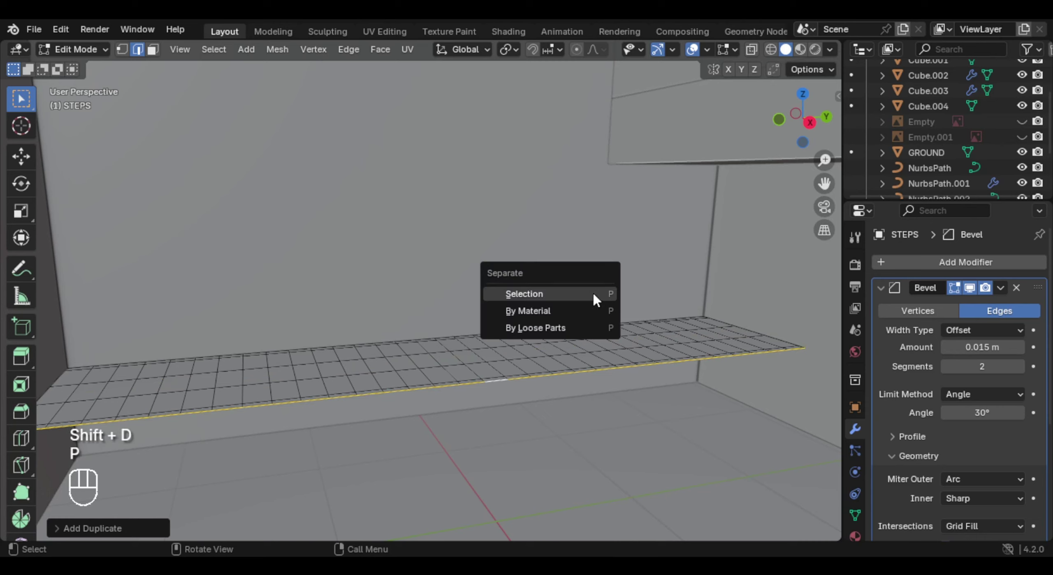
left_click(591, 297)
key("Tab")
left_click(600, 369)
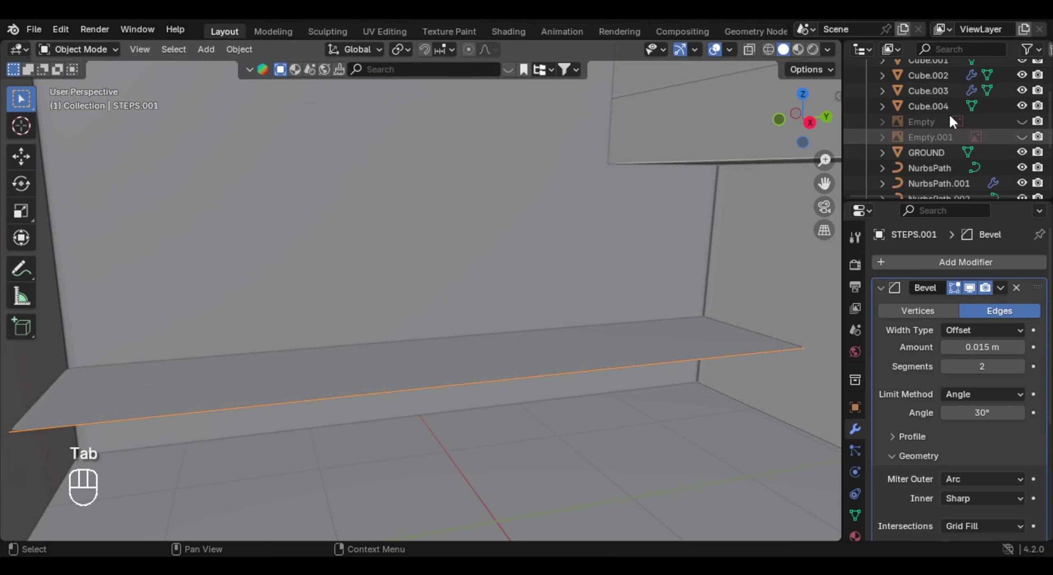
Step: Extrude the separated front edge about 0.35 m along the global X axis to form a stair tread
scroll(946, 144, "down", 5)
key("a")
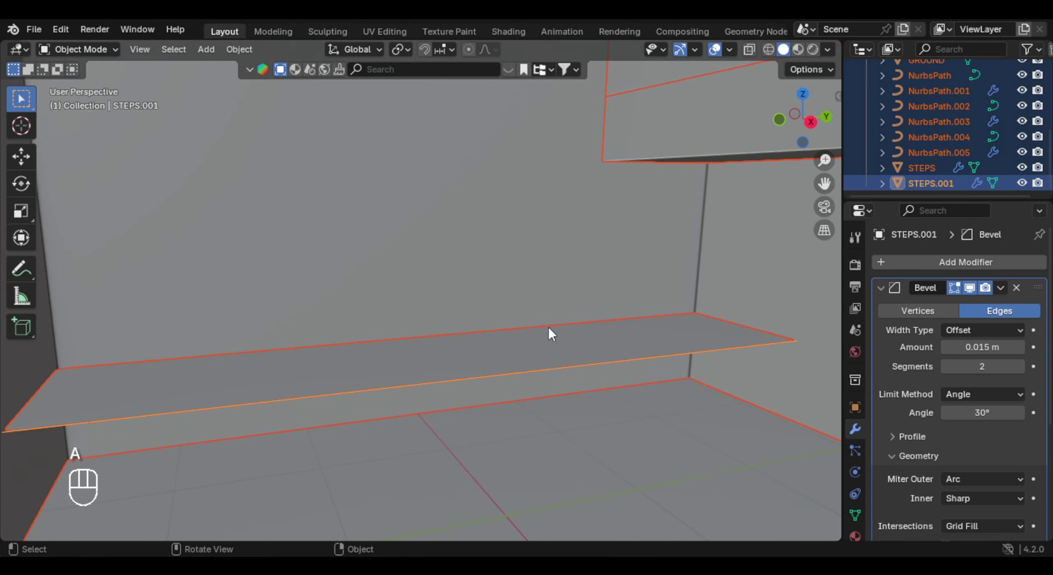
left_click(559, 366)
key("Tab")
key("a")
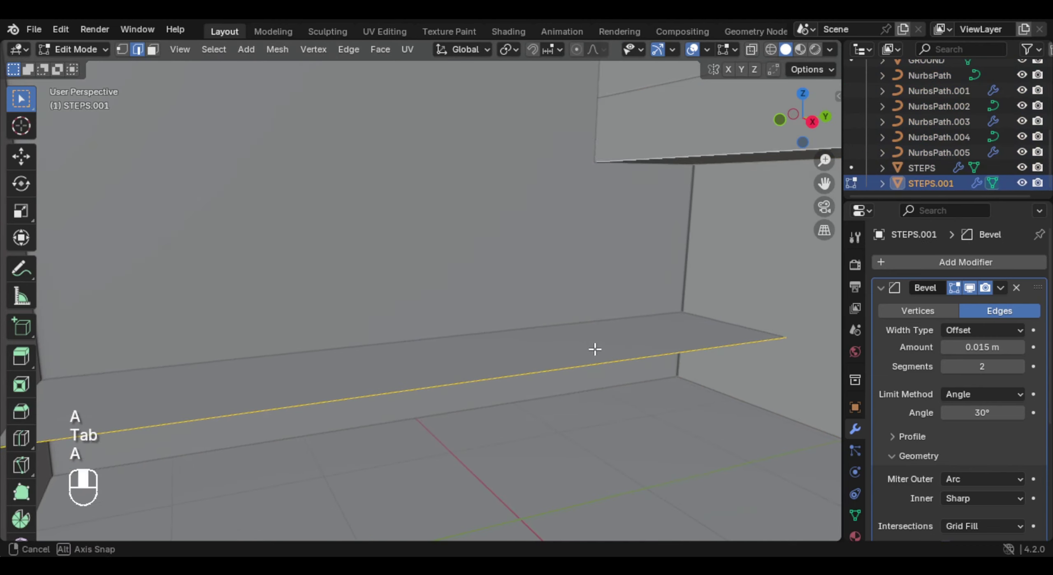
key("e")
key("x")
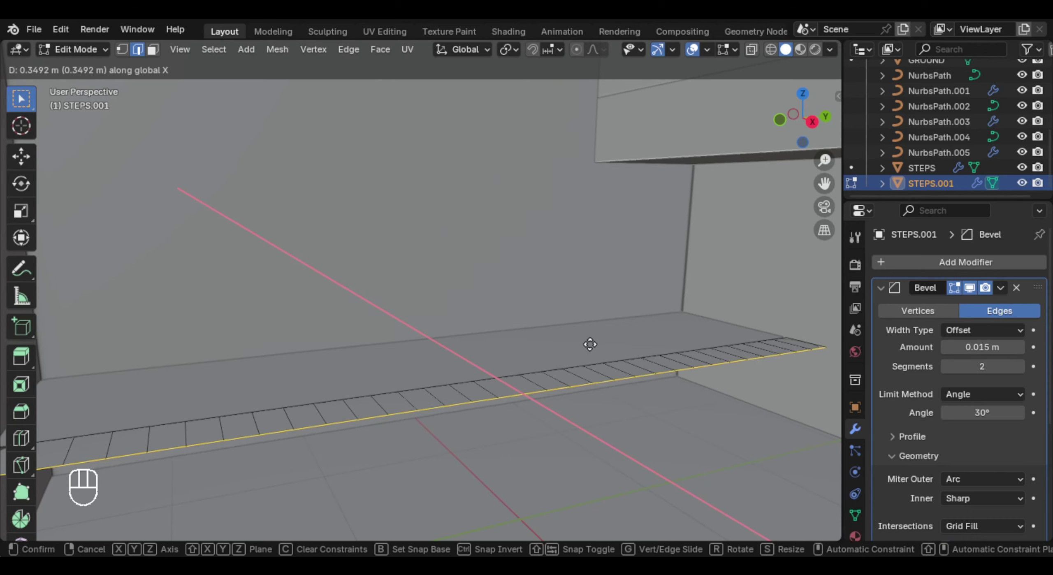
left_click(585, 343)
Step: Extrude the tread's front edge about 0.06 m downward along Z to form a riser, then return to Object Mode
middle_click_drag(586, 343, 514, 325)
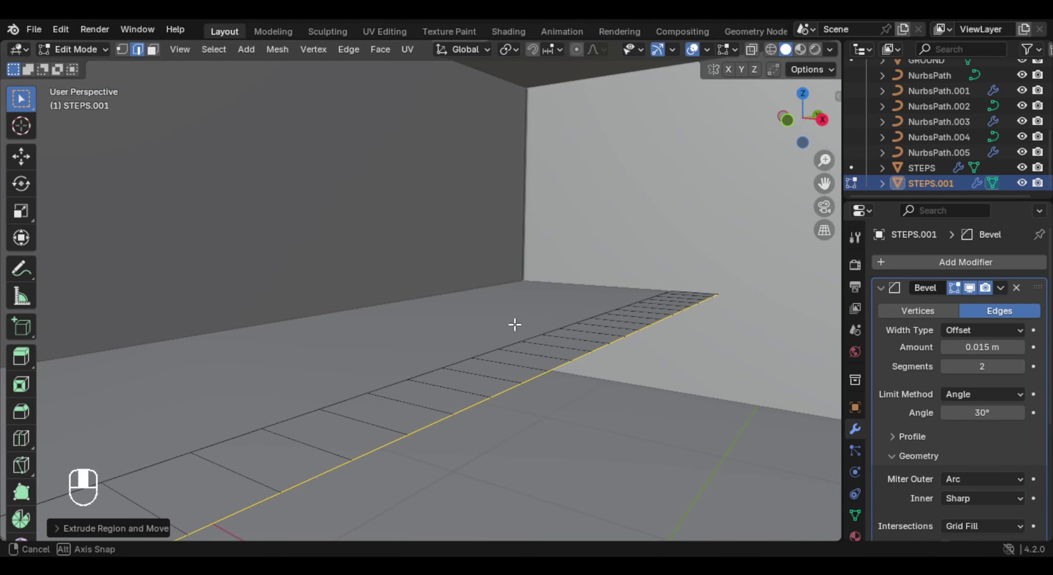
key("e")
key("z")
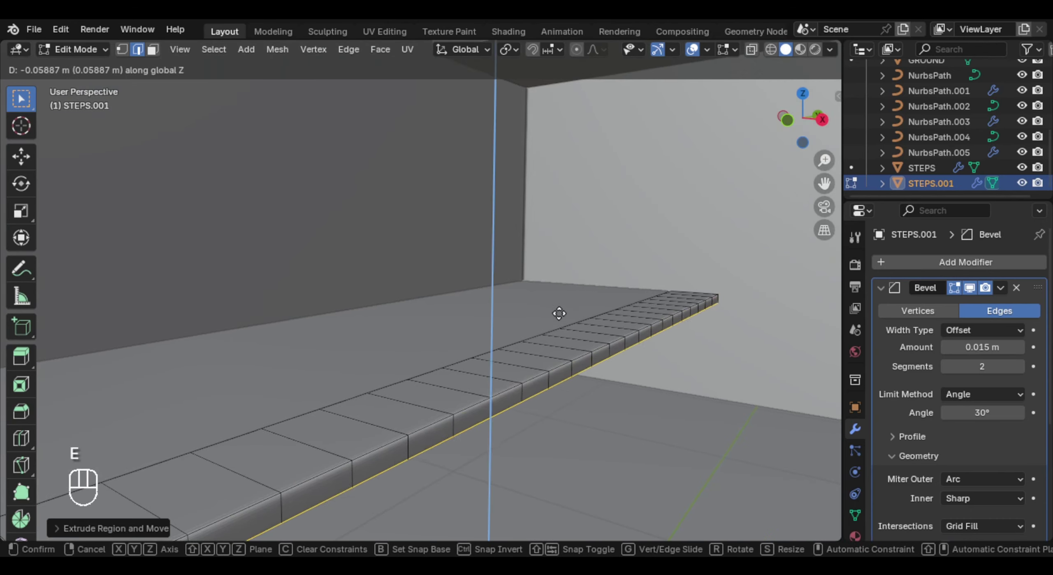
left_click(554, 317)
key("Tab")
Step: Add an Array modifier to the step and set its relative offset Z factor to -1
left_click(924, 262)
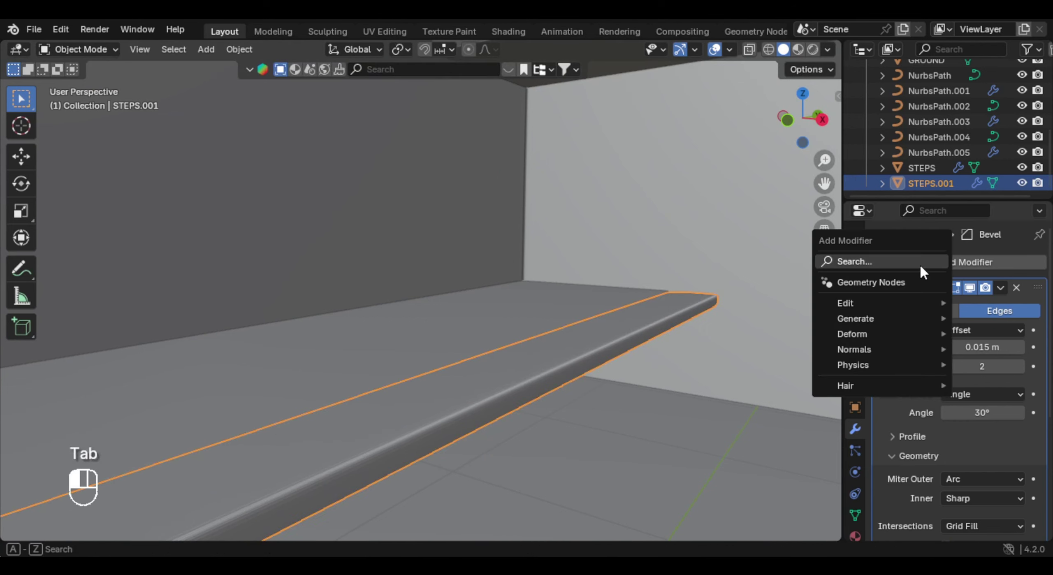
type("r")
key("Return")
scroll(990, 398, "down", 15)
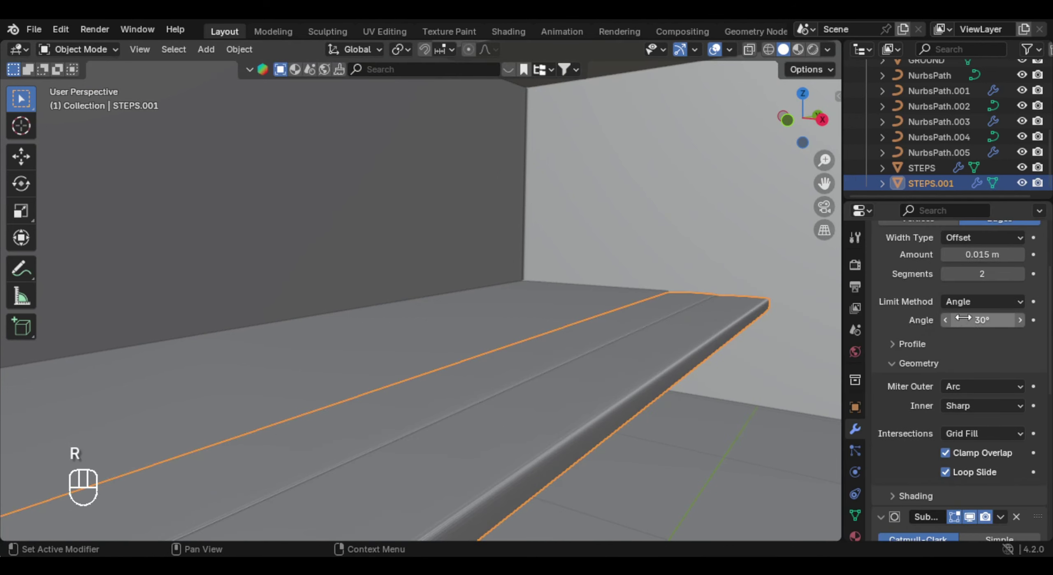
scroll(1007, 423, "down", 1)
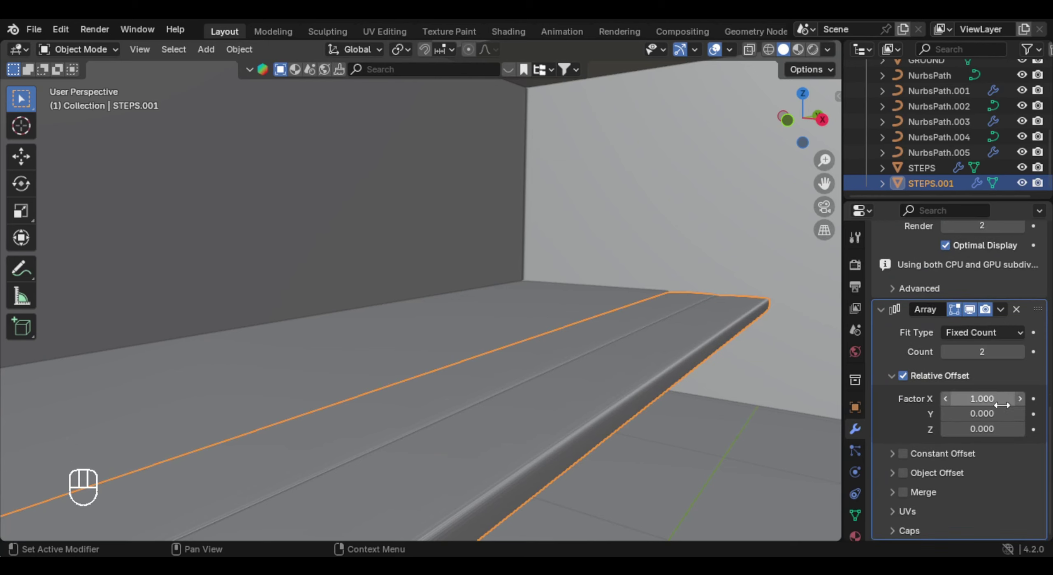
left_click(993, 428)
type("-1")
key("Return")
scroll(604, 398, "down", 3)
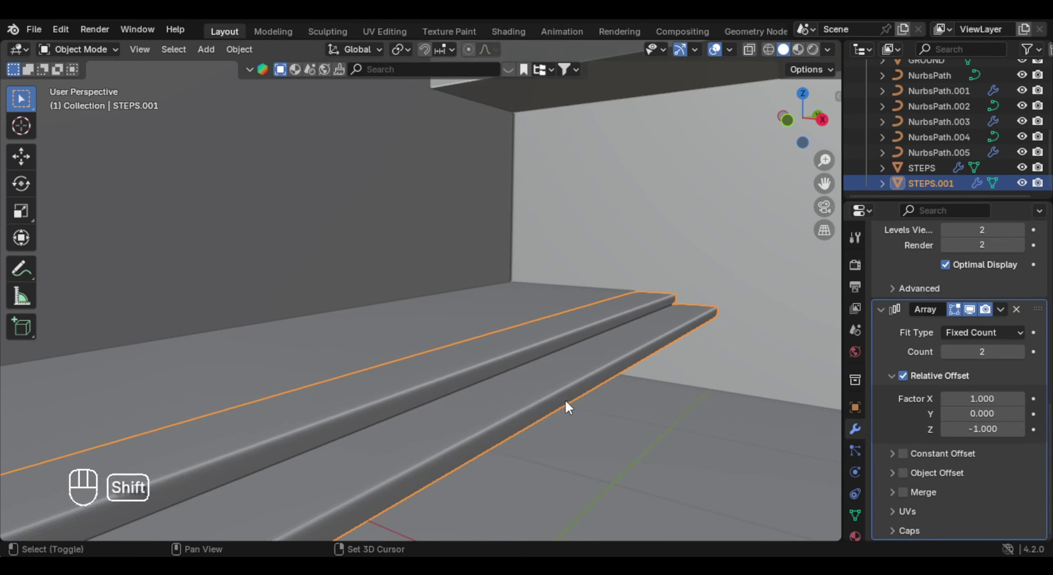
Step: Set the Array modifier's count to 10 so the steps descend towards the floor
middle_click_drag(565, 399, 708, 309, "shift")
left_click(1018, 351)
left_click(1017, 351)
left_click(1017, 351)
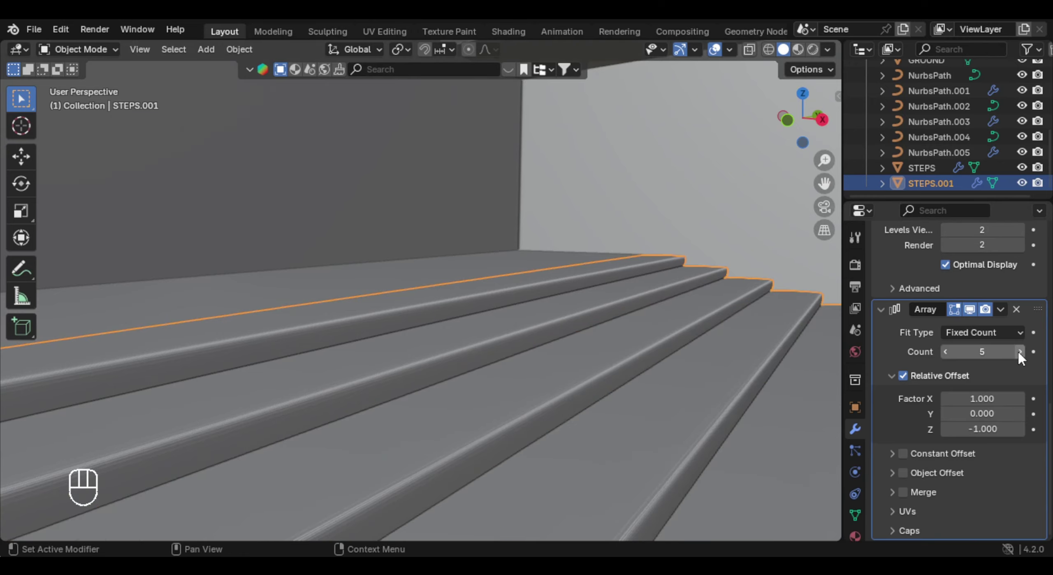
left_click(1017, 351)
middle_click_drag(565, 319, 445, 291, "shift")
scroll(494, 304, "down", 2)
middle_click_drag(531, 315, 526, 314)
left_click(1017, 351)
left_click(1018, 351)
left_click(1017, 351)
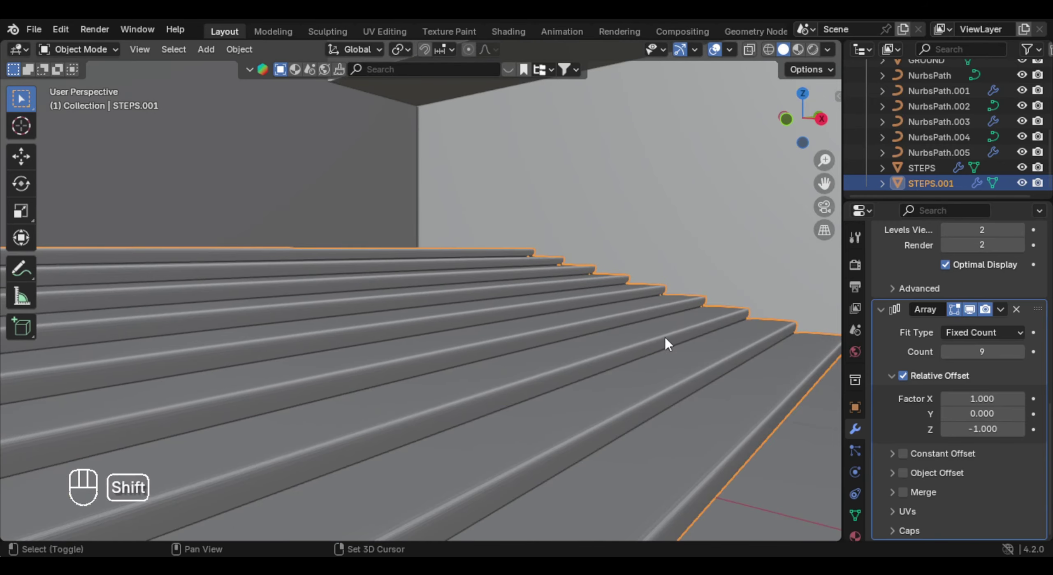
middle_click_drag(664, 336, 467, 305, "shift")
left_click(1019, 351)
left_click(1019, 351)
left_click(944, 352)
Step: Place the 3D cursor at the first step's back edge row and make it the transform pivot point
key("Tab")
key("ctrl+z")
key("ctrl+z")
left_click(392, 321)
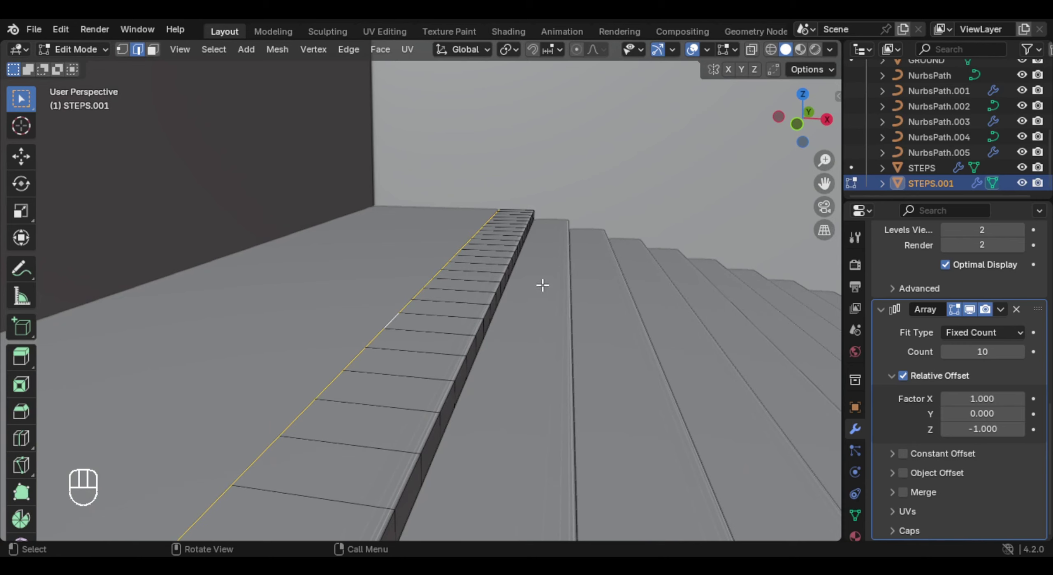
left_click(551, 358)
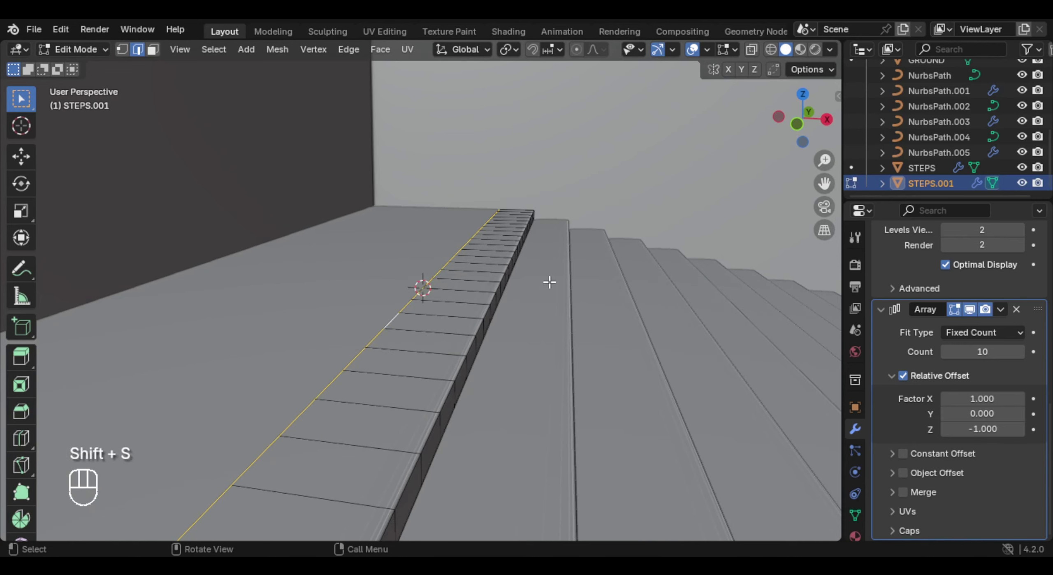
key("period")
left_click(669, 274)
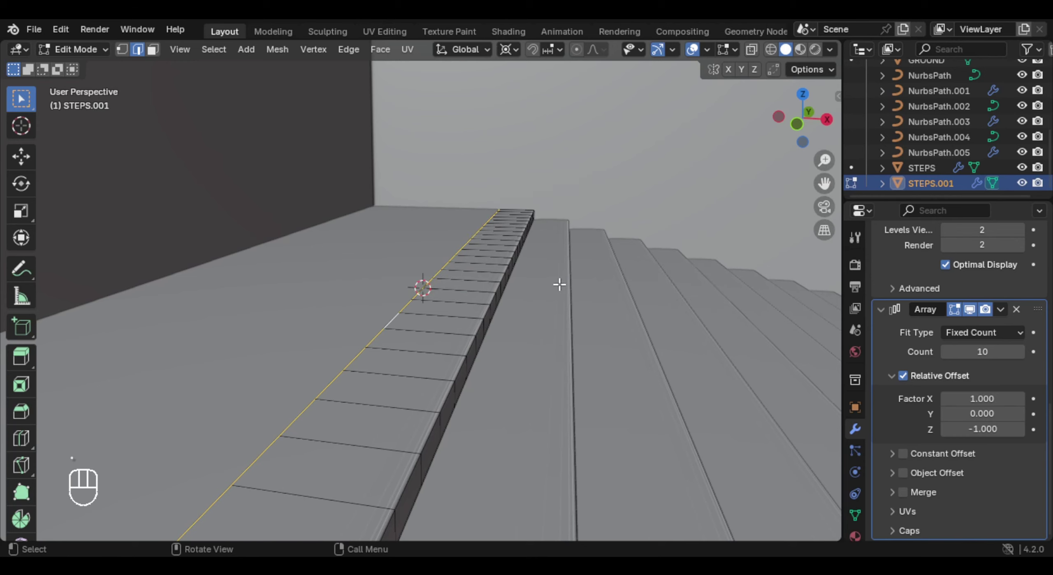
Step: Scale the entire step mesh along X about the 3D cursor and return to Object Mode
key("a")
key("s")
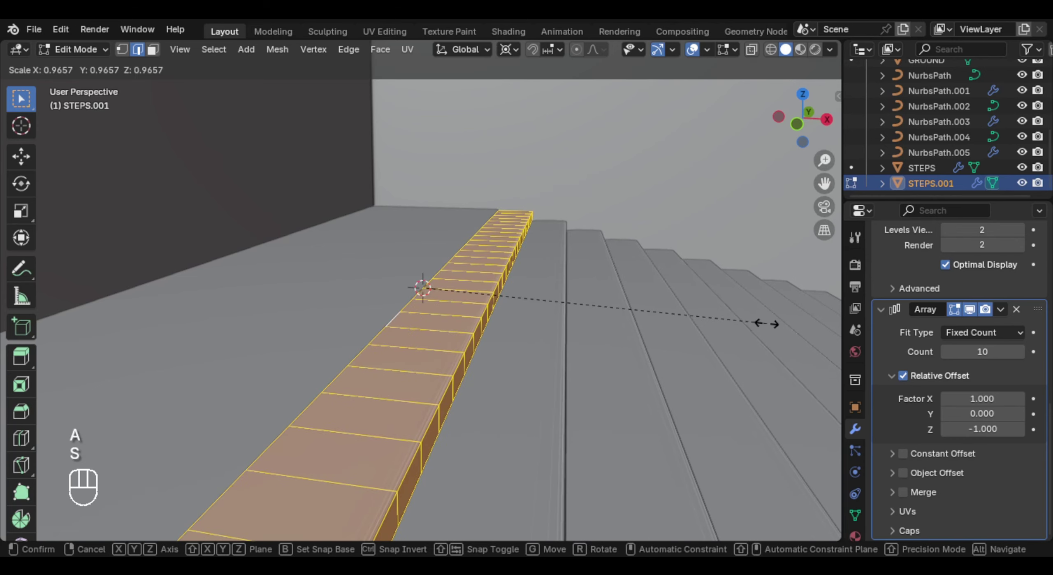
key("x")
key("s")
left_click(579, 293)
key("Tab")
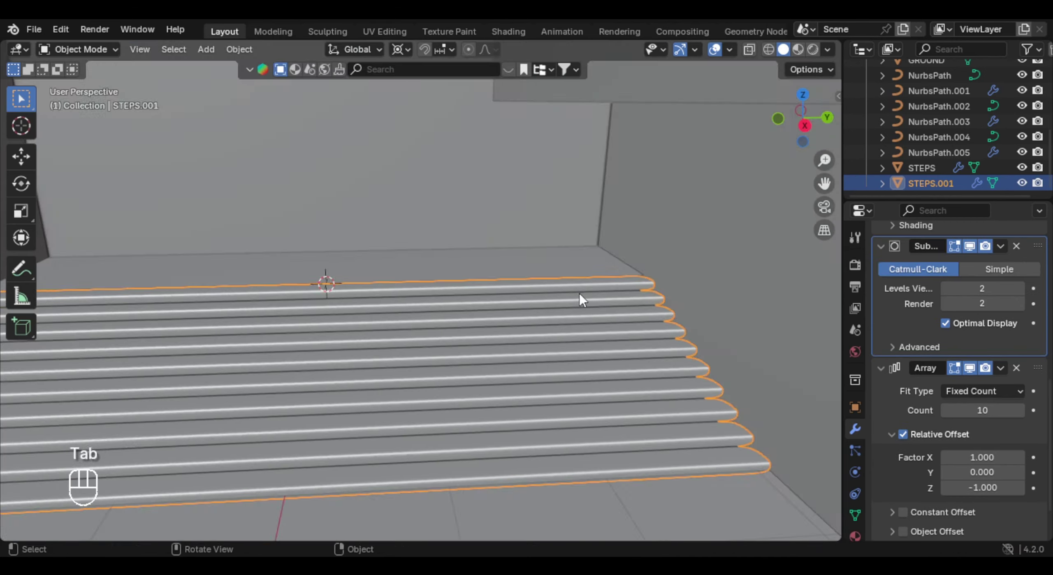
Step: Isolate the staircase in local view and open its mesh for editing at the end of the first step
key("KP_Divide")
middle_click_drag(579, 293, 411, 315, "shift")
scroll(454, 298, "up", 2)
middle_click_drag(411, 315, 457, 357, "shift")
scroll(464, 364, "up", 3)
key("Tab")
middle_click_drag(507, 447, 479, 405)
scroll(479, 394, "up", 3)
mouse_move(477, 368)
middle_mouse_down()
mouse_move(498, 383)
mouse_move(477, 362)
middle_mouse_up()
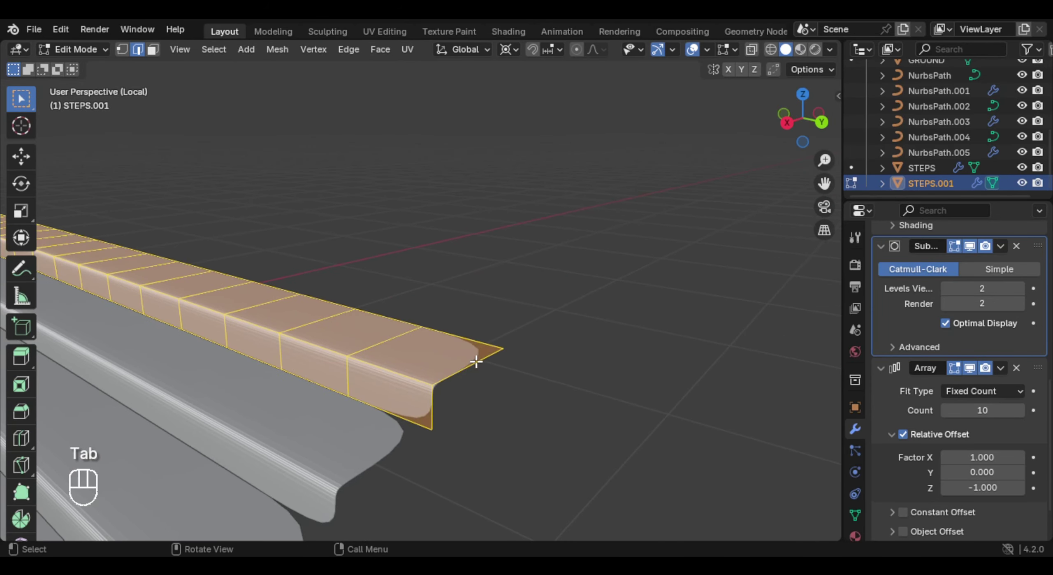
Step: Set the mean crease of the step mesh's outer boundary edges to 1.00 and leave mesh editing and local view
left_click(479, 364, "alt")
left_click(457, 337, "alt+shift")
left_click(378, 408, "alt+shift")
scroll(268, 344, "down", 3)
middle_click_drag(268, 343, 583, 357, "shift")
middle_click_drag(310, 282, 489, 275)
scroll(489, 275, "down", 3)
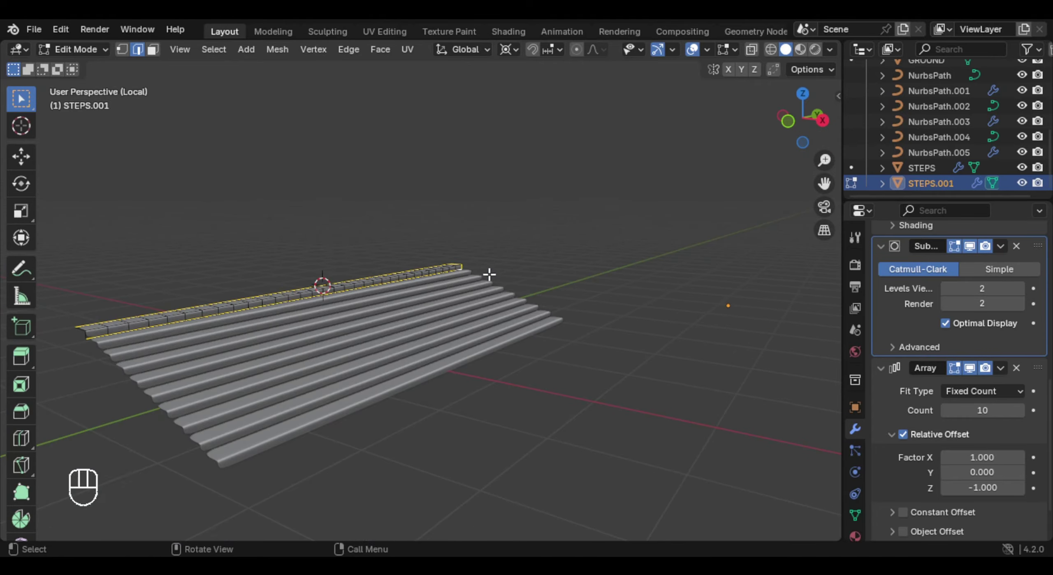
scroll(465, 329, "up", 5)
left_click(437, 380, "alt+shift")
middle_click_drag(446, 376, 473, 368)
middle_click_drag(473, 368, 467, 363, "shift")
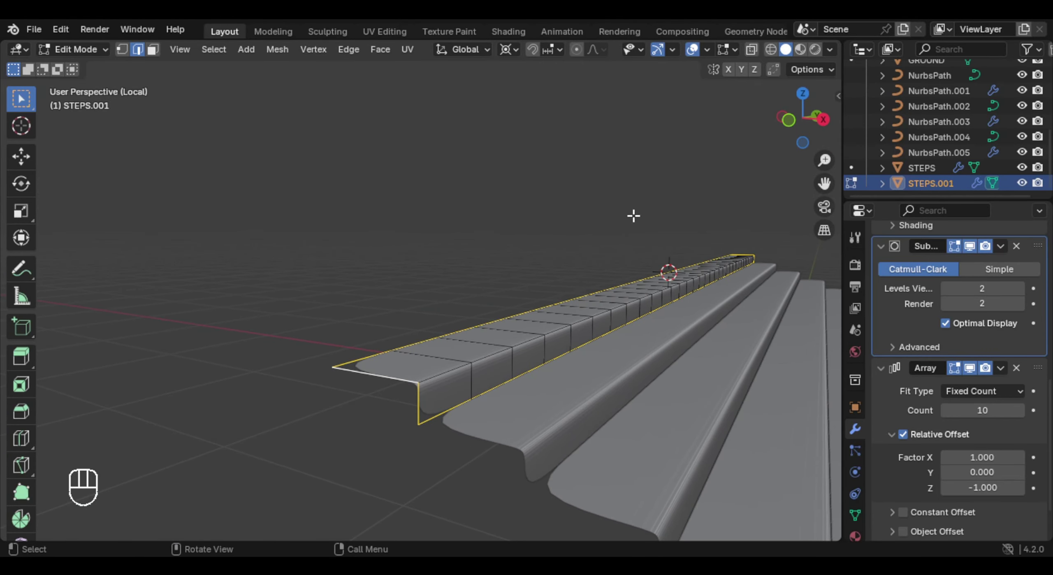
key("n")
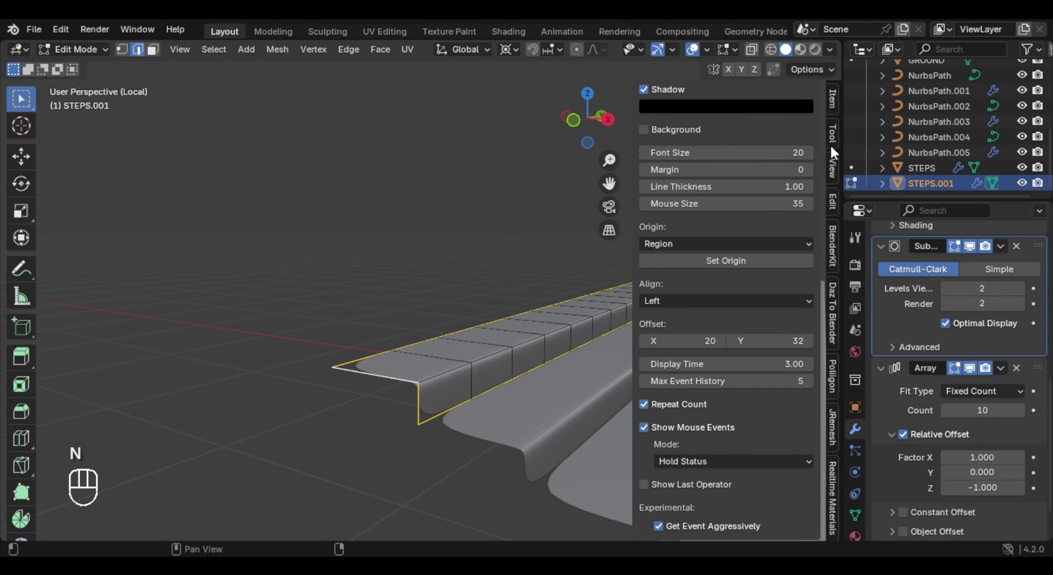
left_click(832, 98)
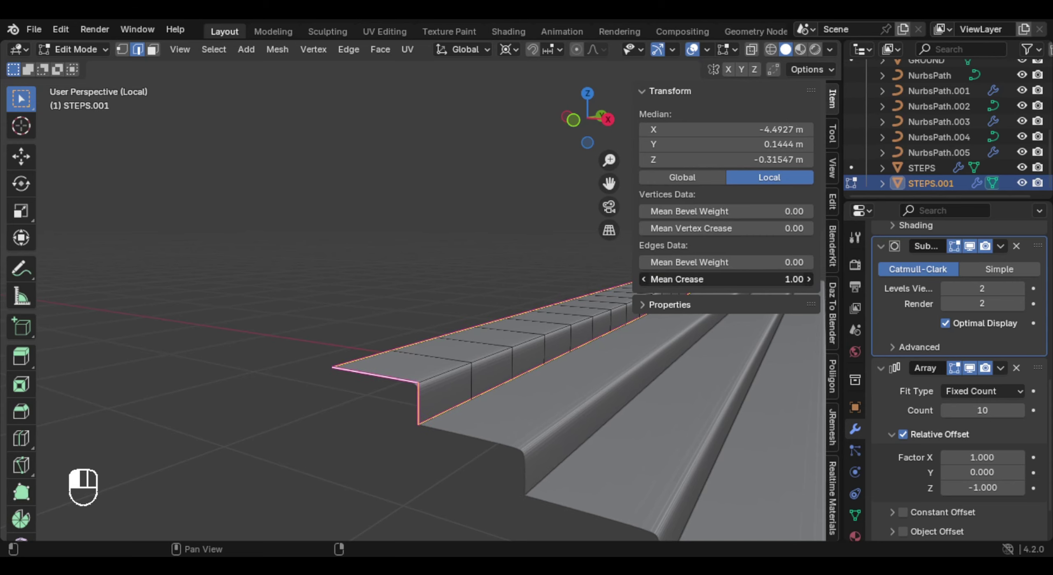
key("Tab")
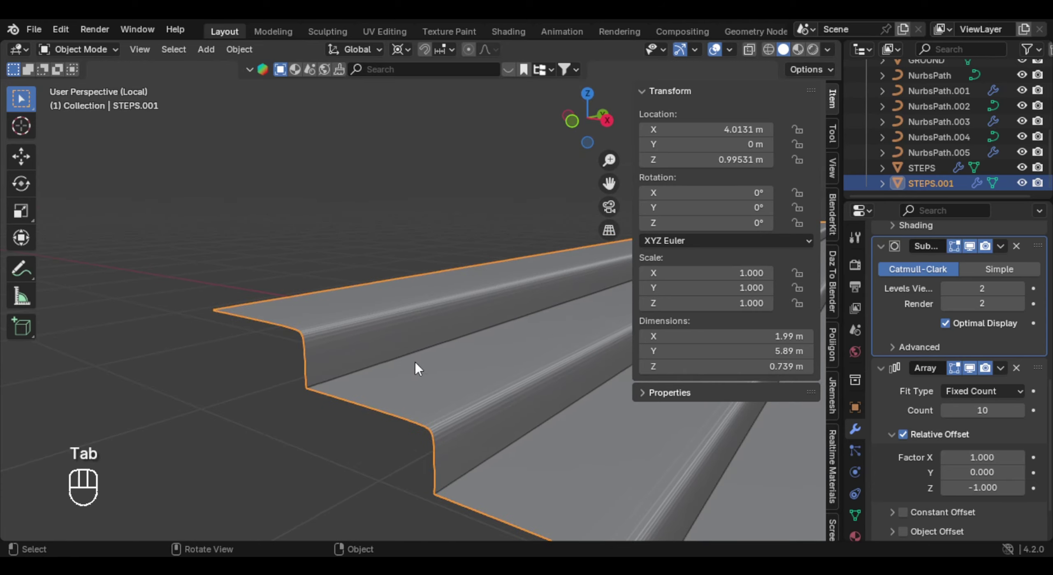
key("KP_Divide")
key("n")
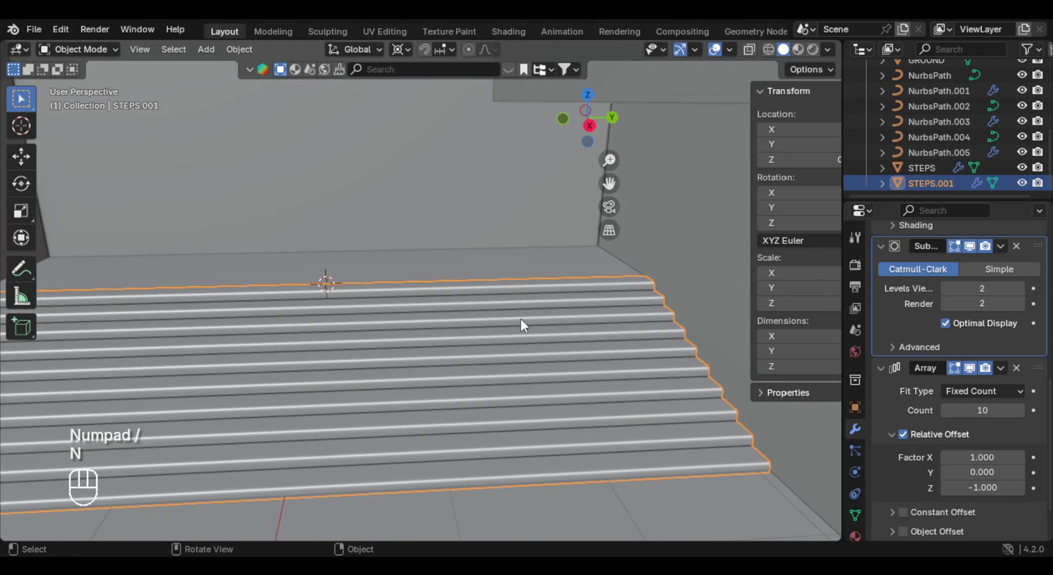
Step: Shade the staircase smooth and set its Bevel modifier amount to 0.008 m
middle_click_drag(640, 357, 559, 268)
right_click(556, 253)
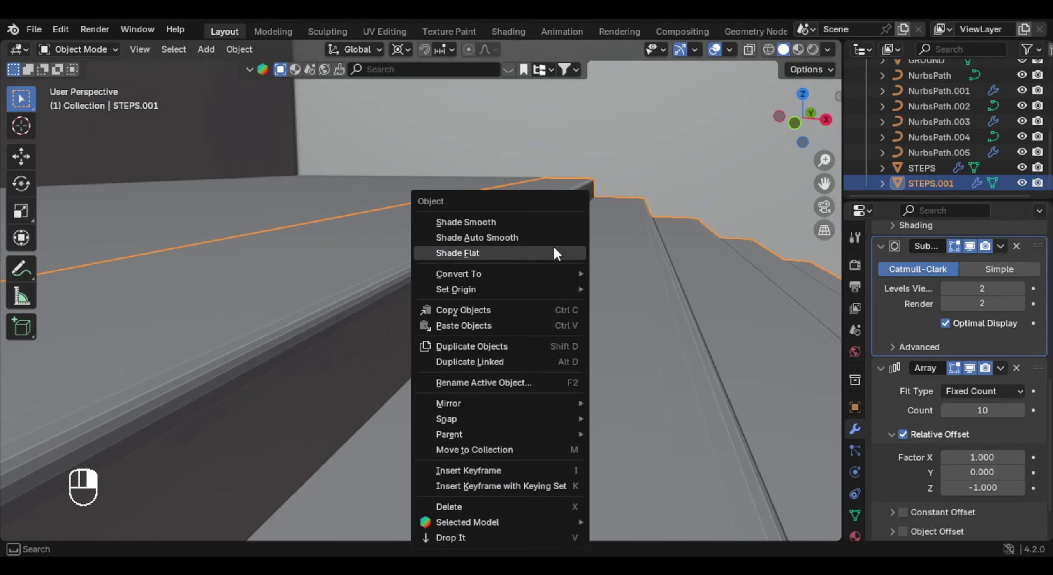
left_click(482, 220)
scroll(1001, 371, "up", 12)
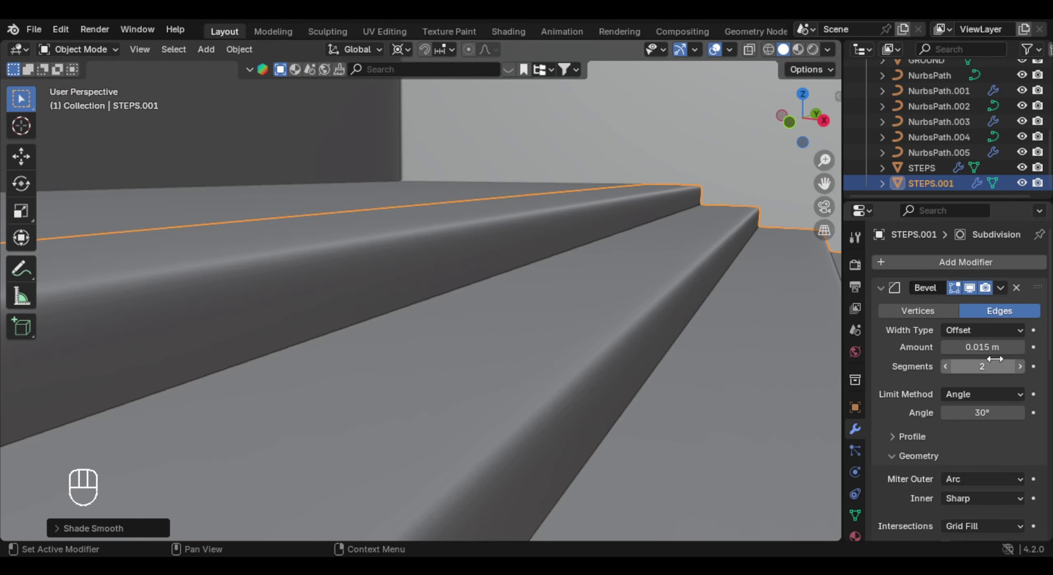
middle_click_drag(469, 310, 556, 338)
left_click_drag(982, 347, 951, 345, "shift")
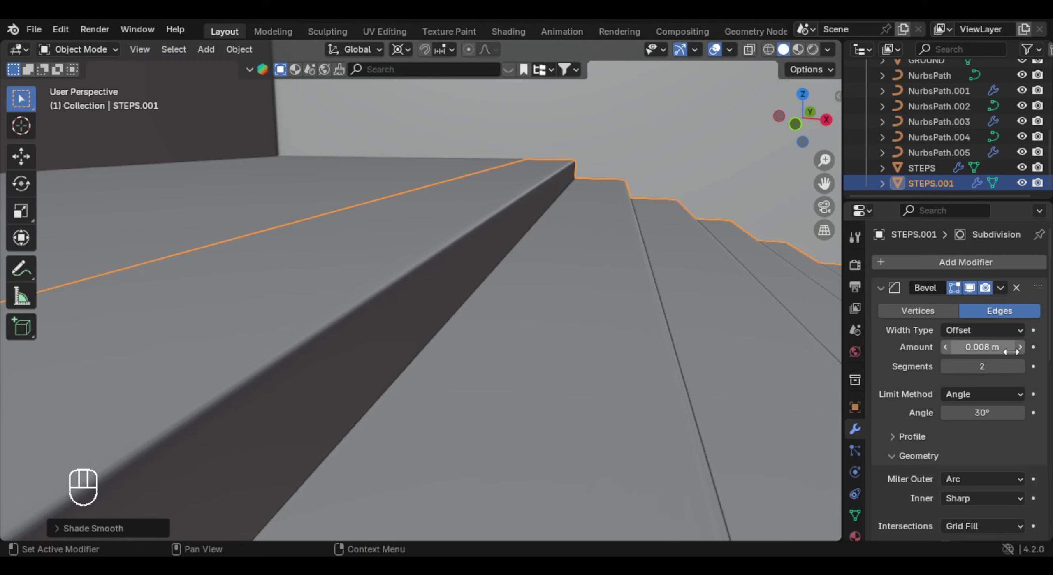
Step: Move the landing and the staircase together down along Z, sinking the lowest steps into the floor
scroll(413, 210, "down", 8)
left_click(462, 357)
middle_click_drag(462, 357, 477, 266)
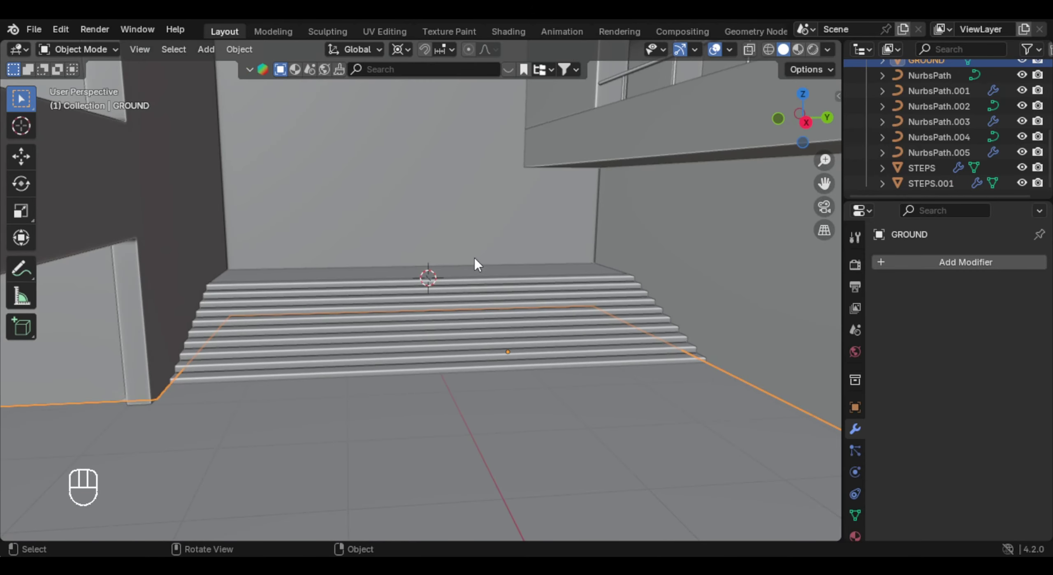
left_click(478, 280)
scroll(478, 284, "up", 2)
left_click(553, 288)
middle_click_drag(554, 288, 594, 291)
left_click(492, 292, "shift")
key("g")
key("z")
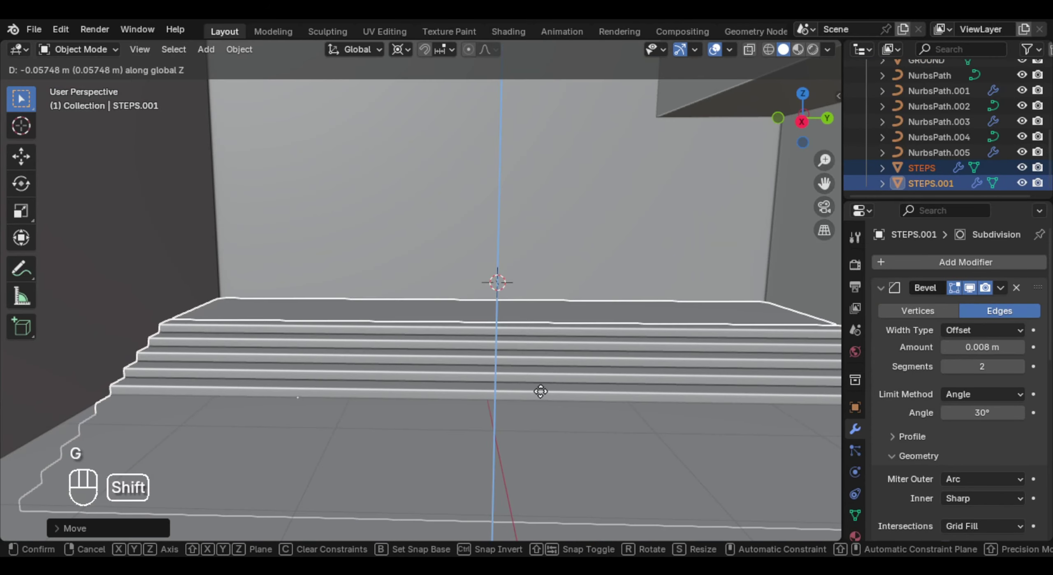
left_click(549, 390)
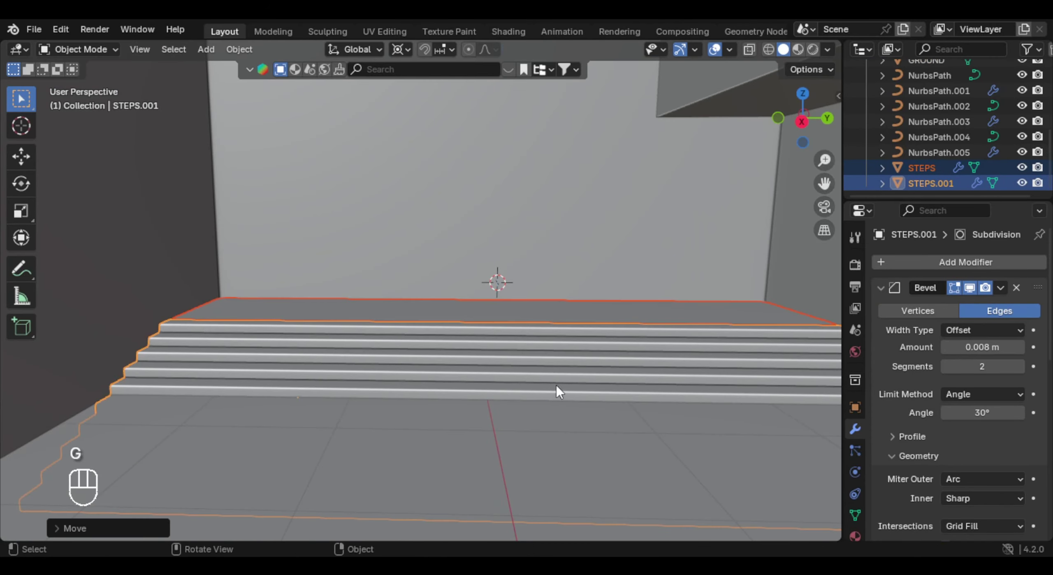
Step: Reduce the staircase's Array modifier count to 6
middle_click_drag(556, 385, 534, 357, "shift")
left_click(534, 357)
scroll(998, 355, "down", 10)
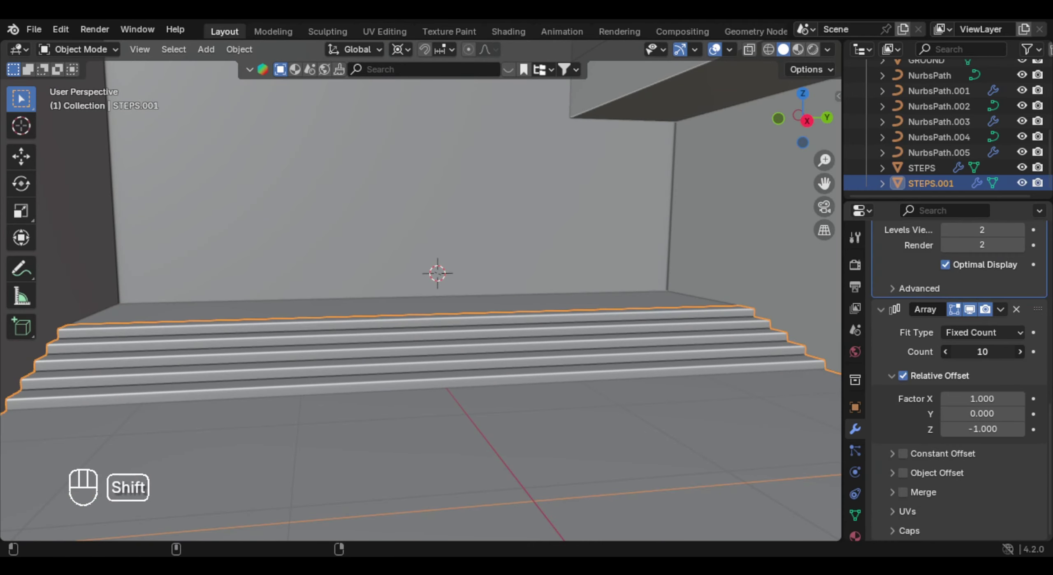
mouse_move(982, 352)
left_mouse_down()
mouse_move(950, 352)
mouse_move(982, 355)
left_mouse_up()
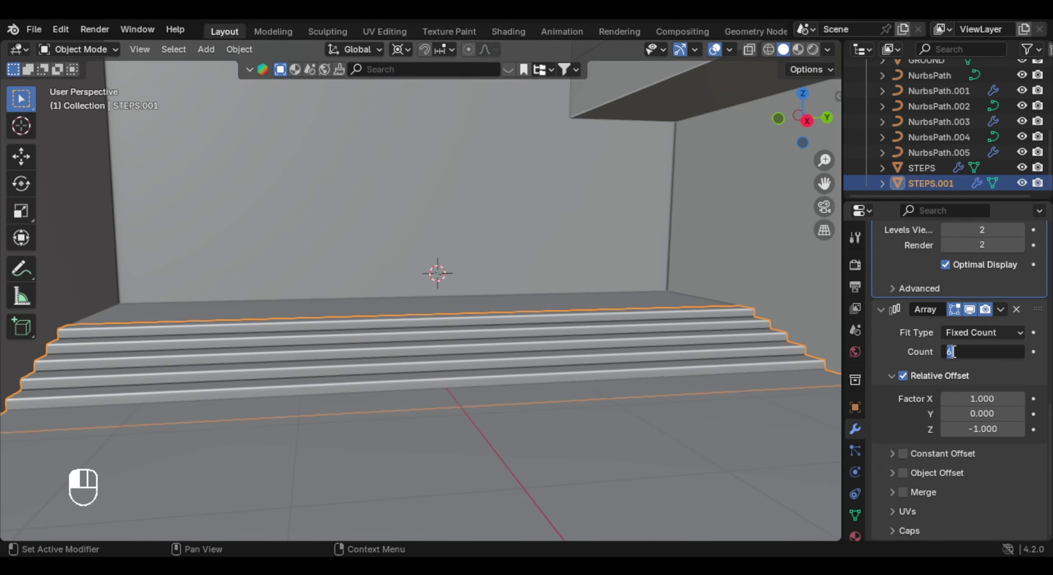
left_click(947, 355)
middle_click_drag(509, 356, 576, 407)
Step: Open the building wall's mesh for editing and add three vertical loop cuts around the middle of the wall behind the landing
left_click(479, 272)
middle_click_drag(498, 276, 484, 273)
scroll(473, 263, "up", 2)
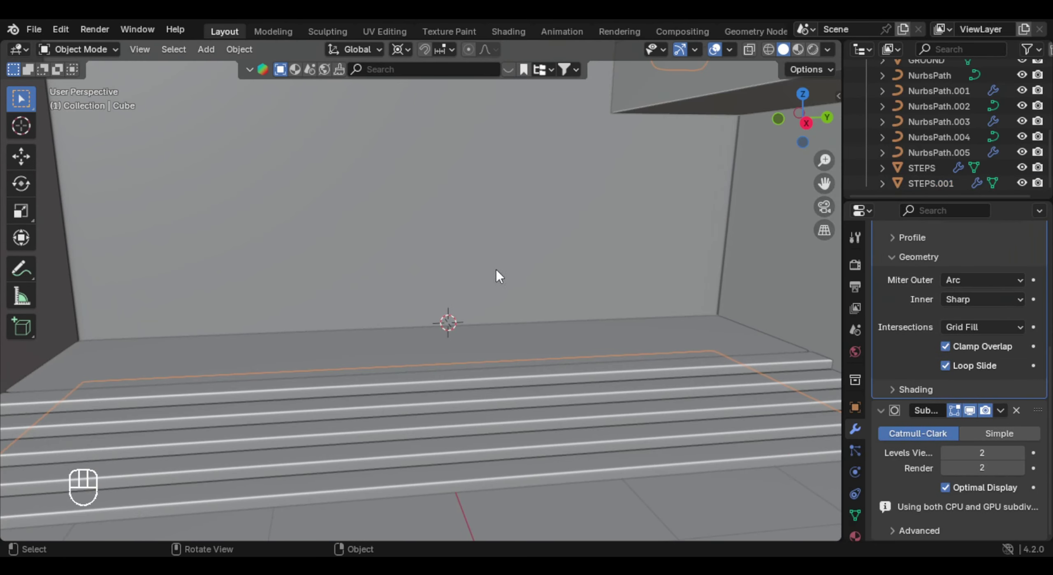
key("Tab")
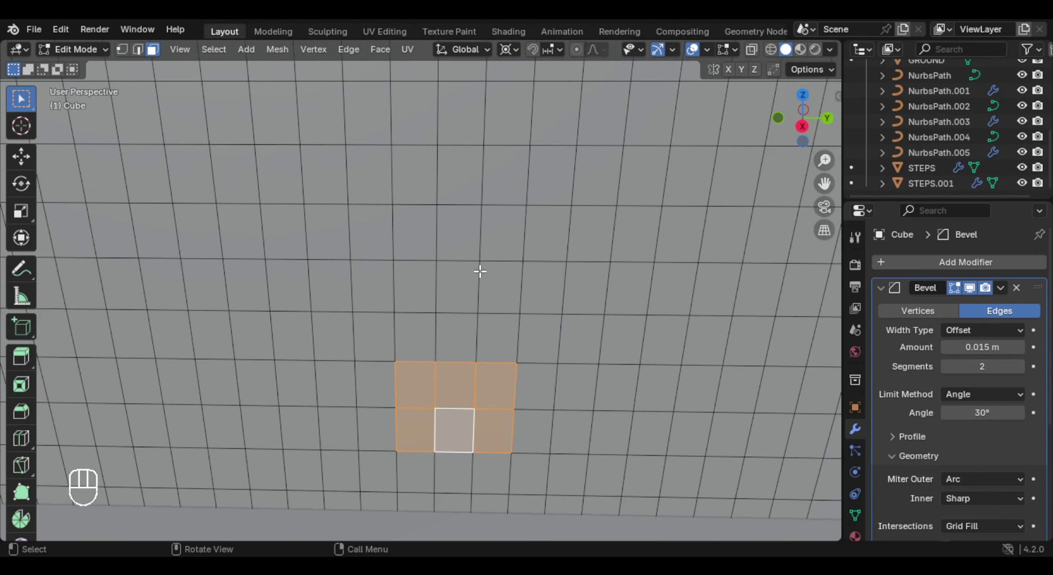
middle_click_drag(479, 270, 488, 238, "shift")
middle_click_drag(488, 239, 492, 220)
key("ctrl+r")
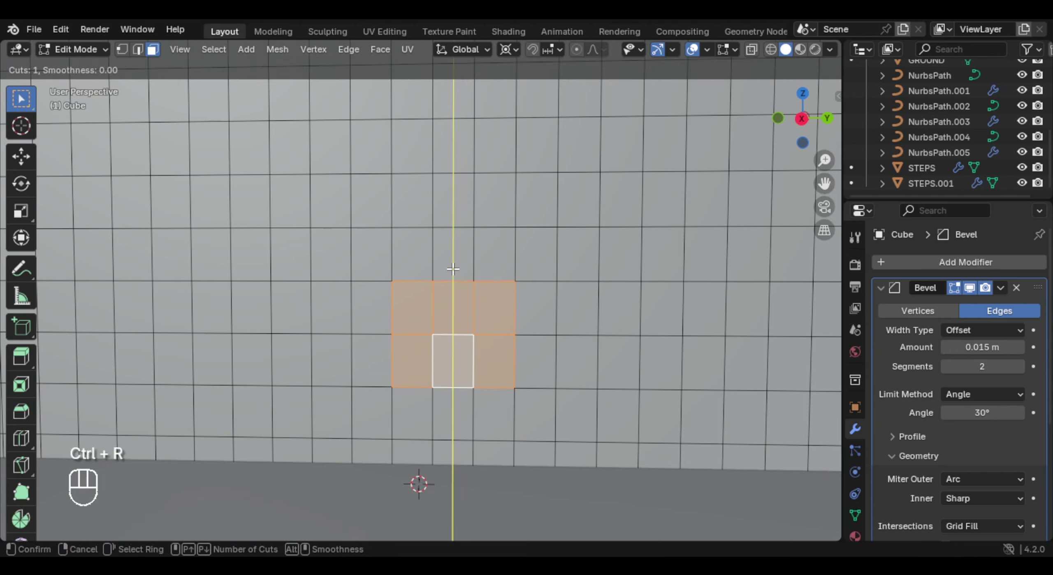
left_click(453, 269)
key("ctrl+r")
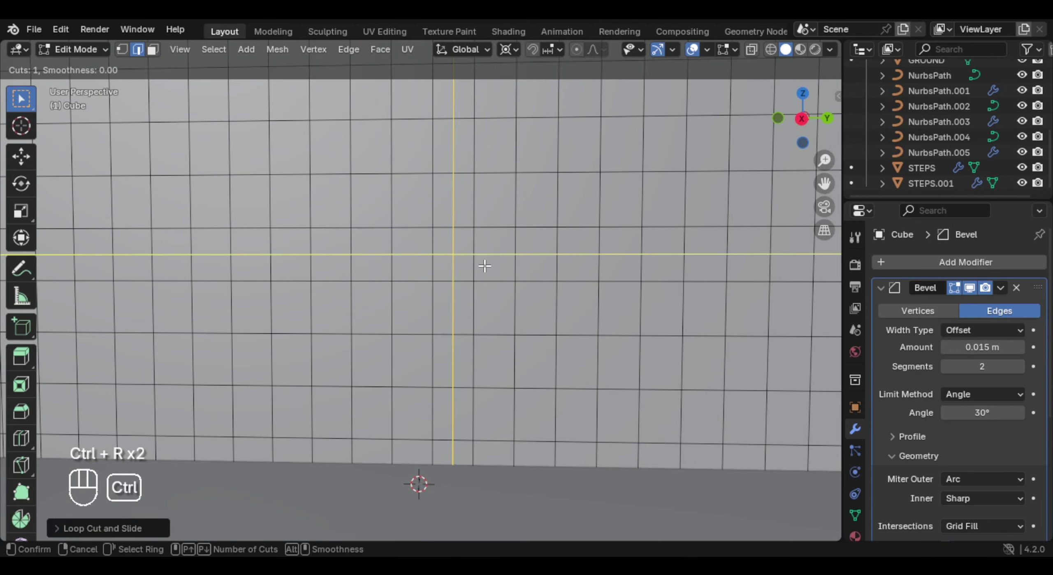
left_click(501, 231)
key("ctrl+r")
left_click(420, 233)
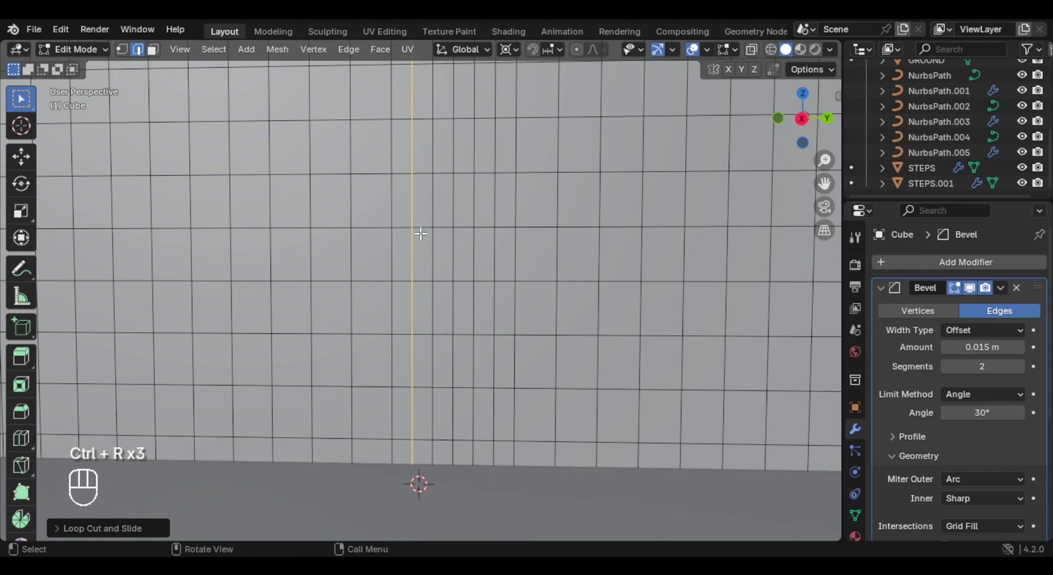
Step: Add two horizontal loop cuts across the same wall, crossing the vertical cuts above the landing
key("ctrl+r")
left_click(476, 308)
left_click(477, 308)
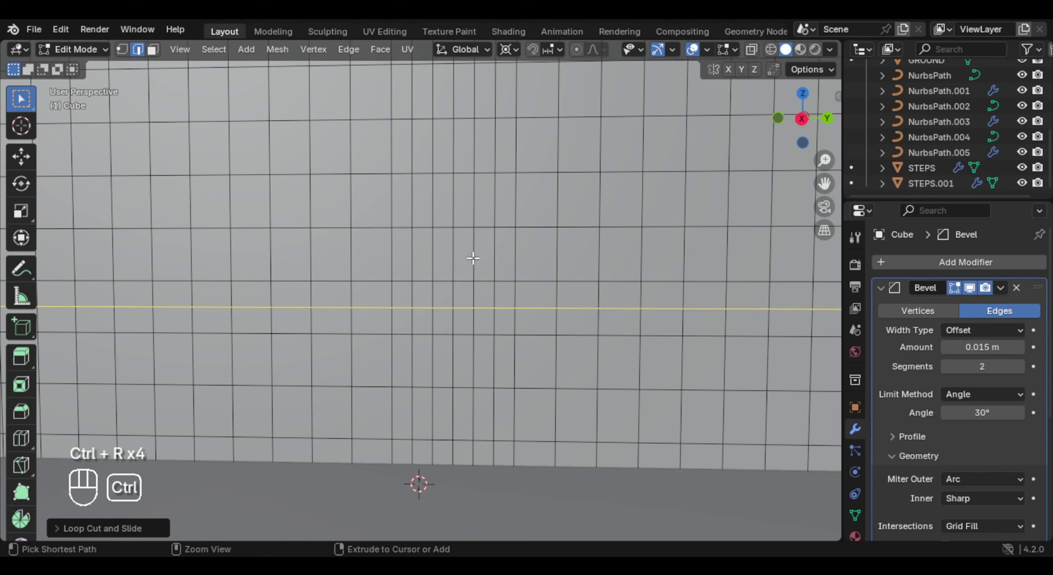
key("ctrl+r")
left_click(477, 268)
left_click(477, 269)
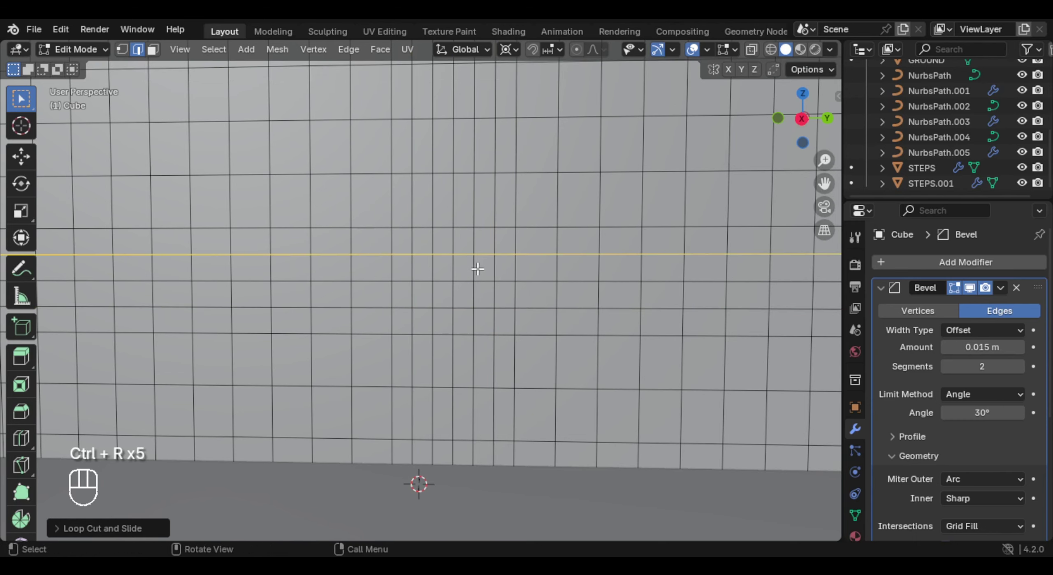
Step: Select the square block of small faces at the middle of the wall and inset it by about 0.05 m
key("3")
left_click(482, 290)
key("c")
left_click_drag(477, 273, 465, 299)
right_click(461, 292)
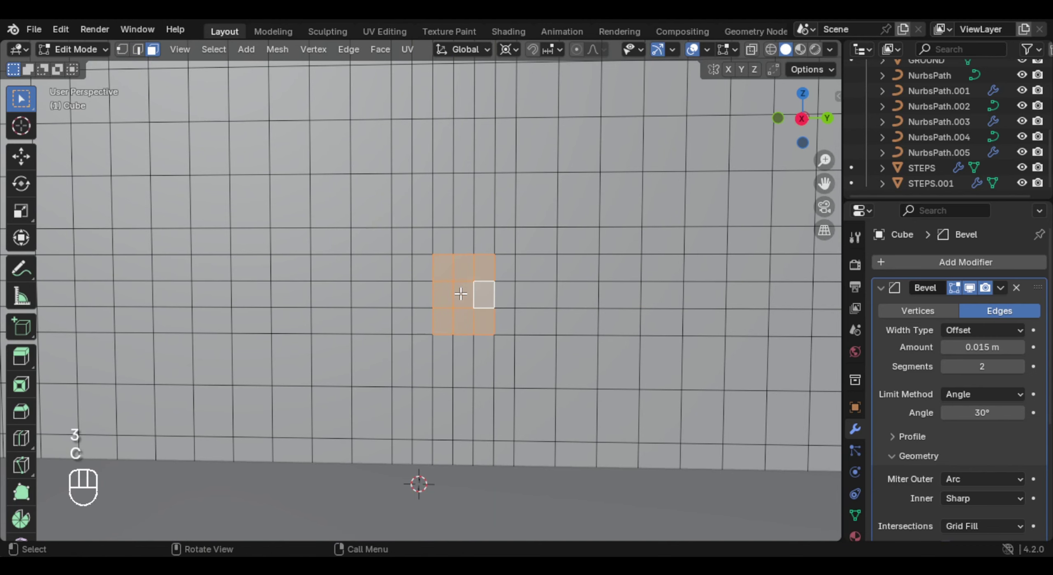
scroll(469, 302, "down", 5)
scroll(473, 307, "up", 5)
key("c")
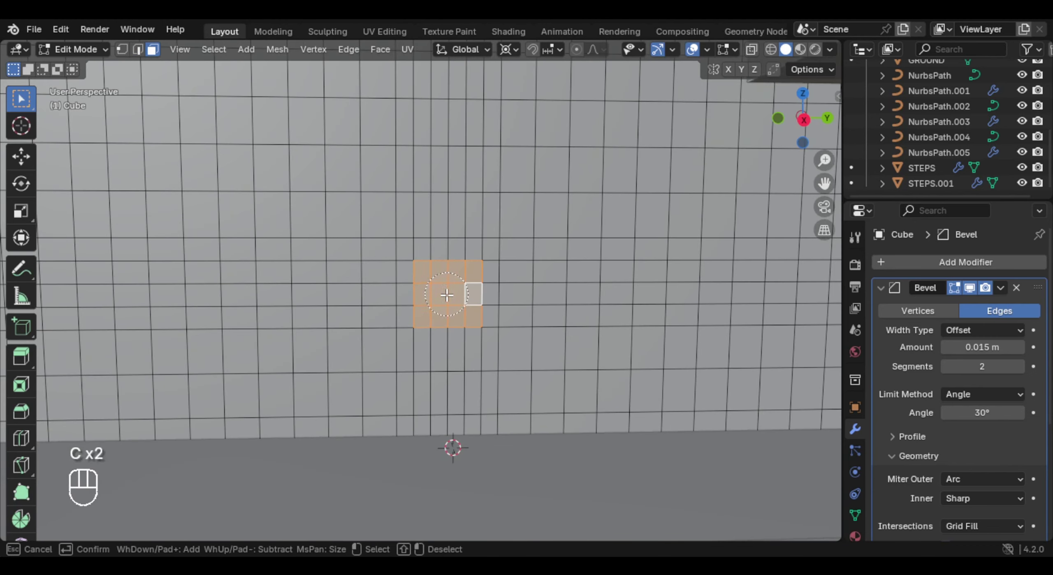
left_click_drag(441, 270, 481, 251)
right_click(481, 251)
right_click(446, 222)
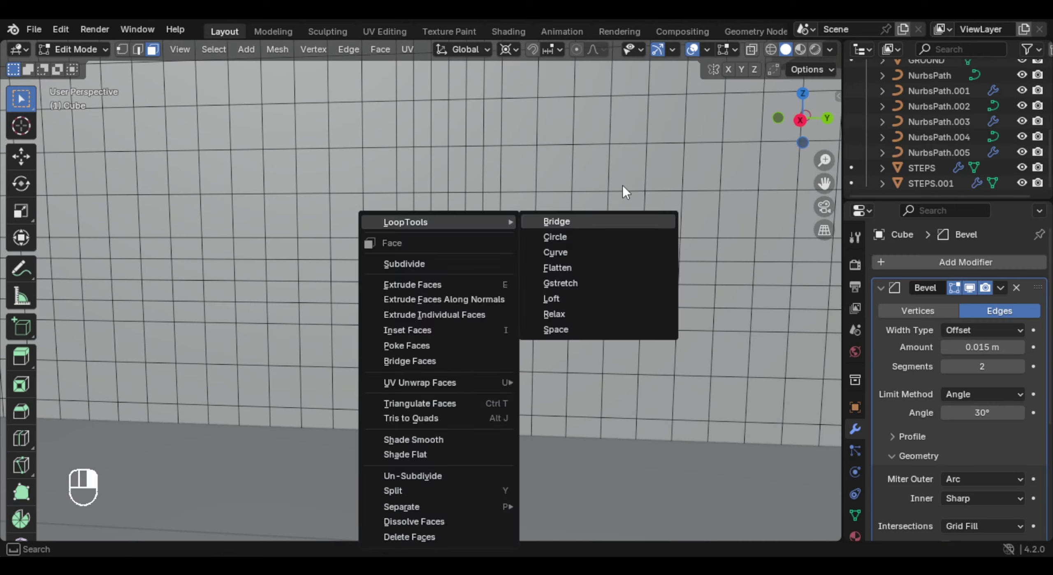
key("i")
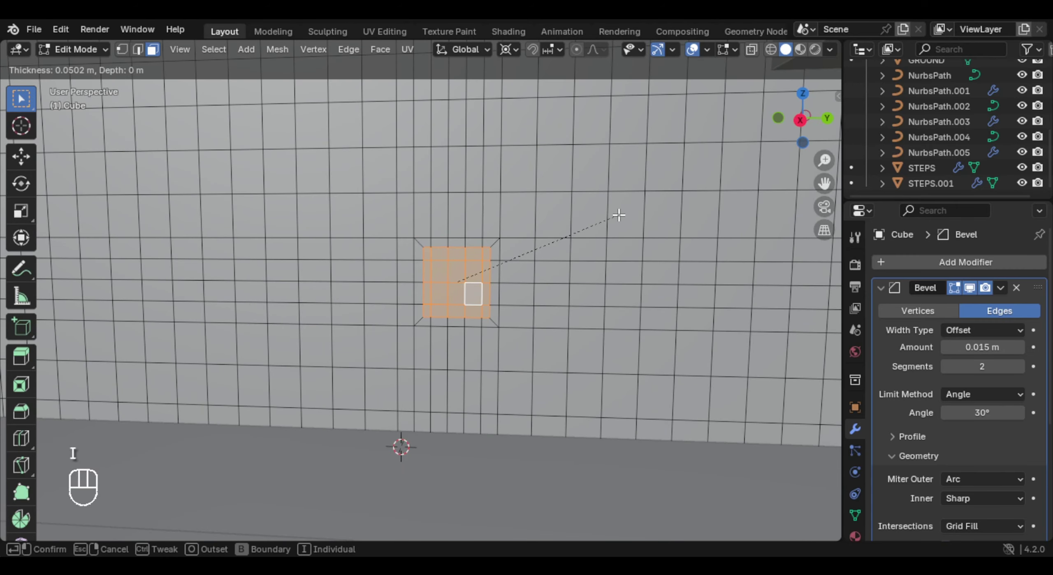
left_click(616, 215)
Step: Reshape the inset faces into a circle with LoopTools and set the circle's angle to 0°
right_click(521, 191)
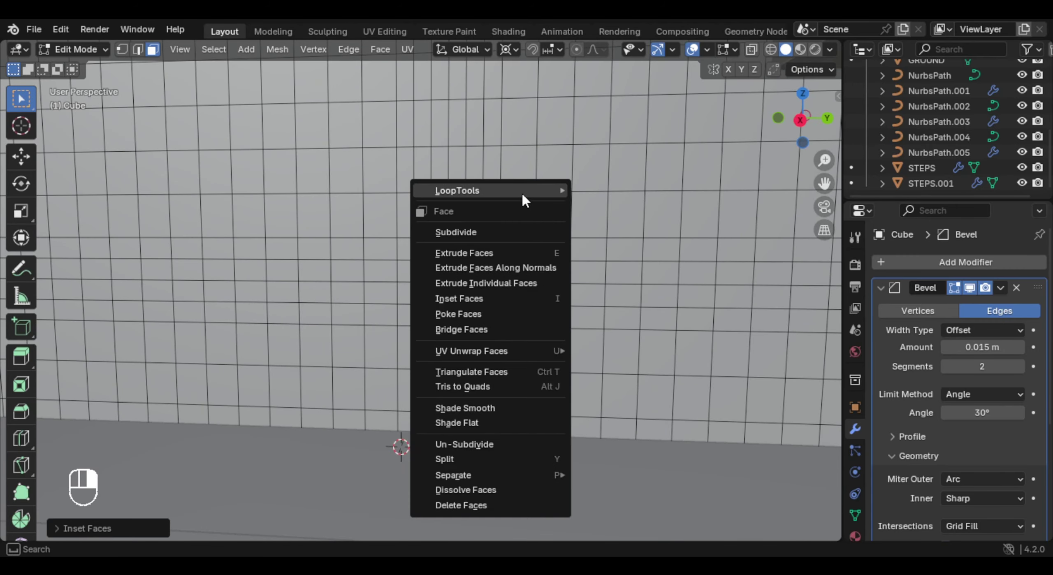
mouse_move(522, 191)
left_click(648, 206)
scroll(576, 292, "up", 1)
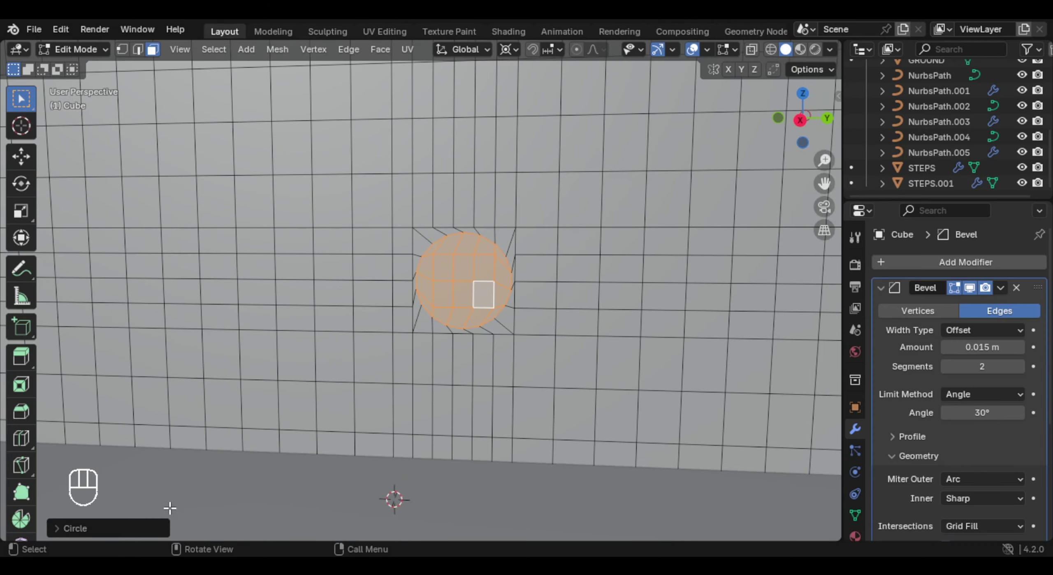
left_click(164, 528)
double_click(217, 486)
type("0")
key("Return")
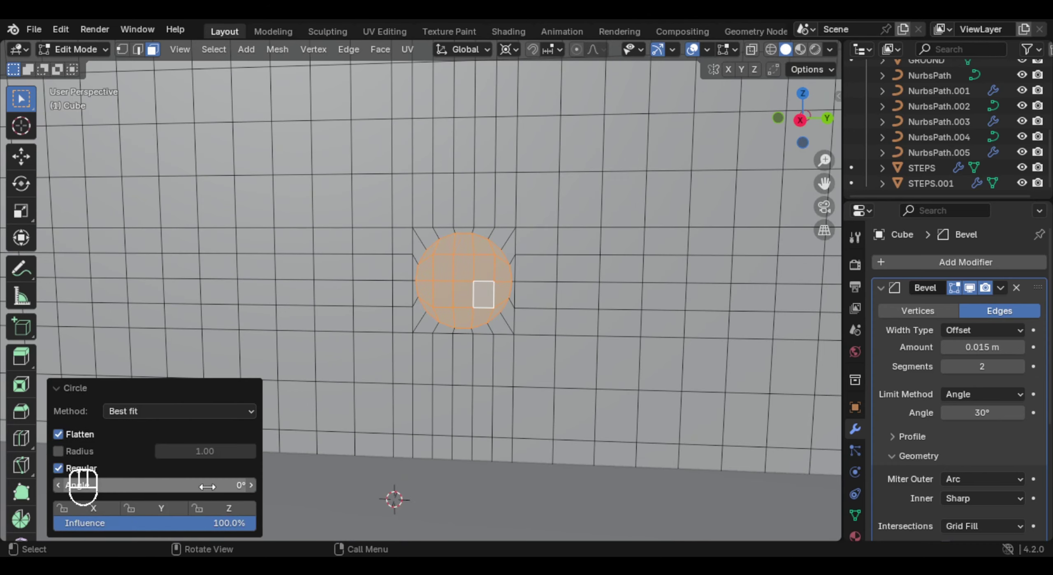
Step: Select the circle's faces and the wall faces below it down to the landing, and delete them to open an arched doorway
scroll(553, 332, "up", 2)
middle_click_drag(506, 305, 509, 304)
left_click(484, 273)
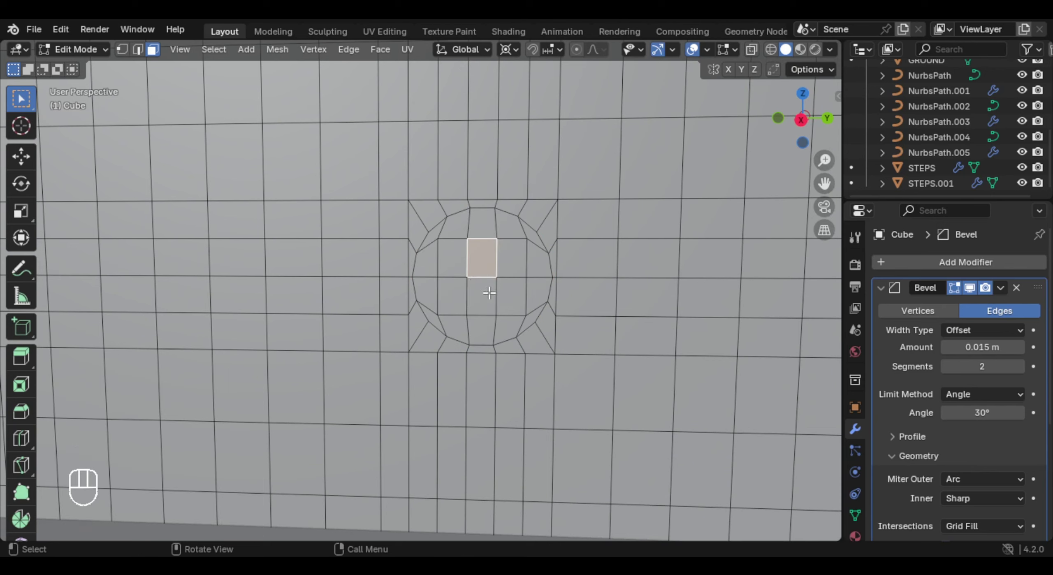
key("c")
left_click(485, 267)
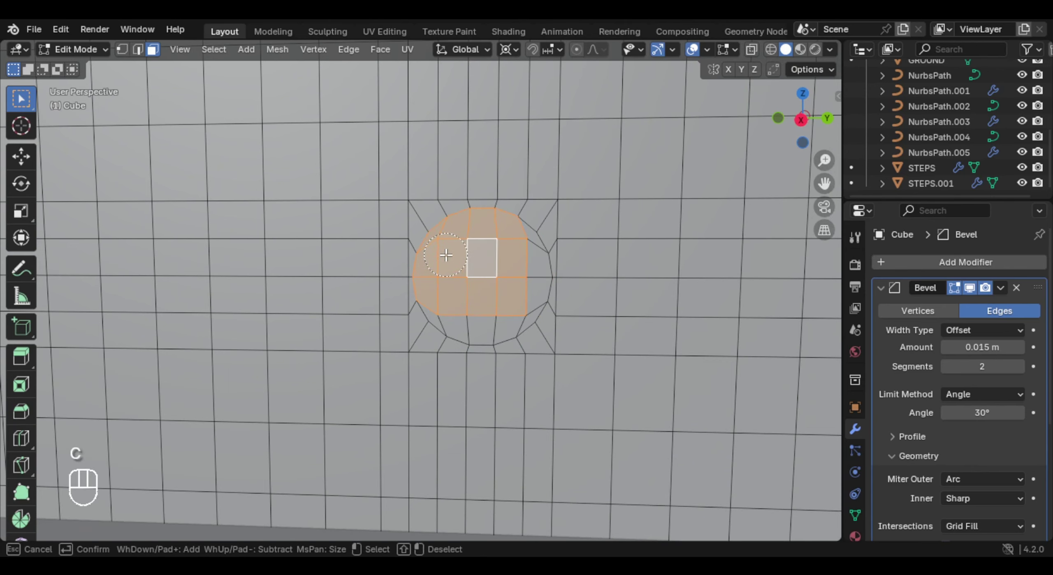
key("c")
left_click(486, 292)
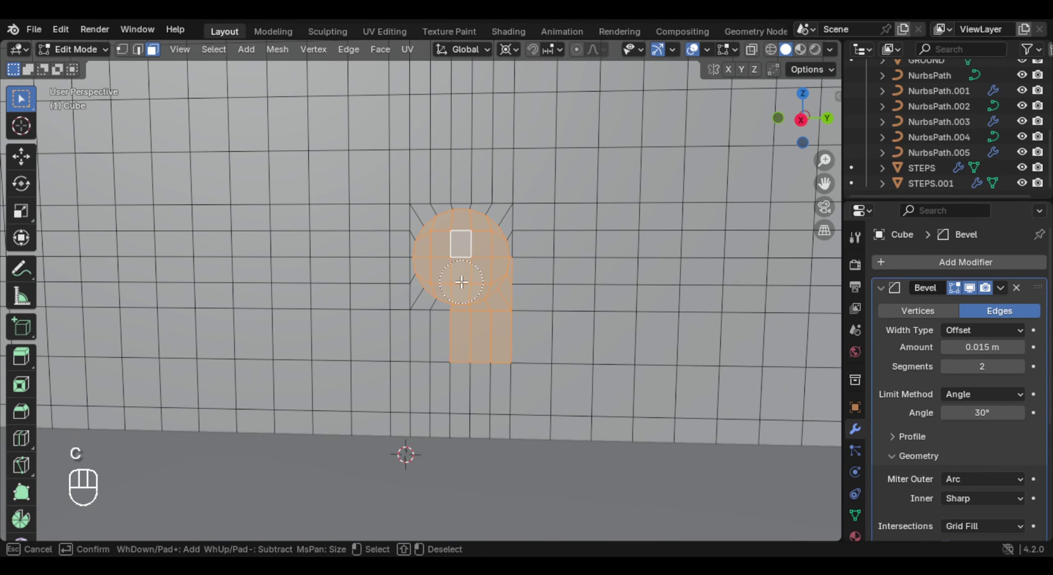
left_click_drag(449, 354, 447, 411)
key("Escape")
key("x")
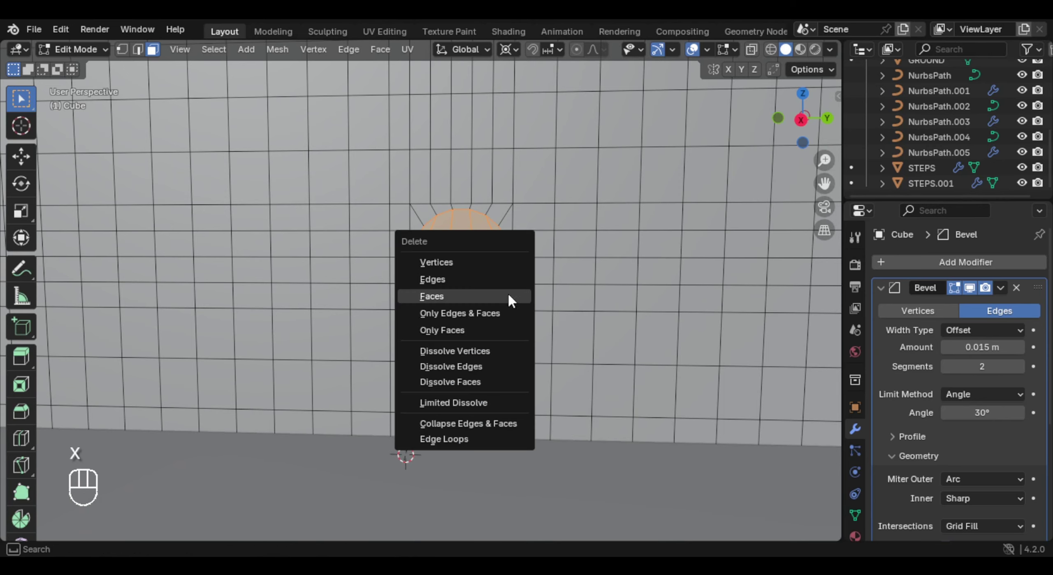
left_click(507, 292)
Step: Select the two lowest vertices of the doorway's arch and extrude them straight down along Z in successive segments toward the landing
key("1")
scroll(428, 244, "up", 3)
left_click(428, 232)
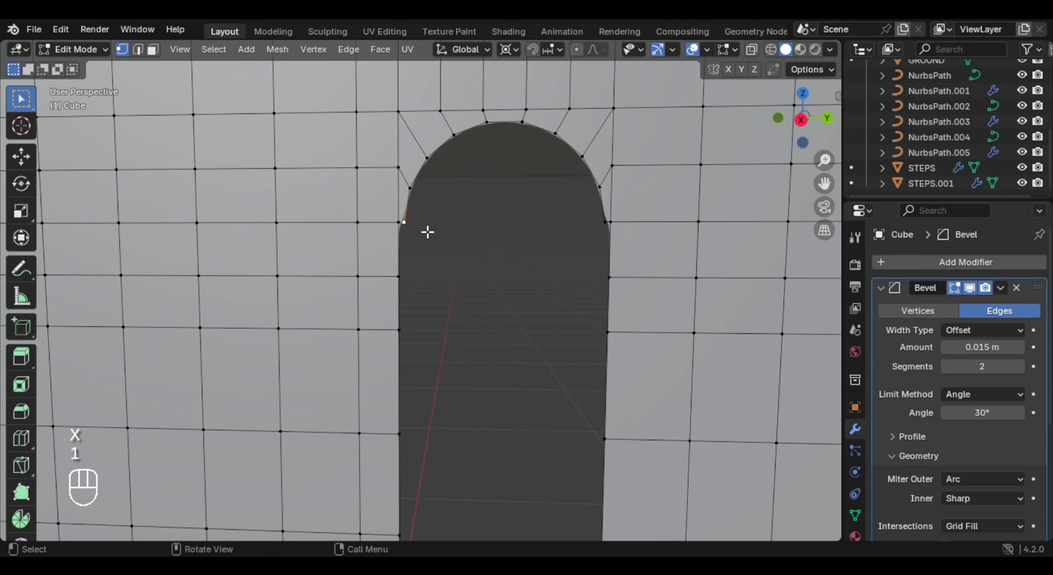
left_click(601, 222, "shift")
middle_click_drag(601, 222, 622, 195)
scroll(623, 195, "down", 2)
key("e")
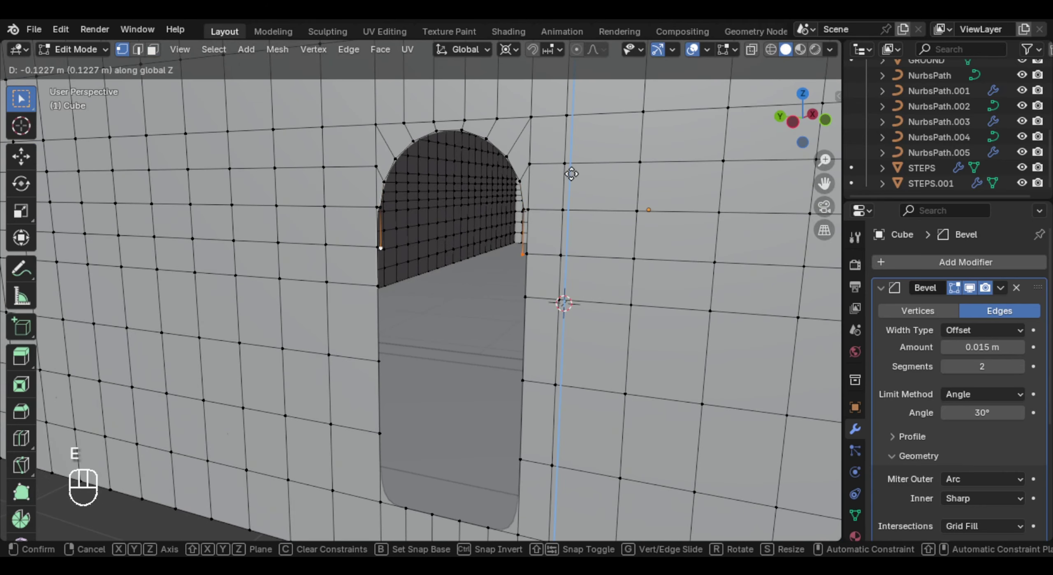
left_click(571, 174)
key("e")
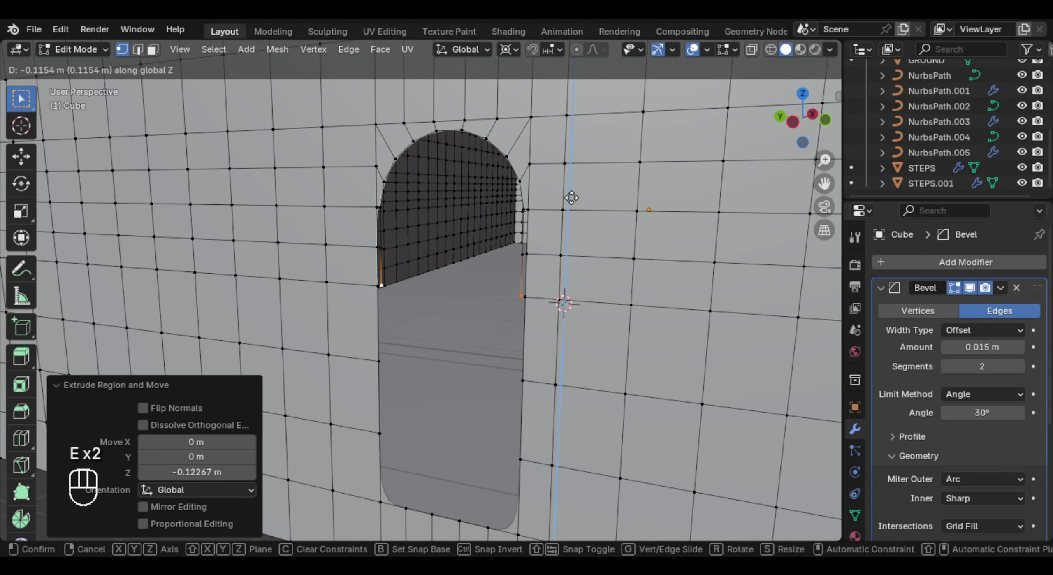
left_click(572, 198)
Step: Add a vertical loop cut near each side of the doorway in the wall faces beneath it, aligned with the extruded edges
middle_click_drag(569, 195, 550, 233)
scroll(550, 232, "up", 2)
key("ctrl+r")
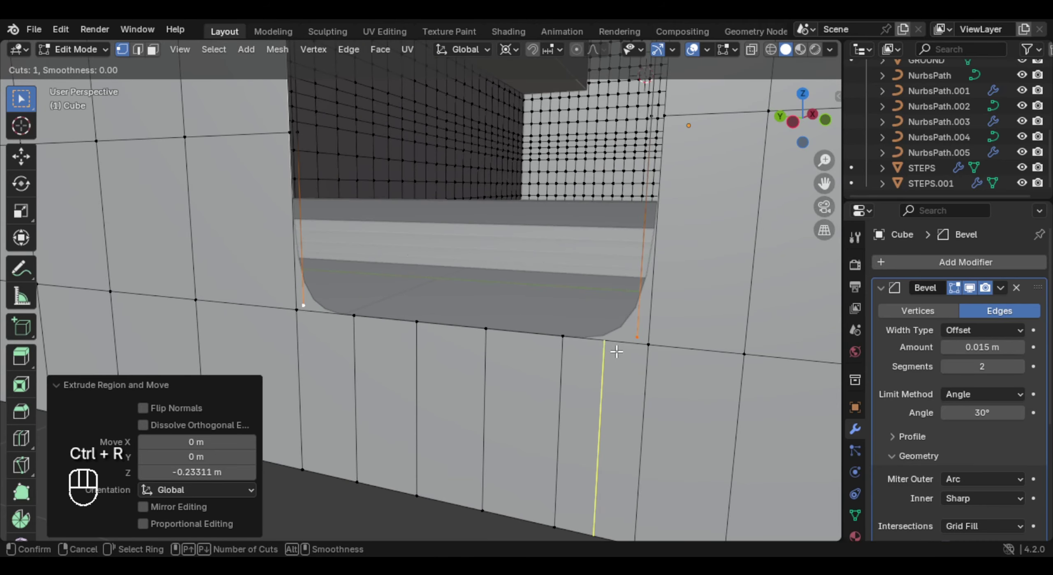
left_click(602, 382)
left_click(630, 383)
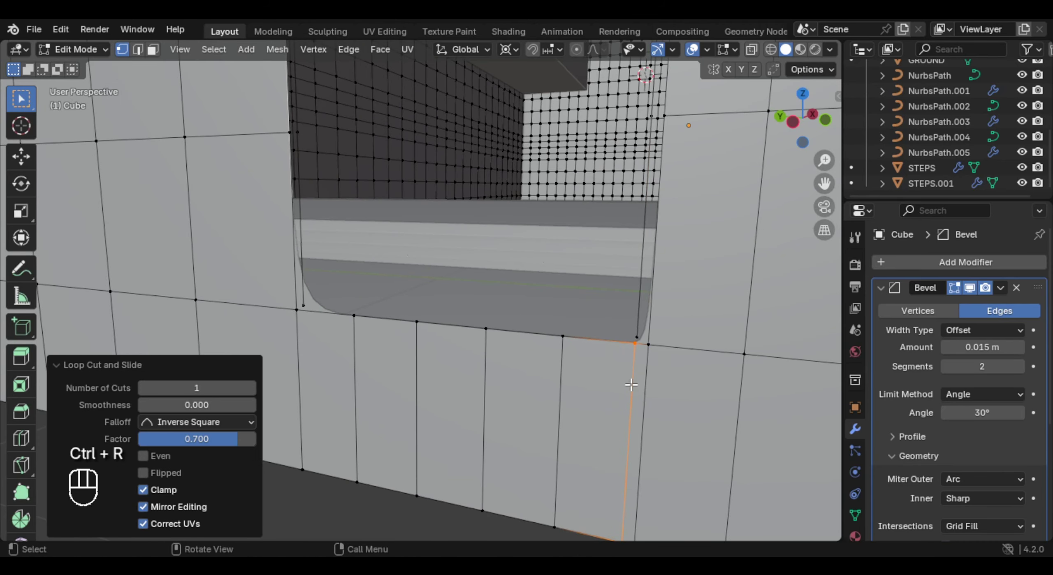
key("ctrl+r")
left_click(325, 346)
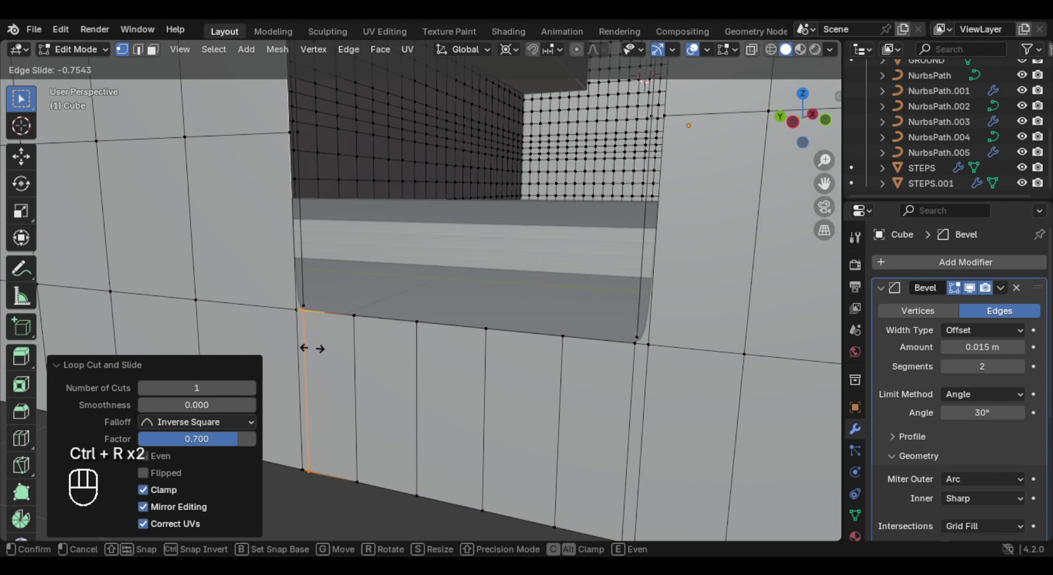
left_click(312, 349)
Step: Merge the lower end vertices of the extruded edges into the adjacent loop-cut vertices at the doorway's bottom corners, using At Last
middle_click_drag(612, 368, 566, 348, "shift")
scroll(566, 347, "up", 2)
left_click(637, 289)
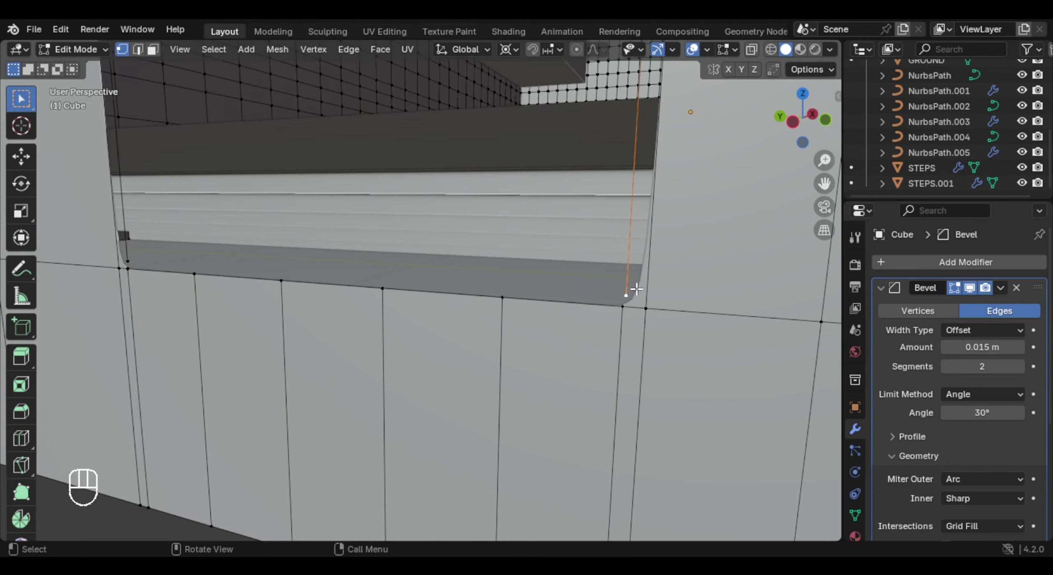
left_click(628, 314, "shift")
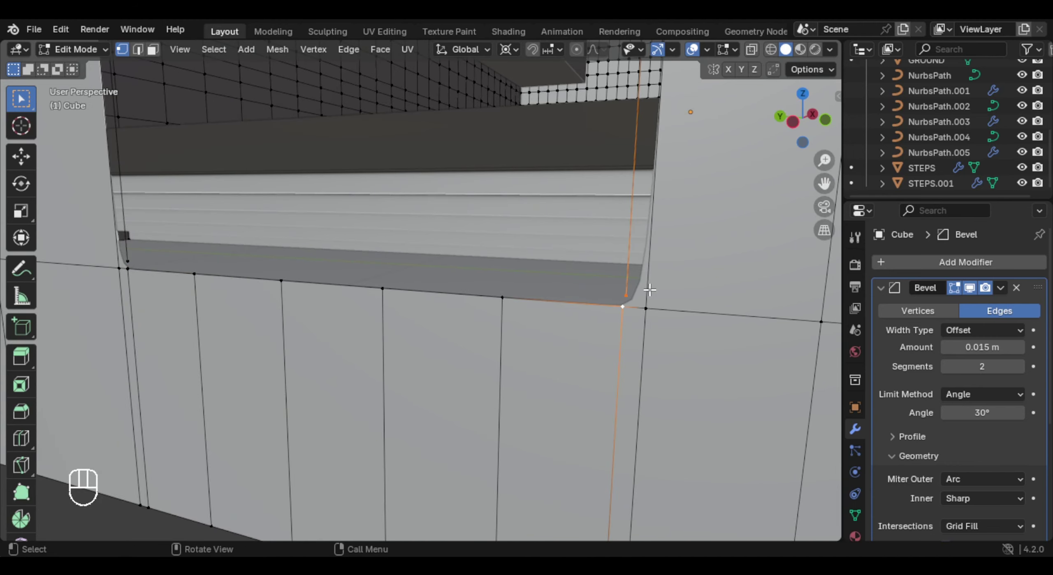
key("m")
left_click(578, 295)
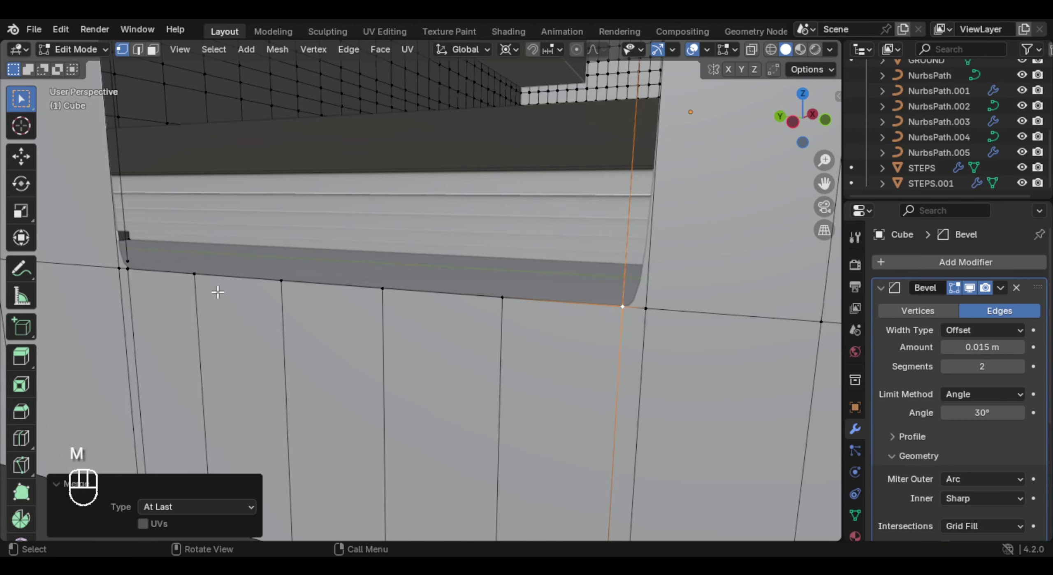
left_click(127, 261)
scroll(444, 320, "up", 2)
middle_click_drag(151, 286, 411, 322, "shift")
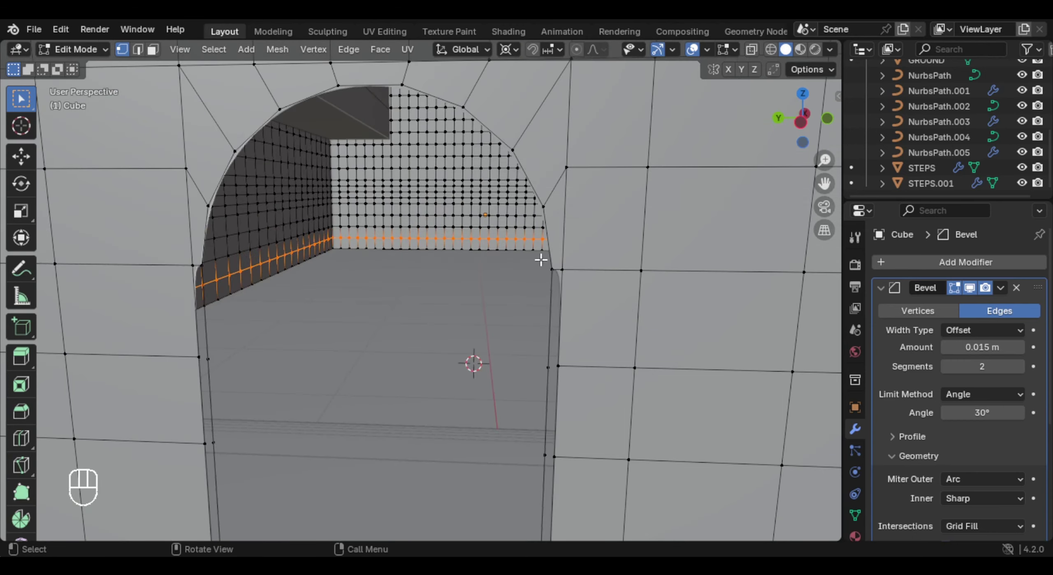
Step: Fill the narrow gaps between the doorway's new side edges and the surrounding wall with faces
key("2")
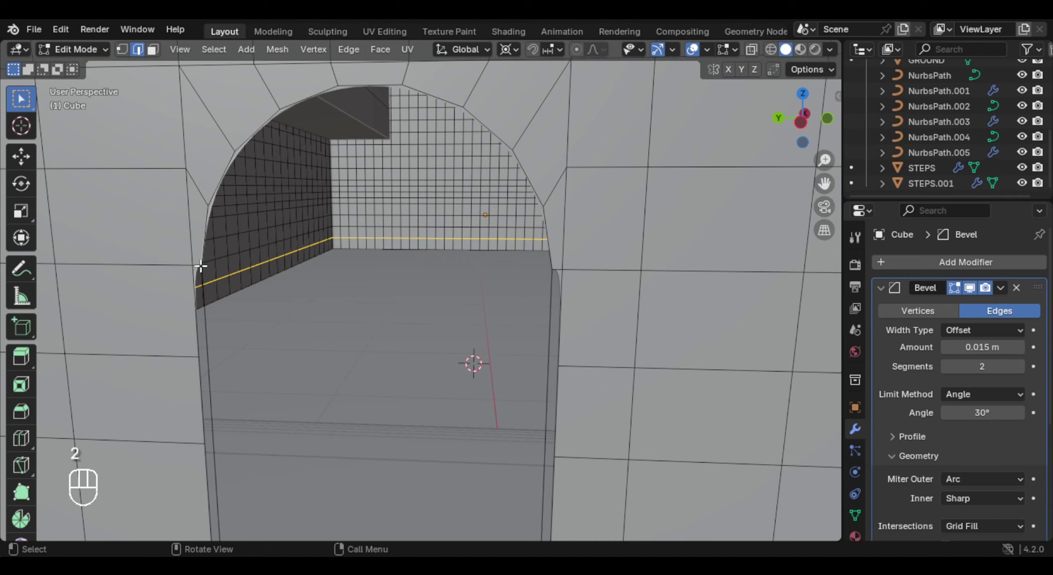
scroll(263, 292, "down", 6)
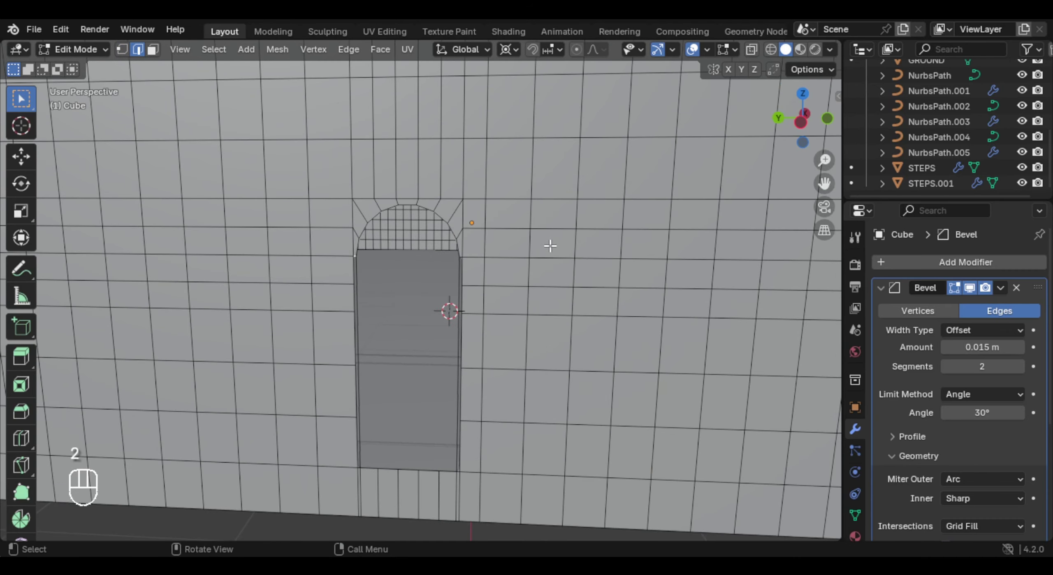
scroll(549, 245, "up", 6)
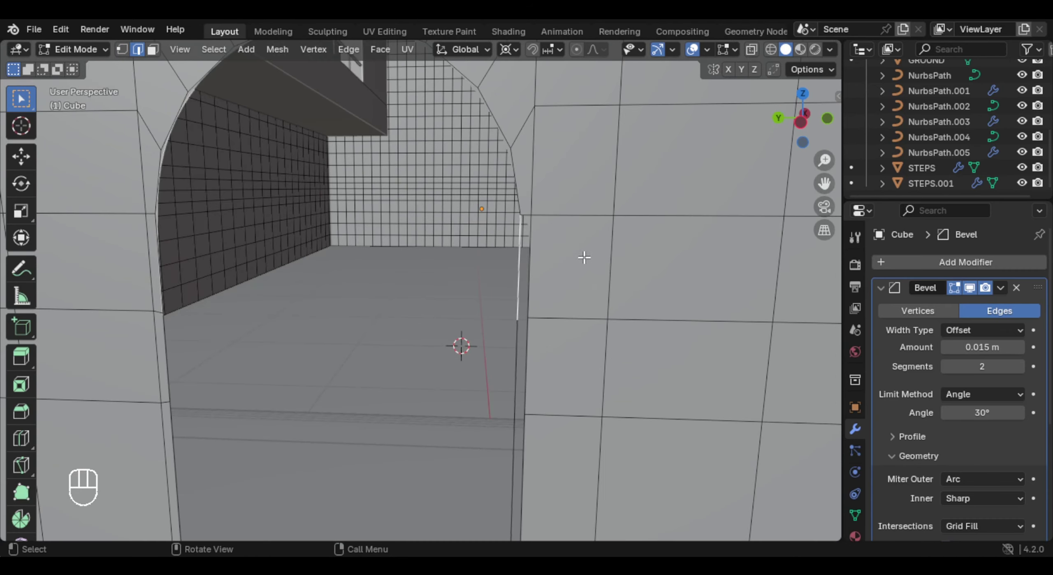
scroll(534, 218, "down", 4)
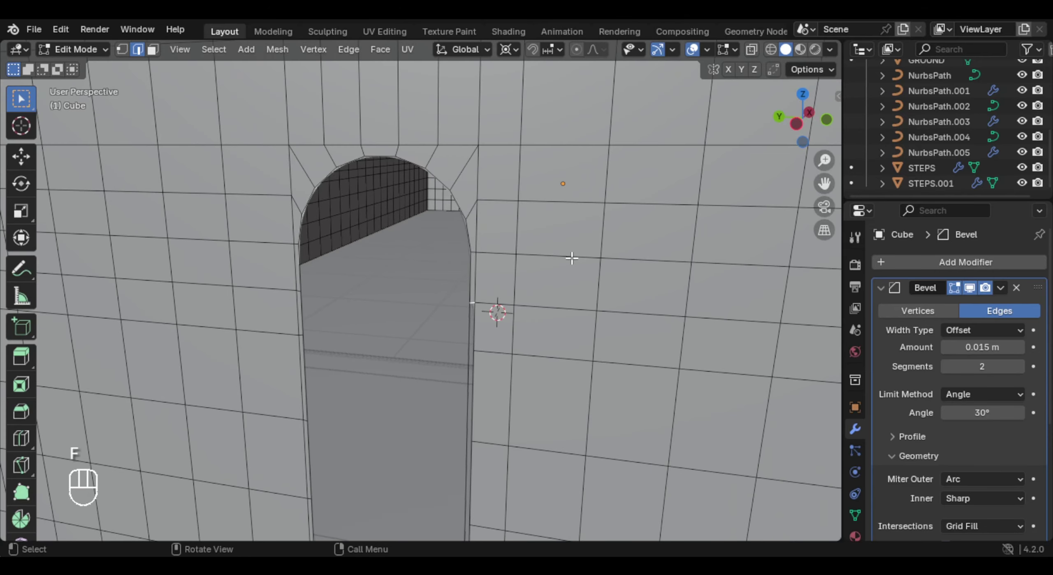
scroll(361, 221, "down", 4)
Step: Select the doorway's whole edge loop and extrude it outward along X by about -2.2 m to form a passage
left_click(365, 225, "alt")
scroll(411, 246, "down", 4)
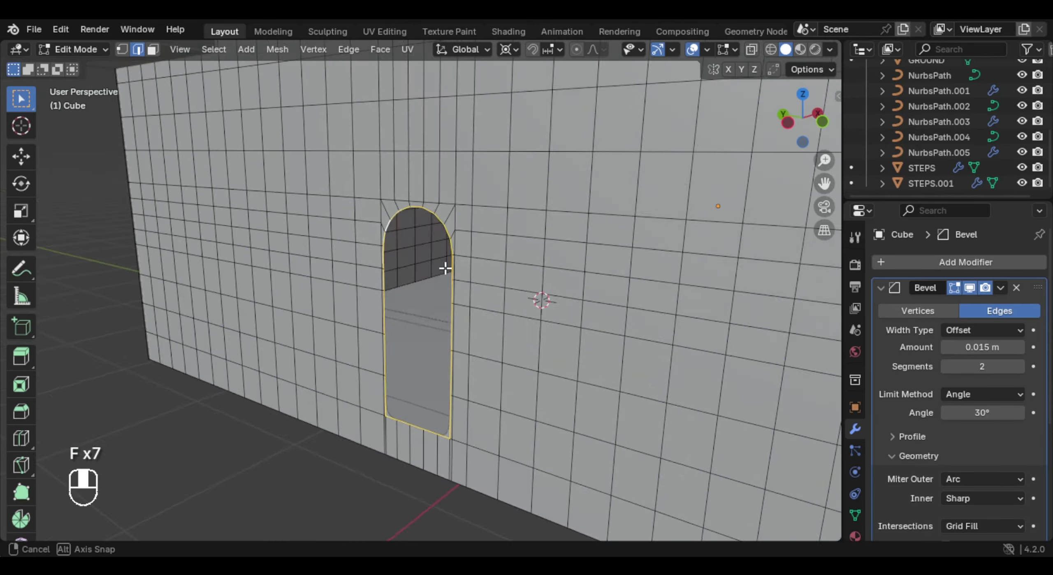
middle_click_drag(447, 270, 545, 221)
key("e")
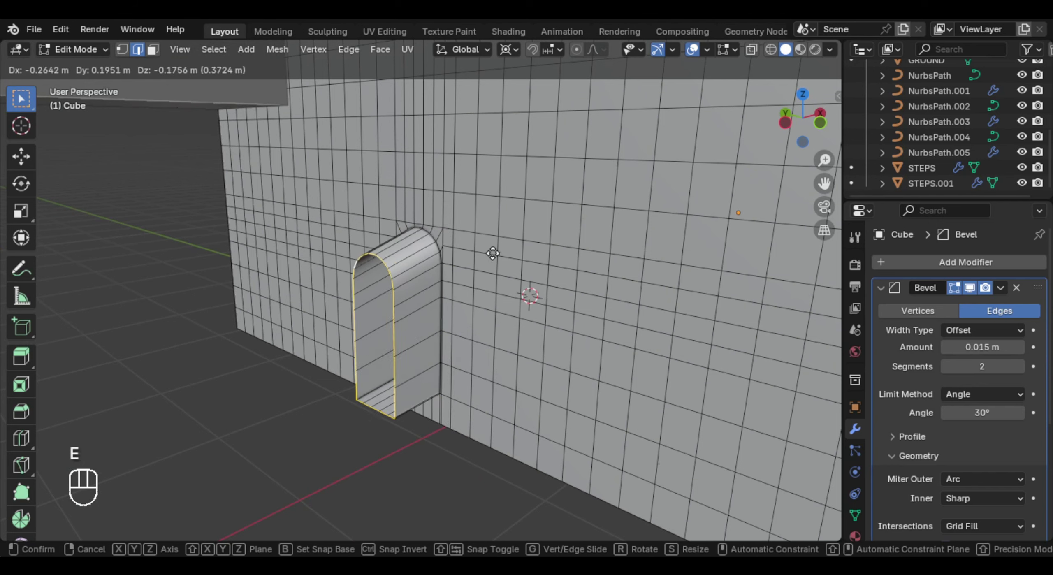
key("x")
left_click(353, 314)
Step: Close the far end of the passage with a Grid Fill using a span of 5 and return to Object Mode
middle_click_drag(353, 314, 359, 140)
left_click(387, 49)
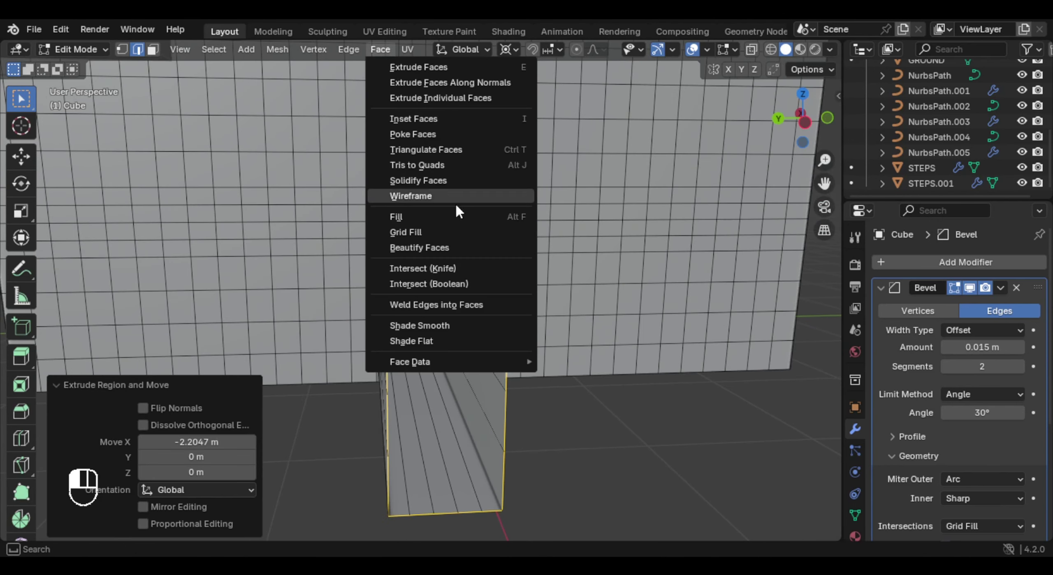
key("Return")
middle_click_drag(487, 307, 388, 284)
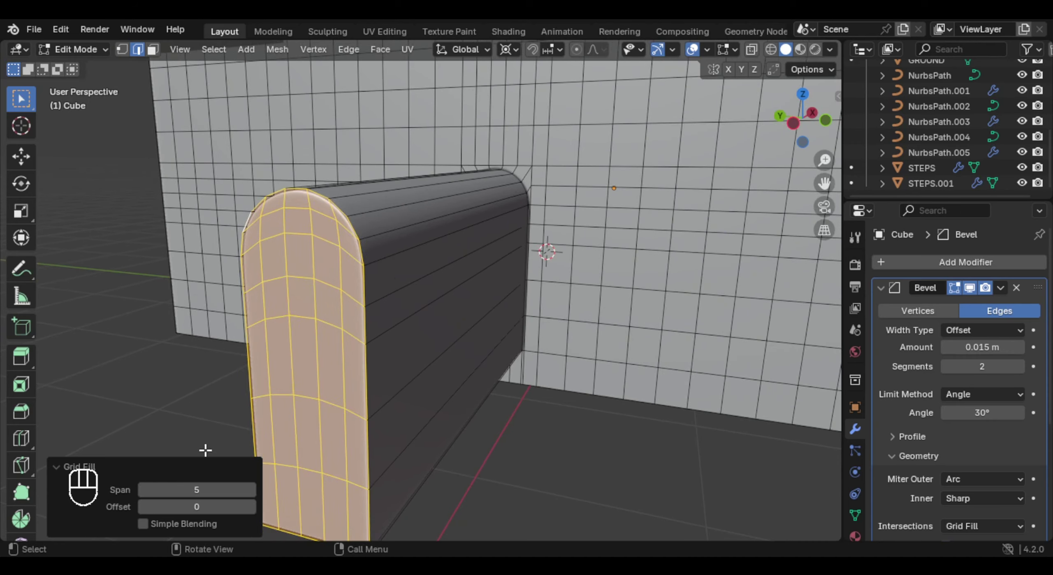
left_click(207, 449)
scroll(194, 460, "down", 2)
key("Tab")
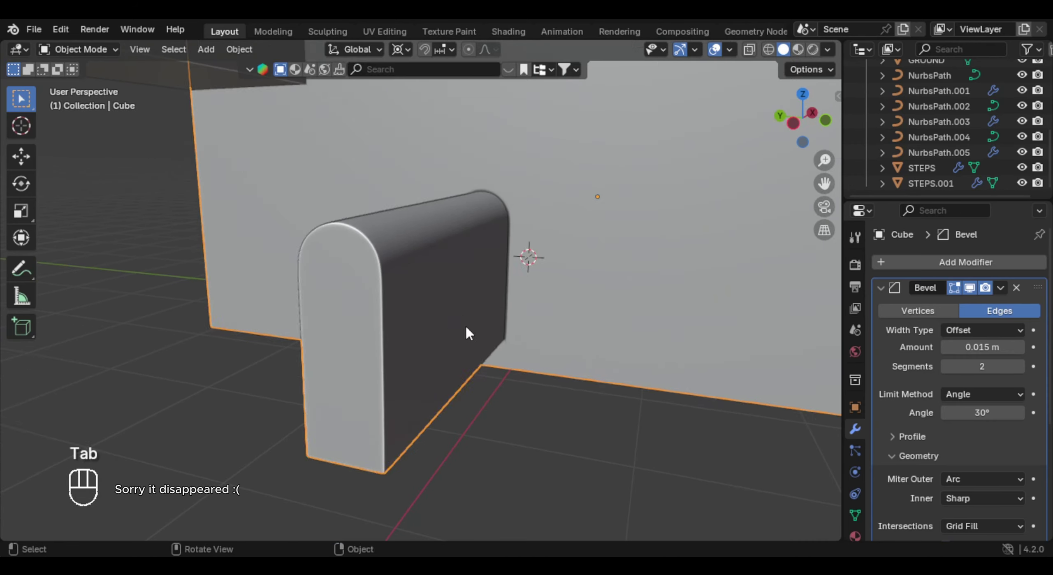
Step: Edit the building's mesh and select the floor of the passage together with its front edge at the doorway
middle_click_drag(466, 324, 267, 319)
left_click(401, 371)
left_click(401, 338)
key("Tab")
middle_click_drag(399, 336, 630, 270)
left_click(440, 342)
middle_click_drag(440, 341, 454, 364)
left_click(402, 325)
key("ctrl+z")
key("2")
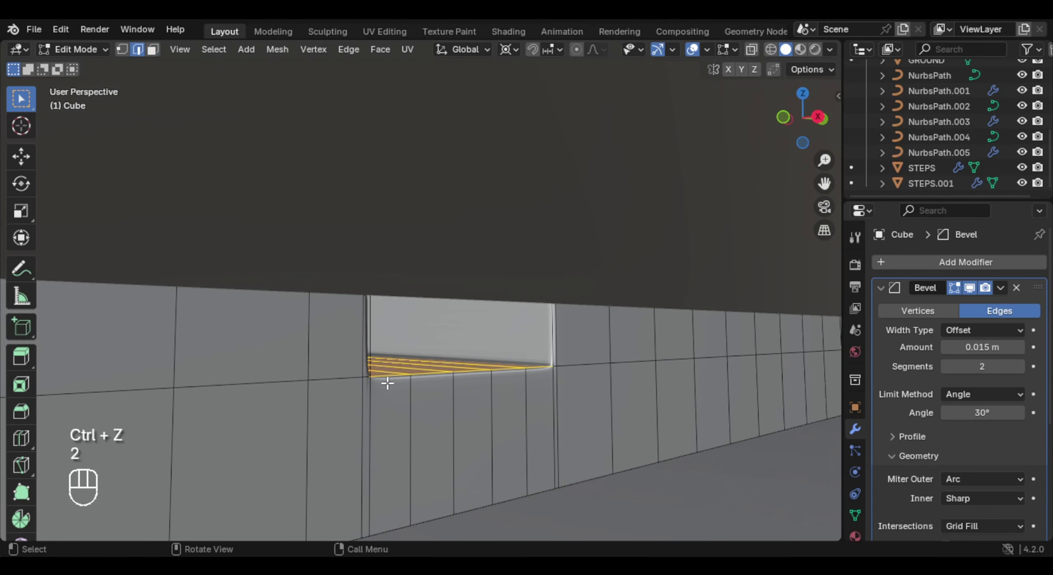
left_click(347, 381, "alt+shift")
Step: Snap the 3D cursor to a top face of the STEPS landing by the doorway and set the pivot point to 3D Cursor
middle_click_drag(526, 383, 556, 255)
key("Tab")
left_click(532, 278)
key("Tab")
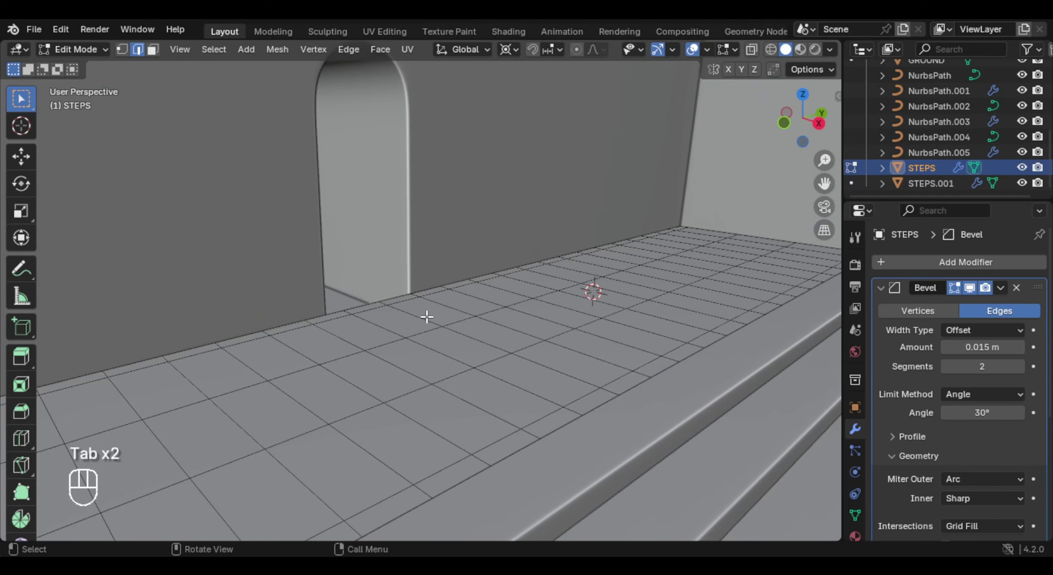
key("shift+s")
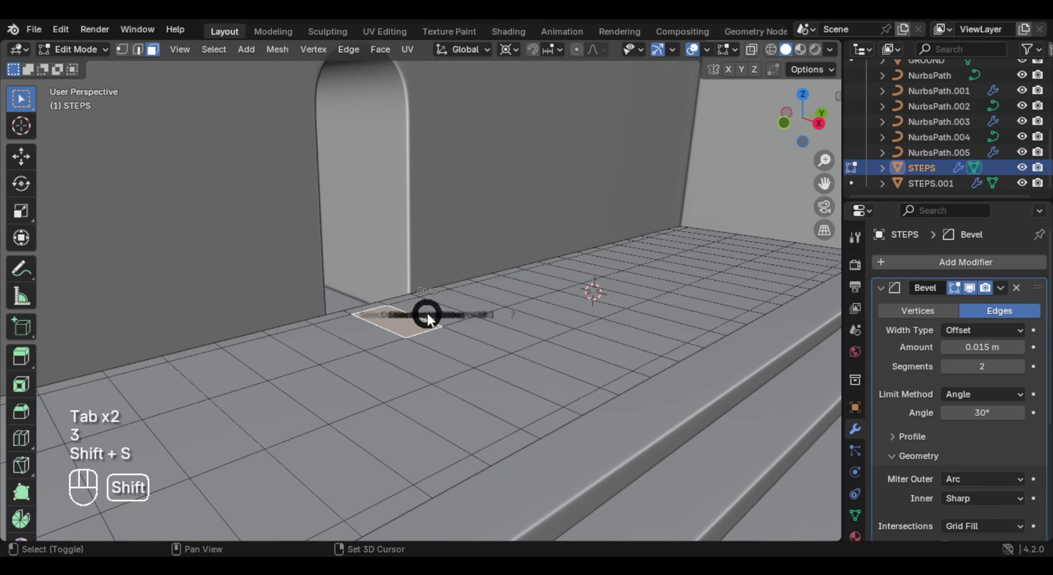
left_click(453, 401)
scroll(459, 399, "up", 3)
middle_click_drag(459, 399, 528, 327)
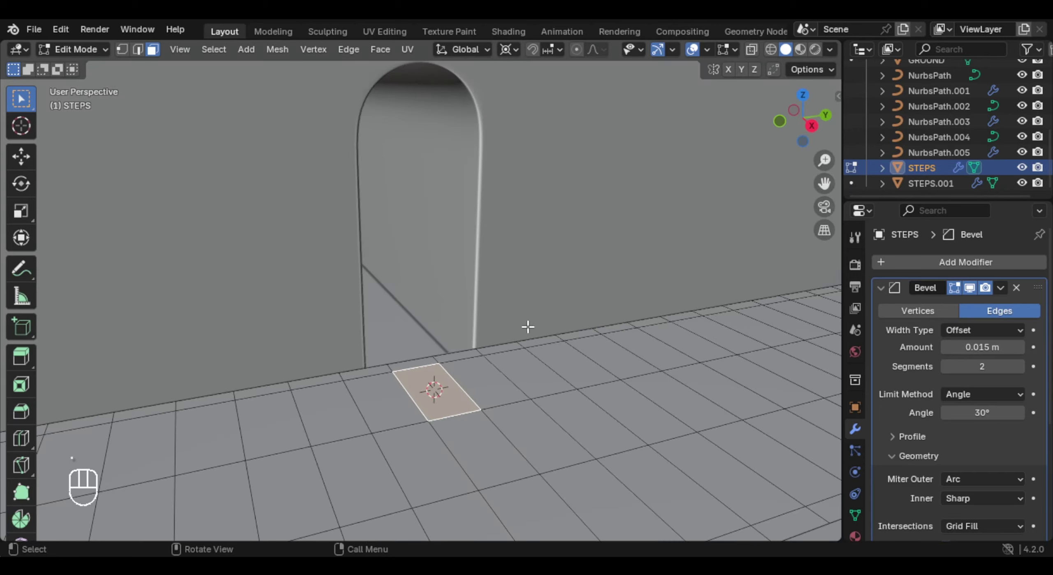
key("period")
left_click(631, 331)
Step: Scale the selected passage floor along Z about the 3D cursor to flatten it level with the landing
key("Tab")
scroll(479, 327, "up", 3)
left_click(480, 285)
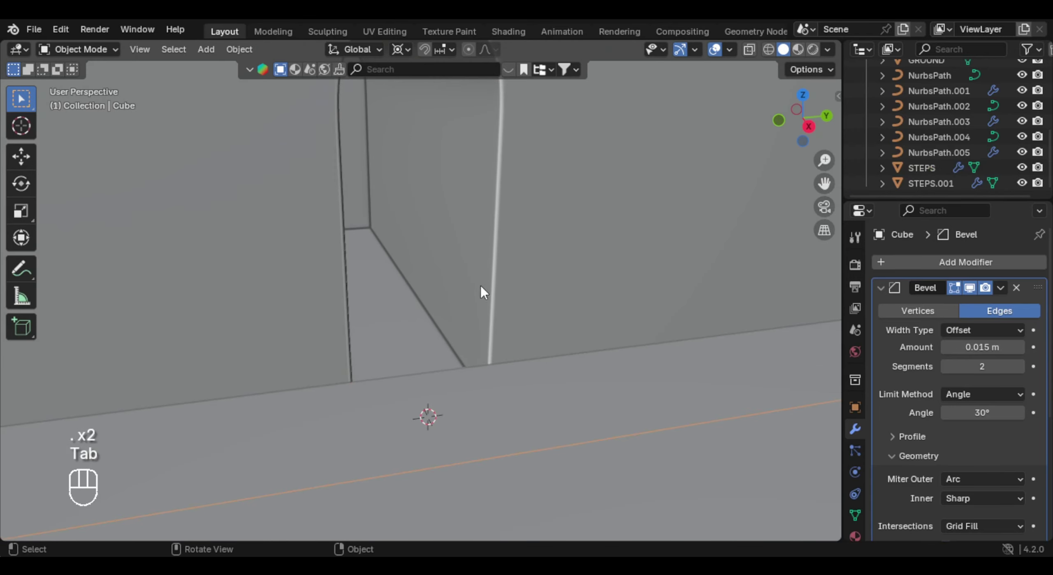
key("Tab")
scroll(507, 313, "down", 1)
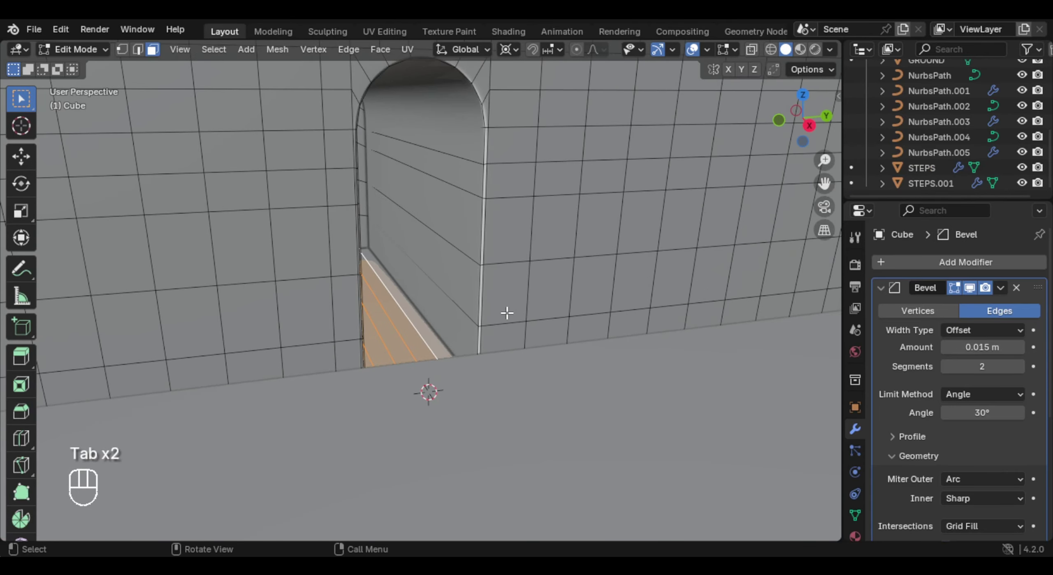
key("s")
key("z")
left_click(507, 313)
key("Tab")
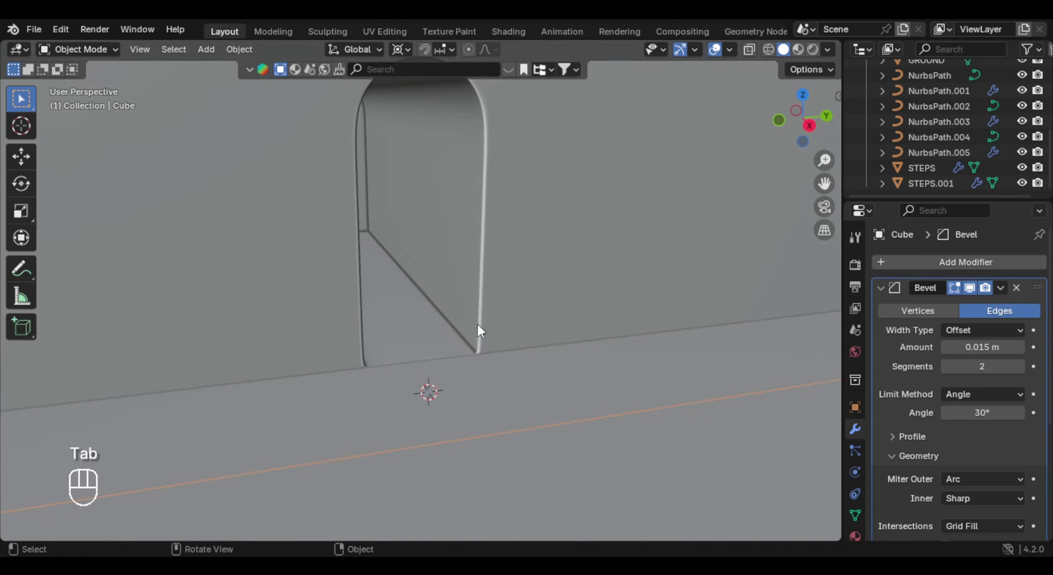
Step: Duplicate the GROUND object in place and raise the copy slightly along Z to cover the bottom of the steps
middle_click_drag(477, 324, 516, 411)
middle_click_drag(492, 342, 498, 316)
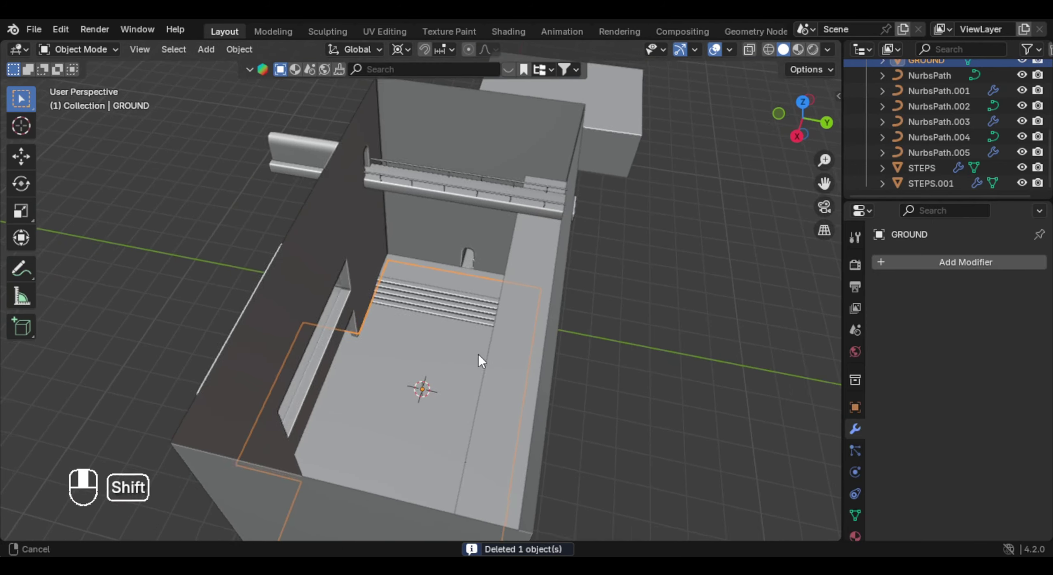
key("shift+d")
right_click(498, 351)
key("g")
right_click(498, 345)
scroll(498, 345, "up", 4)
scroll(534, 329, "up", 3)
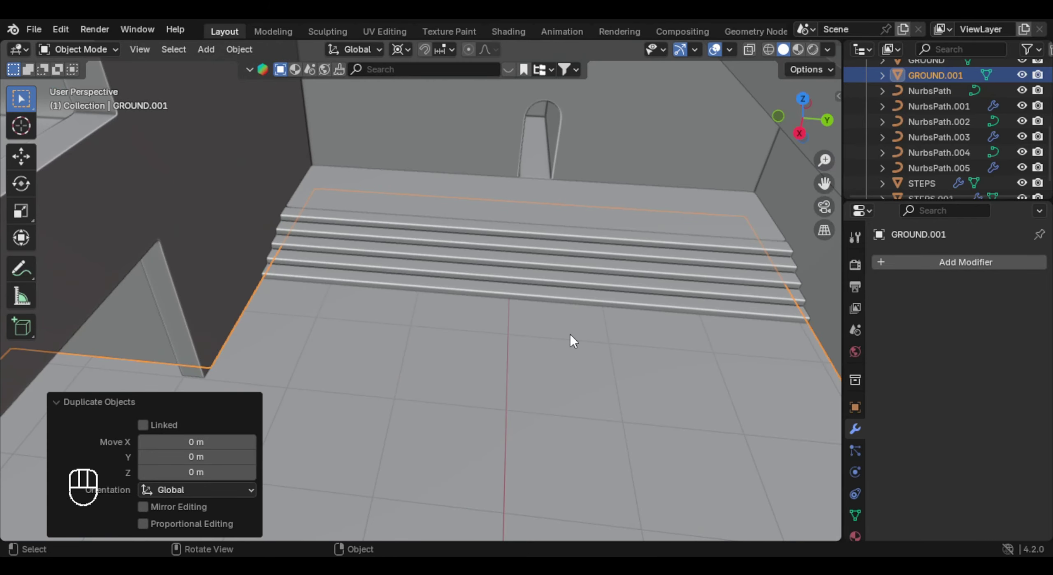
key("g")
key("z")
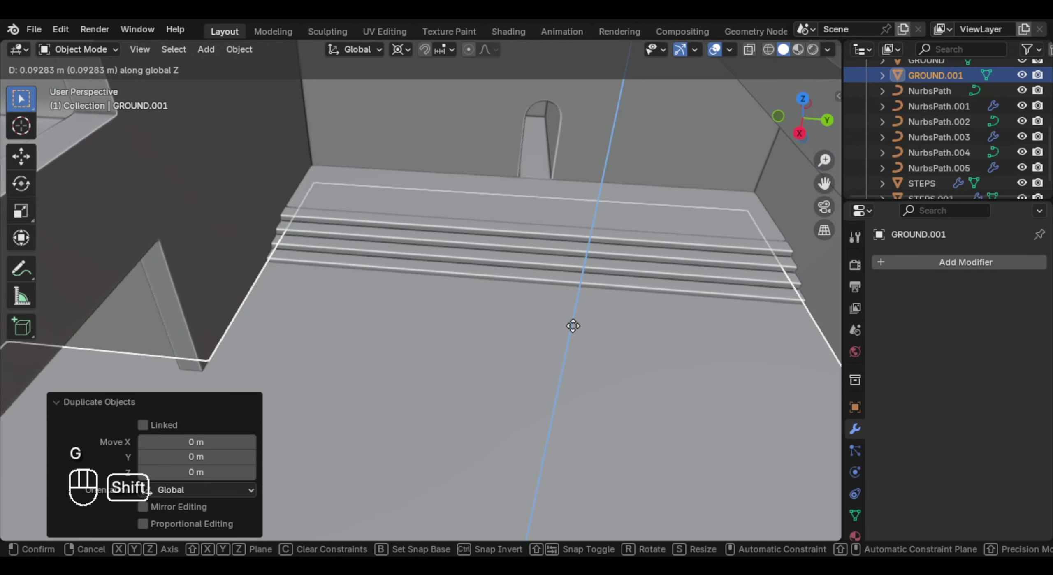
left_click(576, 315)
Step: Rename the raised GROUND copy to WATER
double_click(930, 76)
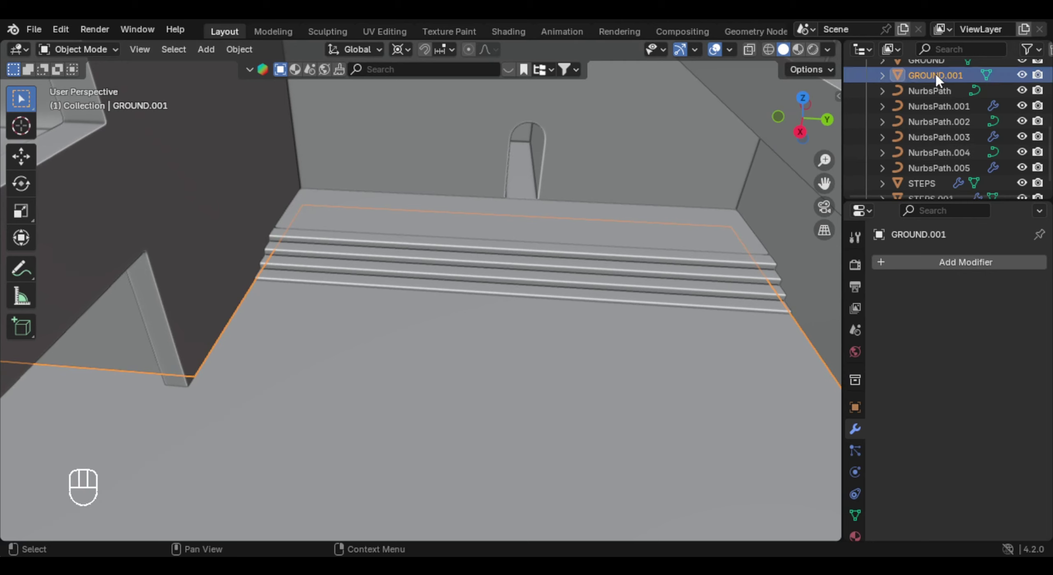
scroll(928, 80, "up", 3)
type("WATER")
key("Return")
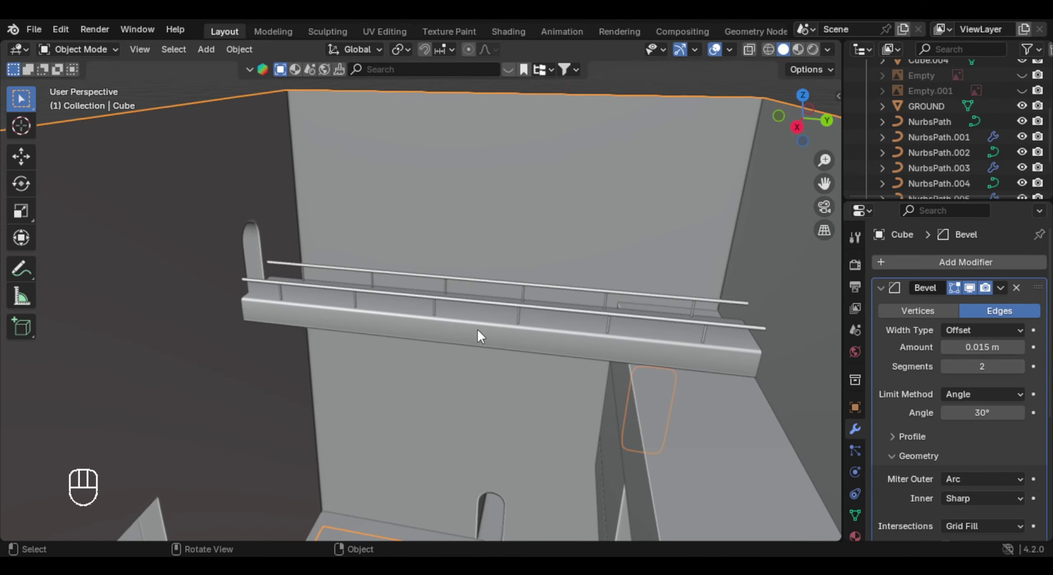
Step: Import the monobloc chair model into the scene as a Wavefront (.obj) file
mouse_move(503, 309)
middle_mouse_down()
mouse_move(505, 322)
mouse_move(506, 303)
middle_mouse_up()
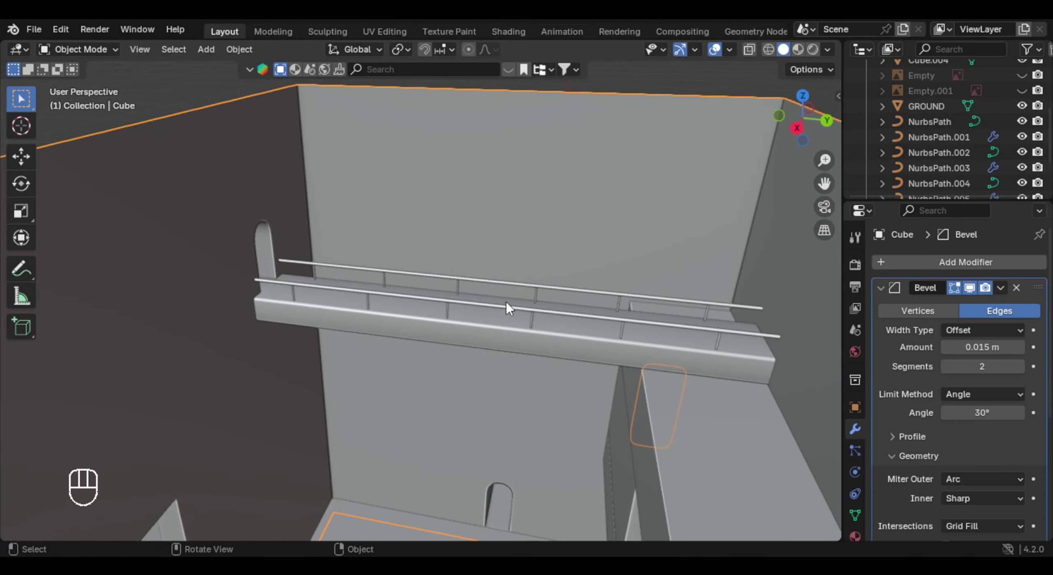
left_click(41, 27)
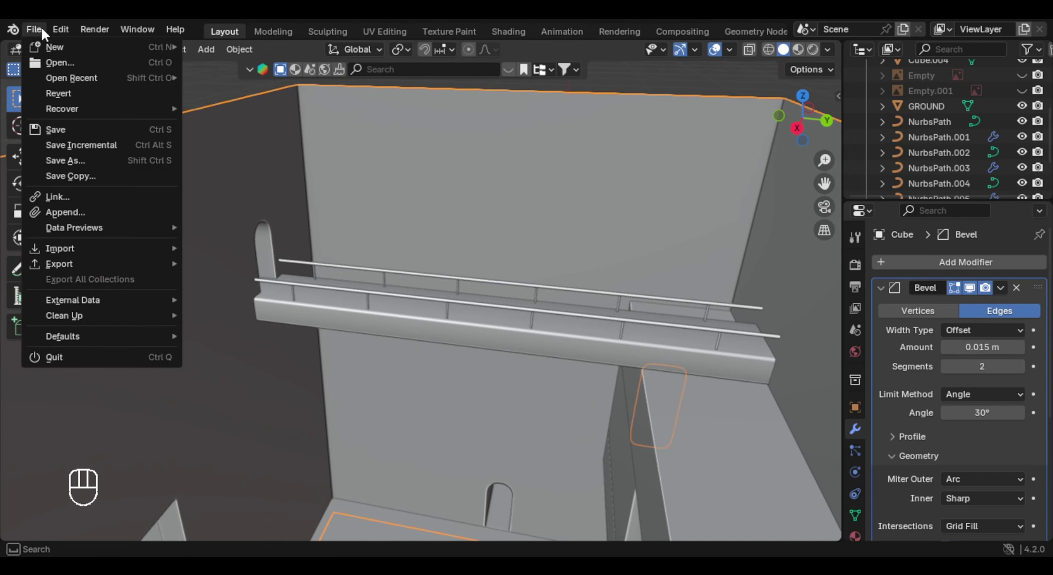
mouse_move(87, 241)
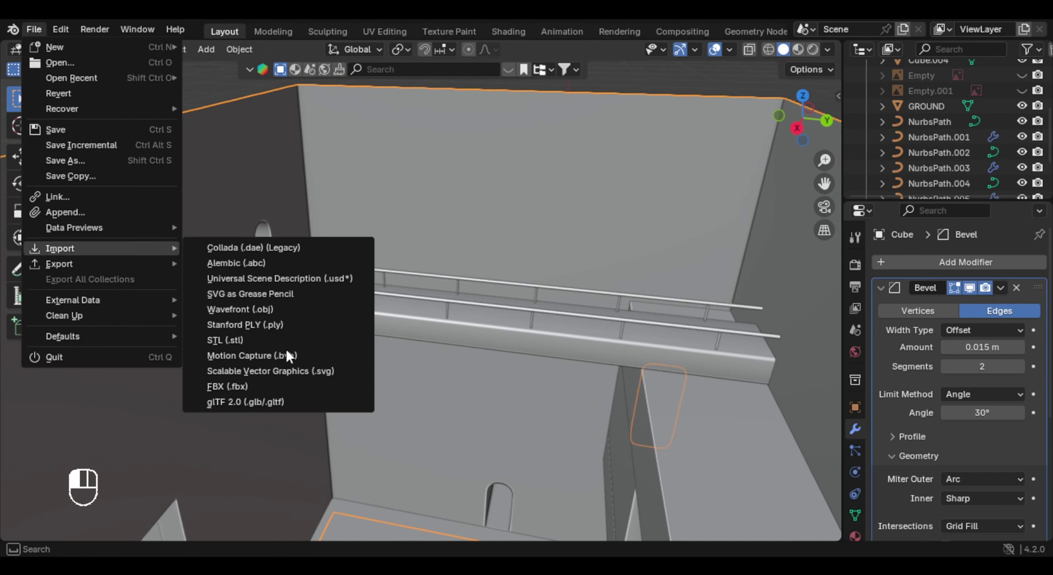
left_click(272, 308)
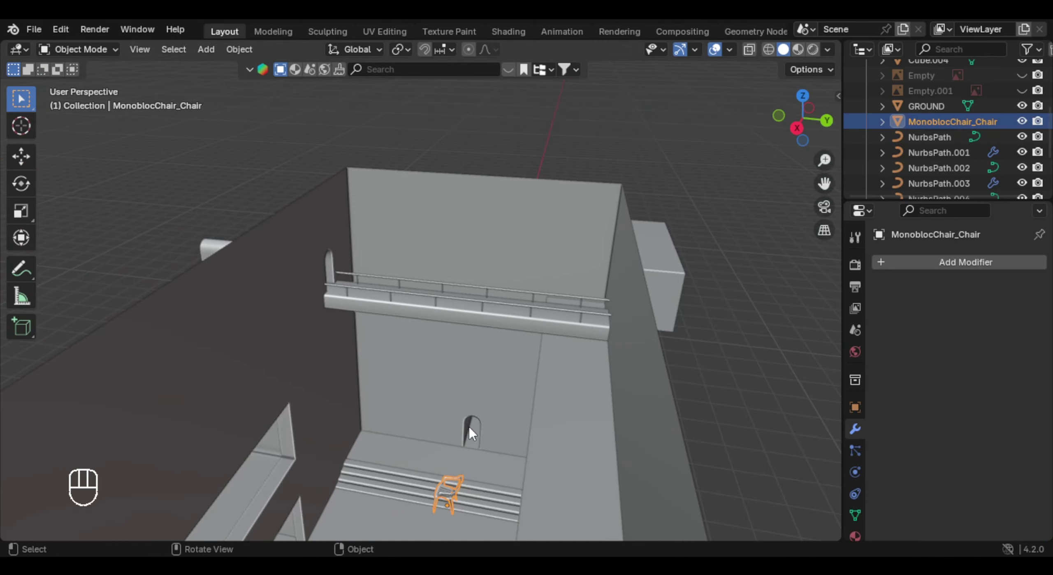
Step: Raise the monobloc chair along Z from the steps up to the height of the railed walkway
middle_click_drag(470, 430, 513, 385, "shift")
scroll(486, 414, "up", 5)
middle_click_drag(492, 322, 479, 355)
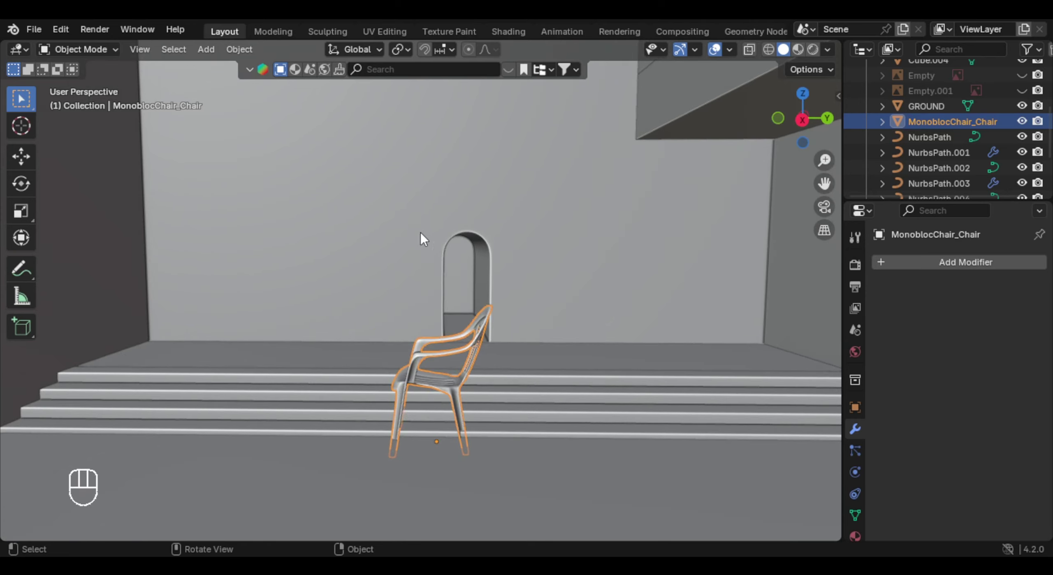
key("g")
key("z")
left_click(470, 85)
middle_click_drag(470, 97, 477, 296, "shift")
scroll(477, 296, "down", 3)
key("g")
key("z")
left_click(449, 90)
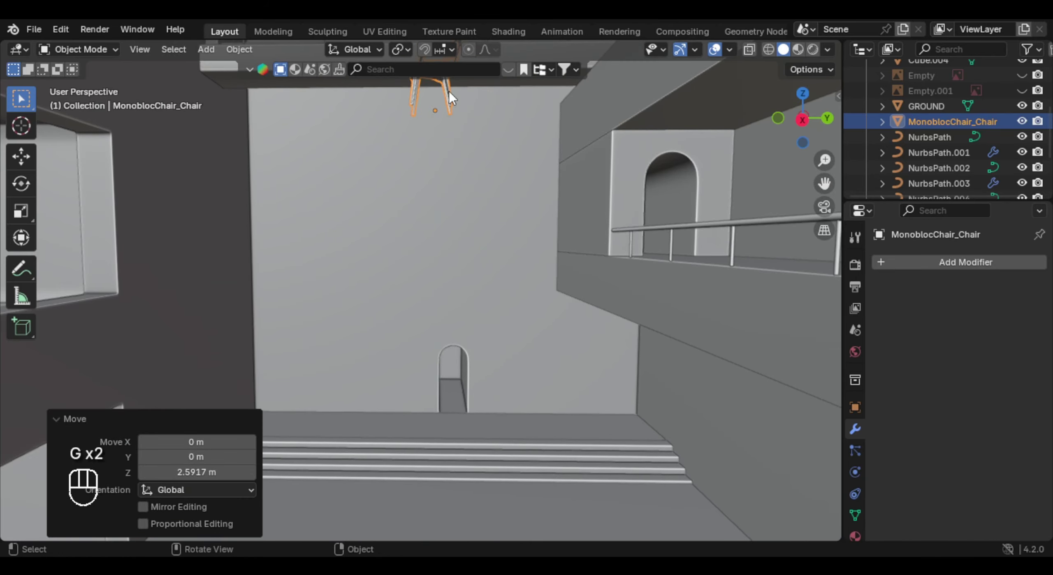
Step: Fine-tune the chair's height along Z so its legs rest on the walkway floor, ending with a raise of about 0.0045 m
middle_click_drag(449, 90, 436, 317)
key("g")
key("z")
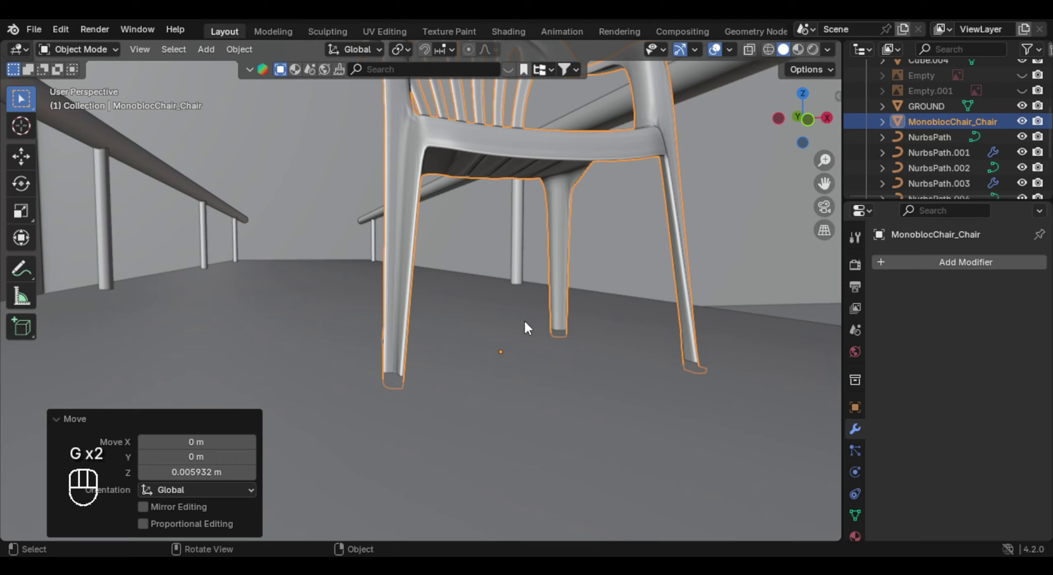
key("g")
key("z")
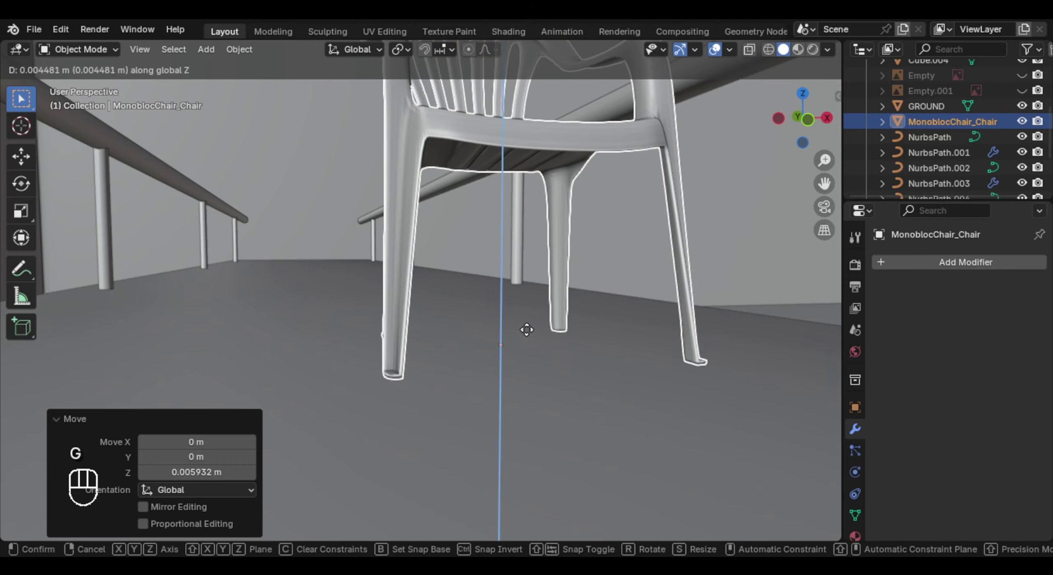
left_click(527, 329)
Step: Rotate the chair about the Z axis on the railed walkway
middle_click_drag(528, 309, 512, 328)
scroll(511, 324, "down", 3)
middle_click_drag(510, 316, 492, 220, "shift")
scroll(486, 361, "down", 4)
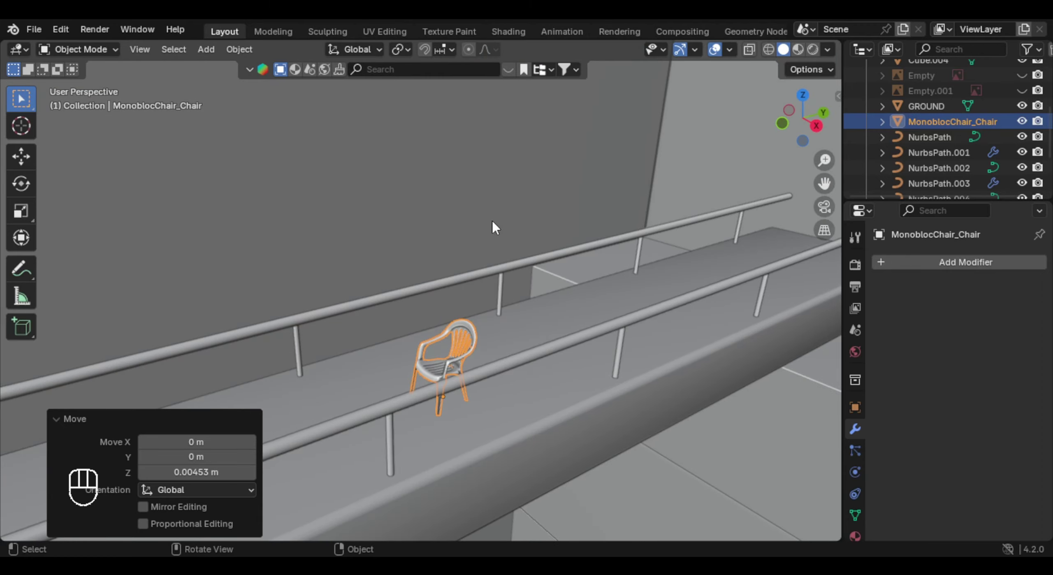
key("r")
key("z")
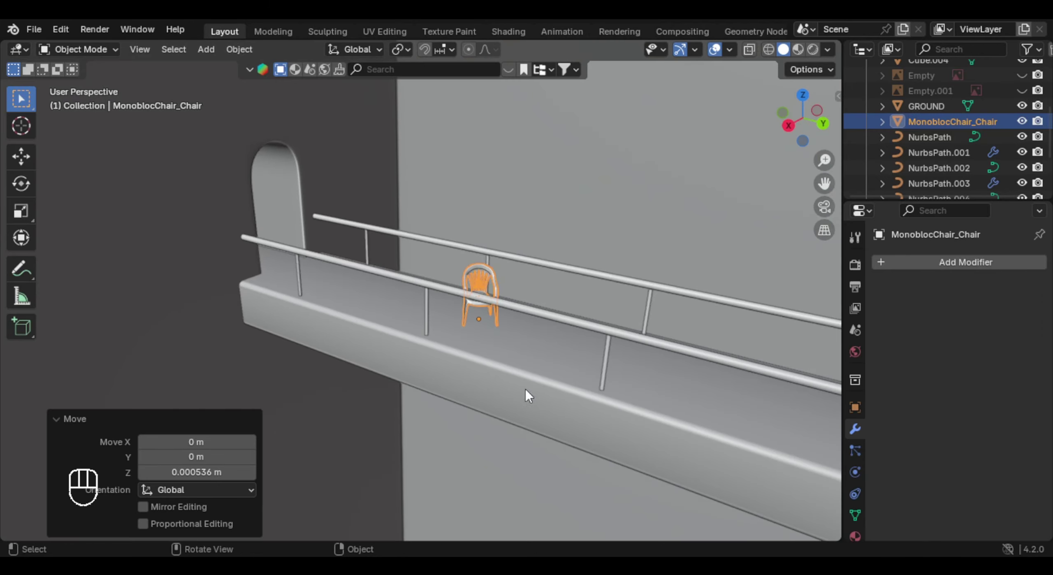
scroll(439, 361, "down", 4)
middle_click_drag(525, 389, 592, 332)
middle_click_drag(592, 332, 552, 331)
left_click(74, 418)
Step: Duplicate the walkway chair and place the copy on the floor of the long wall recess
middle_click_drag(629, 280, 638, 256, "shift")
key("shift+d")
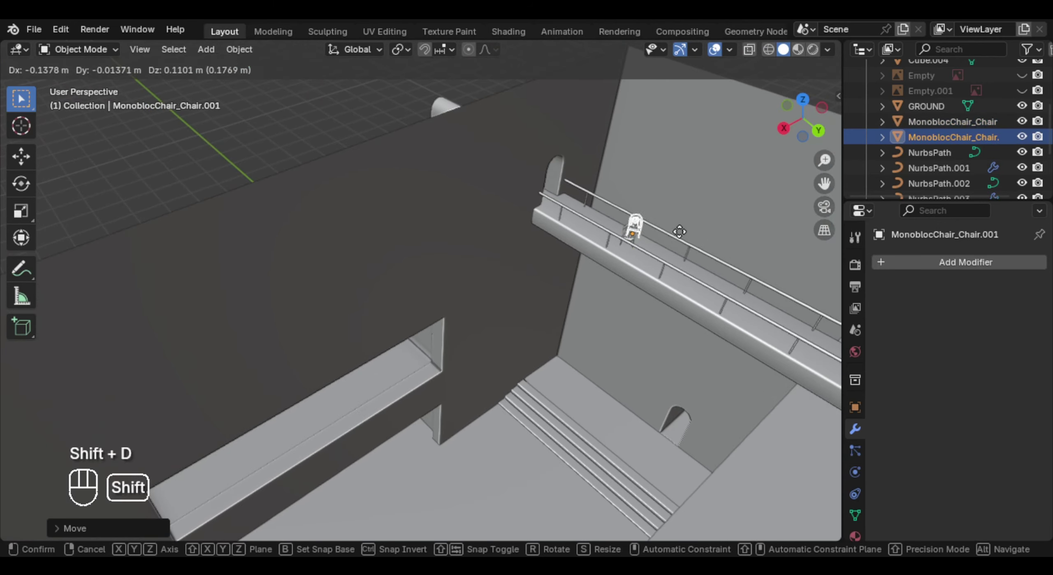
right_click(679, 237)
key("g")
middle_click(564, 317)
right_click(658, 270)
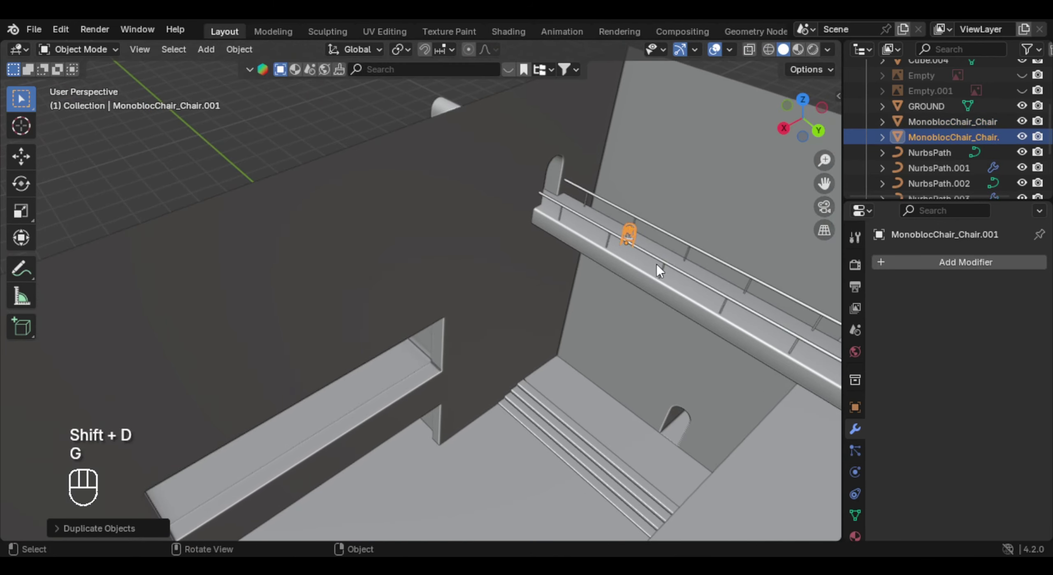
key("g")
middle_click(656, 264)
left_click(388, 457)
Step: Duplicate the walkway's front handrail together with its arrayed posts and rotate the copy 90° about Z
middle_click_drag(388, 457, 531, 414, "shift")
left_click(658, 203)
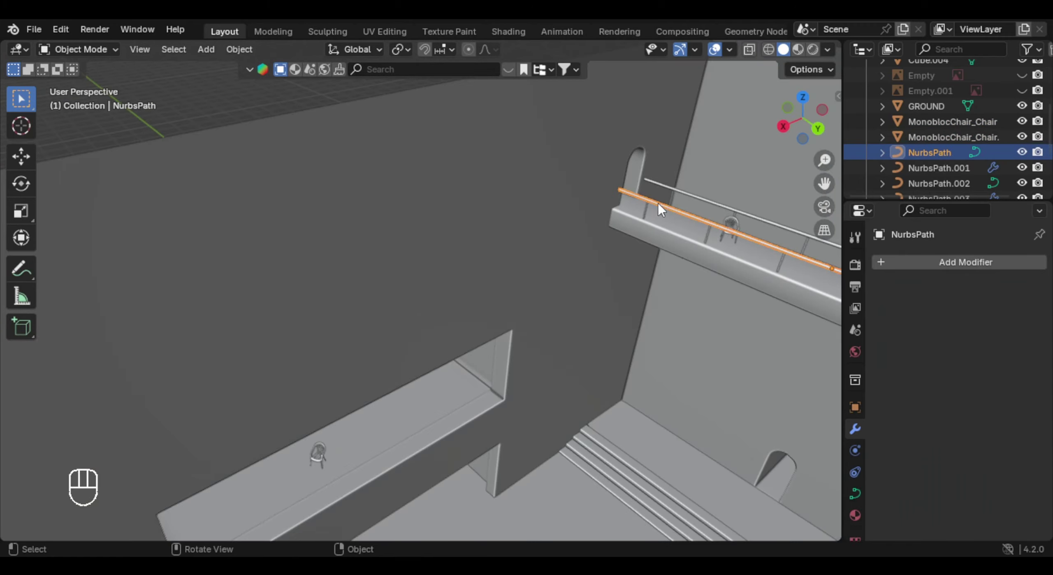
left_click(646, 214)
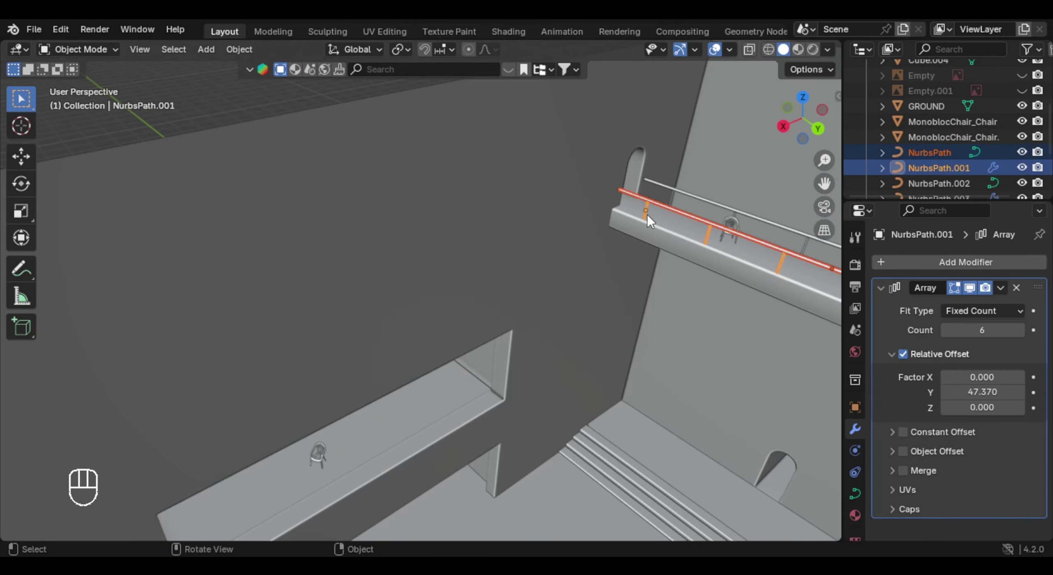
key("shift+d")
right_click(686, 204)
type("rz")
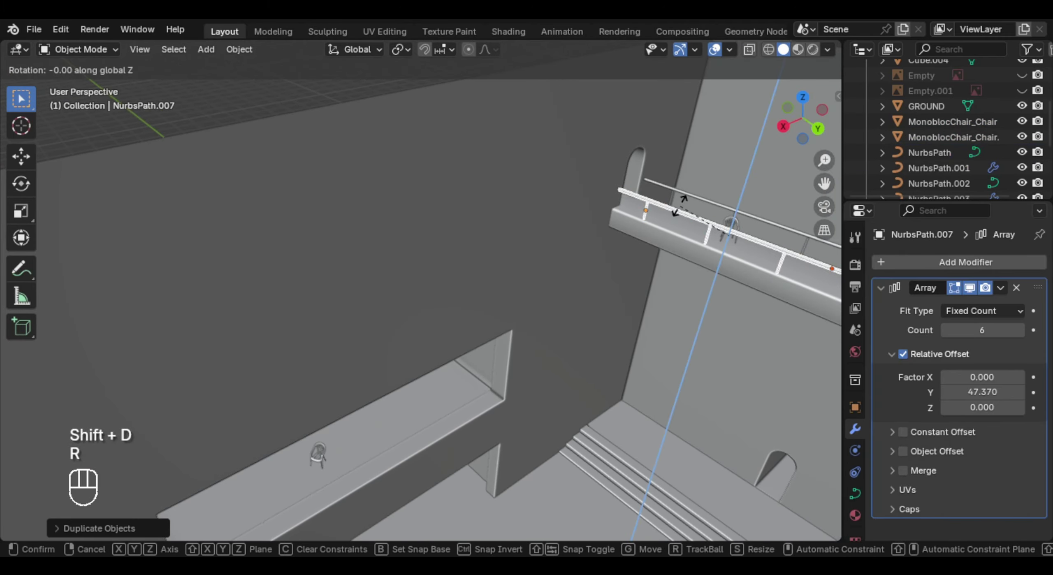
type("90")
key("Return")
Step: Lower the copied railing along Z and shift it along X towards the wall recess
key("g")
key("z")
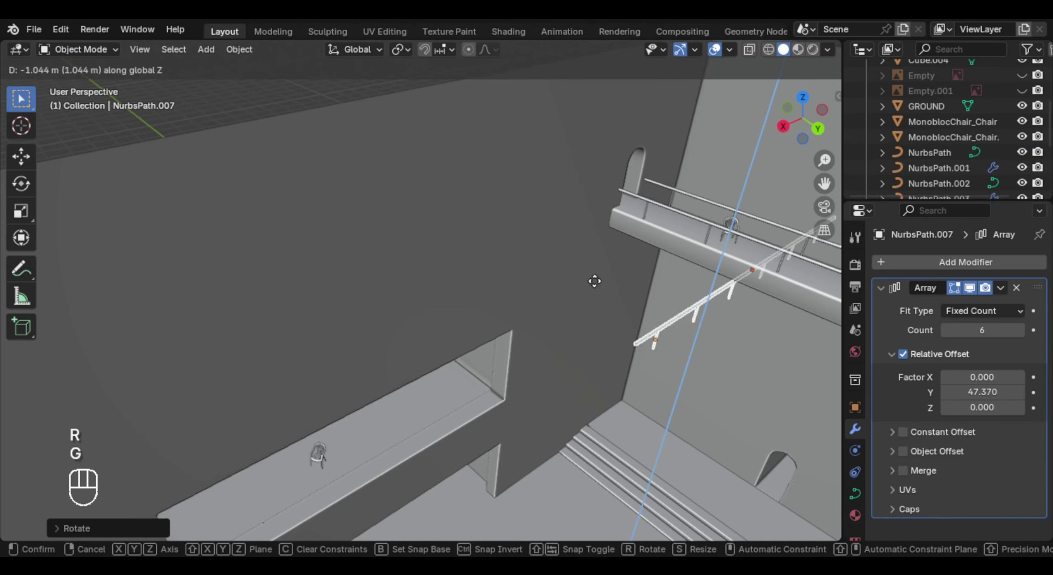
left_click(578, 343)
key("g")
key("x")
left_click(517, 445)
Step: Snap the 3D cursor to a floor face along the front edge of the wall recess
middle_click_drag(523, 442, 607, 387, "shift")
scroll(607, 387, "up", 1)
left_click(608, 387)
middle_click_drag(615, 342, 622, 324)
key("Tab")
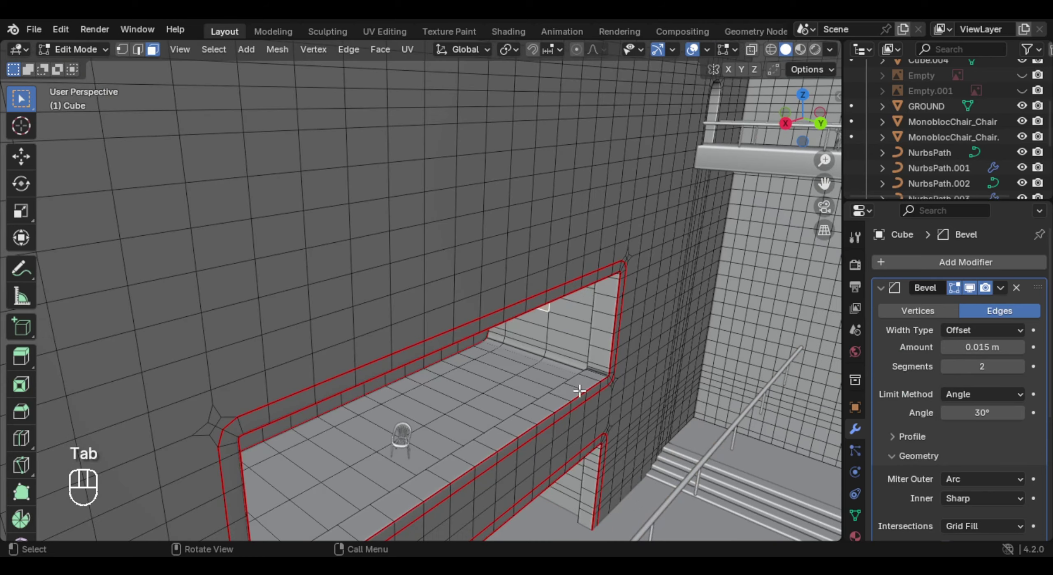
left_click(560, 395)
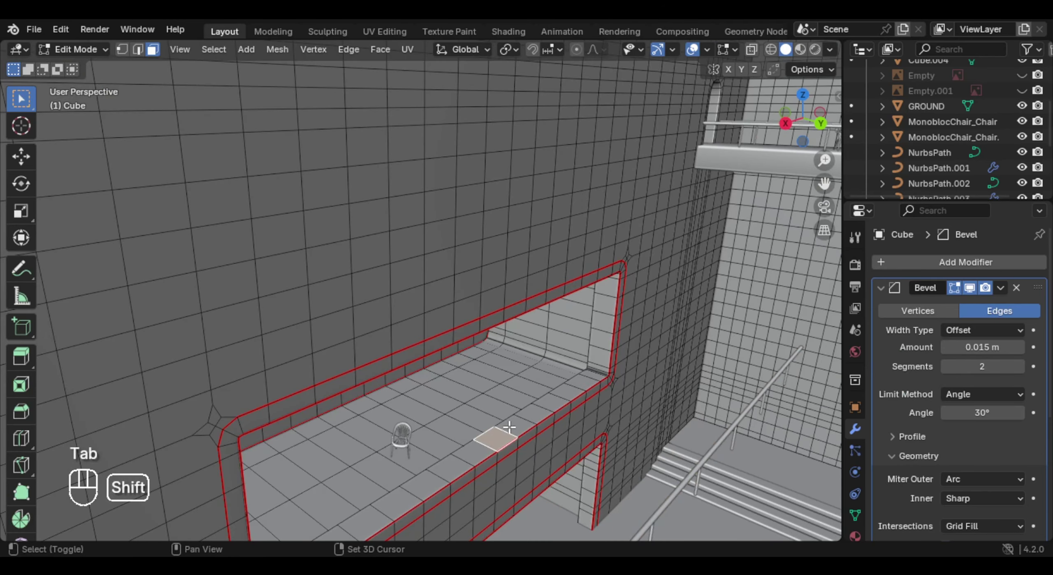
key("shift+s")
left_click(496, 512)
key("Tab")
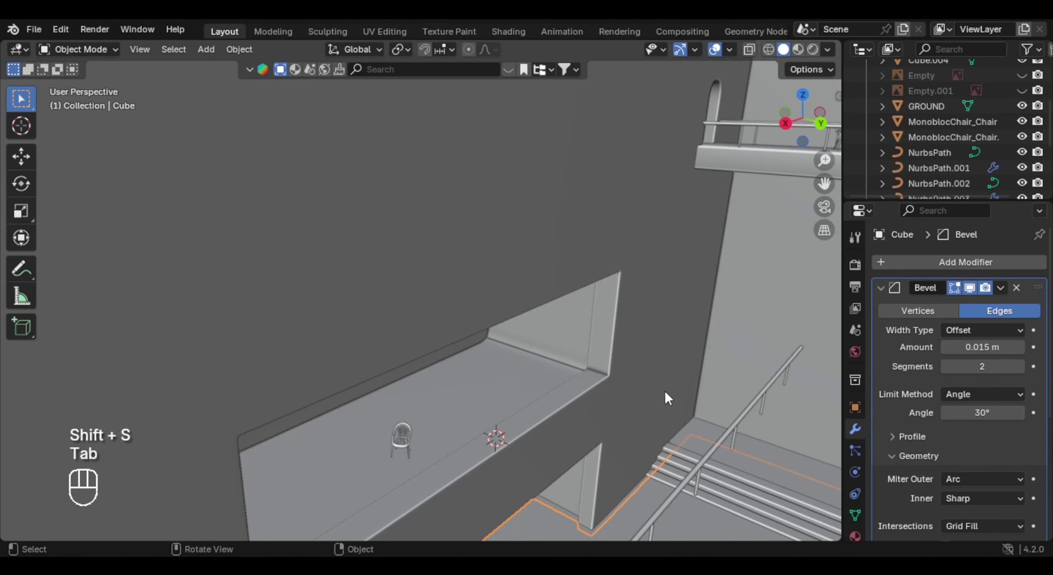
Step: Snap the copied handrail and its posts to the 3D cursor with Keep Offset
left_click(722, 441)
left_click(735, 444, "shift")
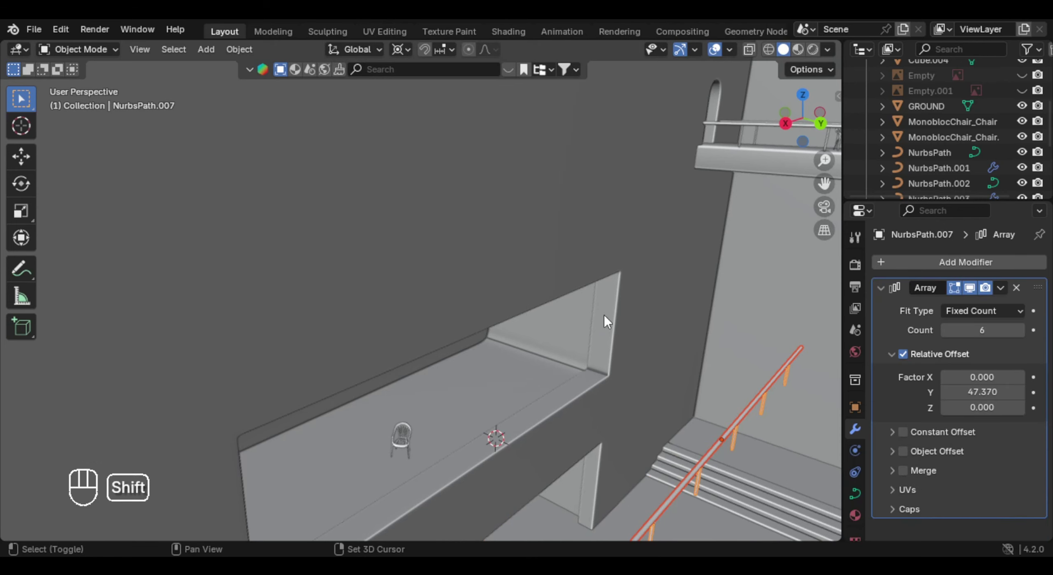
key("shift+s")
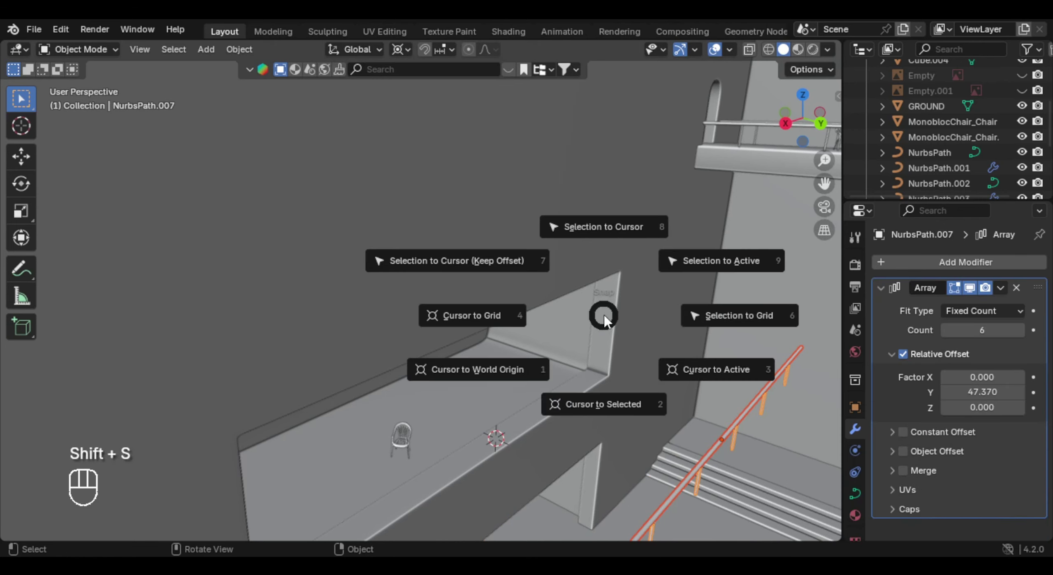
left_click(489, 258)
middle_click_drag(534, 413, 604, 372)
middle_click_drag(593, 341, 584, 387)
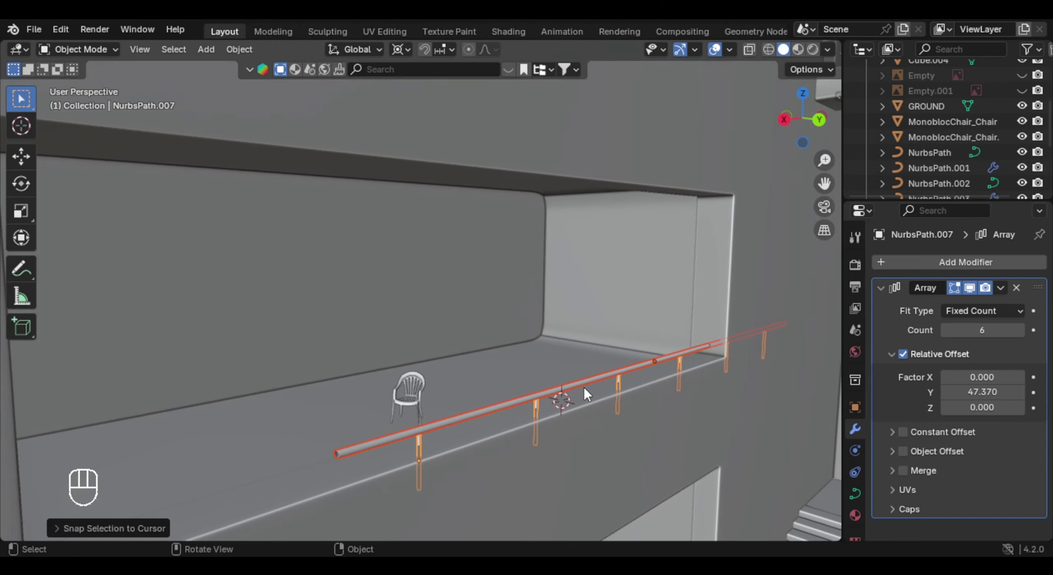
Step: Raise the railing about 0.14 m along Z and slide it about 1.5 m along X to fit the recess edge
key("g")
key("z")
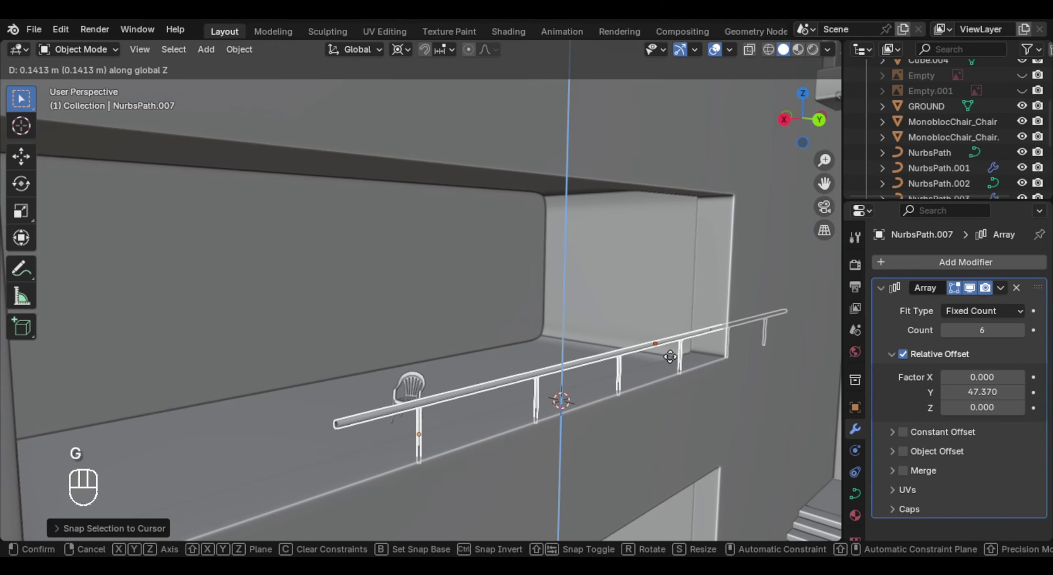
left_click(669, 357)
key("g")
key("x")
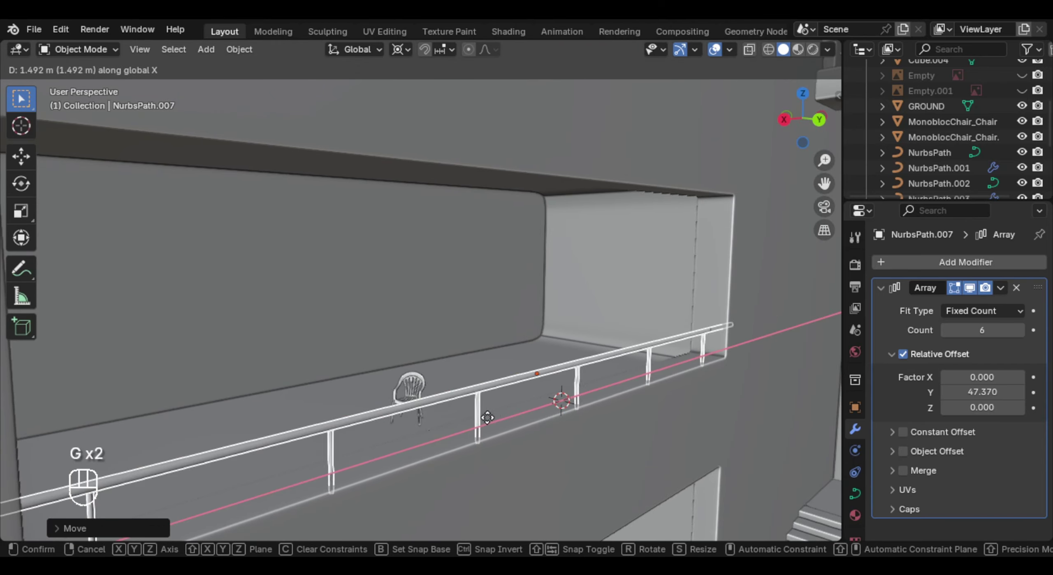
left_click(487, 417)
Step: Duplicate the chair in the recess, offset the copy along X, and rotate it about Z
middle_click_drag(487, 417, 548, 401)
key("shift+d")
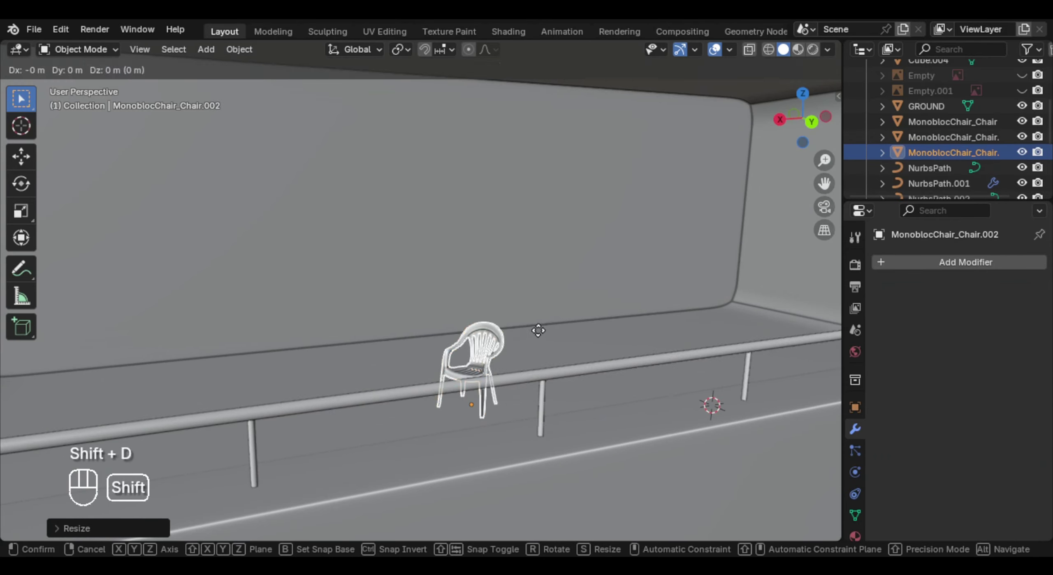
left_click(538, 330)
key("g")
key("x")
left_click(361, 378)
key("r")
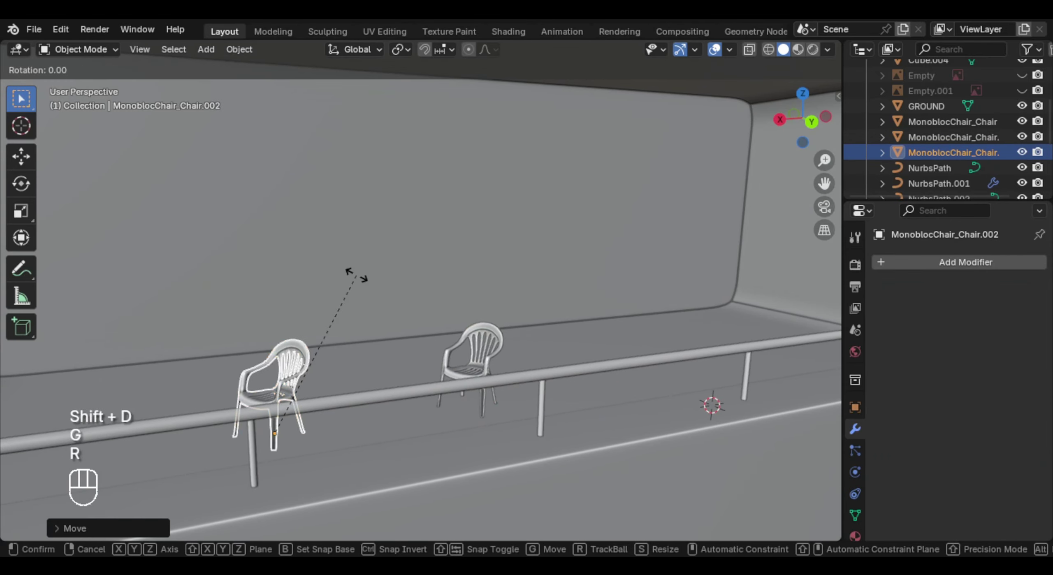
key("z")
left_click(336, 390)
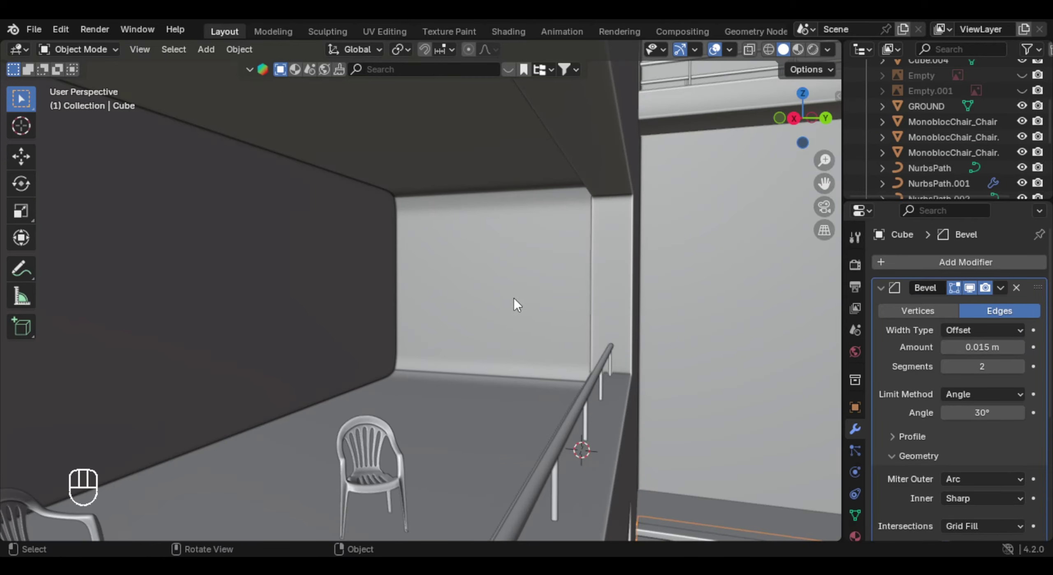
Step: Add 8 centred vertical loop cuts across the wider inner section of the recess's end wall
scroll(515, 304, "up", 3)
key("Tab")
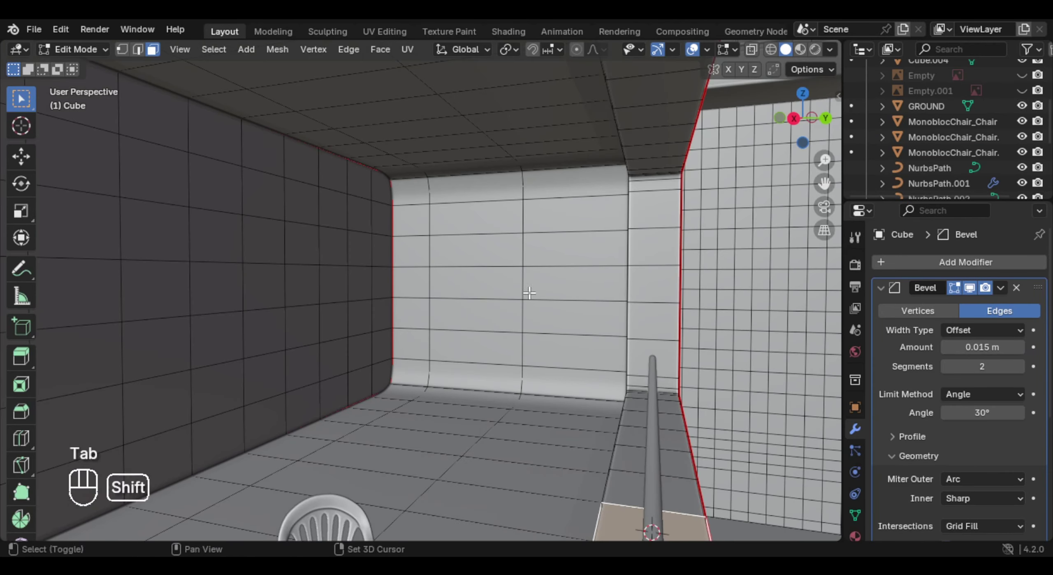
middle_click_drag(529, 293, 473, 303)
key("ctrl+r")
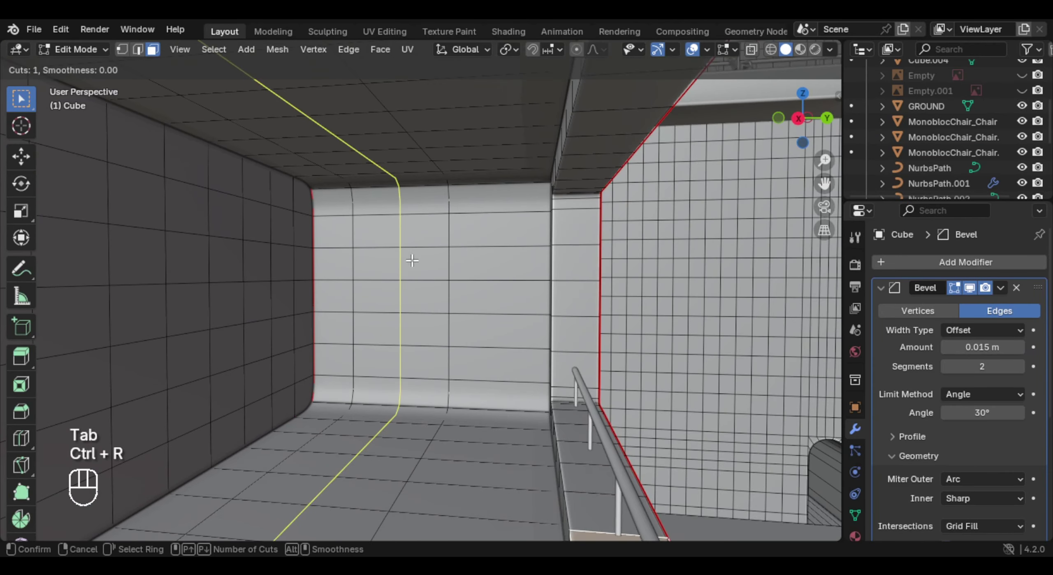
scroll(408, 255, "up", 3)
scroll(408, 256, "up", 5)
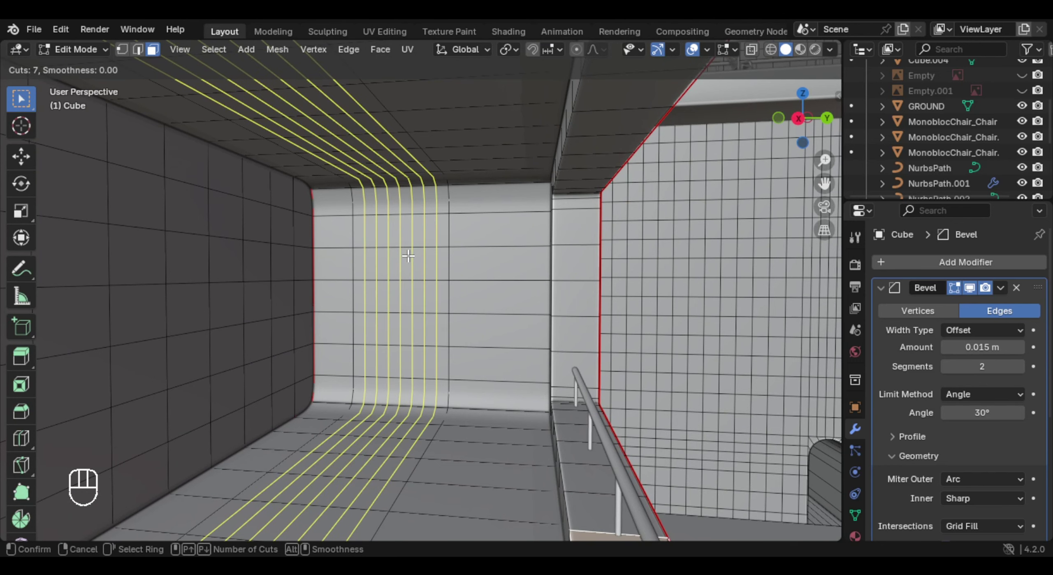
scroll(408, 255, "down", 1)
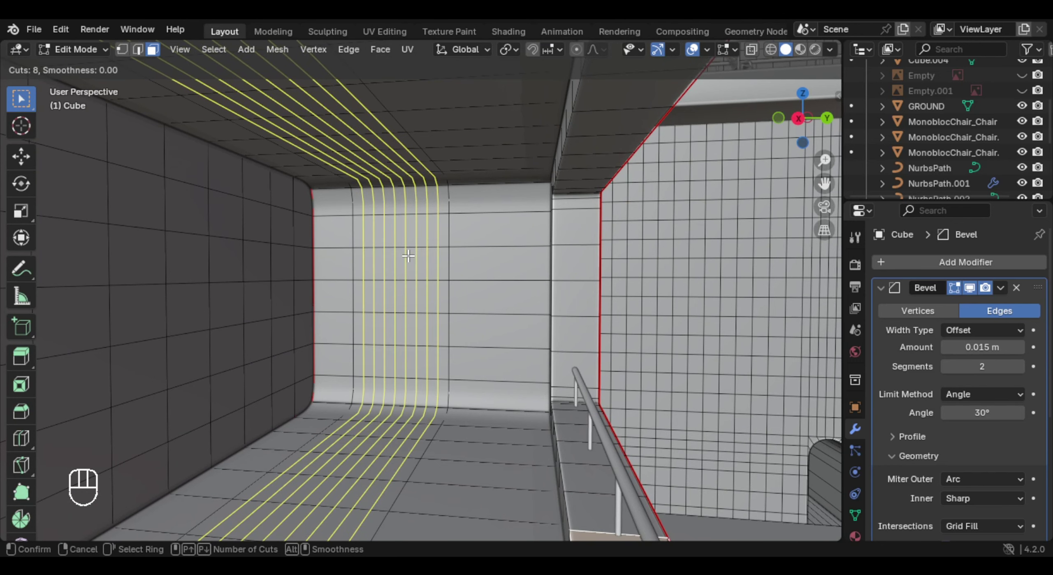
left_click(408, 255)
right_click(454, 246)
Step: Add 8 centred vertical loop cuts to the end wall section nearest the recess opening
key("ctrl+r")
scroll(476, 239, "up", 6)
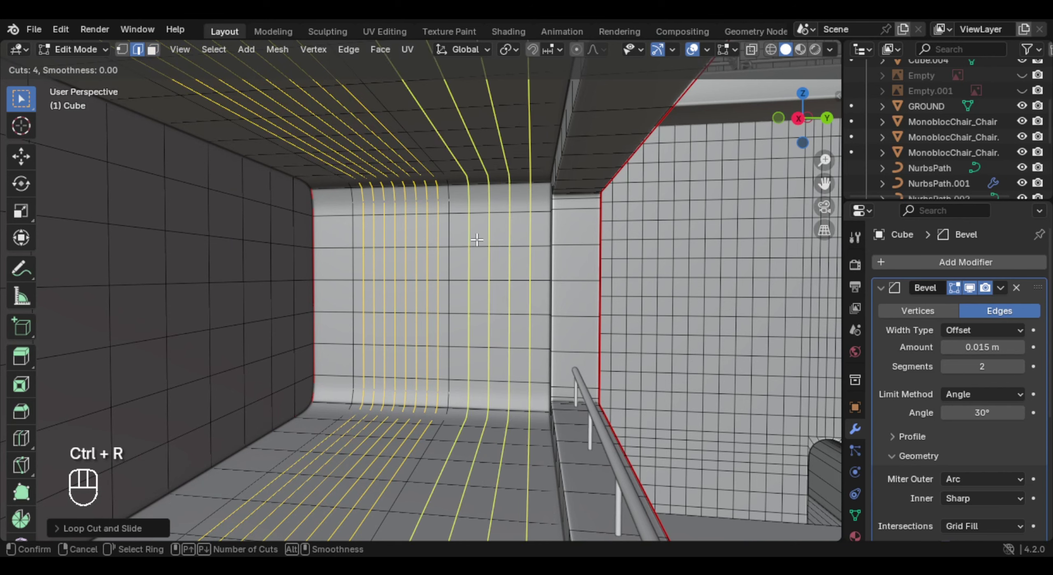
scroll(476, 239, "up", 1)
left_click(476, 240)
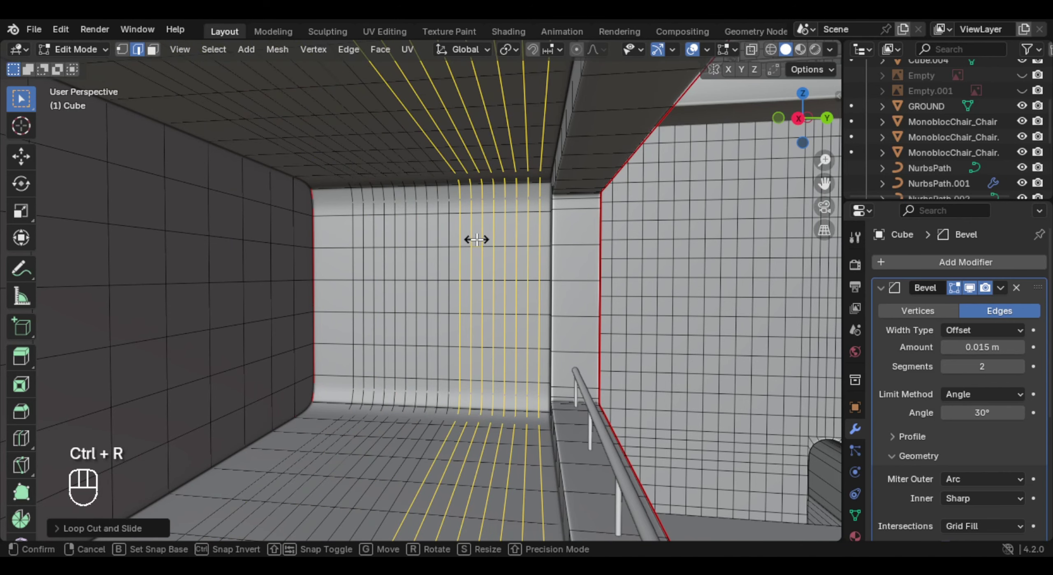
right_click(473, 237)
Step: Add 3 centred horizontal loop cuts across the row of faces at mid-height on the recess's end wall
middle_click_drag(477, 243, 489, 249)
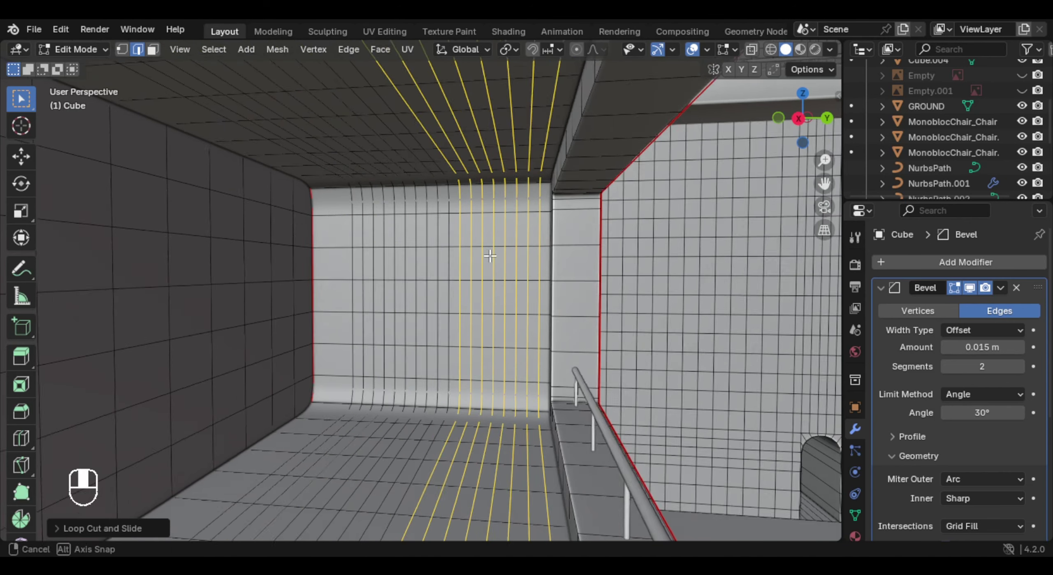
scroll(452, 284, "up", 2)
middle_click_drag(444, 300, 424, 304, "shift")
key("ctrl+r")
scroll(430, 307, "up", 2)
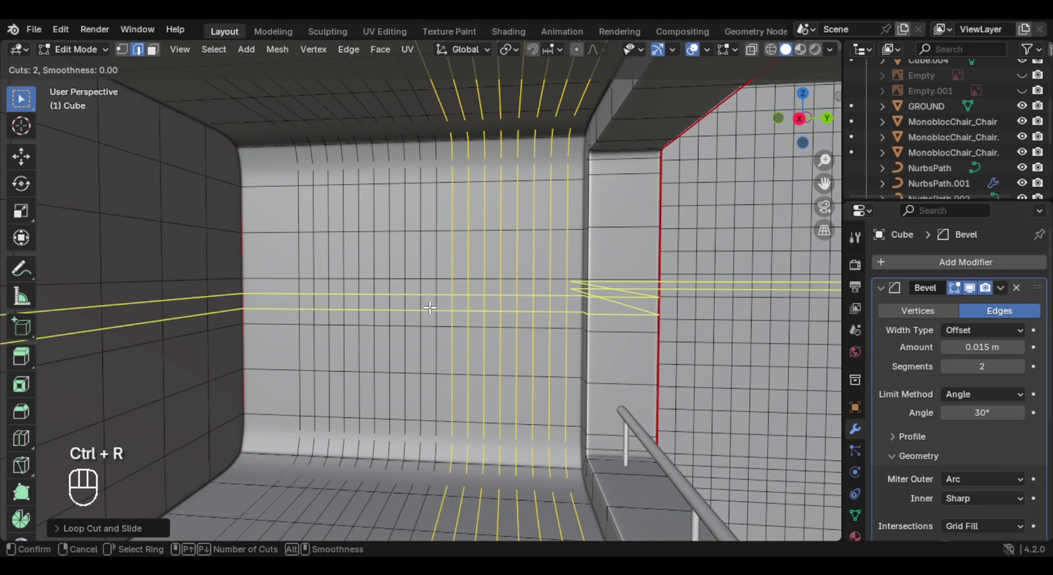
left_click(430, 307)
right_click(430, 308)
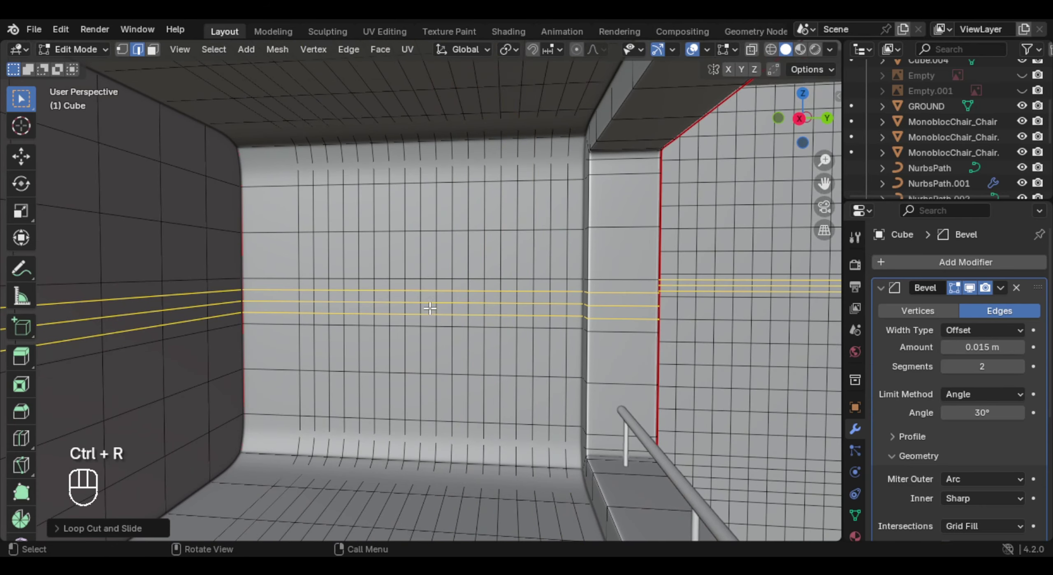
Step: Add 3 centred horizontal loop cuts to the next face row below on the recess's end wall
mouse_move(440, 360)
middle_mouse_down()
mouse_move(461, 349)
mouse_move(439, 350)
middle_mouse_up()
key("ctrl+r")
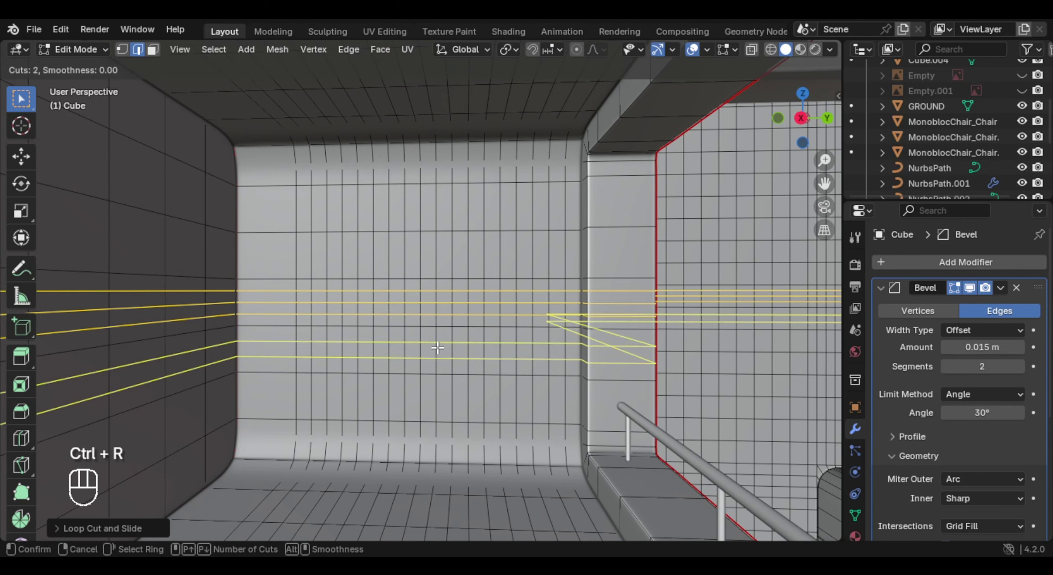
left_click(438, 348)
right_click(438, 348)
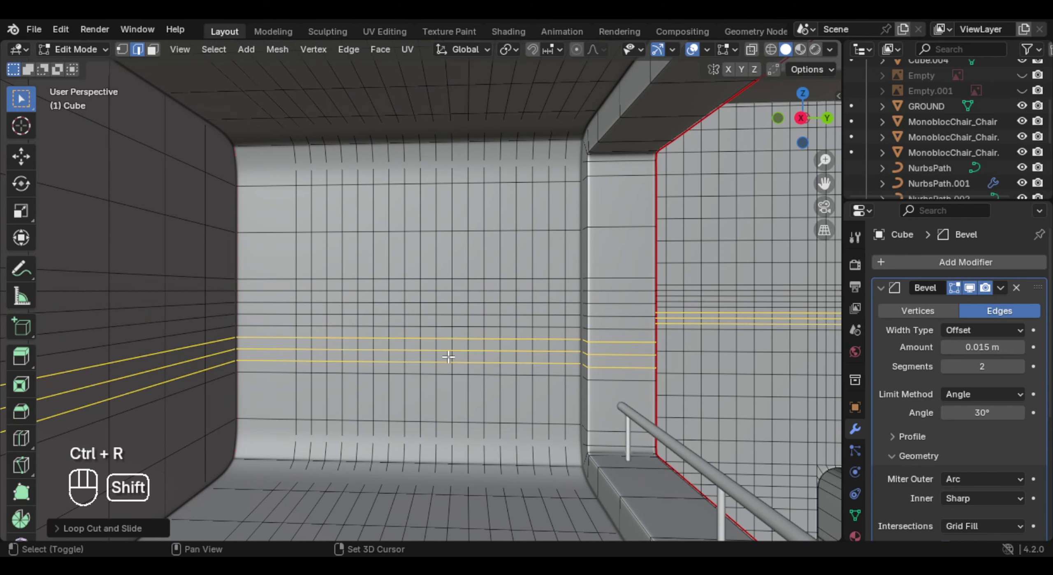
middle_click_drag(438, 346, 446, 312, "shift")
scroll(446, 312, "up", 2)
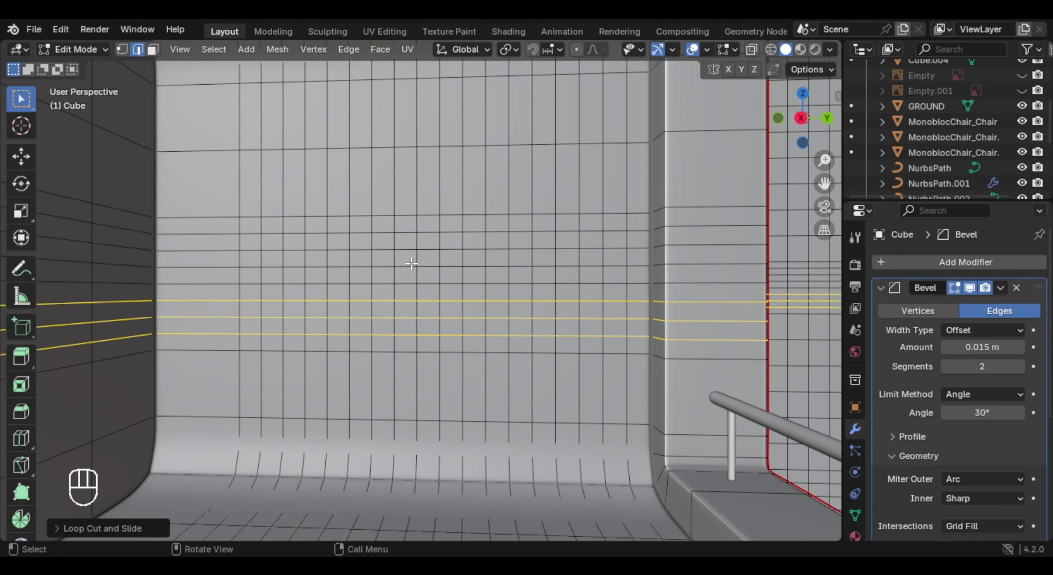
Step: Select a block of faces in the middle of the recess's end wall and reshape it into a circle
left_click(153, 50)
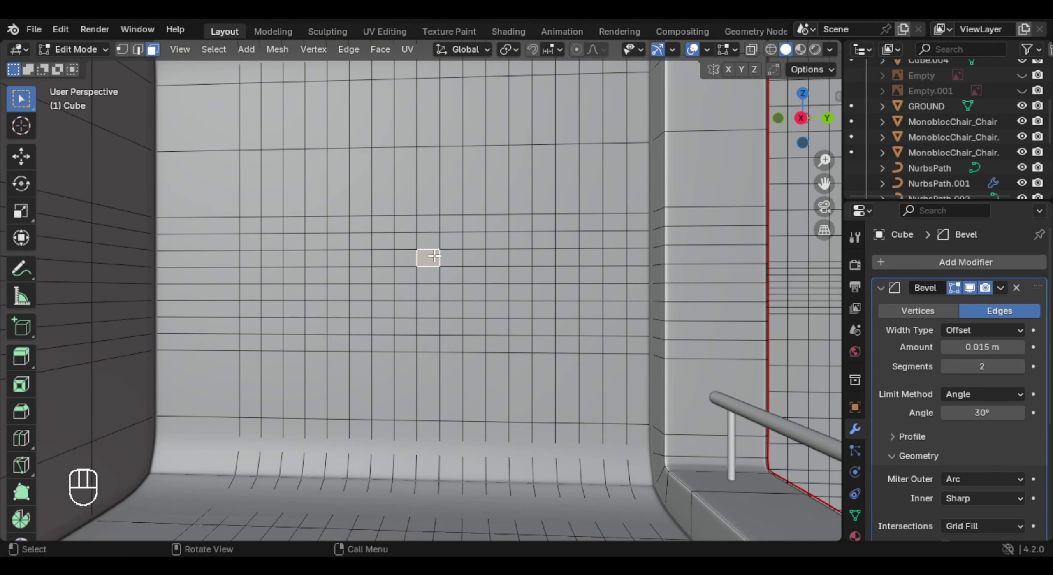
mouse_move(434, 256)
middle_mouse_down()
mouse_move(451, 275)
mouse_move(496, 237)
mouse_move(463, 273)
middle_mouse_up()
key("c")
right_click(430, 273)
scroll(496, 237, "up", 3)
scroll(469, 269, "down", 2)
middle_click_drag(463, 273, 466, 271)
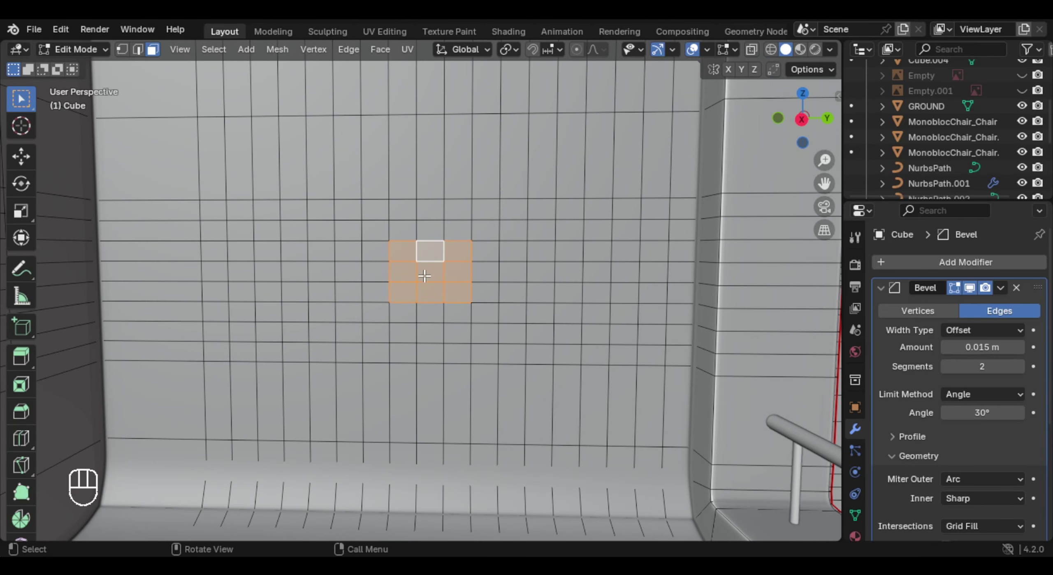
key("c")
left_click_drag(424, 275, 443, 292)
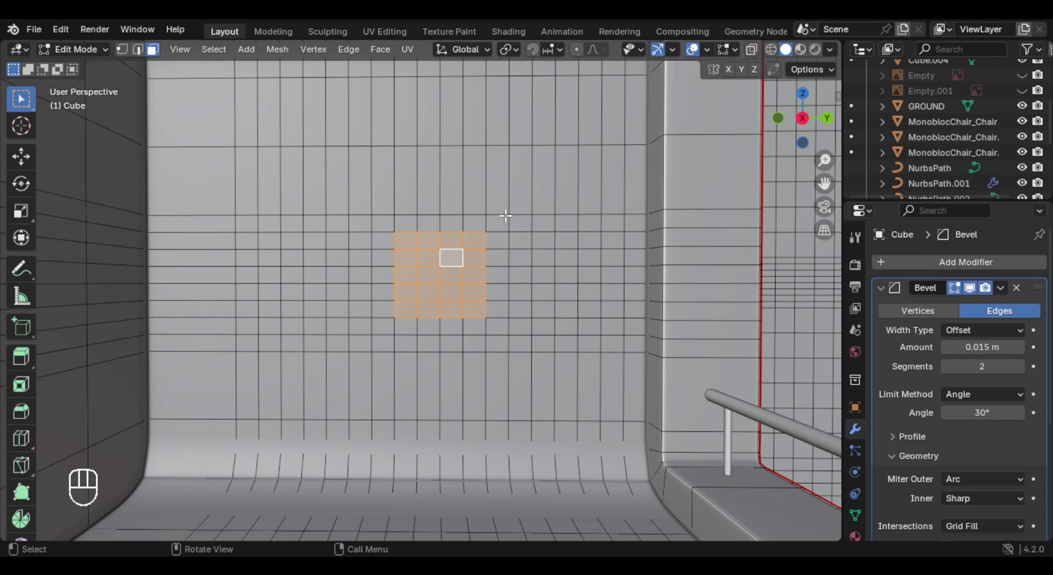
right_click(506, 218)
mouse_move(489, 198)
left_click(632, 209)
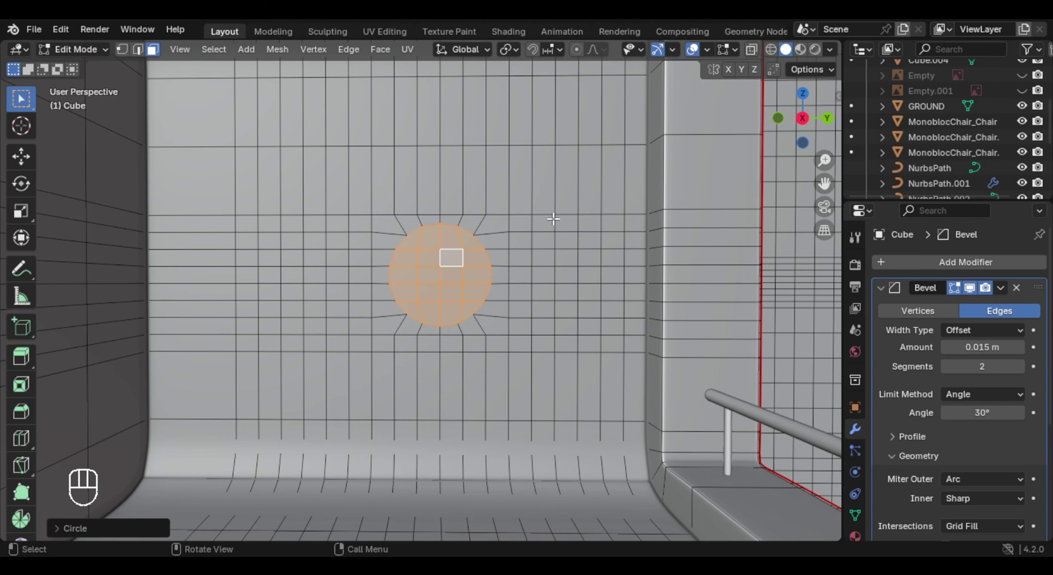
Step: Add one centred horizontal loop cut through the middle of the circle on the end wall
key("ctrl+r")
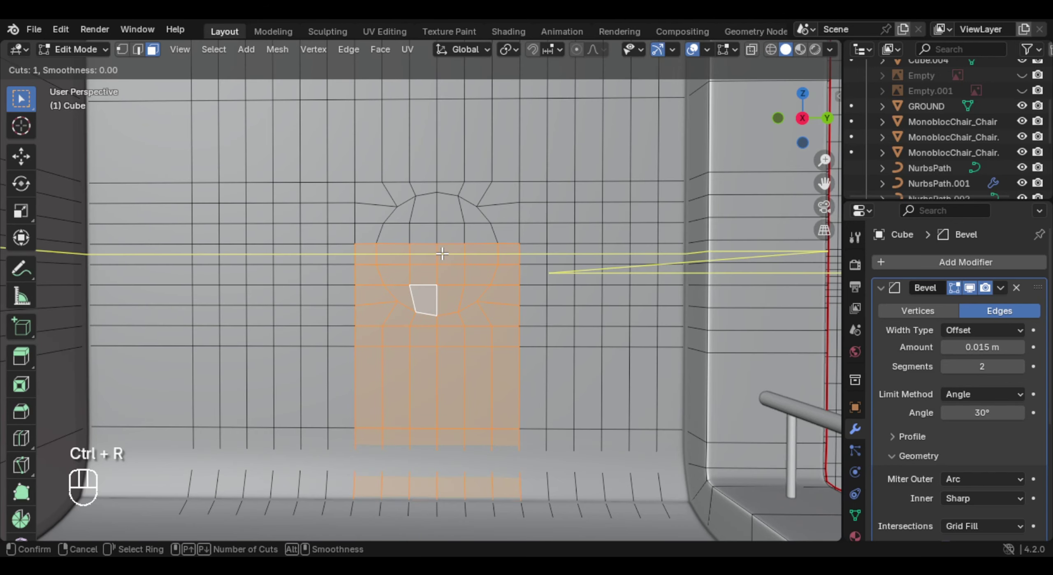
left_click(442, 253)
right_click(419, 263)
Step: Undo the latest edits and selections around the circle on the end wall
key("c")
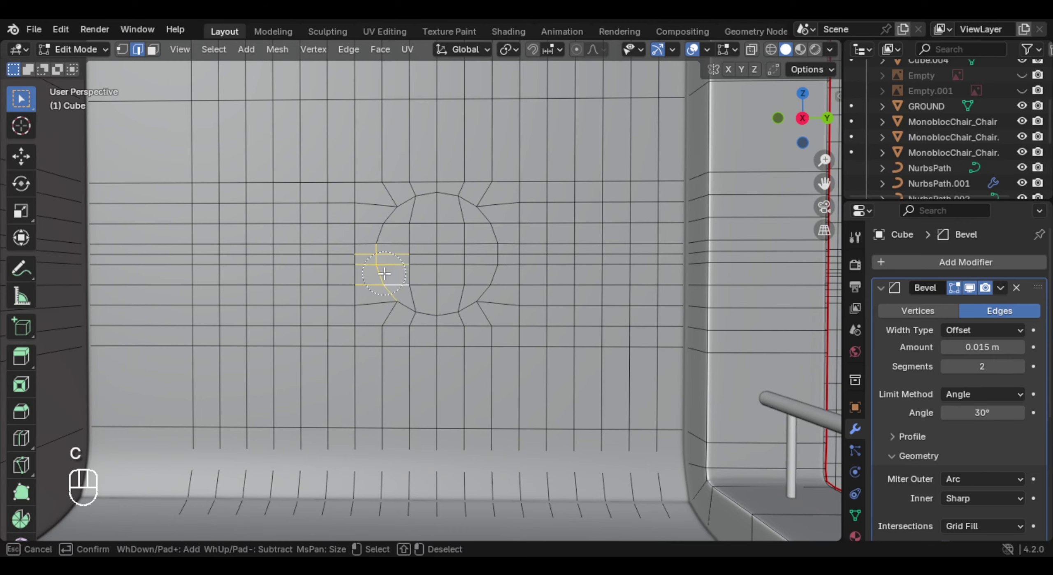
key("ctrl+z")
key("ctrl+z")
key("ctrl+z")
key("ctrl+z")
key("ctrl+z")
key("ctrl+z")
key("ctrl+z")
key("ctrl+z")
key("ctrl+z")
key("ctrl+z")
key("ctrl+z")
key("ctrl+z")
key("ctrl+z")
key("ctrl+z")
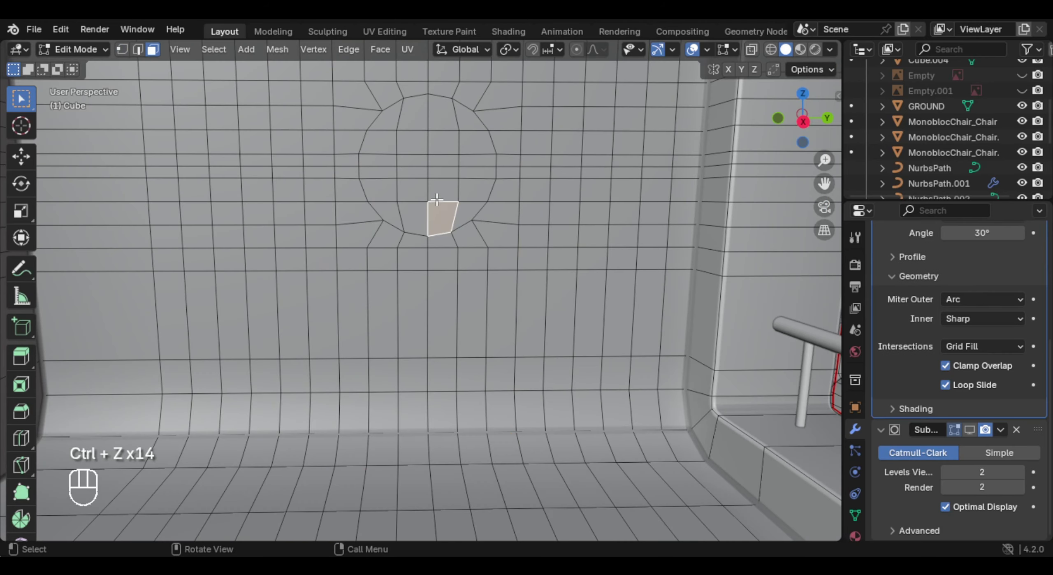
Step: Delete the faces inside the circle and the strip of faces below it down to the floor, leaving a keyhole-shaped opening
key("c")
left_click_drag(436, 200, 406, 145)
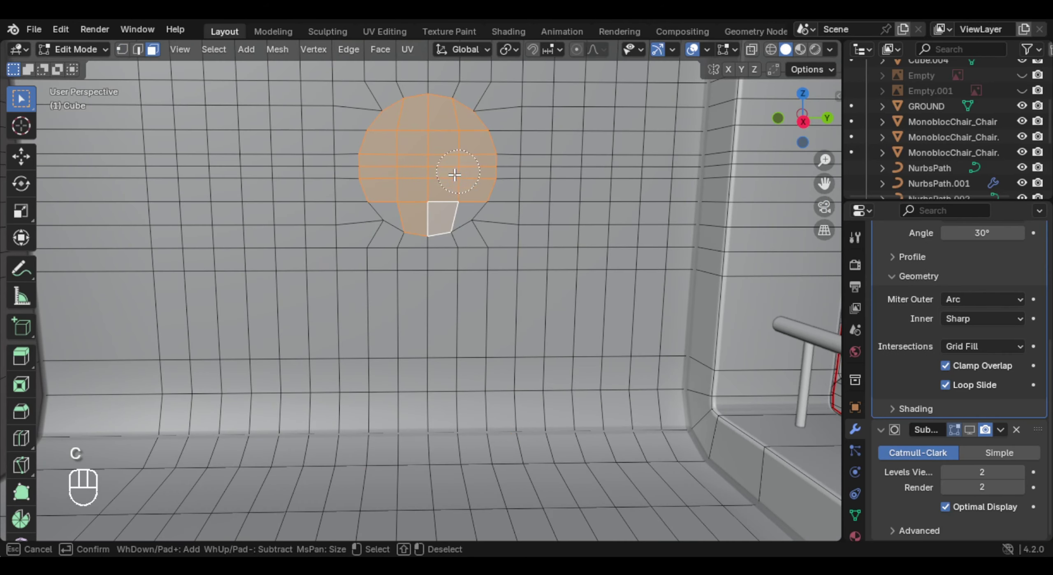
mouse_move(412, 200)
left_mouse_down()
mouse_move(408, 260)
mouse_move(440, 365)
left_mouse_up()
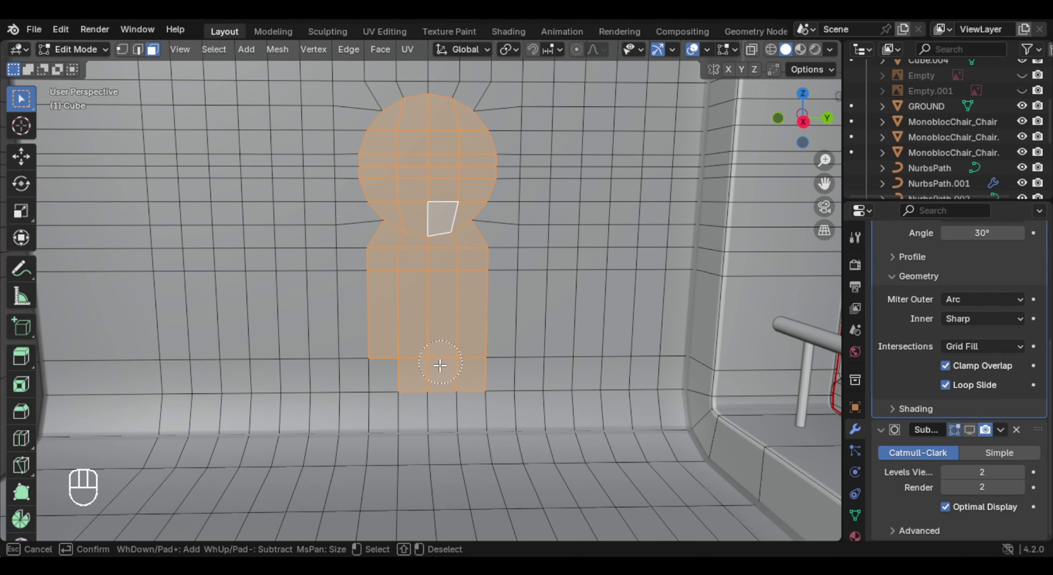
right_click(447, 398)
mouse_move(448, 398)
middle_mouse_down()
mouse_move(364, 401)
mouse_move(441, 399)
middle_mouse_up()
key("c")
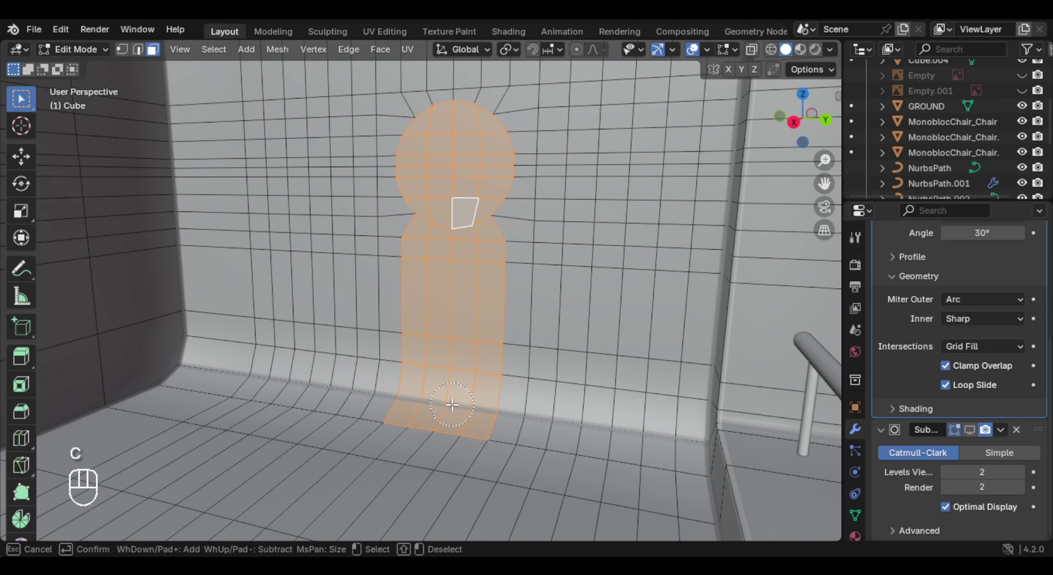
right_click(452, 397)
mouse_move(511, 277)
middle_mouse_down()
mouse_move(477, 234)
mouse_move(447, 251)
middle_mouse_up()
key("x")
left_click(476, 269)
Step: Snap the 3D cursor to the widest vertex on the opening's left side and make the 3D cursor the pivot point
left_click(415, 237)
middle_click_drag(448, 252, 451, 226)
scroll(451, 225, "up", 2)
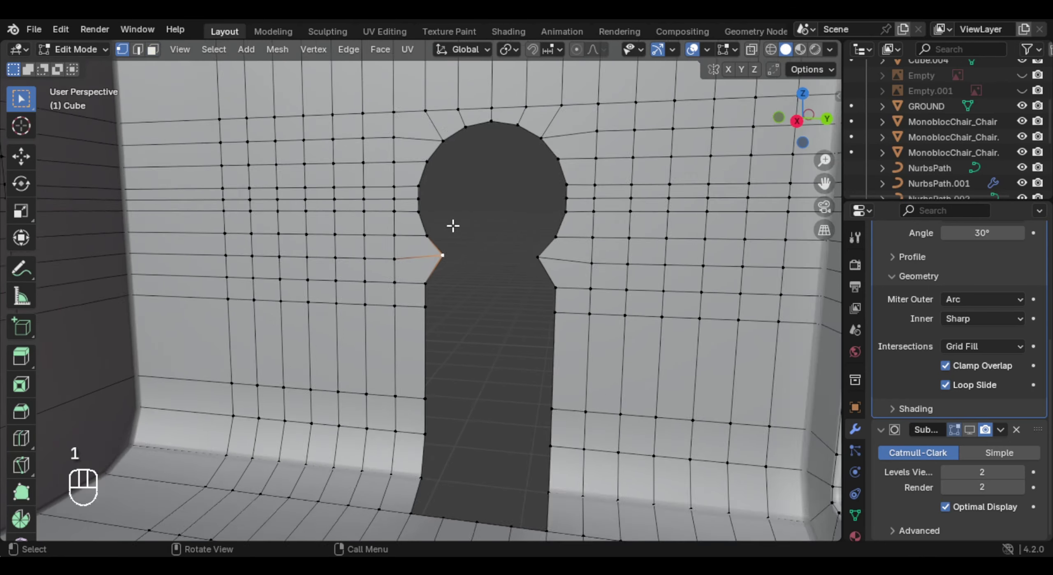
left_click(424, 195)
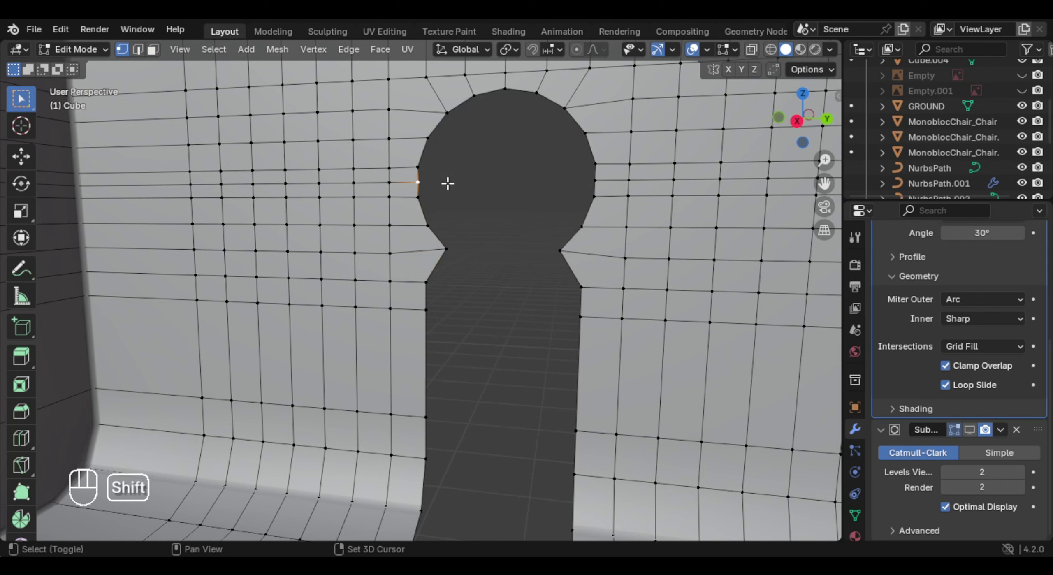
key("shift+s")
left_click(456, 250)
scroll(479, 234, "down", 1)
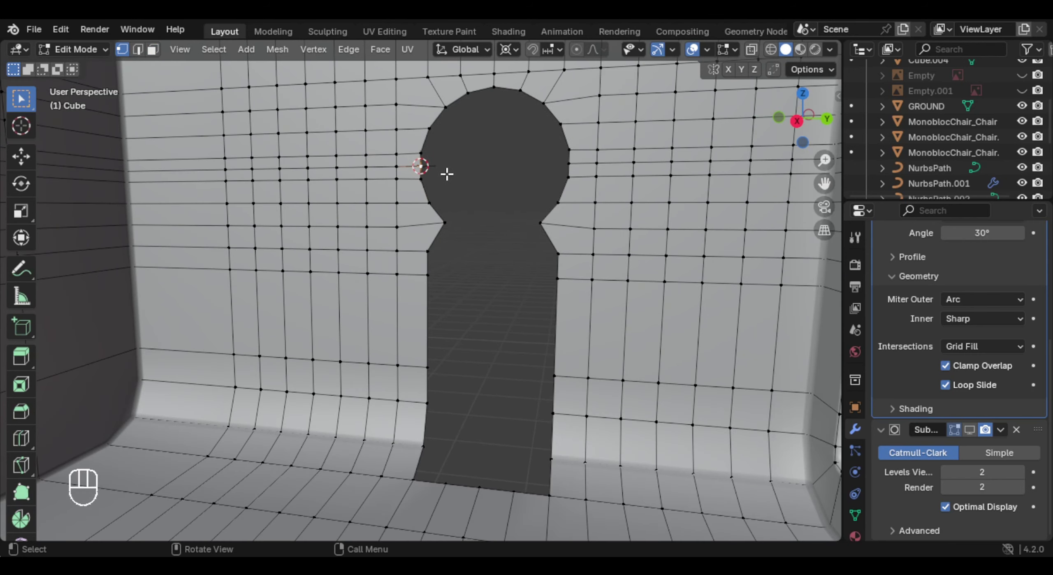
key("period")
left_click(571, 174)
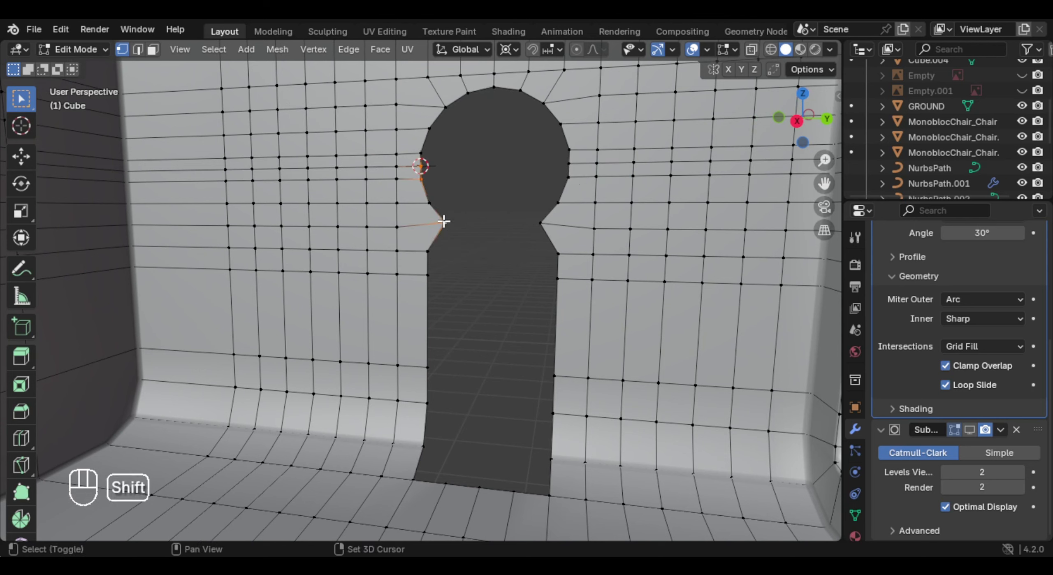
Step: Straighten the opening's left side below the arch by scaling its vertices to 0 along Y
key("c")
left_click_drag(431, 203, 434, 445)
key("s")
key("s")
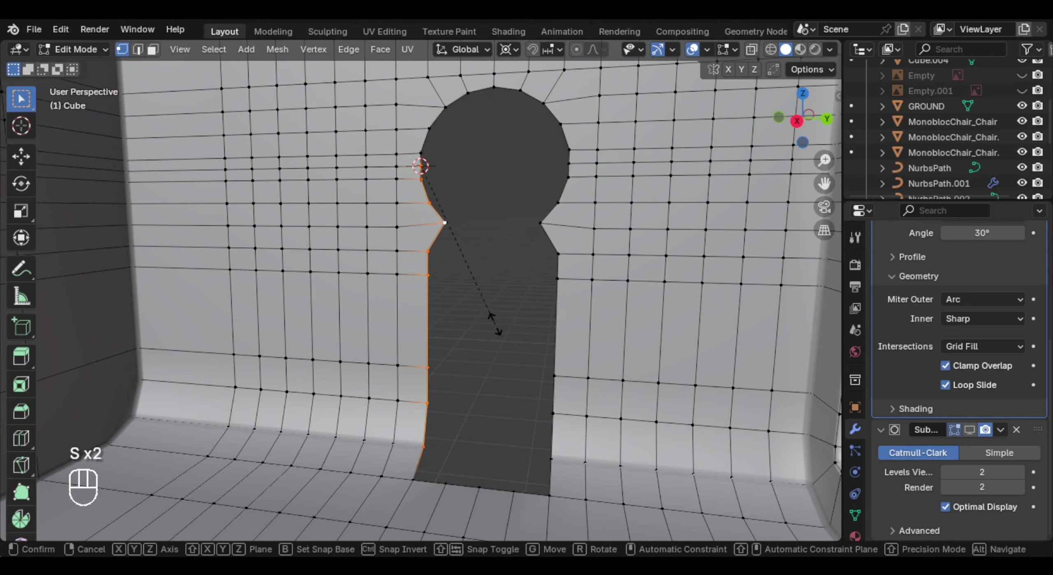
key("y")
key("0")
key("Return")
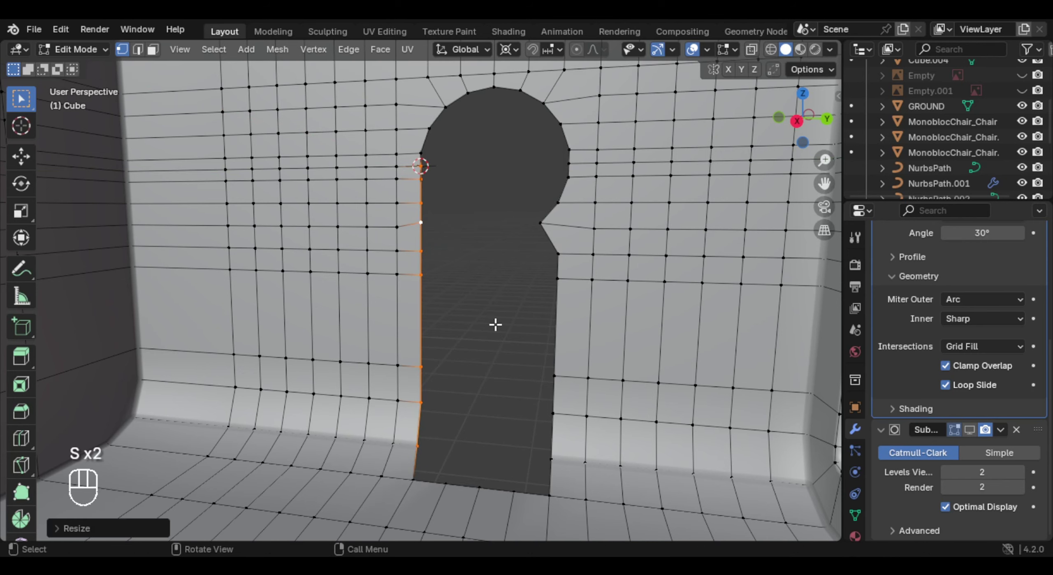
Step: Snap the 3D cursor to the widest vertex on the opening's right side
middle_click_drag(496, 325, 521, 305)
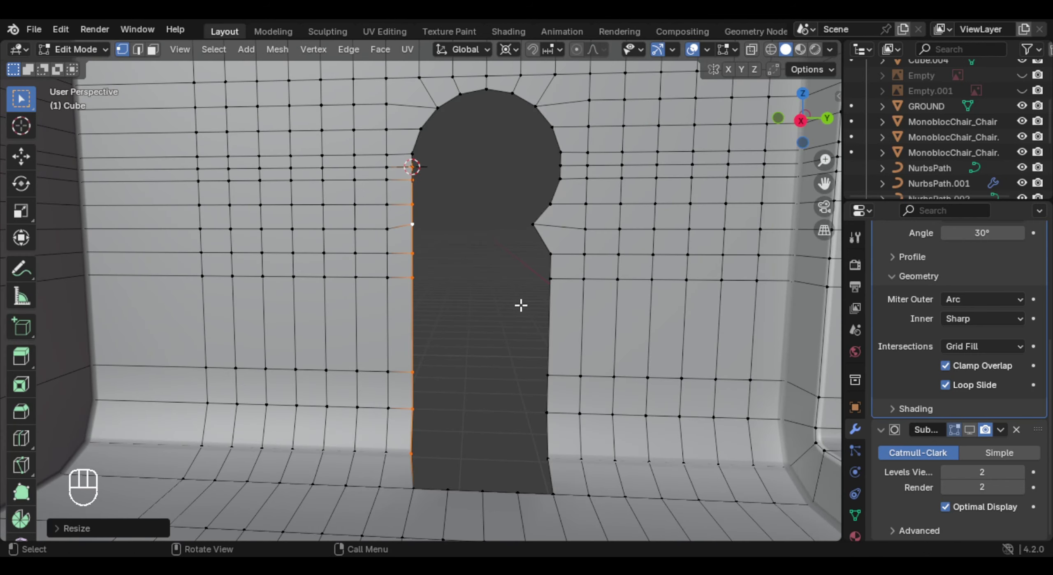
left_click(563, 167)
key("shift+s")
left_click(609, 207)
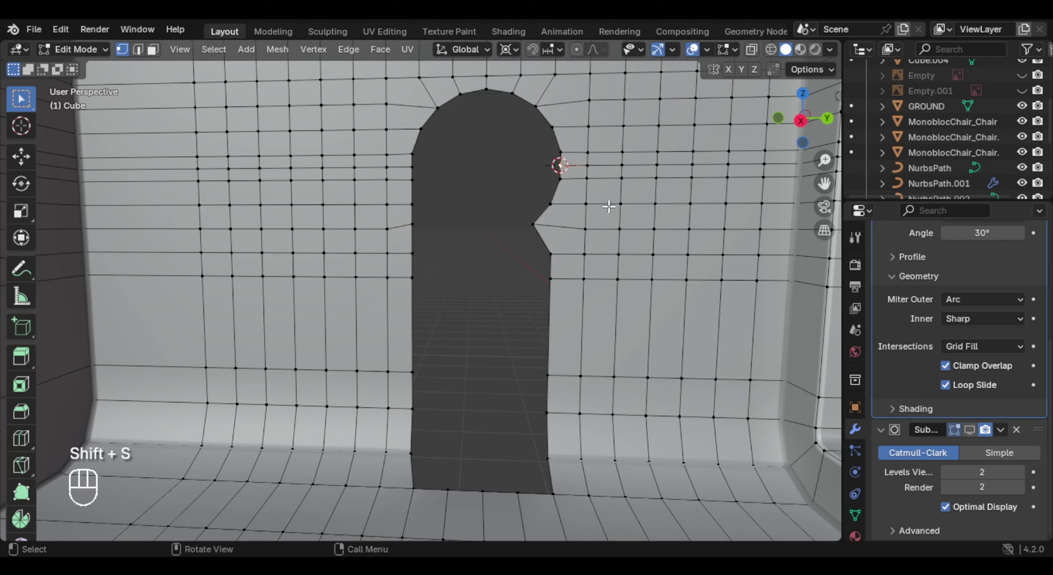
Step: Straighten the opening's right side below the arch by scaling its vertices to 0 along Y
key("c")
mouse_move(526, 206)
left_mouse_down()
mouse_move(534, 263)
mouse_move(522, 378)
mouse_move(534, 456)
left_mouse_up()
right_click(535, 456)
key("s")
key("s")
key("y")
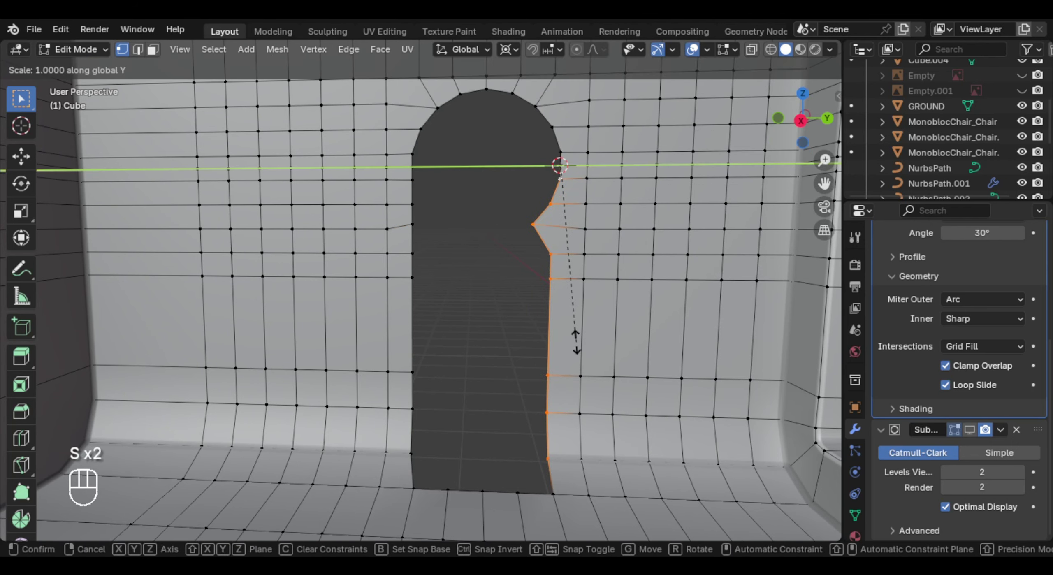
key("0")
key("Return")
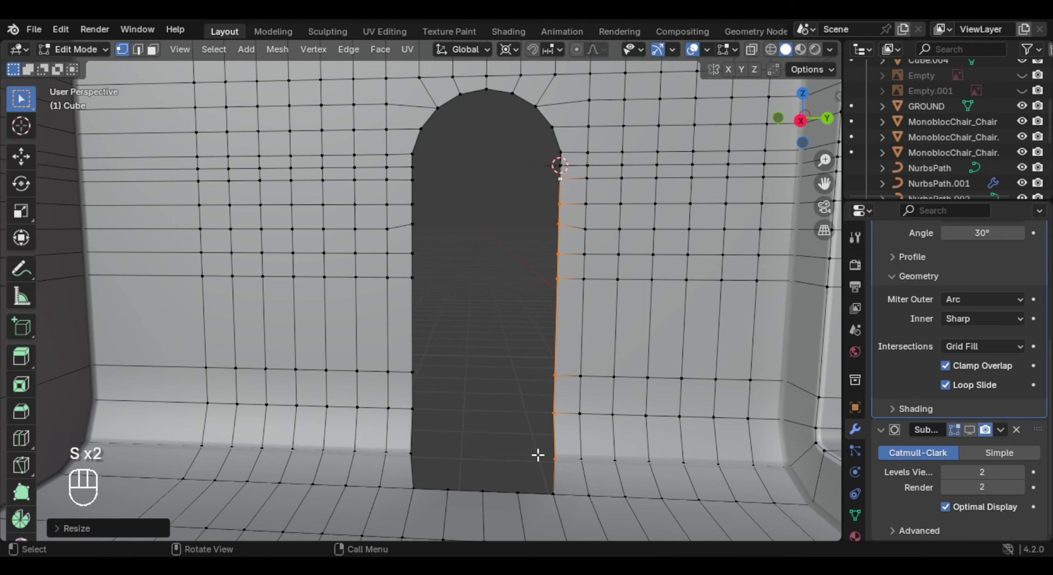
Step: Align the vertex at the opening's lower right floor corner with the 3D cursor by scaling it along Y
left_click(542, 506)
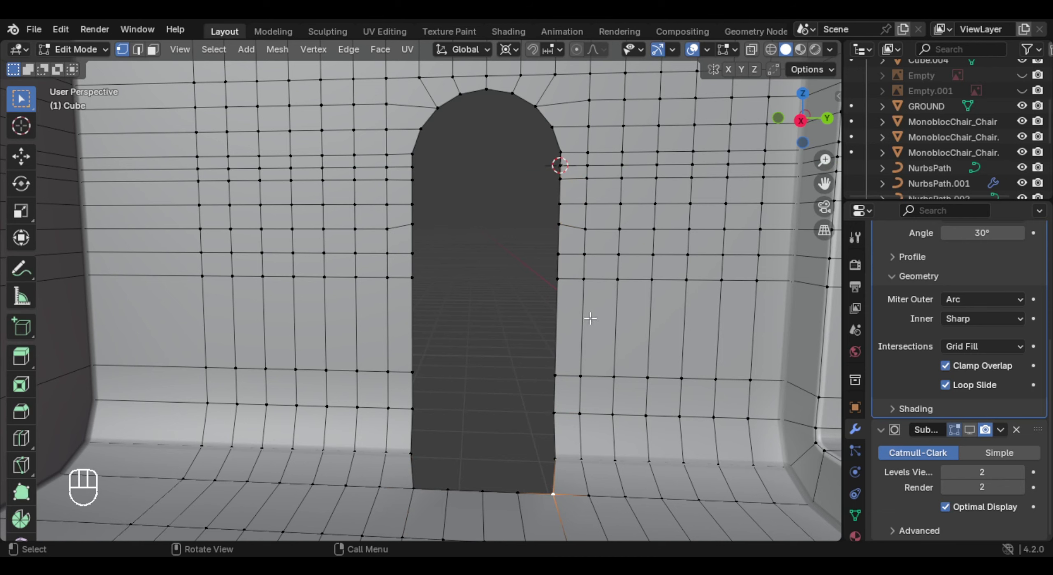
key("s")
key("y")
key("Return")
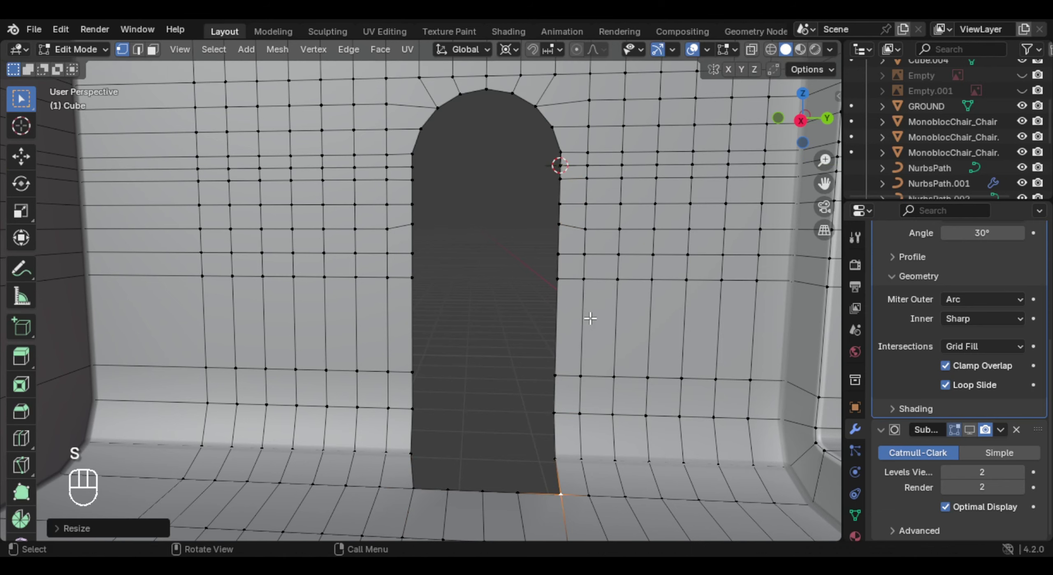
Step: Select the border edge loop of the arched opening and extrude it back behind the end wall as a passage
middle_click_drag(470, 473, 489, 412)
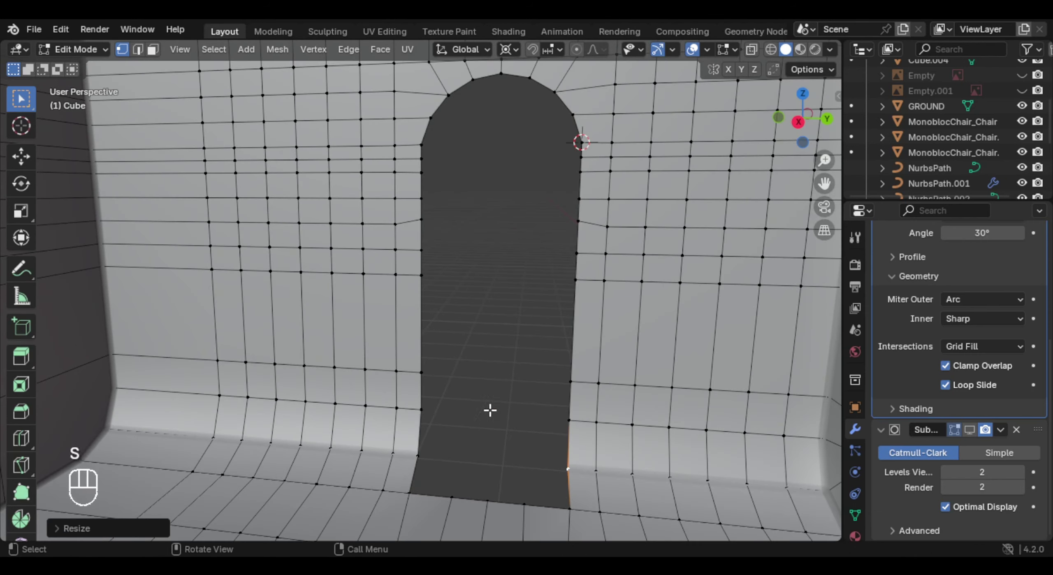
left_click(434, 292)
left_click(425, 290, "alt")
middle_click_drag(425, 289, 583, 233)
key("e")
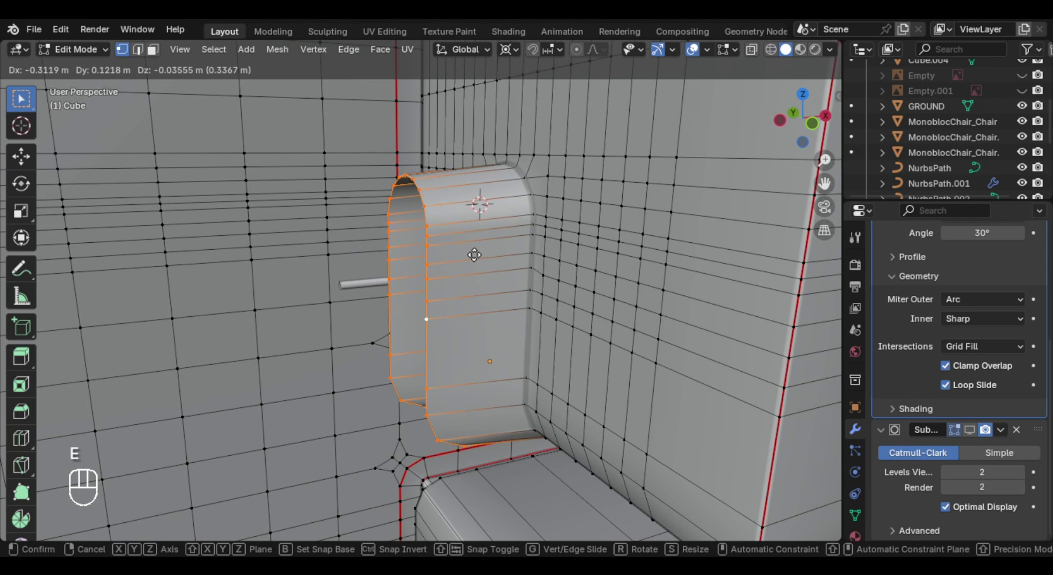
Step: Flatten the far edge loop of the extruded passage by scaling it to 0 along X
key("s")
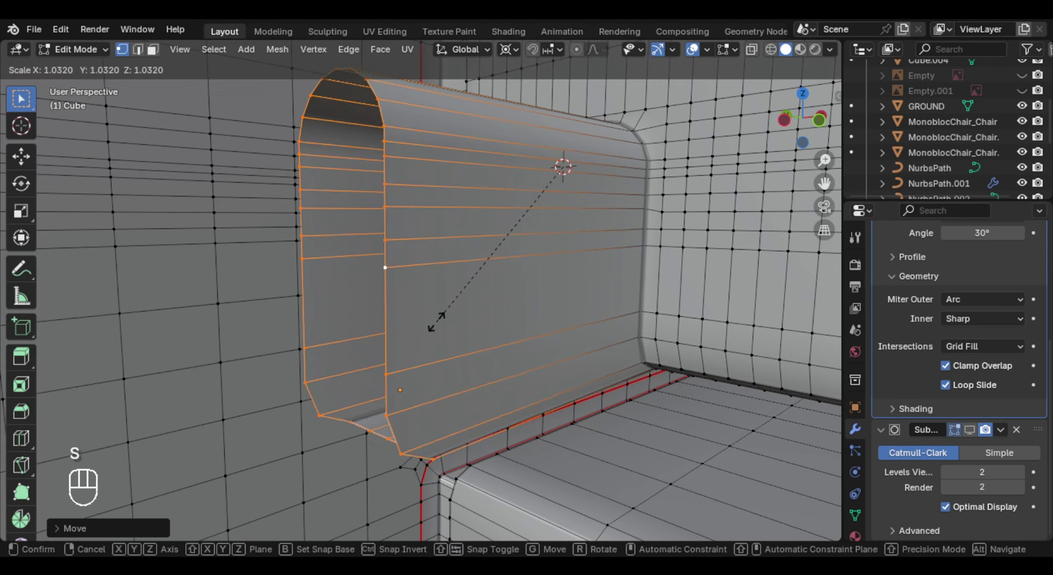
right_click(428, 325)
left_click(501, 243)
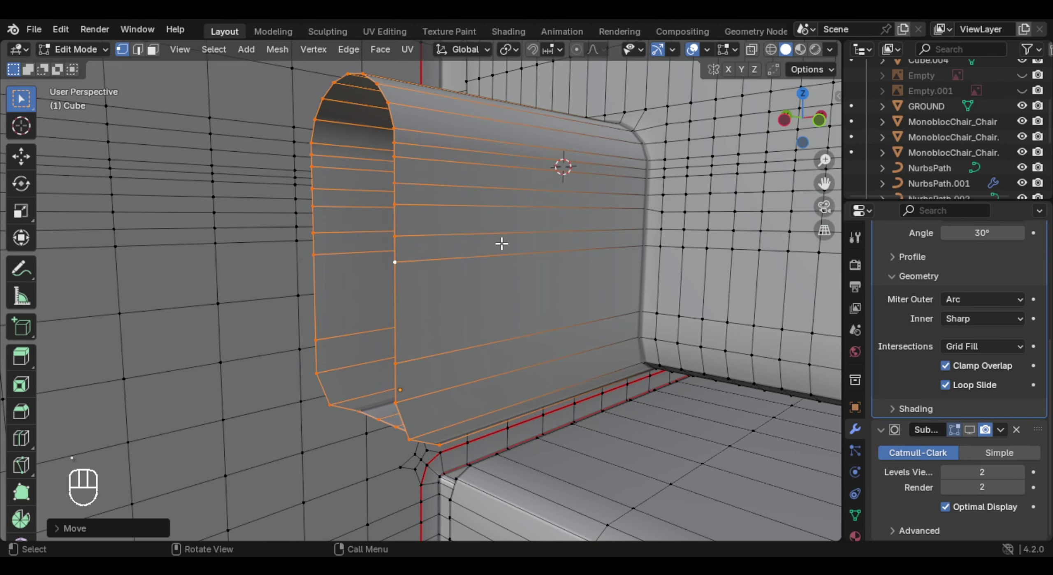
key("s")
key("x")
key("0")
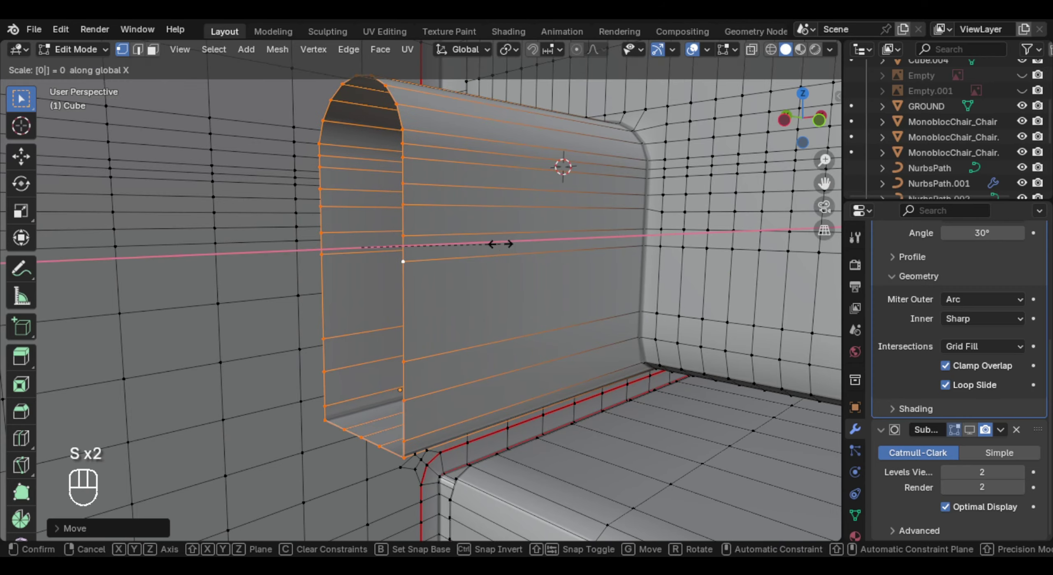
left_click(500, 244)
Step: Close the far end of the arched passage with a grid fill of span 4 and offset 4
middle_click_drag(501, 244, 545, 257)
middle_click_drag(545, 257, 495, 269, "shift")
middle_click_drag(495, 269, 469, 288)
middle_click_drag(469, 288, 486, 295, "shift")
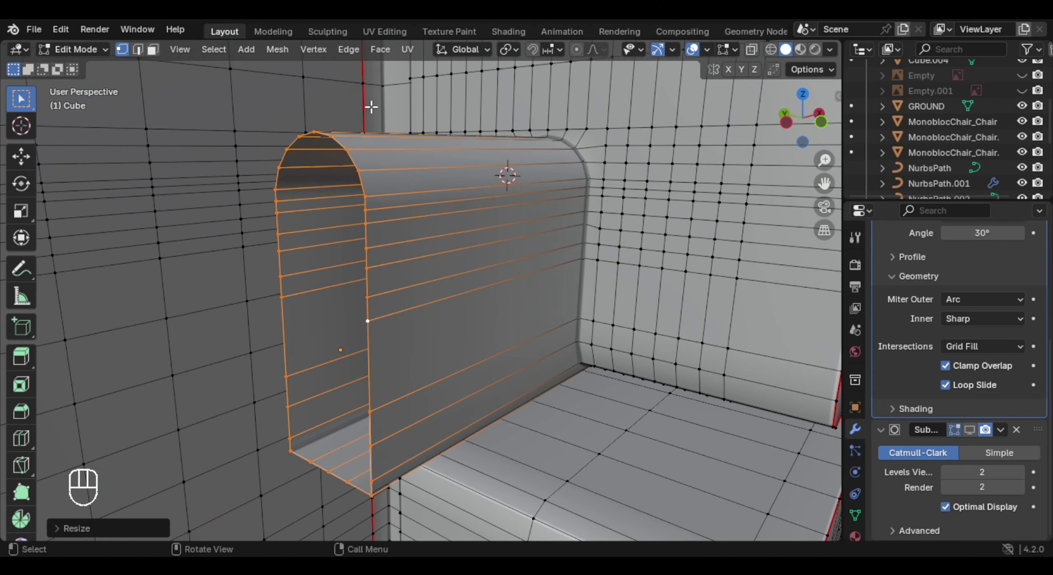
left_click(379, 49)
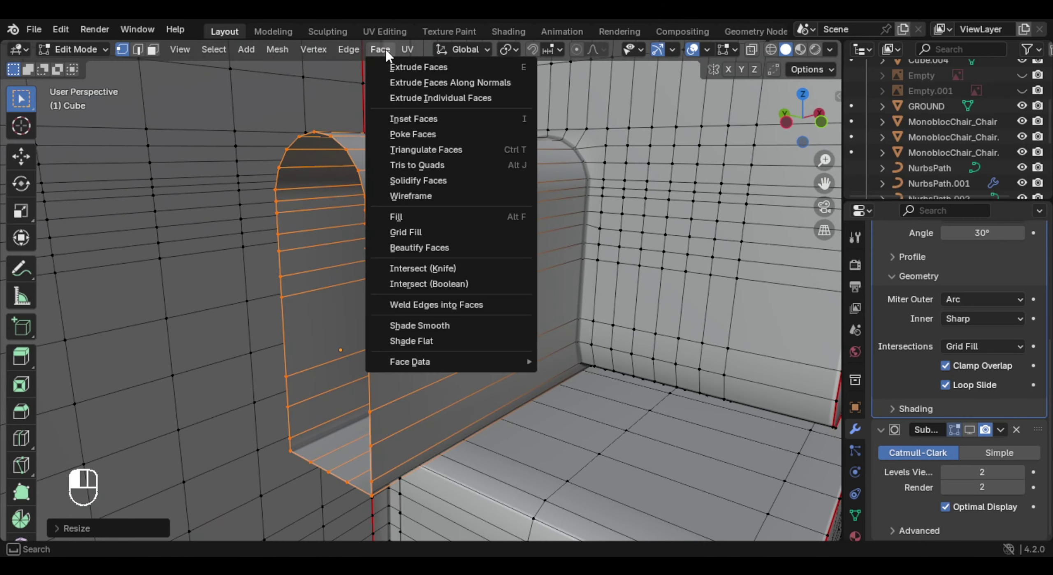
left_click(447, 231)
middle_click_drag(407, 259, 457, 220)
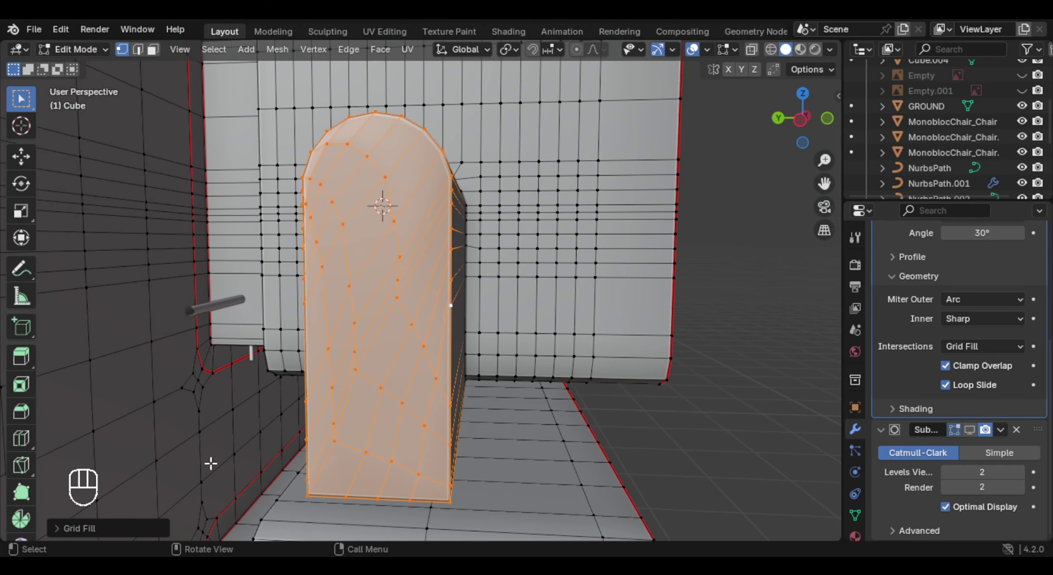
left_click(137, 534)
middle_click_drag(421, 322, 442, 331, "shift")
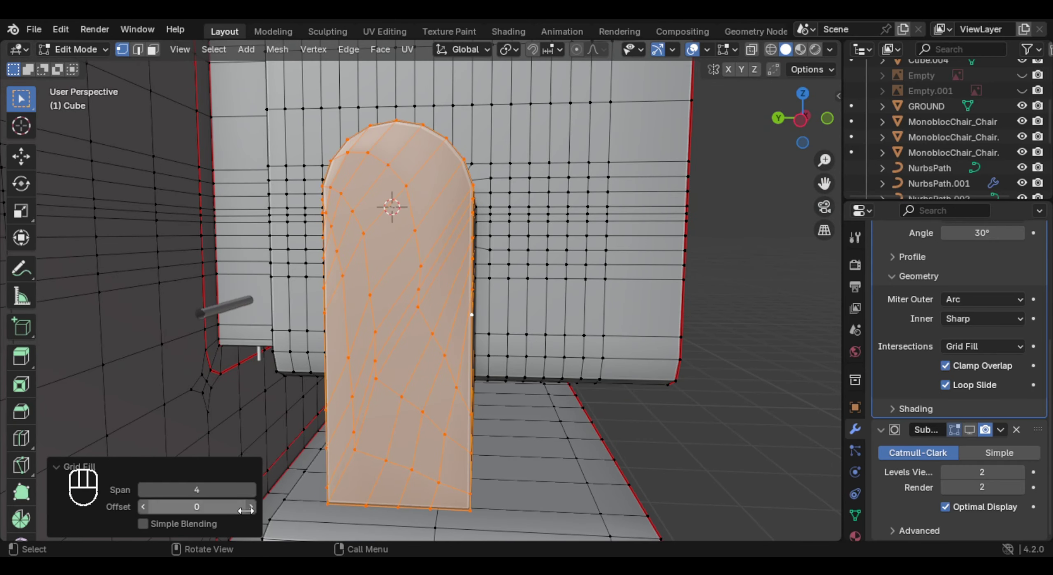
left_click(248, 507)
left_click(248, 507)
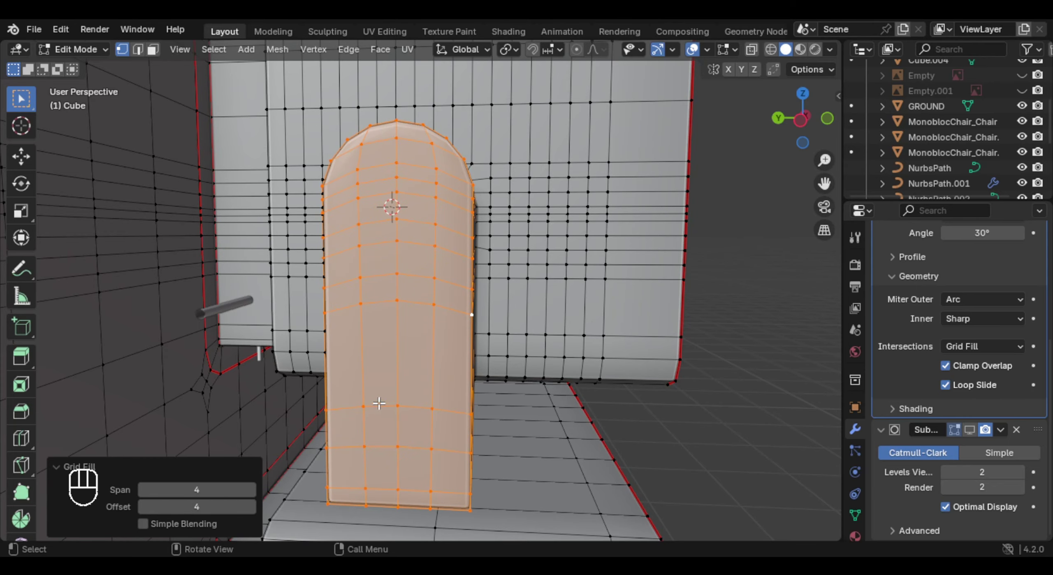
Step: Duplicate the nearer-to-doorway balcony chair and move the copy down along Z by about 2.5 m to the lower floor
middle_click_drag(379, 404, 322, 390)
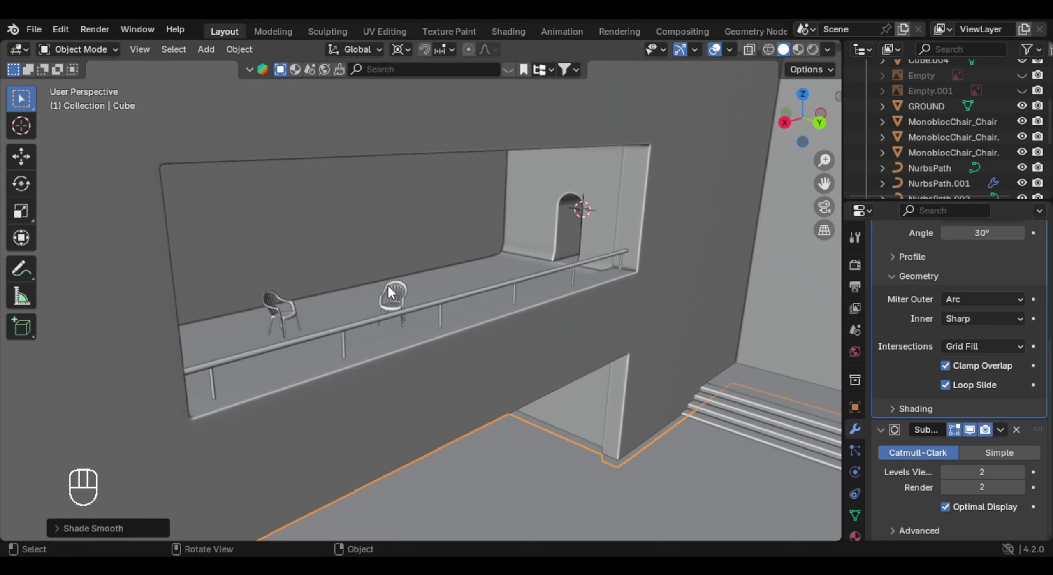
left_click(393, 304, "shift")
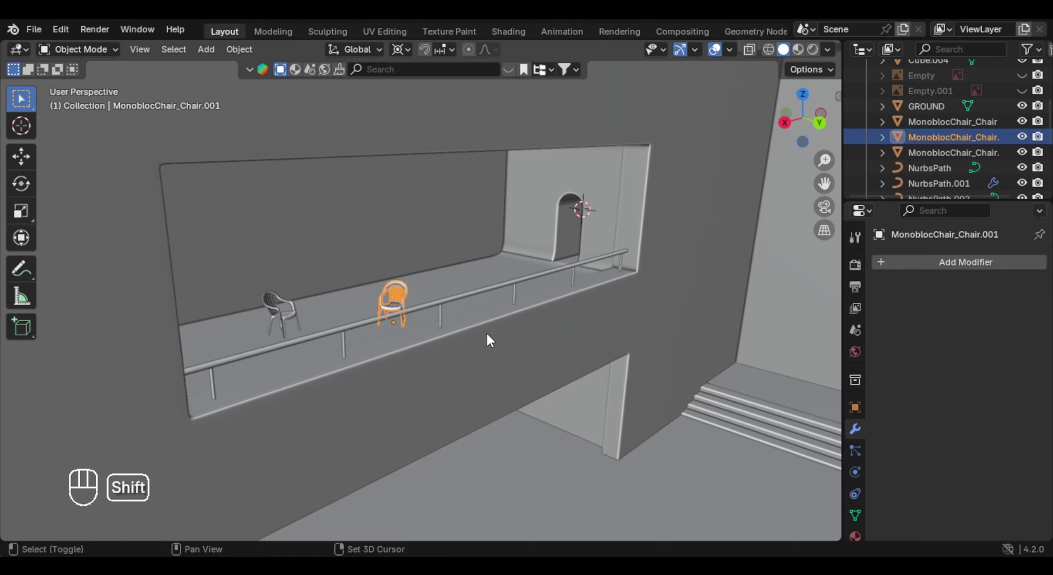
key("shift+d")
key("g")
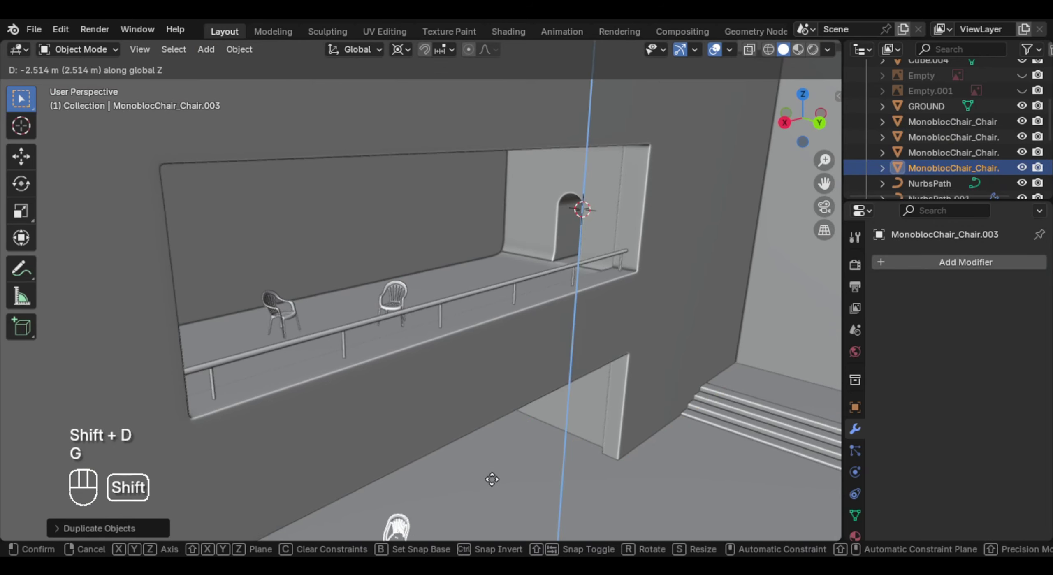
left_click(492, 479)
Step: Tilt the duplicated chair with a free trackball rotation and adjust its height along Z at the lower floor
middle_click_drag(493, 481, 456, 348, "shift")
scroll(506, 366, "up", 3)
key("r")
key("r")
left_click(383, 423)
middle_click_drag(383, 424, 358, 413)
middle_click_drag(358, 413, 391, 352, "shift")
scroll(392, 352, "up", 2)
key("g")
key("z")
left_click(414, 391)
Step: Place the 3D cursor on the railed walkway floor in front of the arched opening and add a camera there
middle_click_drag(370, 304, 474, 326)
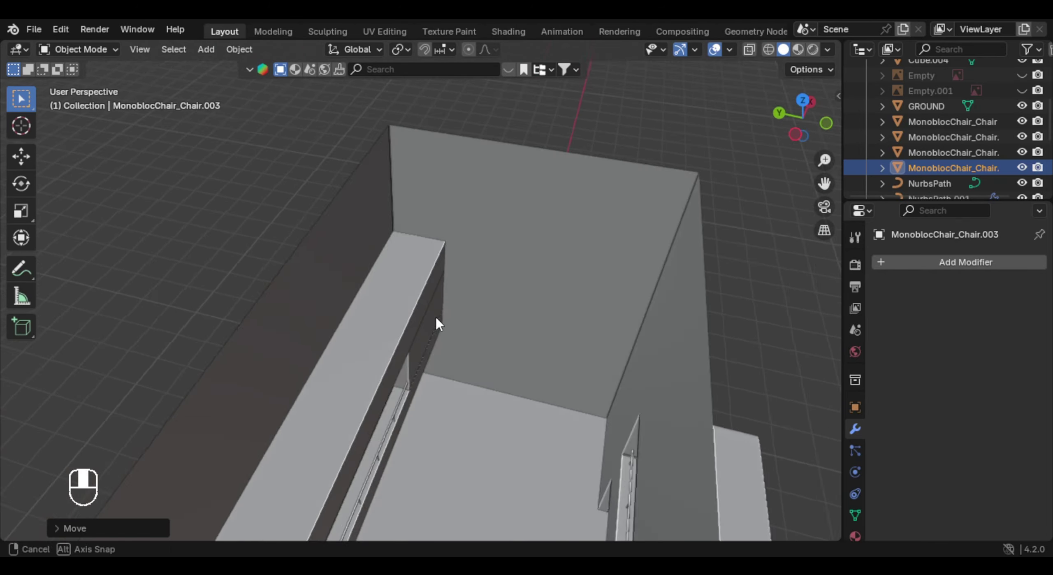
scroll(464, 322, "up", 3)
right_click(431, 374, "shift")
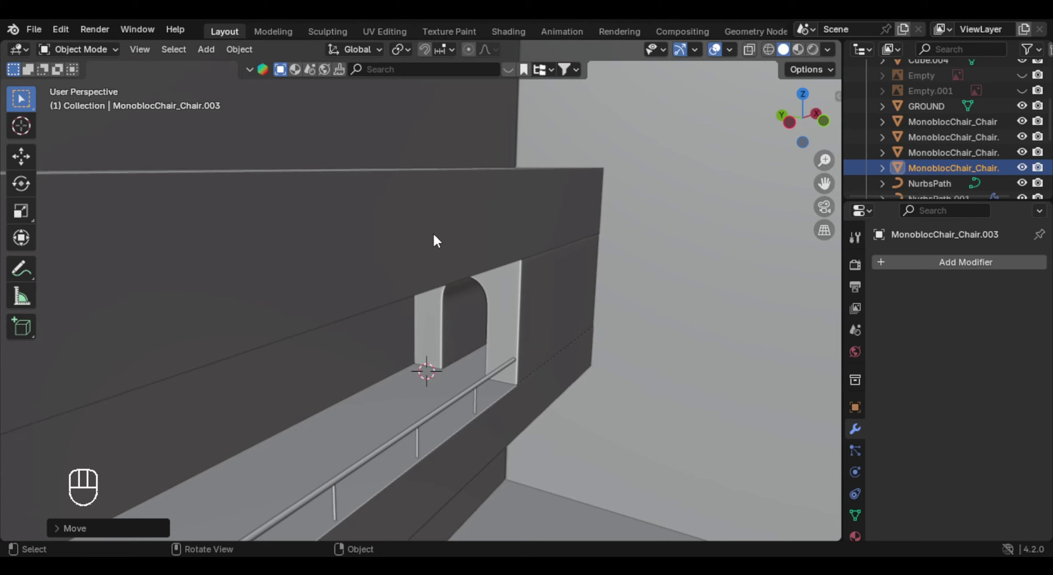
key("shift+a")
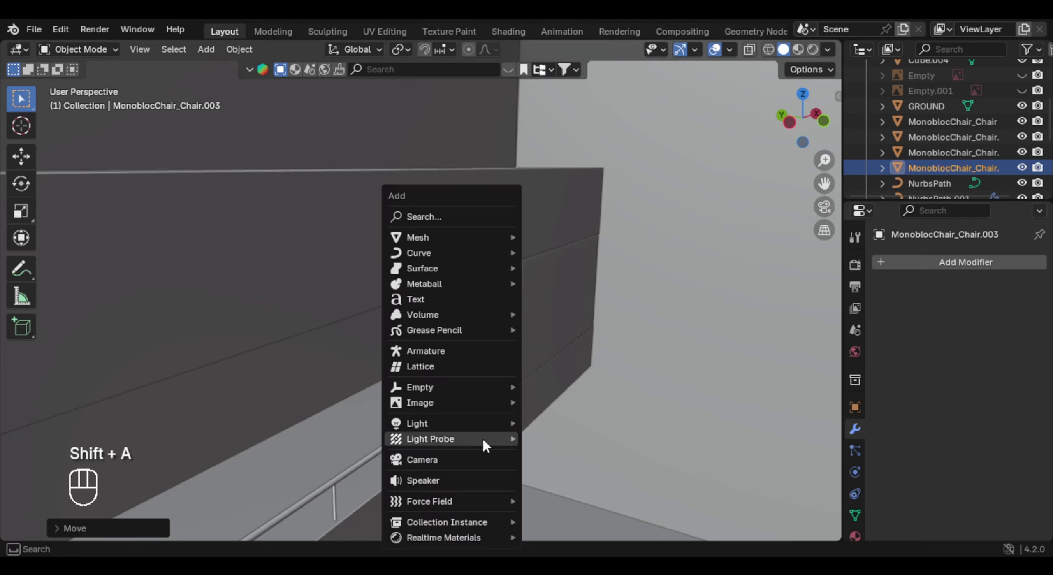
left_click(480, 458)
Step: Raise the camera along Z to a height of about 3.45 m and rotate it about the Z axis
middle_click_drag(476, 432, 494, 373)
key("g")
key("z")
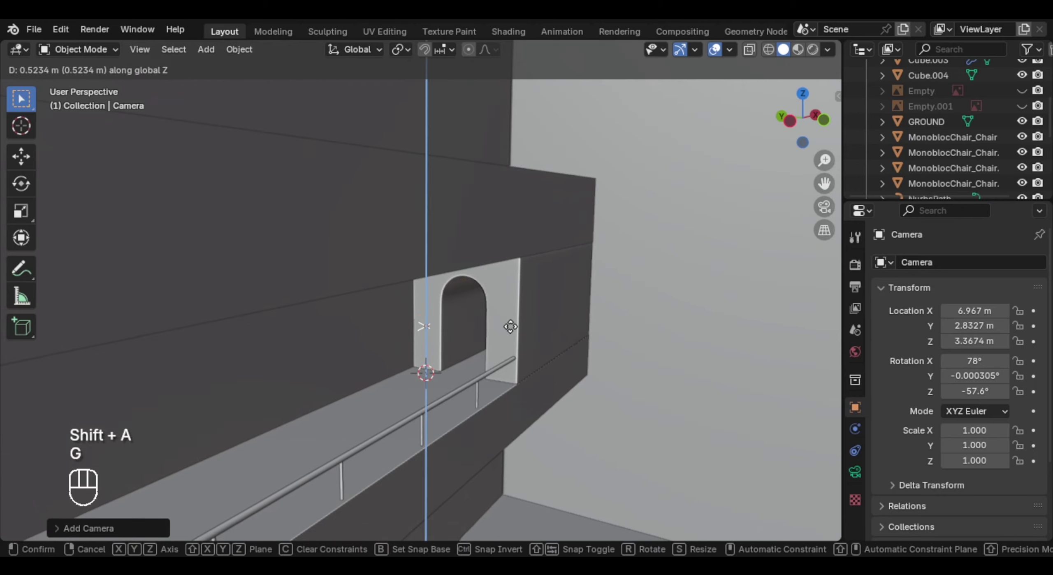
left_click(492, 316)
key("r")
key("z")
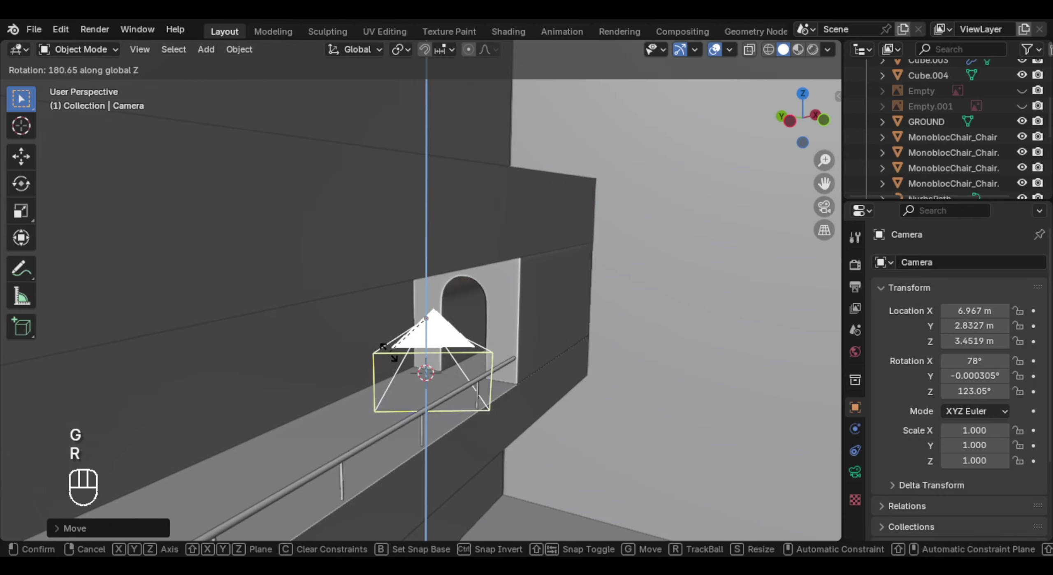
left_click(490, 333)
key("s")
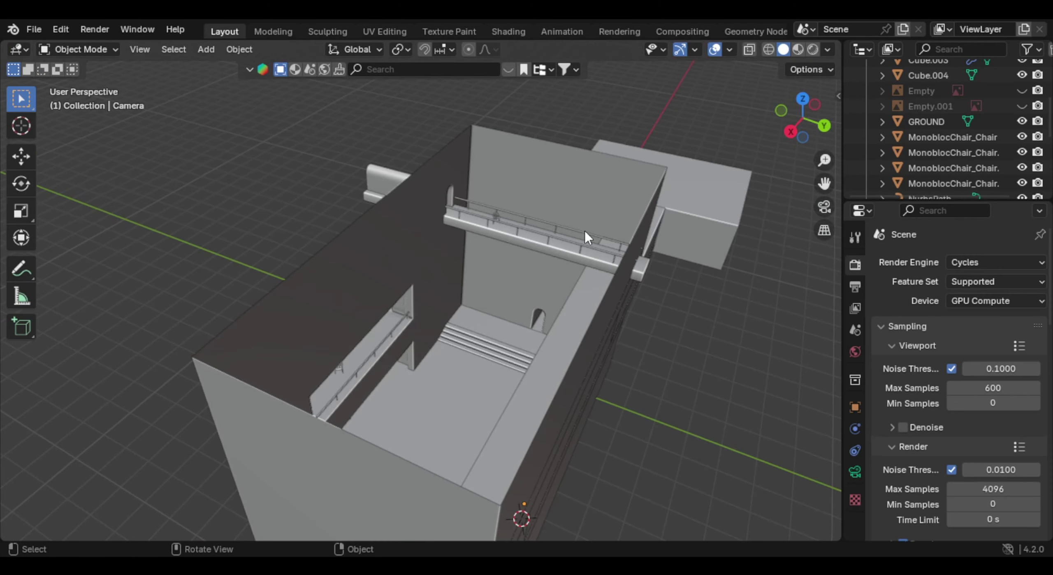
Step: Select the open top edge loop of the building walls and snap the 3D cursor to its centre
middle_click_drag(584, 230, 562, 232)
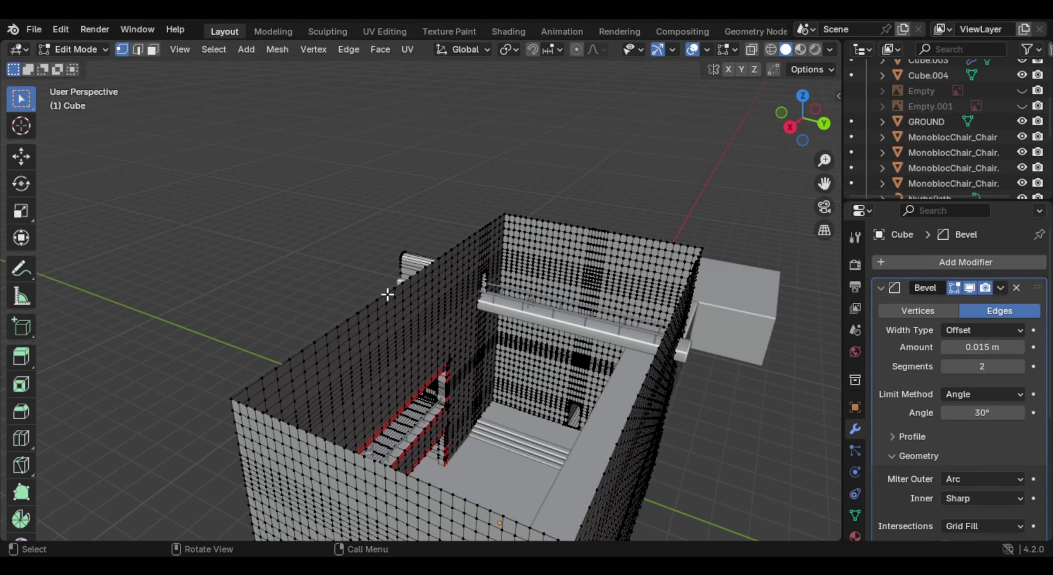
left_click(383, 295, "alt")
key("shift+s")
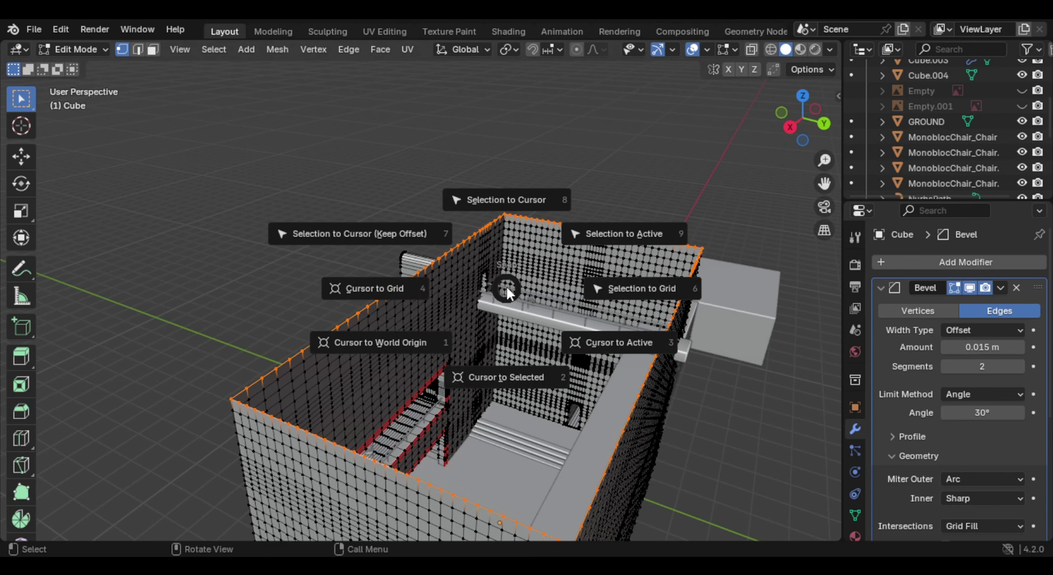
left_click(485, 375)
key("Tab")
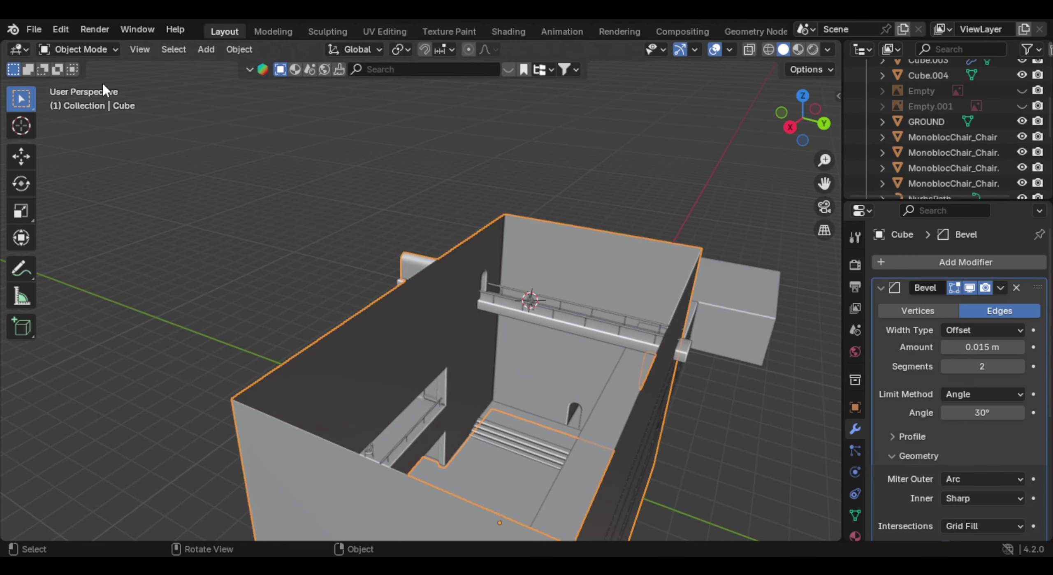
Step: Add a plane at the 3D cursor and scale it up about 3.1 times over the open top
key("shift+a")
mouse_move(395, 78)
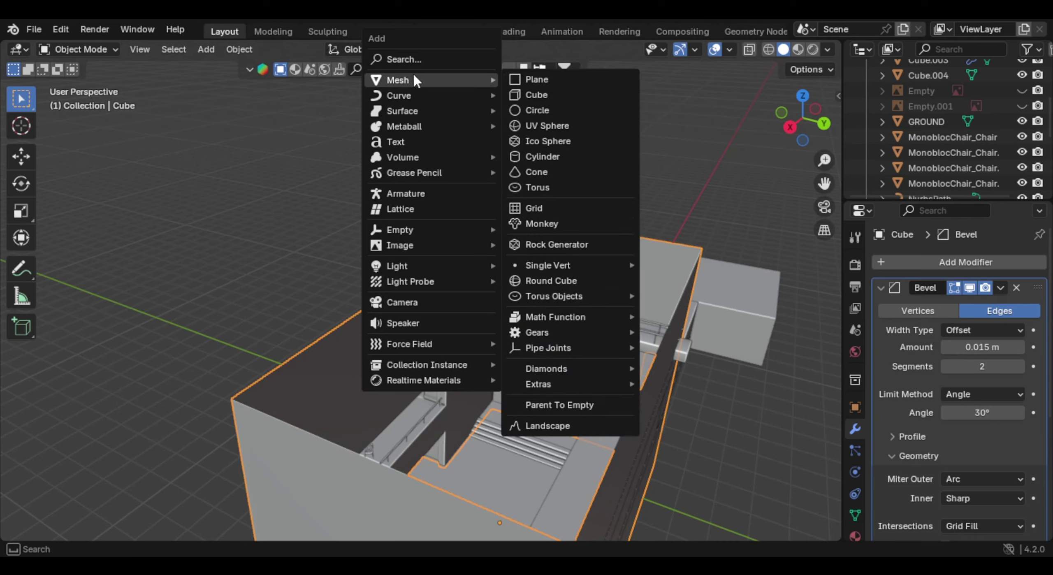
left_click(530, 78)
key("s")
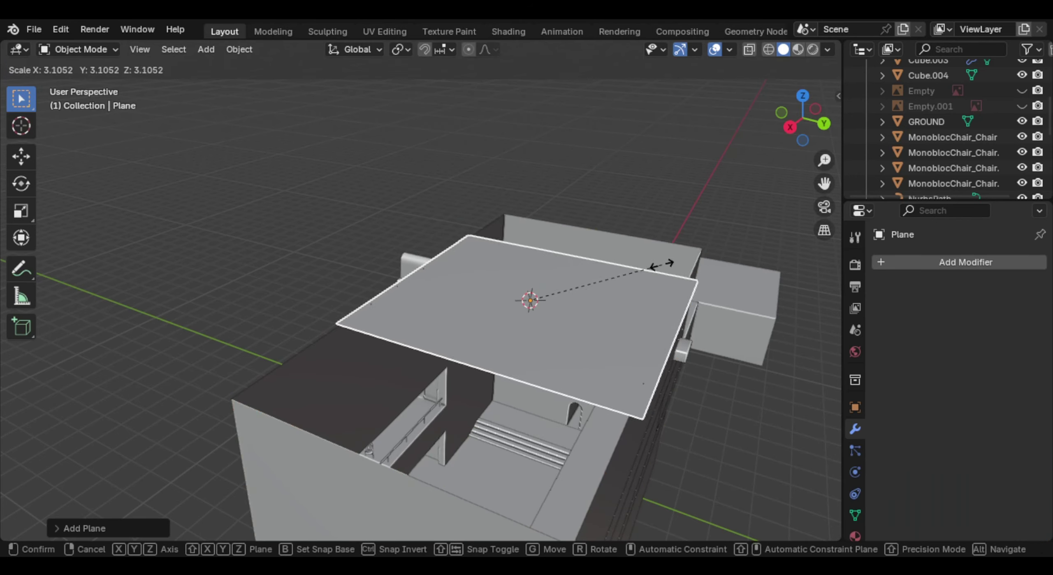
left_click(664, 273)
Step: Stretch the roof plane about 1.9 times along X to span the length of the building
key("KP_7")
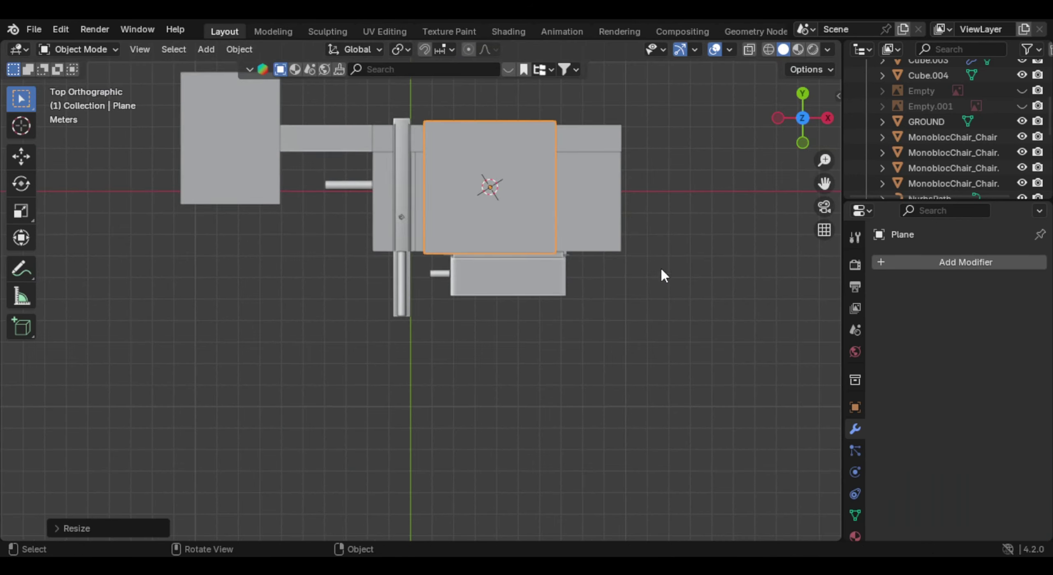
key("s")
key("x")
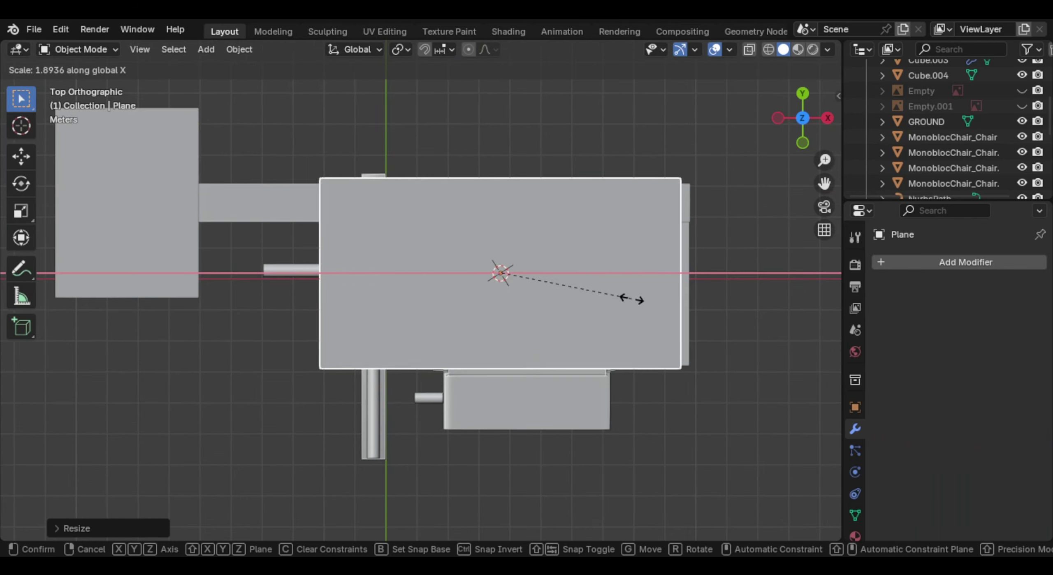
left_click(634, 298)
Step: Move the roof plane along Z so that it sits on the top edges of the walls
middle_click_drag(576, 291, 570, 321)
key("g")
key("z")
left_click(544, 238)
middle_click_drag(495, 309, 621, 329)
scroll(623, 334, "down", 3)
middle_click_drag(527, 296, 552, 303)
Step: Add one centred loop cut across the roof plane to divide it into two equal halves
key("Tab")
key("ctrl+r")
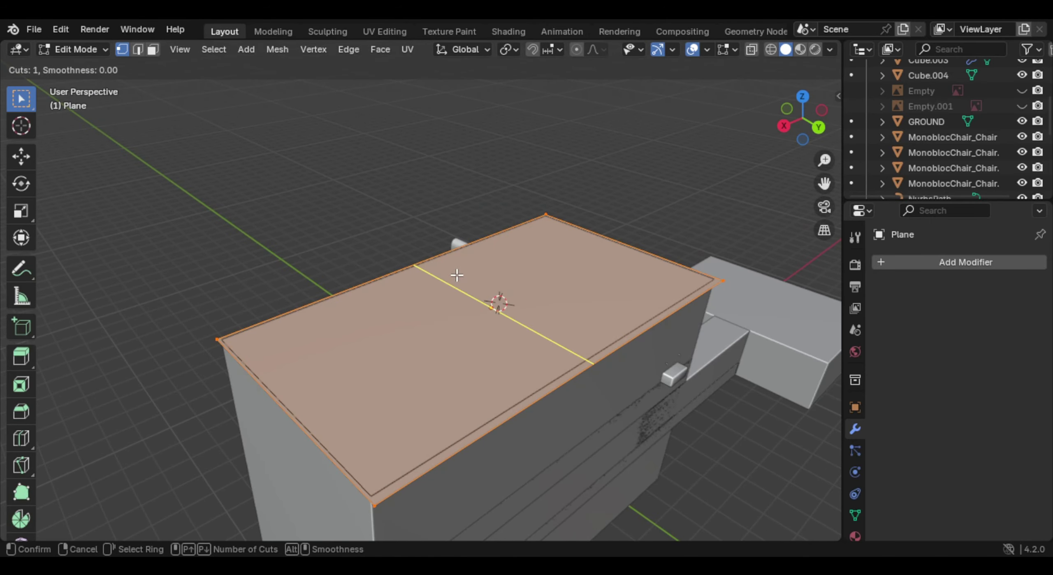
left_click(456, 275)
right_click(456, 275)
Step: Try to inset the two roof faces individually
middle_click_drag(519, 277, 469, 320)
key("3")
left_click(421, 307)
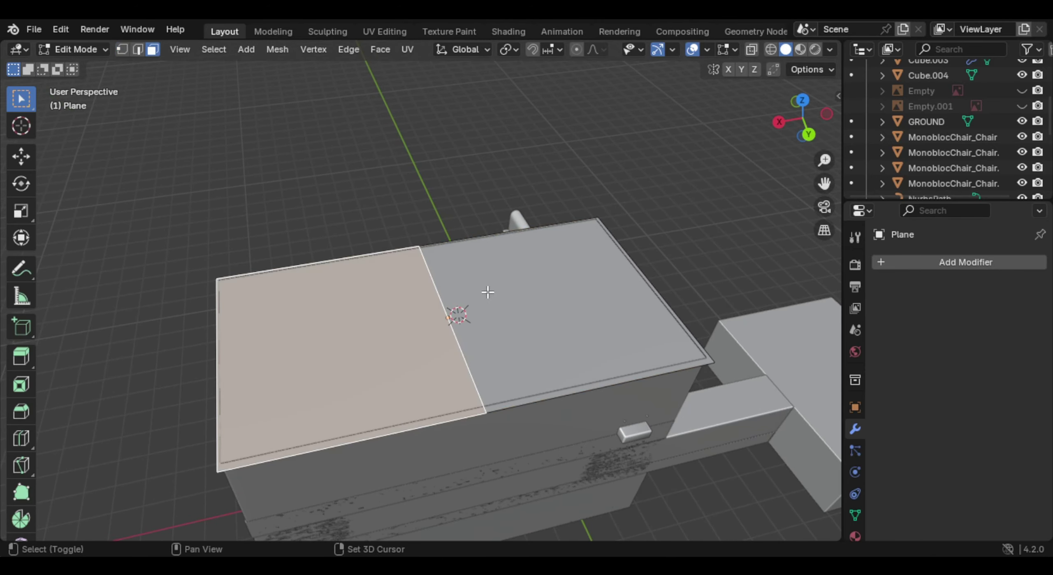
left_click(545, 283, "shift")
key("i")
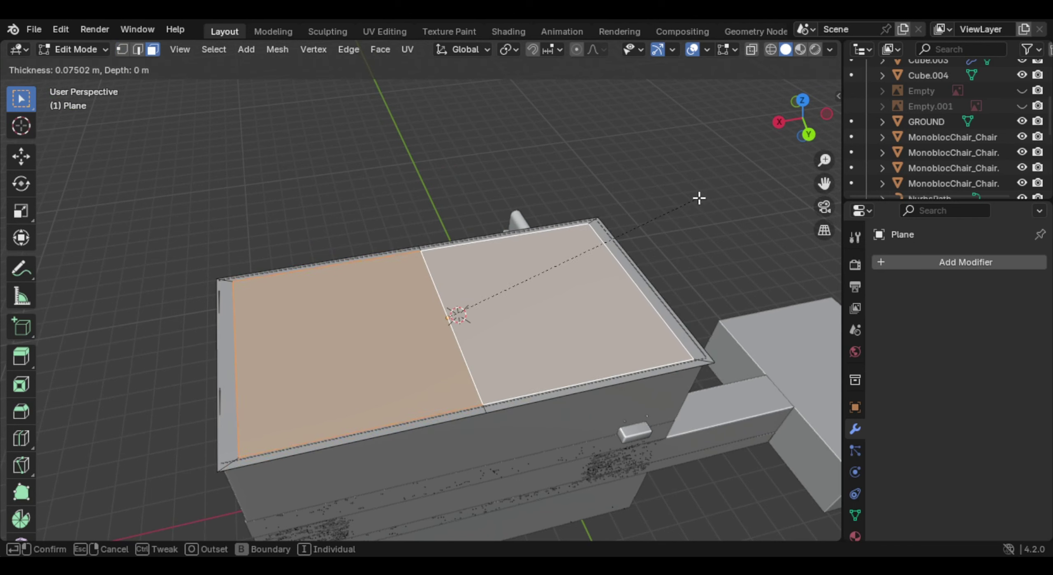
key("i")
left_click(683, 209)
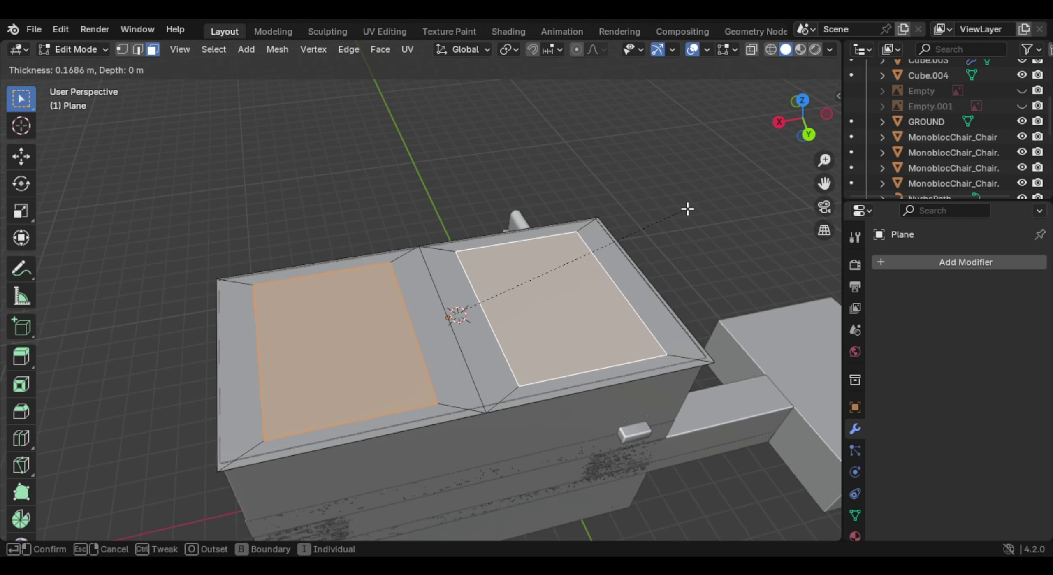
Step: Save the file and apply the roof plane's object transforms
key("Tab")
key("ctrl+s")
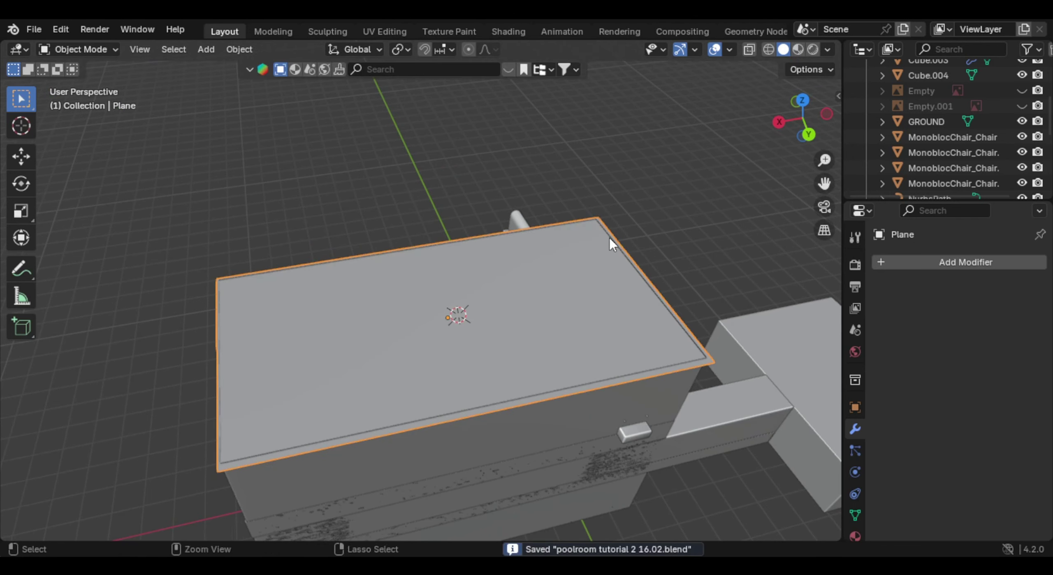
key("ctrl+a")
left_click(609, 236)
key("ctrl+a")
left_click(589, 216)
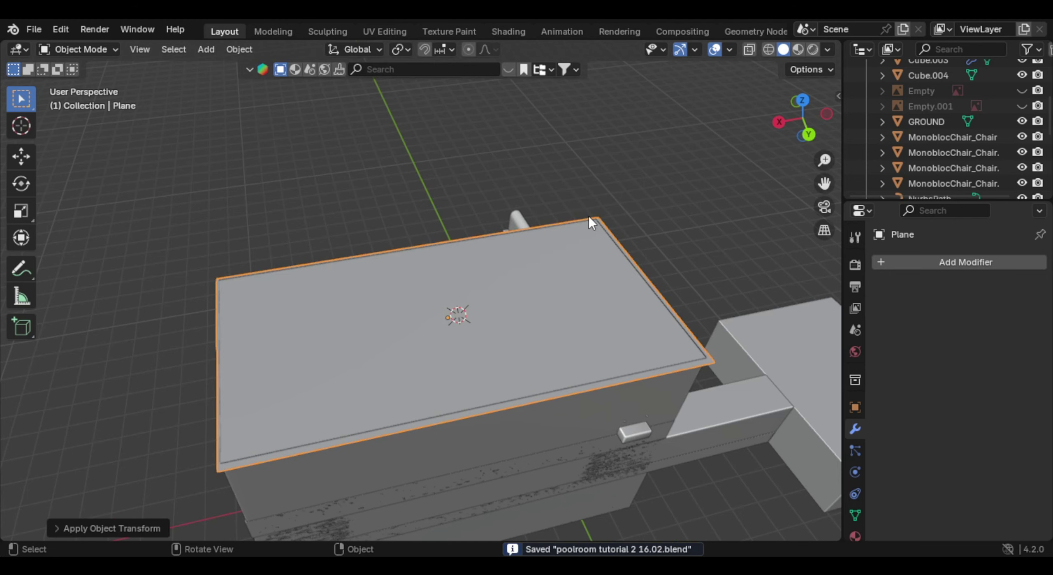
Step: Select both halves of the roof plane and inset them individually by about 0.95 m
key("Tab")
left_click(587, 241)
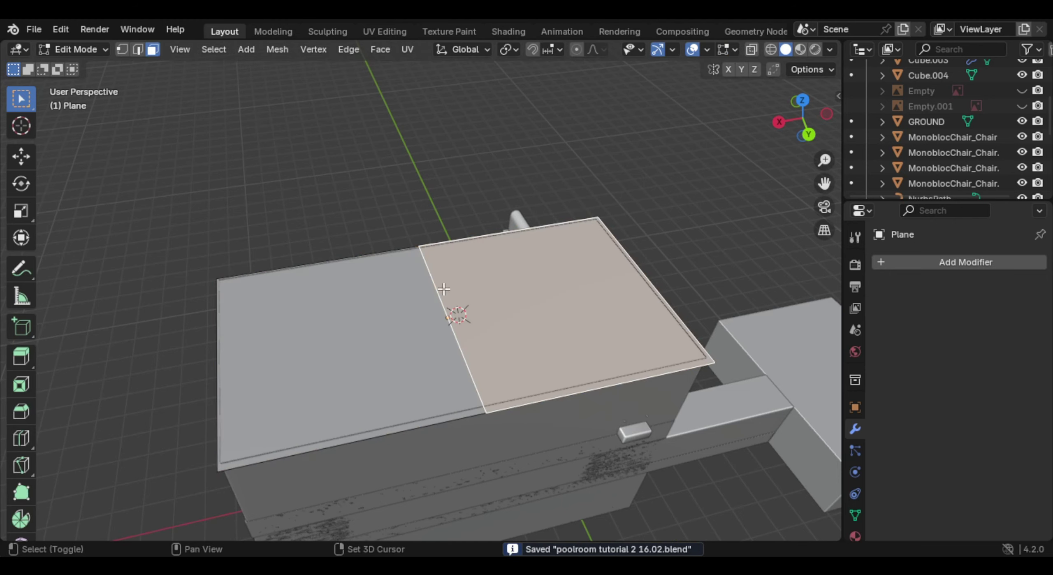
left_click(587, 242, "shift")
left_click(383, 309, "shift")
left_click(576, 270, "shift")
key("i")
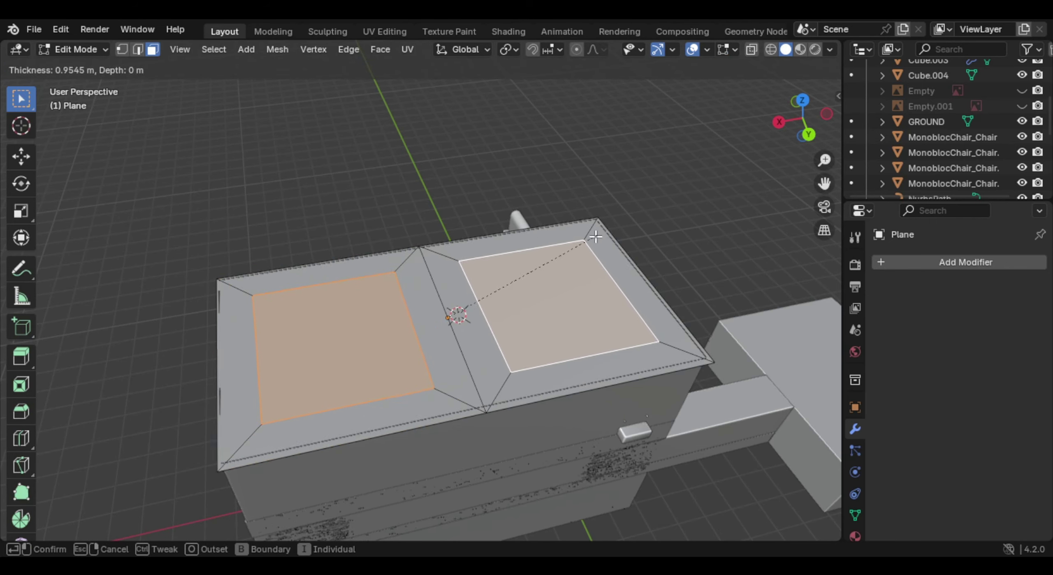
left_click(616, 230)
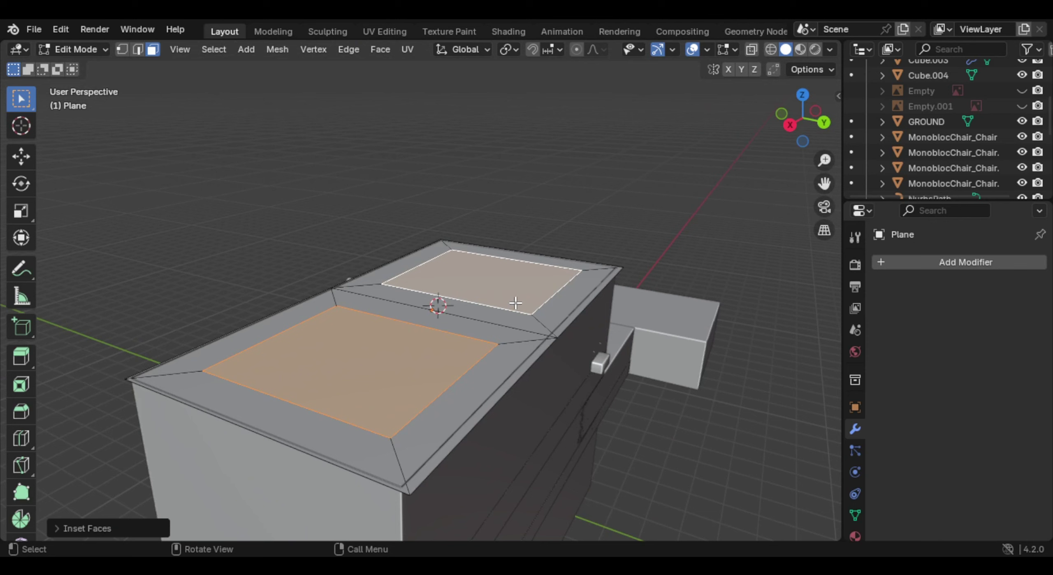
Step: Extrude all faces of the roof plane upward to give it a thin slab thickness
key("a")
key("e")
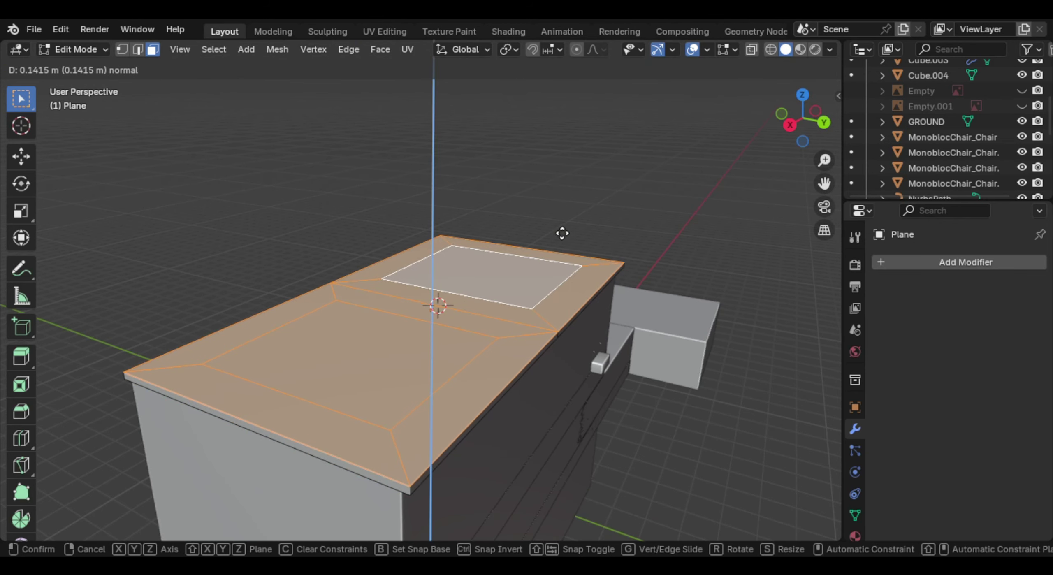
left_click(559, 253)
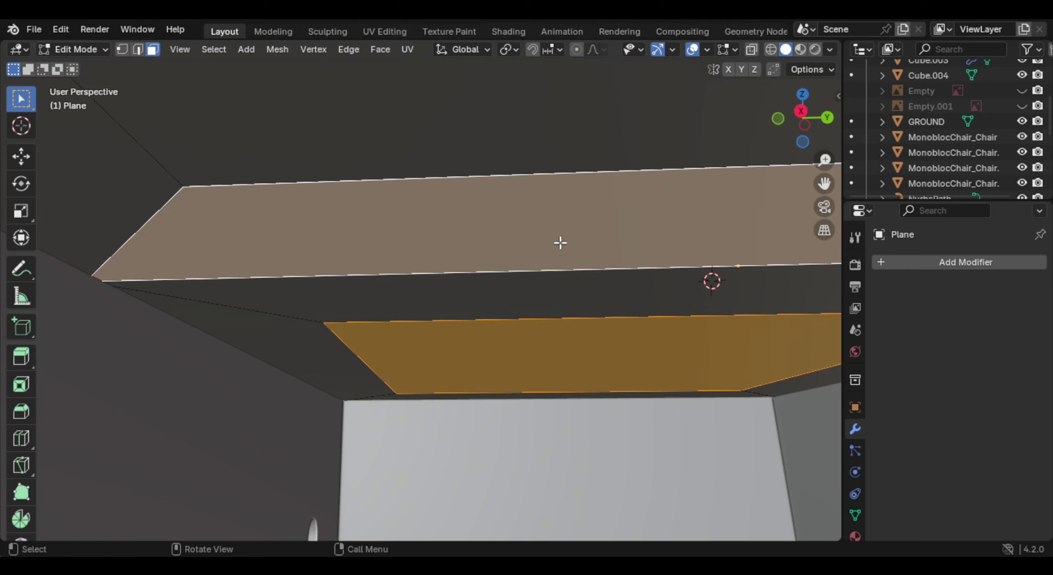
Step: Select the two inset panel faces on both the underside and top of the roof and separate them into their own object
left_click(520, 336)
left_click(440, 130, "shift")
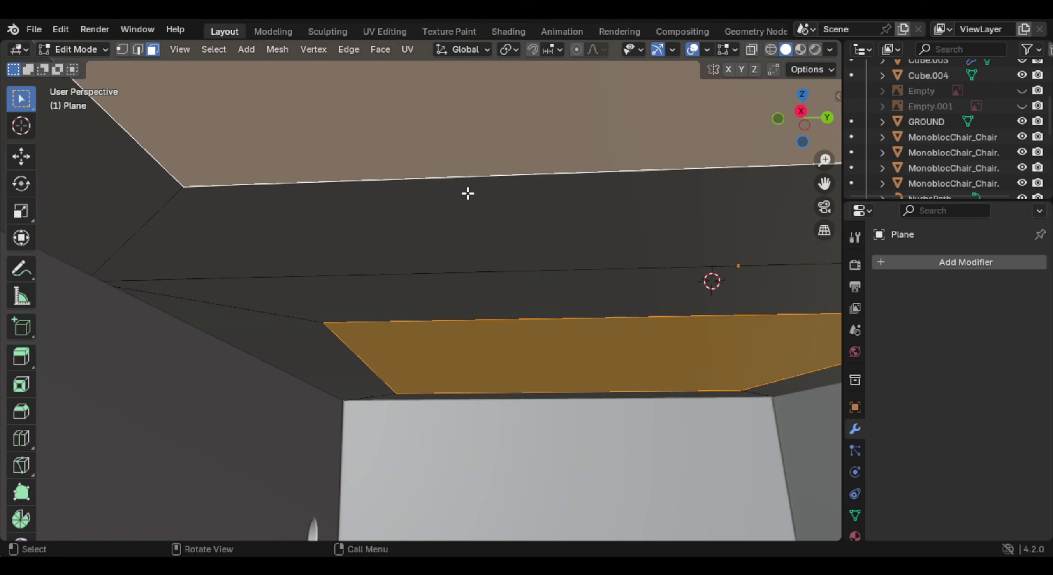
middle_click_drag(473, 200, 411, 339)
scroll(412, 329, "down", 3)
left_click(411, 313, "shift")
scroll(499, 274, "down", 4)
scroll(498, 273, "down", 3)
left_click(561, 221, "shift")
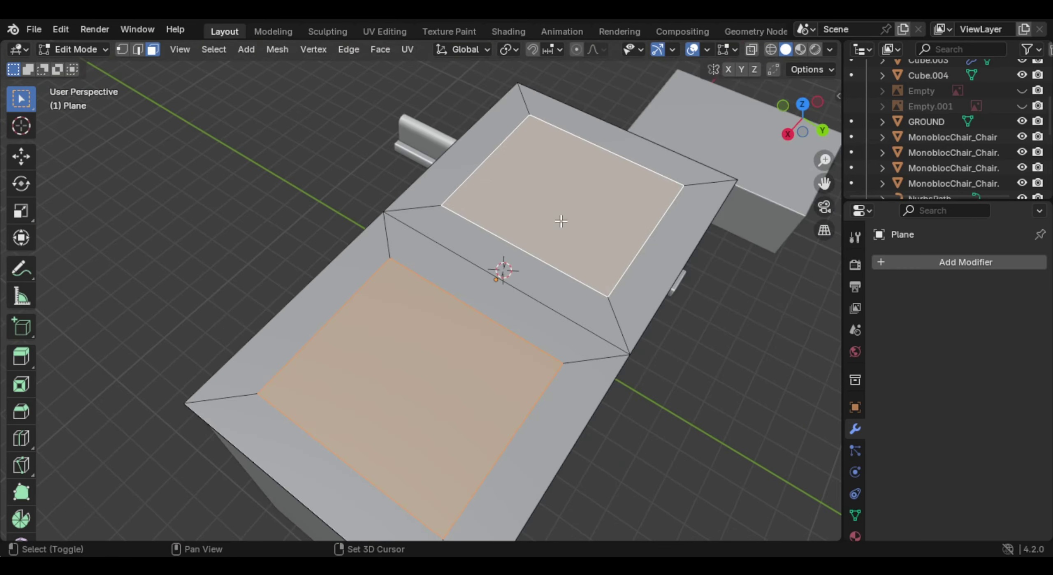
key("p")
left_click(568, 222)
key("Tab")
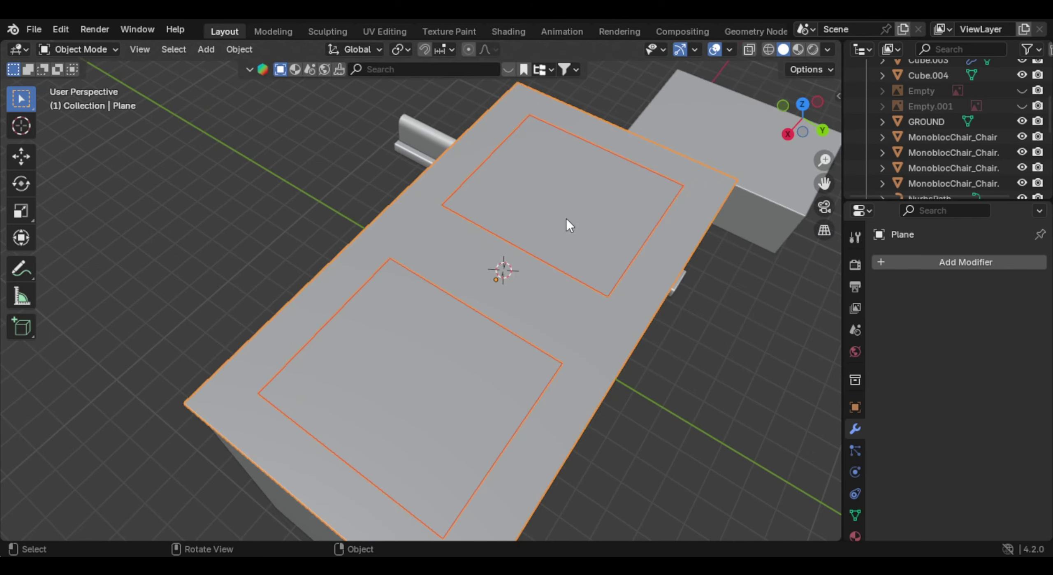
Step: Select the separated roof panels and rename the object LIGHTS
left_click(445, 374)
key("g")
right_click(339, 292)
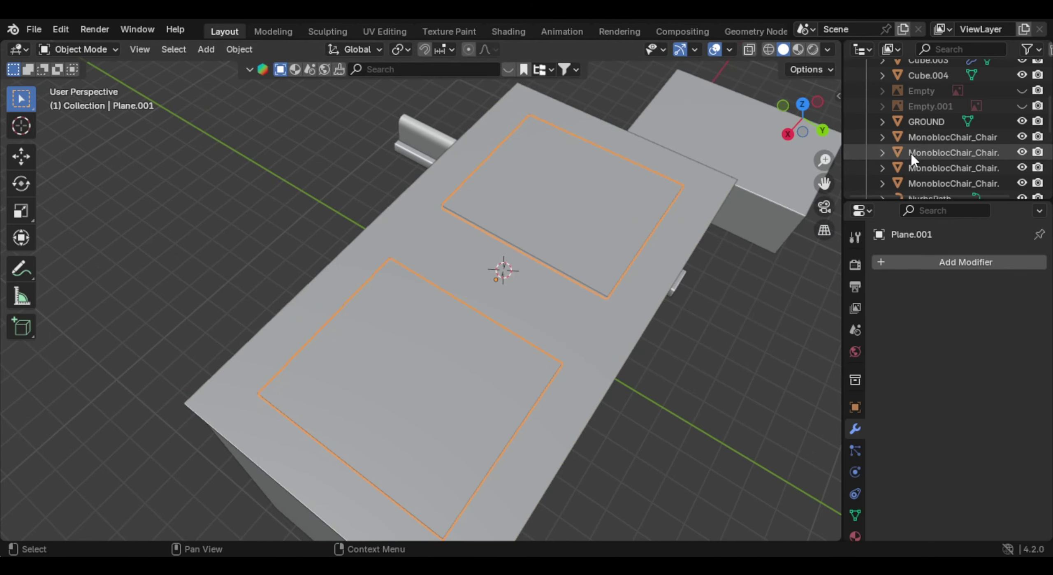
scroll(911, 154, "down", 7)
key("F2")
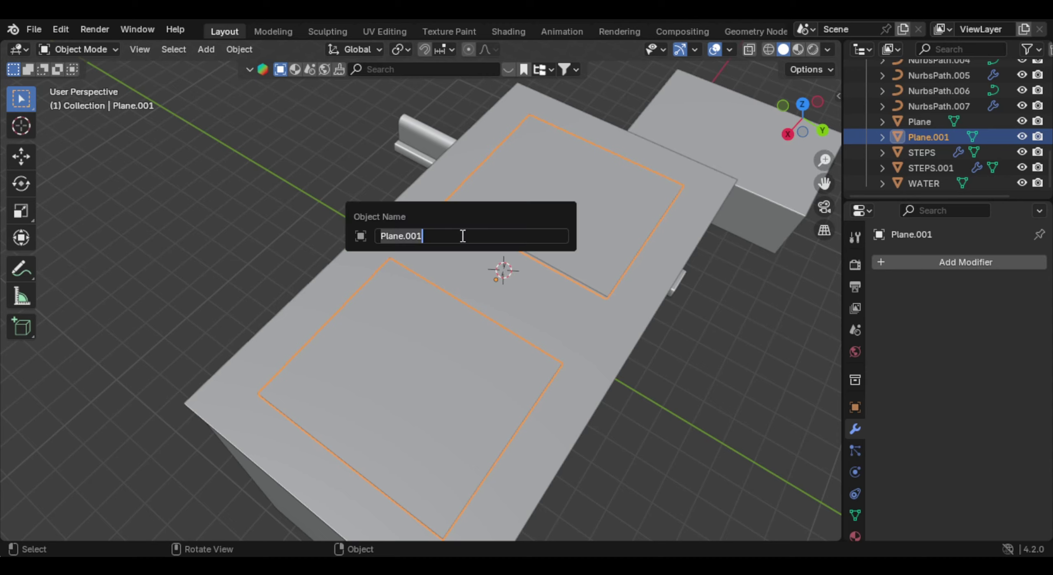
type("LIGHTS")
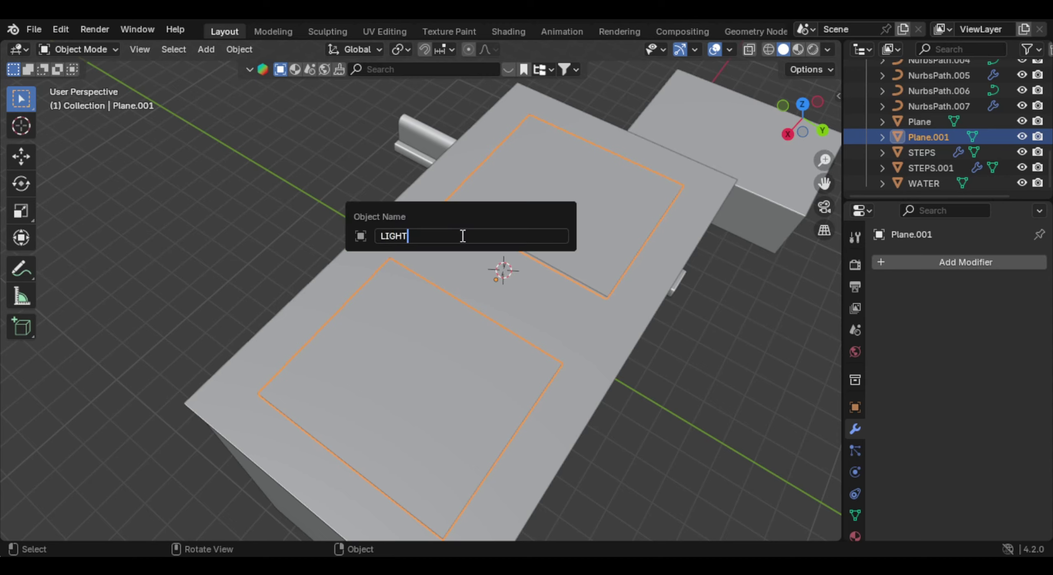
key("Return")
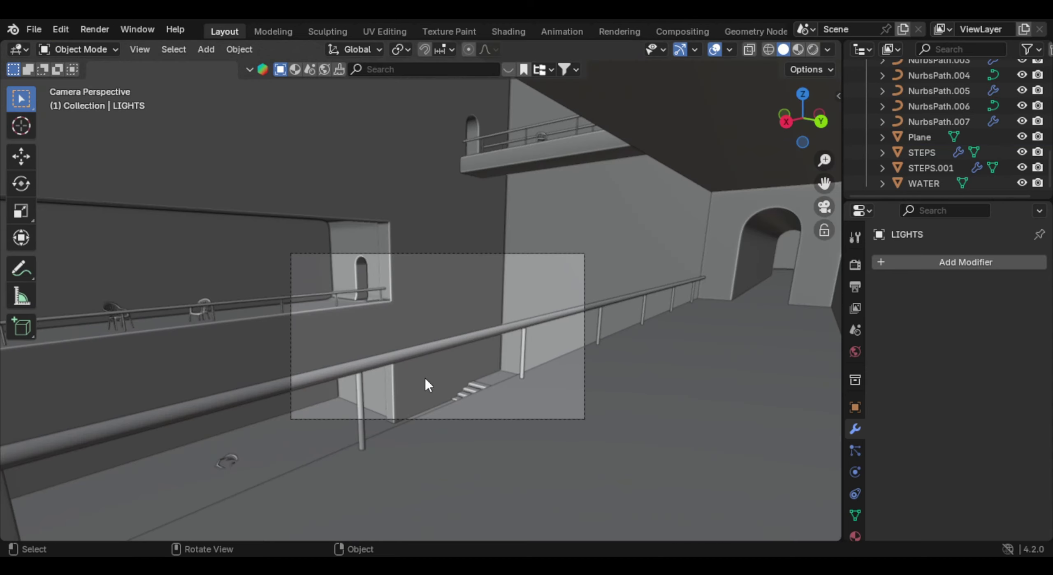
scroll(610, 428, "up", 1)
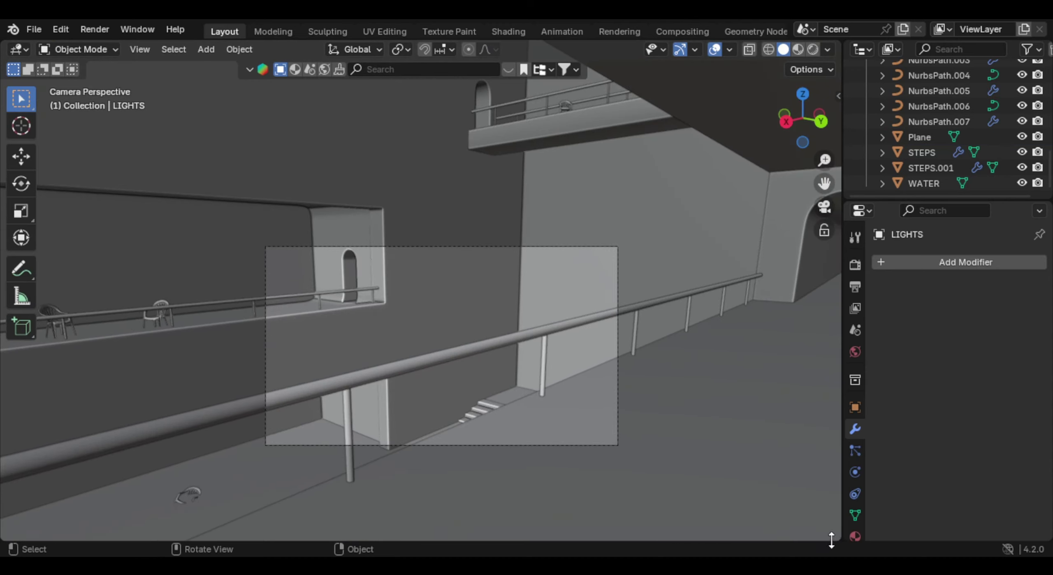
Step: Split off a lower area beneath the 3D viewport as a Shader Editor and hide its sidebar
left_click_drag(834, 534, 165, 409)
key("shift+F3")
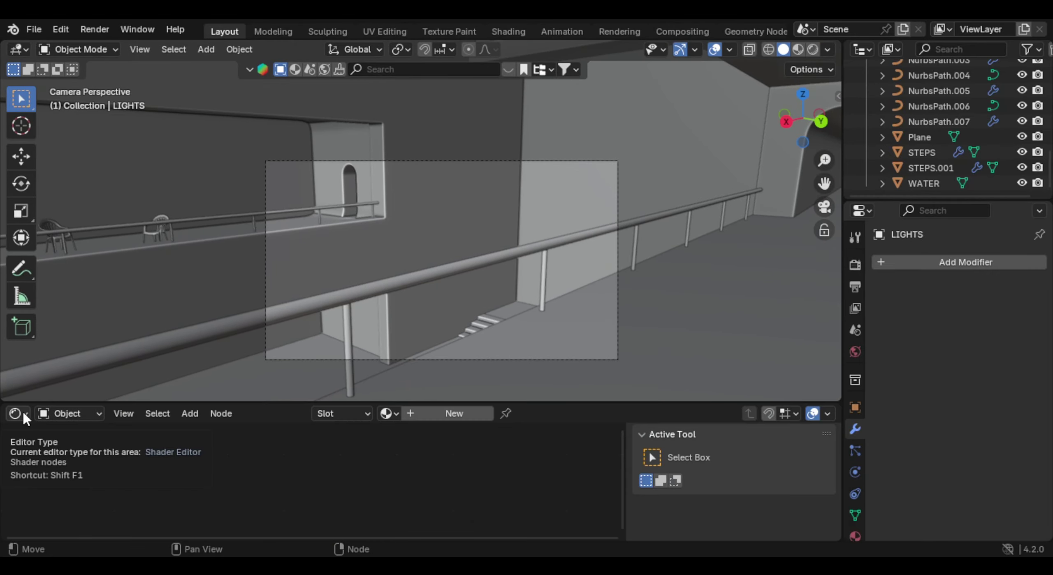
left_click(17, 413)
key("Escape")
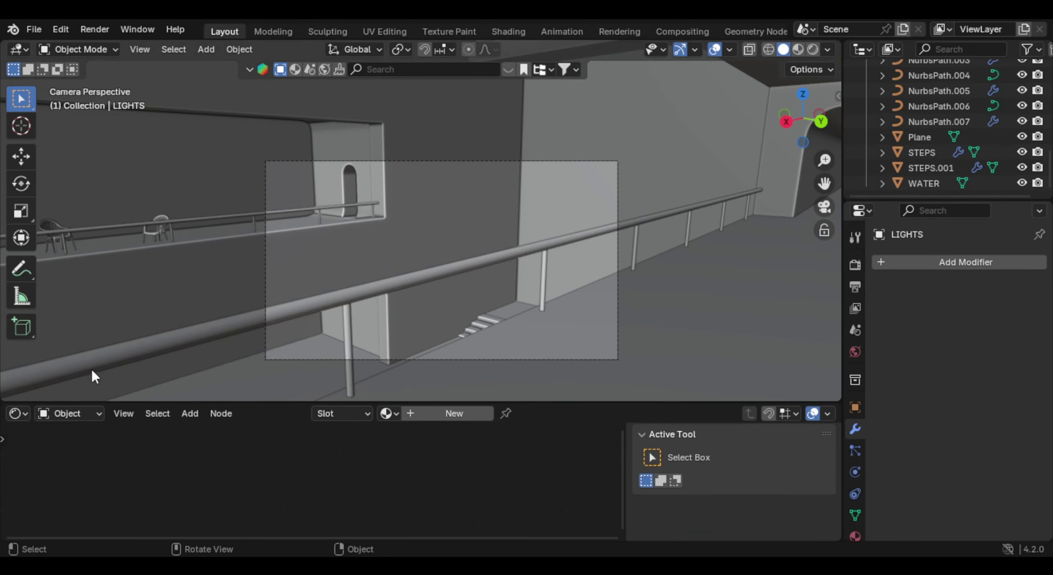
key("n")
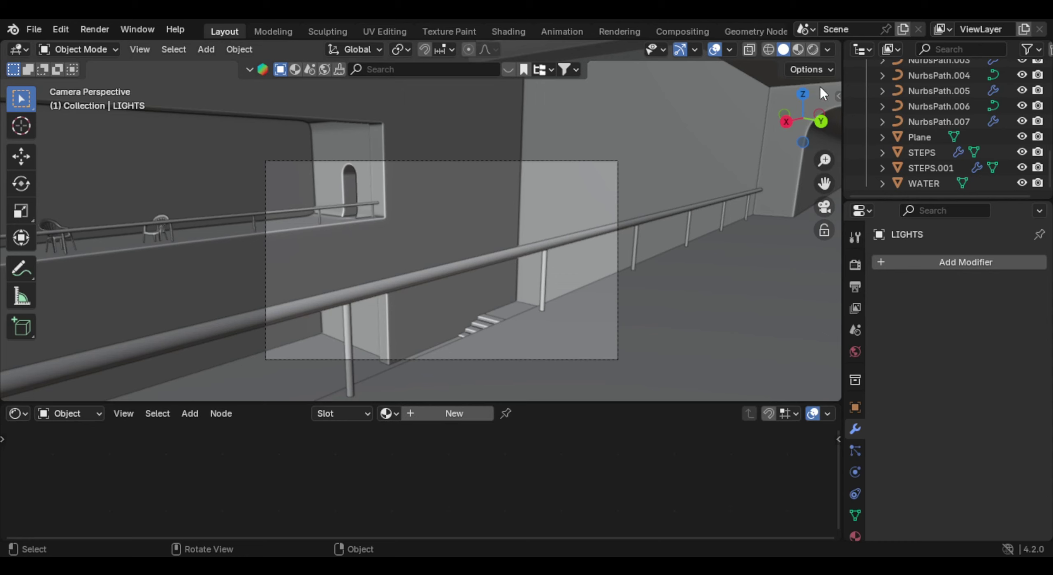
Step: Split the 3D viewport into two camera views and set the narrow one to Material Preview with toolbar, gizmos and overlays hidden
left_click_drag(839, 39, 233, 62)
key("t")
key("t")
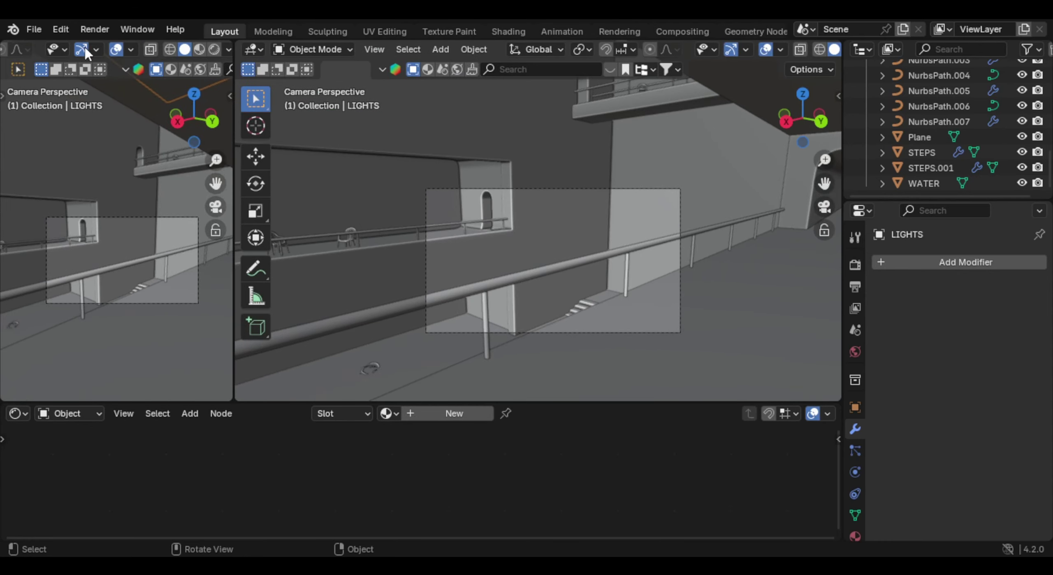
left_click(117, 49)
scroll(176, 232, "up", 2)
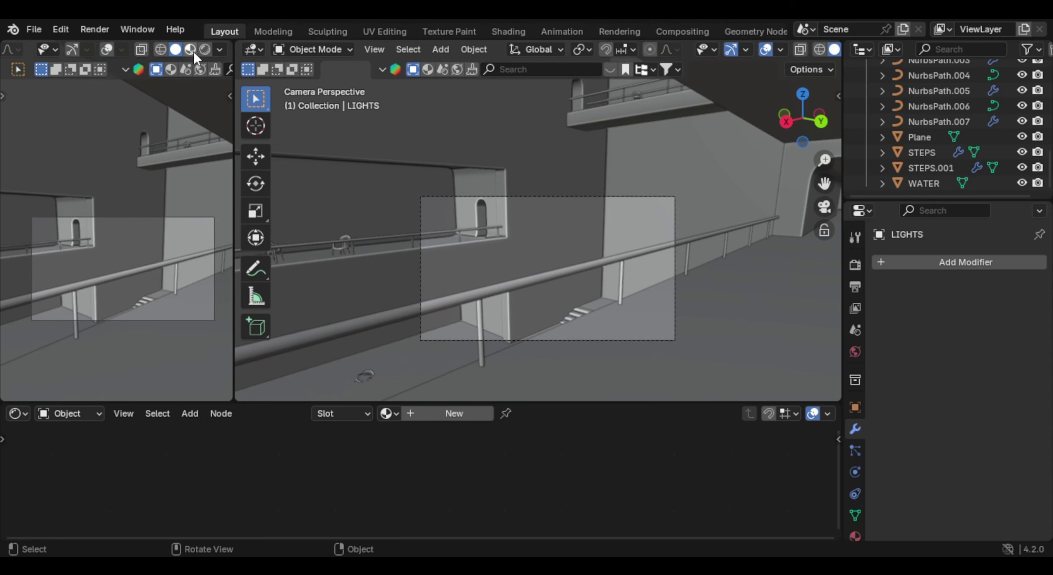
left_click(192, 51)
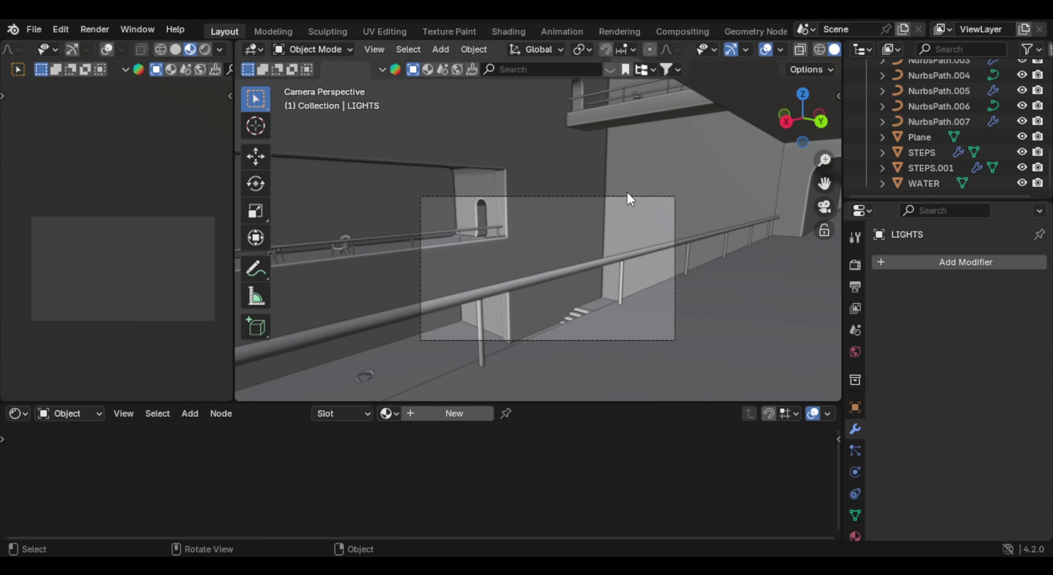
Step: Save the file and switch the main viewport to Material Preview shading
key("ctrl+s")
scroll(775, 51, "down", 3)
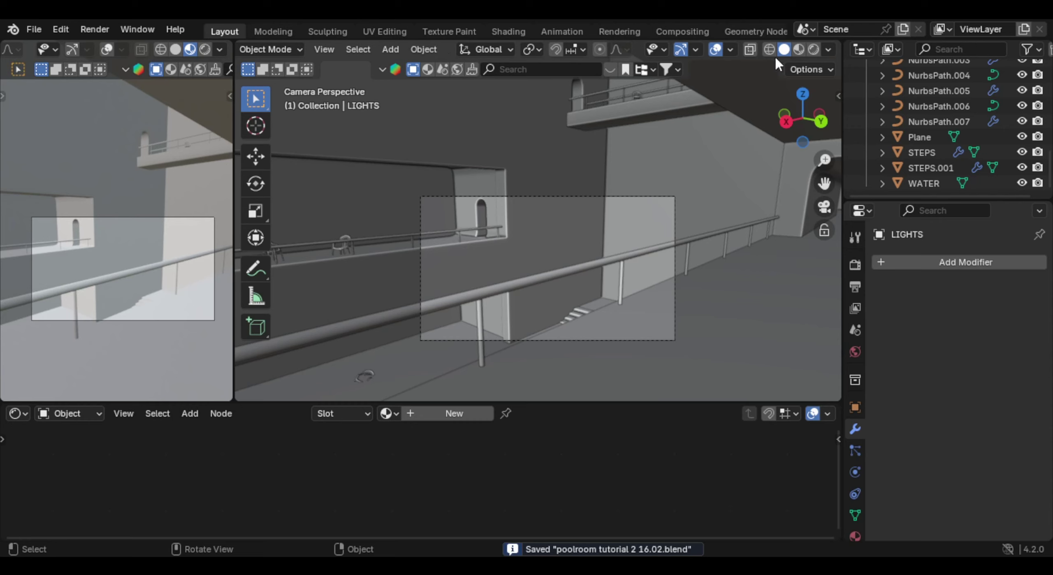
left_click(798, 50)
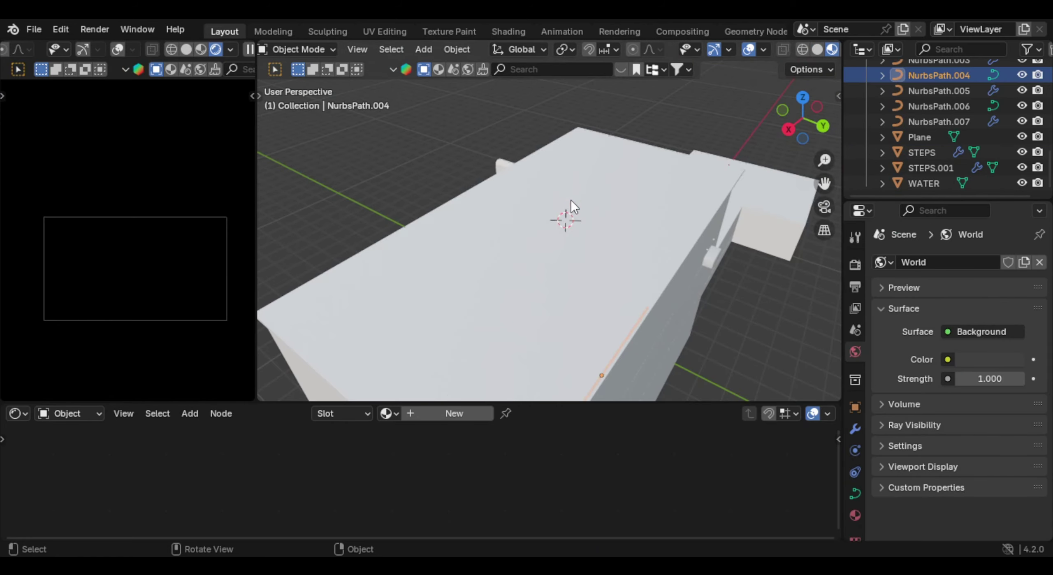
Step: Select the LIGHTS roof panels and give them a new material named LIGHT
left_click(578, 197)
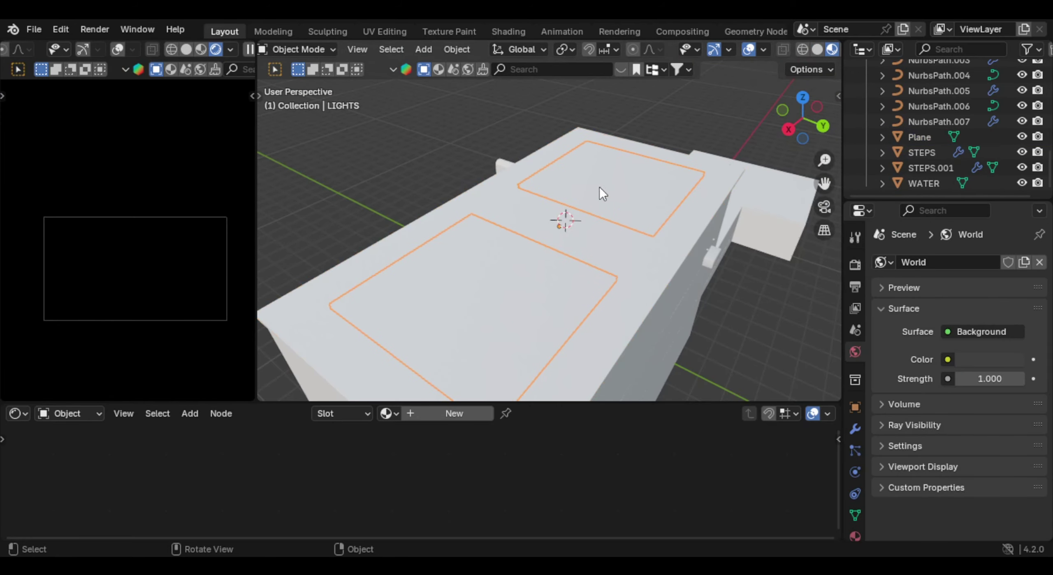
key("g")
key("Escape")
left_click(454, 413)
double_click(444, 417)
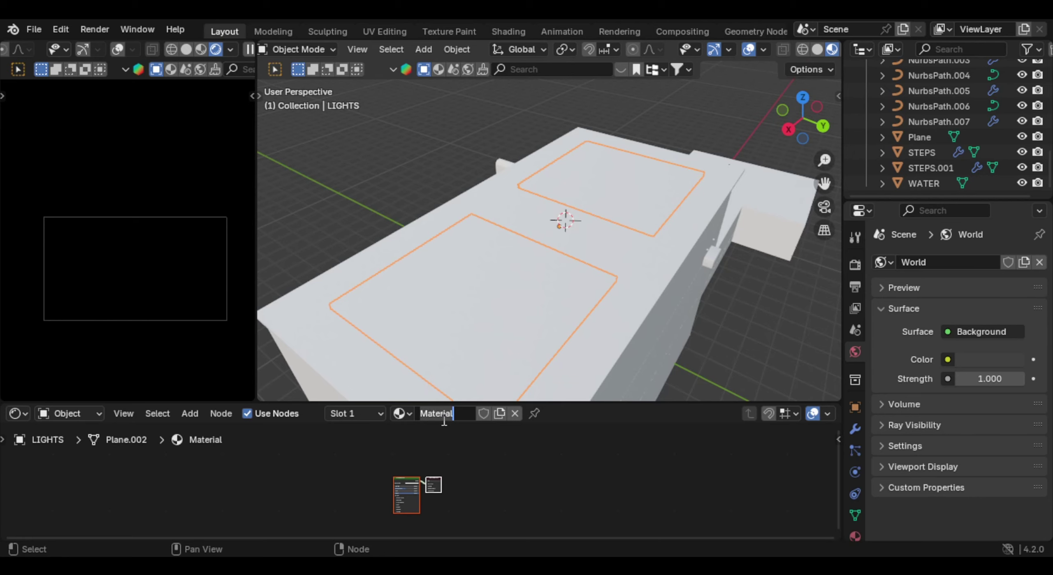
type("LIGHT")
key("Return")
Step: Enlarge the Shader Editor and delete the Principled BSDF node from the LIGHT material
scroll(453, 485, "up", 5)
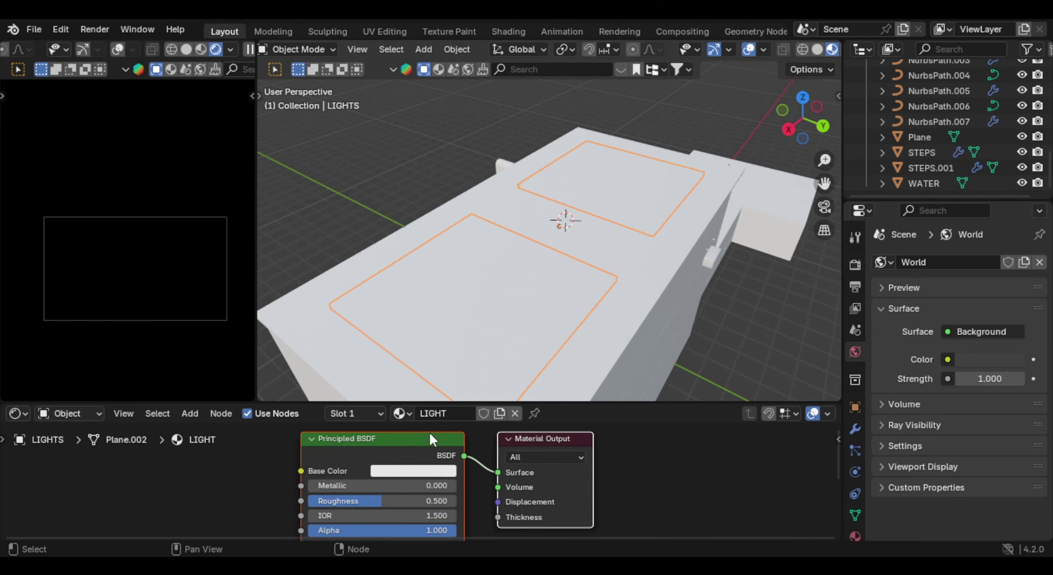
left_click_drag(437, 398, 453, 305)
left_click(400, 387)
key("x")
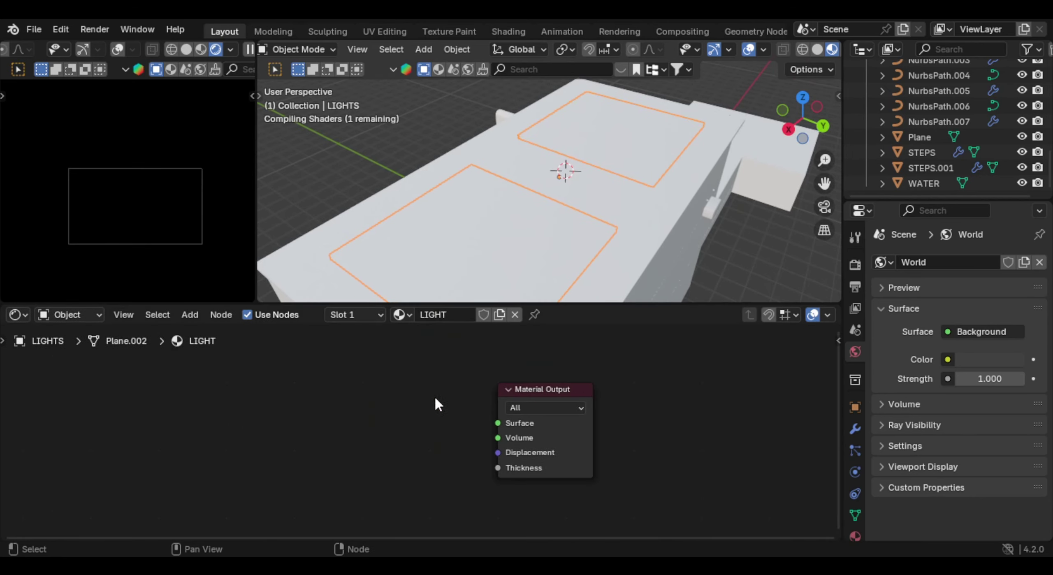
Step: Add an Emission shader to the LIGHT material and connect it to the Material Output's Surface input
key("shift+a")
mouse_move(473, 405)
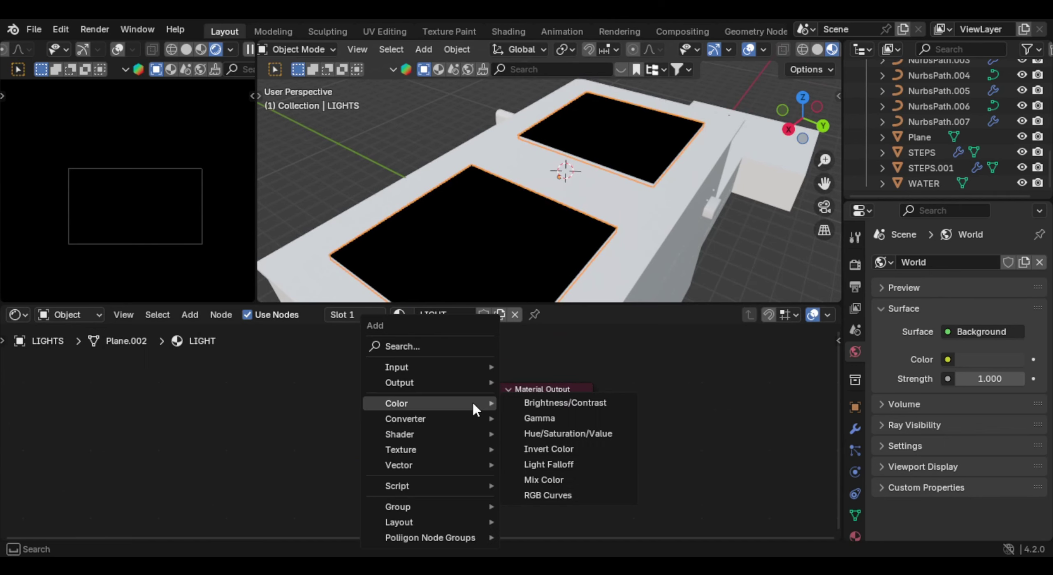
type("emi")
key("Return")
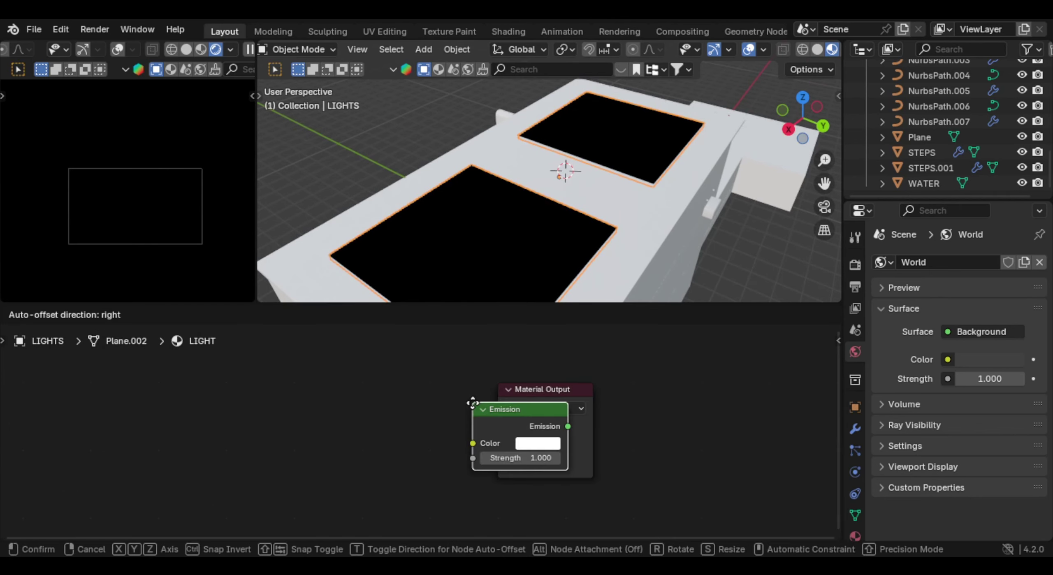
left_click(376, 386)
left_click_drag(471, 409, 465, 367)
left_click_drag(471, 409, 496, 423)
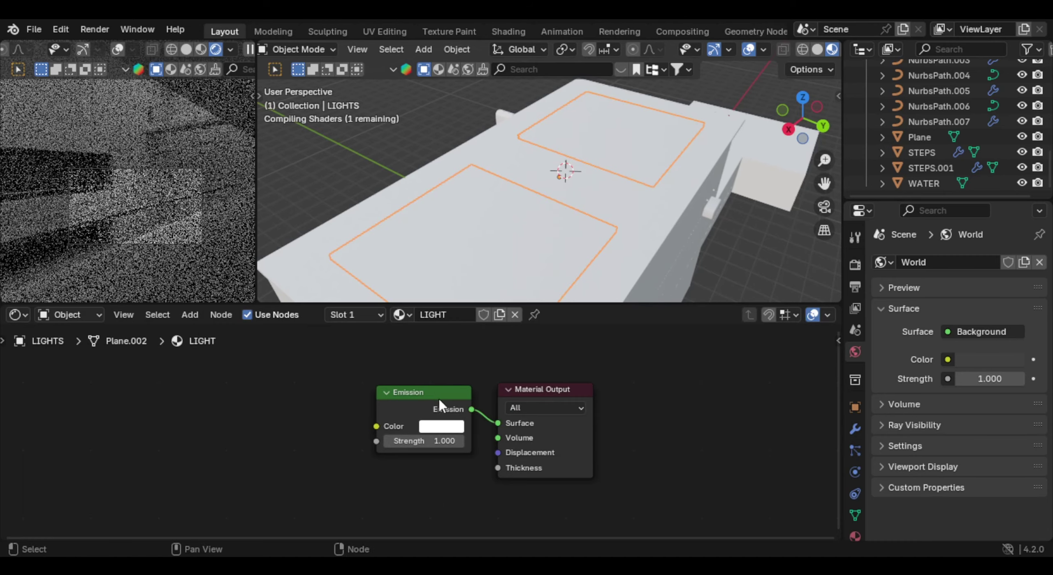
left_click_drag(438, 396, 444, 411)
Step: Resize the areas so the rendered camera view becomes taller and wider
middle_click_drag(185, 204, 208, 240)
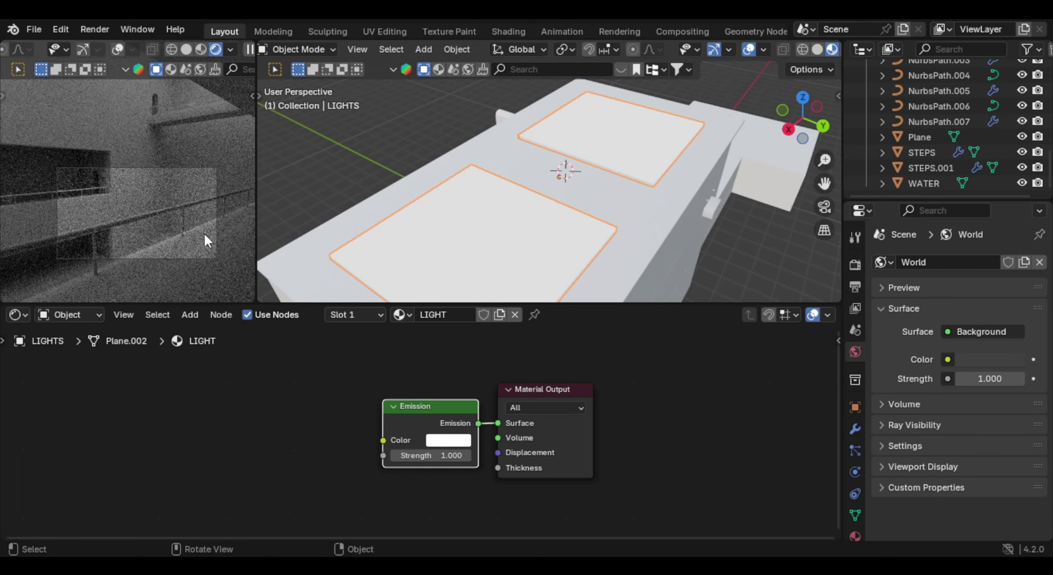
left_click_drag(288, 307, 288, 364)
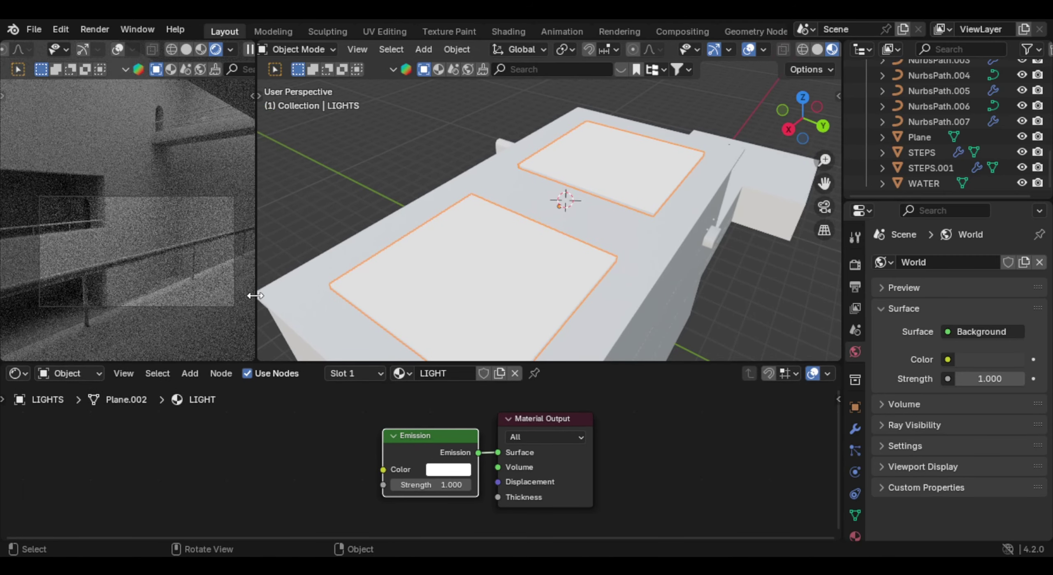
left_click_drag(256, 290, 328, 290)
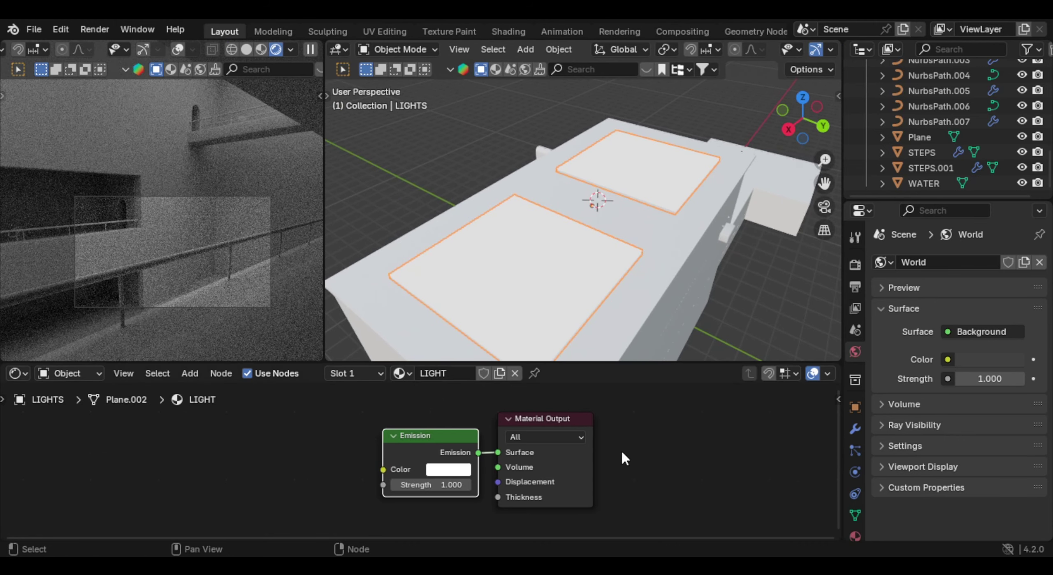
Step: Set the LIGHT material's Emission strength to 4.5
scroll(580, 465, "up", 2)
left_click(479, 491)
left_click(479, 491)
left_click(461, 491)
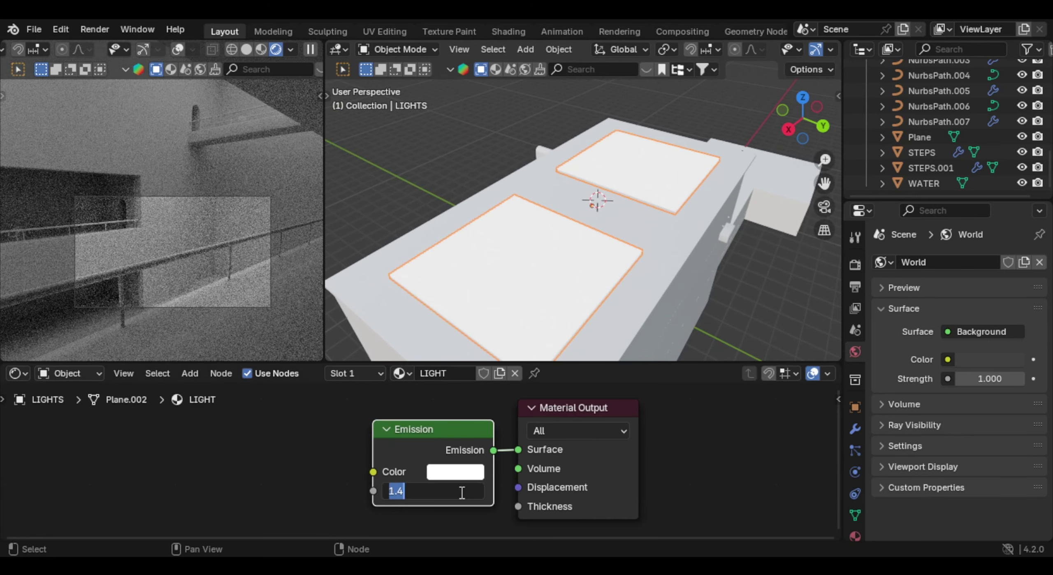
type("2")
key("Return")
left_click(461, 492)
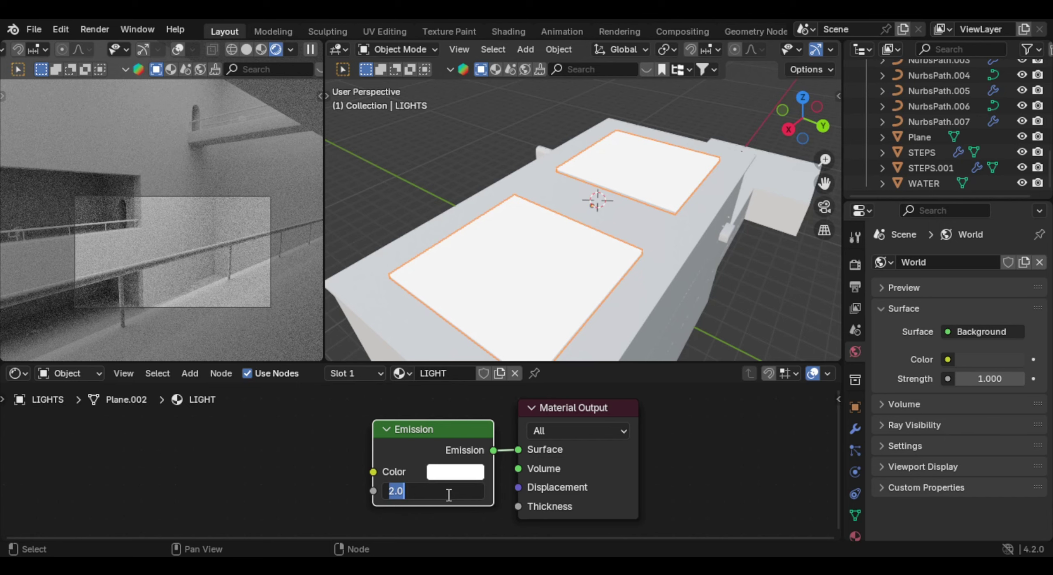
type("4.5")
key("Return")
scroll(579, 464, "up", 1)
Step: Use an Environment Texture with the farm_field_pur… image as the world background color
middle_click_drag(699, 247, 676, 250)
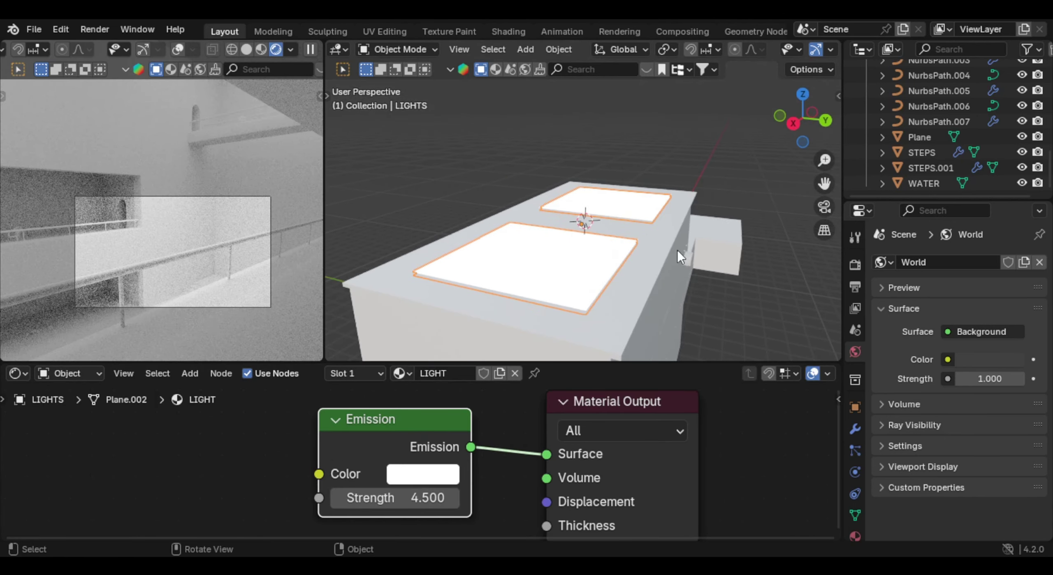
left_click(945, 360)
left_click(600, 190)
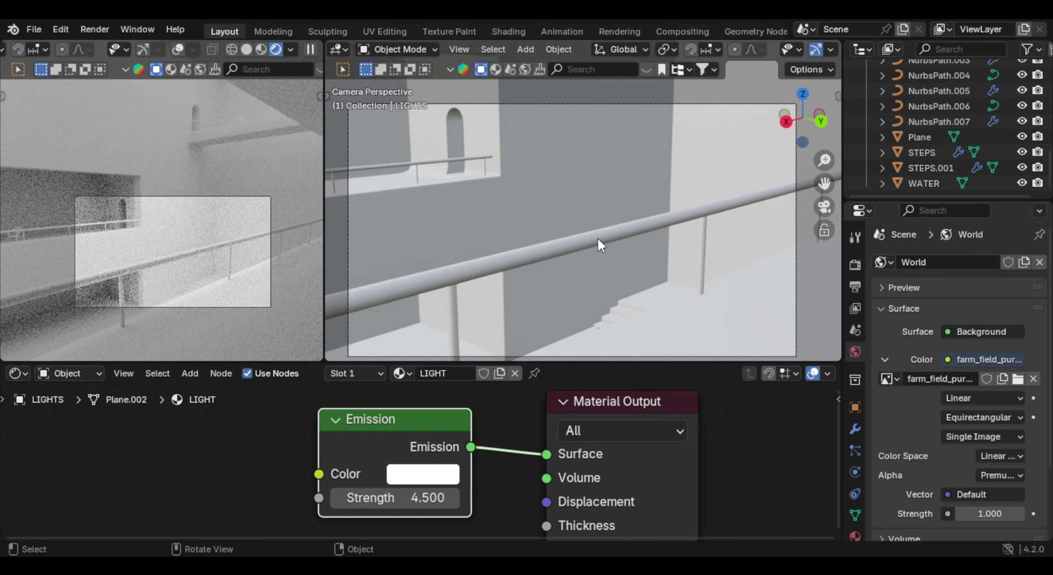
Step: Select the large foreground handrail and assign it a new material named metal
left_click(593, 238)
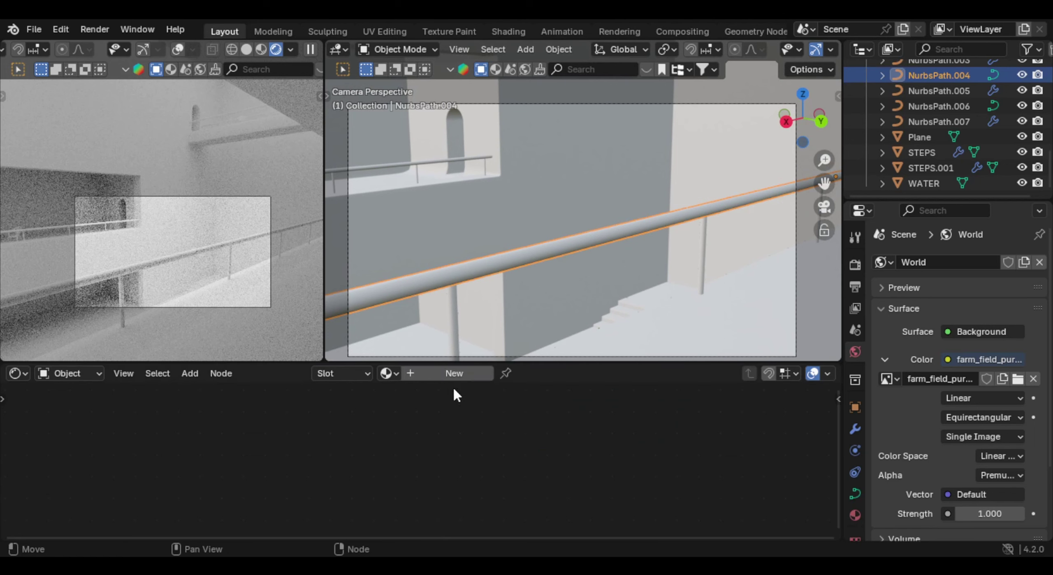
left_click(460, 374)
double_click(462, 374)
type("m")
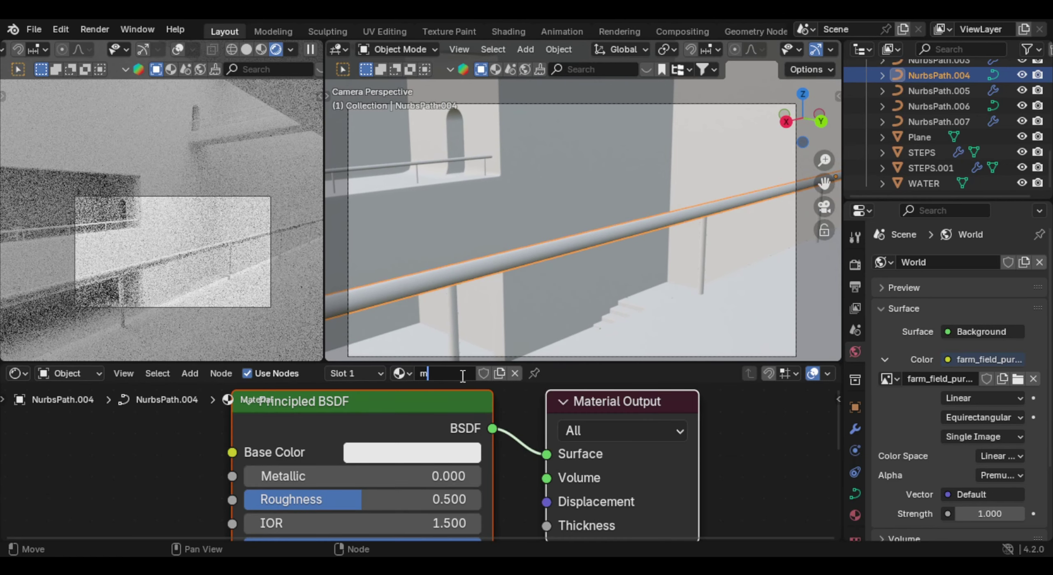
type("etal")
key("Return")
Step: Set the metal material's roughness to 0.2 and metallic to 1.0
scroll(446, 460, "down", 2)
left_click(438, 461)
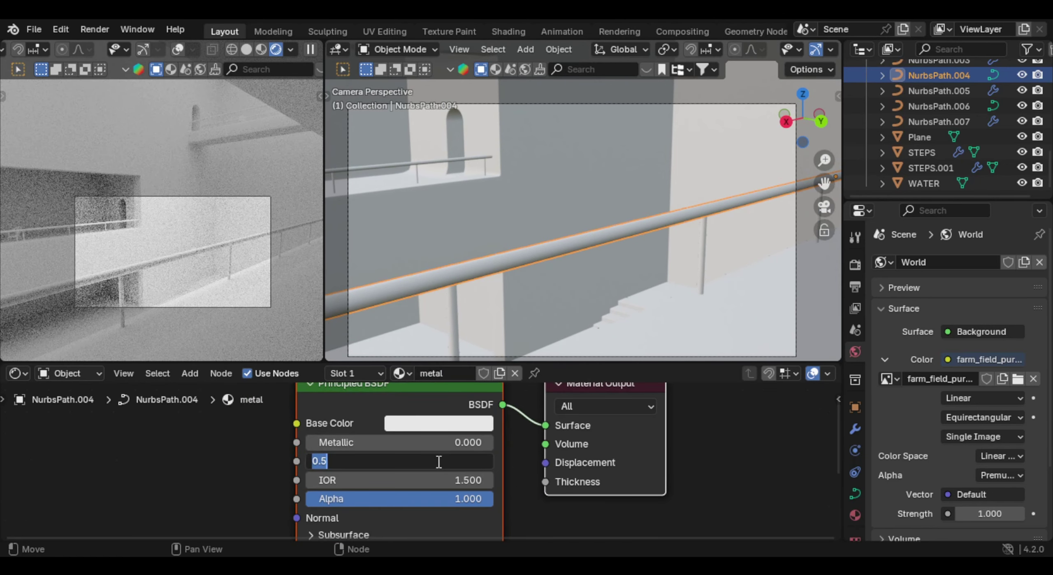
type(".2")
key("Return")
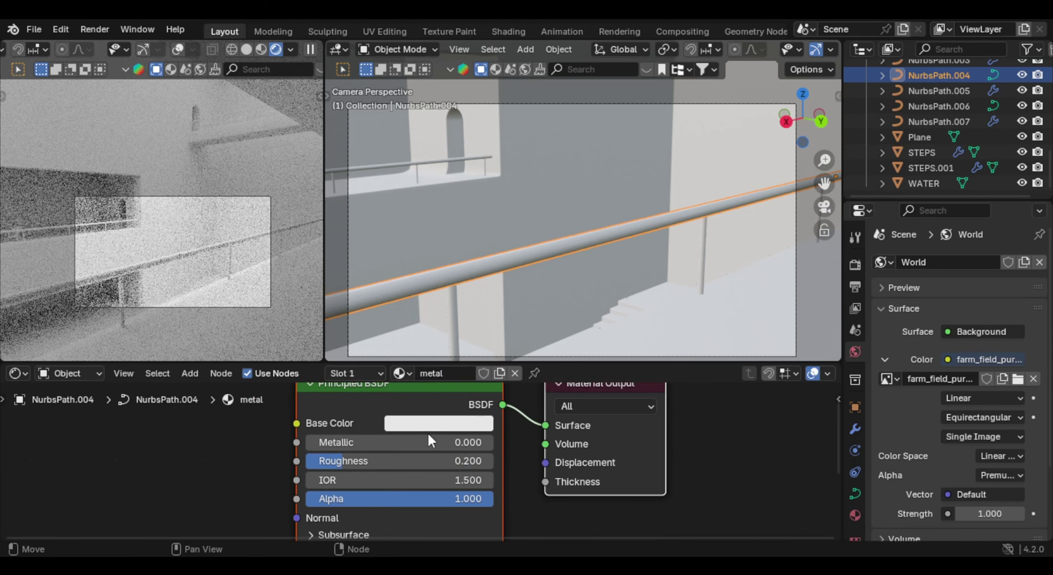
left_click_drag(329, 441, 490, 442)
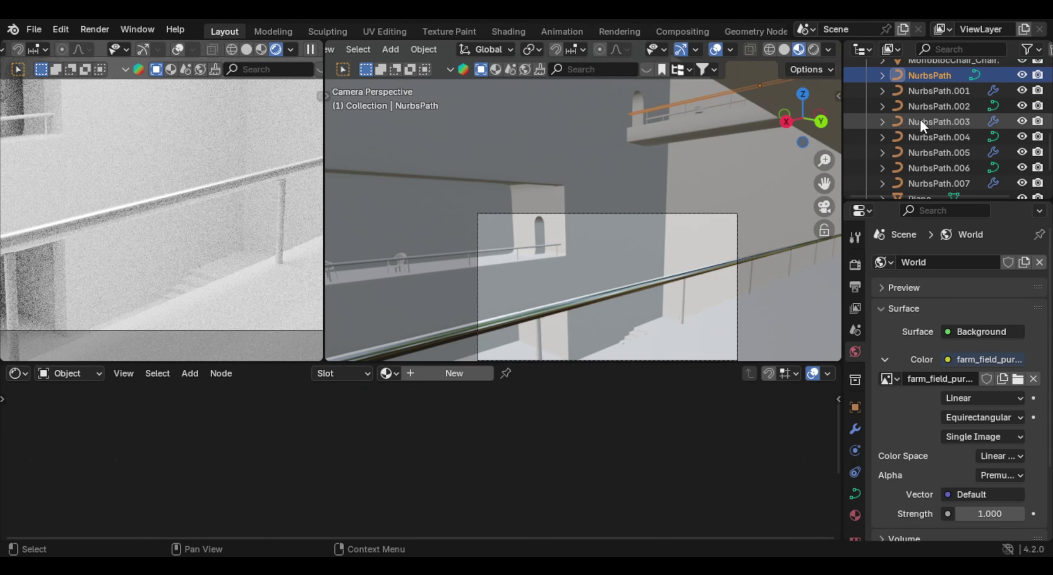
Step: Select all the railing curves from NurbsPath through NurbsPath.007
scroll(925, 116, "up", 2)
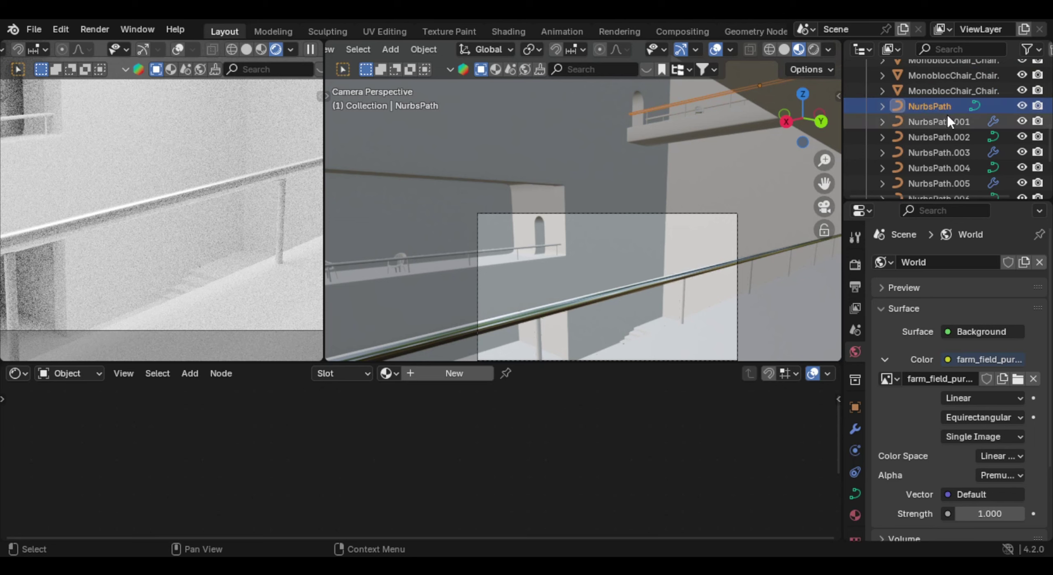
scroll(930, 132, "down", 2)
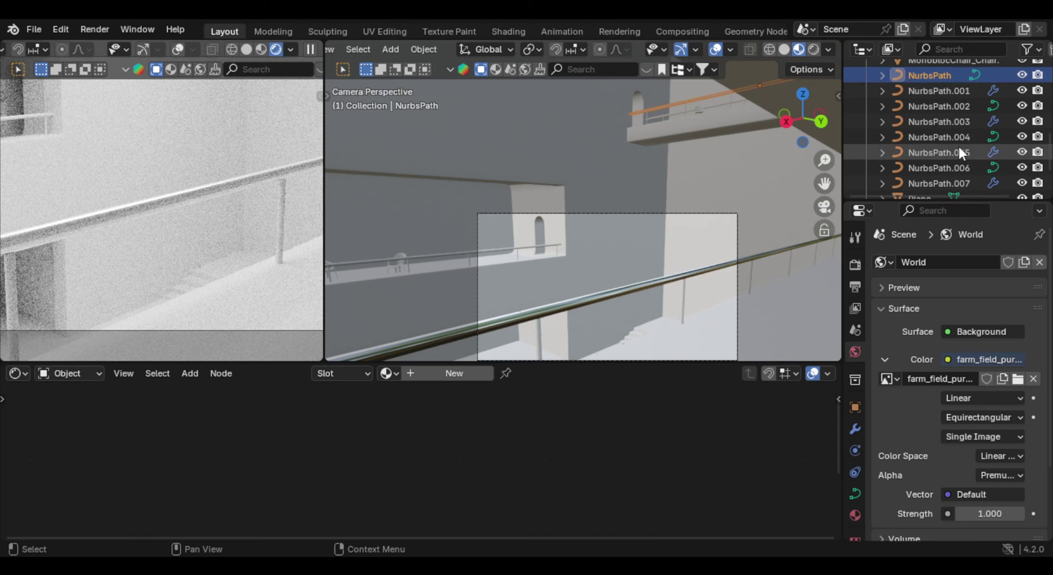
left_click(946, 181, "shift")
scroll(954, 148, "up", 6)
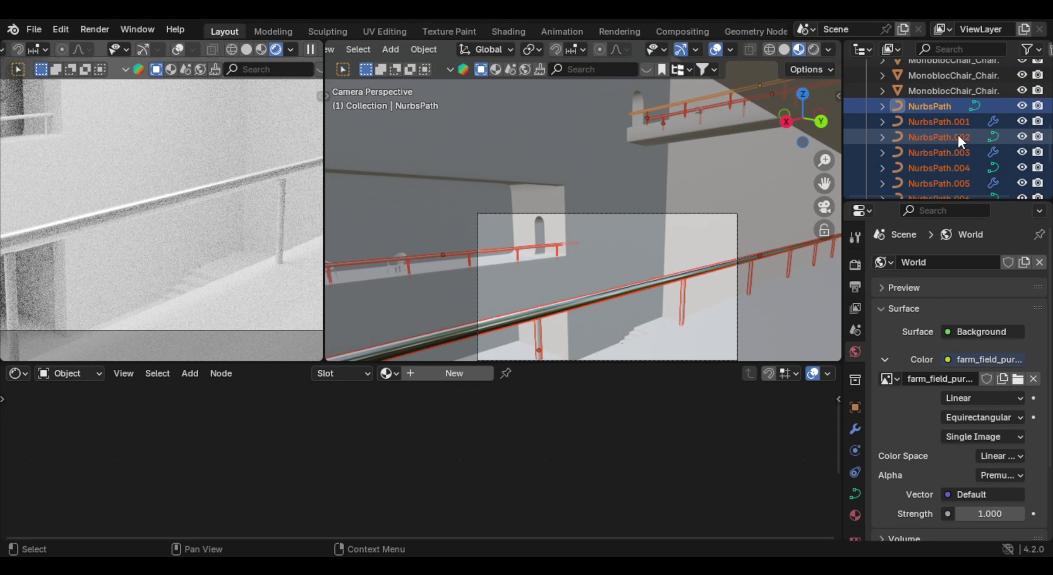
scroll(987, 140, "down", 8)
scroll(590, 228, "up", 6)
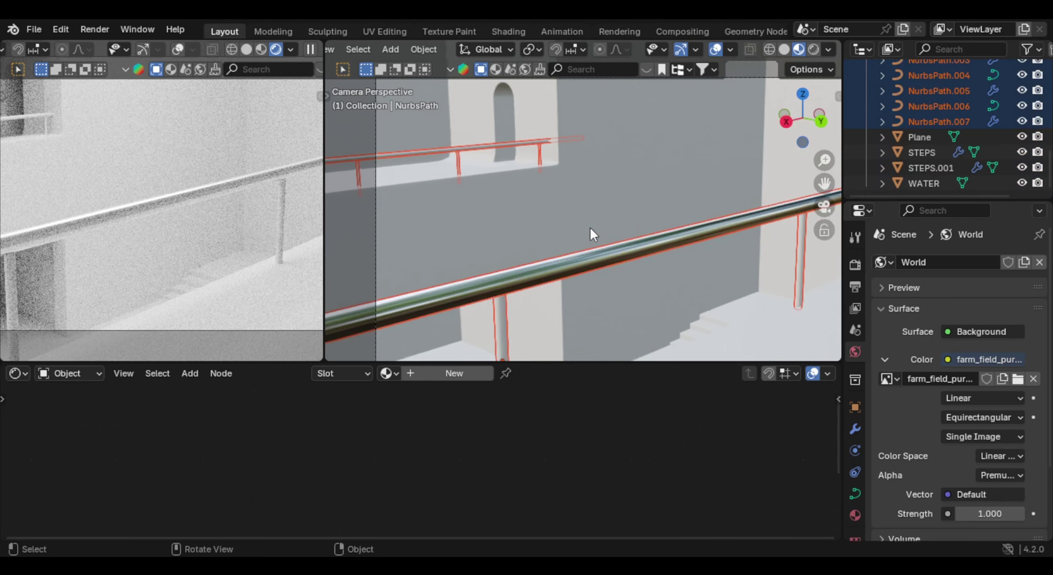
Step: Make the foreground metal handrail the active object and link its material to all the selected railings
left_click(586, 236, "shift")
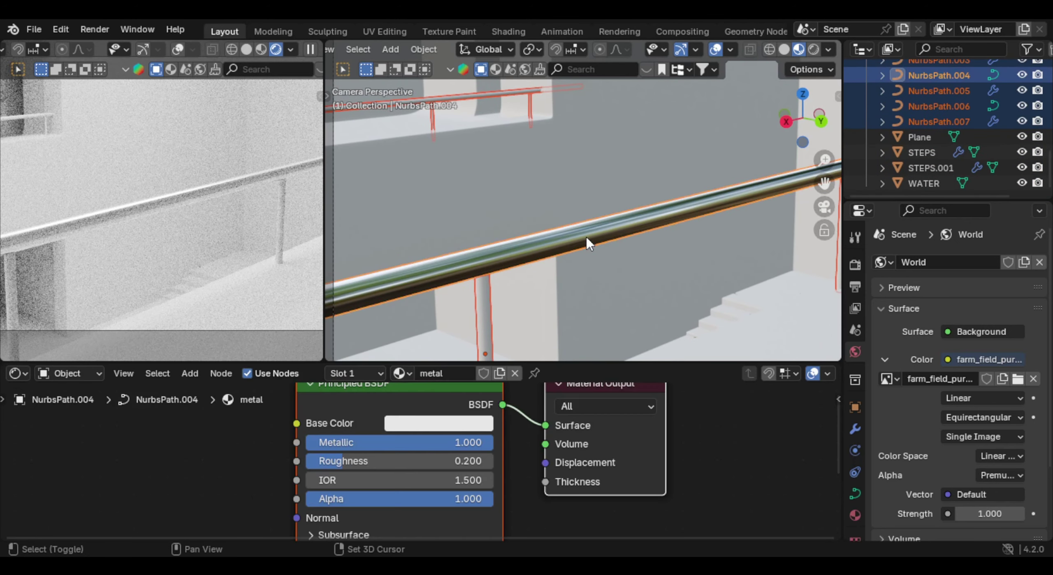
key("ctrl+l")
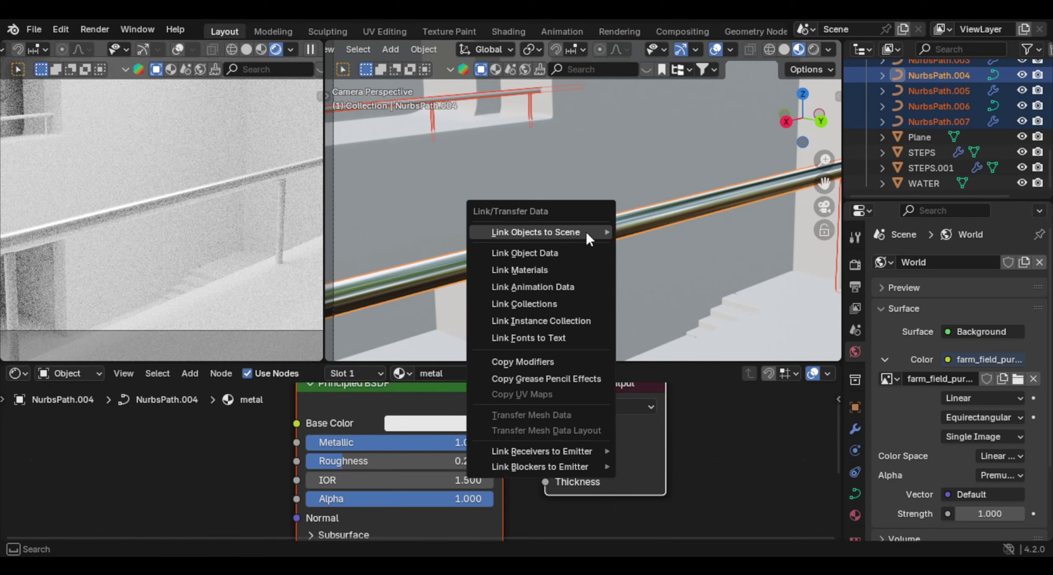
left_click(547, 268)
scroll(596, 231, "down", 4)
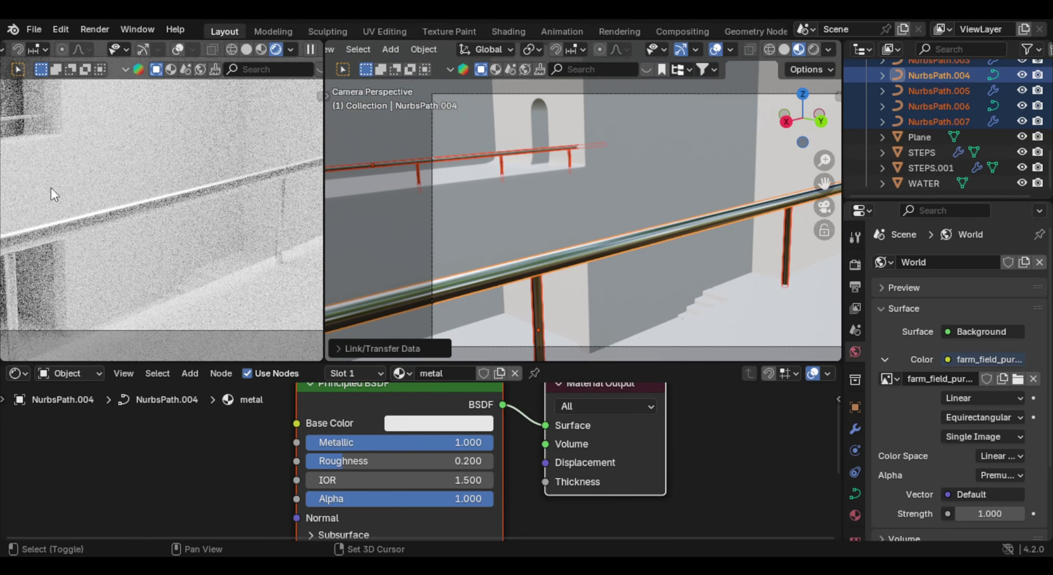
scroll(53, 194, "down", 5)
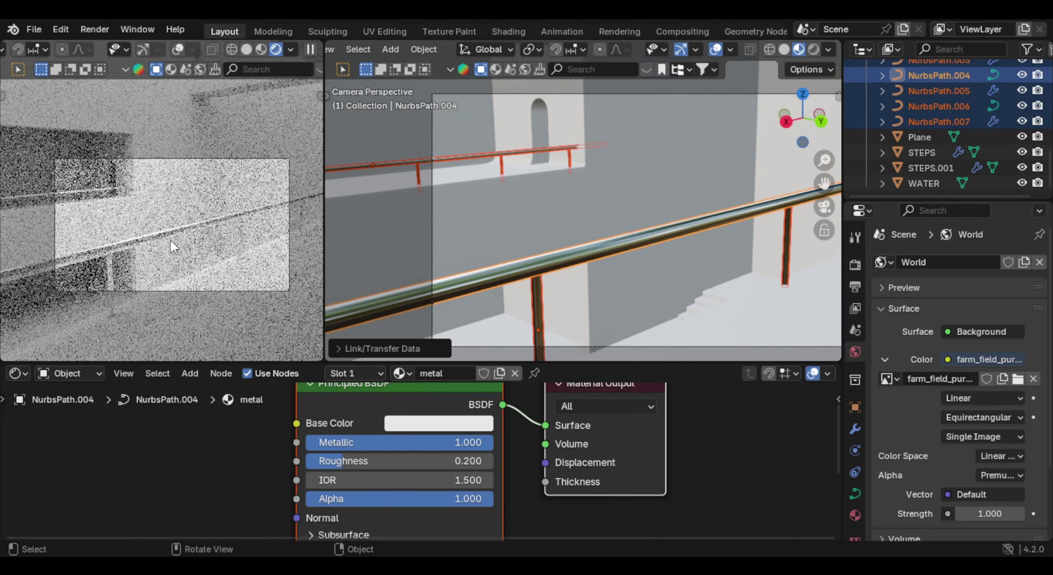
left_click(469, 424)
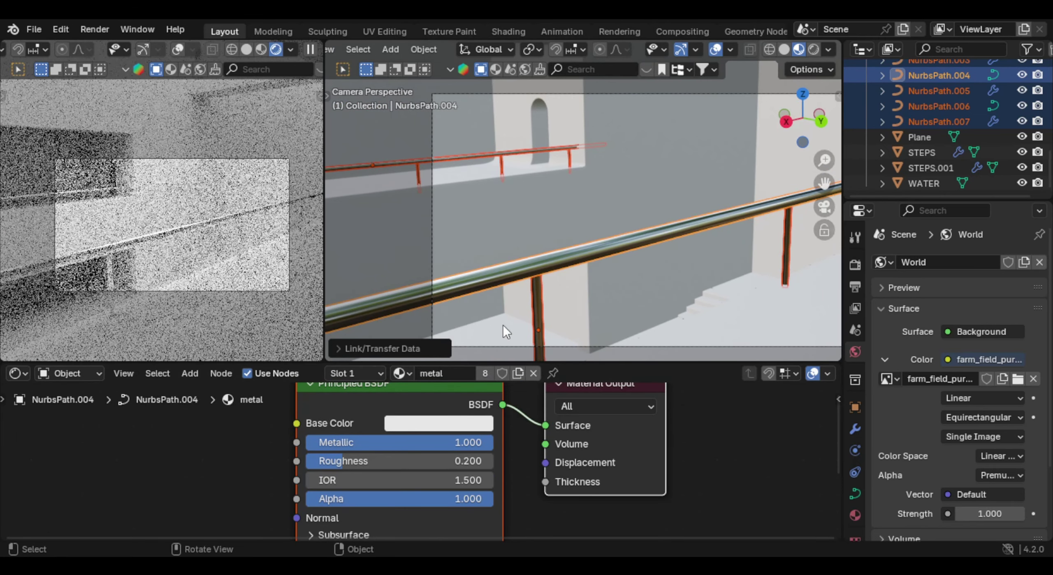
left_click(473, 423)
Step: Select the large room object and assign it a new material named tiles
left_click(557, 176)
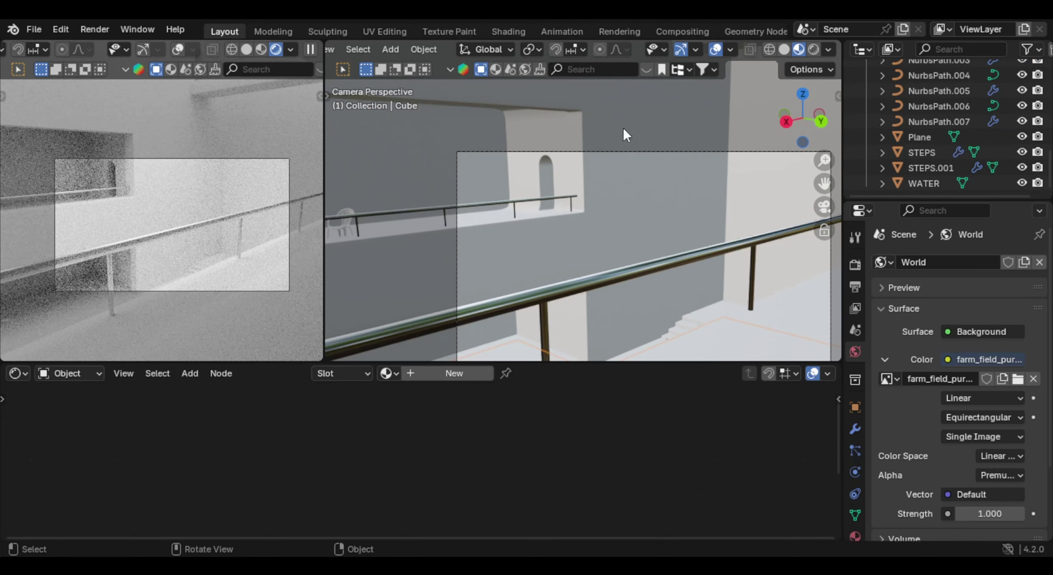
left_click(443, 373)
left_click(447, 372)
type("tiles")
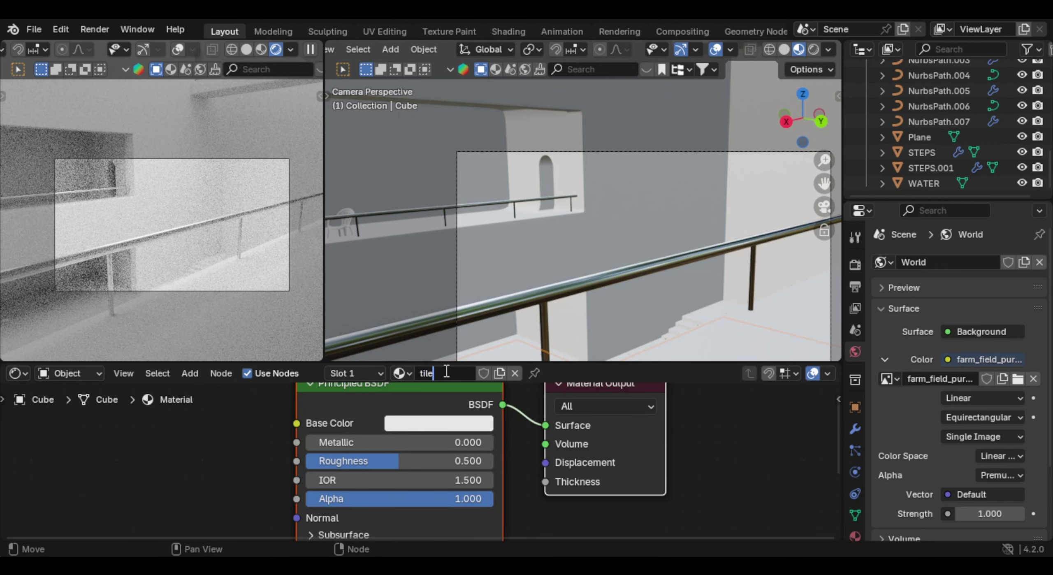
key("Return")
scroll(462, 404, "down", 2)
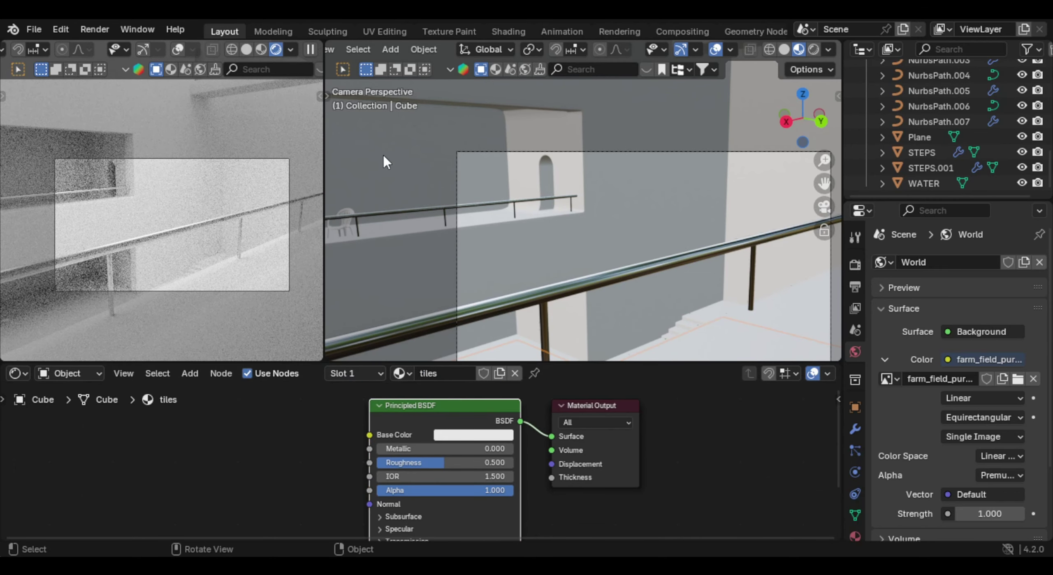
Step: Open the preferences and load the Tiles107_2K texture set into the tiles material with mapping and displacement nodes
left_click(71, 27)
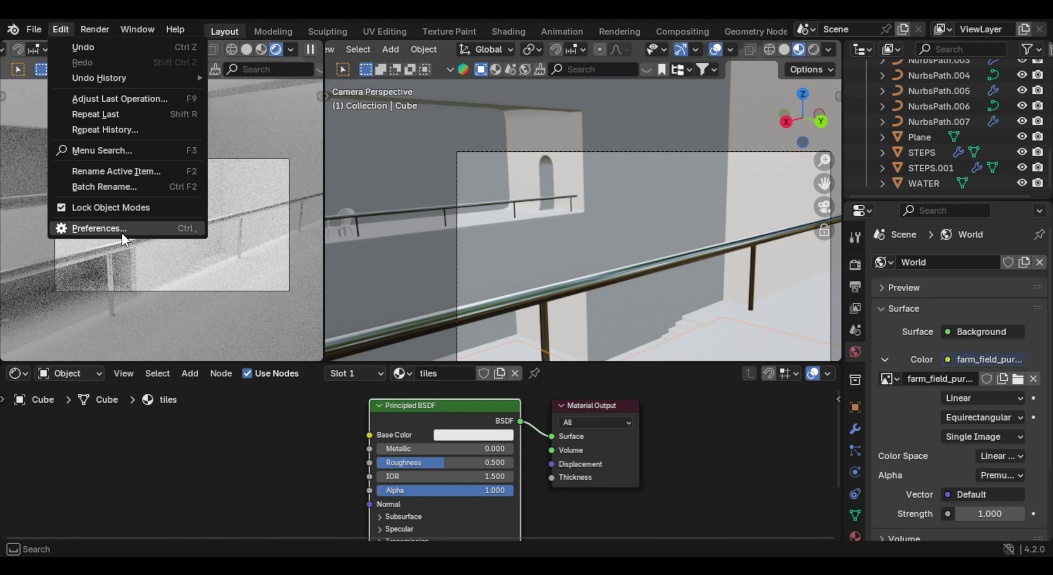
left_click(137, 228)
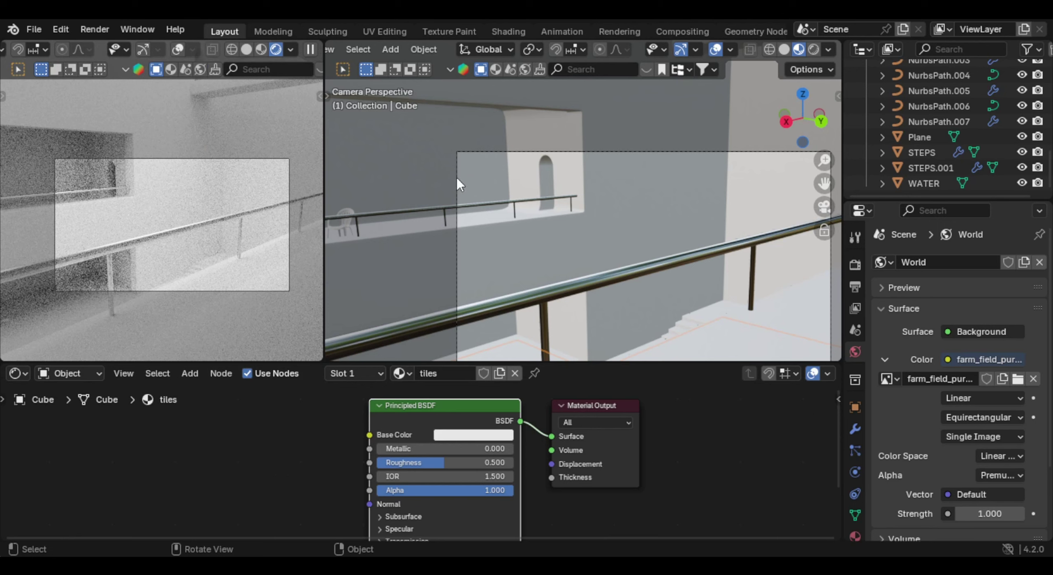
scroll(403, 426, "down", 3)
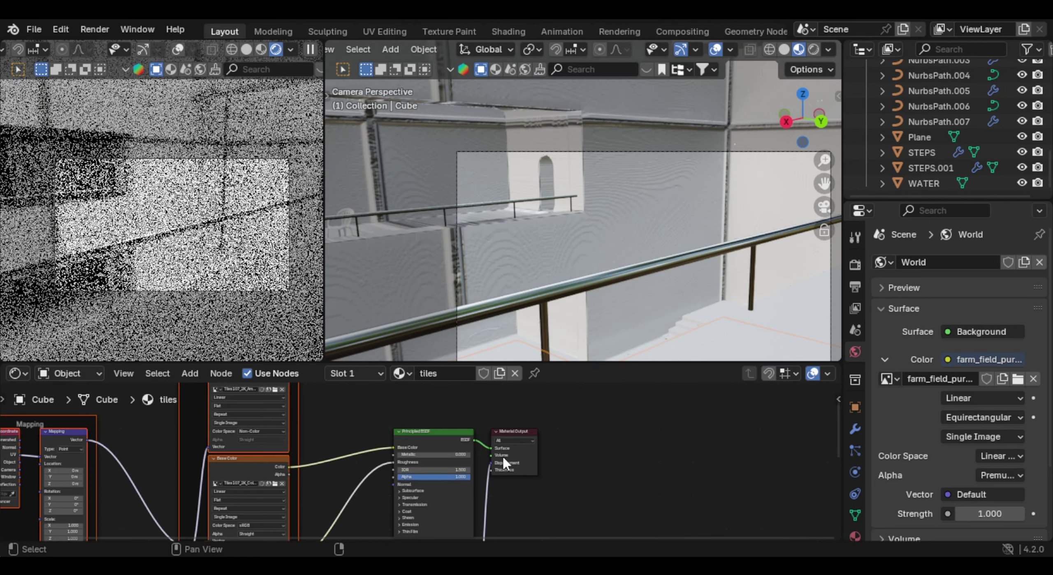
scroll(502, 455, "down", 2)
Step: Enable the Face Orientation overlay in the shaded viewport to check the room's normals
middle_click_drag(599, 207, 602, 245, "shift")
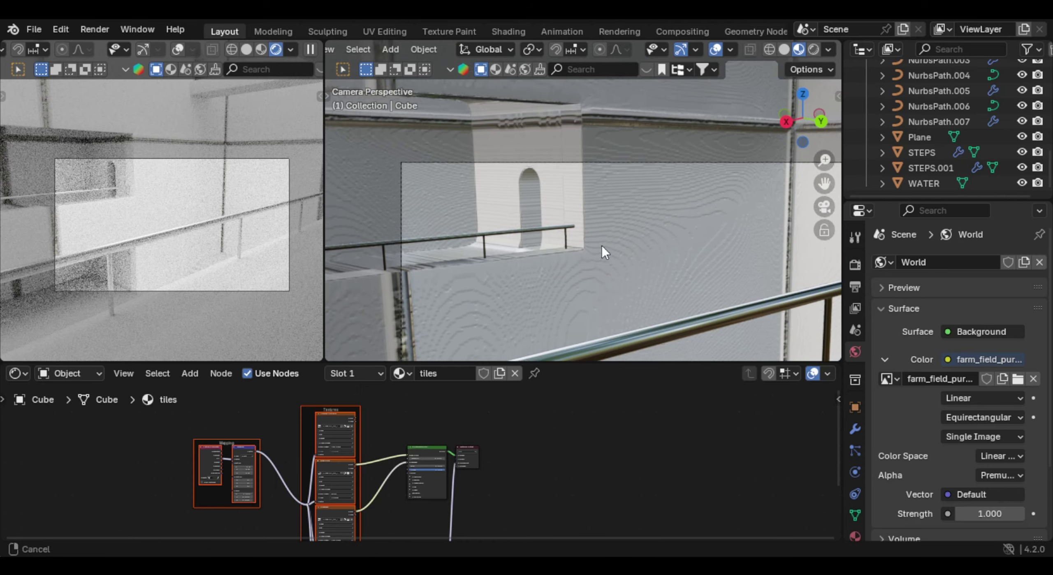
scroll(606, 239, "up", 2)
middle_click_drag(627, 148, 596, 246, "shift")
scroll(695, 160, "down", 3)
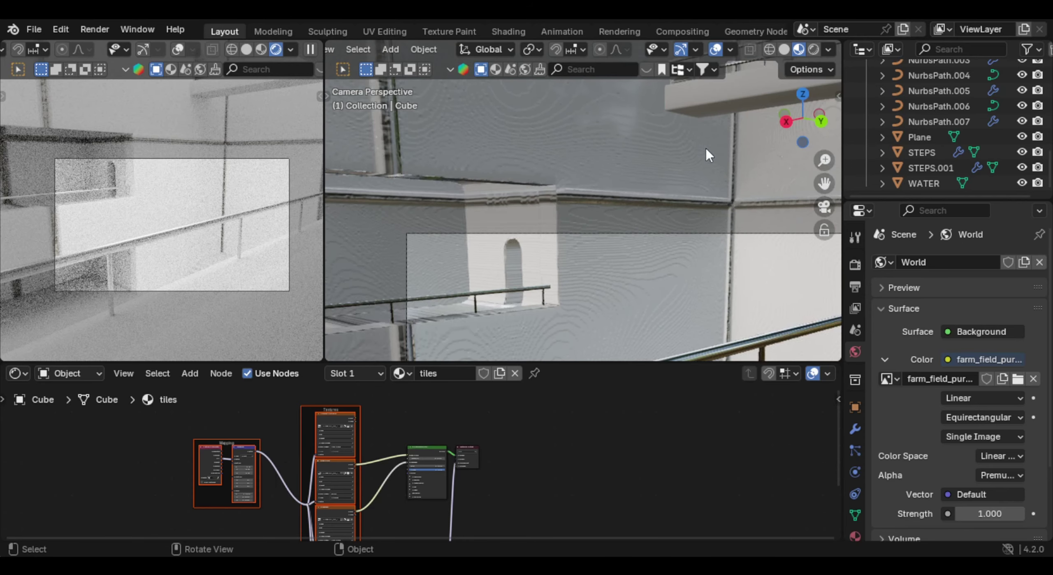
scroll(705, 148, "down", 4)
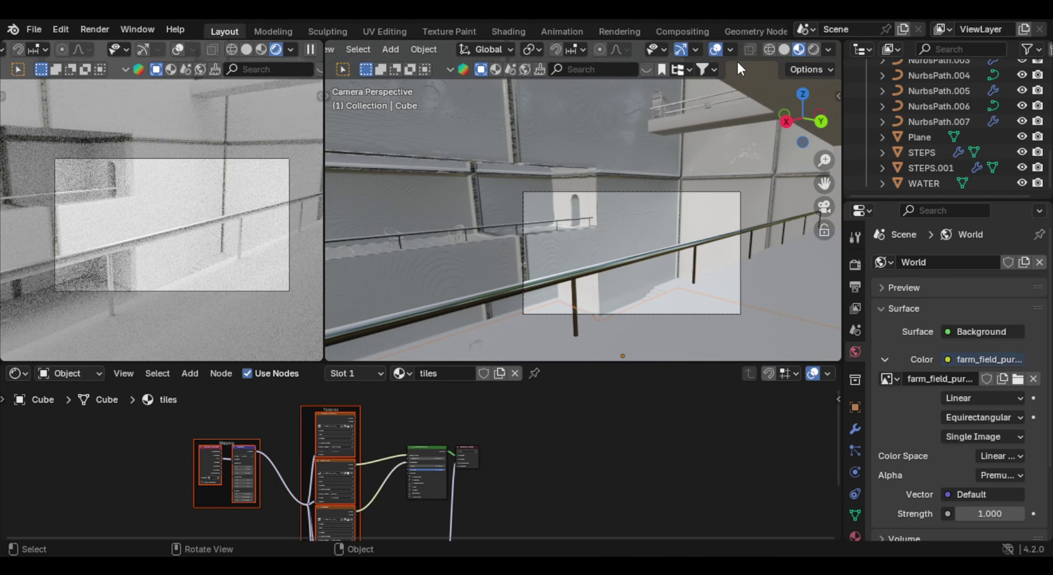
left_click(731, 50)
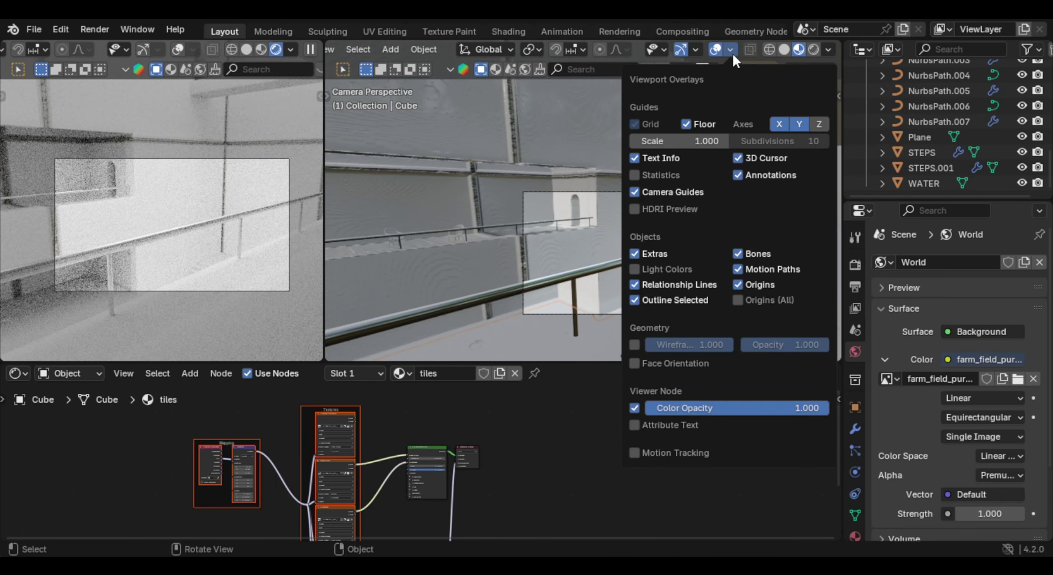
left_click(635, 363)
Step: Select the room's entire mesh and recalculate its normals with the Inside option enabled
middle_click_drag(609, 231, 609, 175)
key("Tab")
key("a")
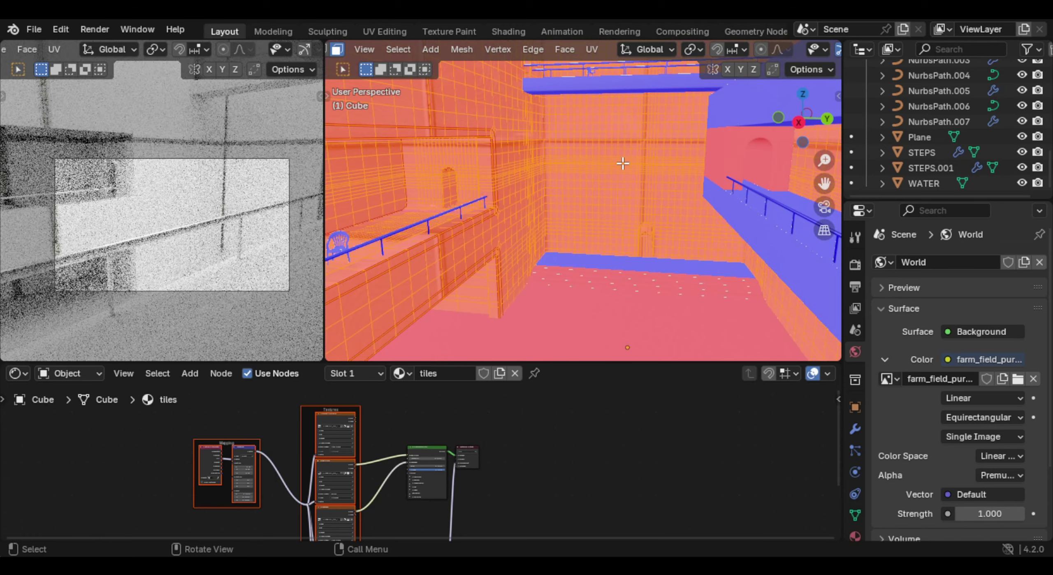
key("shift+n")
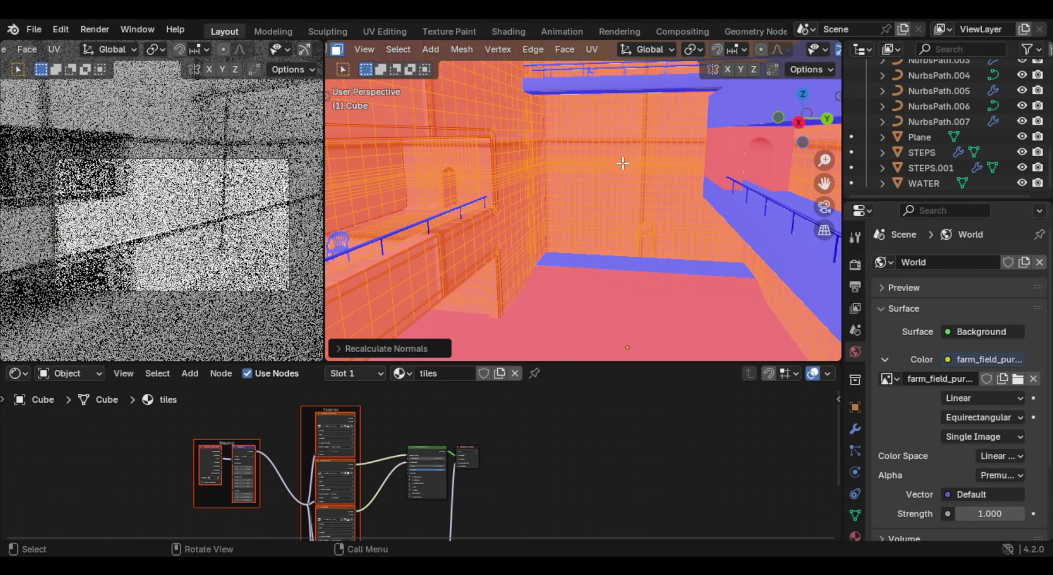
left_click(408, 347)
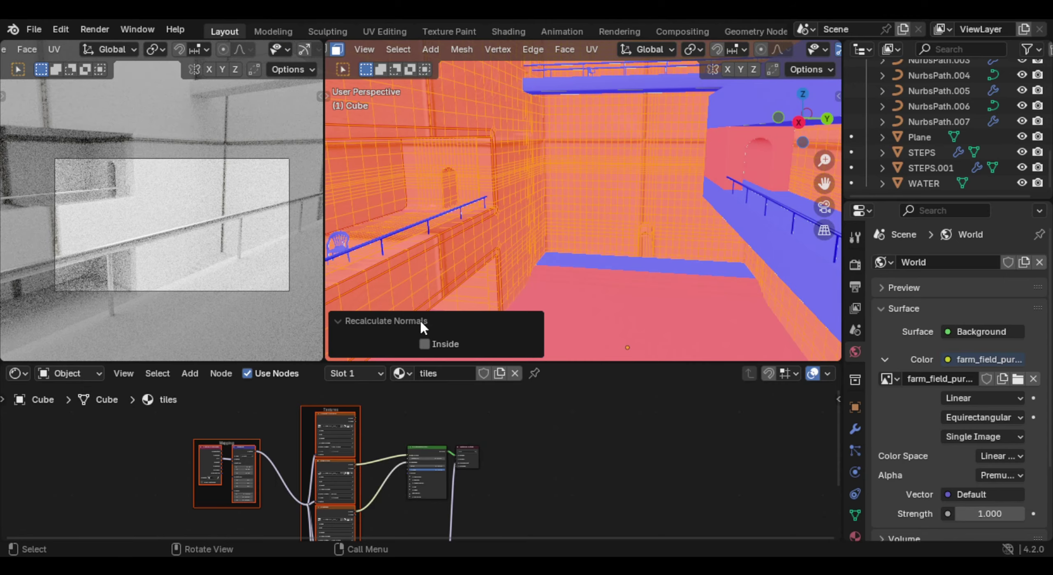
left_click(425, 344)
left_click(420, 321)
key("Tab")
Step: Recalculate the normals of the WATER surface in the pool
left_click(584, 286)
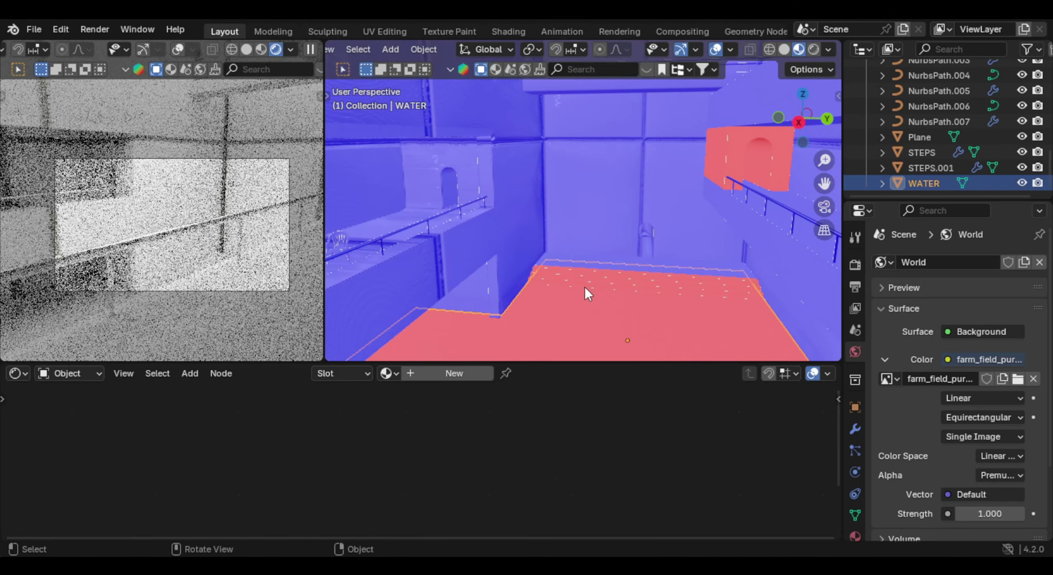
key("Tab")
key("ctrl+shift+n")
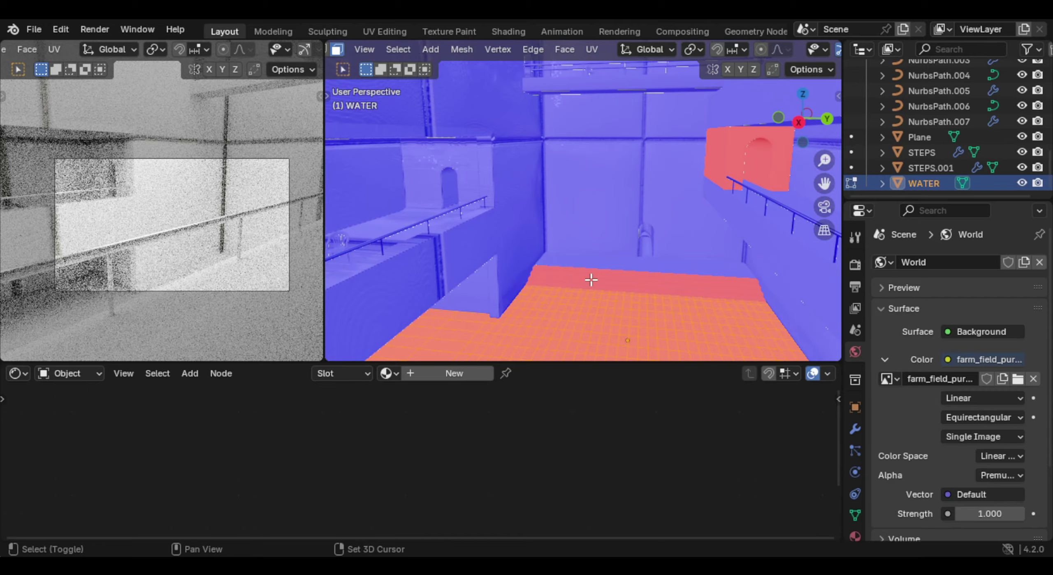
key("Tab")
Step: Recalculate the normals of the STEPS.001 object with the Inside option enabled
left_click(655, 280)
key("Tab")
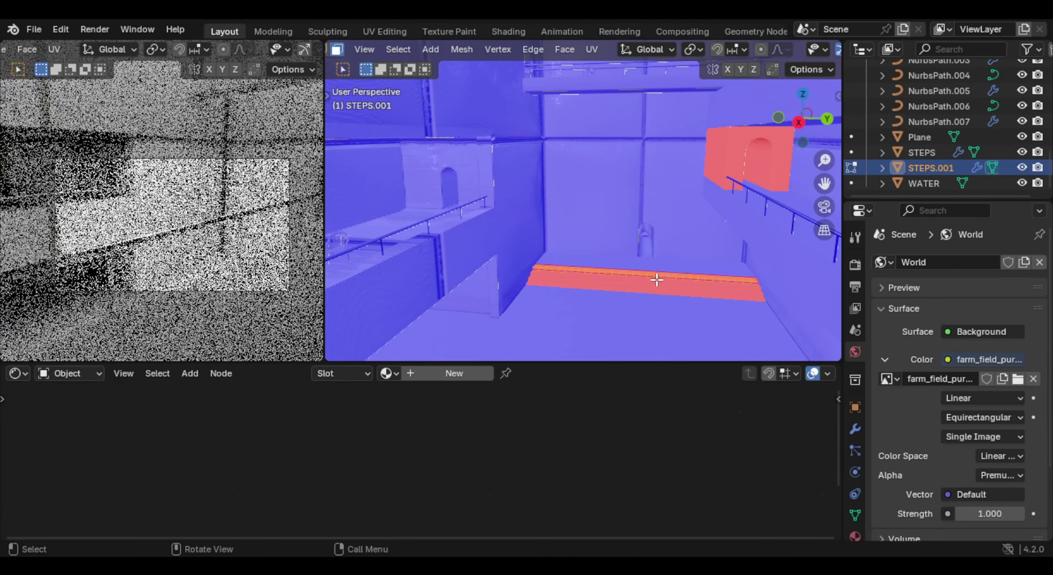
key("ctrl+shift+n")
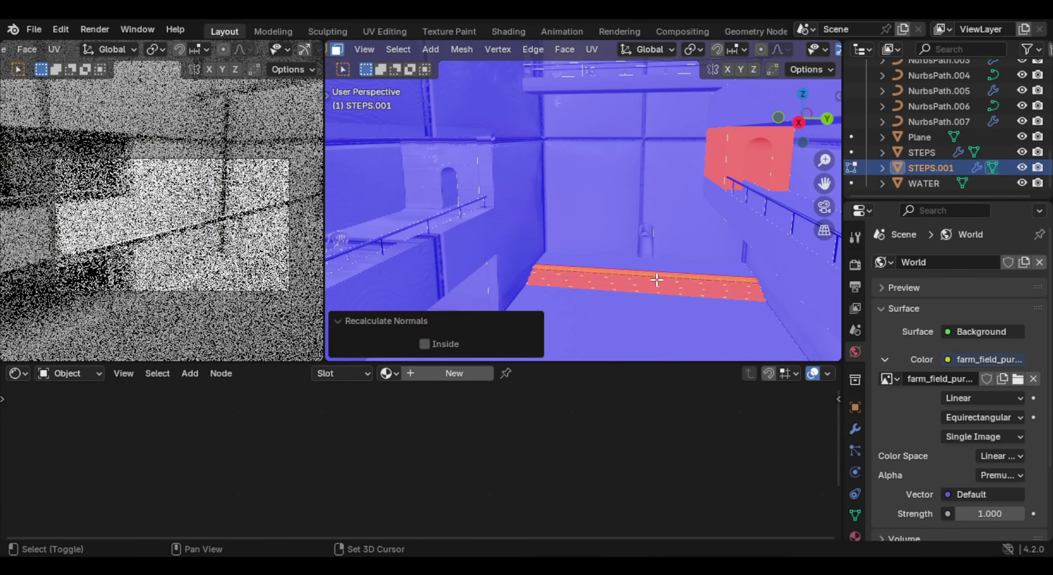
left_click(457, 341)
key("Tab")
Step: Correct the inverted normals of the arched block Cube.002 beside the upper walkway
middle_click_drag(566, 255, 534, 227)
left_click(627, 205)
scroll(627, 206, "up", 2)
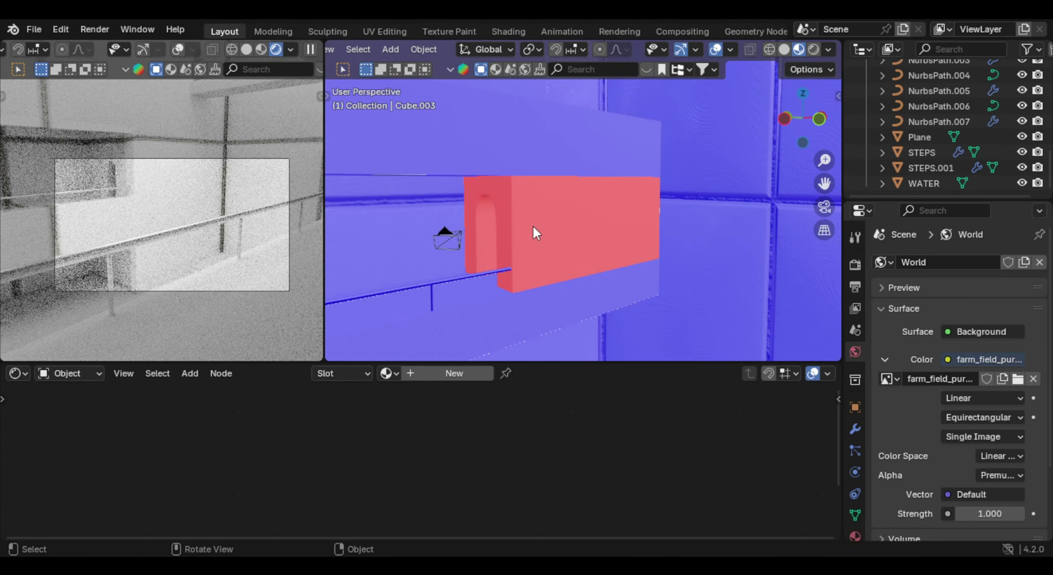
left_click(534, 227)
key("Tab")
key("Tab")
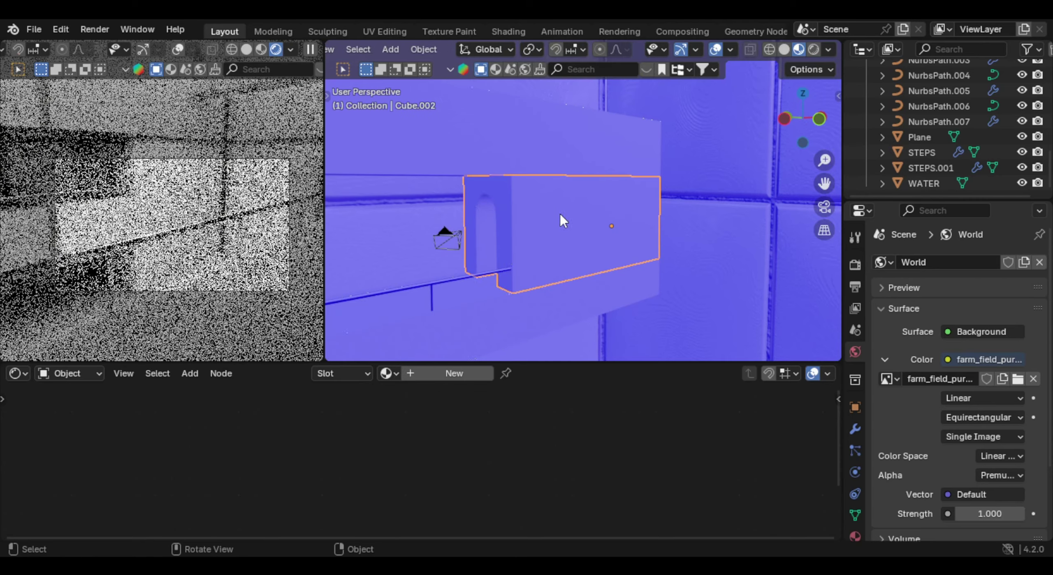
Step: Return to the camera view and disable the Face Orientation overlay
key("KP_0")
scroll(625, 182, "up", 3)
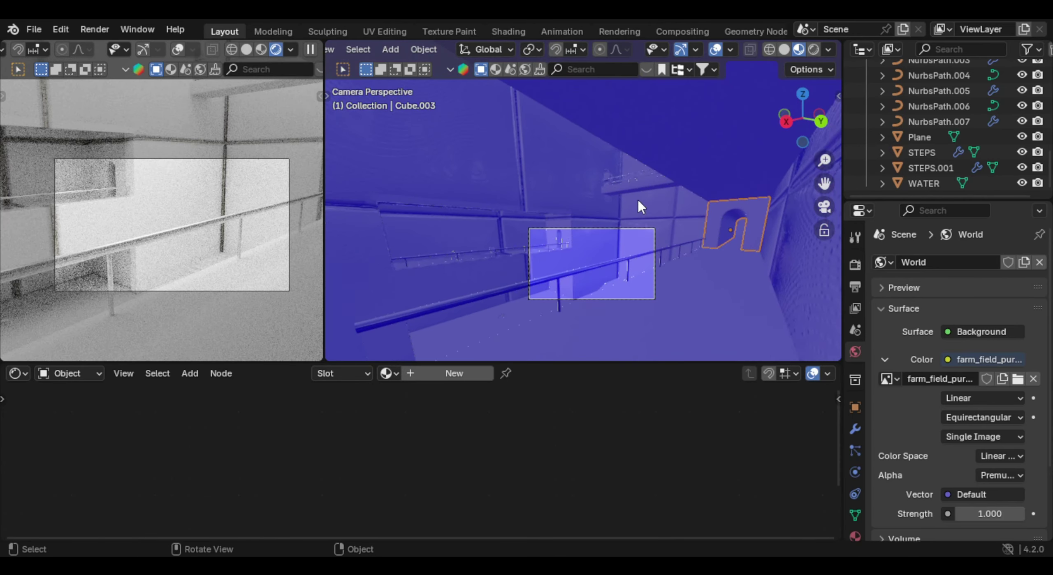
left_click(730, 49)
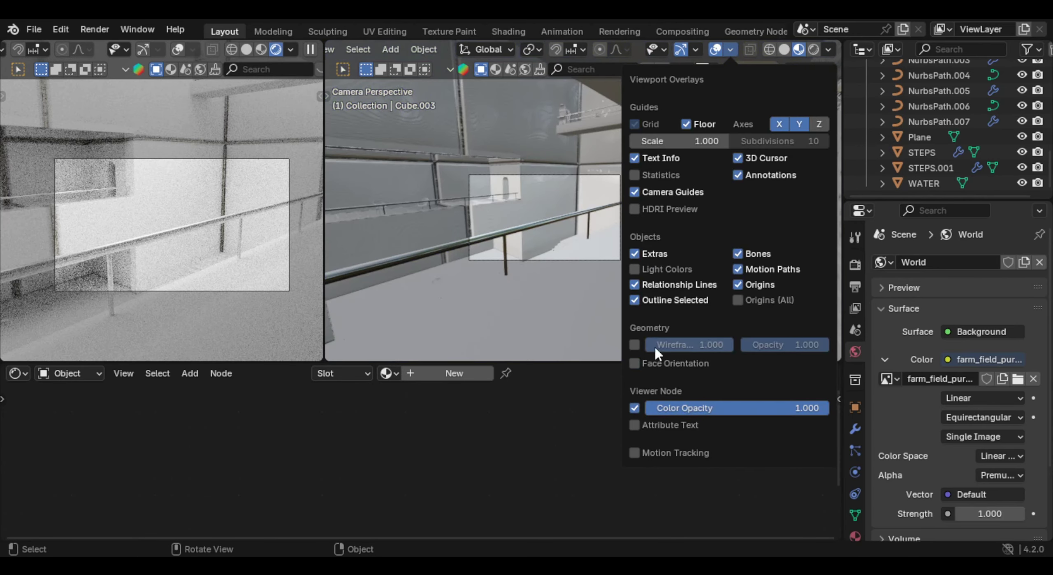
scroll(594, 240, "up", 2)
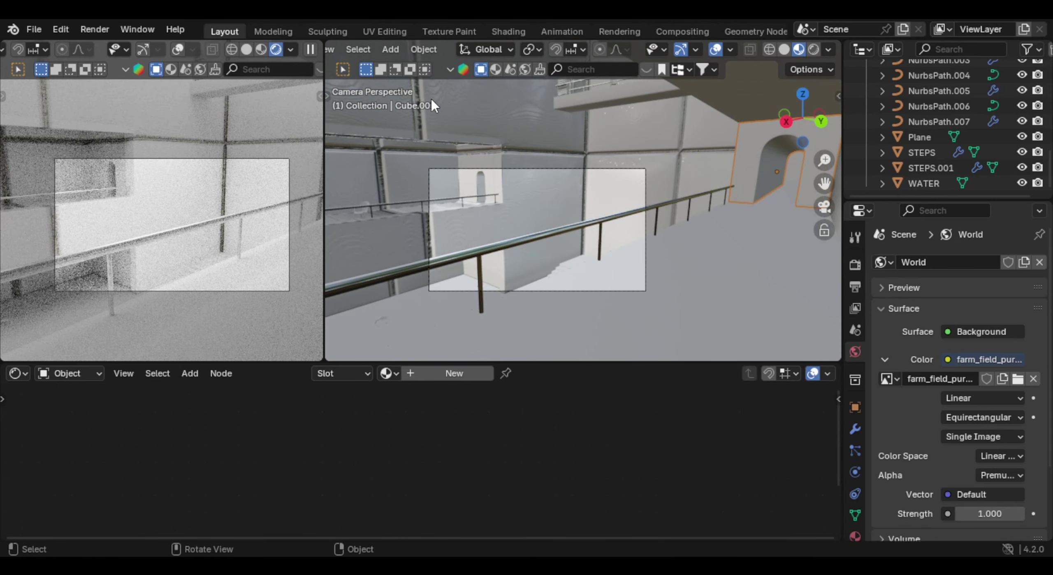
Step: Select the room and set its tiles texture mapping scale to 10 on X, Y and Z
left_click(506, 329)
scroll(462, 449, "up", 4)
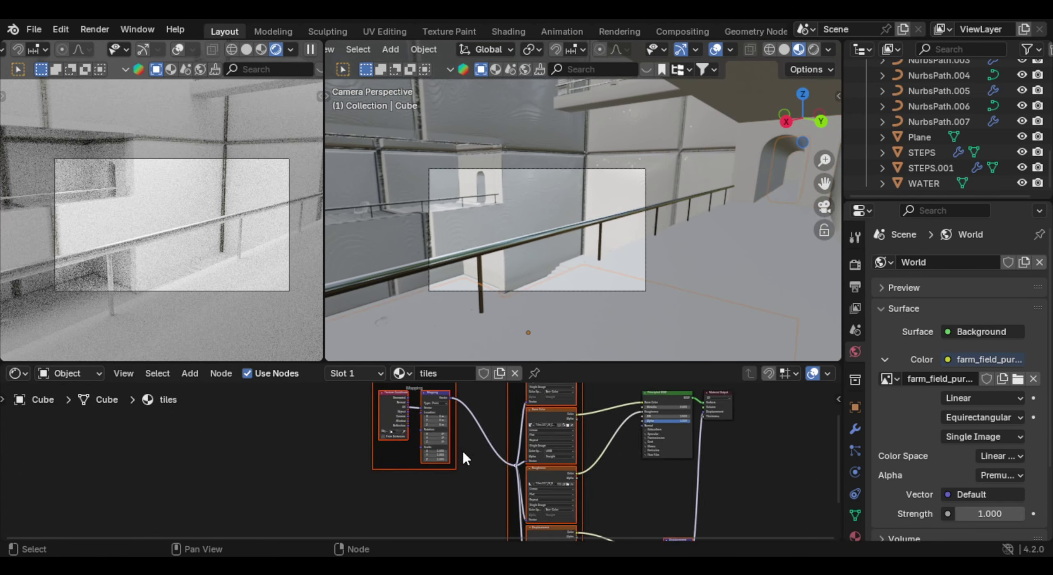
scroll(452, 461, "up", 3)
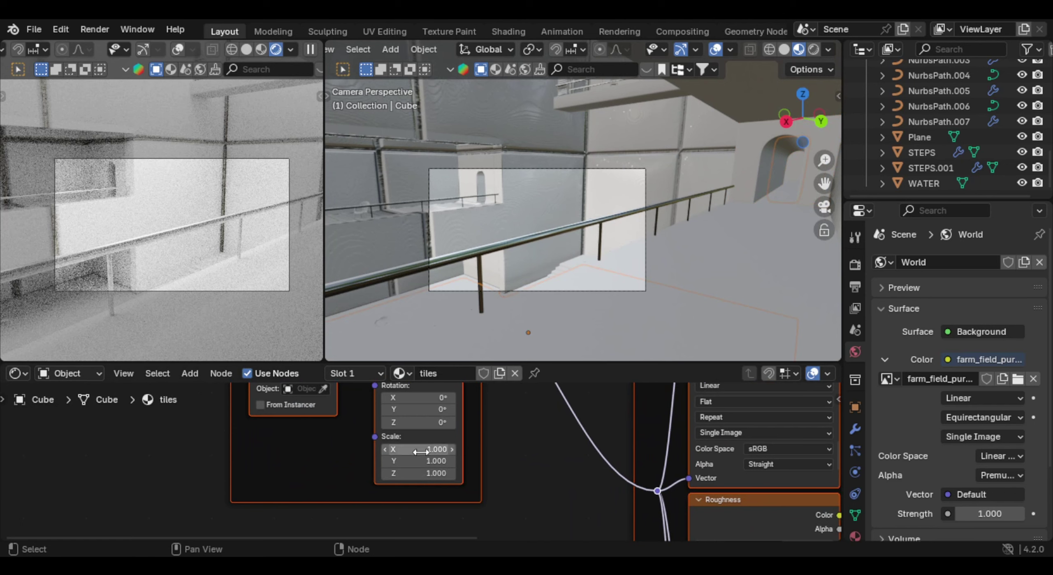
left_click(422, 451)
type("10")
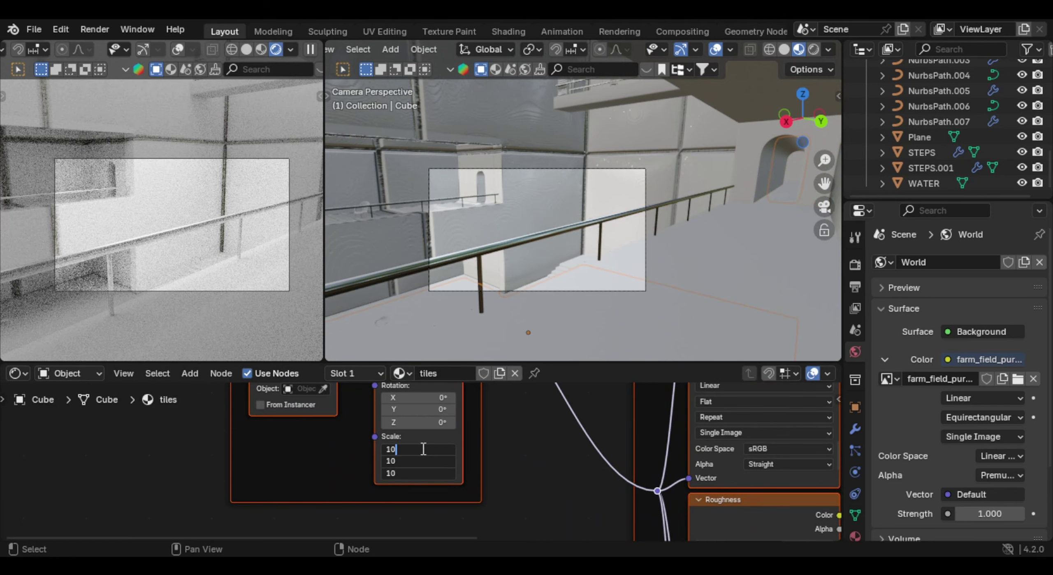
key("Return")
Step: Set the Displacement node's scale to 0.01 in the tiles material
scroll(421, 449, "down", 5)
middle_click_drag(641, 518, 587, 464)
scroll(587, 465, "up", 5)
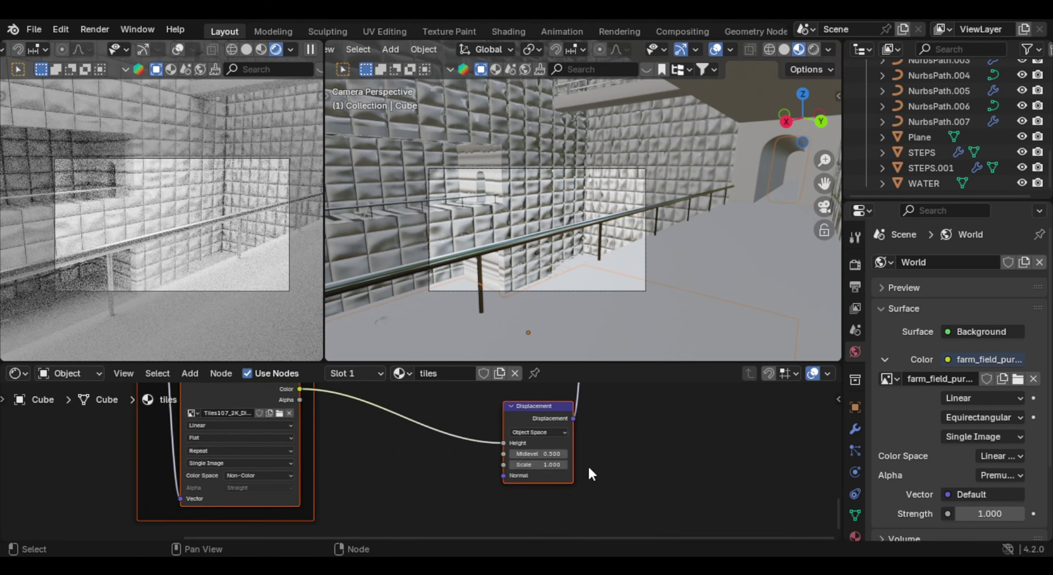
scroll(593, 467, "up", 3)
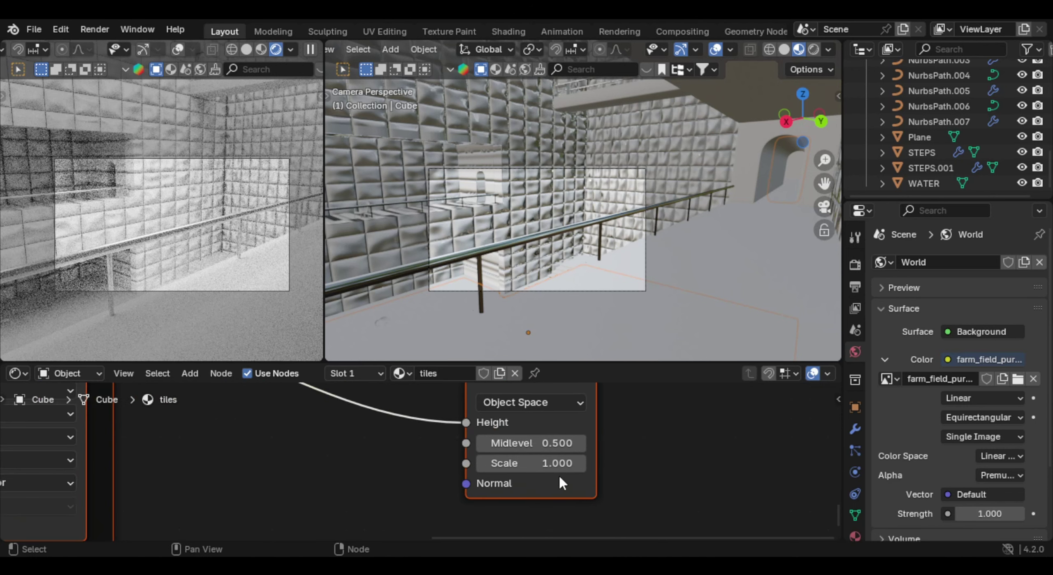
left_click(552, 460)
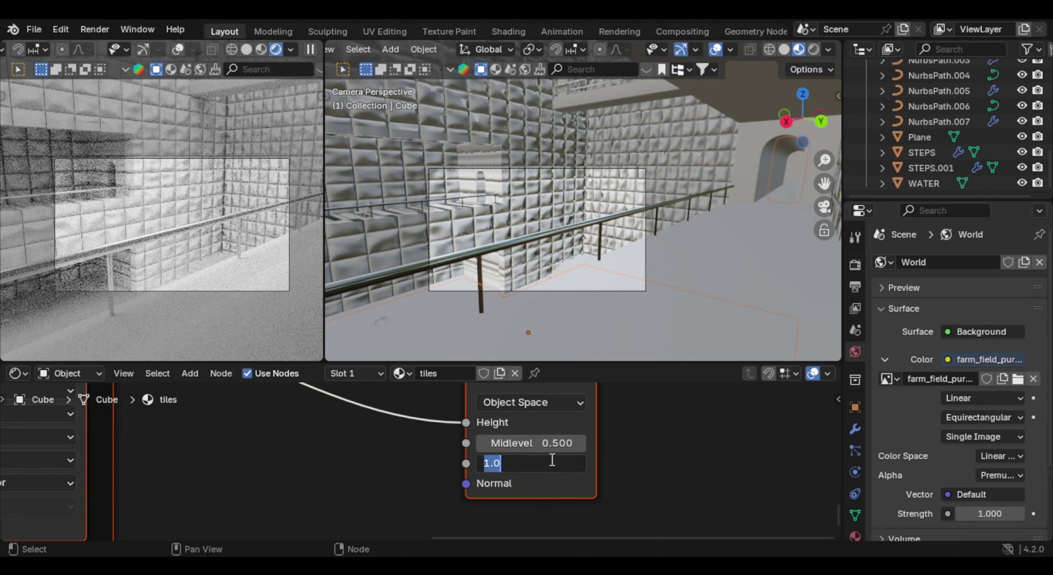
type("0.01")
key("Return")
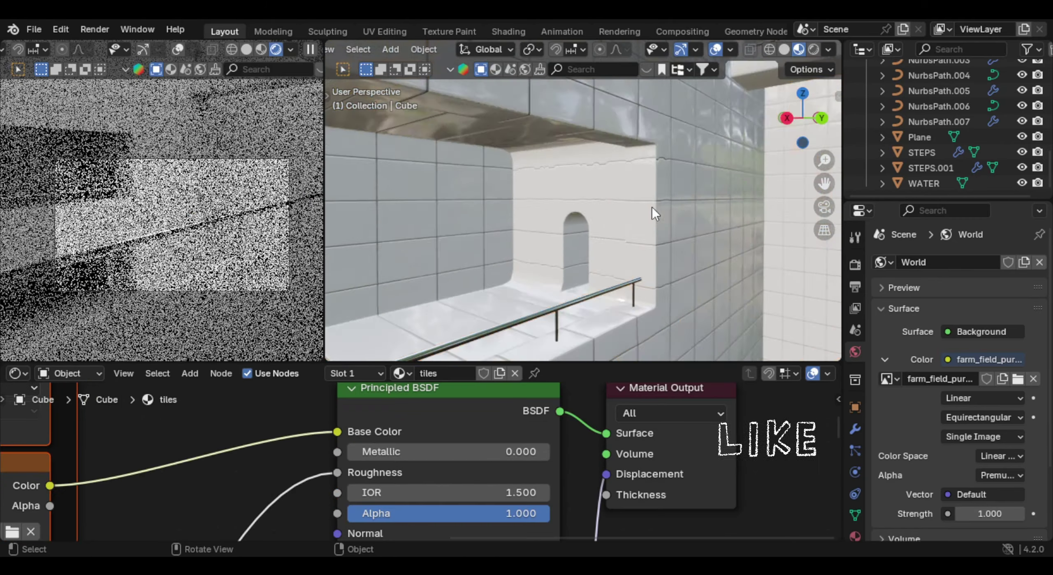
Step: Unwrap the whole room mesh again with Cube Projection and apply its object transform
scroll(653, 208, "up", 2)
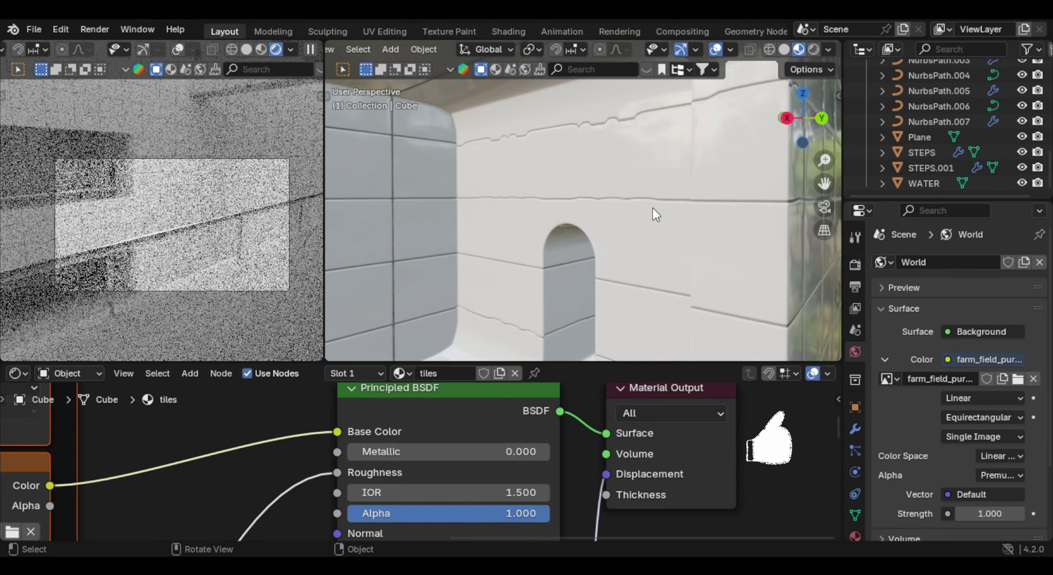
middle_click_drag(652, 207, 680, 209)
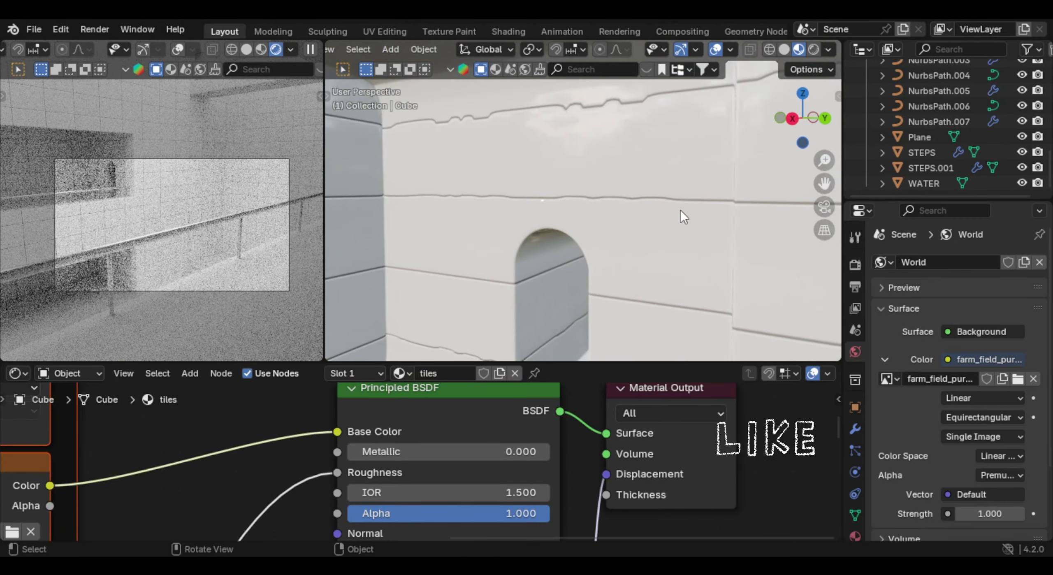
key("KP_0")
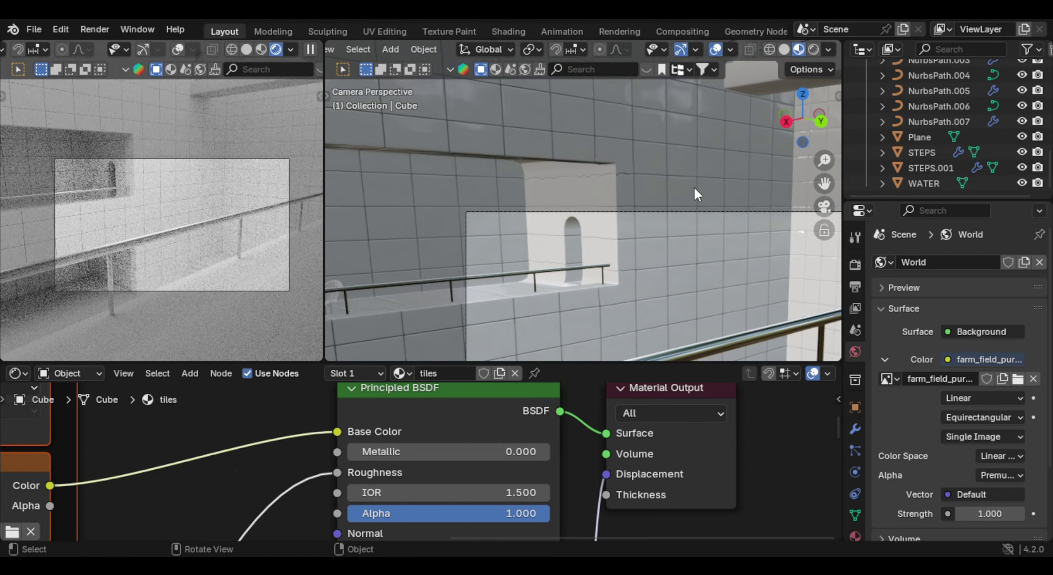
key("Tab")
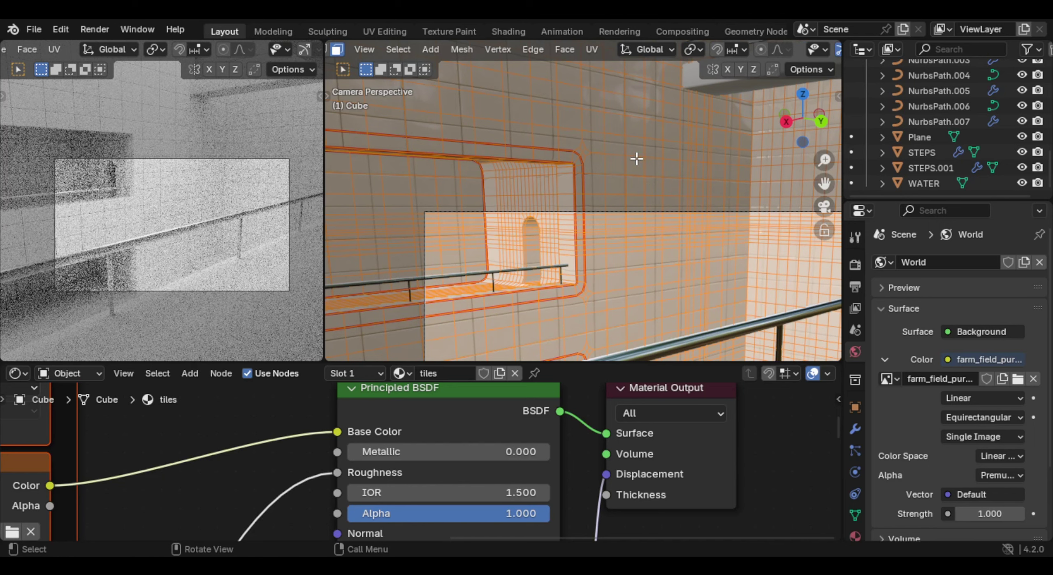
key("u")
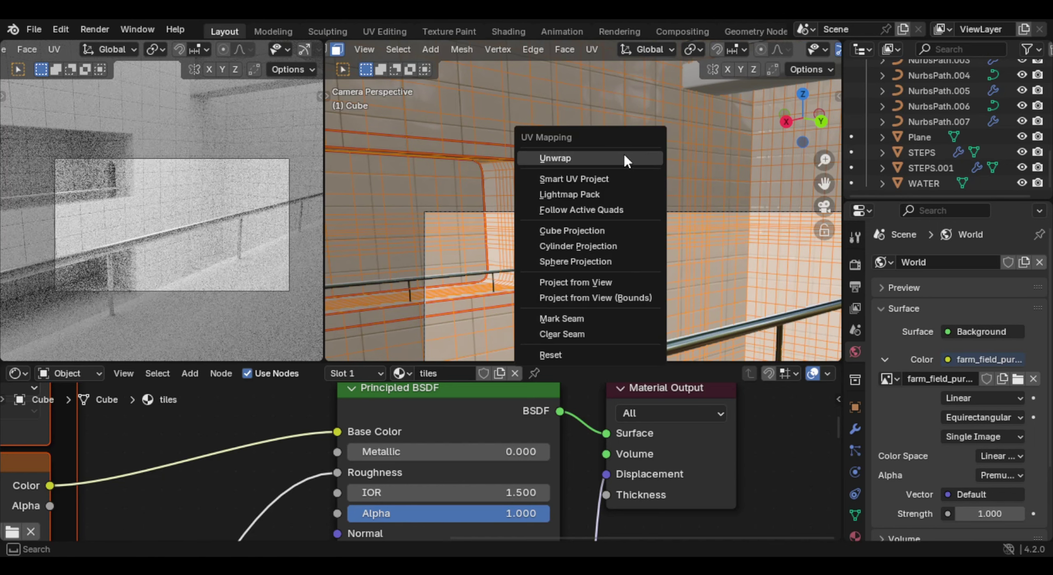
left_click(624, 155)
key("u")
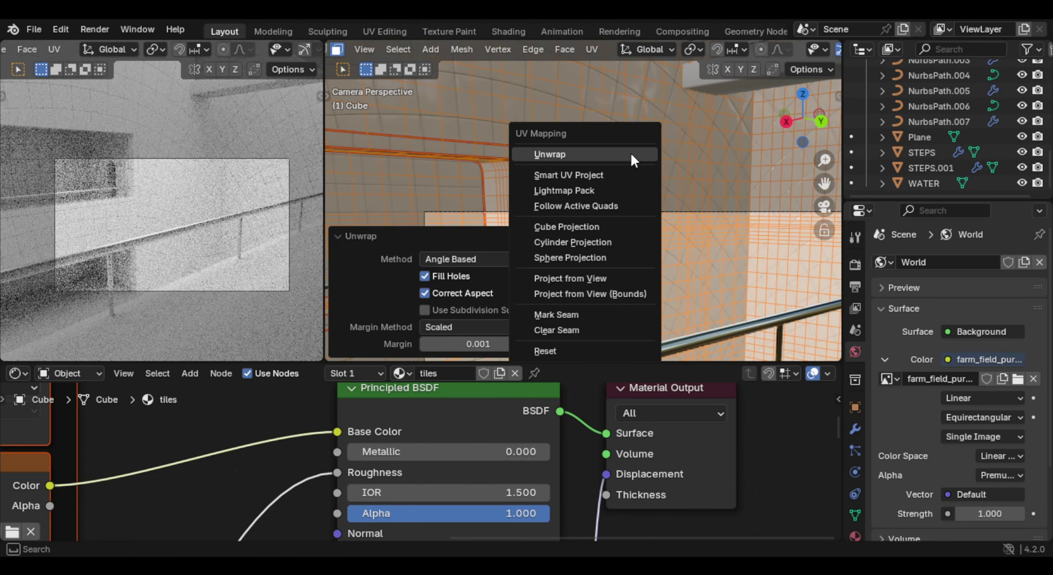
left_click(581, 225)
key("Tab")
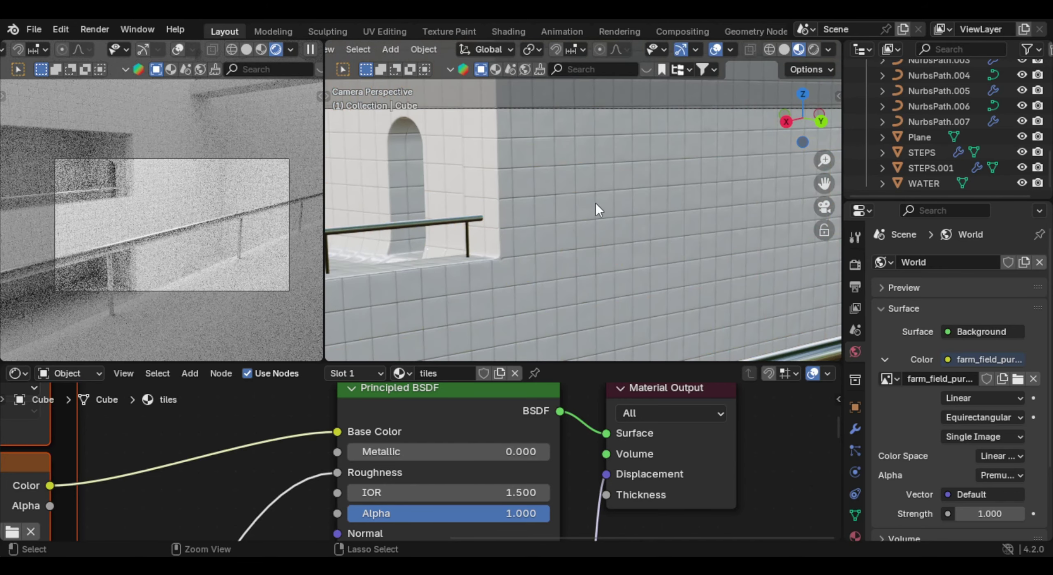
key("ctrl+a")
left_click(596, 203)
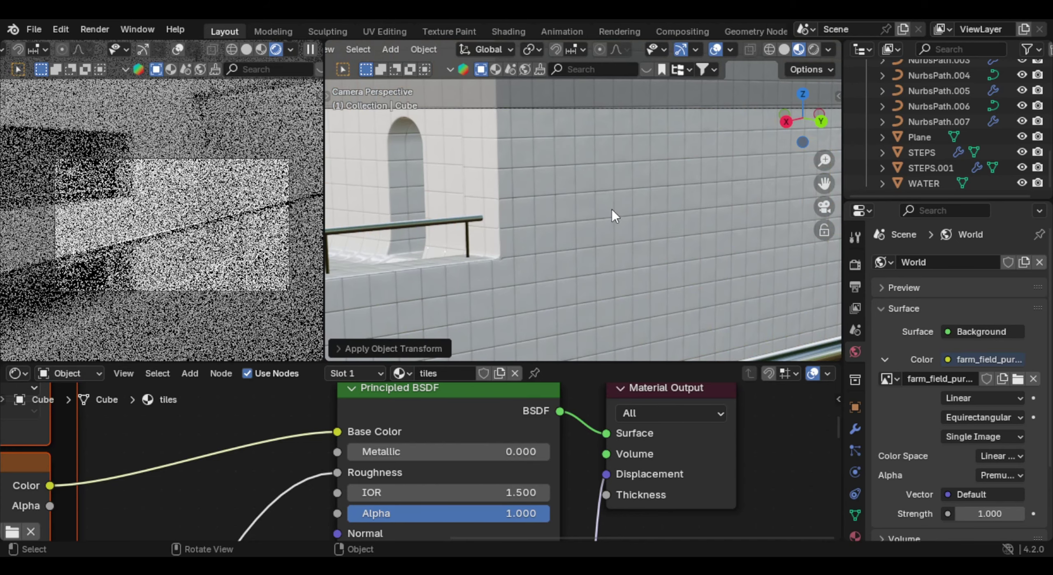
Step: Link the room's tiles material to the untextured blocks, including Cube.001 and Cube.004, plus STEPS, STEPS.001 and GROUND
middle_click_drag(612, 209, 649, 216)
left_click(583, 168)
scroll(575, 178, "down", 1)
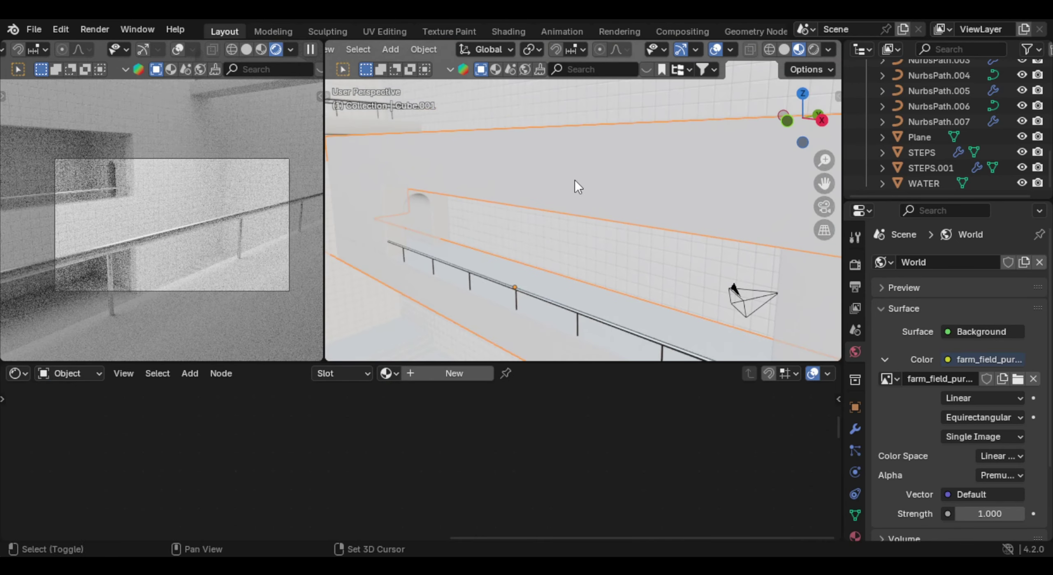
middle_click_drag(574, 180, 579, 172, "shift")
middle_click_drag(431, 209, 776, 240)
left_click(775, 241, "shift")
middle_click_drag(649, 203, 553, 294)
left_click(557, 301, "shift")
left_click(544, 283, "shift")
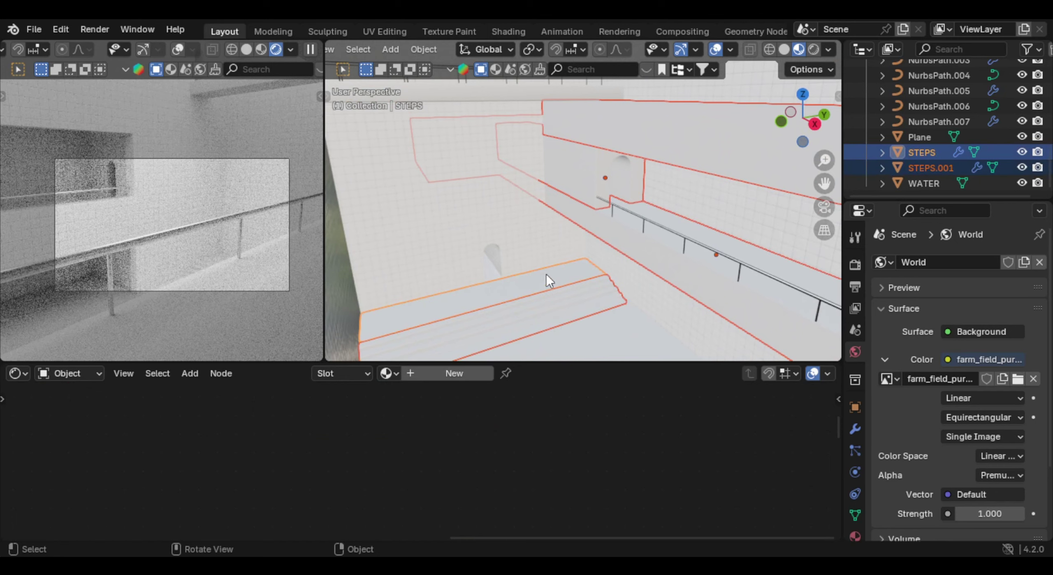
middle_click_drag(625, 156, 621, 110)
left_click(518, 159, "shift")
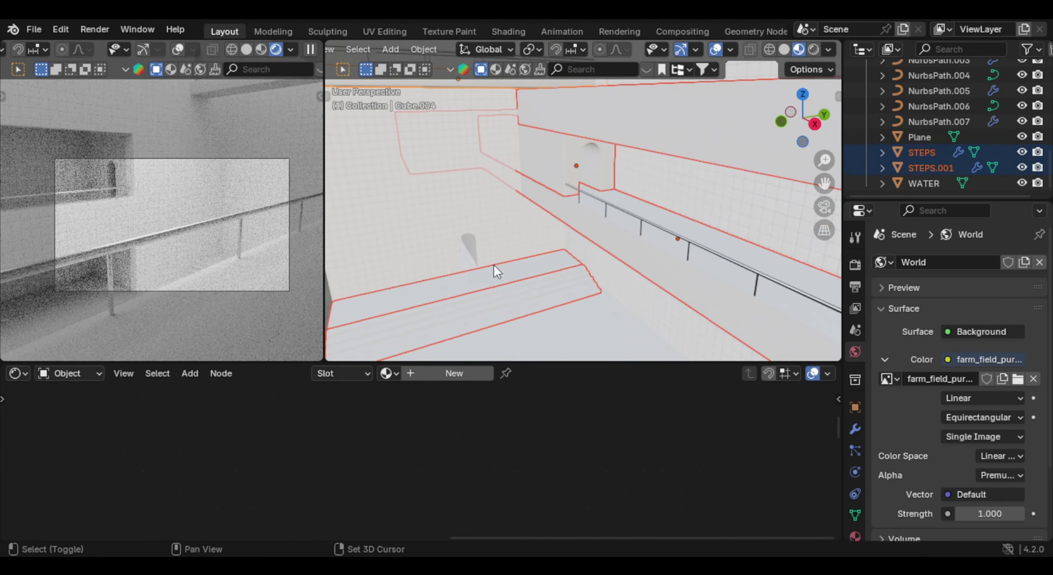
left_click(411, 229, "shift")
middle_click_drag(412, 230, 640, 267)
key("KP_0")
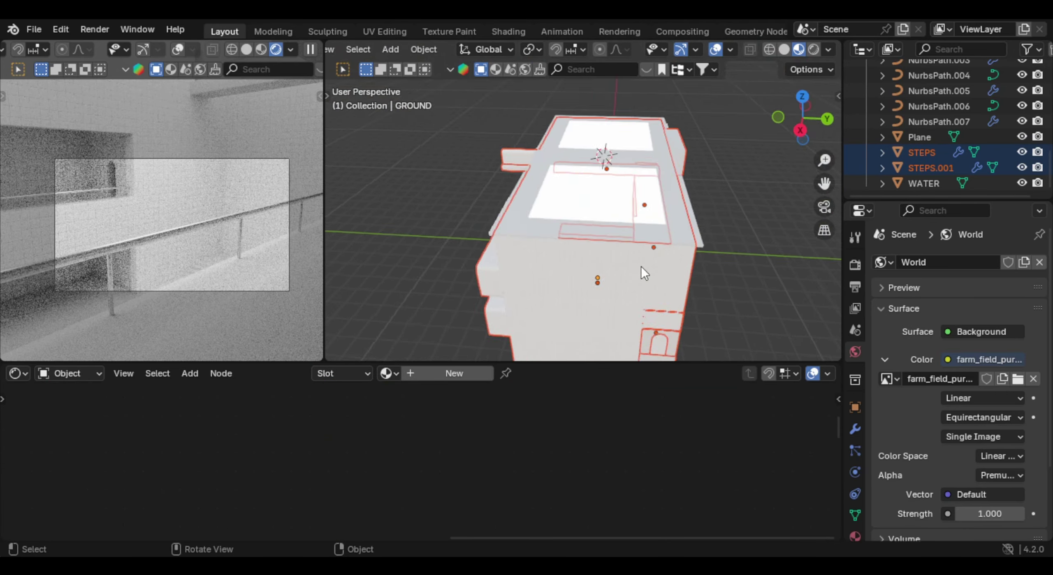
left_click(603, 125, "shift")
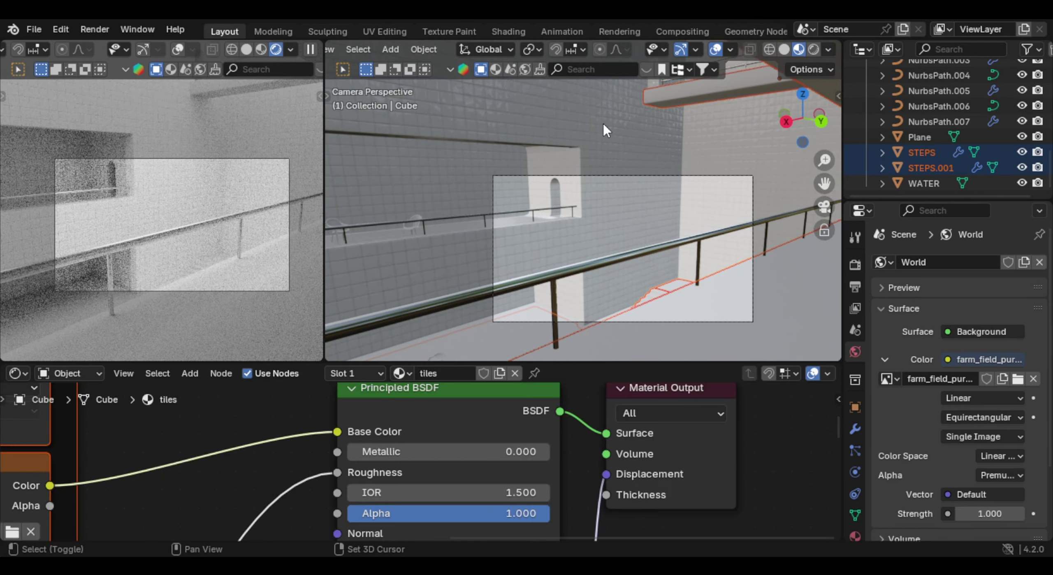
key("ctrl+grave")
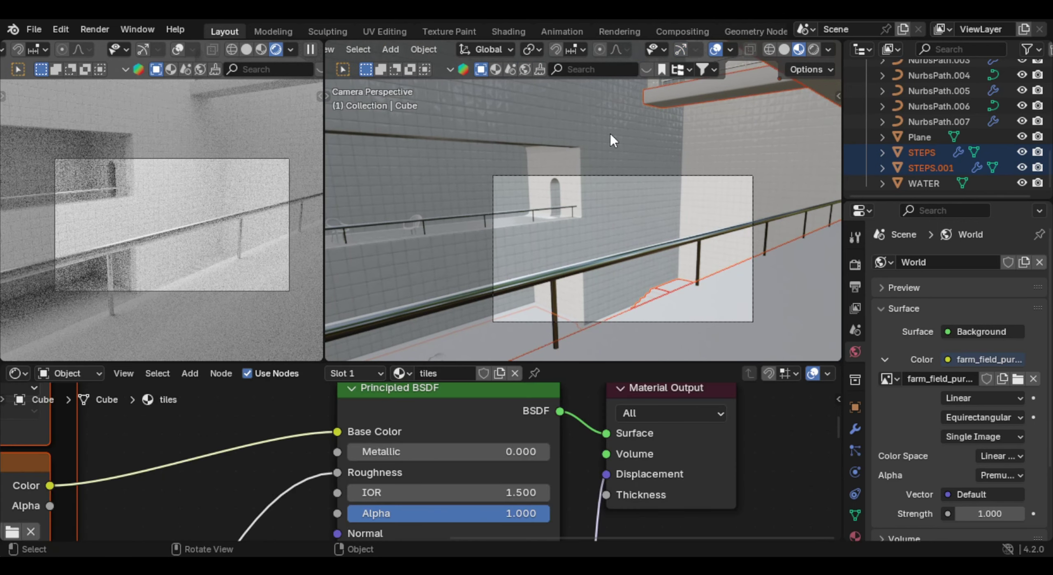
key("ctrl+l")
left_click(609, 132)
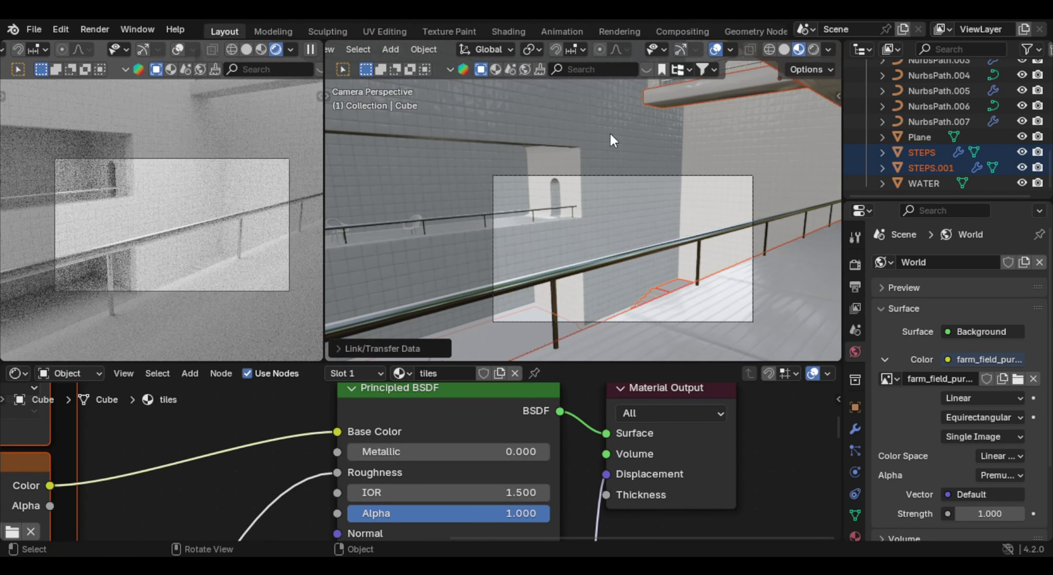
Step: Set the LIGHTS roof panels to display as Bounds in the viewport
middle_click_drag(610, 133, 610, 261)
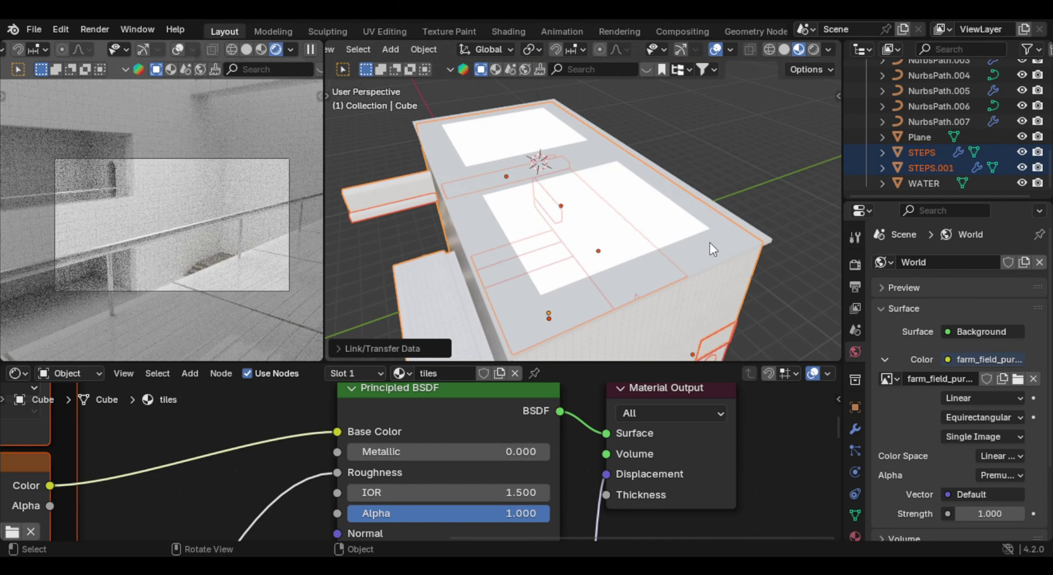
left_click(654, 206)
left_click(633, 203)
scroll(978, 381, "down", 3)
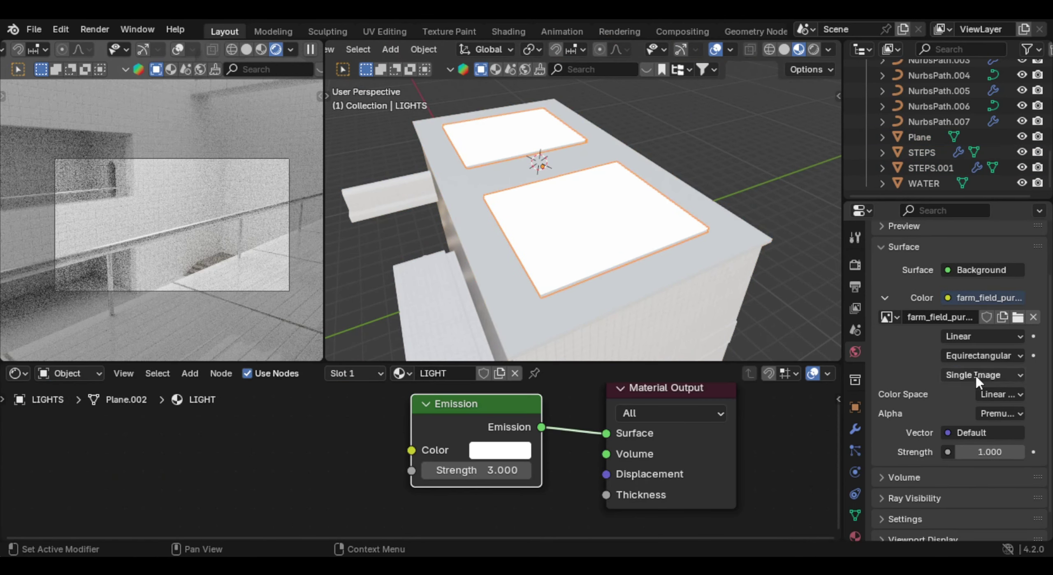
left_click(855, 407)
scroll(884, 399, "down", 4)
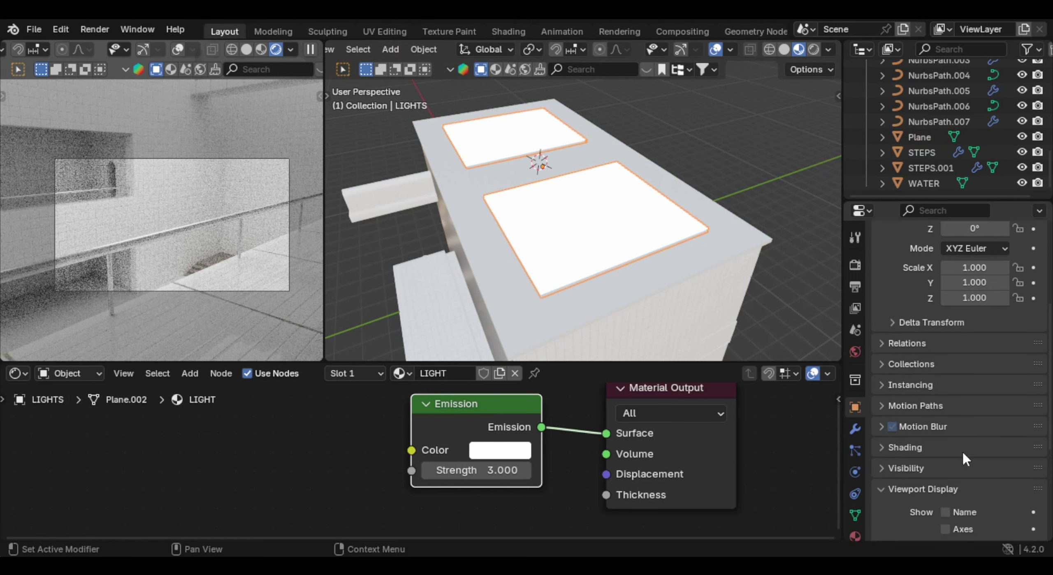
scroll(975, 461, "down", 5)
left_click(986, 465)
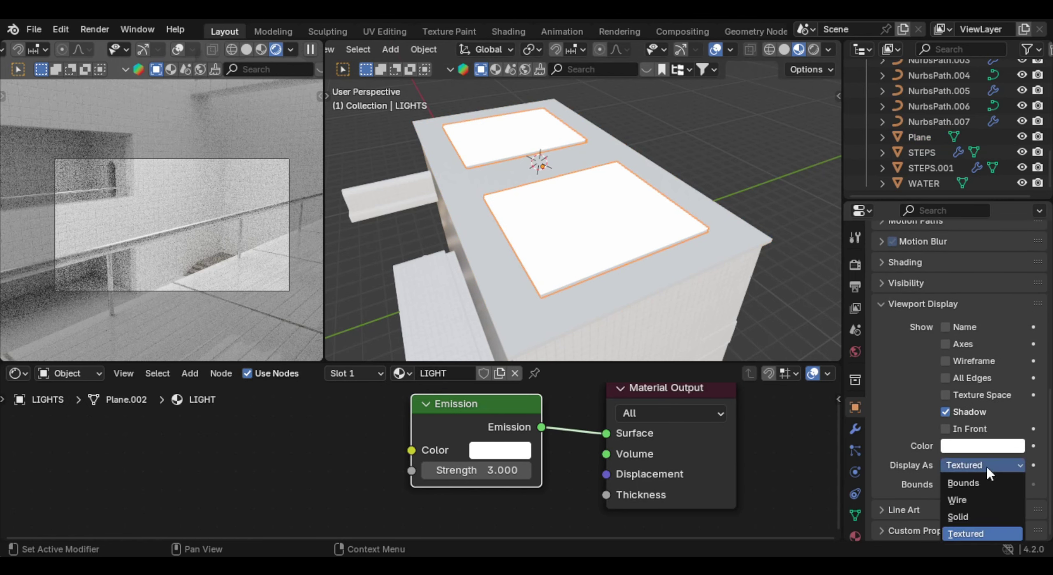
left_click(983, 484)
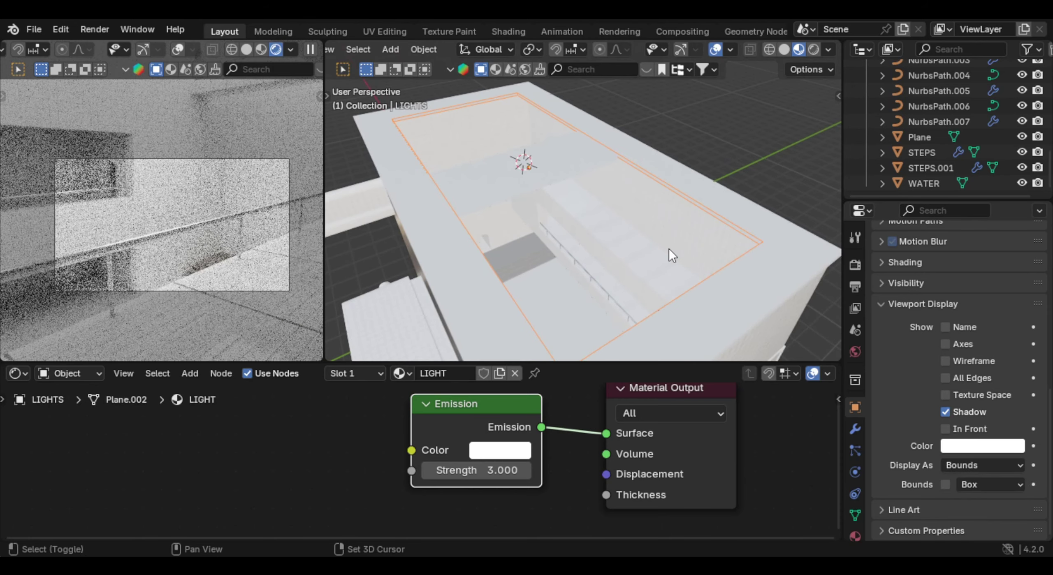
Step: Select the walkway block Cube.001 inside the room
scroll(658, 282, "up", 4)
middle_click_drag(668, 249, 639, 161, "shift")
left_click(638, 180)
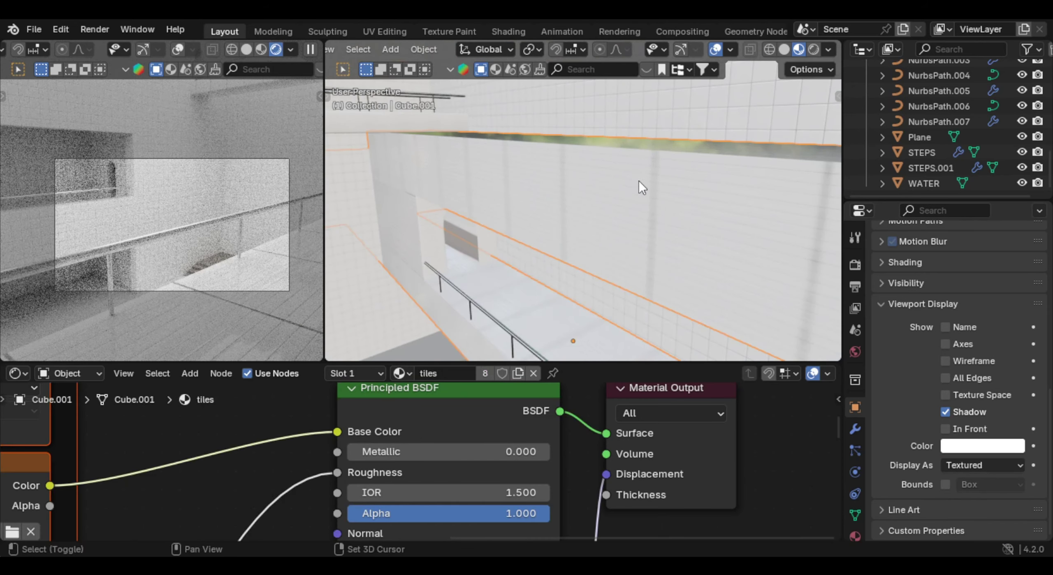
Step: Lower the environment lighting strength of the viewport's material preview so the wall tiles show more clearly
left_click(828, 49)
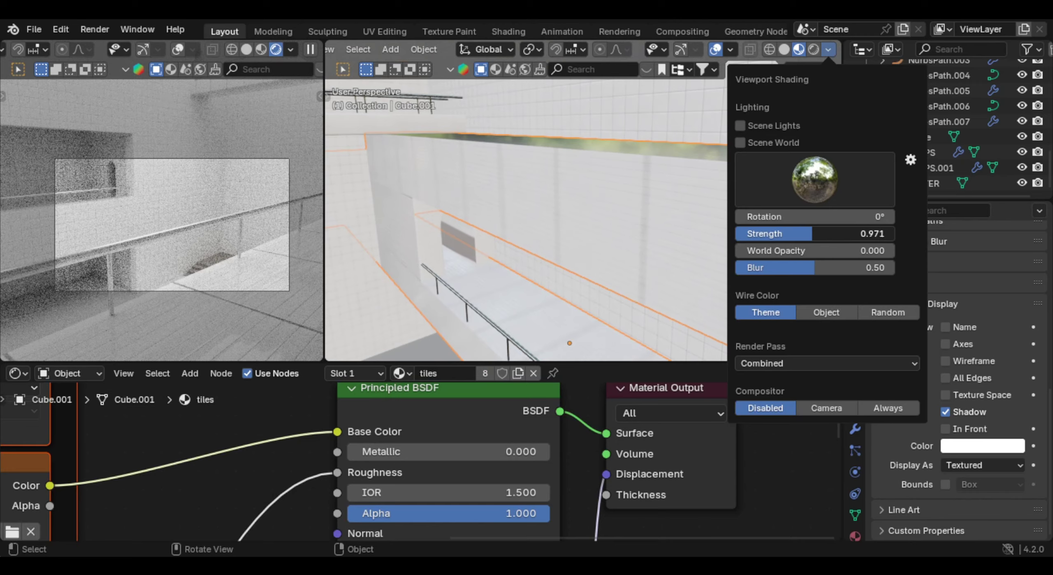
left_click_drag(811, 233, 770, 233)
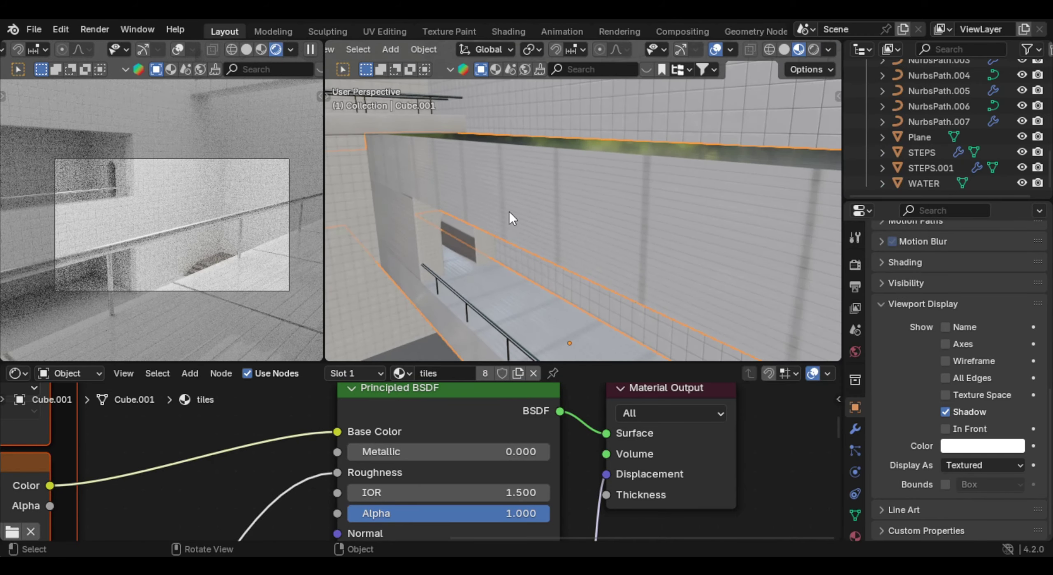
scroll(510, 220, "up", 3)
Step: Try to remap the UVs of the long tiled wall with Unwrap and Cube Projection
key("Tab")
key("u")
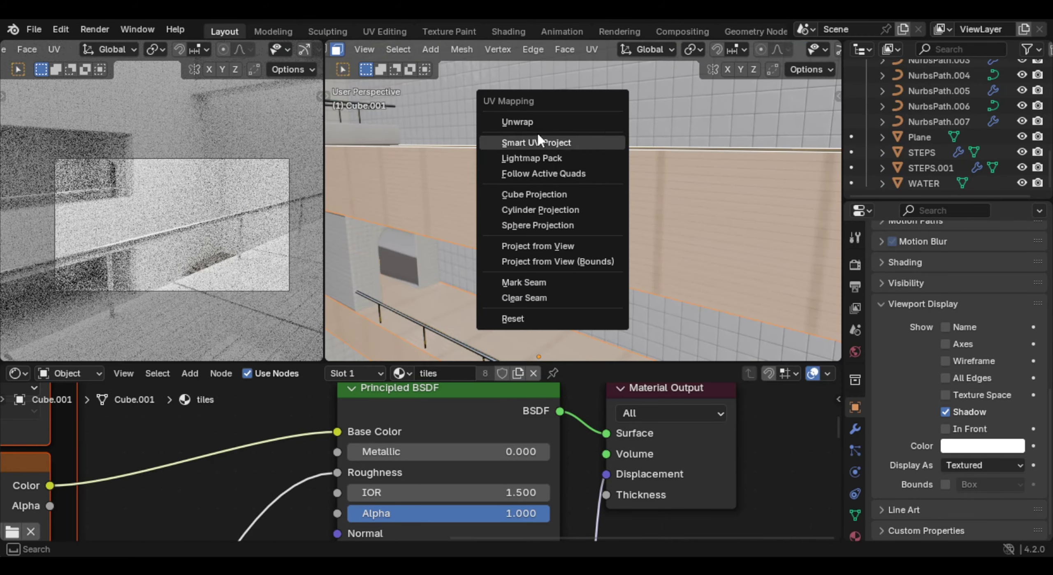
left_click(534, 123)
key("u")
left_click(519, 290)
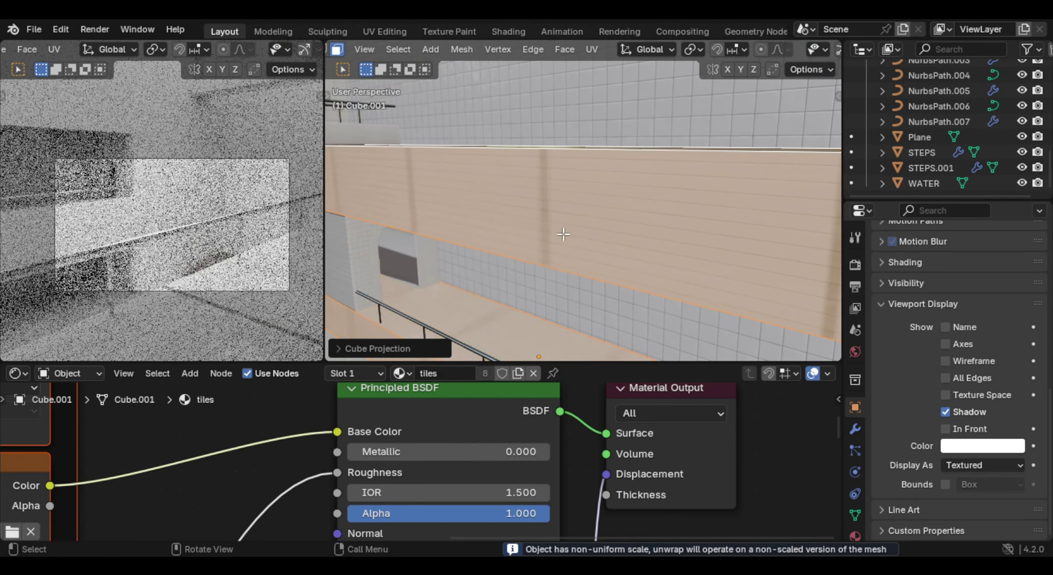
Step: Apply the long wall's object transforms and remap its UVs with Cube Projection
key("Tab")
key("ctrl+a")
left_click(601, 233)
key("ctrl+a")
left_click(583, 204)
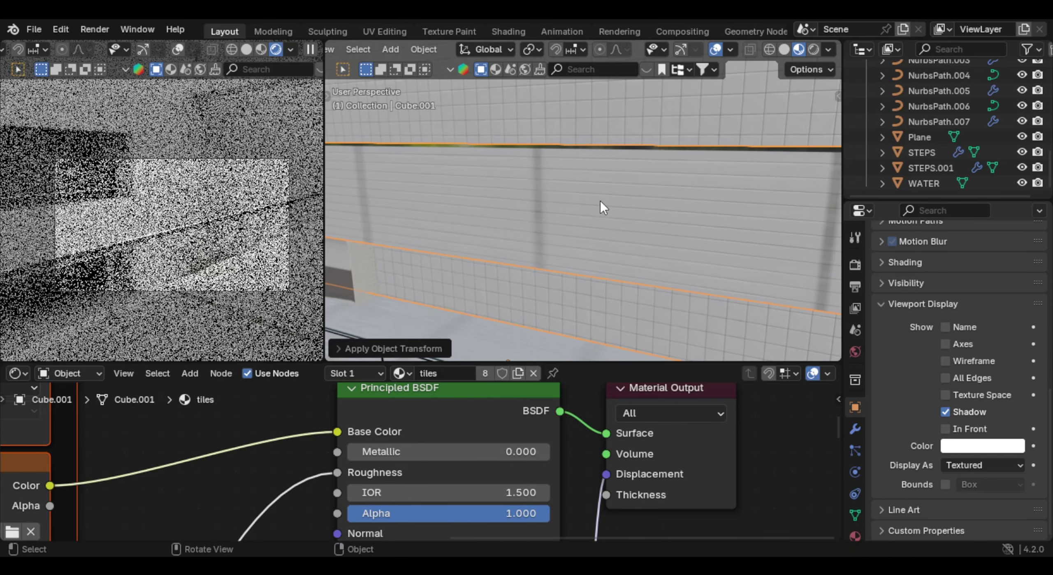
key("Tab")
key("u")
left_click(466, 269)
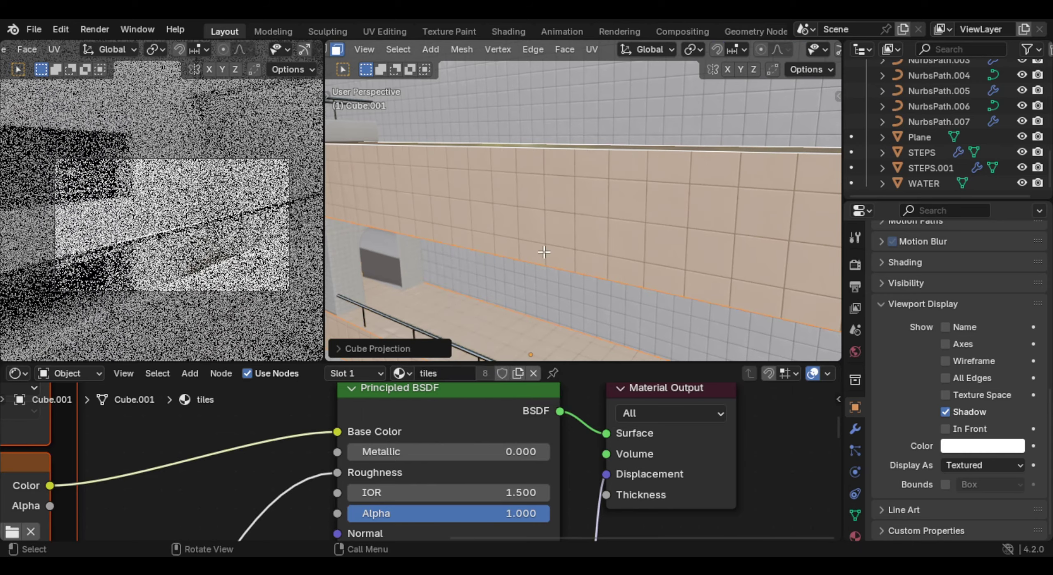
key("Tab")
Step: Select the blue-tiled arched tunnel block (Cube.002) and apply its object transform
middle_click_drag(543, 251, 633, 218)
scroll(622, 248, "up", 4)
left_click(620, 250)
scroll(627, 215, "up", 2)
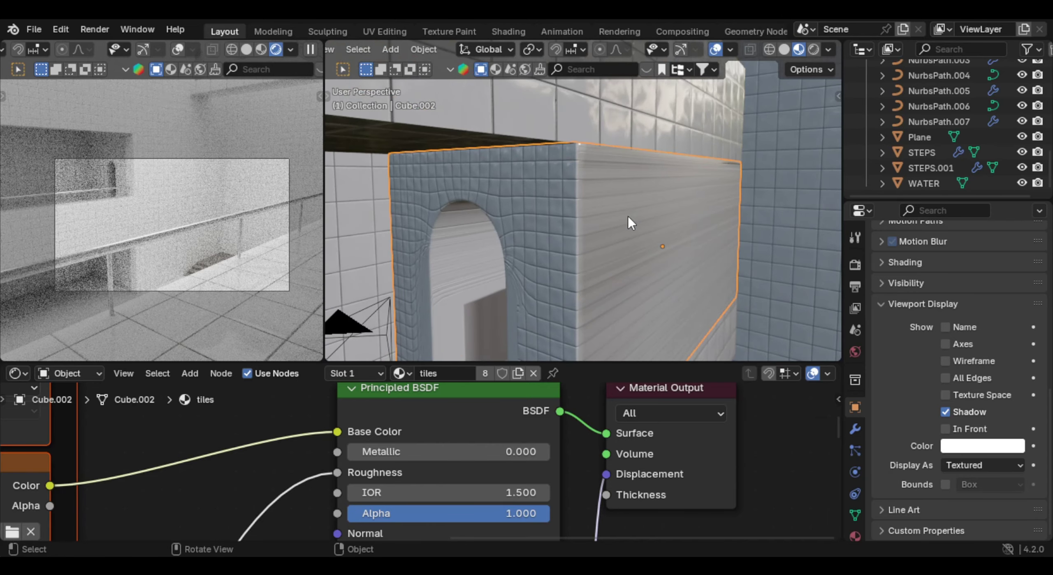
key("ctrl+a")
left_click(618, 214)
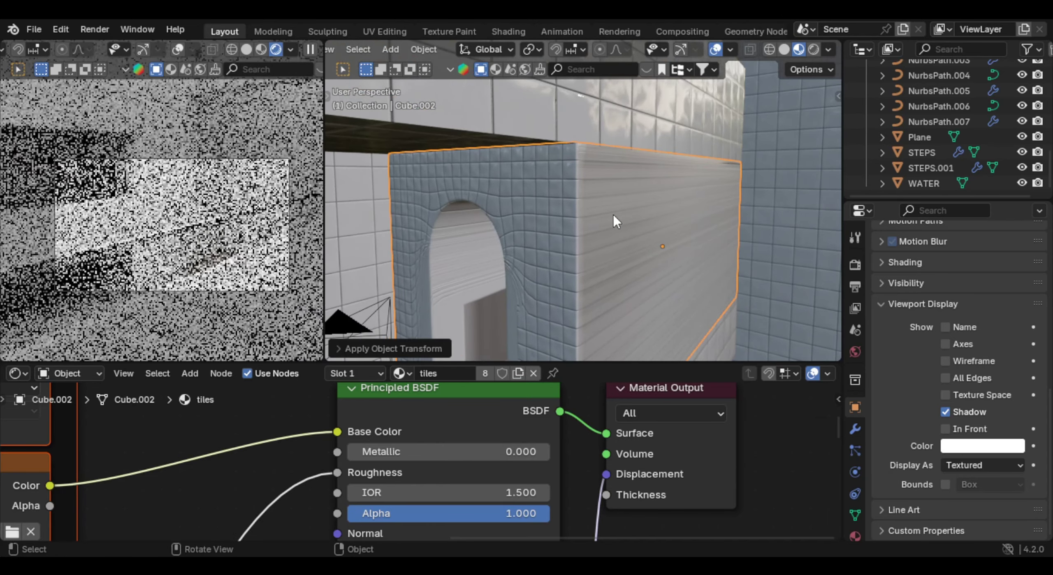
Step: Try remapping the arched block's UVs with Unwrap, followed by Cube Projection
key("Tab")
key("u")
left_click(547, 139)
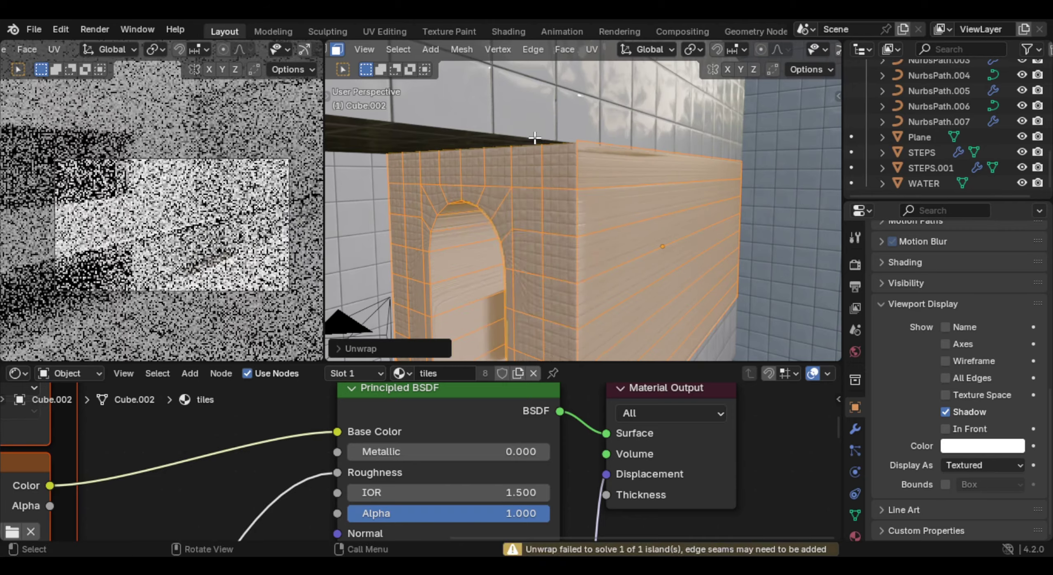
key("u")
left_click(522, 285)
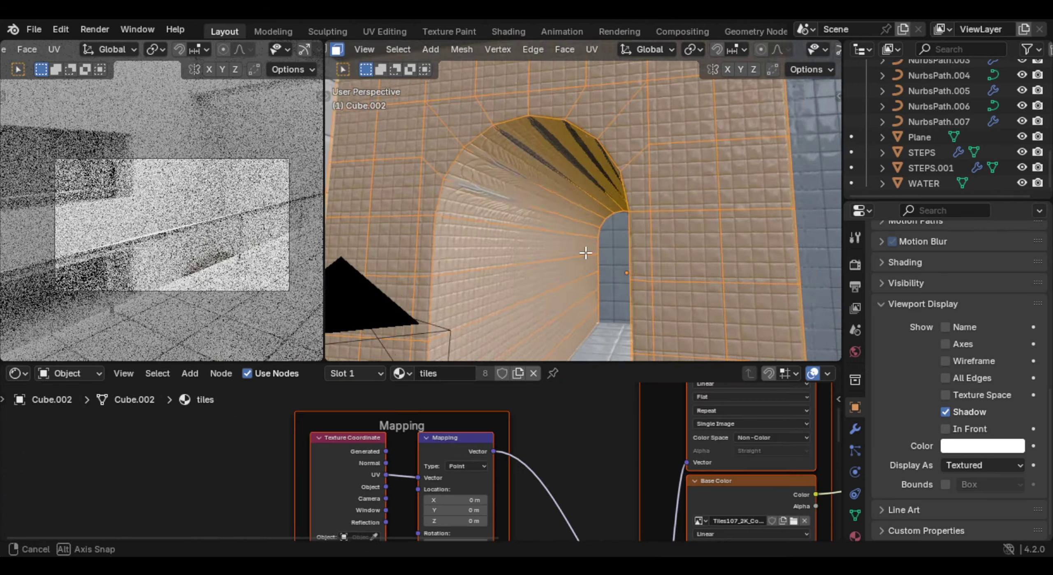
key("Tab")
Step: Add a loop cut around the arched tunnel and bevel it across the tunnel's depth with about 12 segments
scroll(486, 265, "up", 3)
middle_click_drag(578, 224, 577, 230, "shift")
middle_click_drag(576, 229, 575, 223)
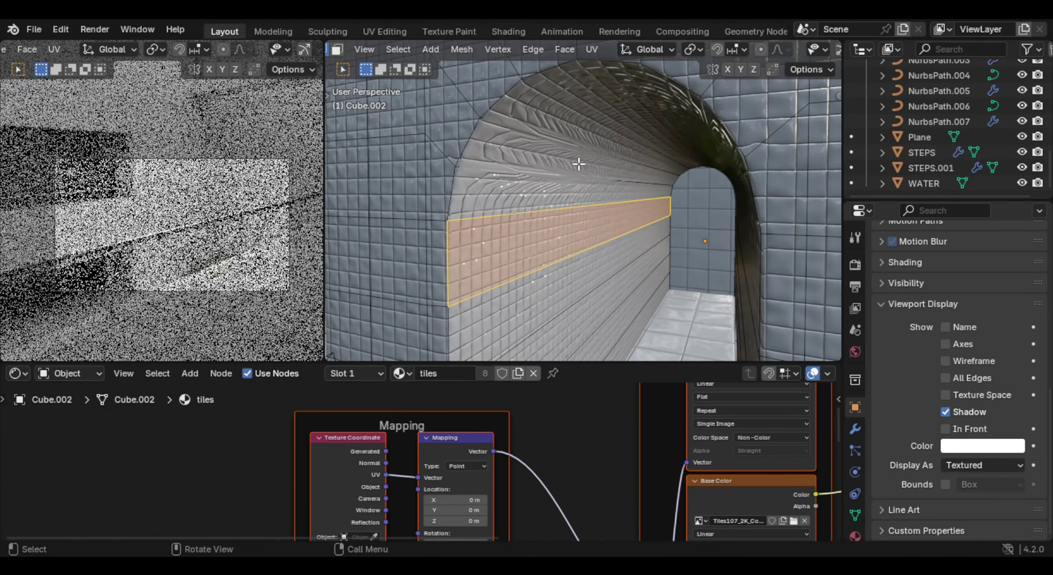
key("ctrl+r")
left_click(580, 153)
right_click(580, 154)
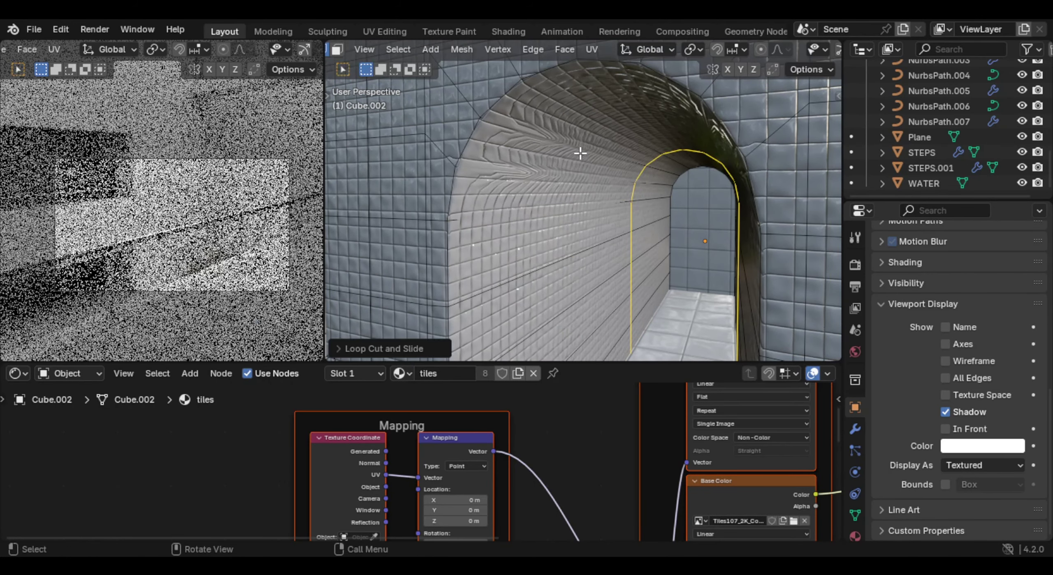
key("ctrl+b")
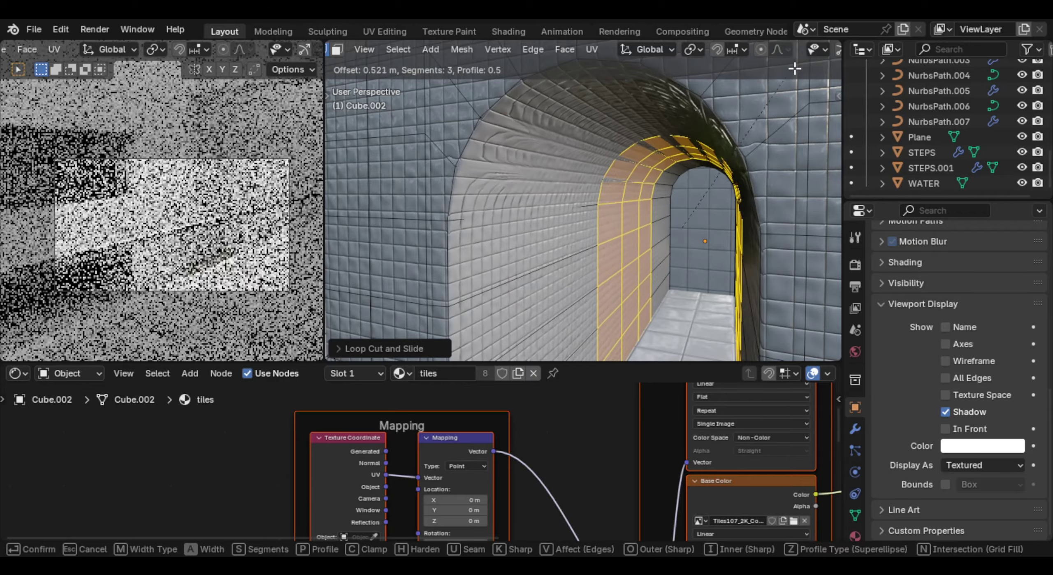
scroll(497, 120, "up", 9)
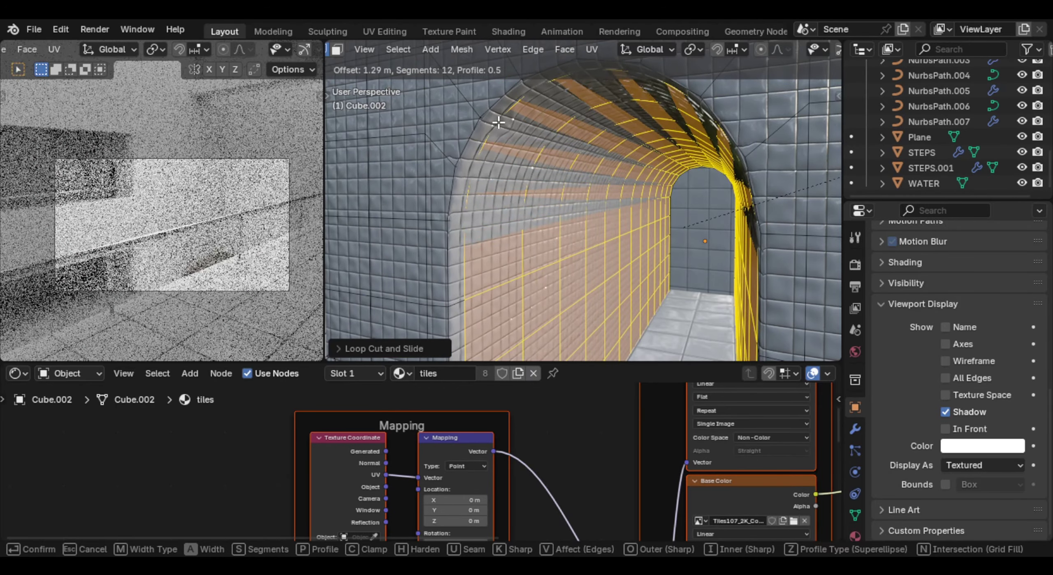
scroll(501, 120, "up", 1)
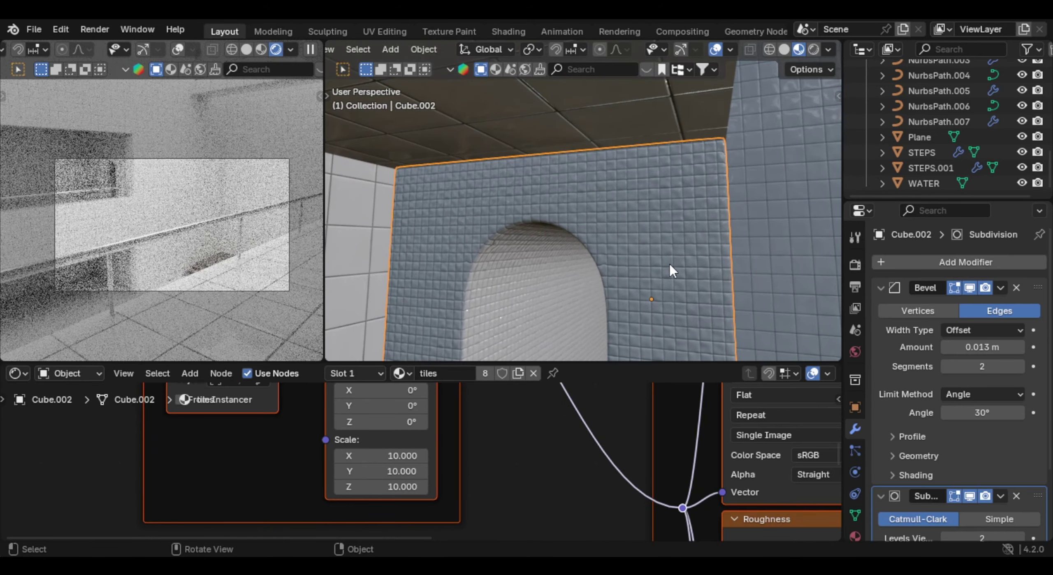
Step: Isolate the arched block in local view and enlarge the 3D viewport over the node editor
key("KP_Divide")
middle_click_drag(669, 261, 637, 235)
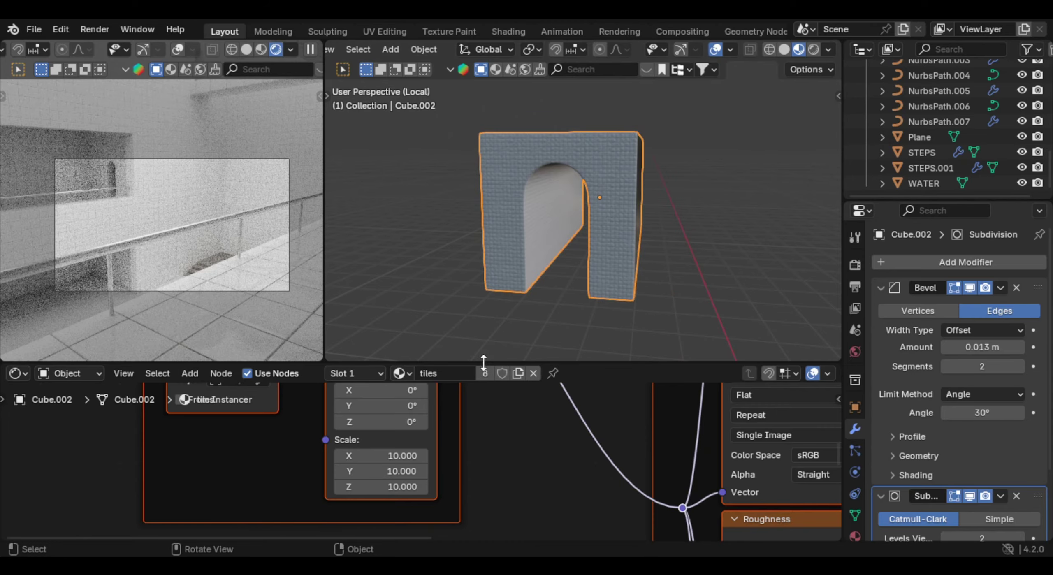
left_click_drag(484, 362, 484, 461)
scroll(615, 247, "up", 6)
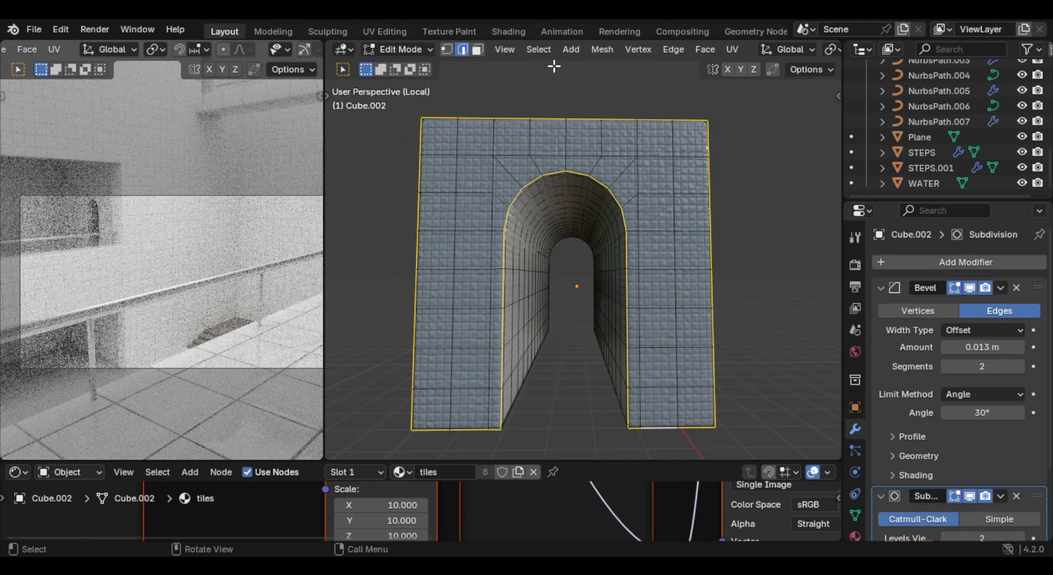
Step: Select the arched block's sharp edges and mark them as UV seams
left_click(538, 49)
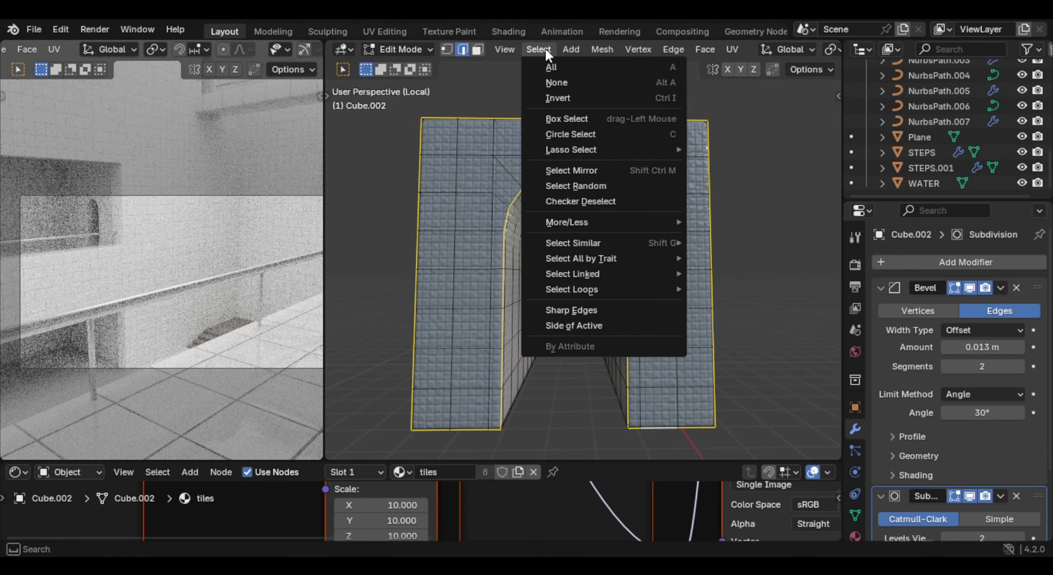
left_click(599, 309)
middle_click_drag(599, 310, 634, 232)
key("ctrl+e")
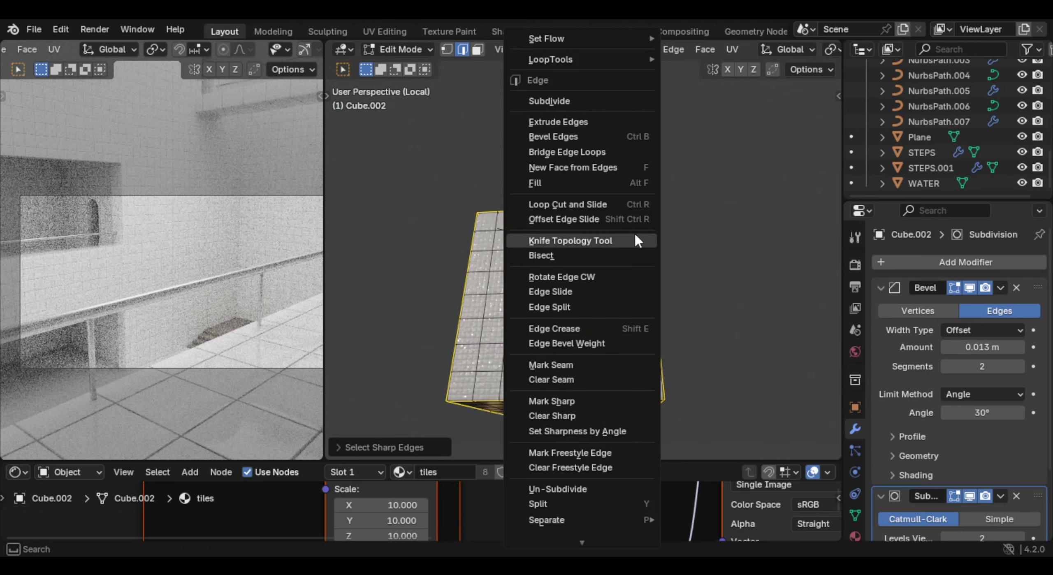
left_click(588, 369)
middle_click_drag(595, 352, 571, 308)
scroll(648, 263, "up", 5)
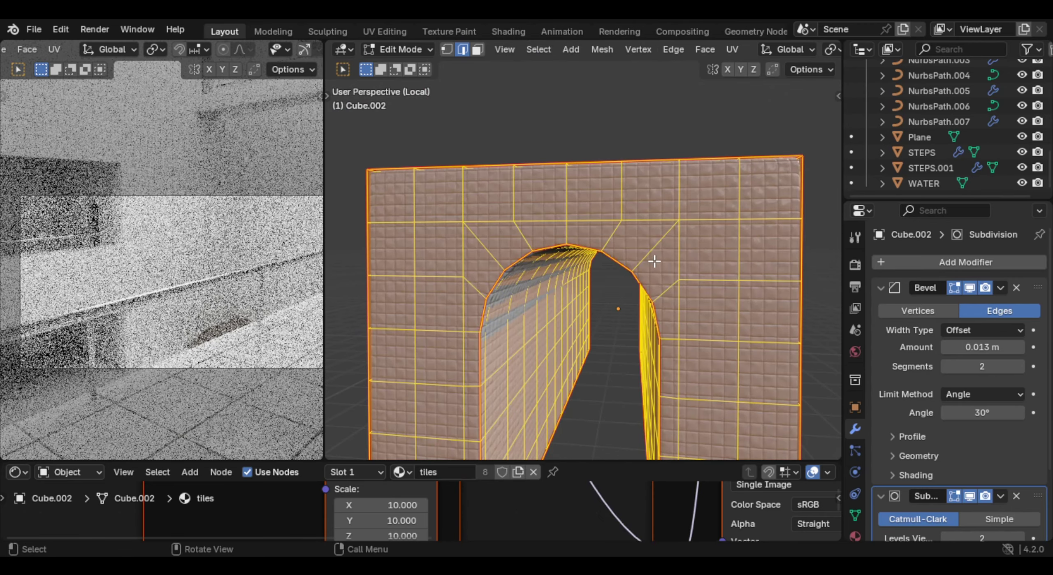
Step: Switch to the UV Editing workspace and show the arched block alone in material preview
left_click(383, 31)
scroll(381, 50, "down", 4)
scroll(359, 160, "down", 7)
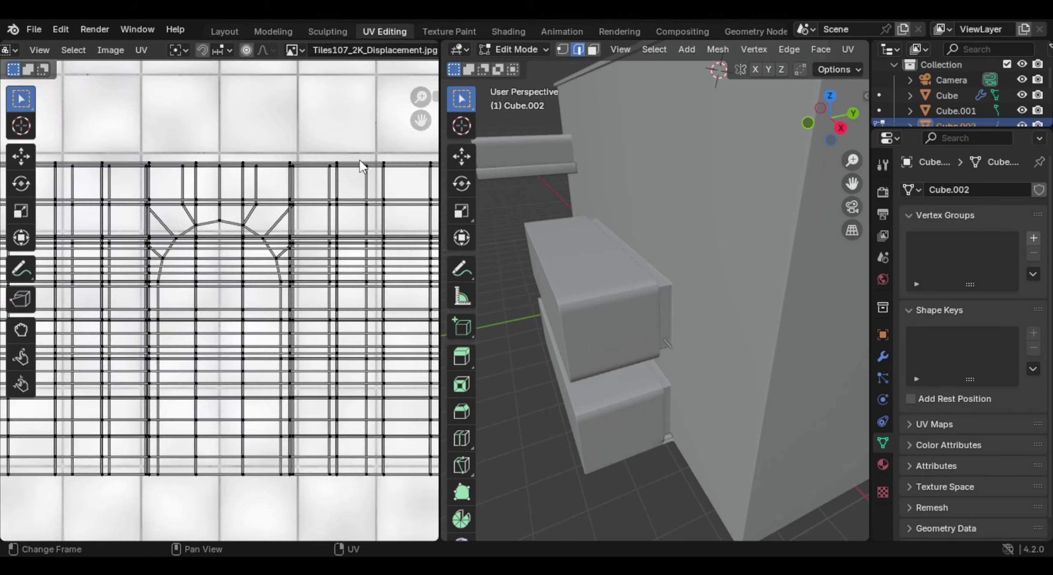
key("KP_Divide")
middle_click_drag(668, 191, 733, 229)
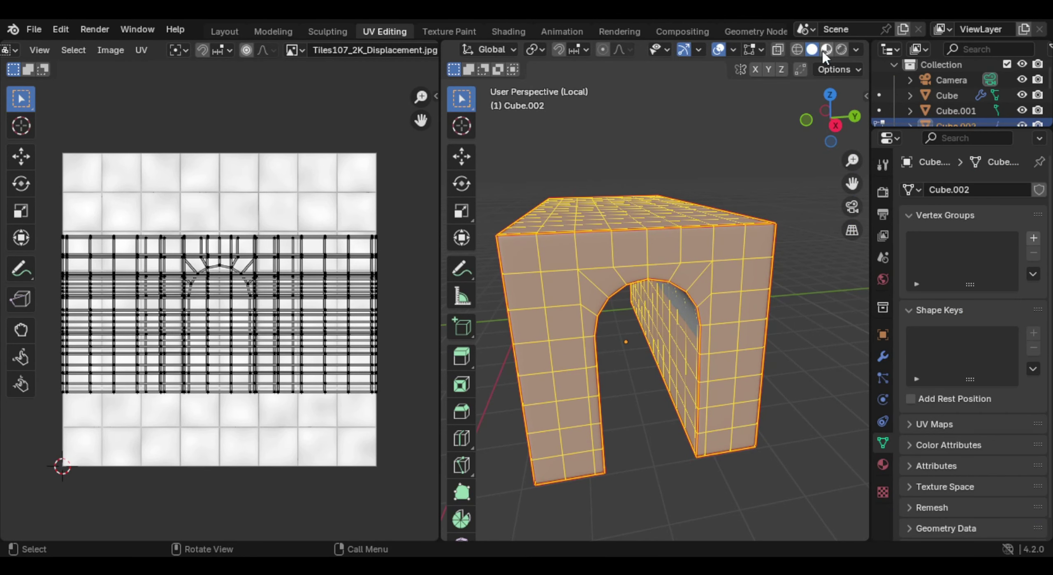
left_click(824, 51)
middle_click_drag(738, 269, 722, 239)
scroll(721, 240, "up", 5)
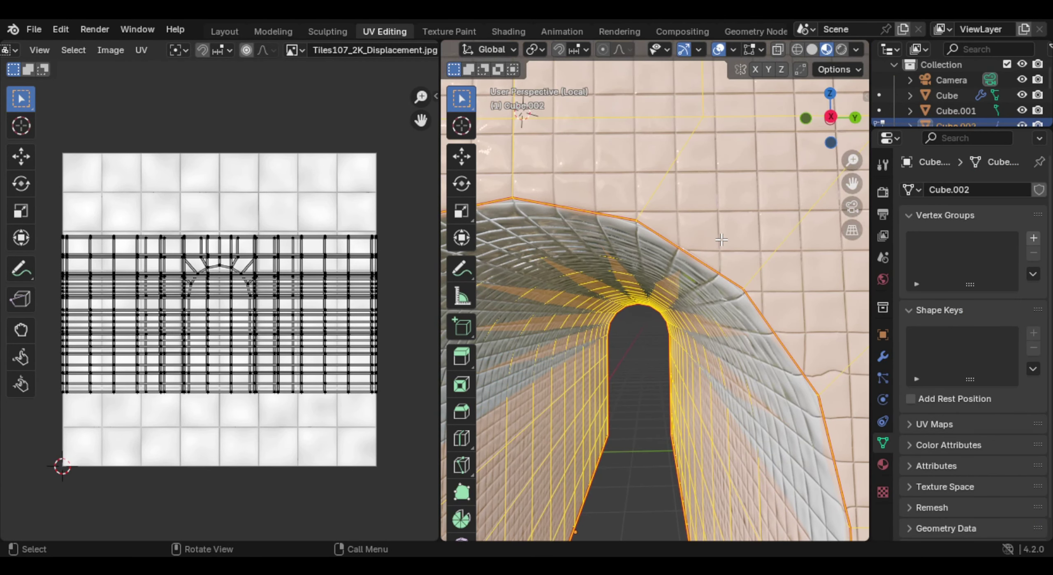
Step: Unwrap the whole arched block along its marked seams and return to Object Mode
key("u")
left_click(617, 149)
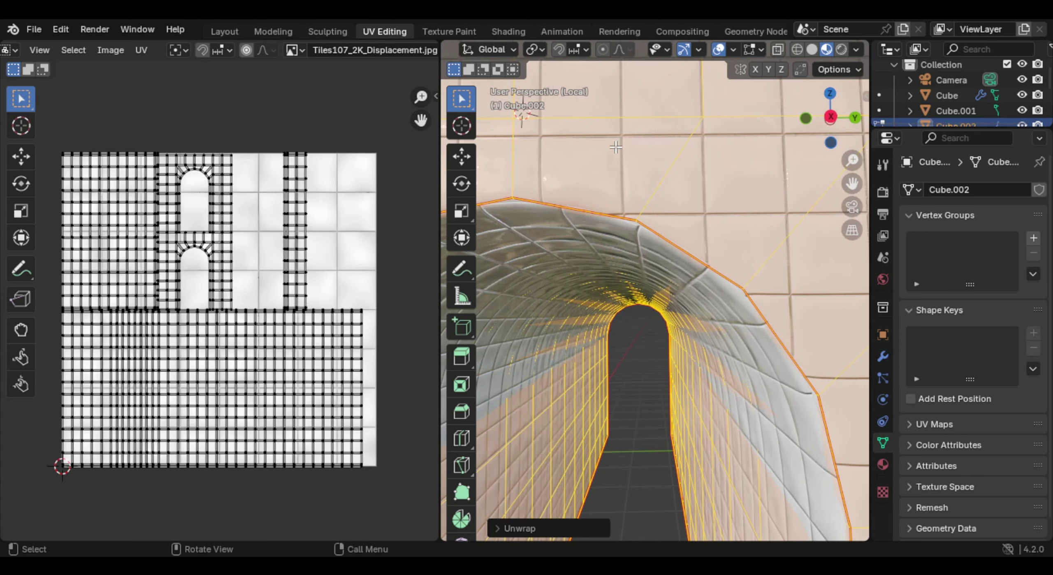
scroll(290, 289, "up", 4)
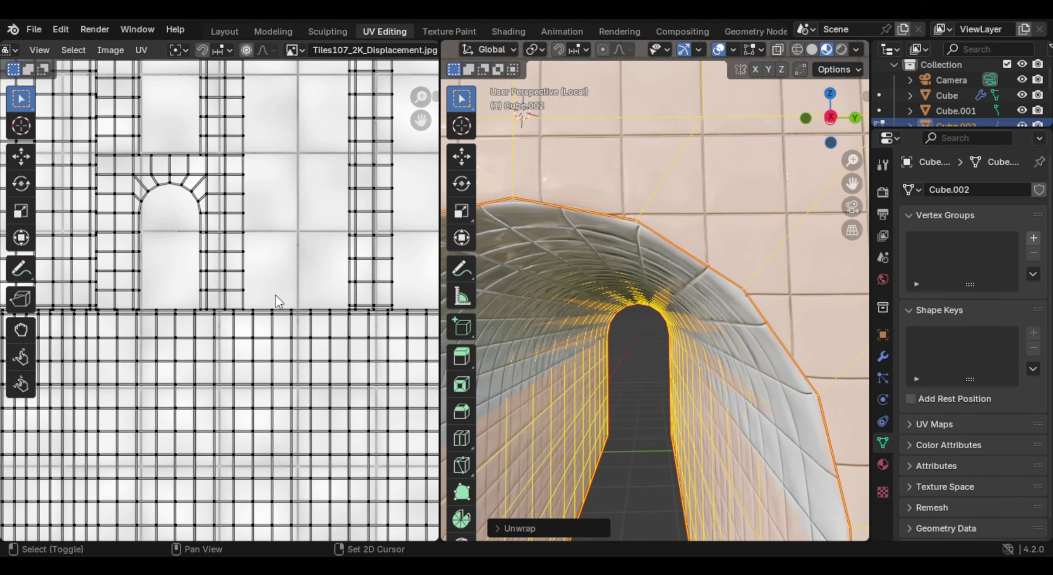
scroll(330, 324, "down", 3)
middle_click_drag(695, 229, 707, 161)
key("Tab")
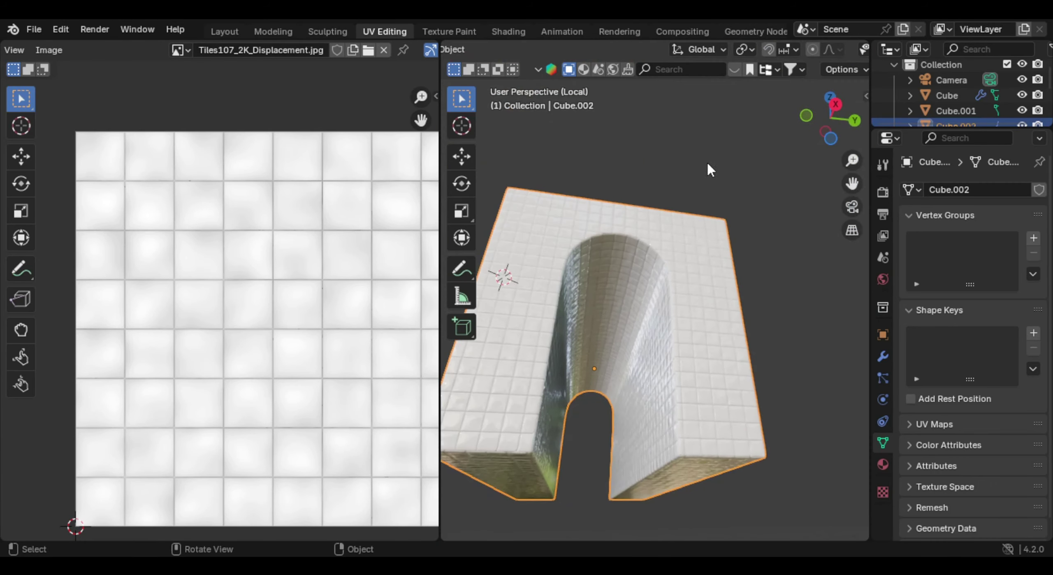
Step: Return to the full scene and isolate the other arched tunnel block (Cube.003) in local view
key("KP_Divide")
middle_click_drag(706, 206, 712, 288)
scroll(676, 350, "up", 6)
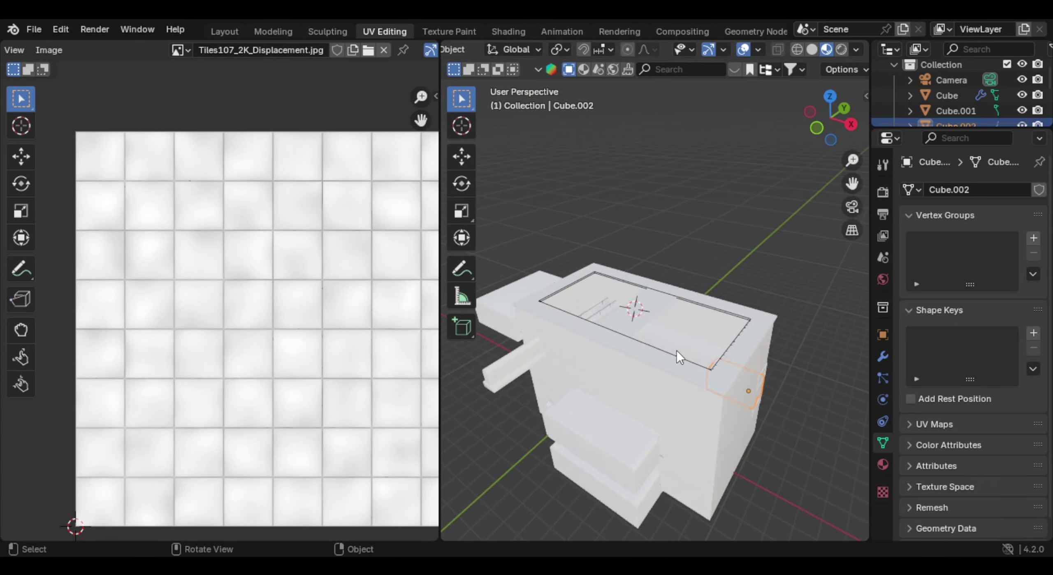
middle_click_drag(646, 329, 730, 290)
key("KP_Divide")
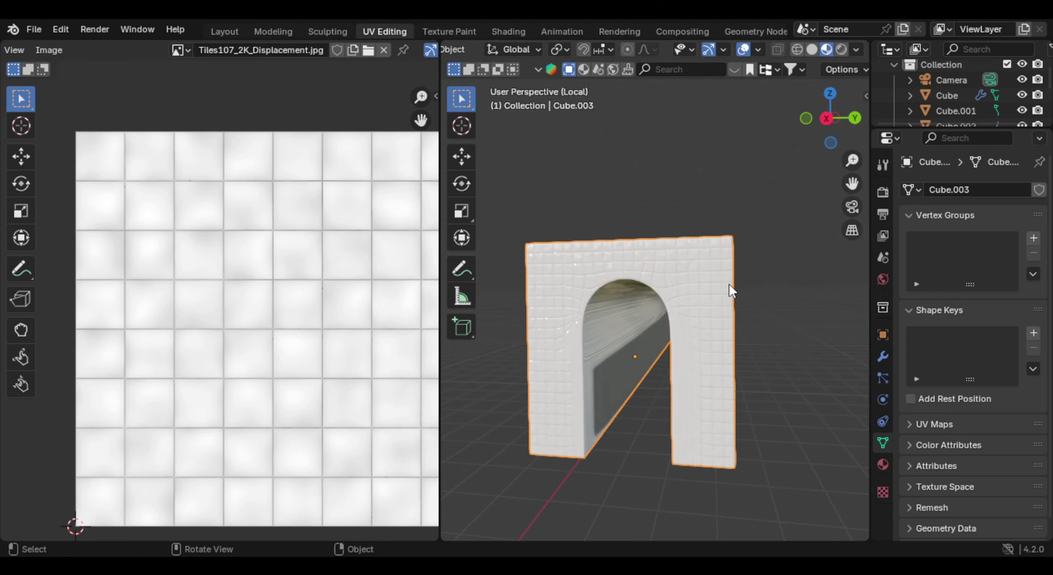
Step: Select the sharp edges of the isolated Cube.003 arch and mark them as UV seams
key("Tab")
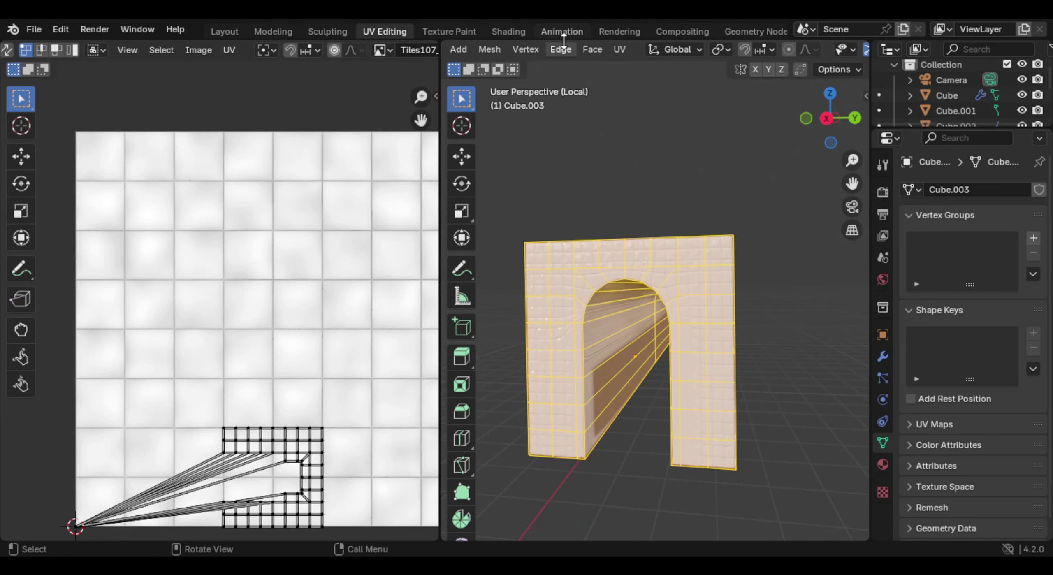
key("alt+a")
left_click(653, 49)
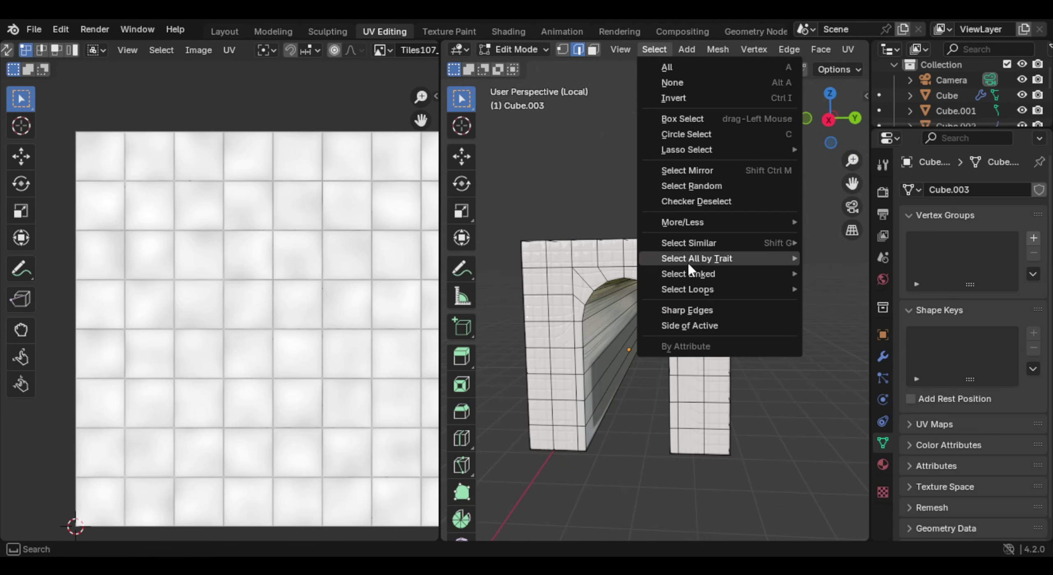
left_click(695, 310)
middle_click_drag(695, 310, 674, 219)
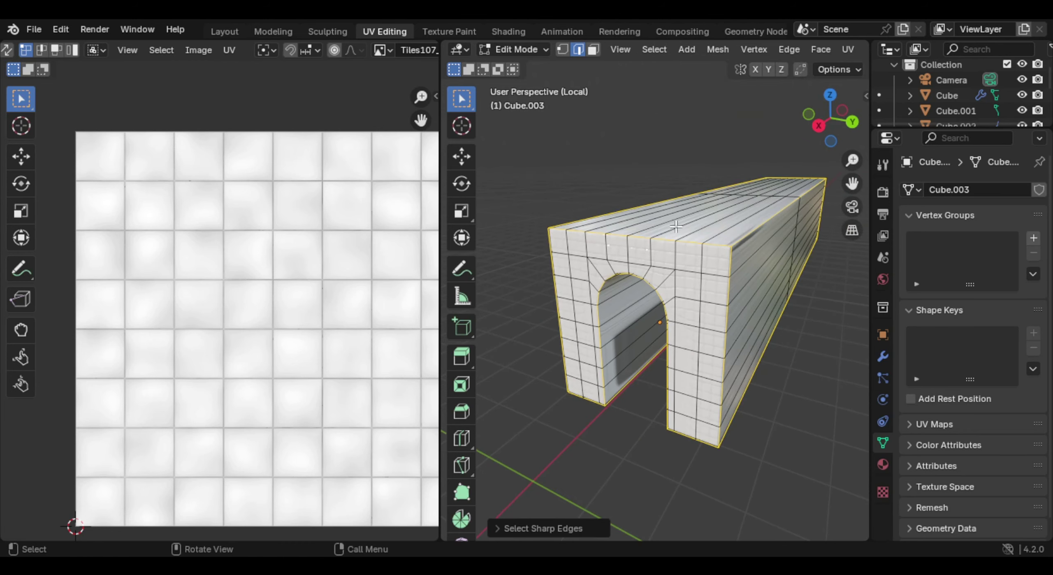
key("ctrl+e")
left_click(640, 364)
Step: Unwrap all faces of the Cube.003 arch along its seams and return to Object Mode
middle_click_drag(636, 364, 731, 254)
key("a")
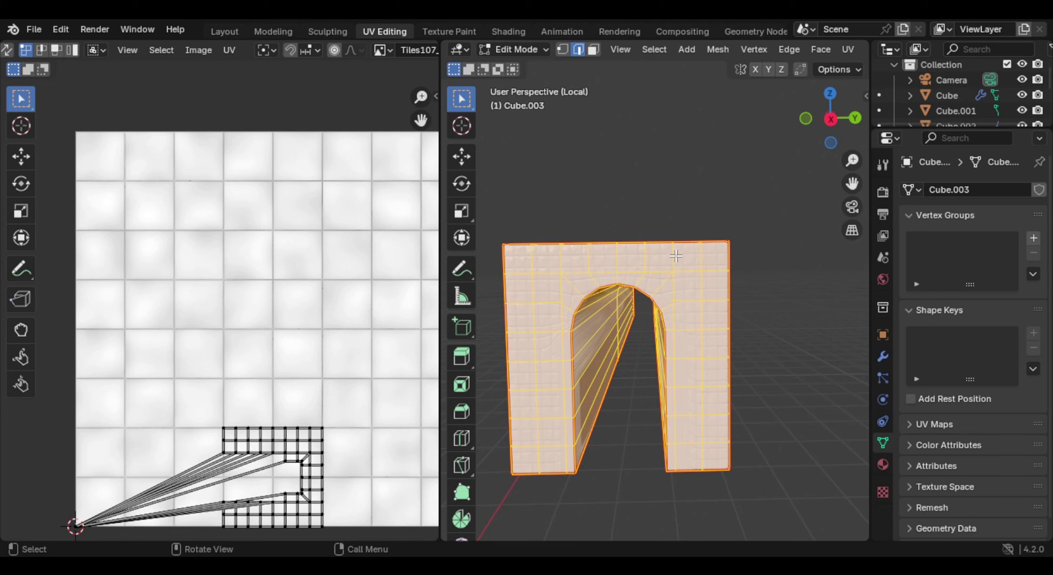
key("u")
left_click(628, 245)
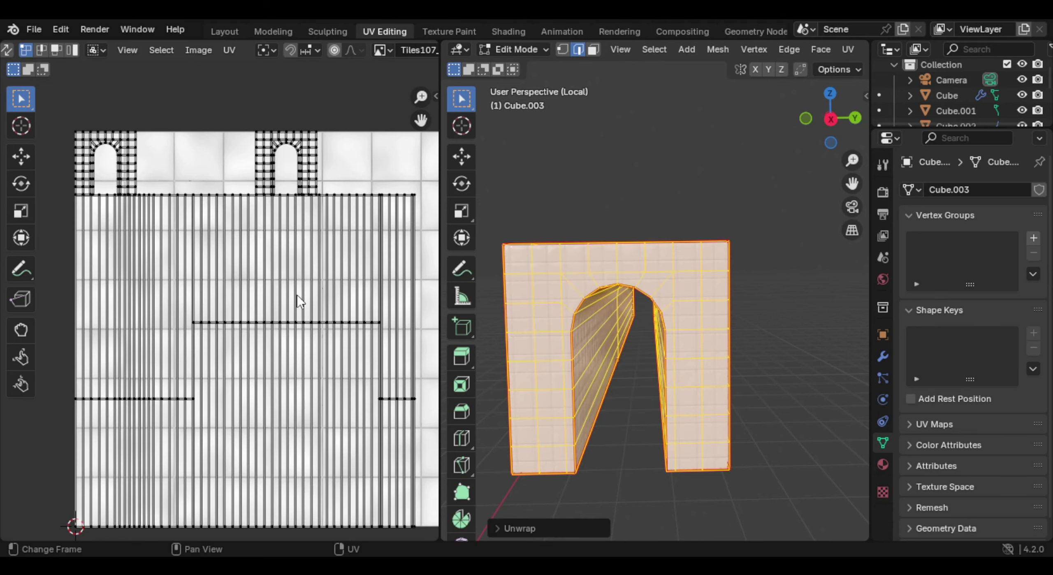
middle_click_drag(600, 235, 625, 237)
scroll(640, 235, "up", 6)
key("Tab")
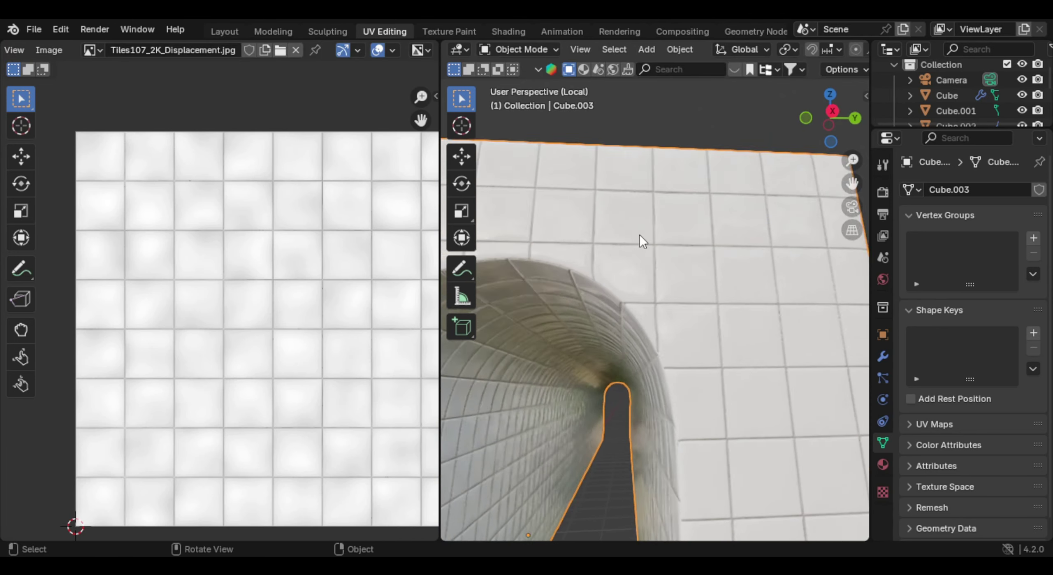
Step: Exit local view to bring back the full pool room scene
scroll(640, 235, "down", 8)
middle_click_drag(717, 238, 706, 325)
key("KP_Divide")
scroll(611, 366, "up", 2)
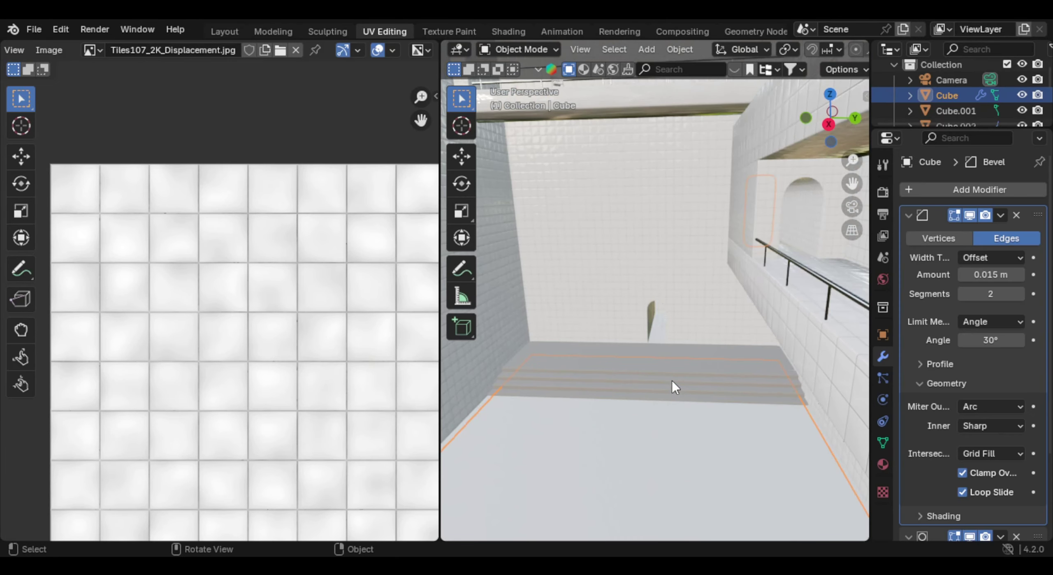
Step: Add 17 loop cuts along the depth of the small arched tunnel in Cube's end wall and return to Object Mode
scroll(676, 376, "up", 6)
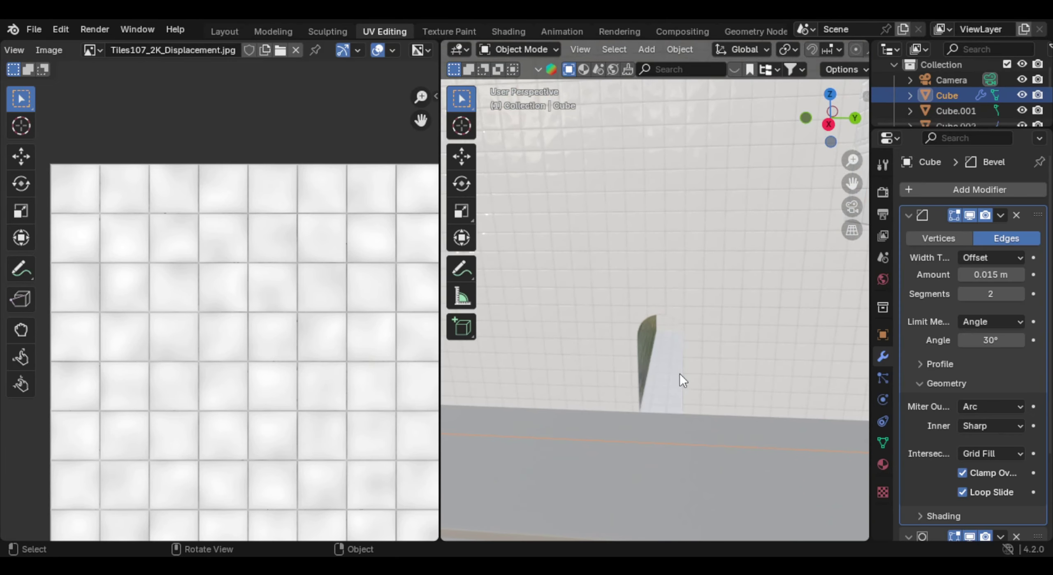
middle_click_drag(675, 348, 617, 305)
key("Tab")
key("ctrl+r")
scroll(619, 309, "up", 7)
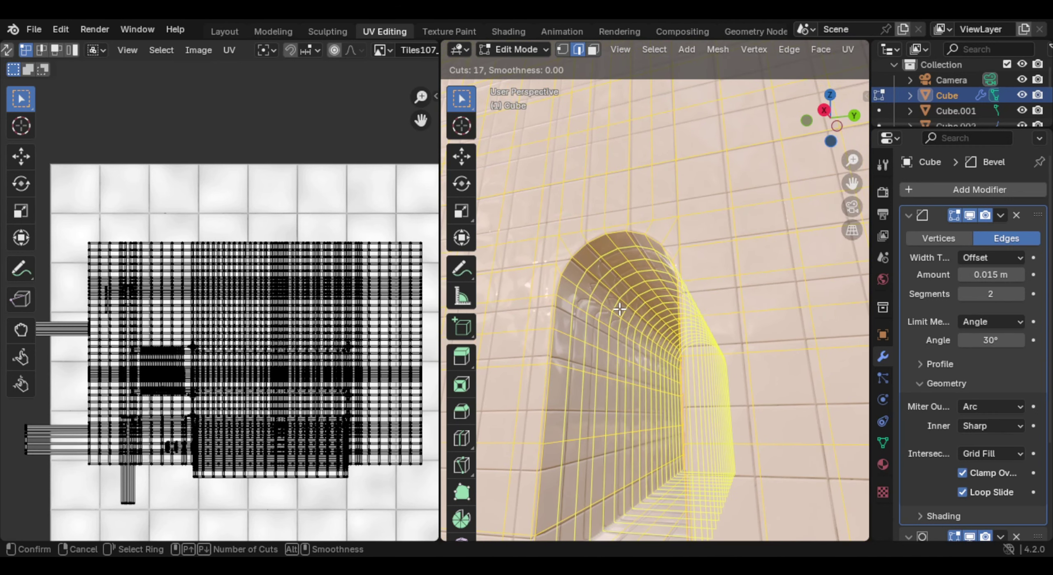
left_click(620, 313)
right_click(619, 313)
key("Tab")
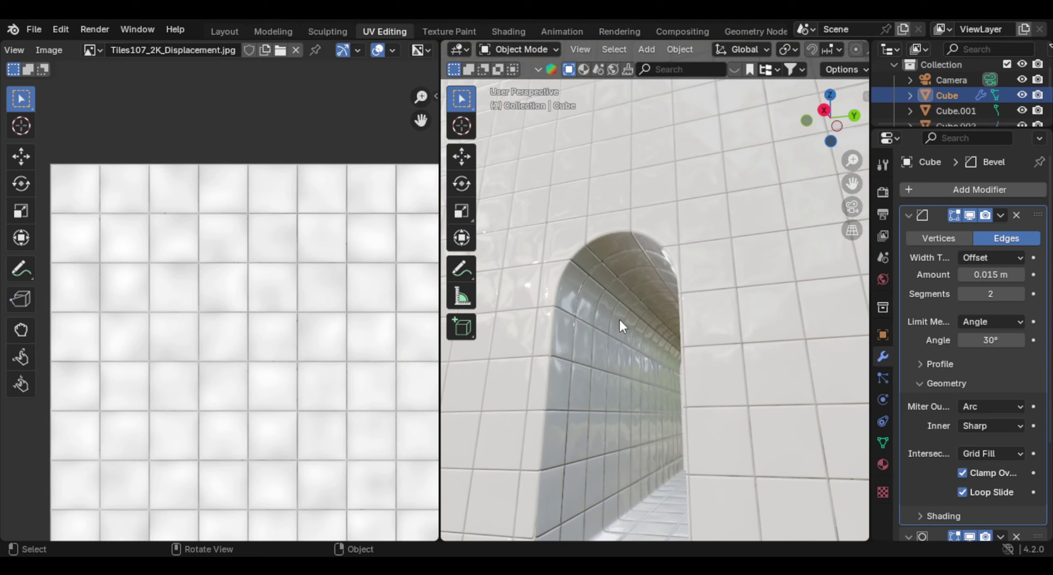
Step: Exit local view in the Layout workspace and enlarge the shader editor area
middle_click_drag(619, 320, 645, 427)
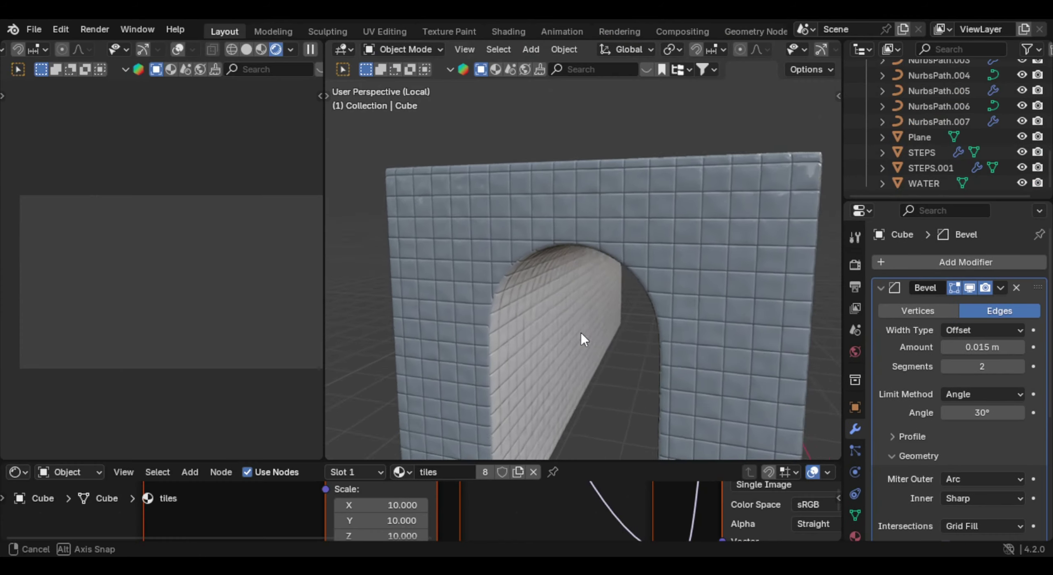
middle_click_drag(581, 333, 699, 457)
key("KP_Divide")
scroll(656, 286, "up", 2)
left_click_drag(697, 460, 678, 260)
Step: Set the Displacement node's scale to 0.001 in the tiles material and save the file
middle_click_drag(672, 431, 329, 269)
scroll(345, 288, "down", 3)
middle_click_drag(771, 523, 539, 391)
scroll(639, 442, "up", 3)
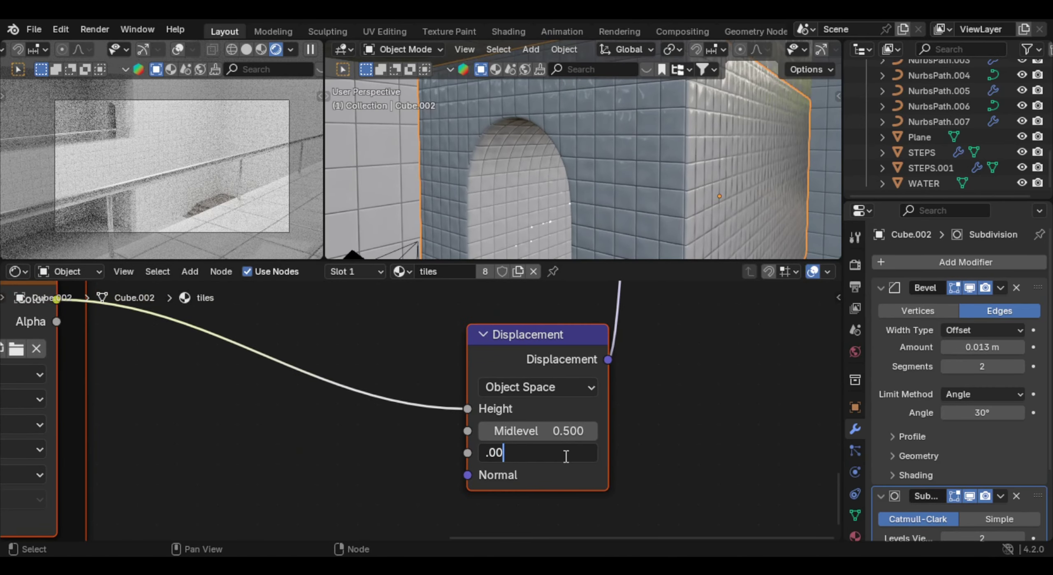
key("Return")
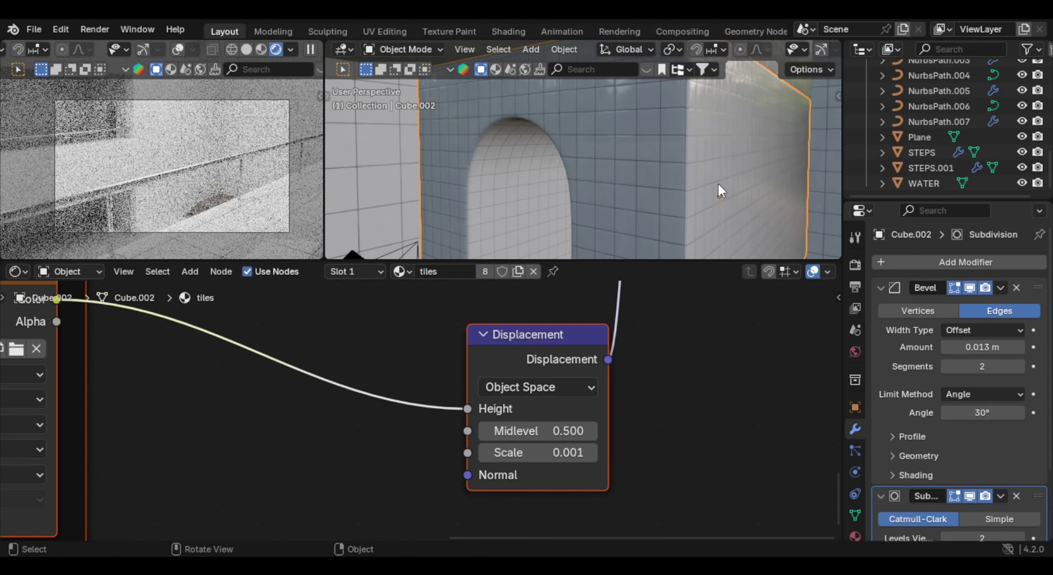
middle_click_drag(718, 183, 567, 194)
key("ctrl+s")
Step: Give the Cube.003 arch its own copy of the tiles material and set its Mapping scale to 6 on X, Y and Z
scroll(388, 376, "down", 6)
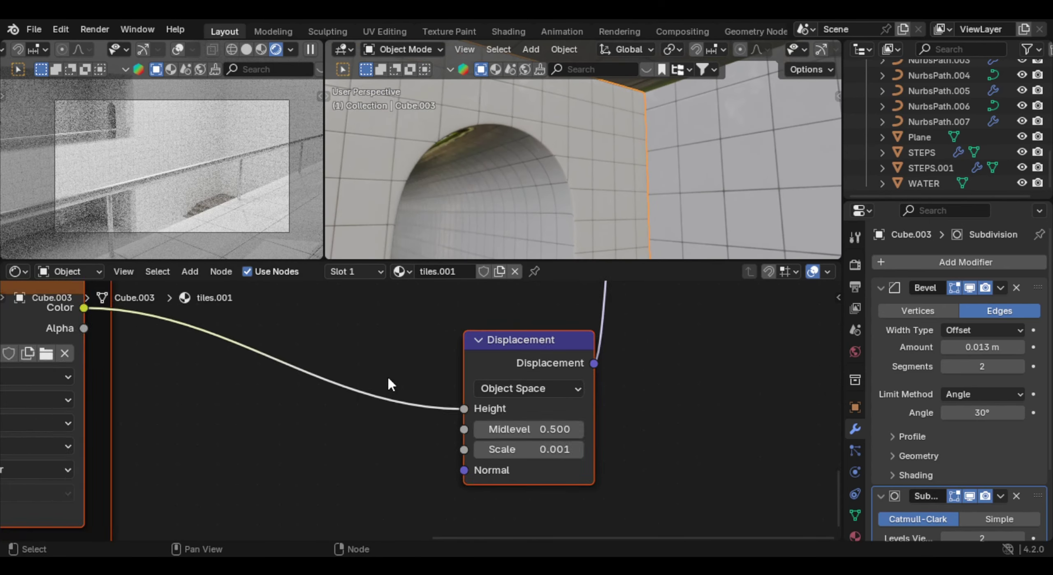
middle_click_drag(388, 376, 522, 423)
middle_click_drag(530, 205, 524, 255)
scroll(432, 337, "down", 3)
middle_click_drag(370, 323, 473, 391)
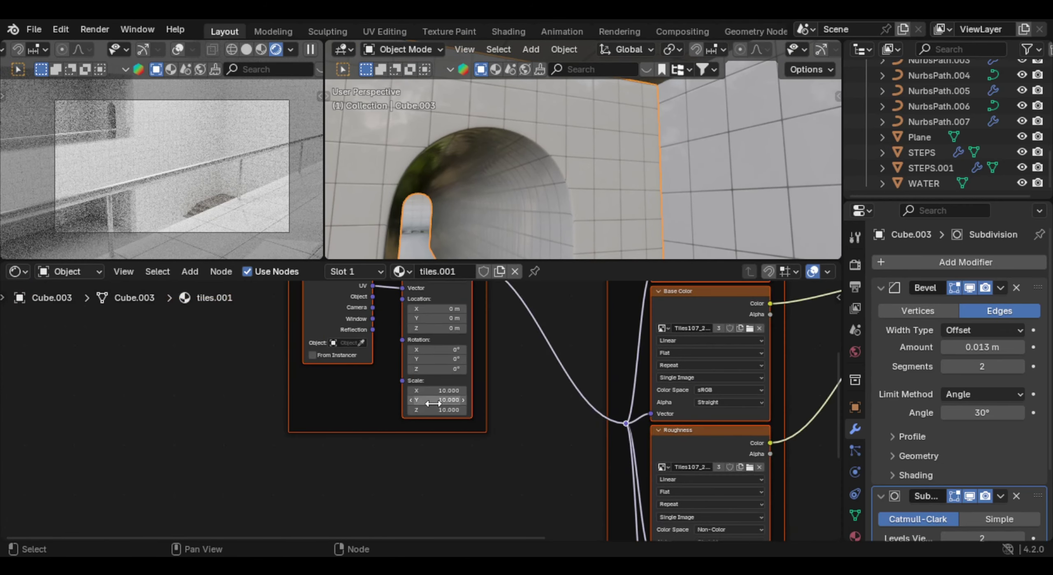
scroll(432, 398, "up", 3)
left_click(431, 398)
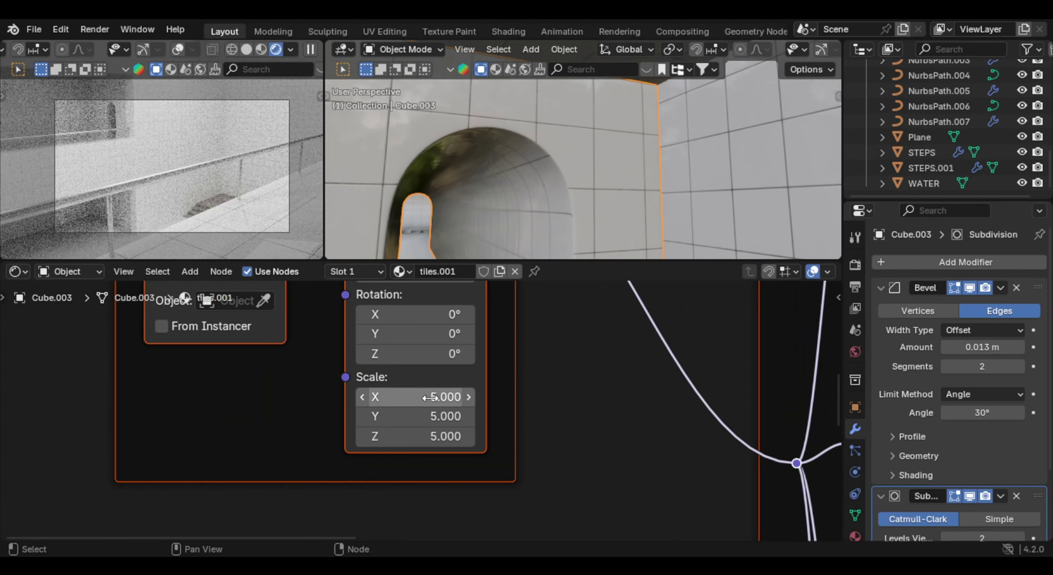
key("Return")
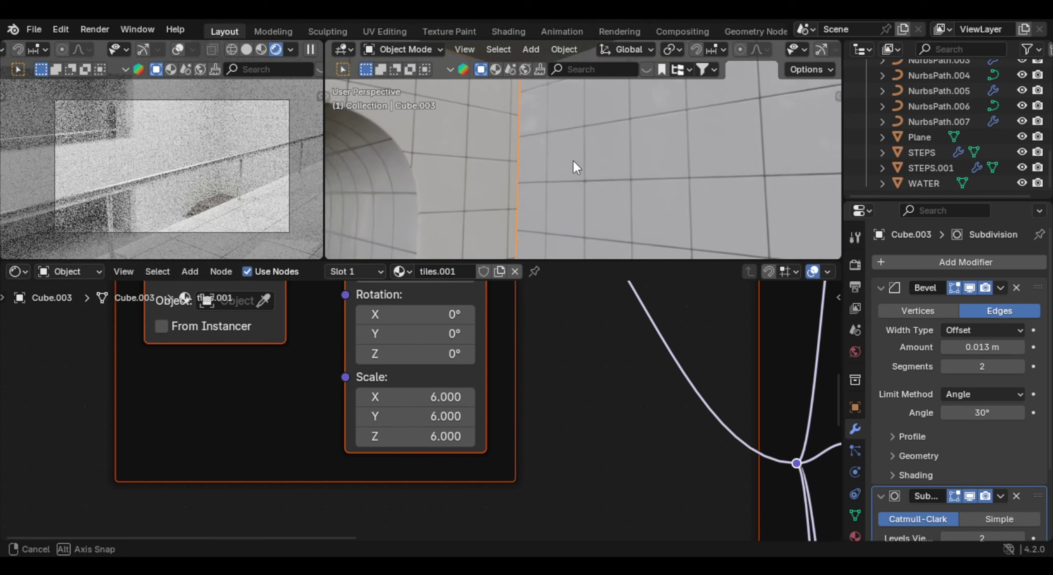
Step: In the UV Editing workspace, select all linked faces of Cube.003's arched front wall and their UV island
left_click(548, 176)
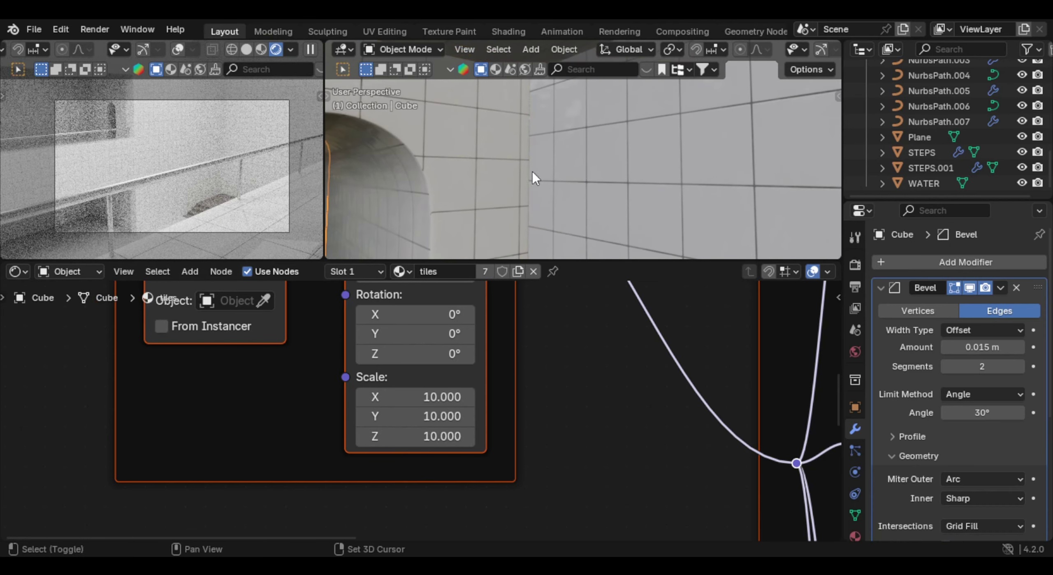
scroll(533, 171, "up", 4)
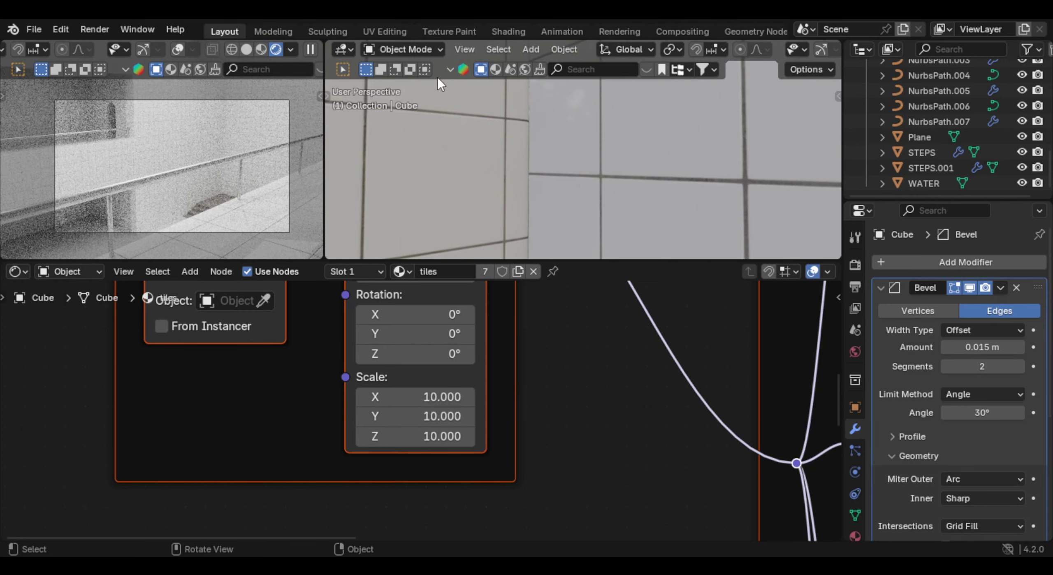
left_click(391, 31)
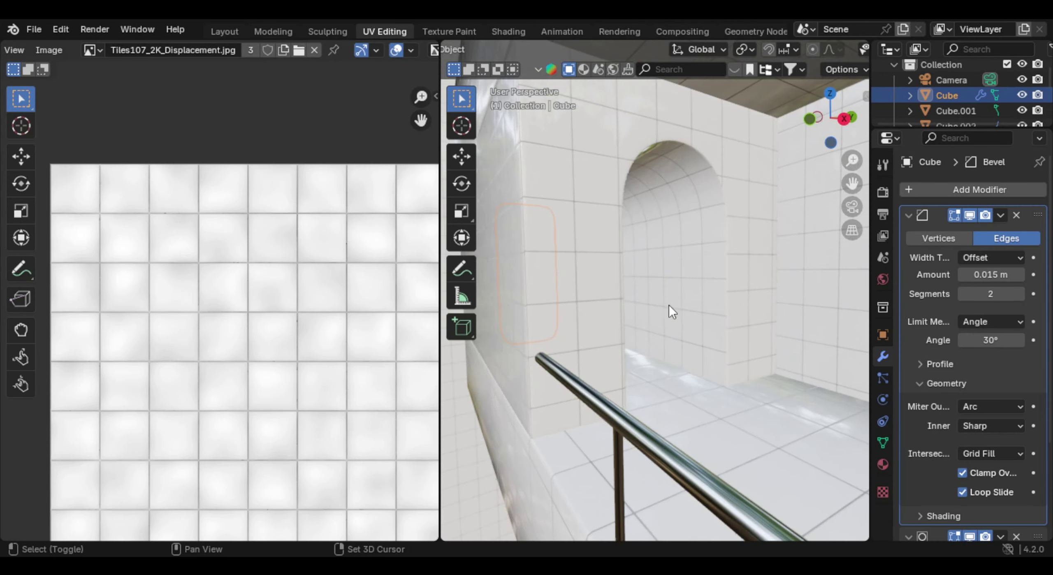
scroll(668, 305, "up", 3)
middle_click_drag(741, 338, 662, 332, "shift")
left_click(663, 332)
left_click(855, 49)
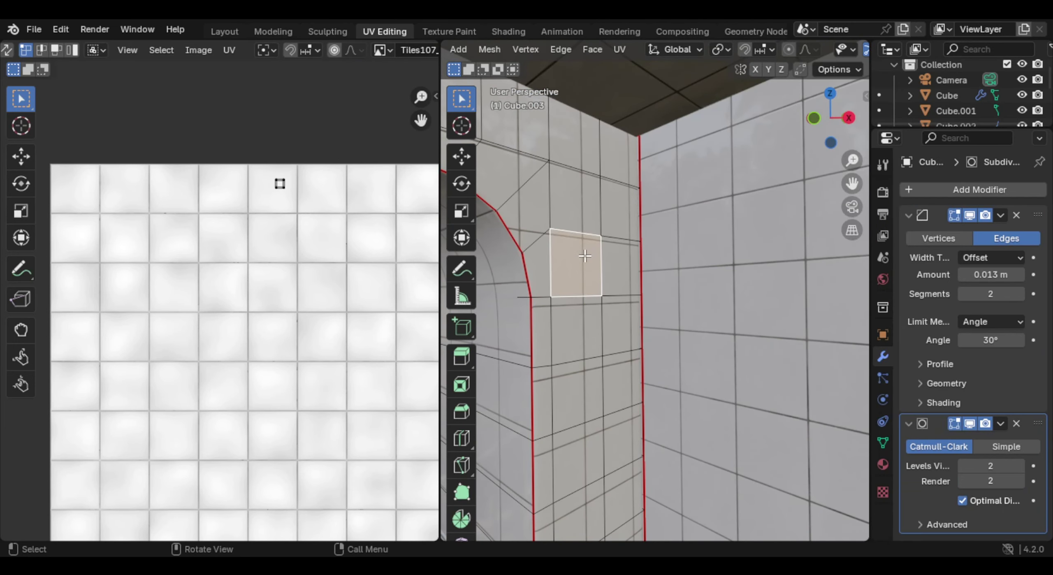
key("ctrl+l")
middle_click_drag(584, 255, 629, 243)
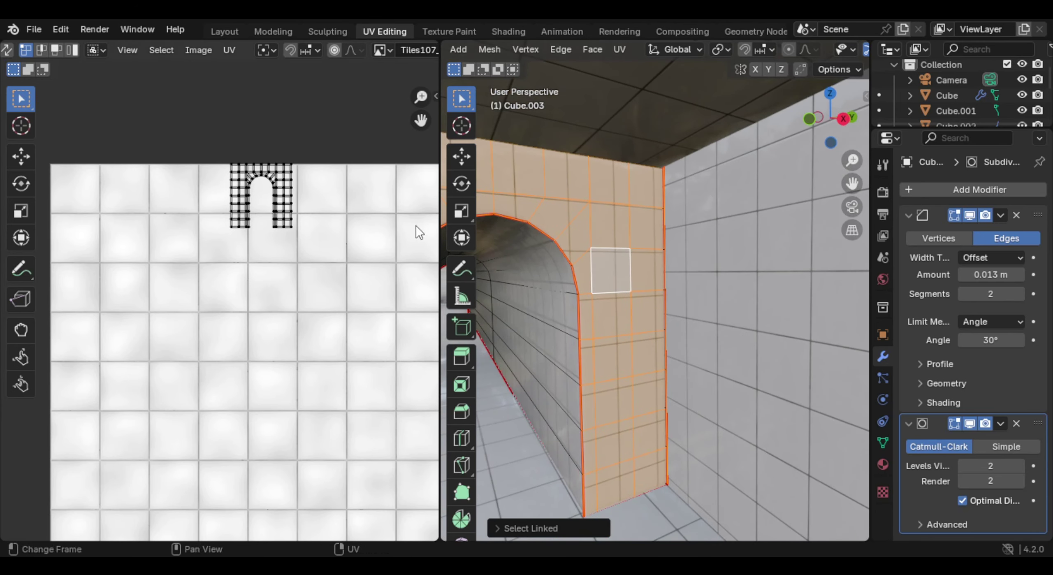
scroll(361, 173, "up", 4)
key("a")
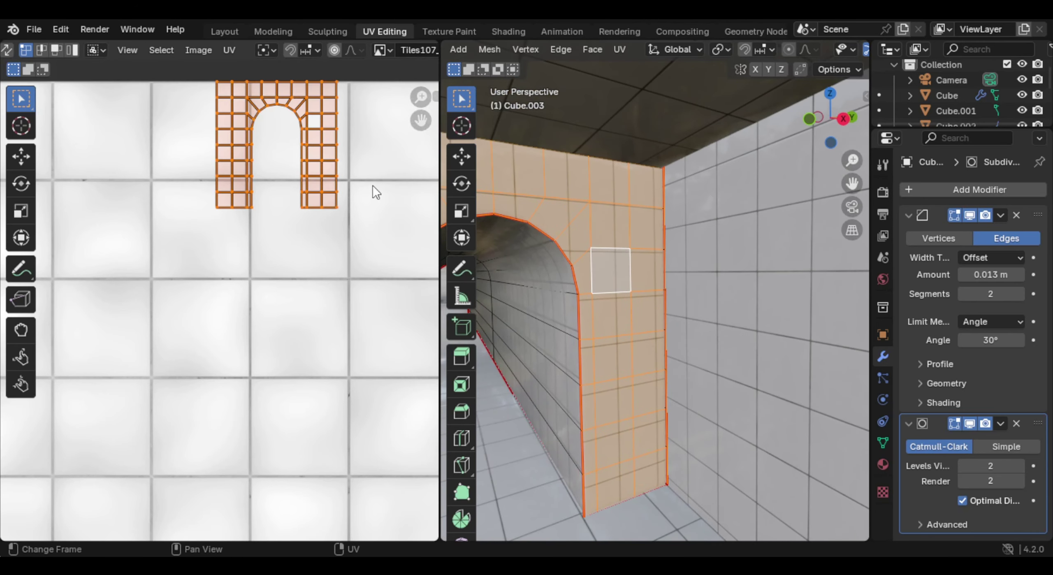
Step: Move and slightly scale the Cube.003 front island so its tile lines match the adjoining wall, and return to Object Mode
middle_click_drag(367, 166, 368, 219, "shift")
scroll(368, 219, "up", 1)
scroll(751, 261, "up", 2)
scroll(745, 275, "up", 2)
middle_click_drag(750, 261, 752, 340, "shift")
scroll(752, 340, "up", 3)
key("g")
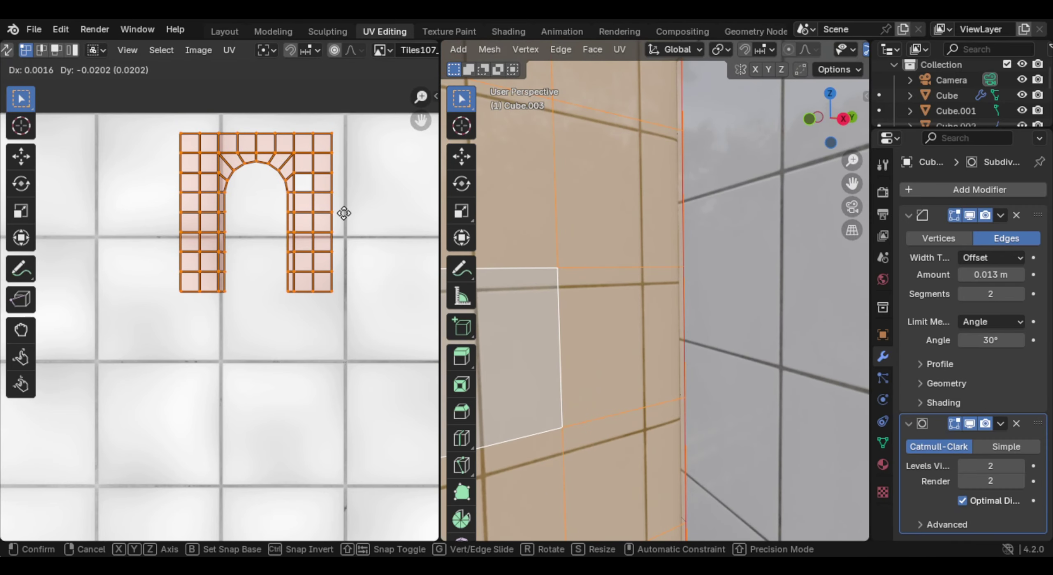
left_click(347, 127)
key("s")
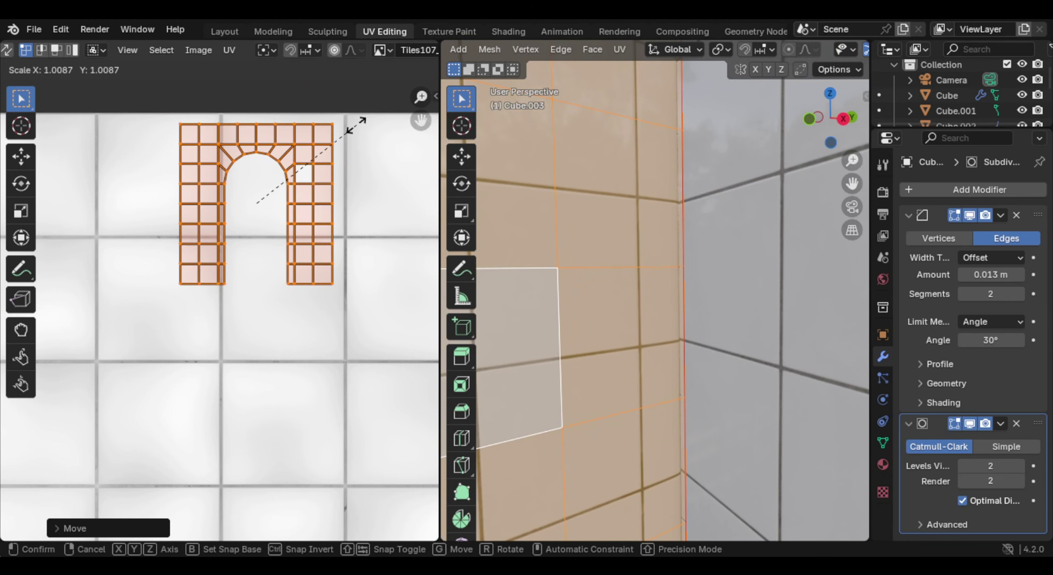
scroll(654, 165, "down", 6)
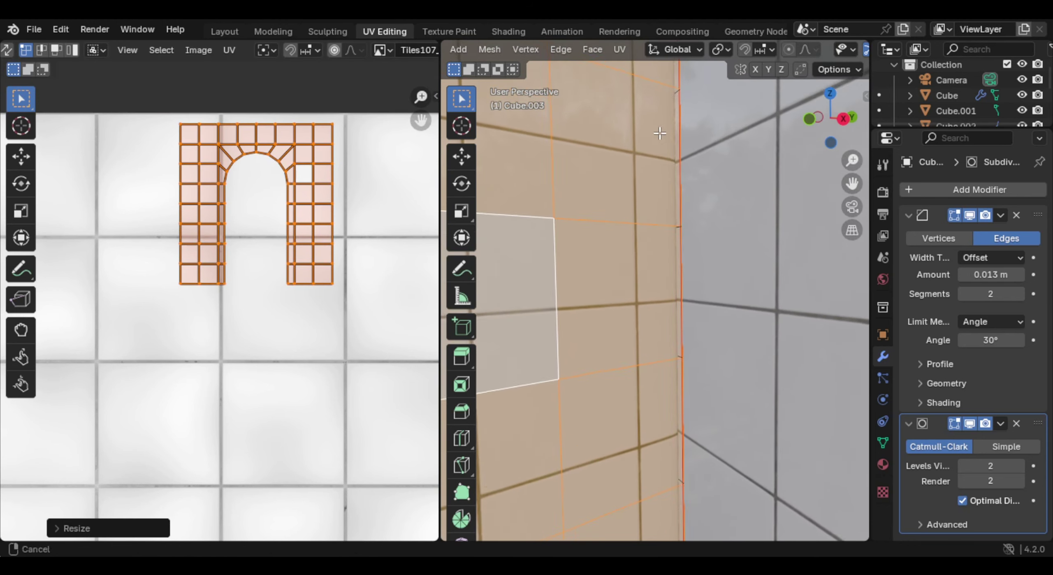
key("Tab")
Step: Assign the tiles.001 material to the Cube.002 arch in the Layout workspace
middle_click_drag(658, 250, 576, 243)
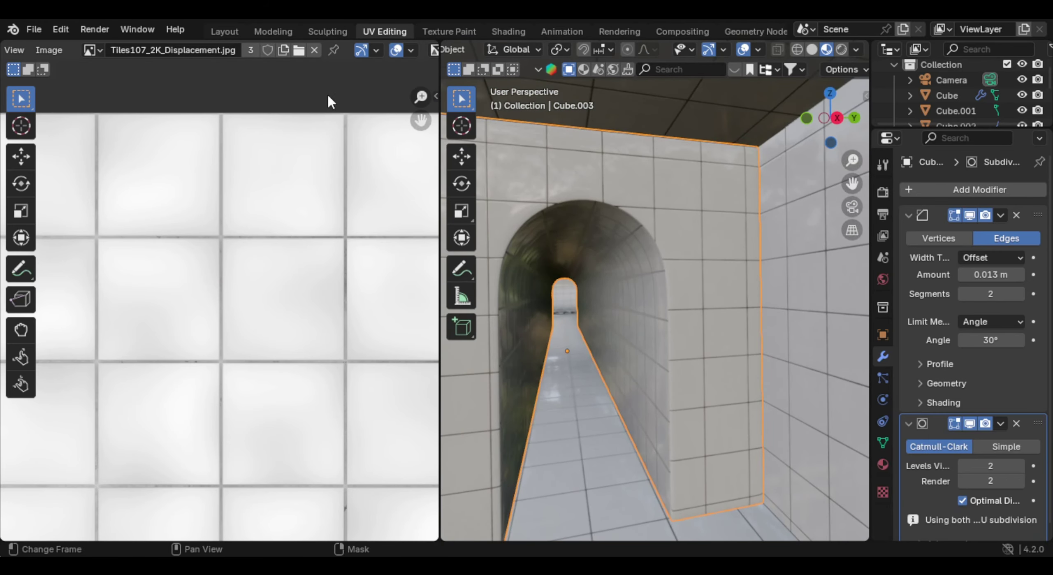
left_click(224, 32)
scroll(636, 164, "down", 4)
mouse_move(635, 162)
middle_mouse_down()
mouse_move(553, 153)
mouse_move(589, 182)
mouse_move(779, 179)
mouse_move(625, 179)
middle_mouse_up()
middle_click_drag(798, 177, 685, 166, "shift")
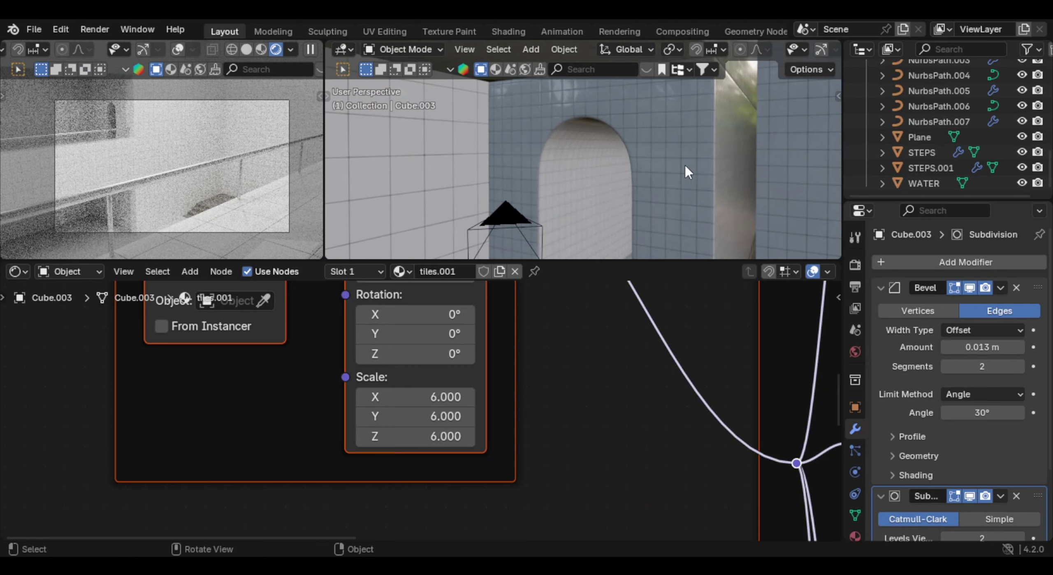
left_click(401, 272)
left_click(457, 354)
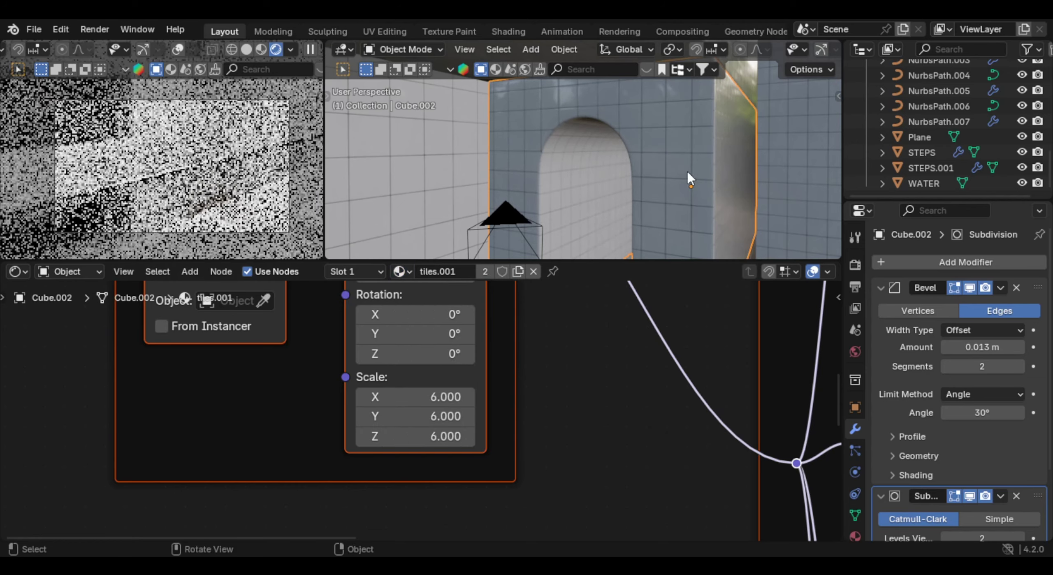
Step: In the UV Editing workspace, select all linked faces of Cube.002's arched front wall and their UV island
scroll(656, 161, "up", 5)
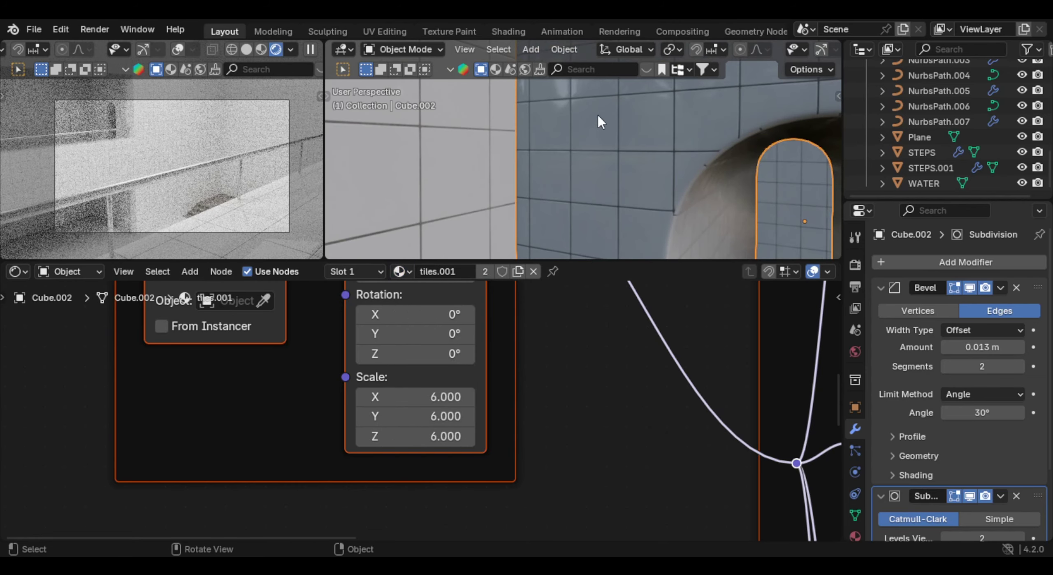
left_click(384, 31)
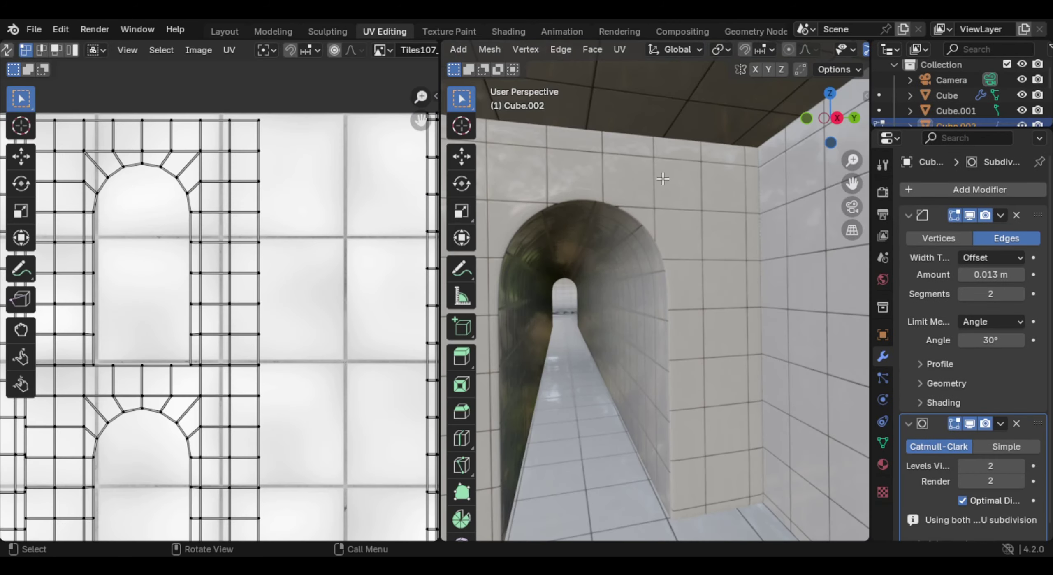
left_click(730, 272)
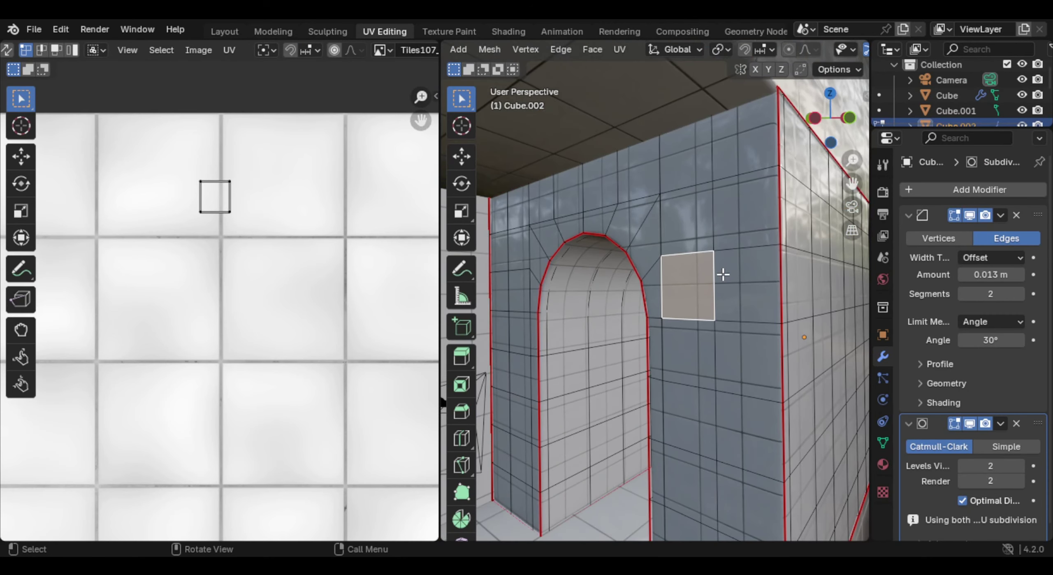
key("ctrl+l")
middle_click_drag(717, 275, 670, 258)
scroll(669, 259, "up", 5)
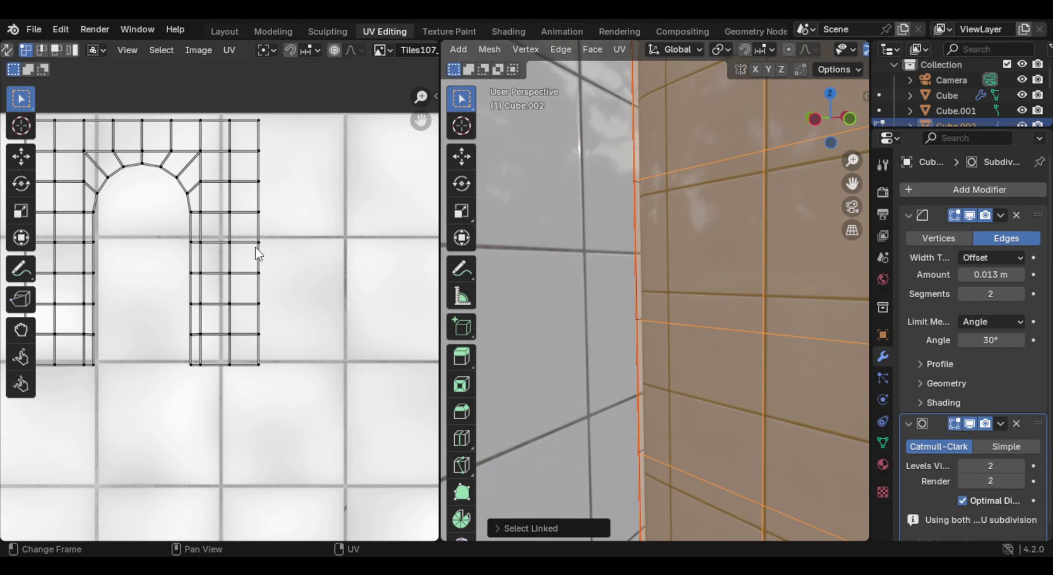
key("a")
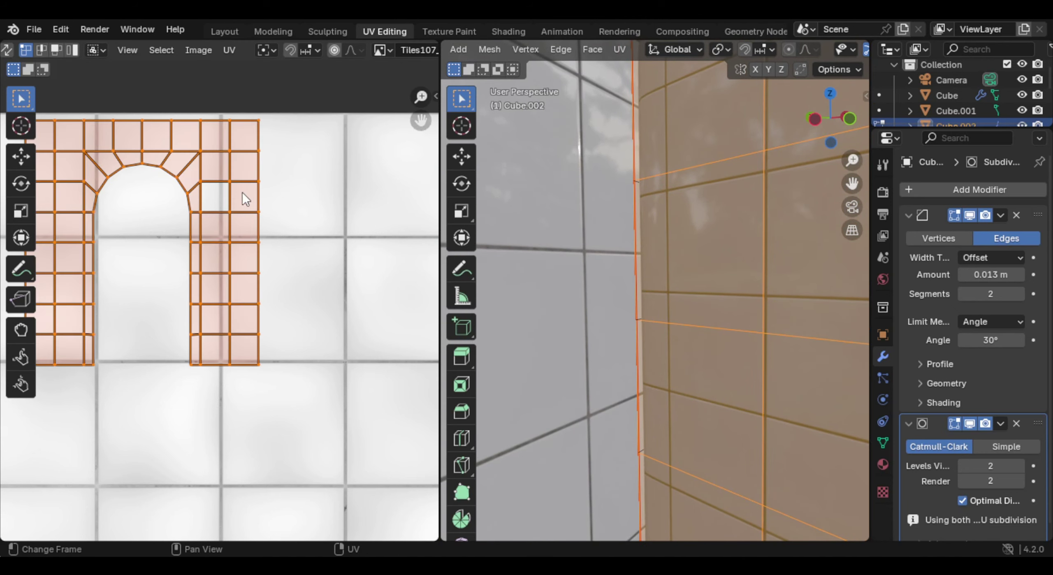
Step: Move and scale down the Cube.002 front island to match the adjoining wall's tile lines, and return to Object Mode
scroll(245, 190, "down", 1)
key("g")
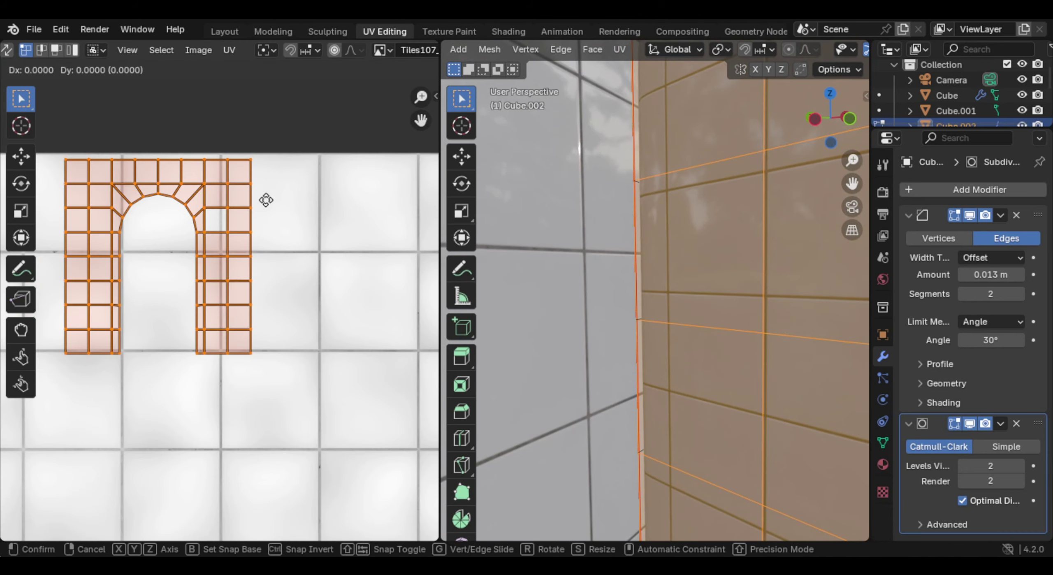
left_click(284, 257)
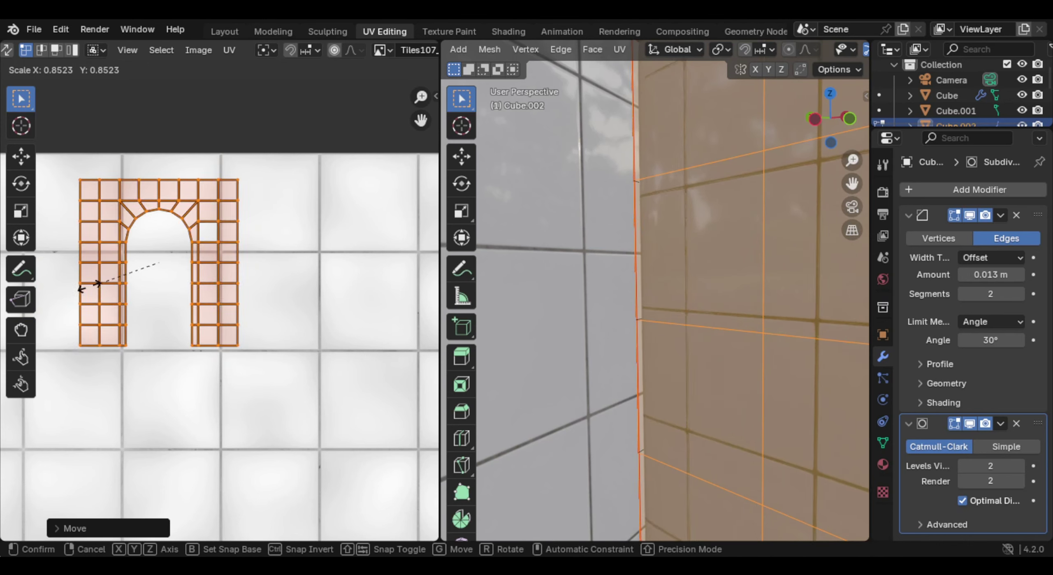
key("Tab")
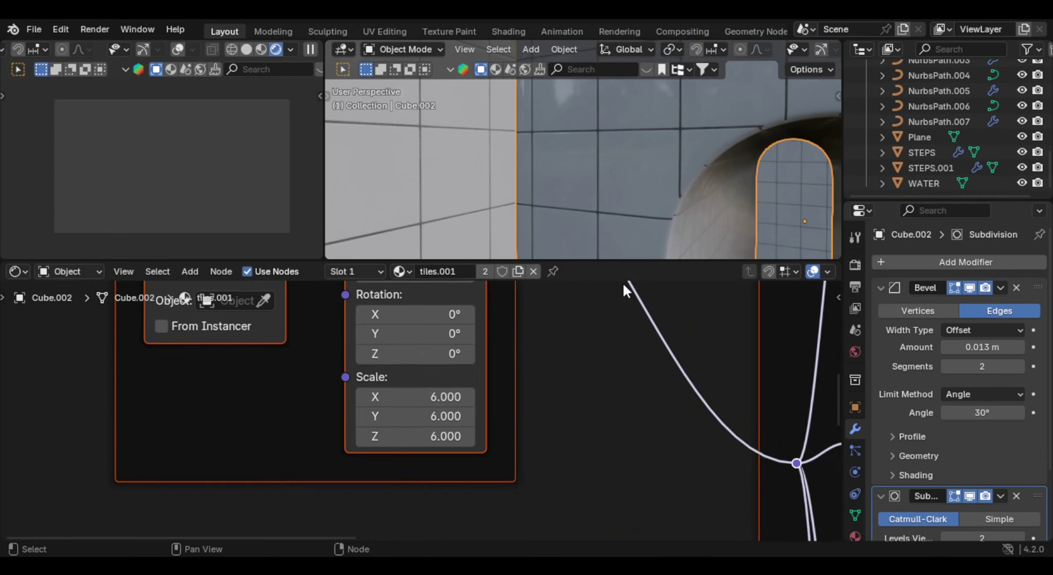
Step: Examine the tiling of the Cube.002 arch against the surrounding room walls in the Layout workspace
middle_click_drag(621, 284, 584, 291)
scroll(580, 289, "down", 3)
scroll(628, 185, "down", 5)
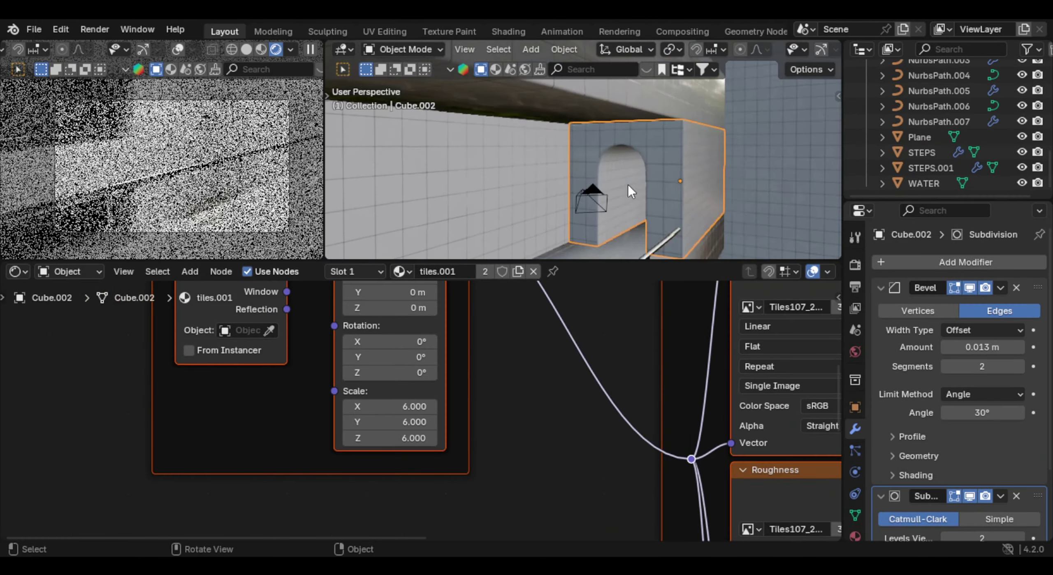
mouse_move(628, 186)
middle_mouse_down()
mouse_move(576, 188)
mouse_move(632, 195)
mouse_move(635, 168)
middle_mouse_up()
scroll(579, 190, "up", 3)
key("KP_0")
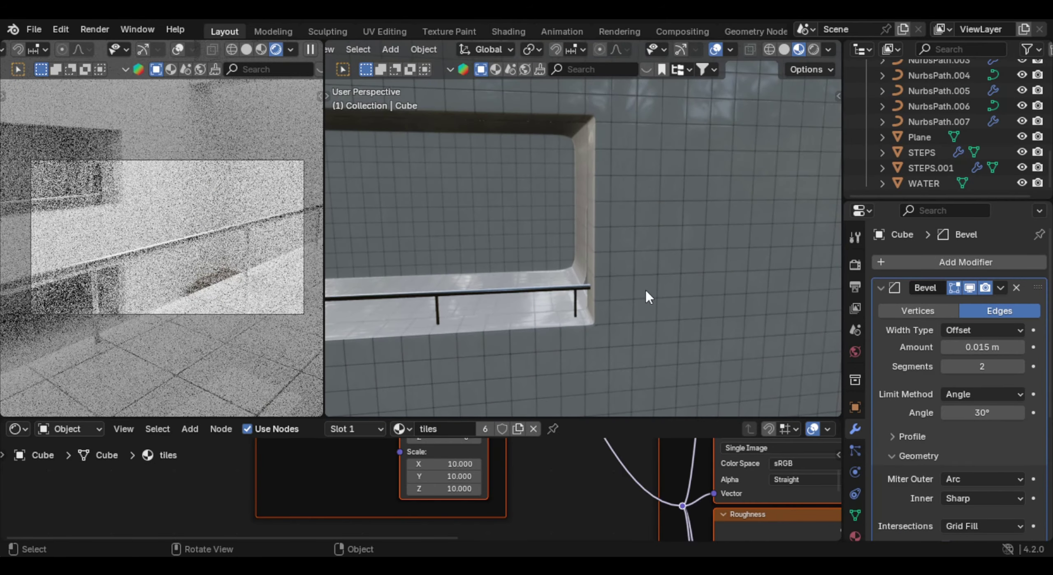
Step: Add three loop cuts to the seamed frame around Cube's wall opening with the railing, and return to Object Mode
key("Tab")
scroll(644, 289, "up", 4)
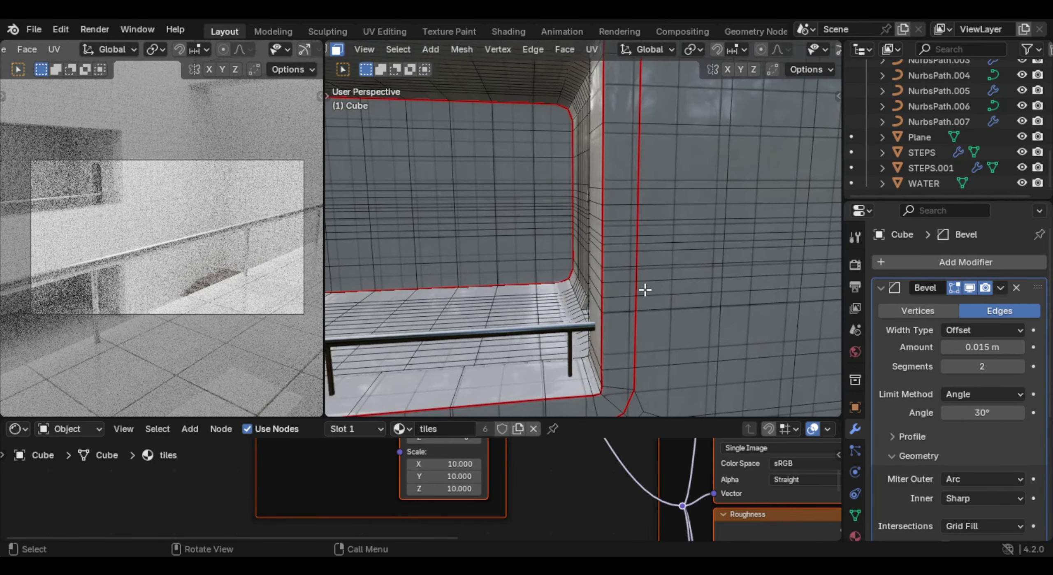
middle_click_drag(604, 258, 589, 247)
key("ctrl+r")
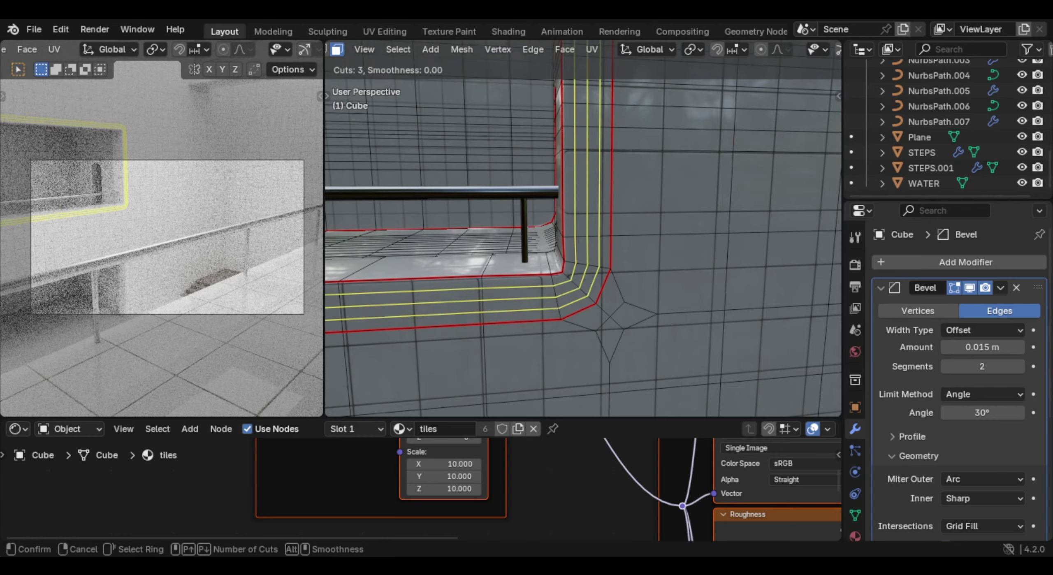
left_click(595, 306)
key("Tab")
Step: Add three loop cuts to the seamed frame around Cube's other wall opening and return to Object Mode
scroll(587, 294, "down", 4)
middle_click_drag(587, 293, 559, 149)
key("Tab")
scroll(450, 131, "up", 3)
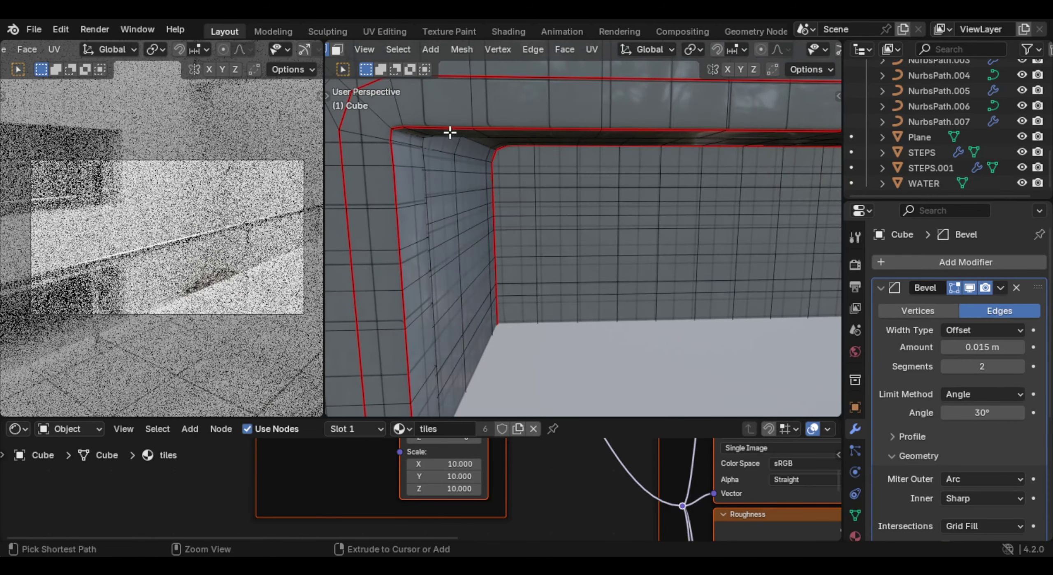
key("ctrl+r")
scroll(397, 111, "up", 1)
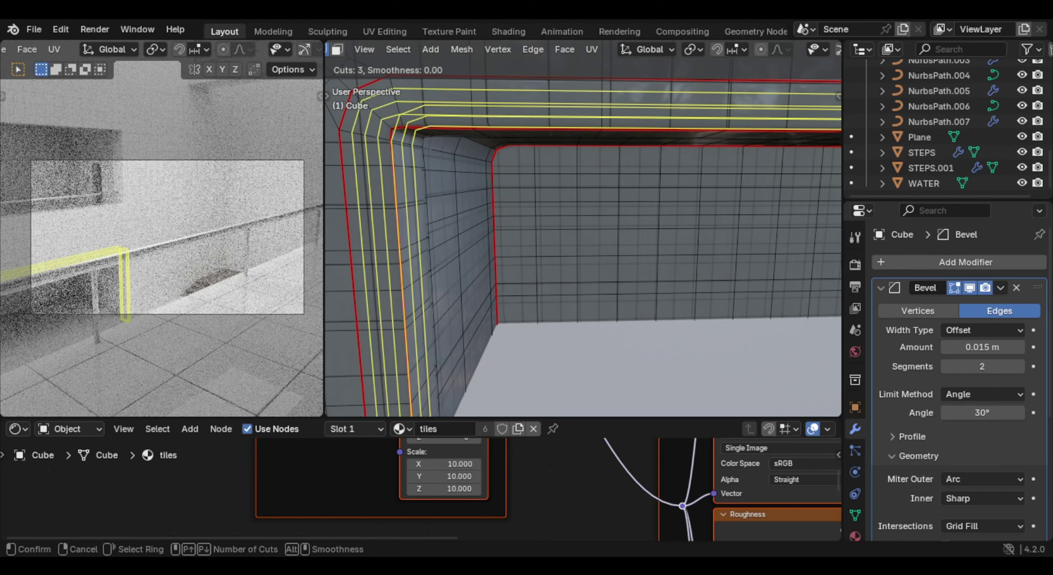
left_click(397, 111)
right_click(397, 111)
key("Tab")
Step: Remap the UVs of all STEPS faces with Unwrap followed by Cube Projection and return to Object Mode
middle_click_drag(424, 189, 642, 249)
scroll(678, 252, "up", 2)
middle_click_drag(713, 254, 666, 228)
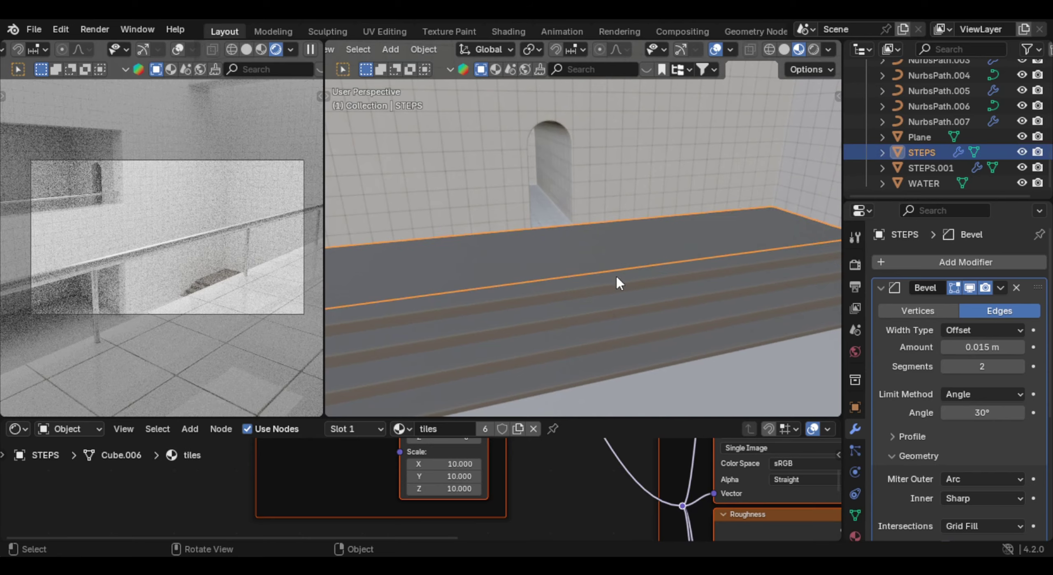
key("Tab")
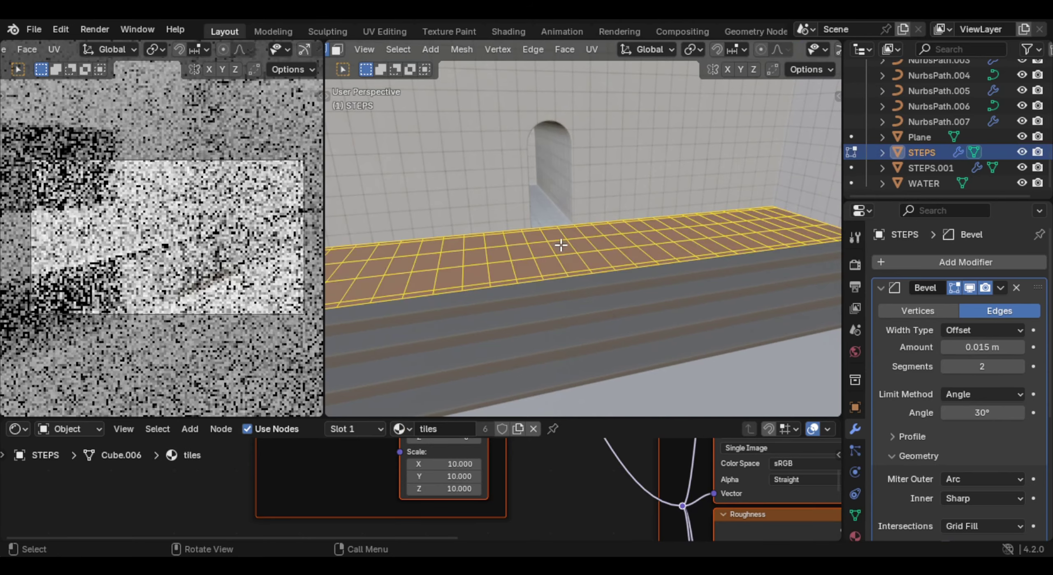
key("u")
left_click(526, 217)
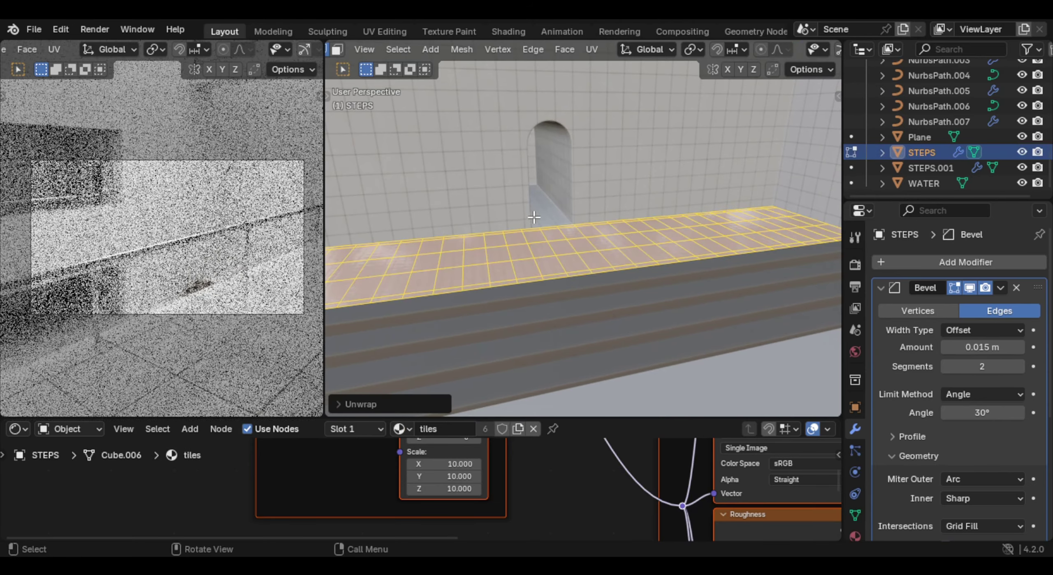
key("u")
left_click(452, 306)
middle_click_drag(595, 289, 625, 267)
key("Tab")
Step: Select all faces of STEPS.001, remap their UVs with Unwrap and Cube Projection, and return to Object Mode
left_click(625, 267)
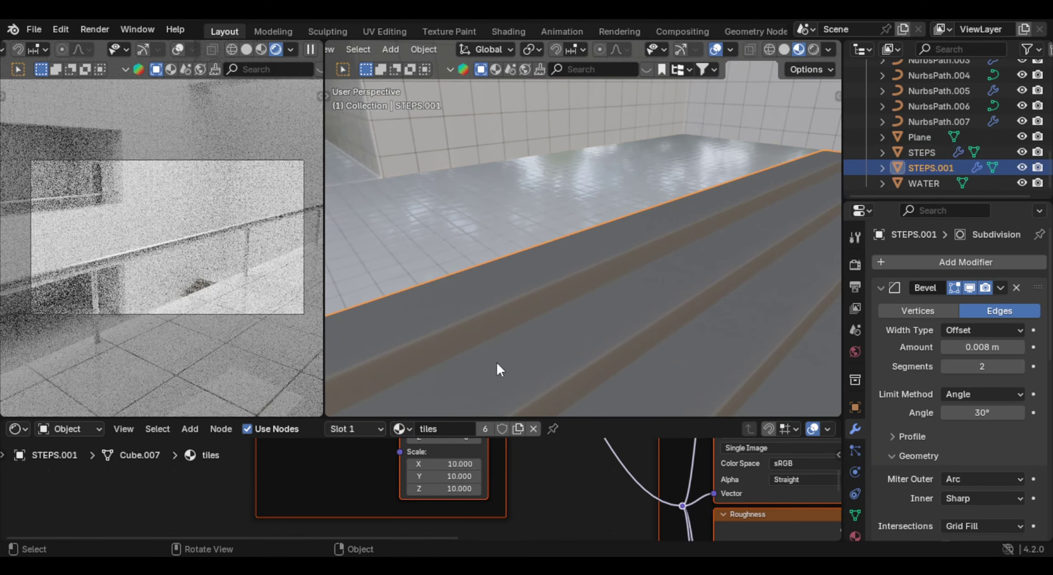
key("Tab")
key("a")
key("u")
left_click(538, 153)
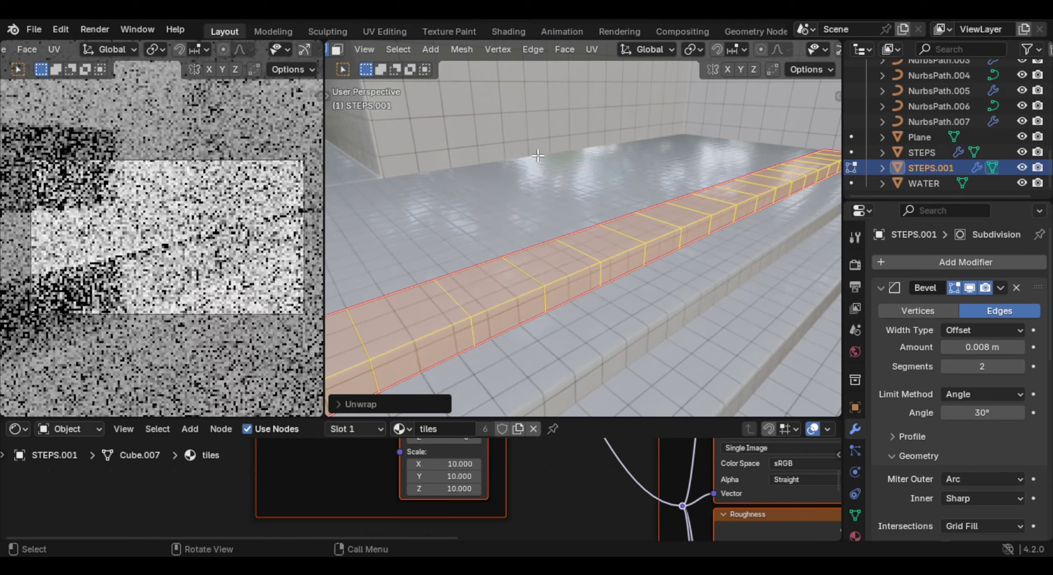
key("u")
left_click(512, 285)
key("Tab")
Step: Select the WATER object and give it a new material named water
middle_click_drag(512, 284, 558, 287)
scroll(568, 250, "down", 7)
left_click(570, 288)
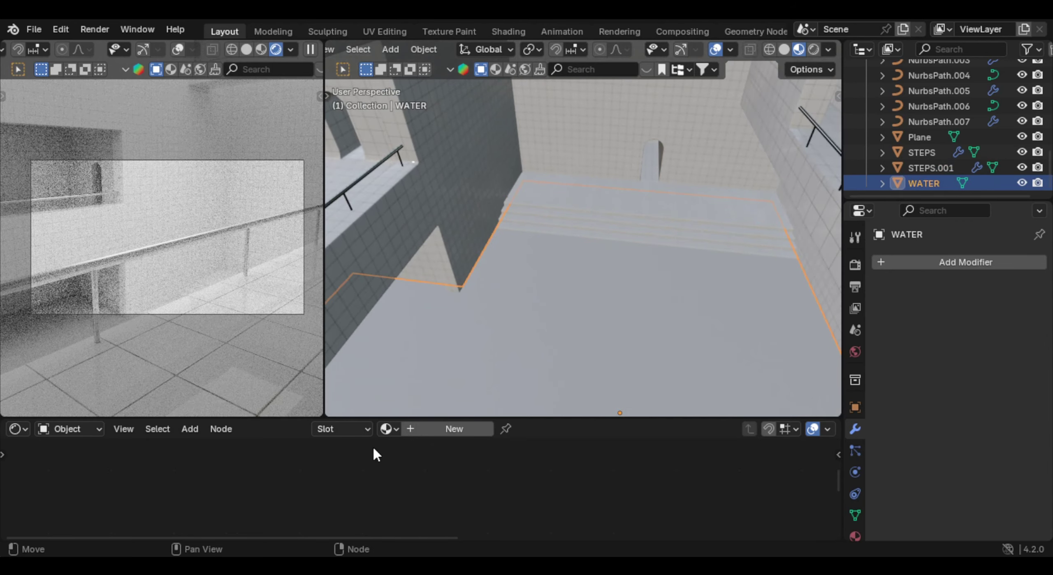
left_click(454, 431)
type("wate")
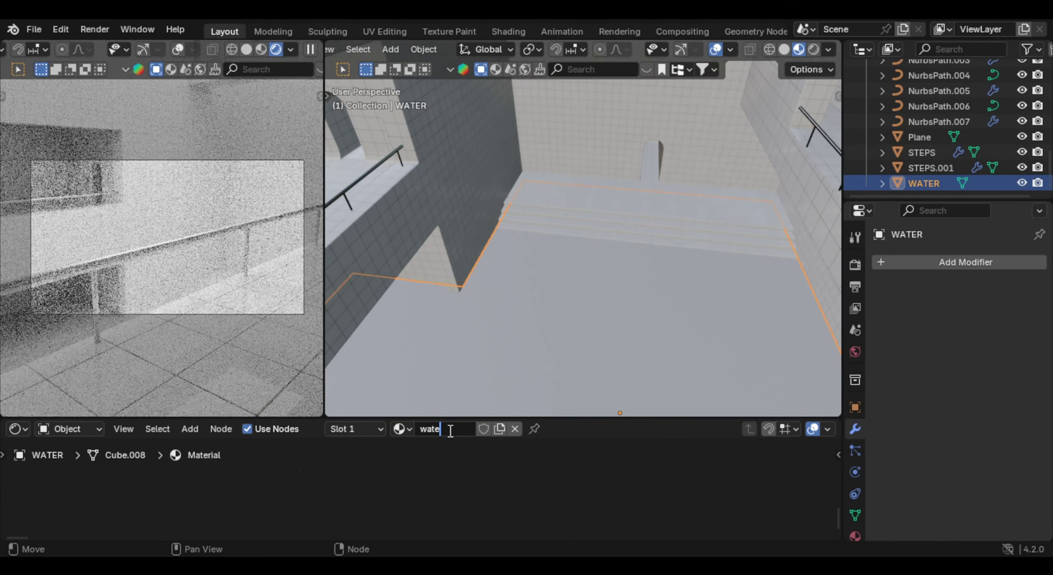
type("r")
key("Return")
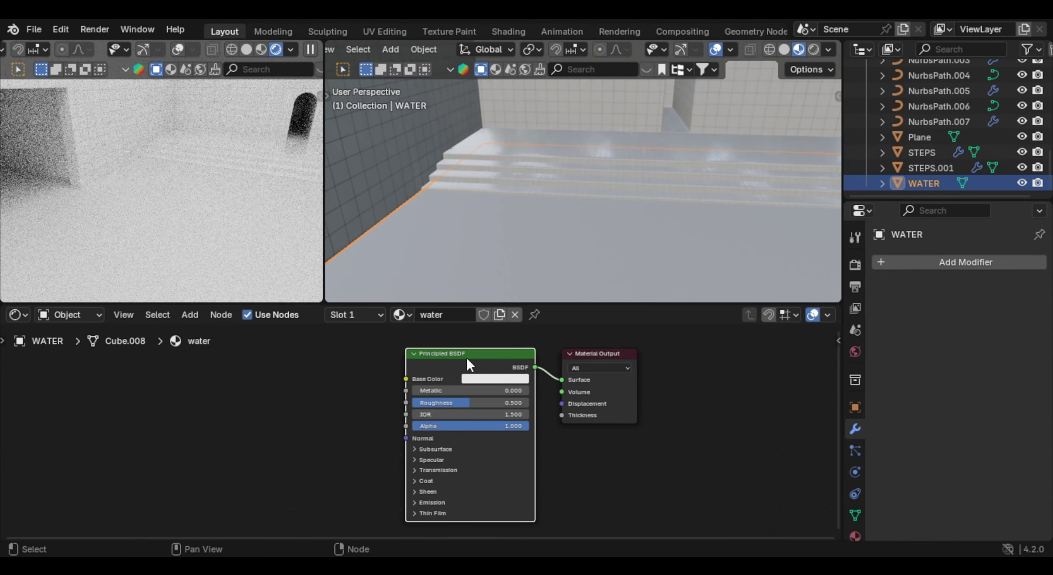
Step: Replace the water material's Principled BSDF with a Glass BSDF connected to the Material Output's Surface
key("x")
key("shift+a")
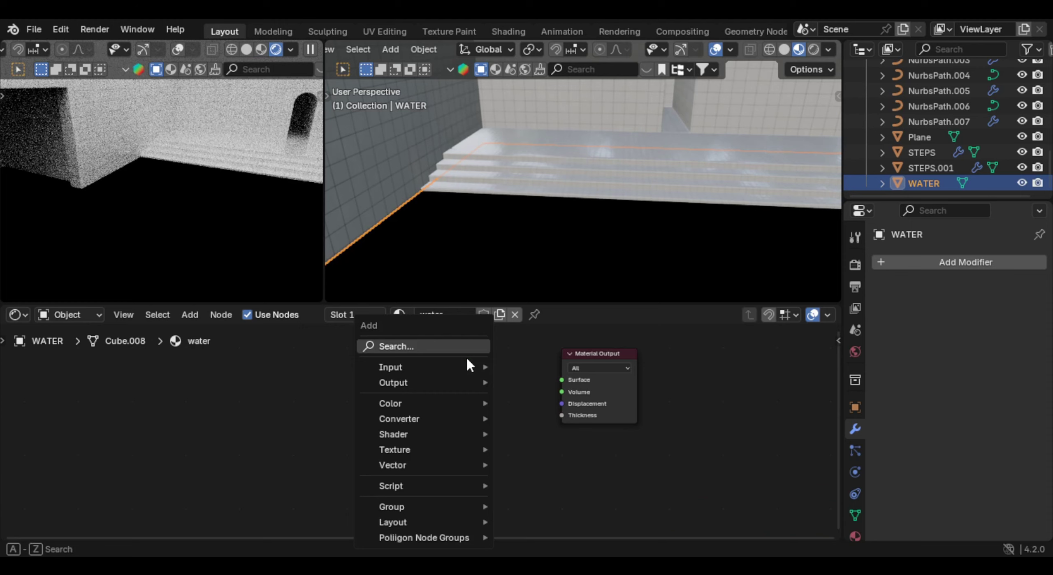
type("gla")
key("Return")
left_click(526, 366)
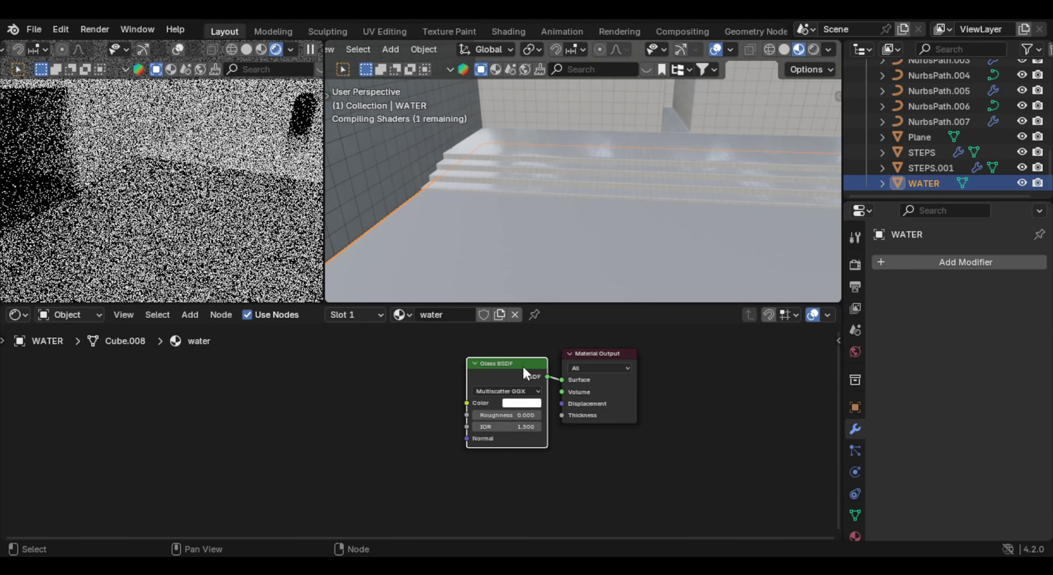
left_click_drag(487, 363, 451, 334)
Step: Add a Transparent BSDF below the Glass BSDF and connect it to the Material Output's Volume input
key("shift+a")
mouse_move(517, 423)
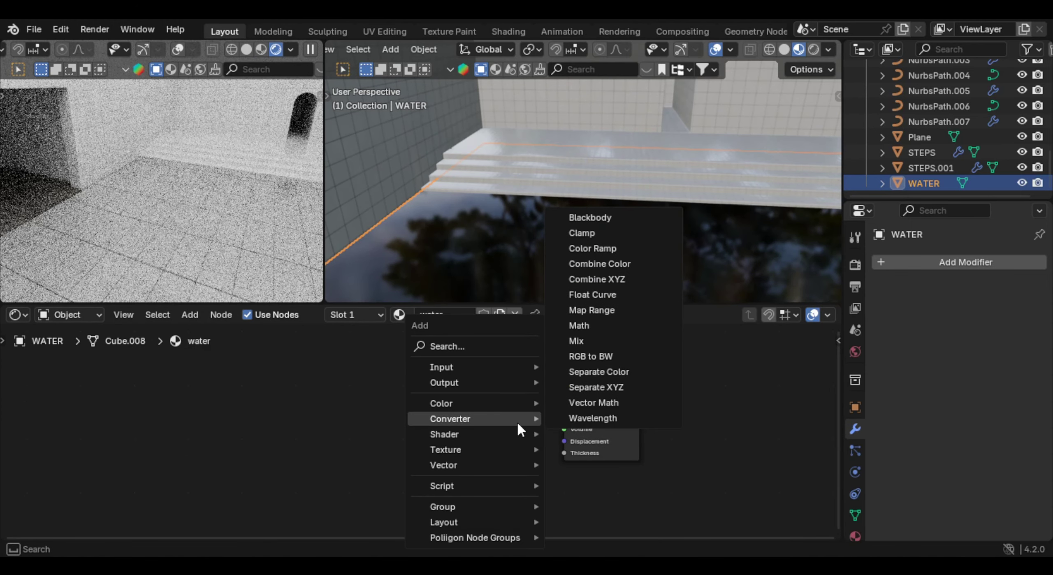
type("trans")
key("Return")
left_click(429, 442)
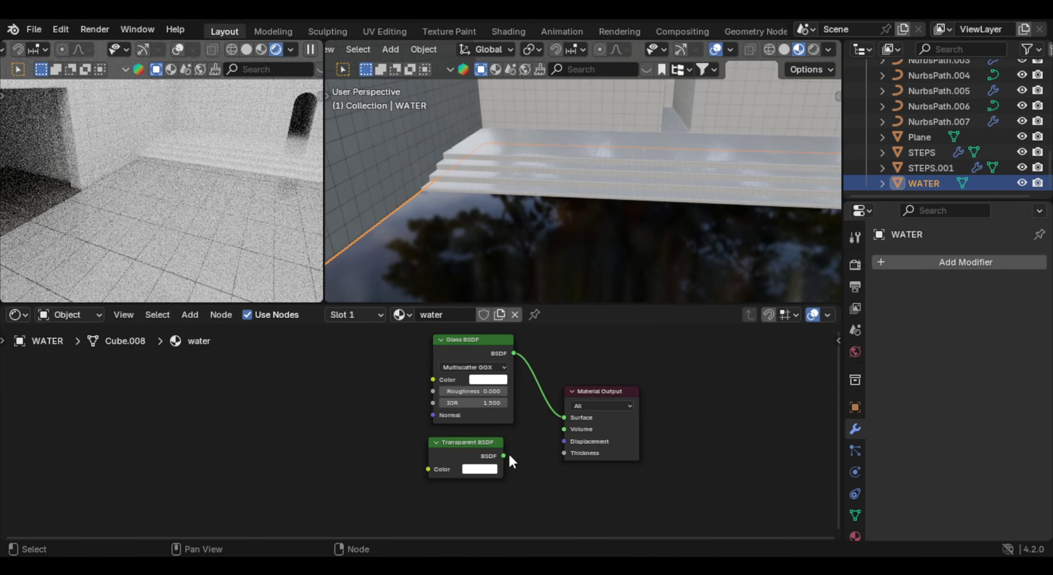
left_click_drag(554, 435, 563, 429)
Step: Add a Bump node and connect its Normal output to the Glass BSDF's Normal input
middle_click_drag(432, 380, 484, 376)
left_click_drag(512, 440, 528, 437)
key("shift+a")
type("bu")
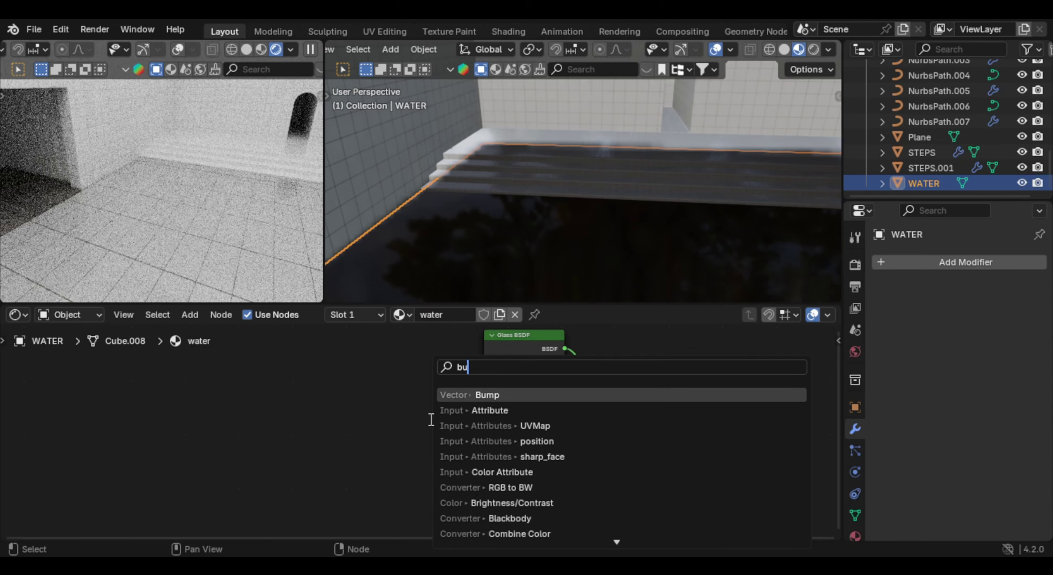
key("Return")
left_click(373, 415)
left_click_drag(455, 424, 416, 379)
middle_click_drag(447, 399, 560, 409)
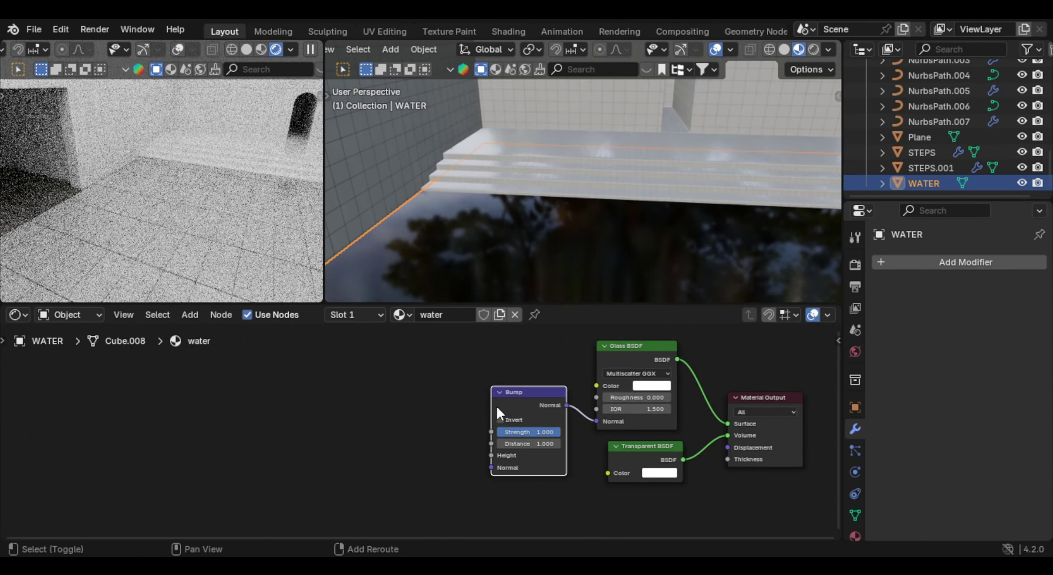
Step: Connect a new Noise Texture's Color output to the Bump node's Height and apply all transforms to WATER
key("shift+a")
type("noi")
key("Return")
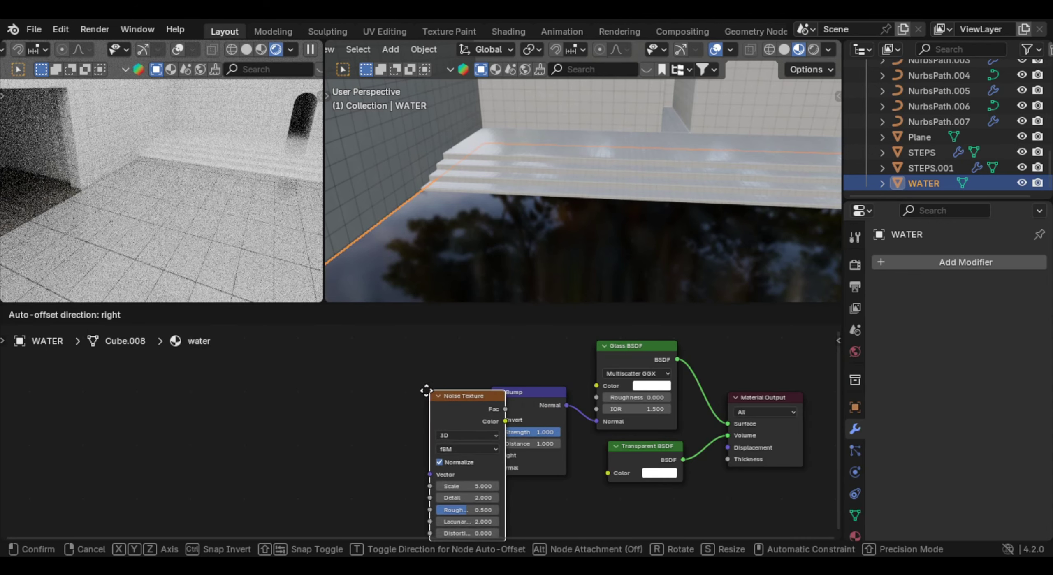
left_click(442, 405)
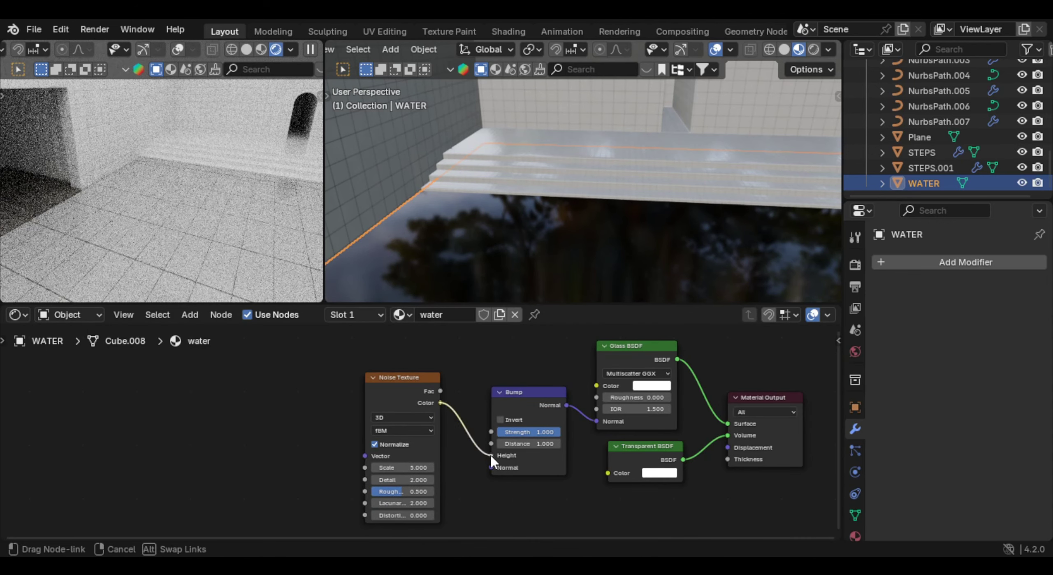
left_click_drag(491, 455, 491, 455)
key("ctrl+a")
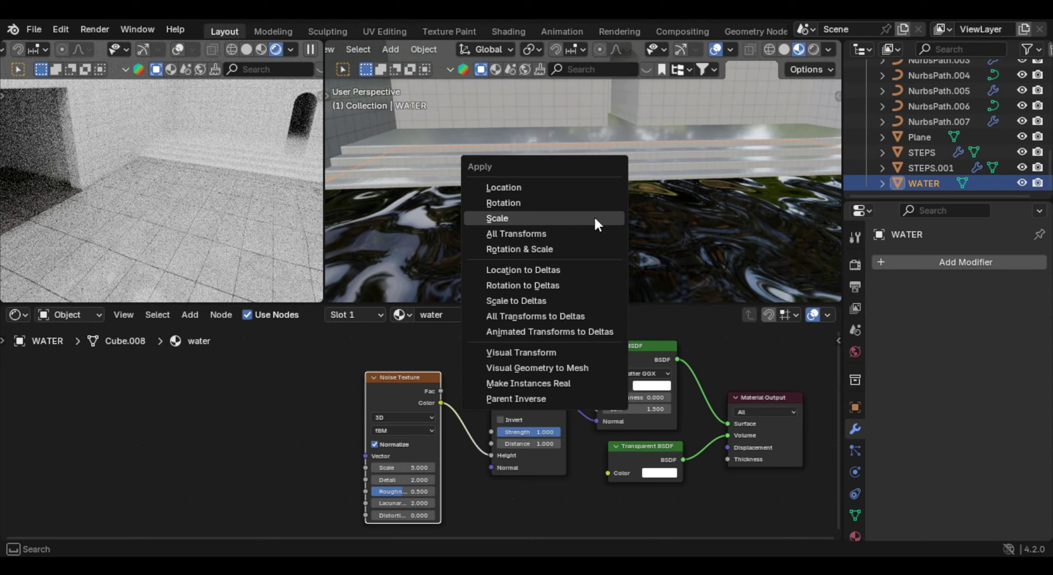
left_click(519, 233)
Step: Set the Glass BSDF's IOR to 1.333 and tint its color turquoise
scroll(556, 437, "up", 3)
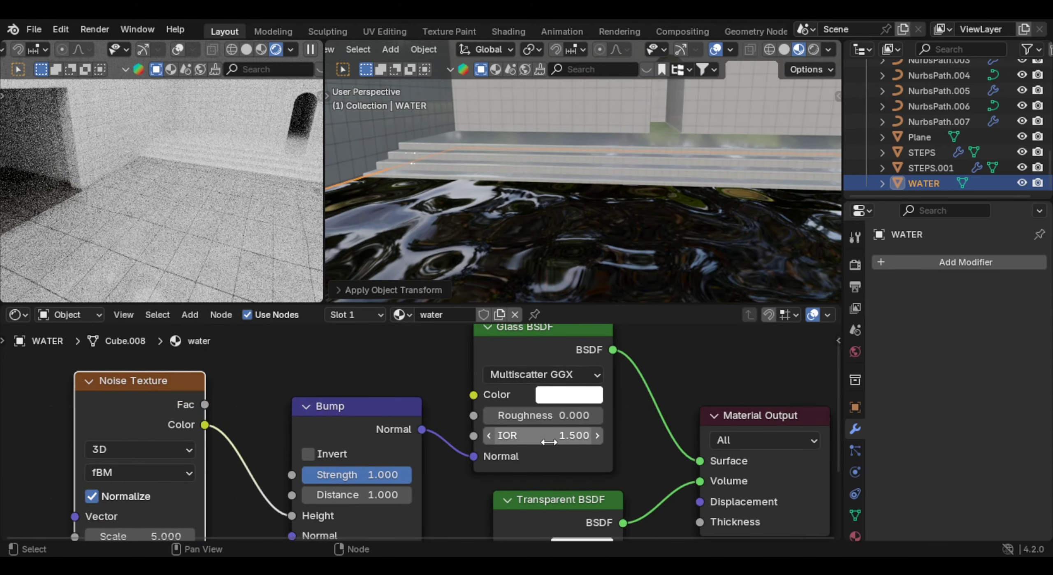
middle_click_drag(555, 431, 531, 434)
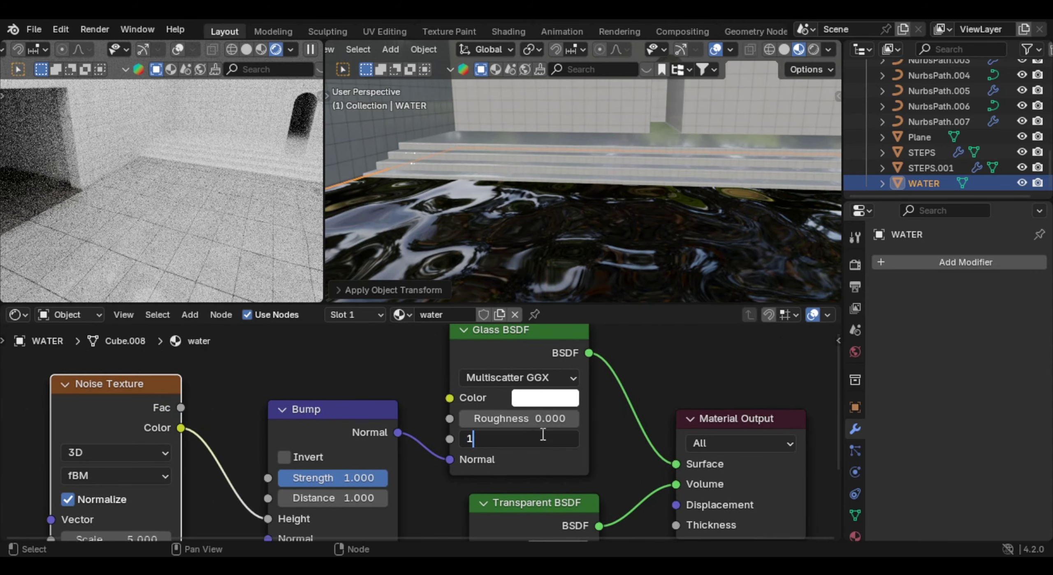
scroll(543, 434, "down", 1)
left_click(514, 402)
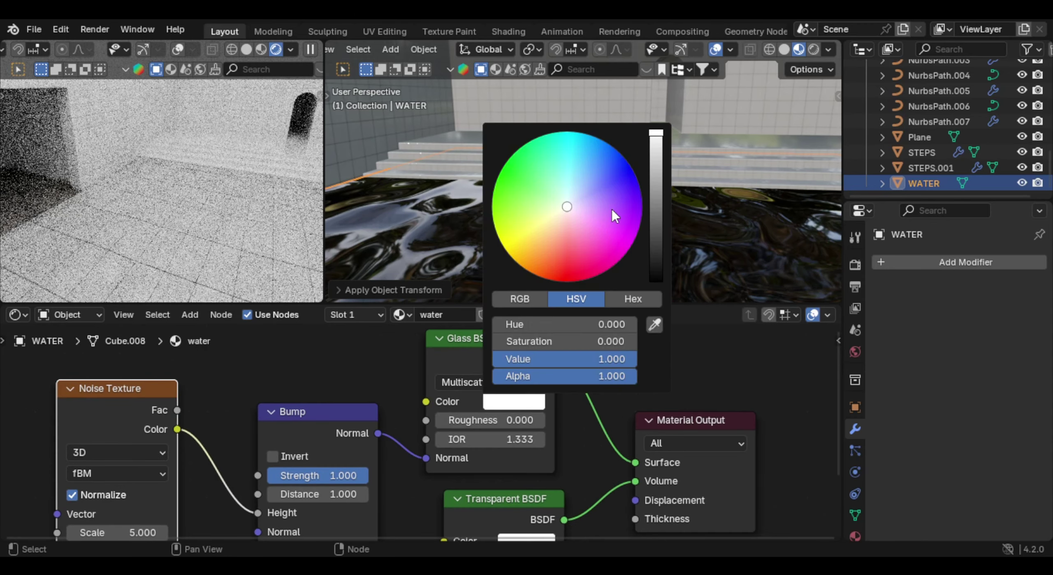
left_click_drag(564, 341, 601, 341)
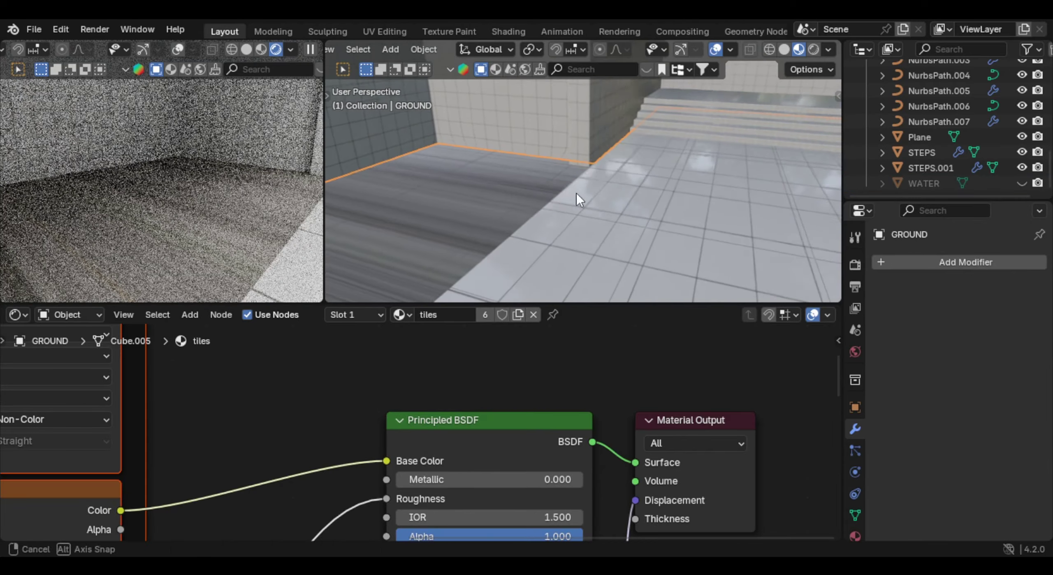
Step: With WATER hidden, remap all GROUND faces with Unwrap followed by Cube Projection and return to Object Mode
mouse_move(519, 205)
middle_mouse_down()
mouse_move(481, 200)
mouse_move(414, 160)
mouse_move(498, 206)
mouse_move(531, 206)
middle_mouse_up()
key("Tab")
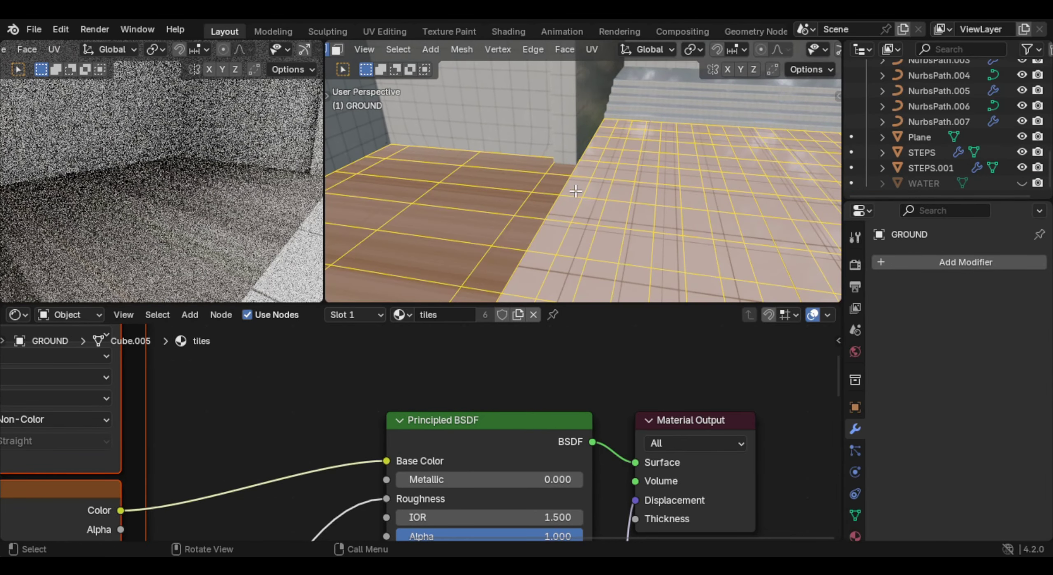
key("u")
left_click(487, 112)
key("u")
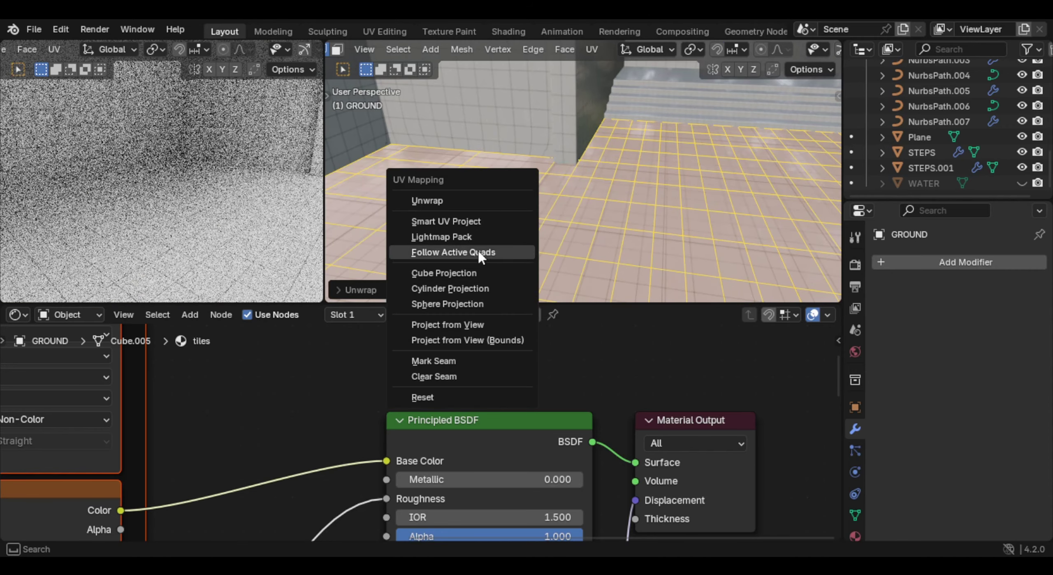
left_click(477, 269)
key("Tab")
Step: Show the Face Orientation overlay and recalculate GROUND's normals with the Inside option enabled
mouse_move(541, 228)
middle_mouse_down()
mouse_move(719, 136)
mouse_move(630, 211)
mouse_move(540, 223)
middle_mouse_up()
left_click(730, 49)
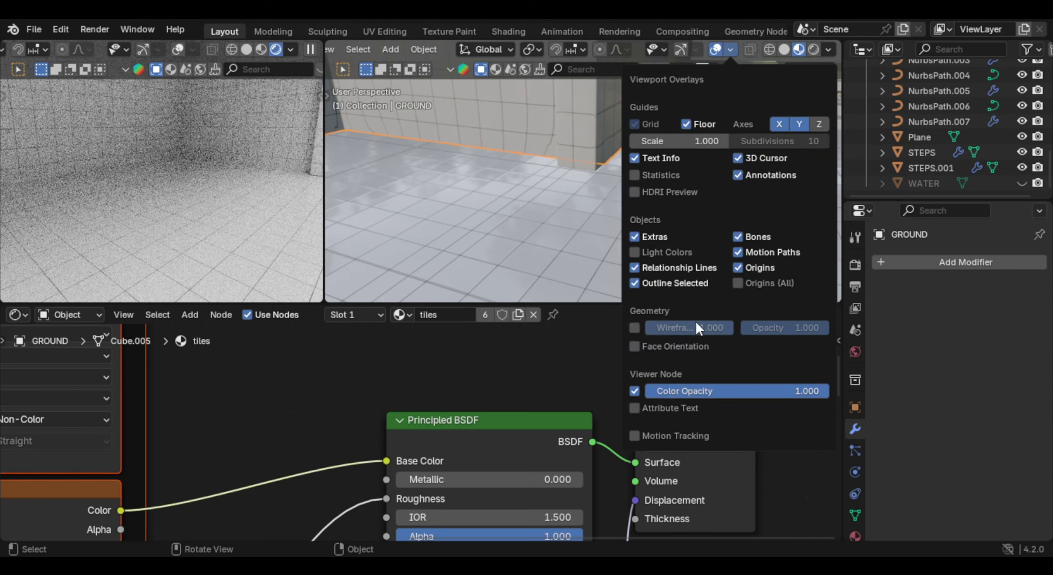
left_click(640, 344)
middle_click_drag(718, 180, 692, 179)
key("Tab")
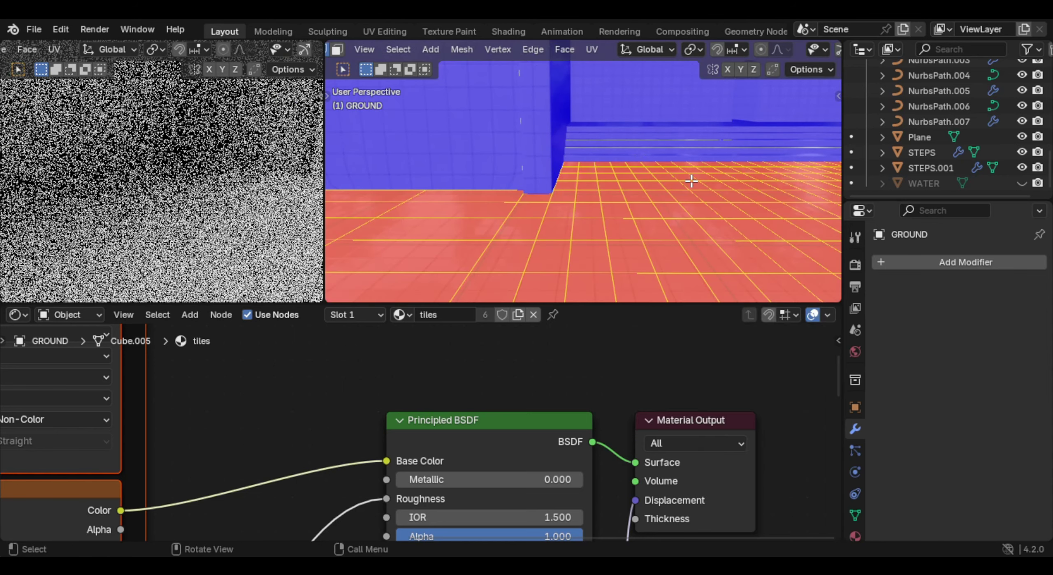
key("shift+n")
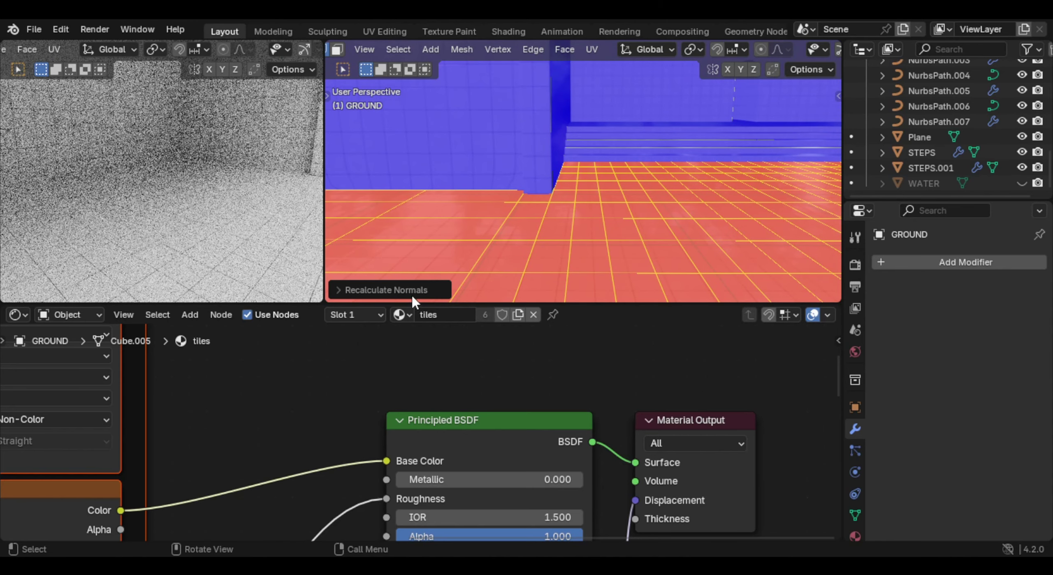
left_click(424, 285)
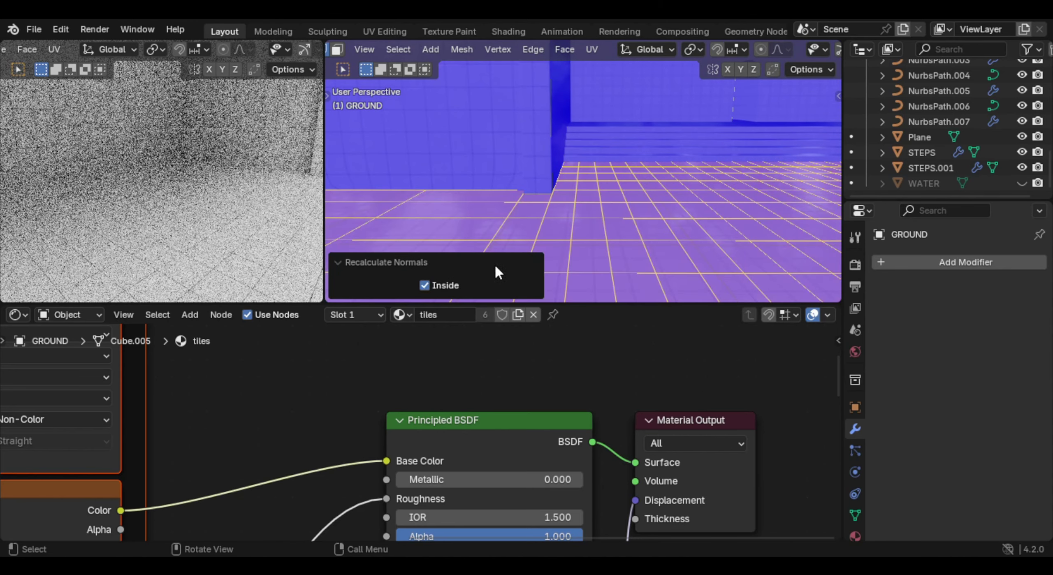
key("Tab")
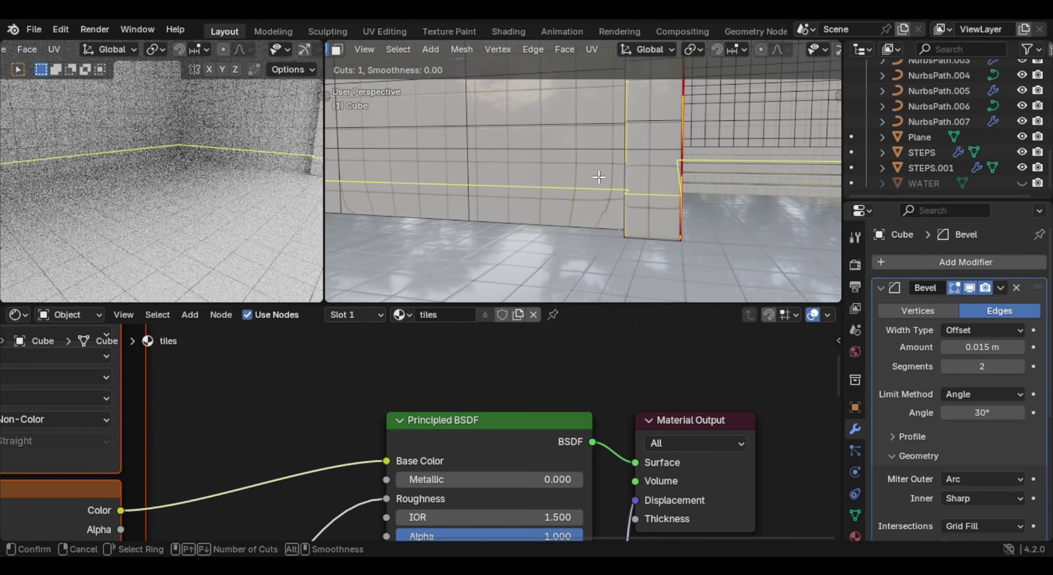
Step: Add three horizontal loop cuts along the base of Cube's walls and a further loop cut closer to the floor
left_click(599, 180)
right_click(599, 180)
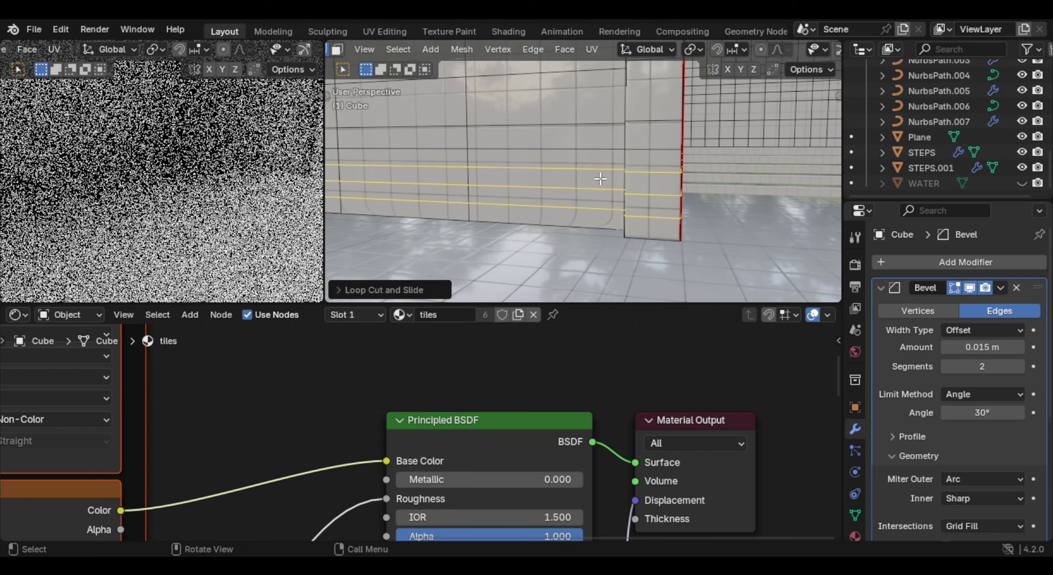
mouse_move(599, 180)
middle_mouse_down()
mouse_move(662, 223)
mouse_move(606, 180)
middle_mouse_up()
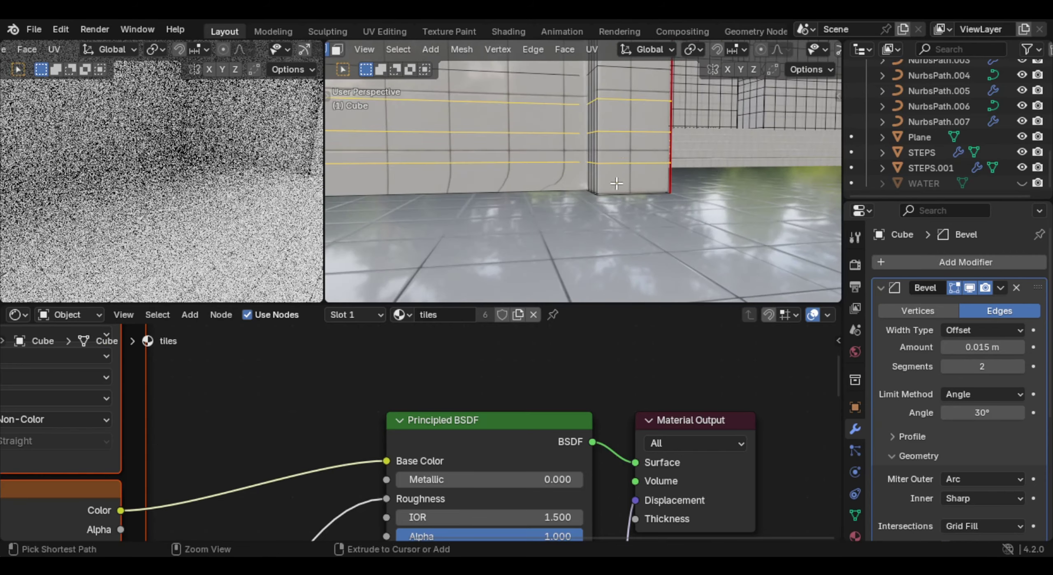
key("ctrl+r")
left_click(611, 181)
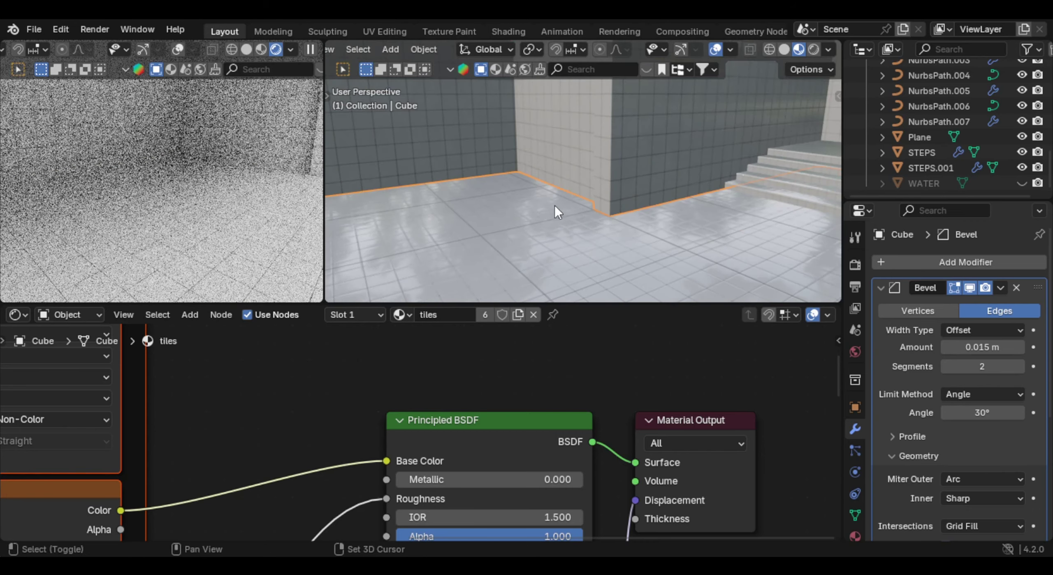
Step: Unhide WATER in the viewport and view its surface against the pool walls and steps
middle_click_drag(555, 206, 816, 159)
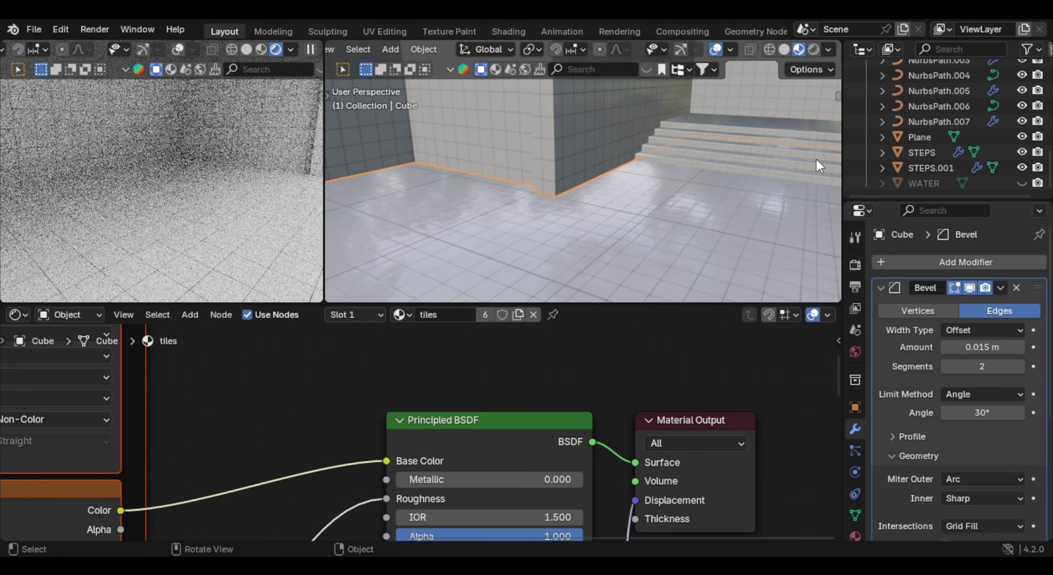
left_click(1021, 182)
middle_click_drag(639, 171, 571, 300)
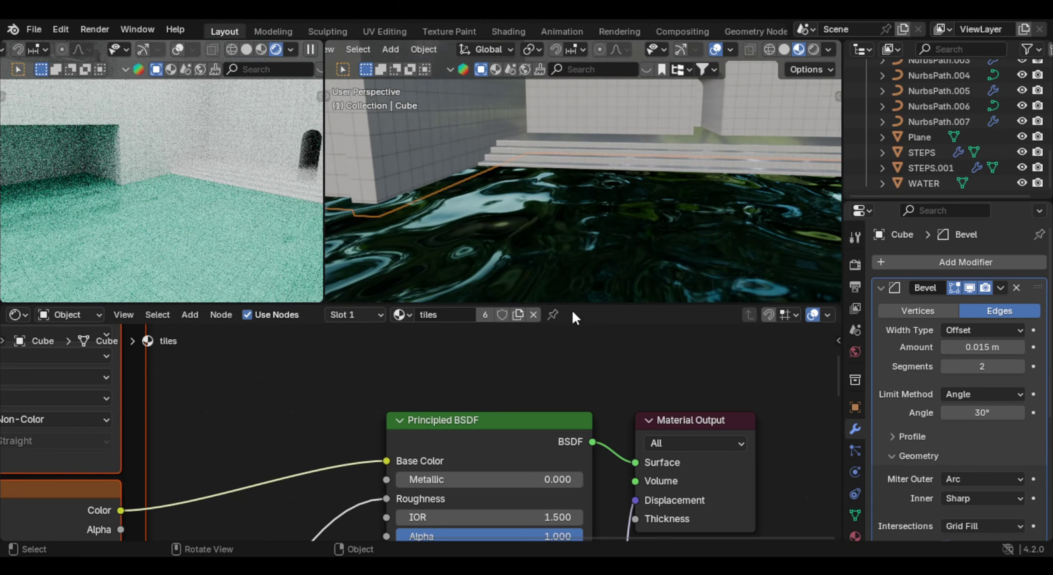
Step: In the WATER object's material, set the Bump strength to 0.3 and the Noise Texture scale to 14.4
scroll(235, 421, "down", 2)
left_click(489, 284)
scroll(448, 466, "up", 3)
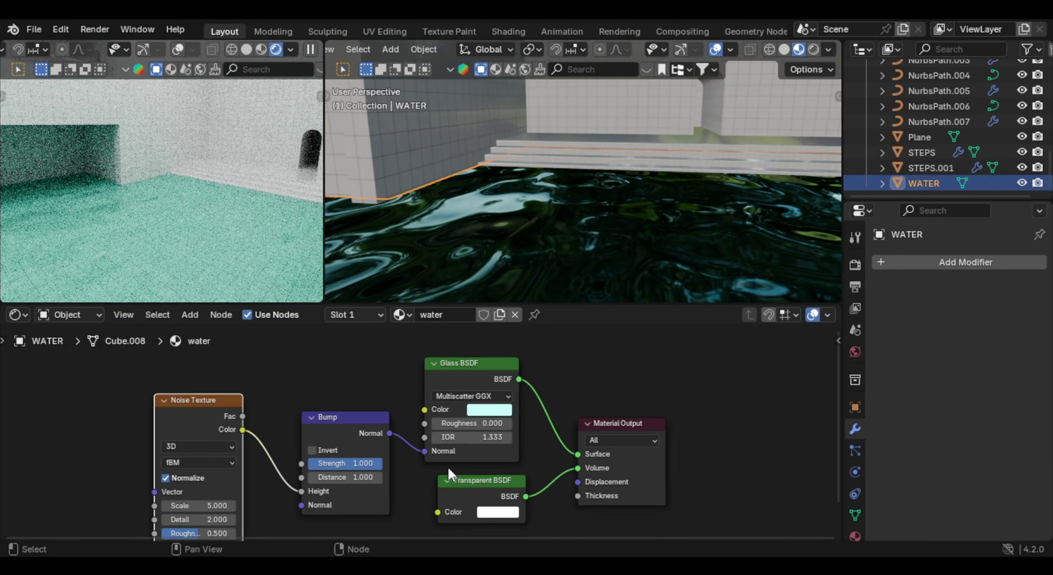
left_click_drag(206, 367, 226, 357)
middle_click_drag(356, 431, 421, 417)
scroll(436, 411, "up", 1)
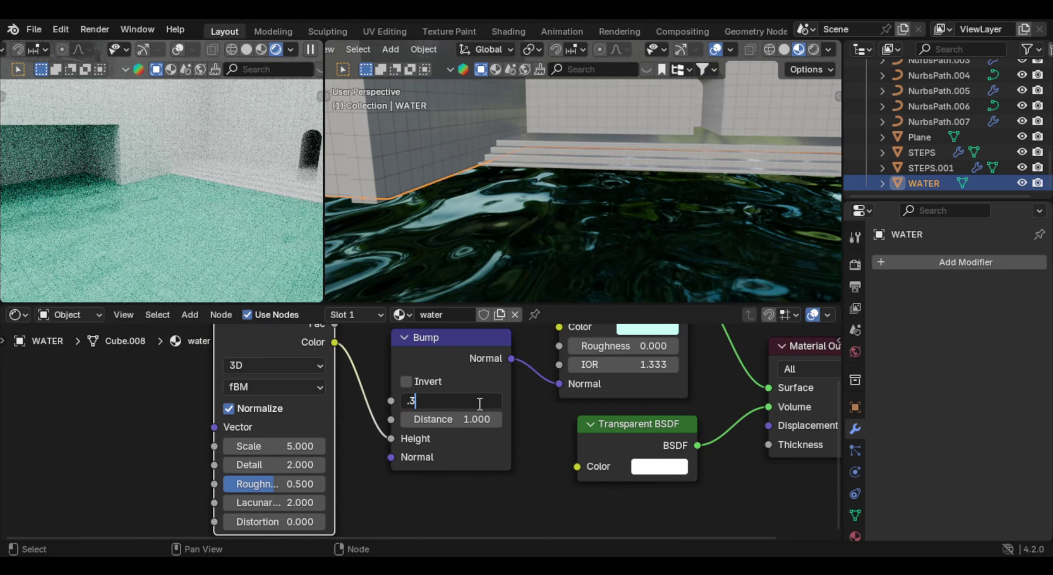
left_click(479, 403)
type(".3")
key("Return")
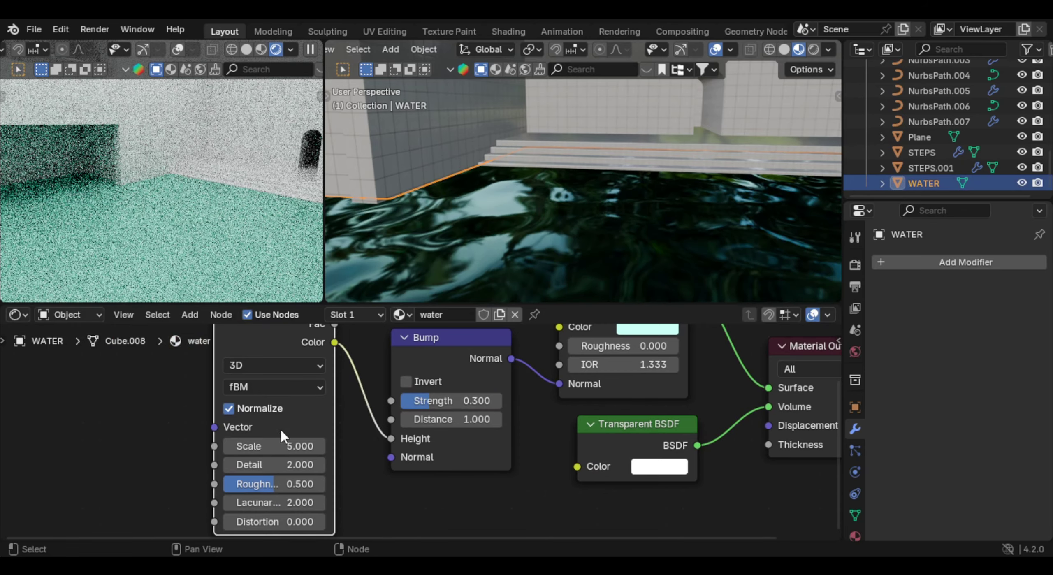
left_click_drag(270, 441, 394, 441)
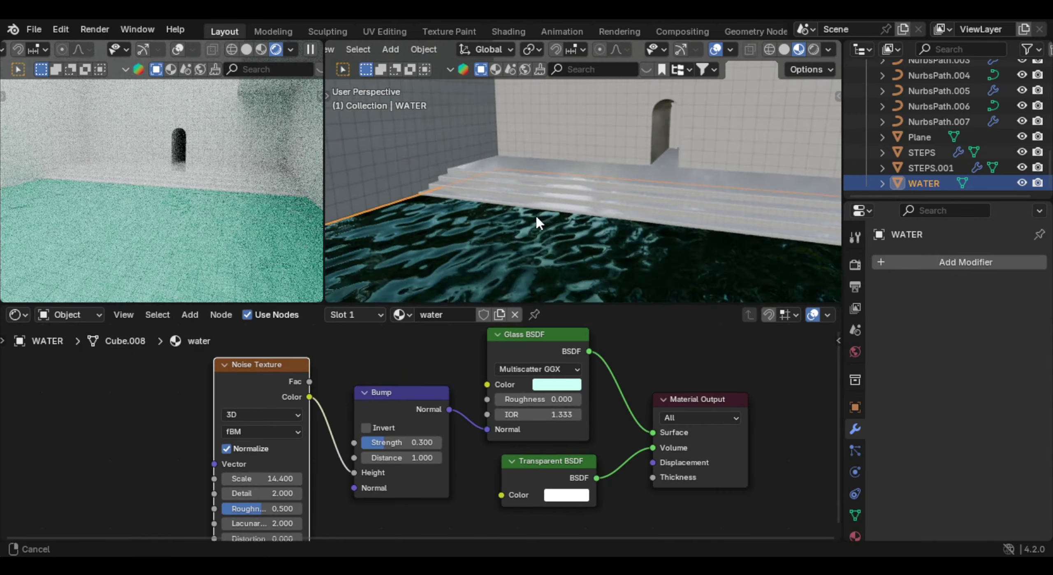
Step: Raise the WATER object slightly along the Z axis against the pool steps
middle_click_drag(534, 214, 632, 175)
key("g")
key("z")
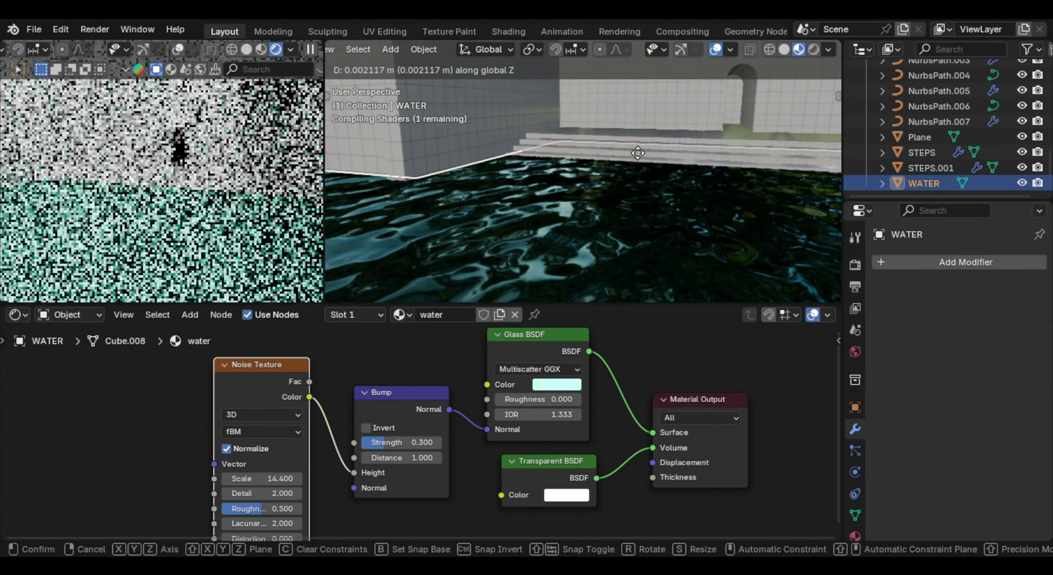
left_click(652, 101)
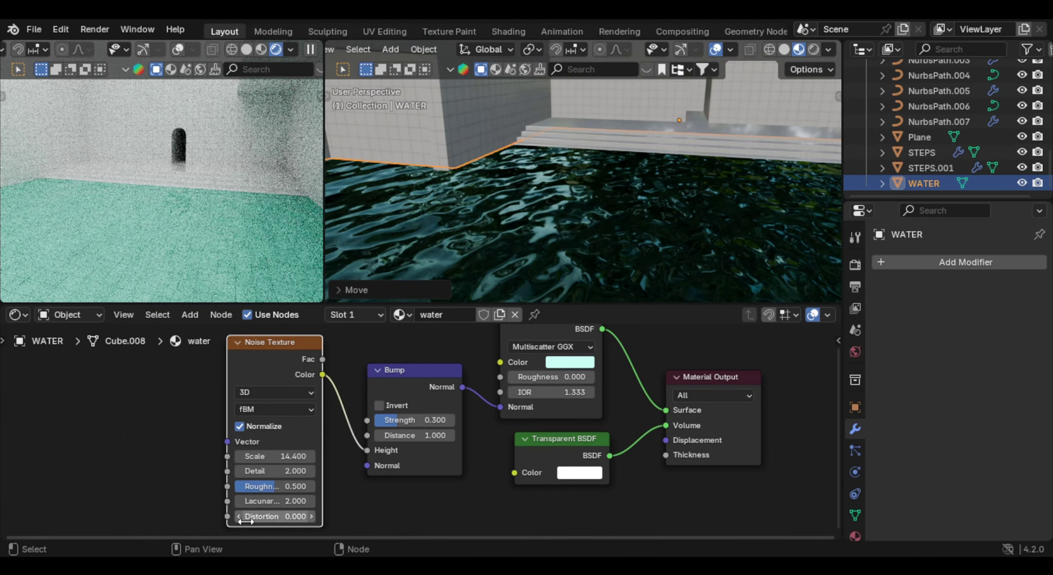
Step: Set the water's Noise Texture distortion to 0.2 and switch its dimensions to 4D
left_click_drag(250, 519, 250, 517)
middle_click_drag(541, 284, 549, 233)
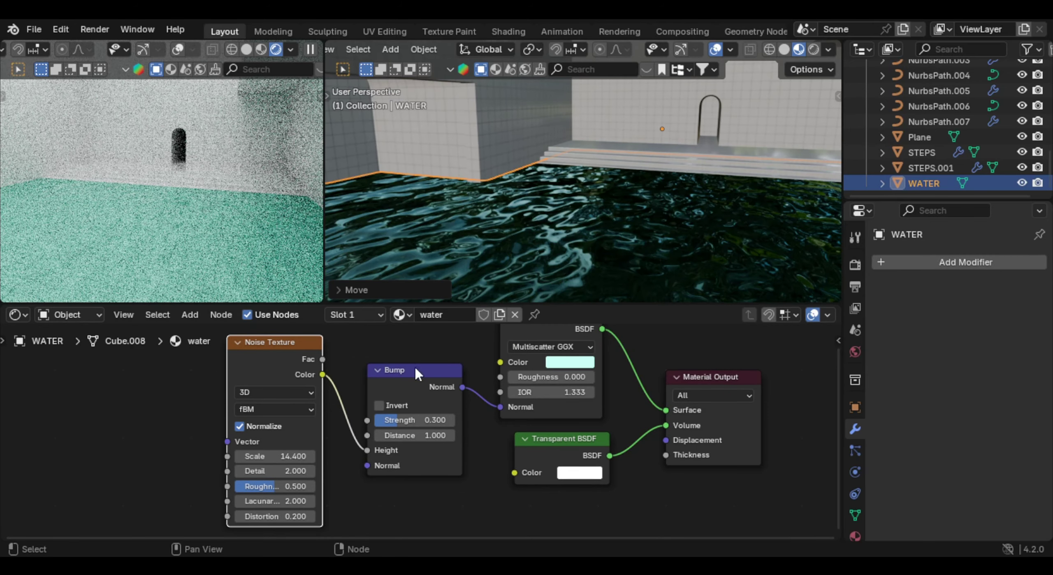
middle_click_drag(286, 382, 392, 382)
scroll(393, 432, "up", 4)
middle_click_drag(408, 439, 426, 454)
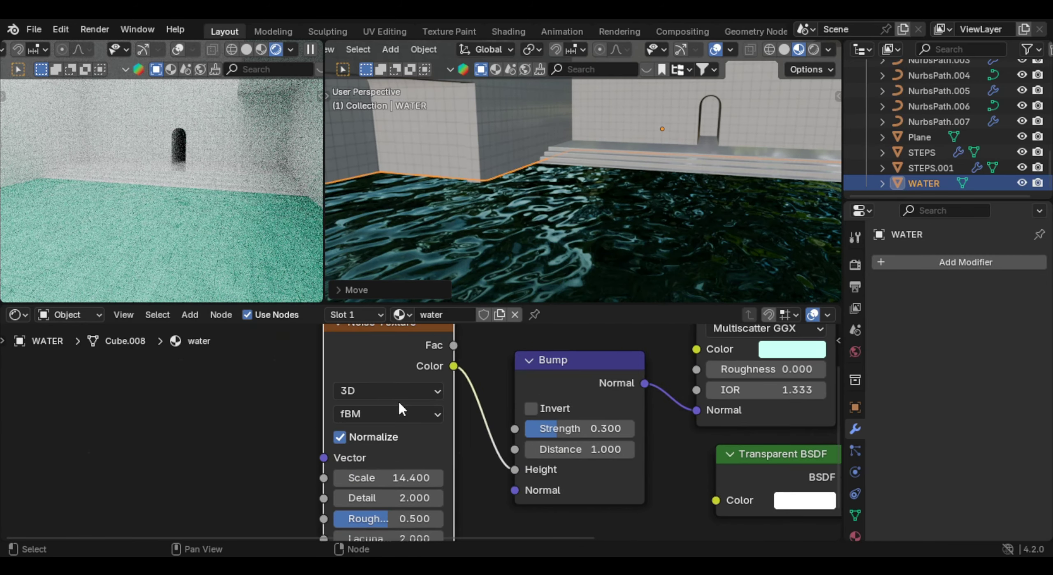
left_click(393, 388)
left_click(364, 493)
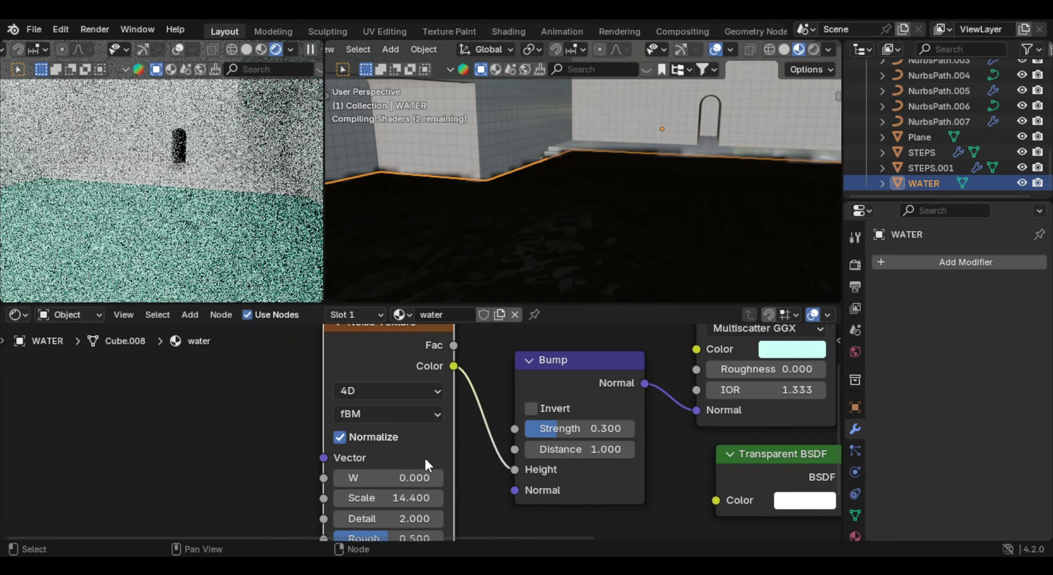
left_click_drag(411, 456, 449, 456)
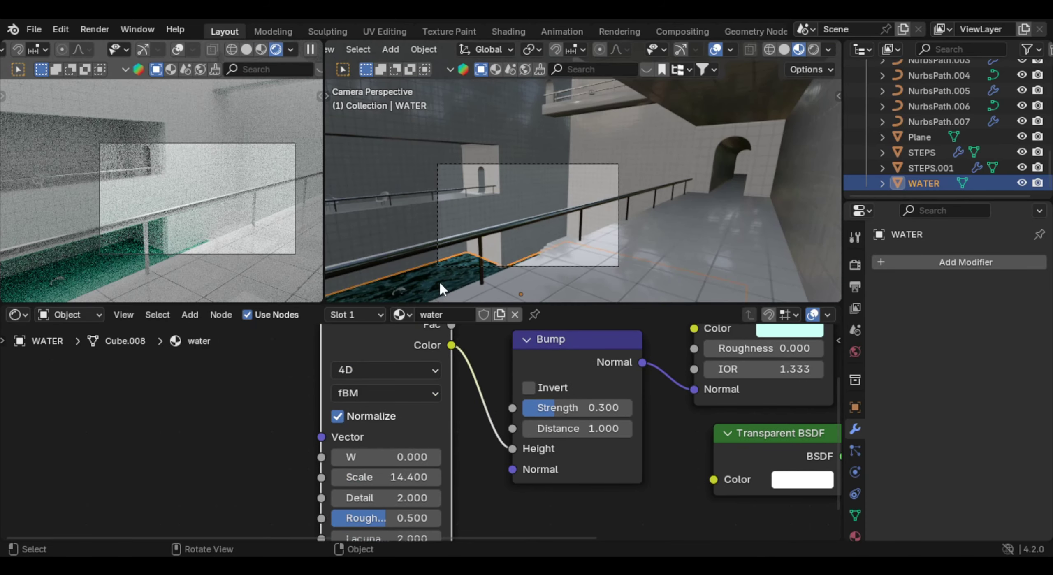
Step: Reduce the saturation of the water's Glass BSDF color to about 0.306
middle_click_drag(703, 376, 431, 461)
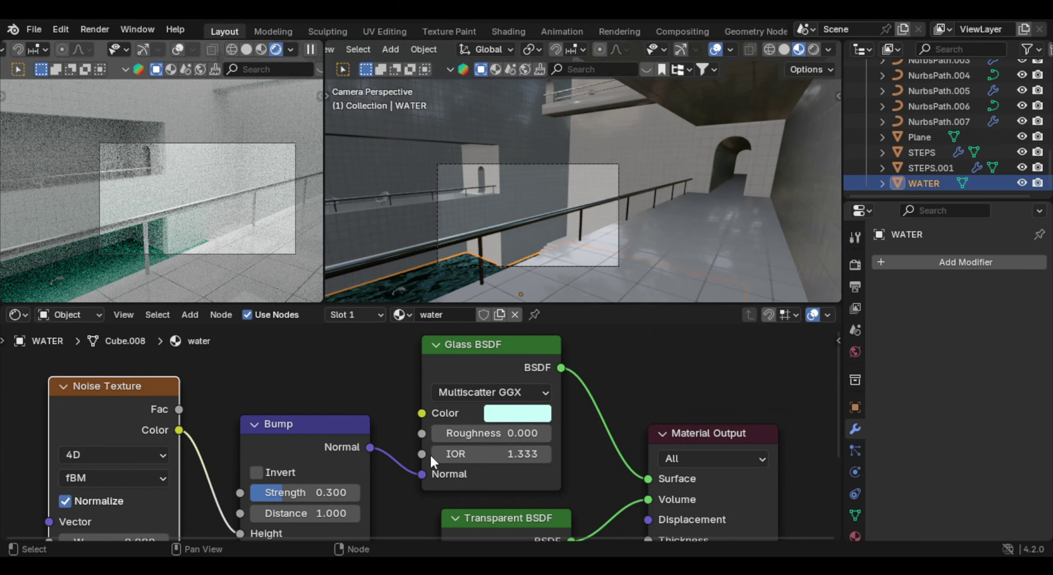
left_click(523, 419)
left_click_drag(563, 347, 544, 348)
left_click(572, 350)
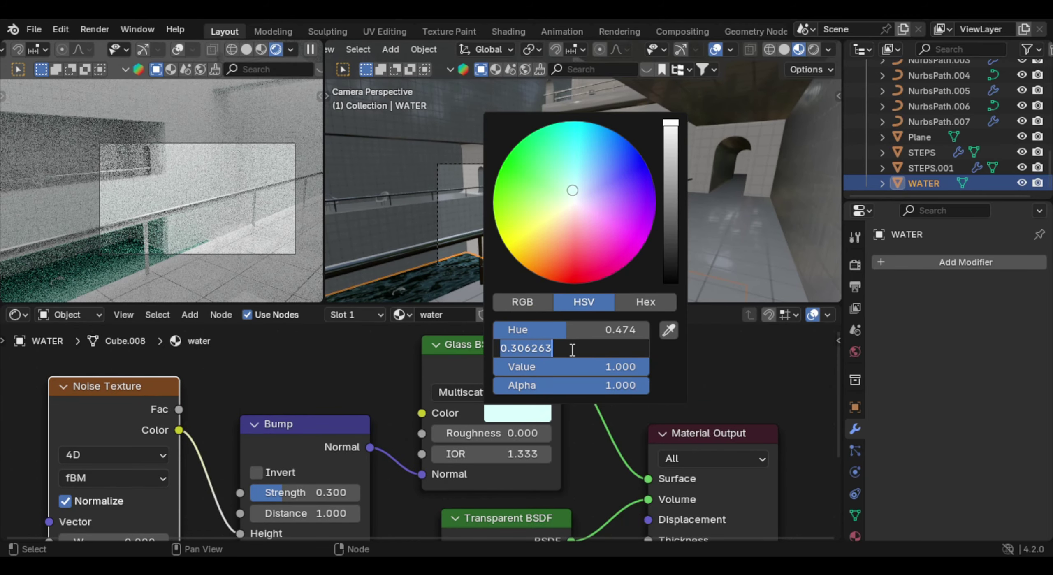
key("Return")
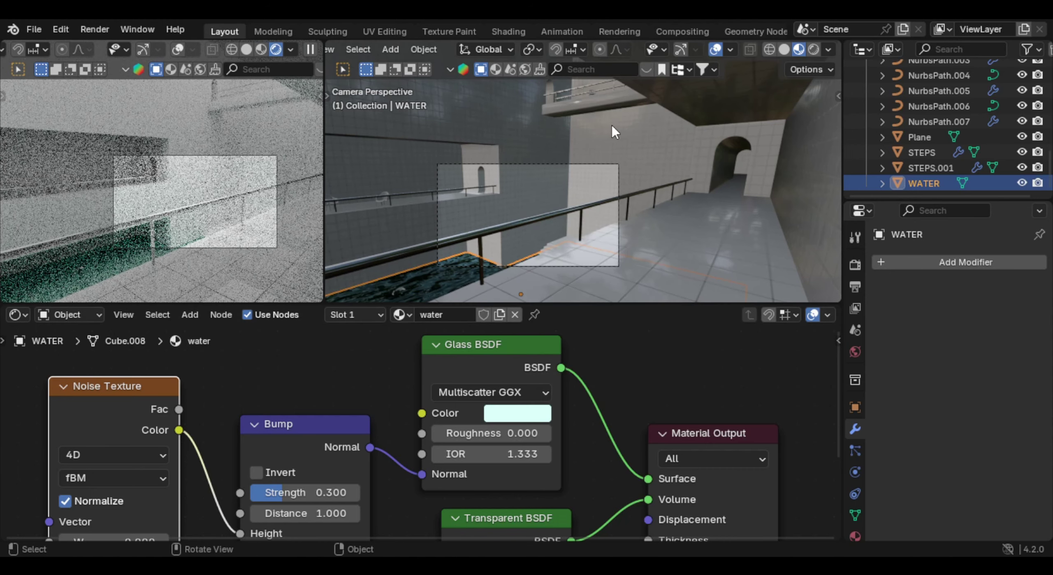
Step: Give the LIGHTS object's Emission color a slight warm tint and lower its brightness a little
middle_click_drag(612, 125, 572, 165)
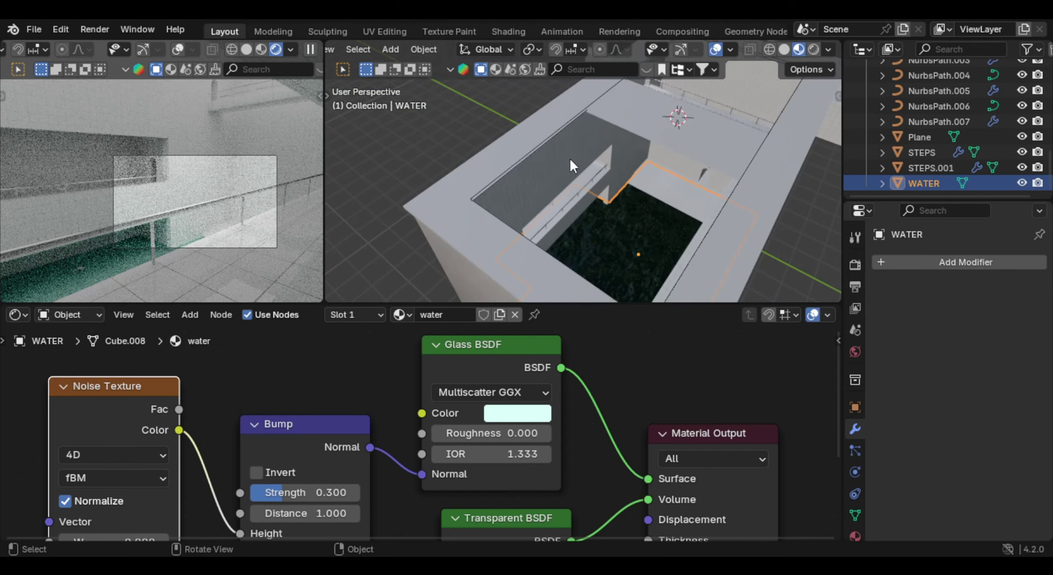
left_click(571, 166)
left_click(485, 474)
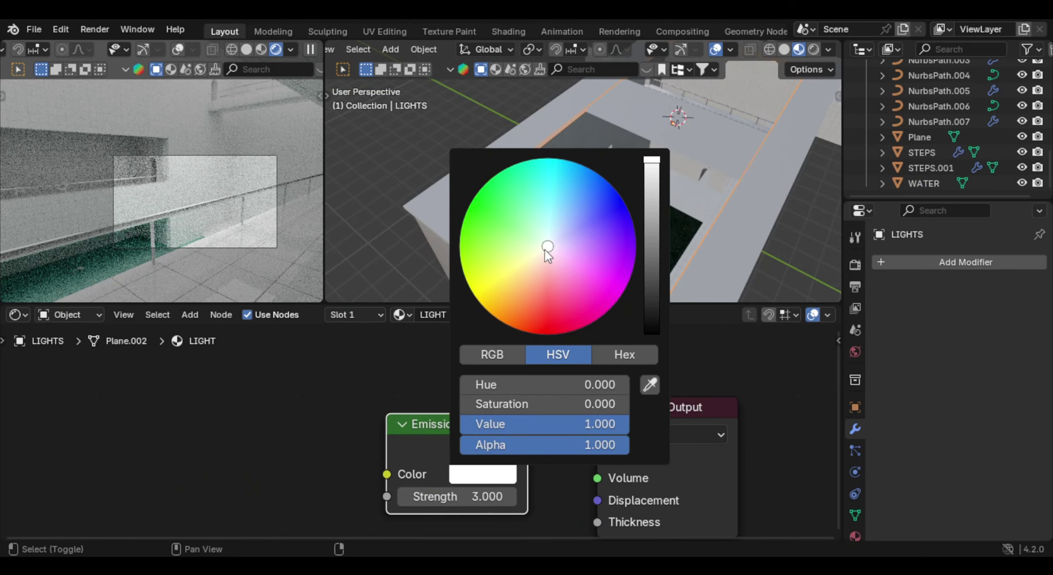
left_click_drag(547, 247, 542, 253)
left_click_drag(652, 160, 651, 168)
Step: Apply the transform of the Cube.004 ledge under the railing, then remap its faces with Unwrap followed by Cube Projection
mouse_move(518, 257)
middle_mouse_down()
mouse_move(595, 239)
mouse_move(601, 176)
mouse_move(606, 204)
mouse_move(602, 184)
mouse_move(584, 214)
mouse_move(620, 219)
mouse_move(663, 172)
middle_mouse_up()
scroll(583, 214, "up", 6)
left_click(590, 192)
scroll(633, 224, "up", 4)
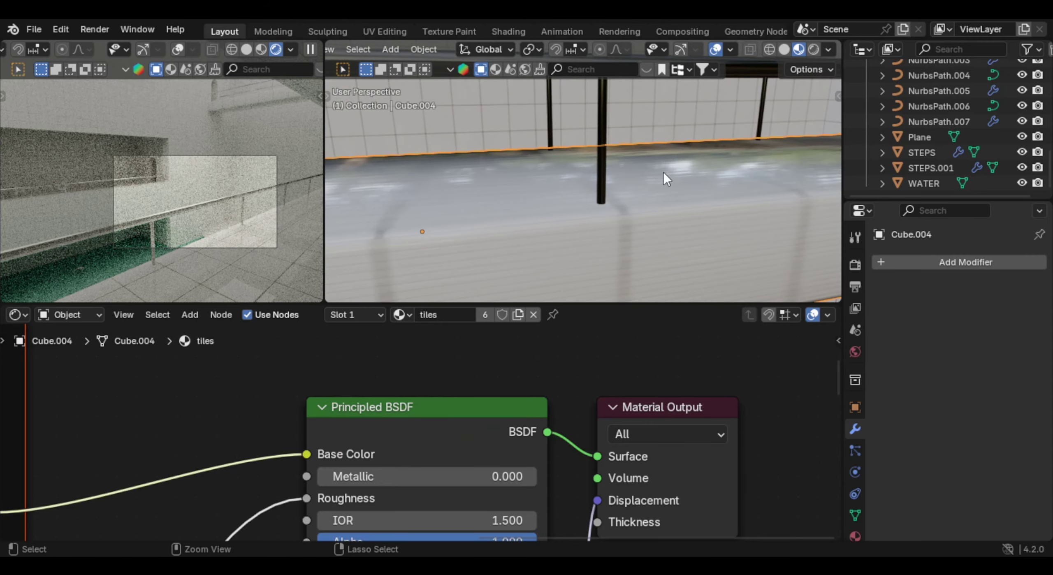
key("ctrl+a")
left_click(652, 175)
key("Tab")
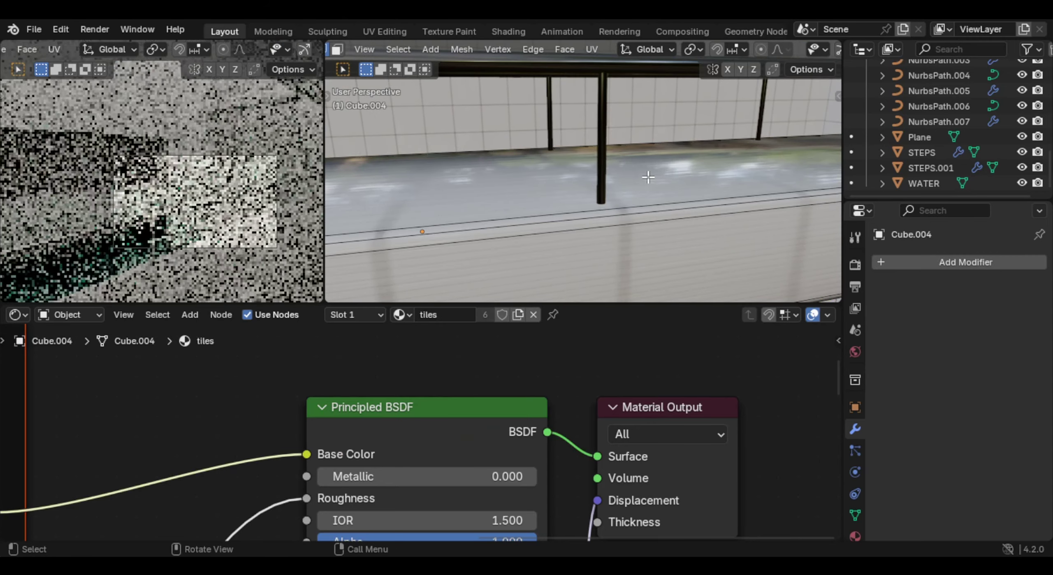
key("u")
left_click(617, 102)
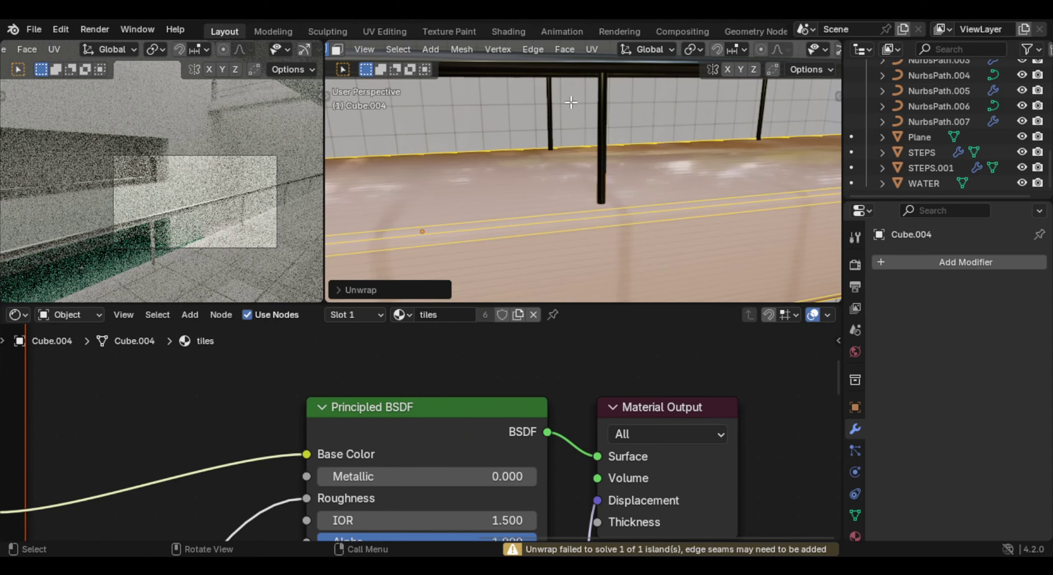
key("u")
left_click(544, 221)
key("Tab")
Step: Assign the existing tiles material to the large Plane on top of the building
middle_click_drag(553, 218, 603, 190)
scroll(603, 190, "down", 8)
scroll(669, 181, "up", 3)
middle_click_drag(669, 181, 561, 92)
left_click(617, 183)
left_click(388, 315)
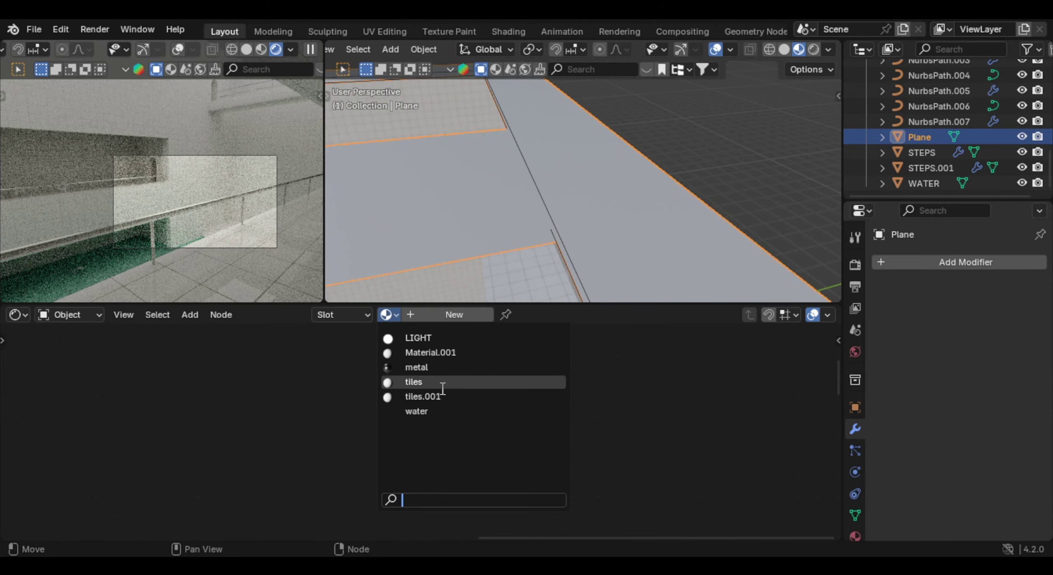
left_click(428, 382)
Step: Remap all of Plane's faces with Unwrap followed by Cube Projection and return to Object Mode
key("Tab")
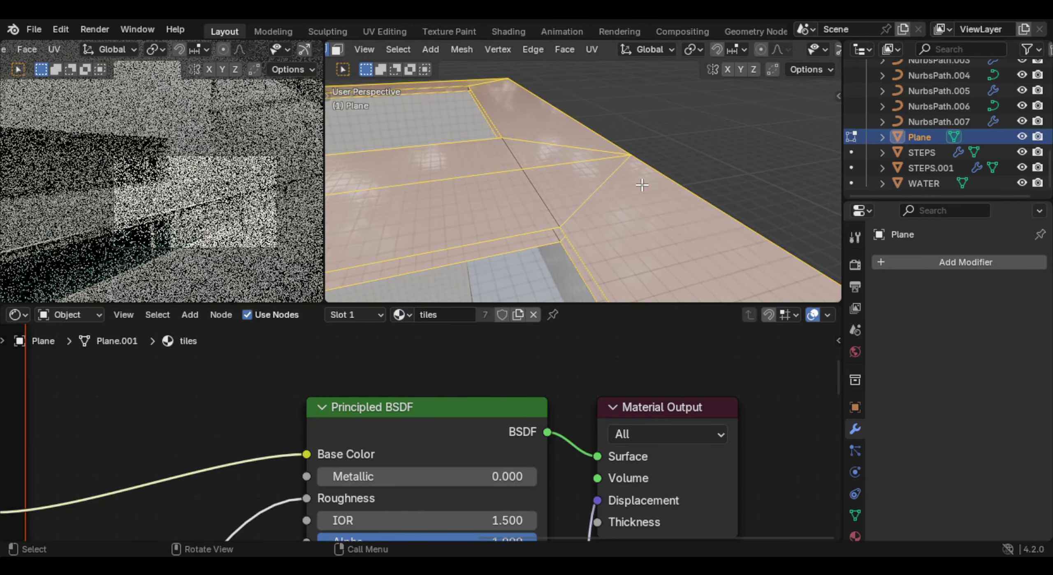
key("u")
left_click(569, 110)
key("u")
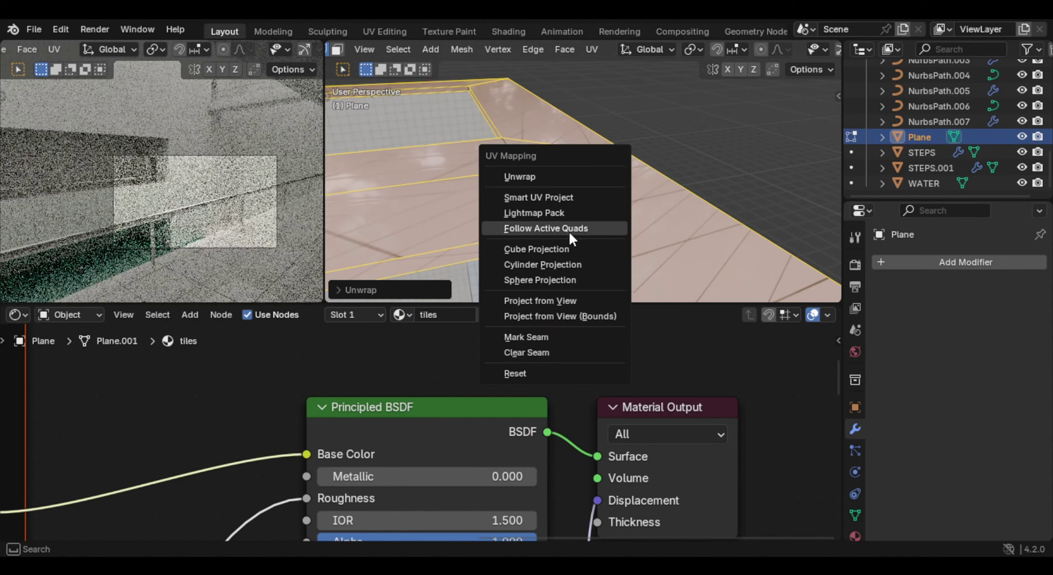
left_click(571, 248)
key("Tab")
Step: Return to the camera view and enlarge the 3D viewports by shrinking the node editor area
middle_click_drag(583, 223, 574, 190)
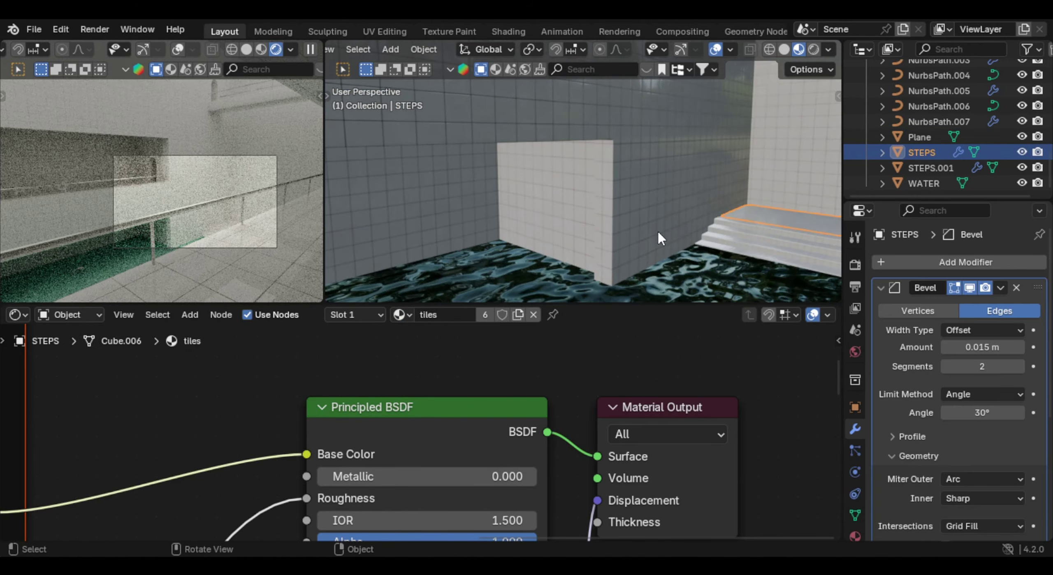
key("KP_0")
scroll(658, 232, "down", 3)
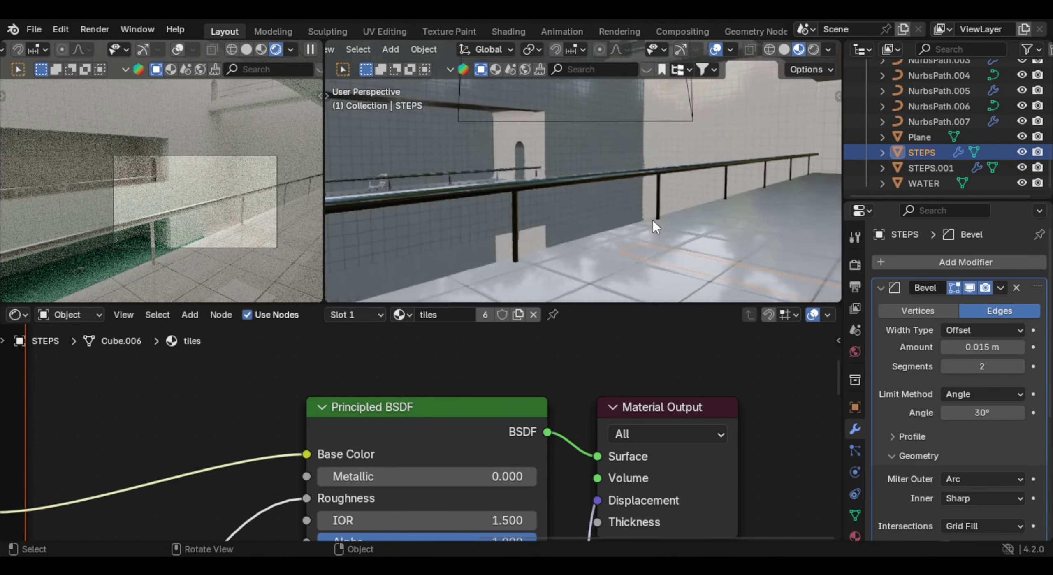
scroll(651, 218, "up", 3)
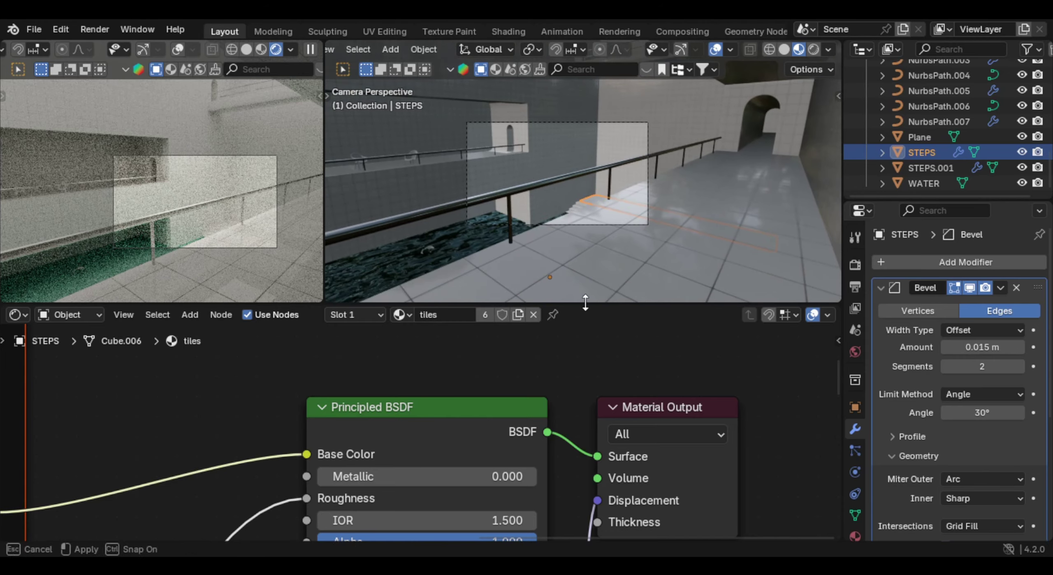
left_click_drag(585, 303, 585, 522)
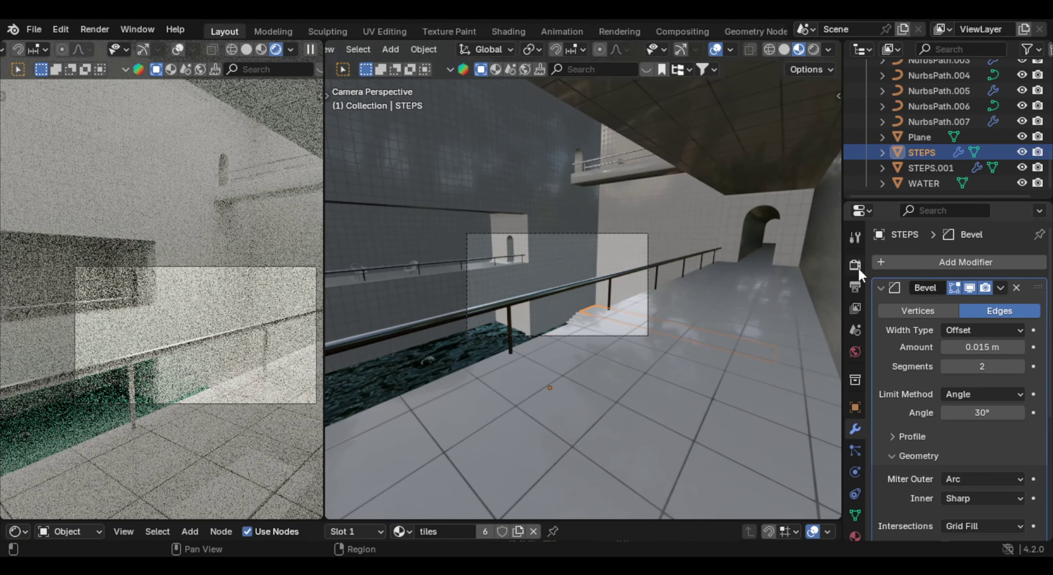
Step: Set the render resolution to 1080 by 1920 px for a vertical frame
left_click(856, 265)
left_click(855, 288)
left_click(995, 282)
key("BackSpace")
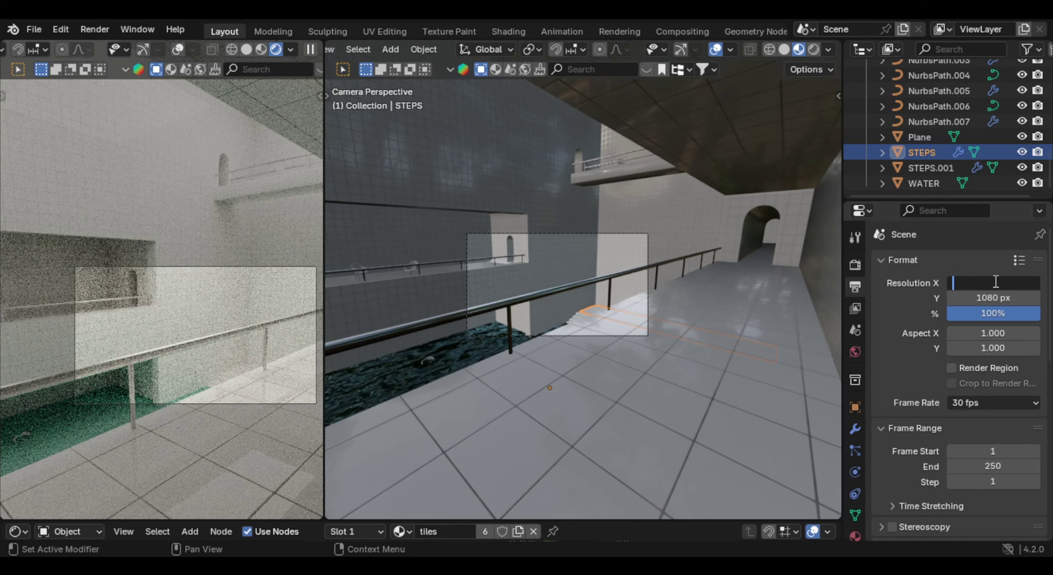
type("1080")
key("Return")
left_click(974, 298)
type("1920")
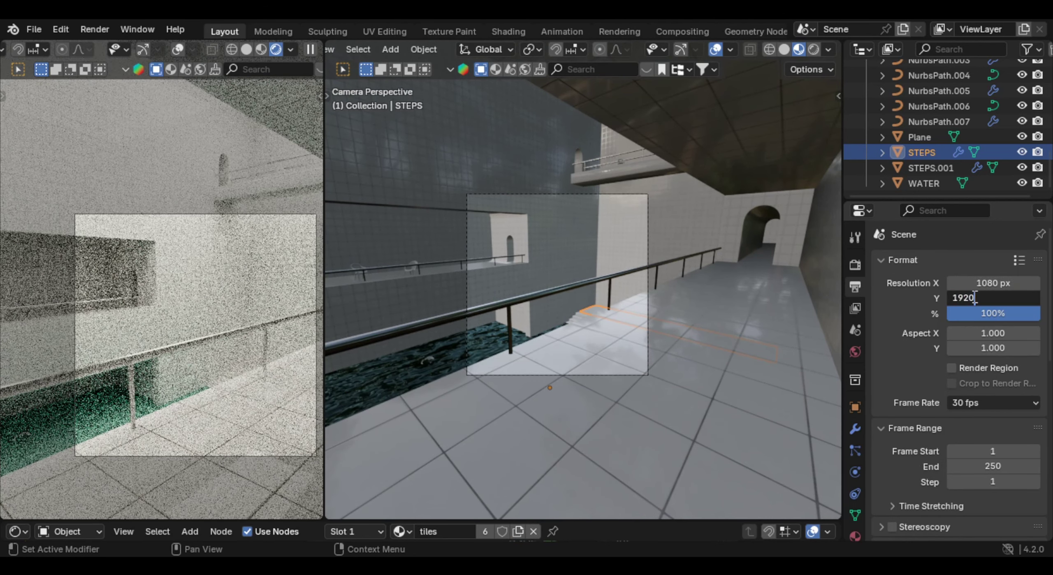
key("Return")
Step: Define a render region that encloses the whole camera frame in the rendered viewport
key("ctrl+b")
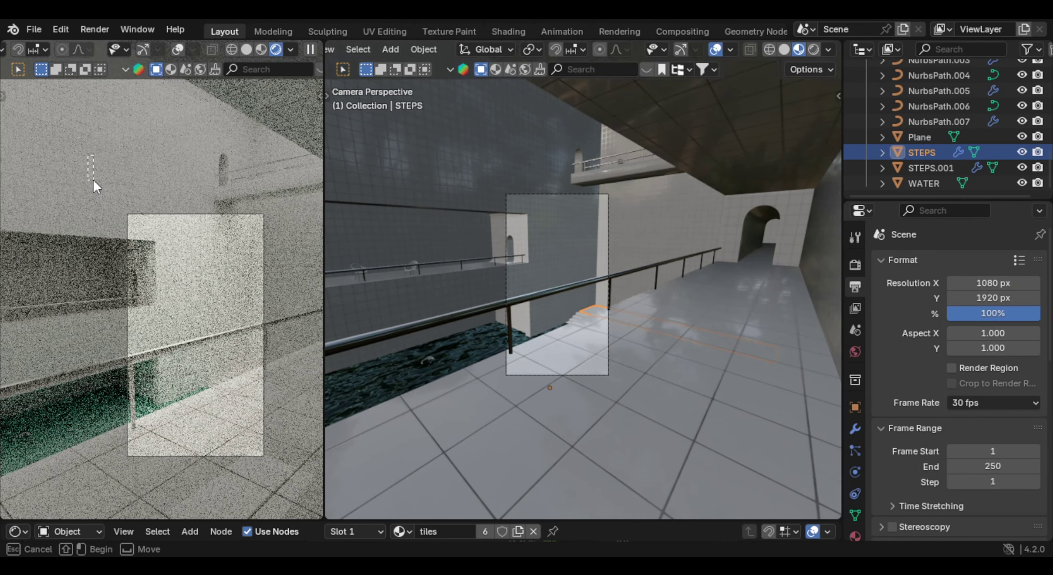
left_click_drag(88, 156, 298, 490)
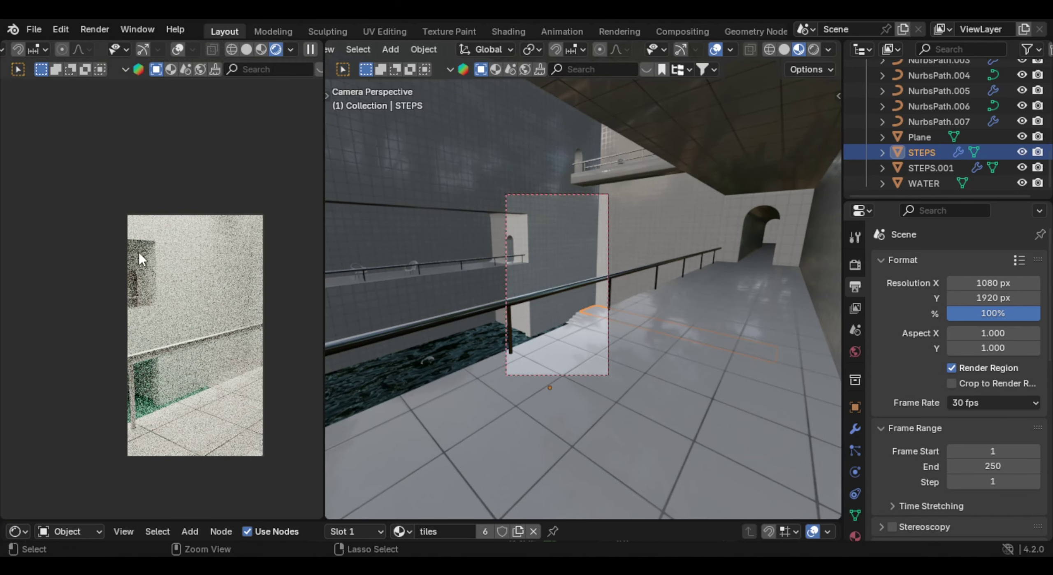
key("ctrl+b")
left_click_drag(91, 166, 356, 487)
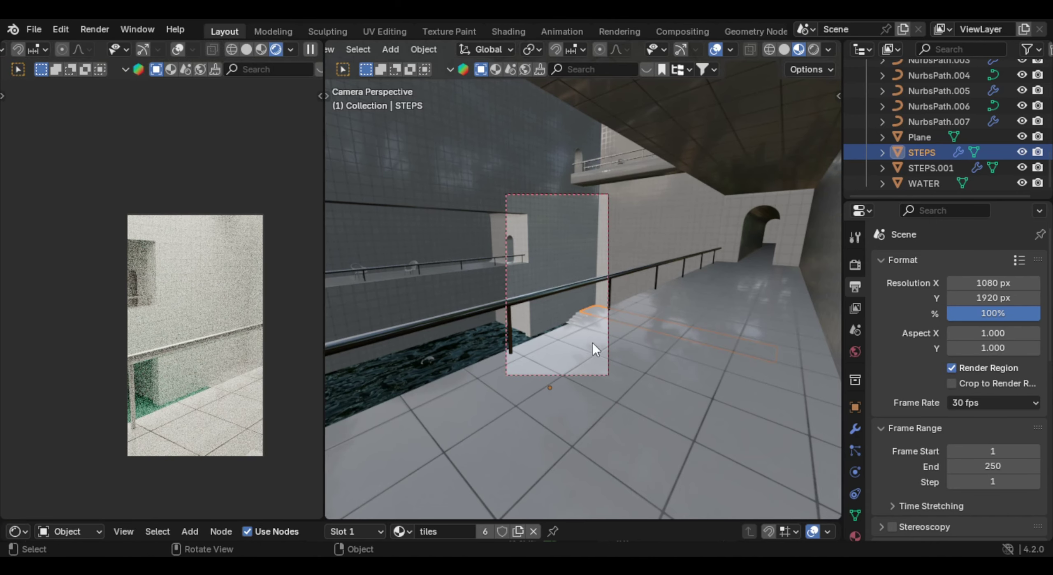
Step: Enlarge the area below the viewports and change it from the Shader Editor to the Timeline
middle_click_drag(593, 343, 621, 340, "shift")
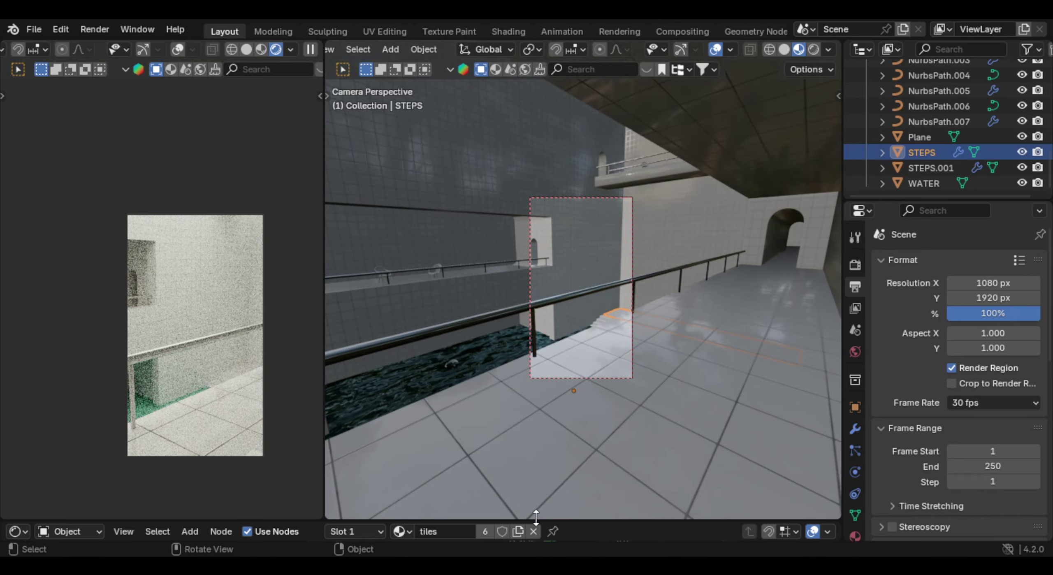
left_click_drag(536, 517, 556, 417)
left_click(15, 429)
left_click(123, 429)
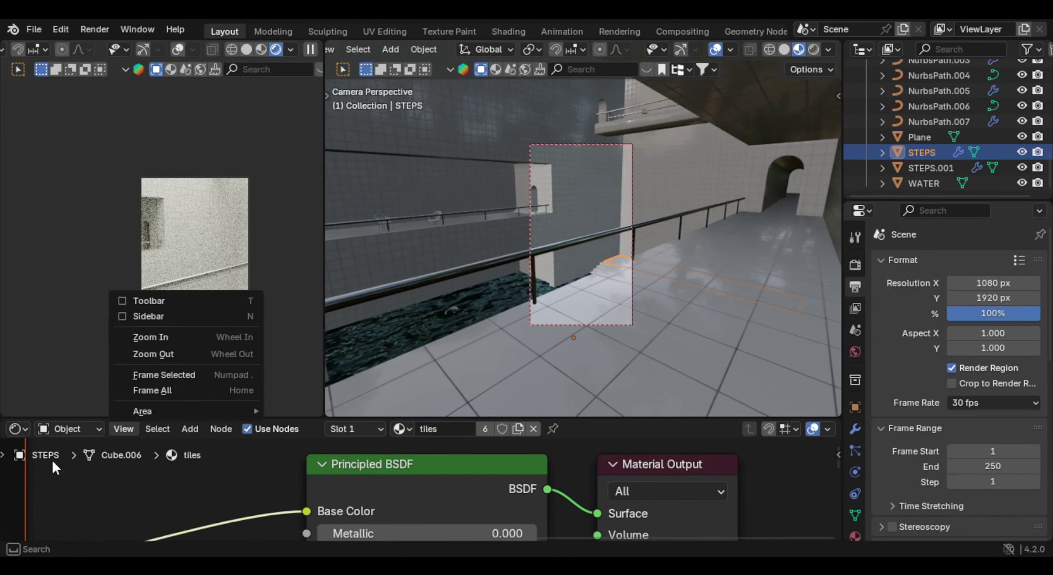
left_click(15, 429)
left_click(230, 291)
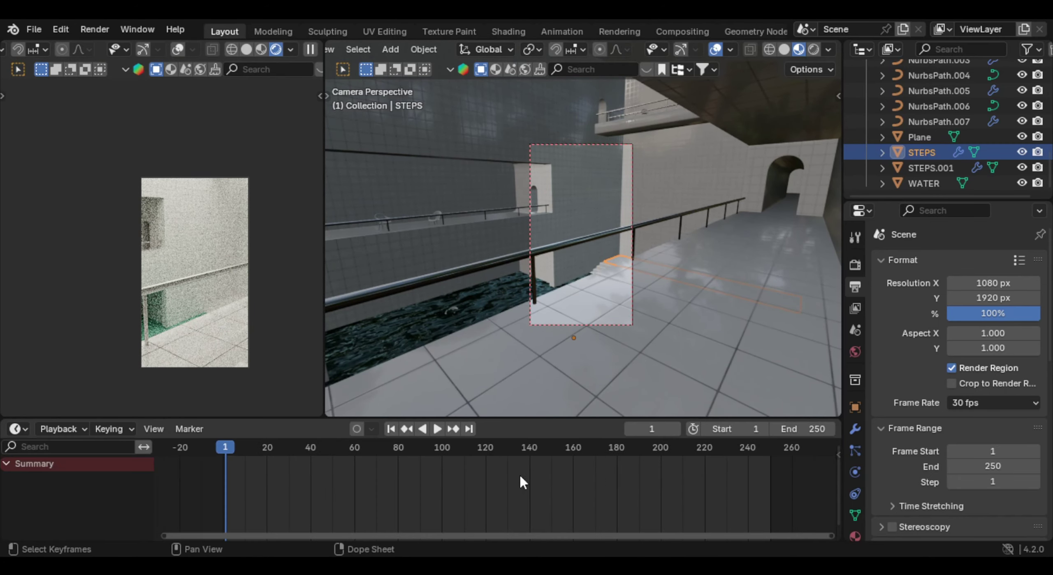
Step: Set the animation's end frame to 100
scroll(799, 455, "up", 2)
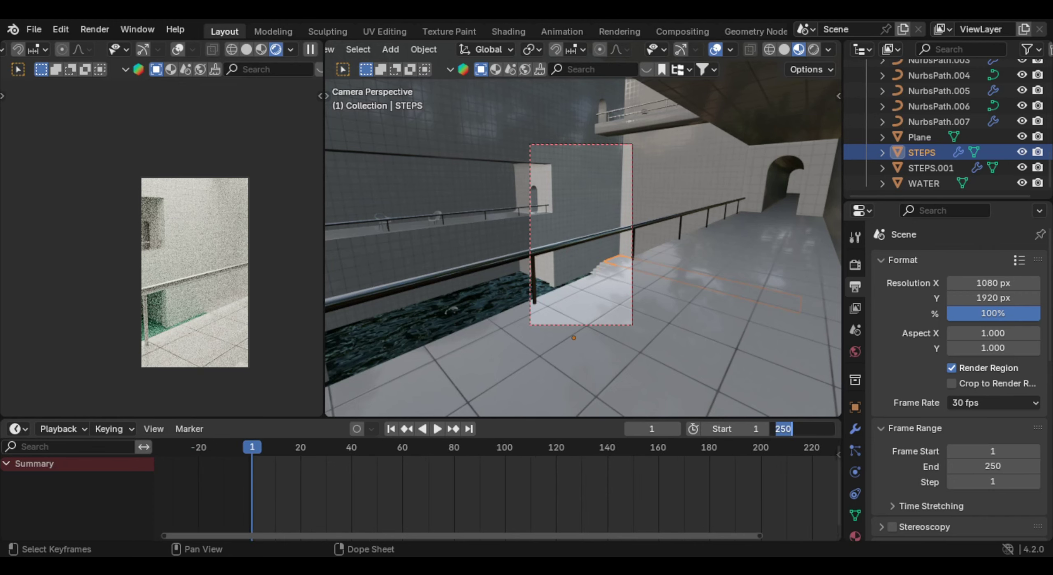
key("BackSpace")
key("BackSpace")
type("00")
key("Return")
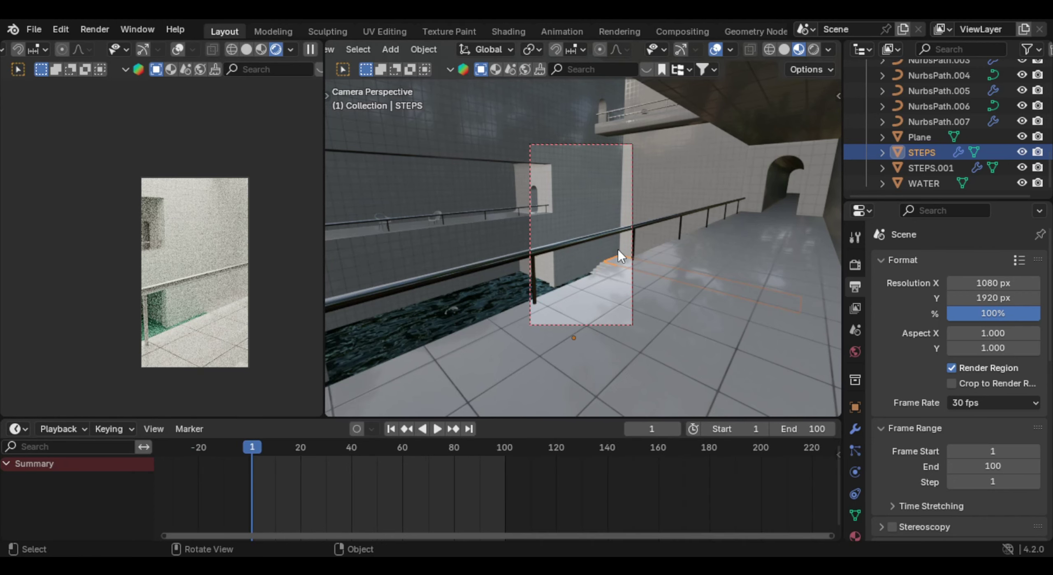
Step: Move the camera in wireframe top view to the arched passage at the walkway's end and turn it to look along the walkway
key("KP_Decimal")
key("KP_7")
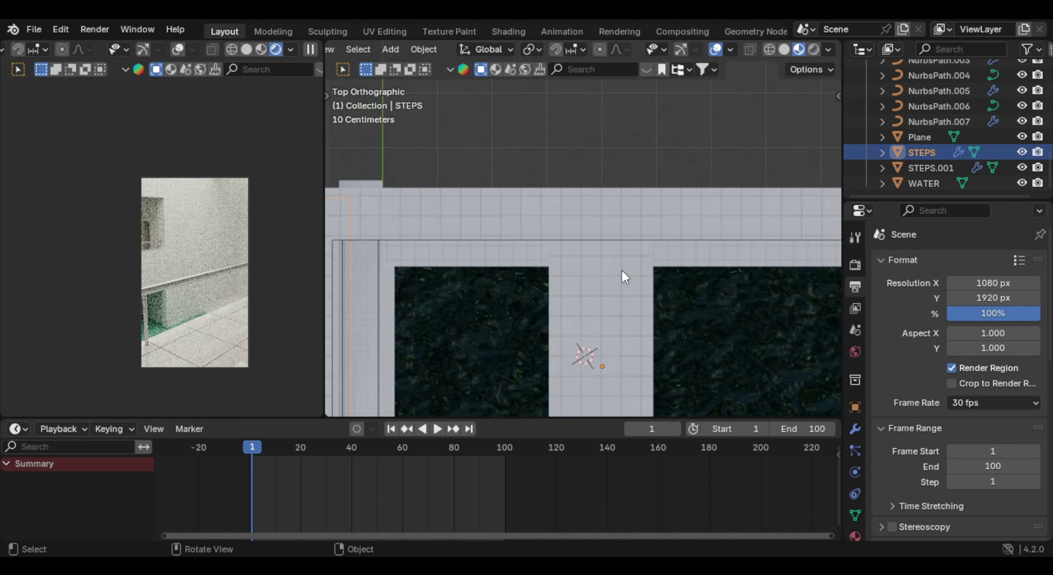
middle_click_drag(622, 277, 488, 282, "shift")
left_click(783, 50)
middle_click_drag(572, 254, 629, 208, "shift")
left_click(631, 204)
key("KP_7")
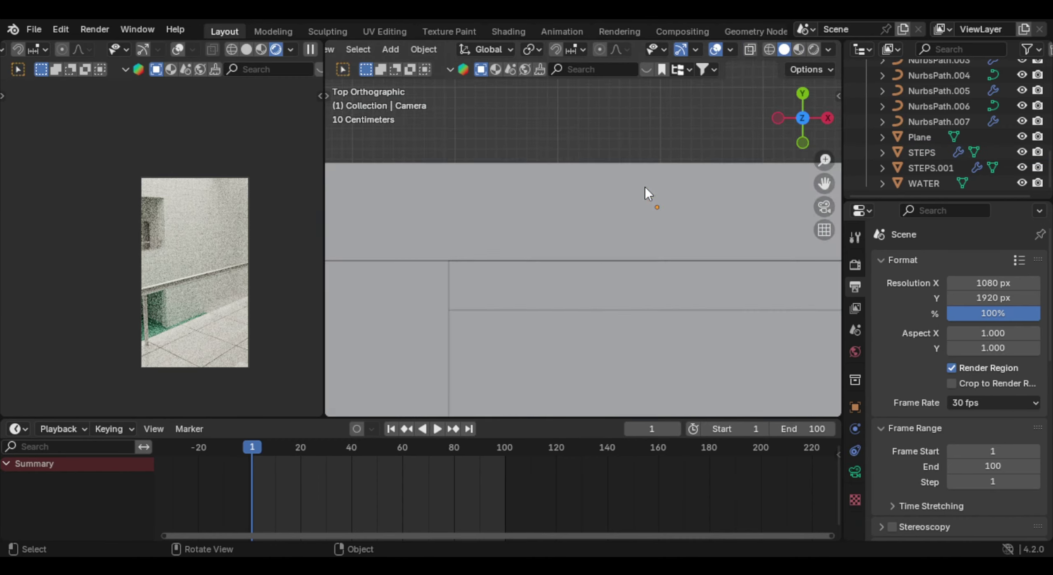
key("shift+z")
key("g")
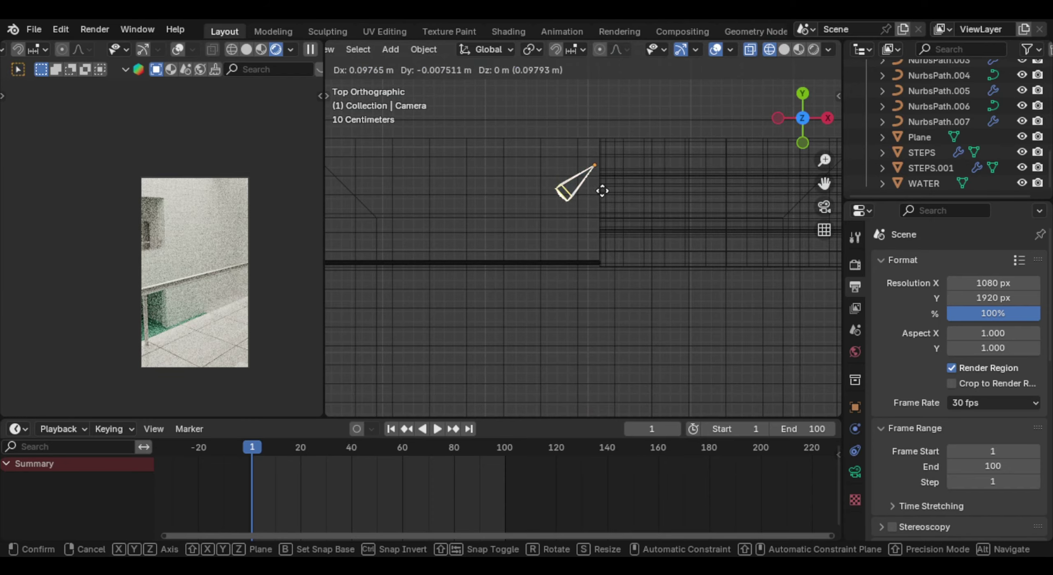
left_click(684, 212)
key("r")
left_click(707, 159)
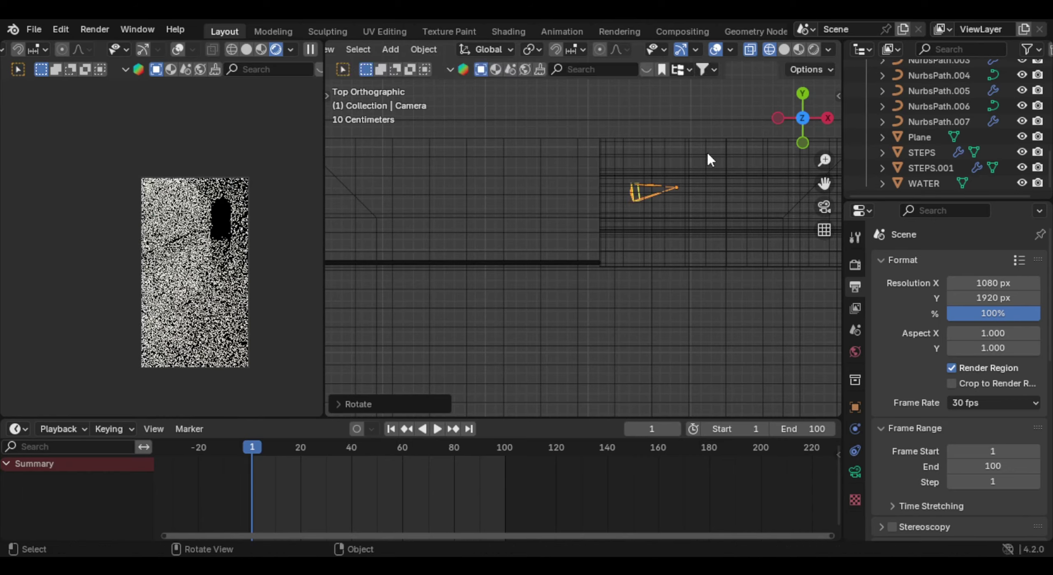
Step: Fine-tune the camera's position and heading in top view so it looks straight down the walkway toward the far arch
key("g")
left_click(676, 180)
key("r")
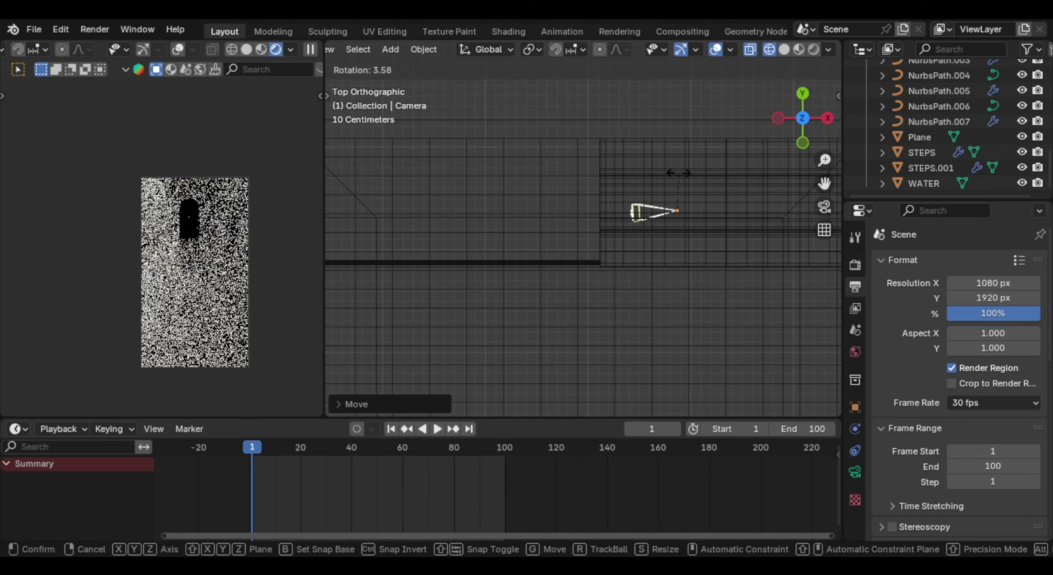
left_click(676, 179)
scroll(230, 284, "up", 2)
scroll(223, 263, "up", 2)
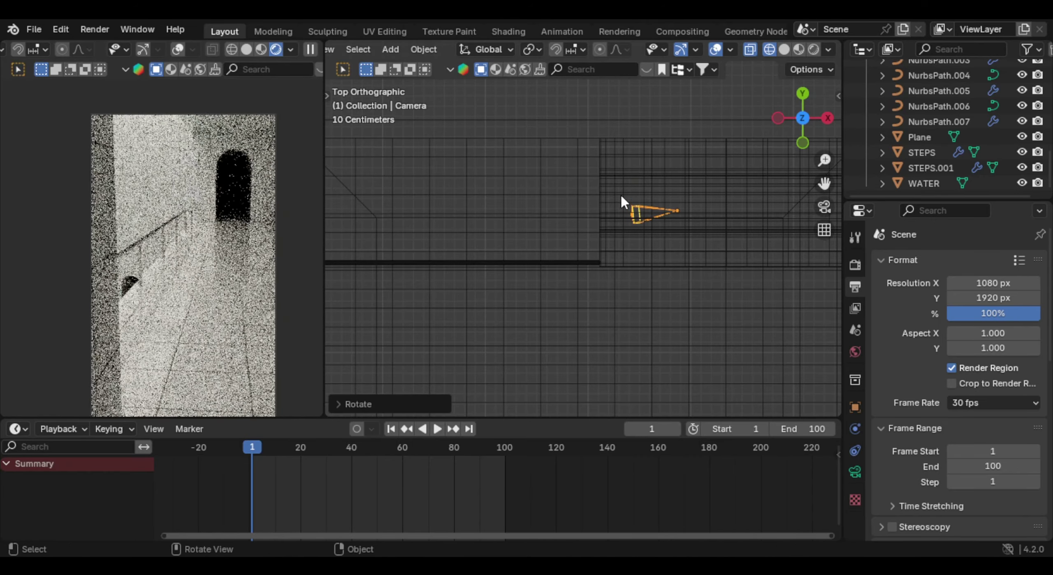
Step: Tilt the camera upward by about 6° around the global Y axis
middle_click_drag(628, 204, 665, 240)
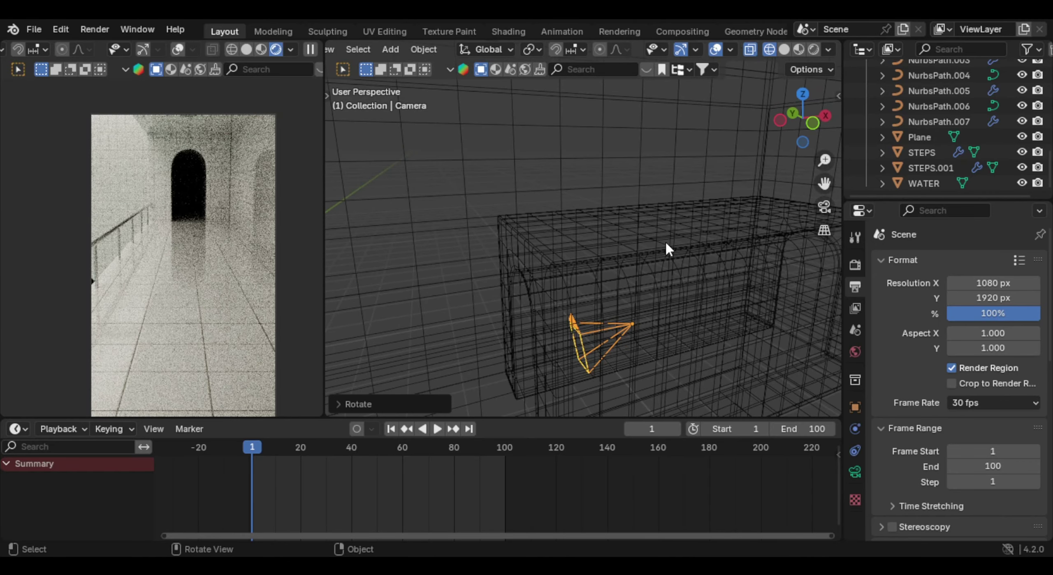
key("r")
key("x")
key("y")
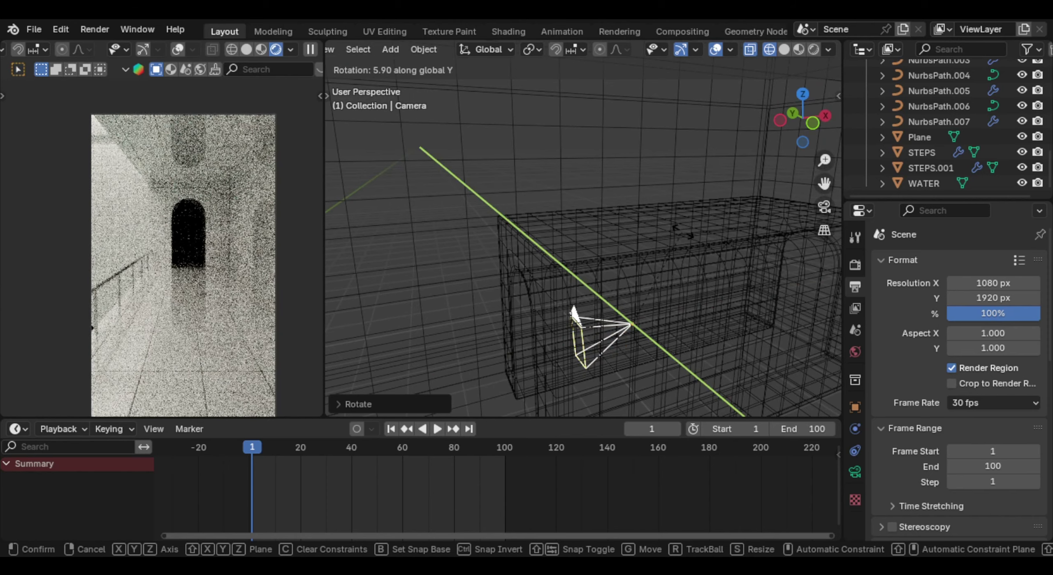
left_click(237, 238)
scroll(236, 213, "up", 2)
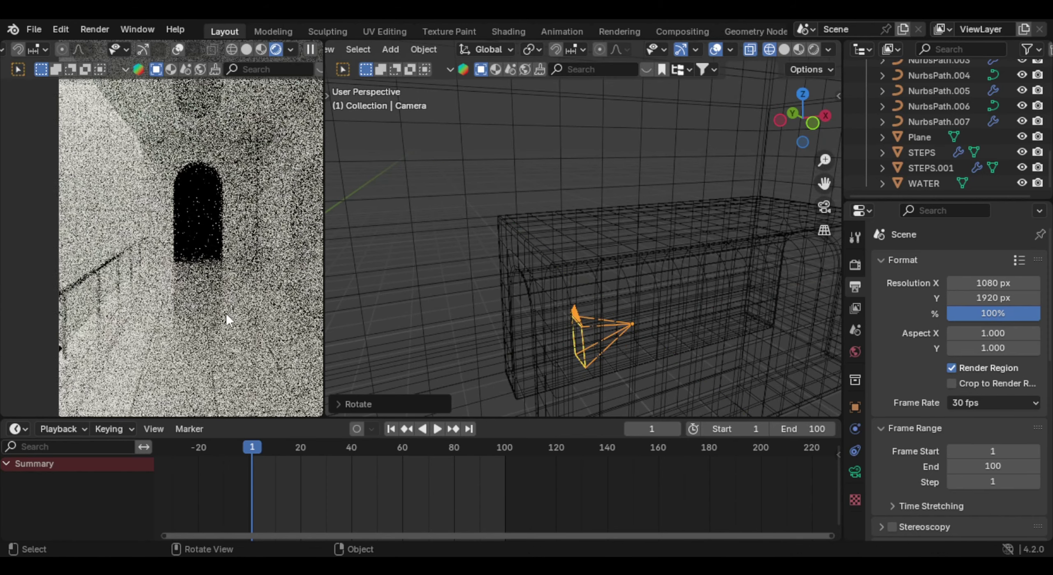
Step: Select the main room mesh and change the area below the viewports from the Timeline to an enlarged Shader Editor
left_click(368, 402)
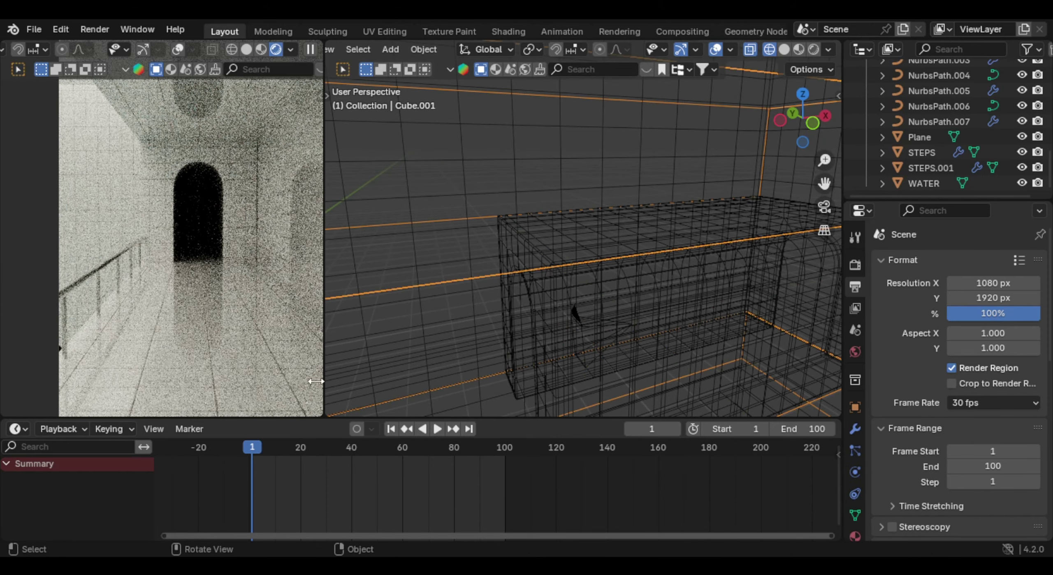
left_click(24, 429)
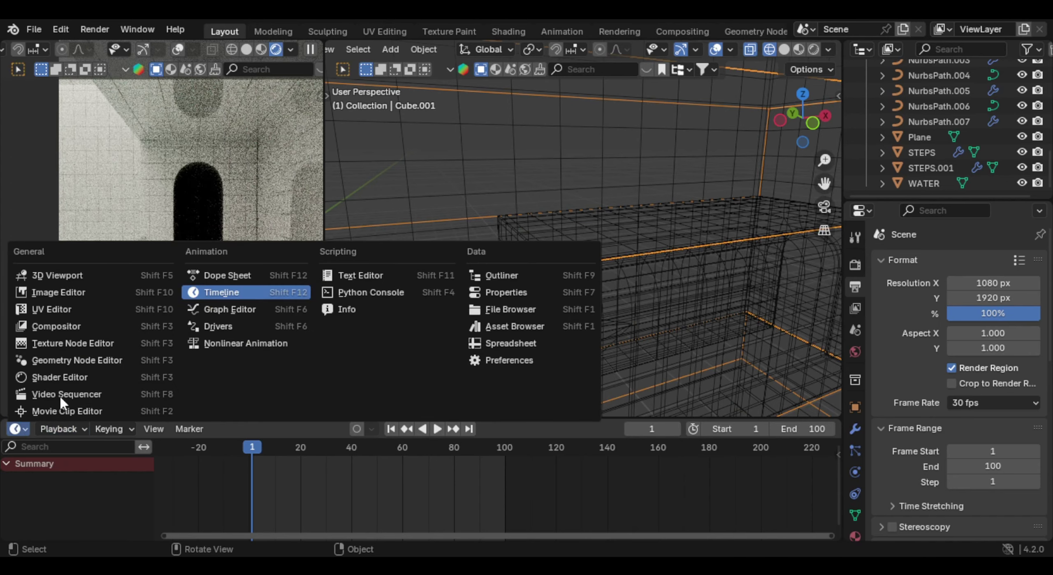
left_click(57, 378)
left_click_drag(440, 417, 438, 315)
scroll(411, 446, "down", 5)
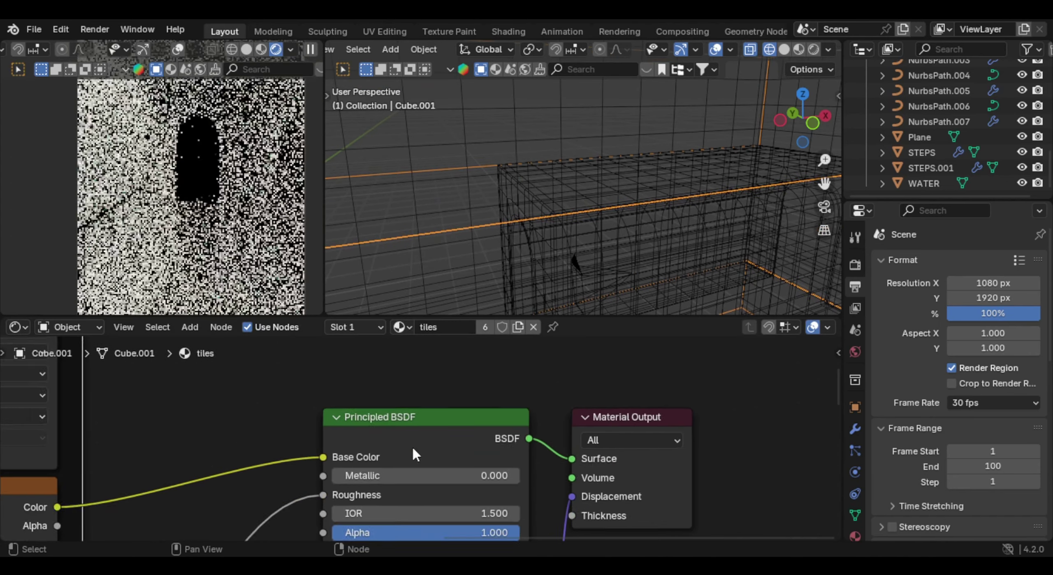
Step: Disconnect the roughness map from the tiles material's Principled BSDF and set its Roughness to 0.4
scroll(451, 450, "up", 2)
middle_click_drag(354, 493, 495, 427)
scroll(464, 431, "up", 1)
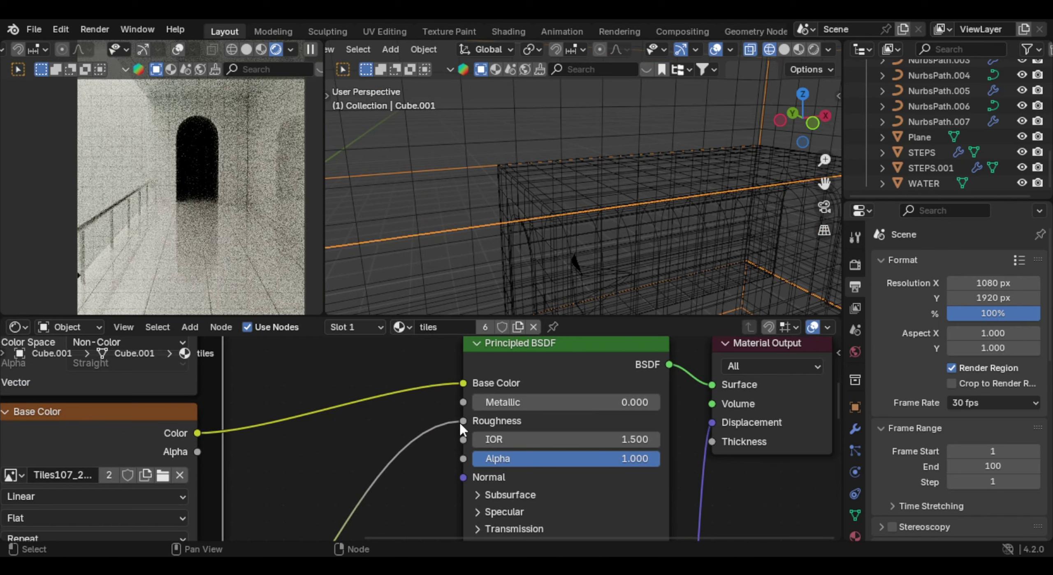
left_click_drag(463, 420, 424, 430)
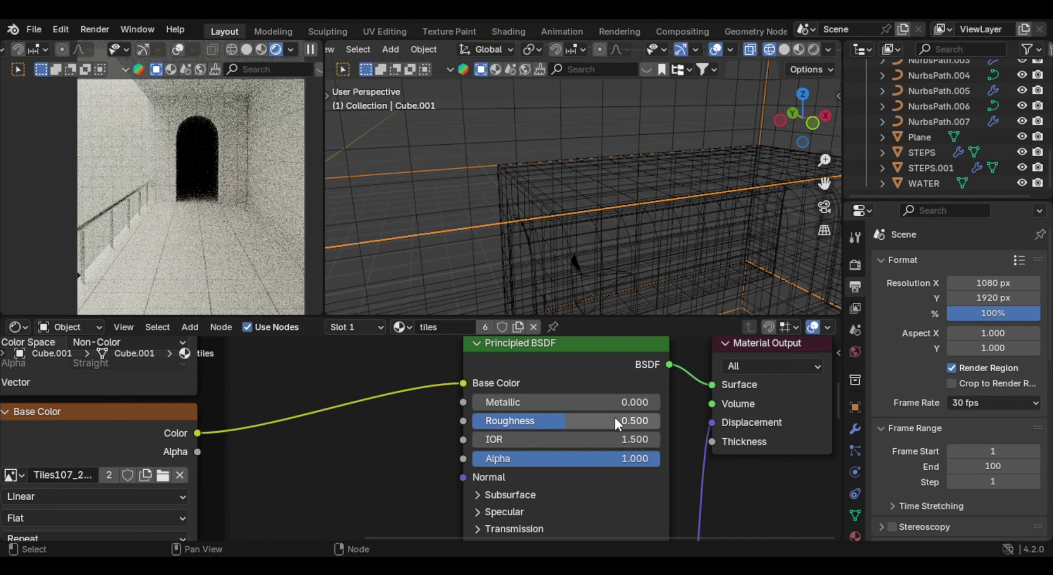
left_click_drag(592, 425, 577, 422)
double_click(578, 421)
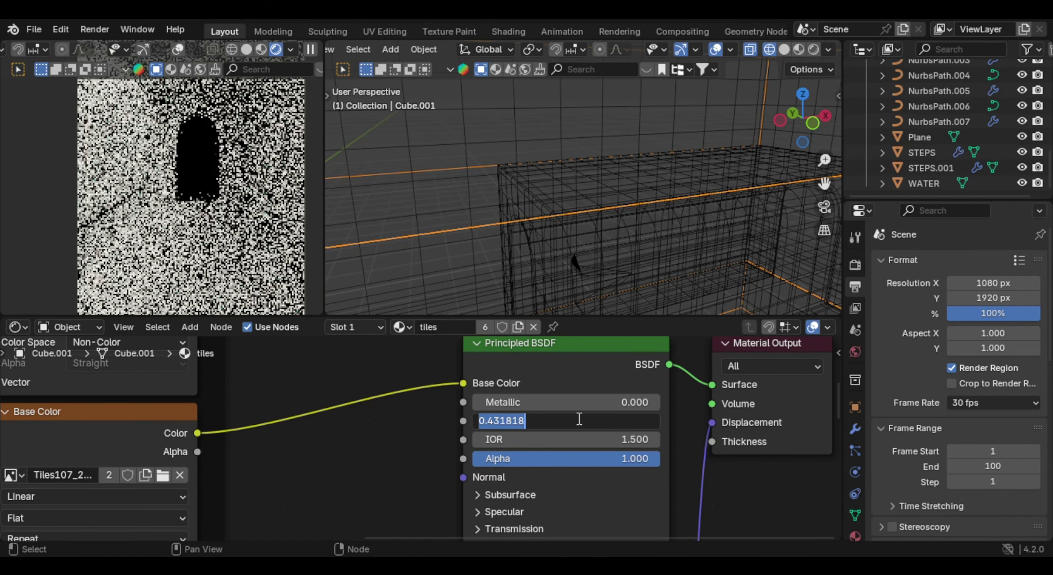
type(".4")
key("Return")
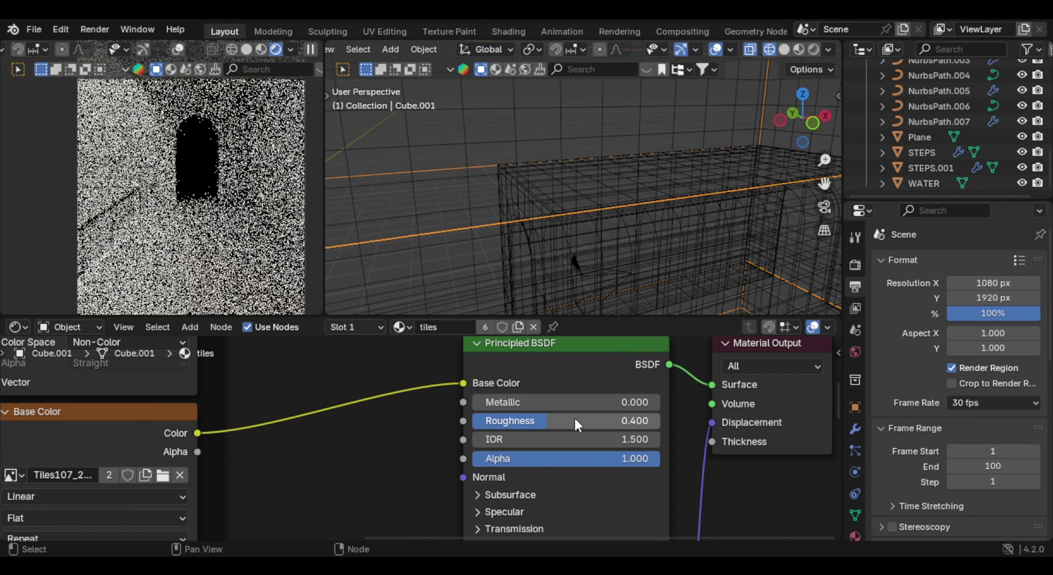
Step: Select the arched passage mesh, disconnect the roughness map in its tiles.001 material and set Roughness to 0.4
left_click(607, 234)
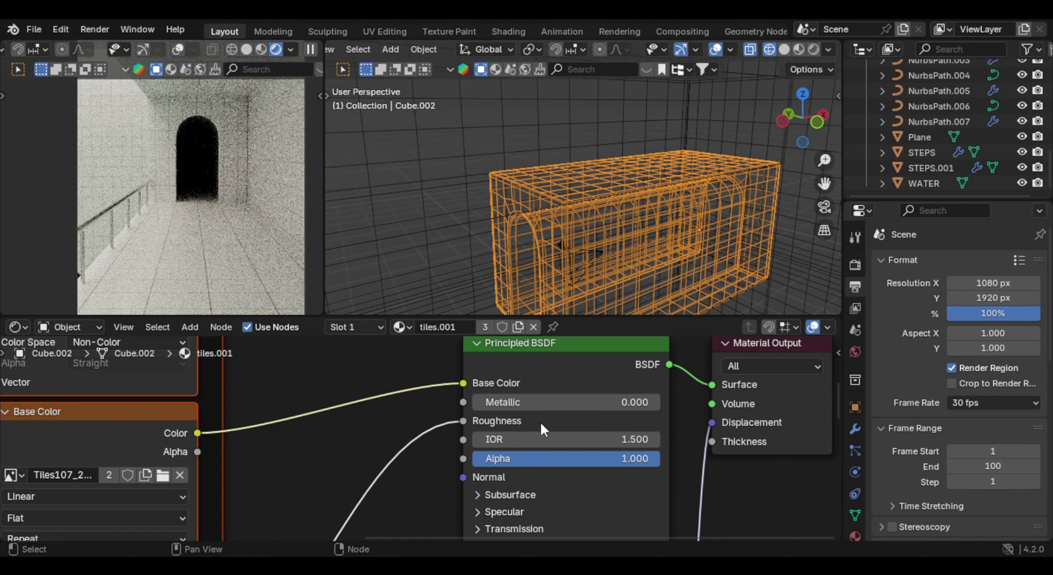
left_click_drag(463, 421, 395, 427)
double_click(581, 420)
type(".")
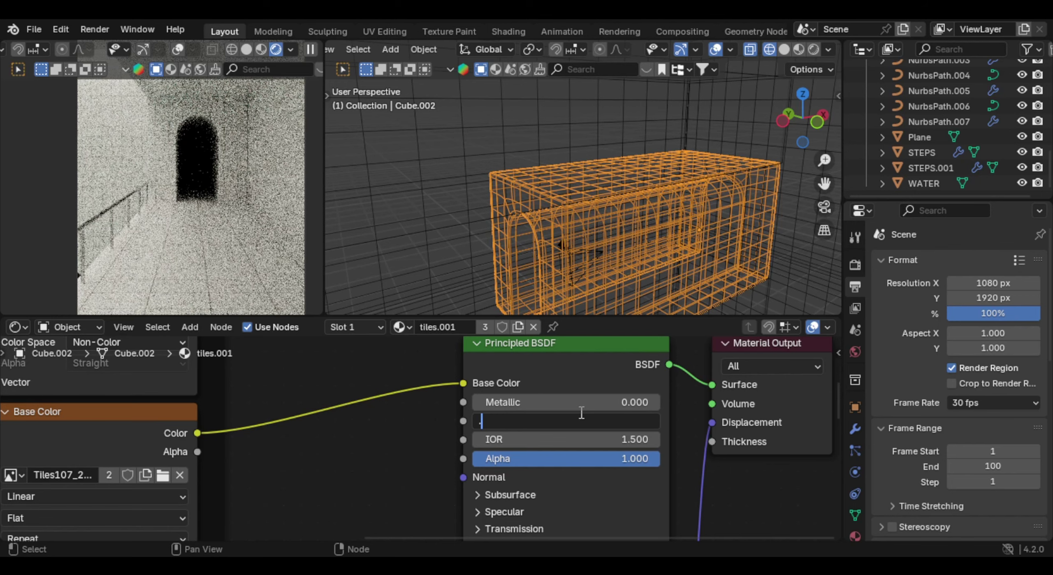
type("4")
key("Return")
Step: Change the area below the viewports back to the Timeline and select the camera in top view
scroll(242, 241, "down", 3)
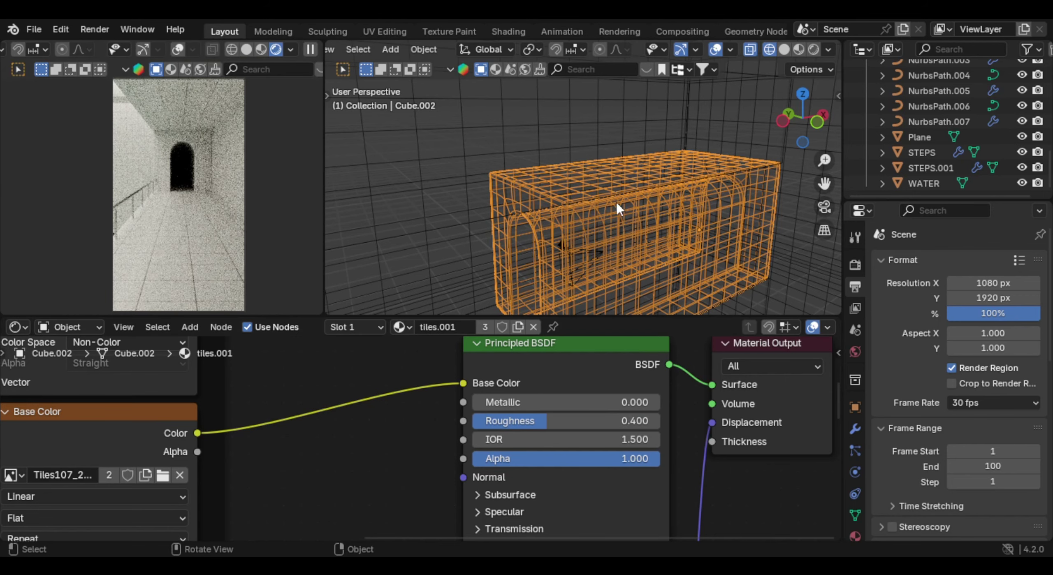
scroll(638, 217, "down", 6)
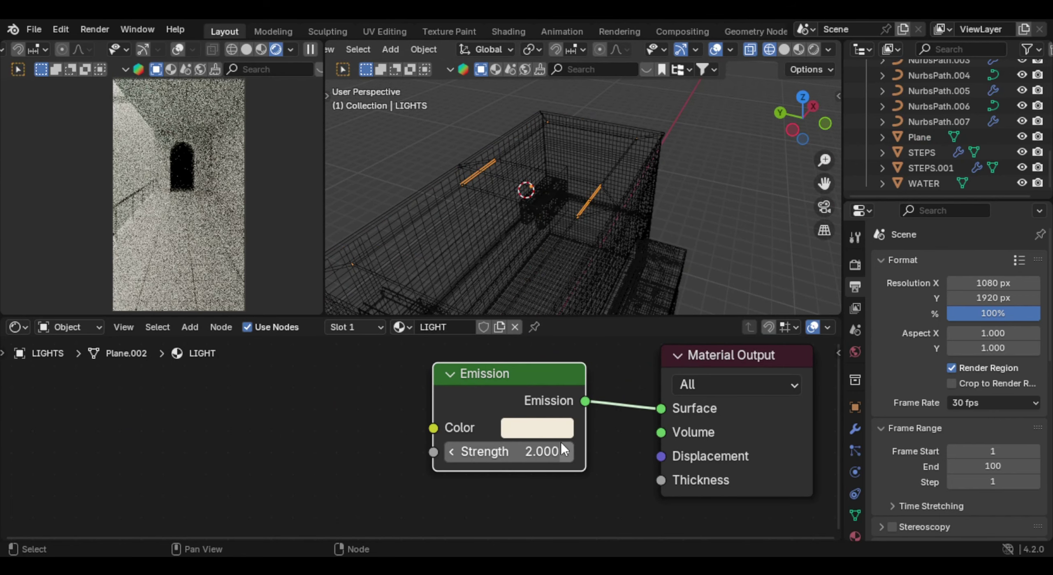
left_click(356, 428)
scroll(627, 204, "up", 3)
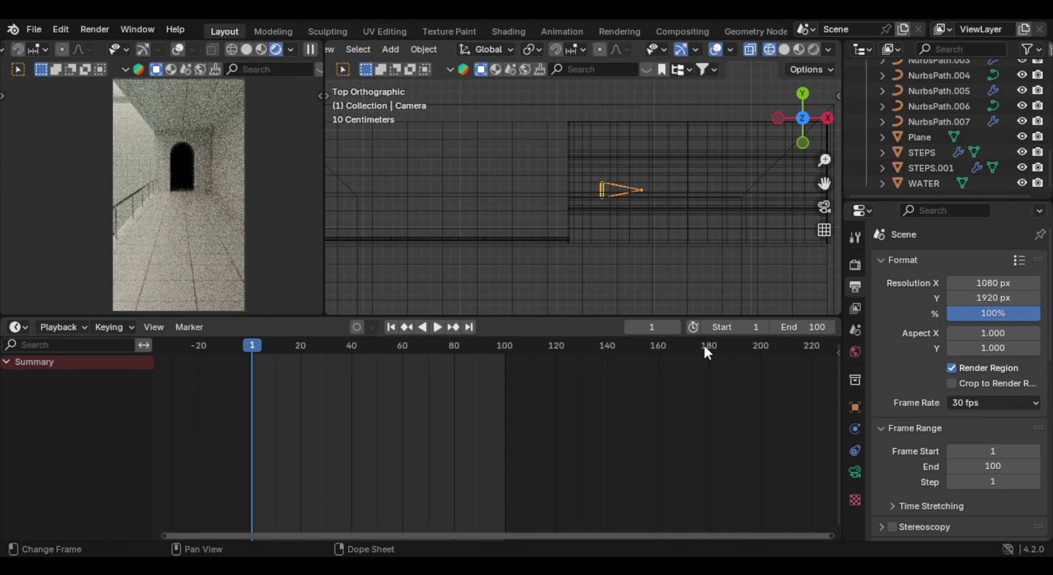
Step: Set the animation's start frame to 0, go to frame 0 and shrink the Timeline area
left_click(708, 327)
left_click(249, 346)
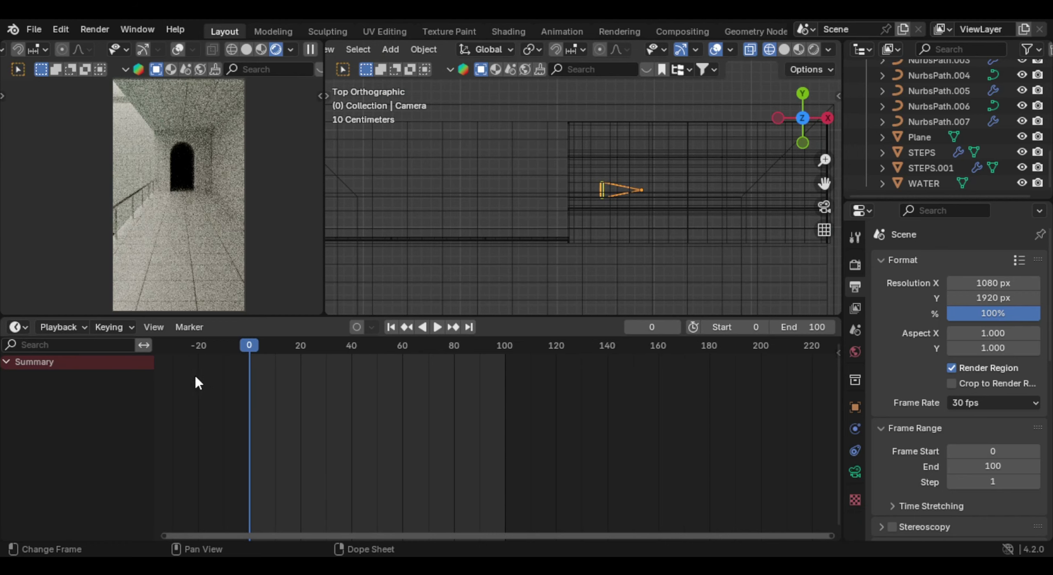
scroll(422, 373, "up", 1)
left_click_drag(522, 321, 526, 462)
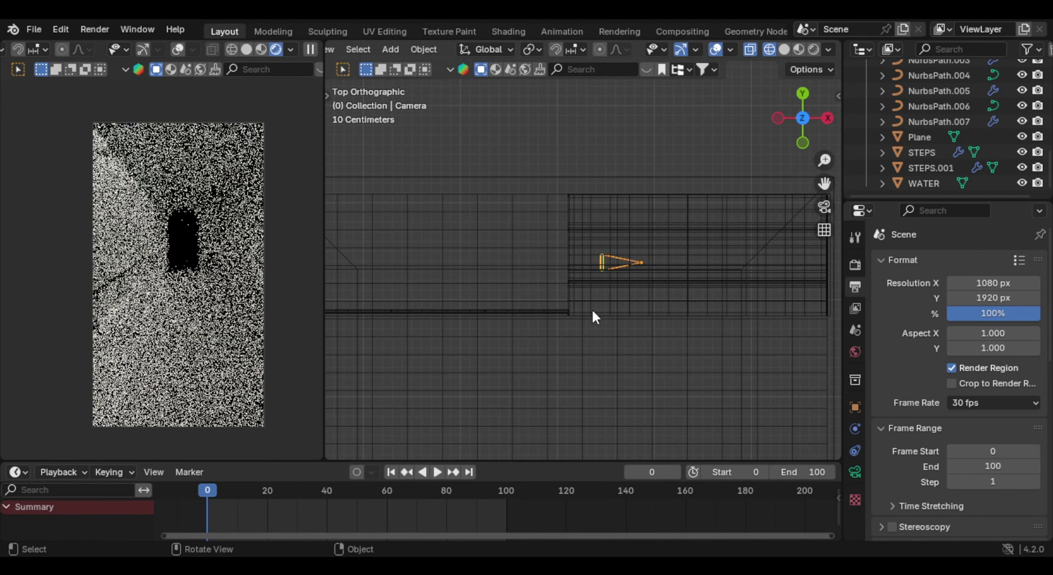
Step: Move the camera back along X into the arched passage, to about 8.43 m, and keyframe its location at frame 0
key("g")
key("x")
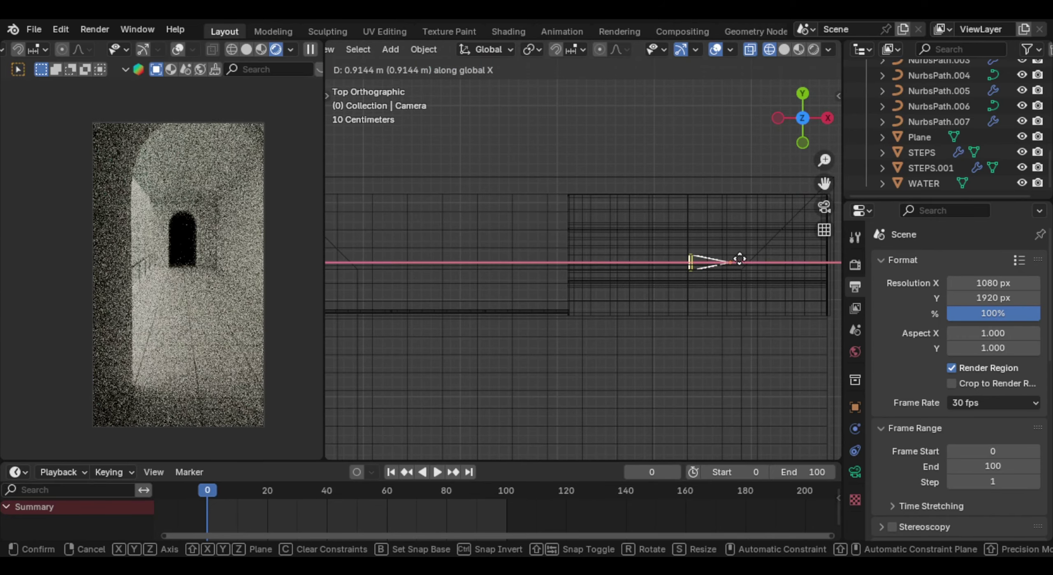
left_click(719, 257)
left_click(719, 257)
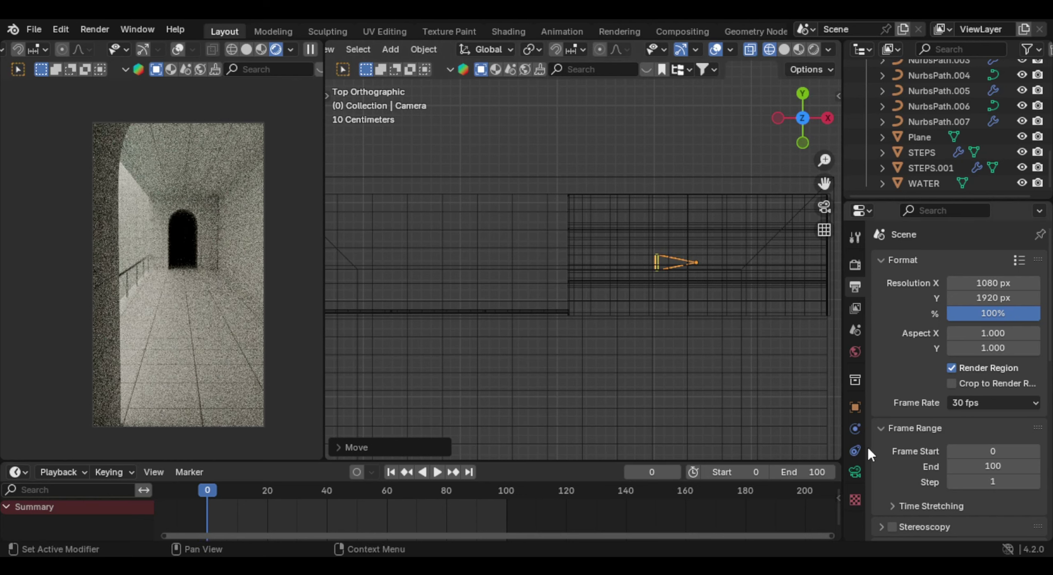
left_click(855, 408)
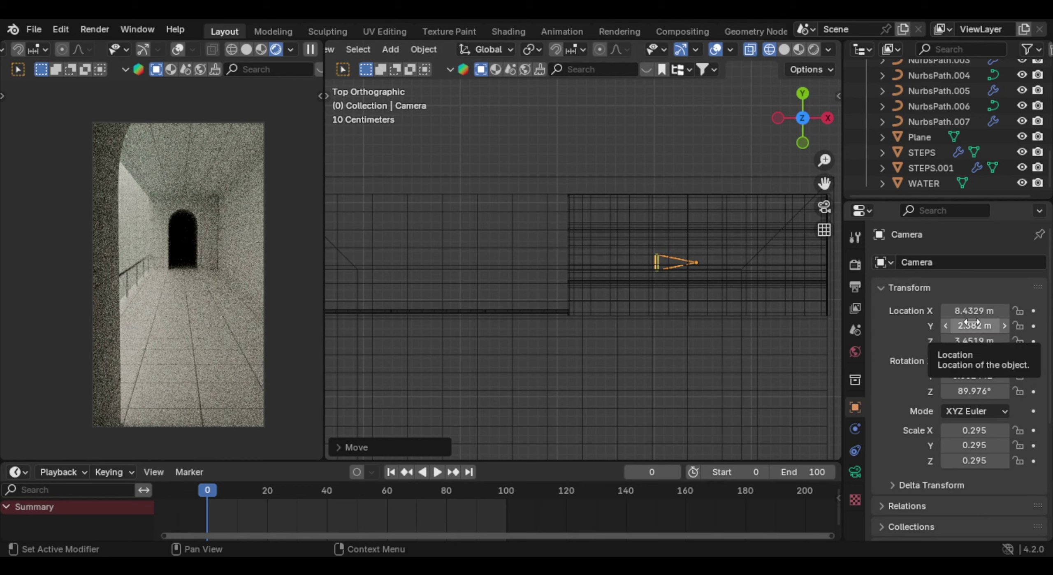
key("i")
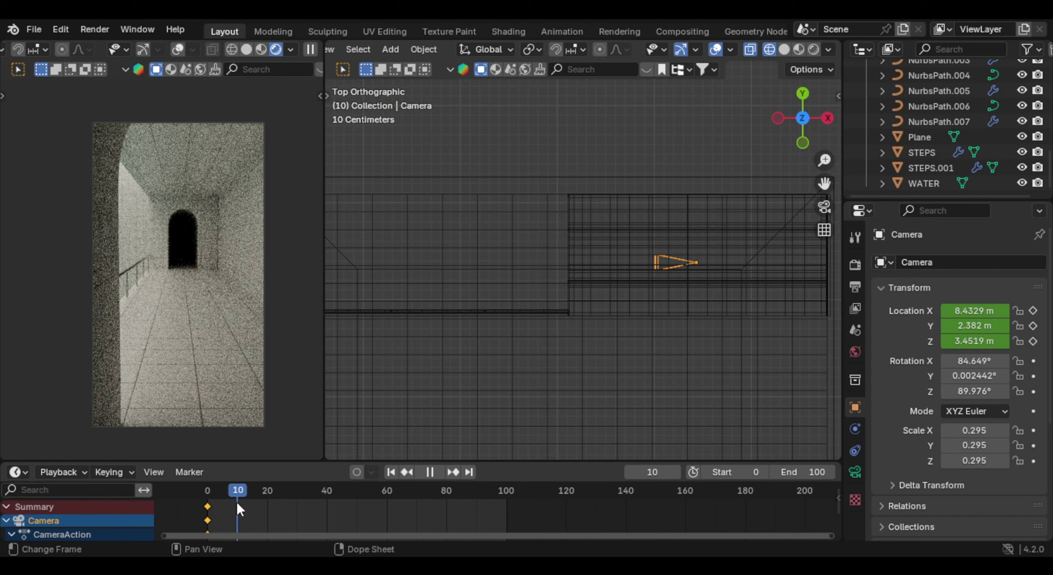
Step: Move the camera forward along X to about 7.34 m at frame 15 and keyframe its location there
left_click_drag(248, 500, 252, 500)
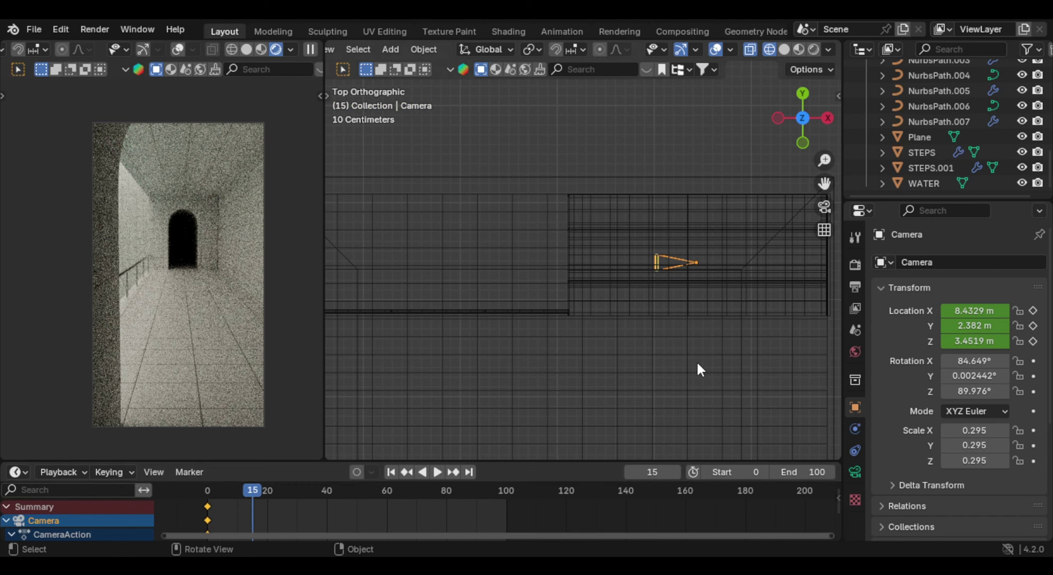
key("g")
key("x")
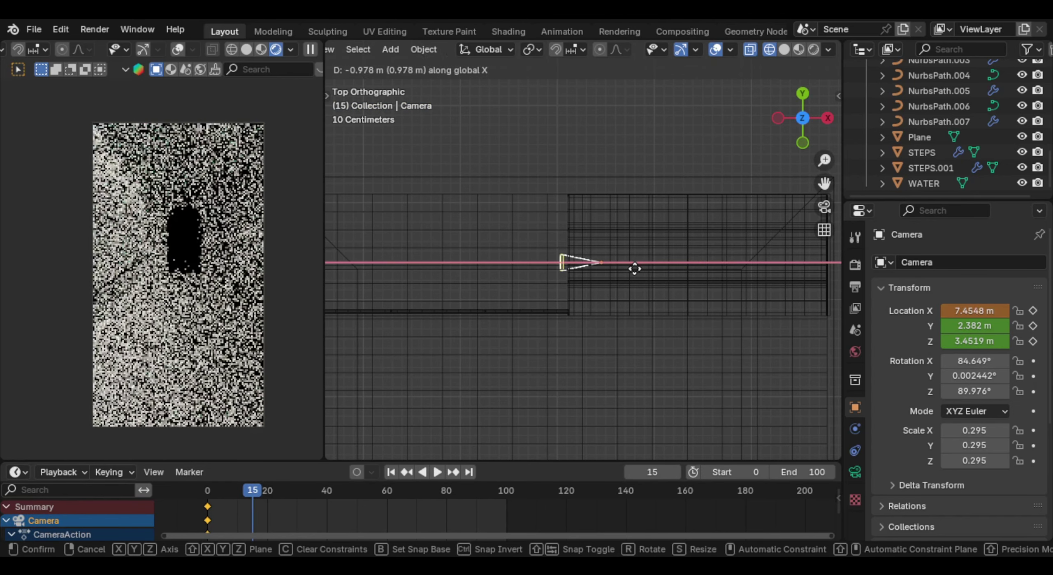
left_click(621, 269)
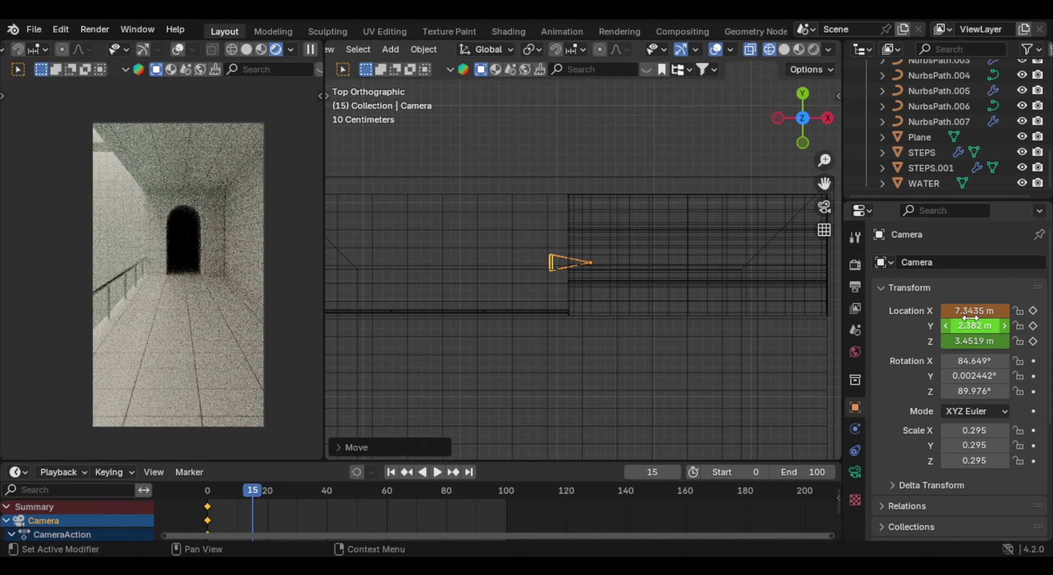
key("i")
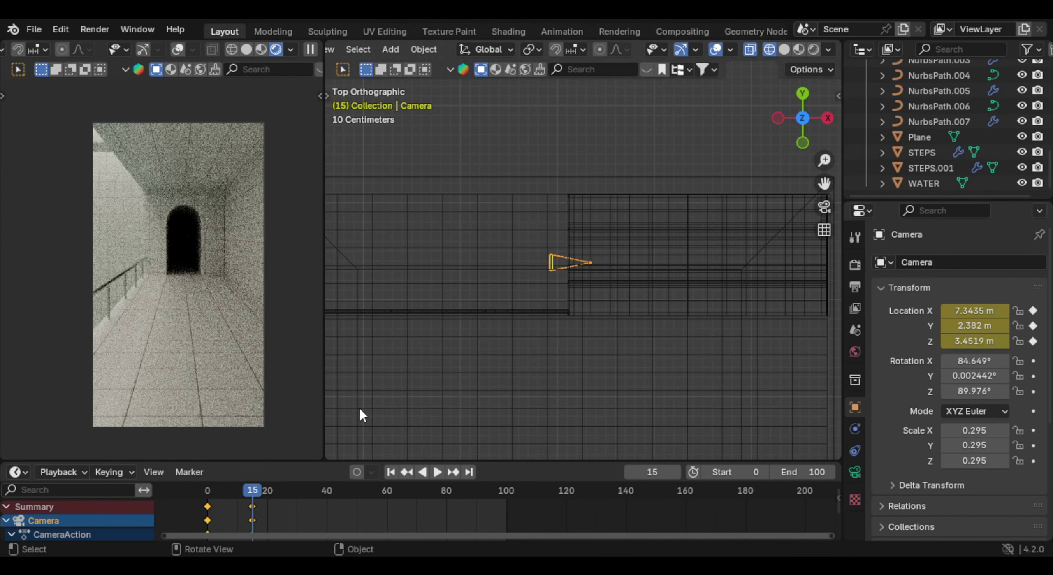
key("r")
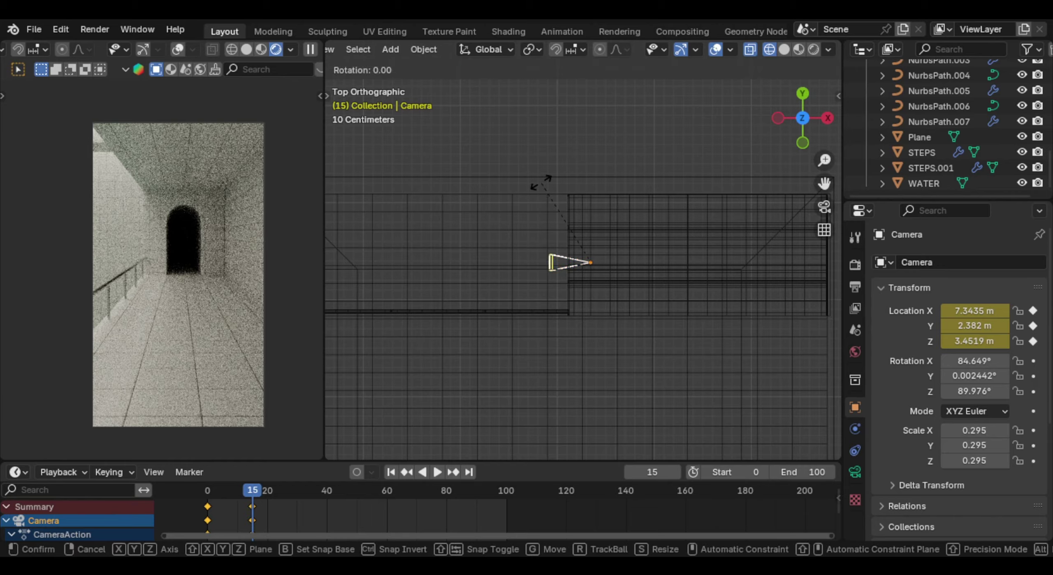
key("z")
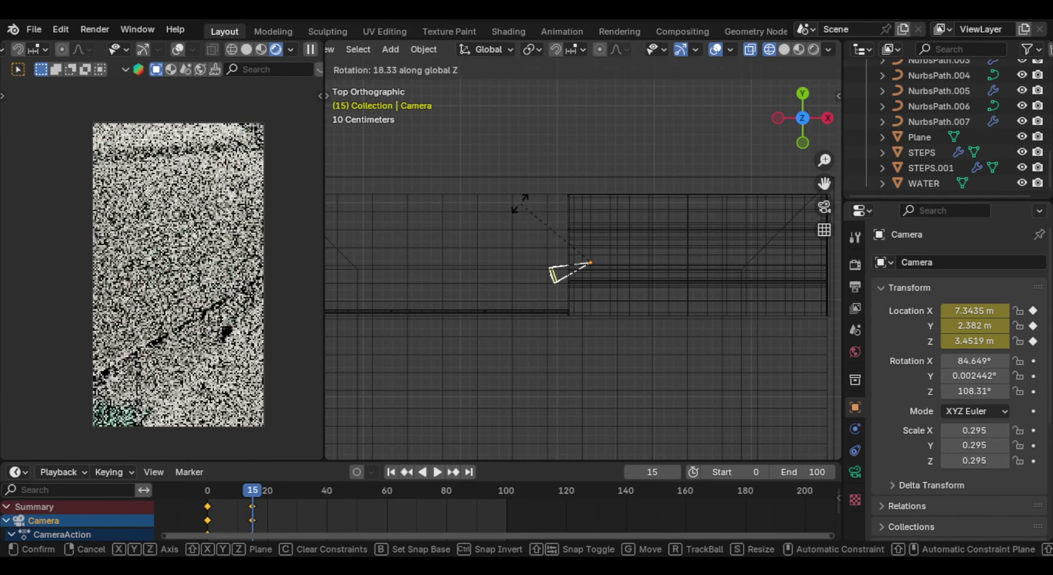
key("Escape")
Step: Keyframe the camera's rotation at frame 0 and advance the playhead to frame 14
left_click_drag(252, 491, 207, 500)
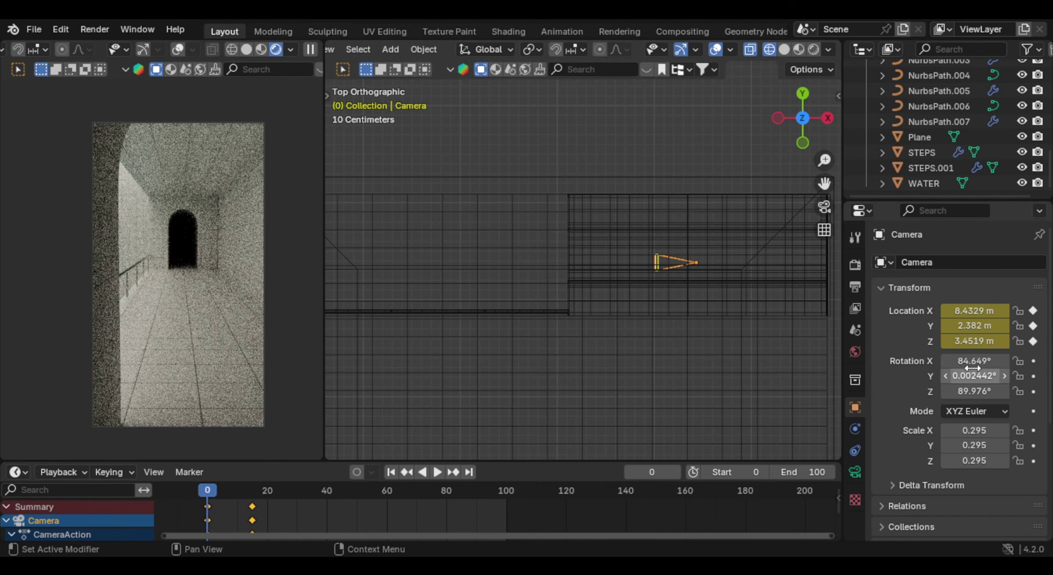
key("i")
left_click_drag(209, 490, 248, 506)
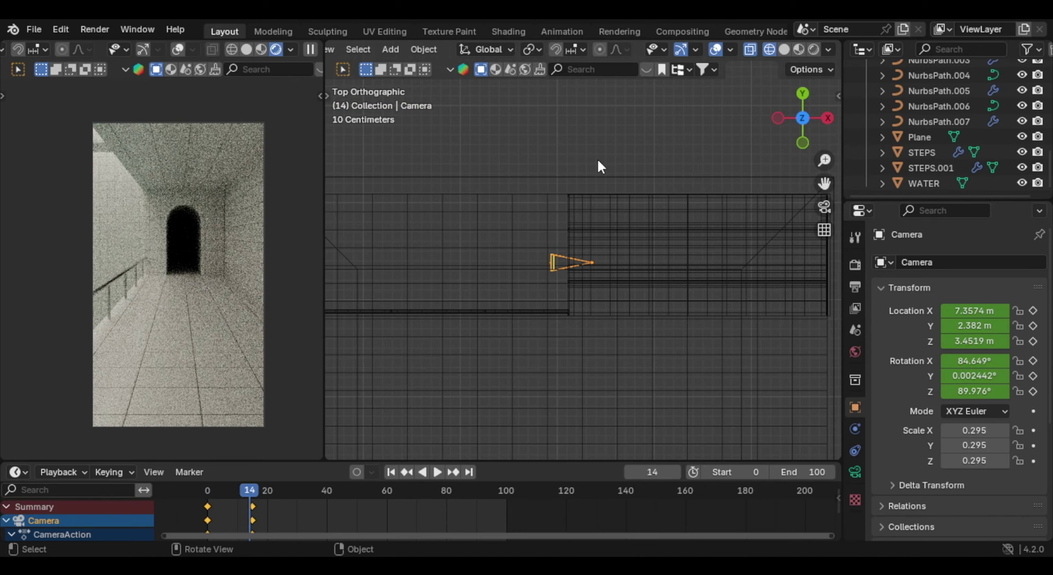
Step: Rotate the camera about Z to about 112°, keyframe its rotation at frame 14 and advance the playhead to frame 15
key("r")
key("z")
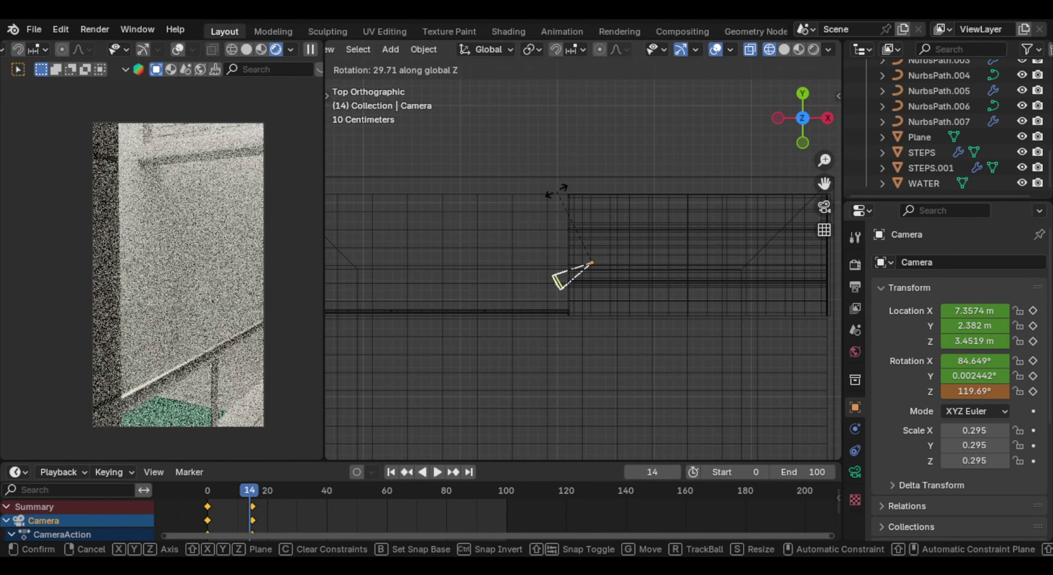
left_click(565, 188)
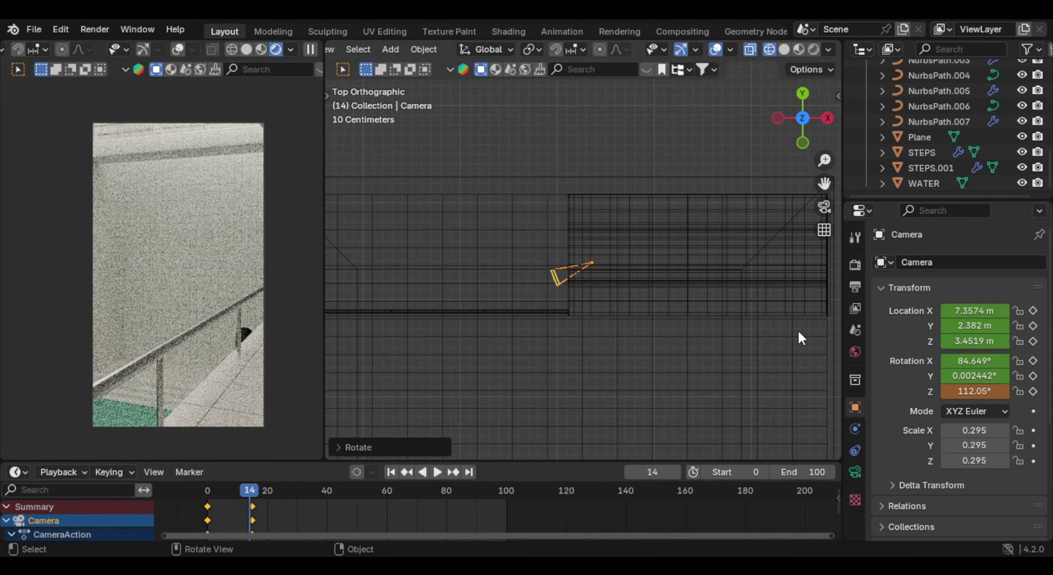
key("i")
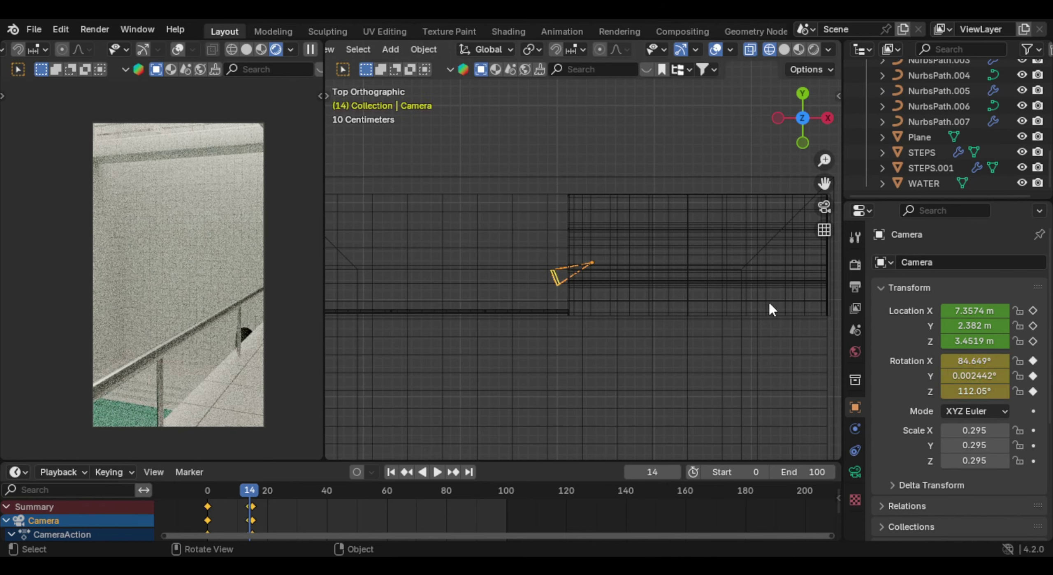
left_click(252, 491)
key("g")
key("x")
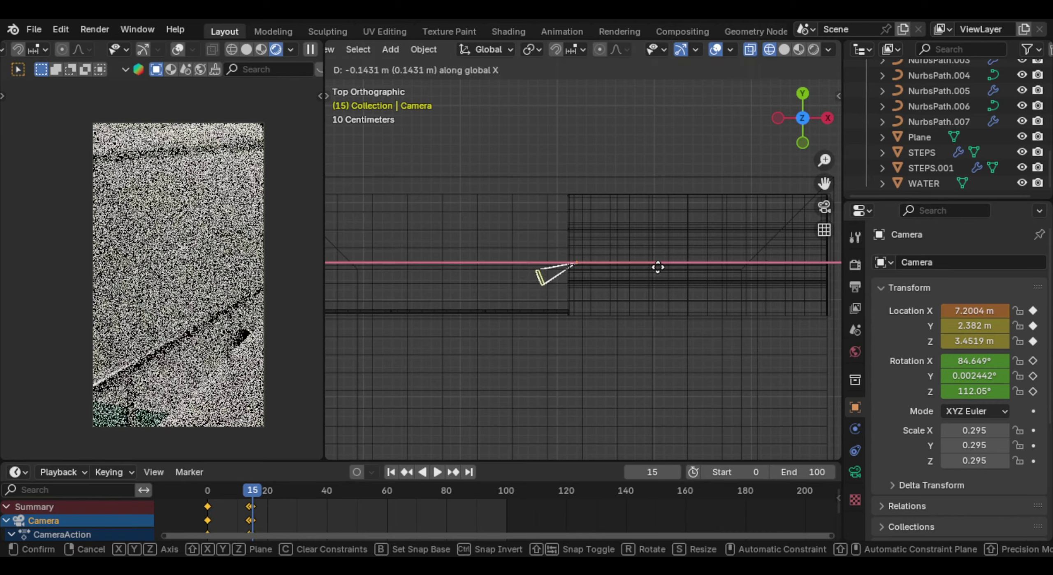
right_click(659, 274)
Step: Move the camera forward along X to about 7.10 m and replace its location keyframe at frame 15
key("g")
key("x")
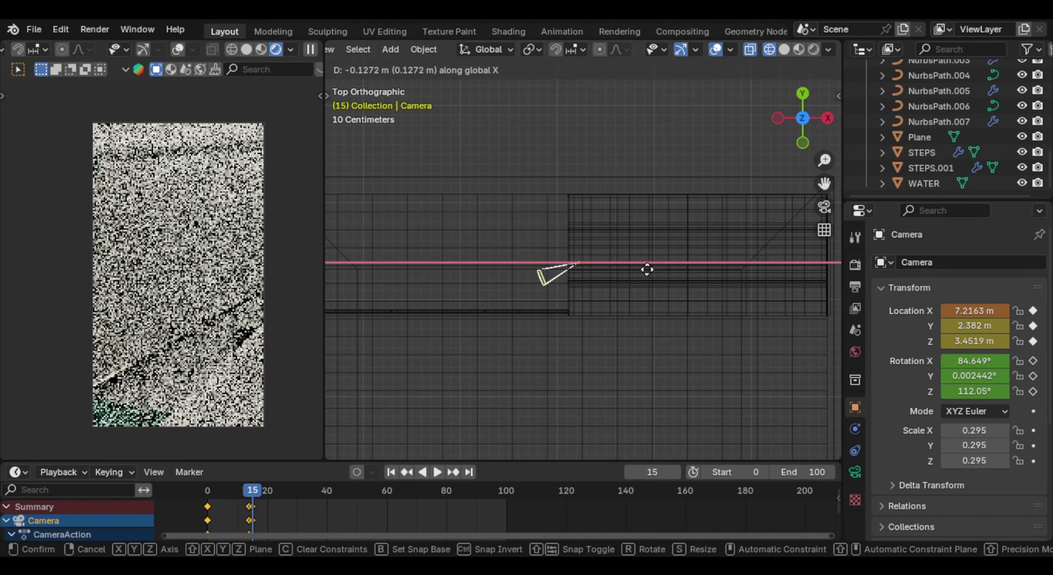
left_click(635, 271)
right_click(974, 311)
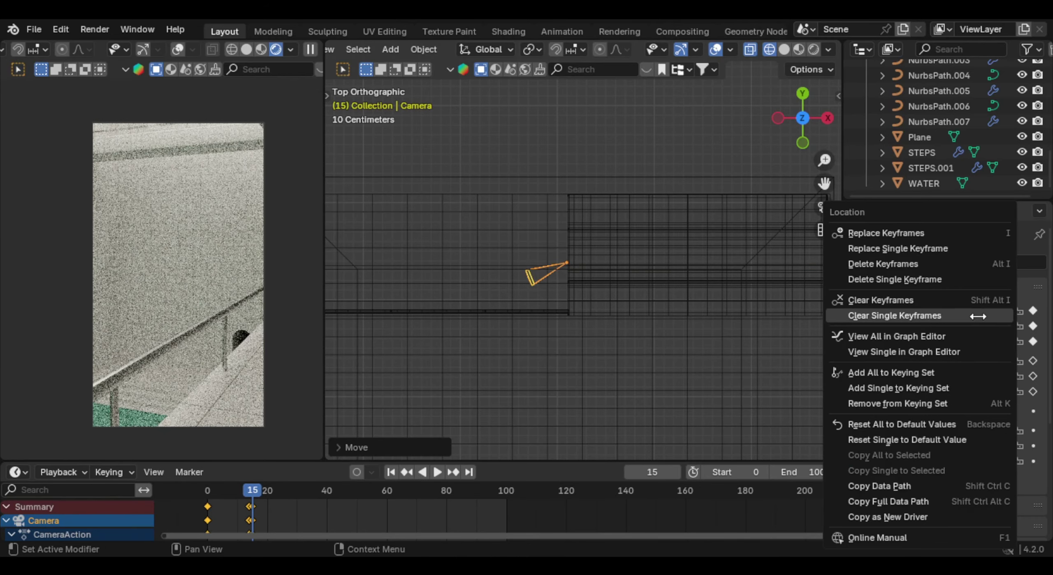
left_click(944, 231)
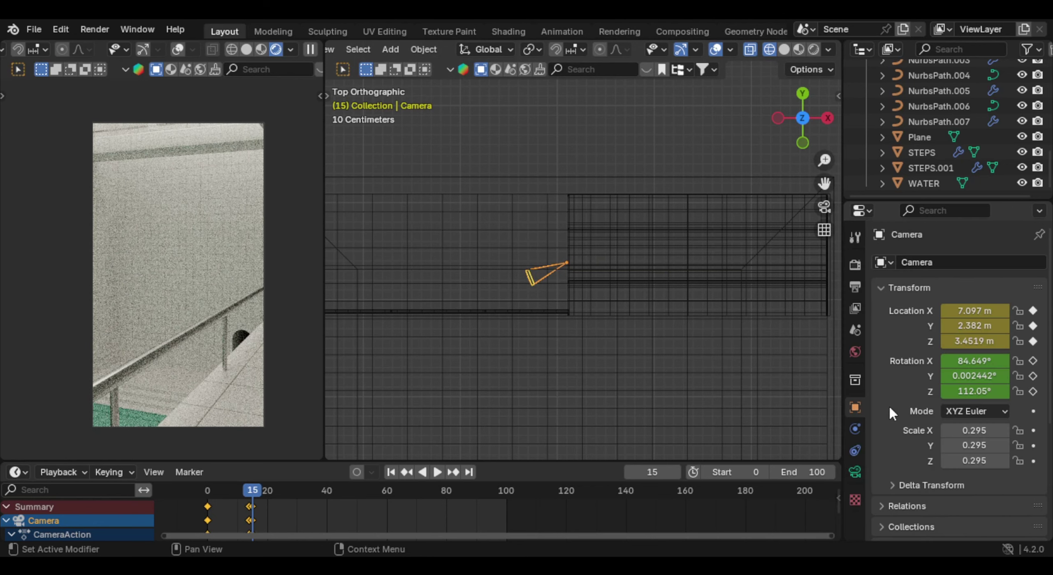
Step: Play back the camera move from its start to check the speed of the motion and turn
key("space")
key("space")
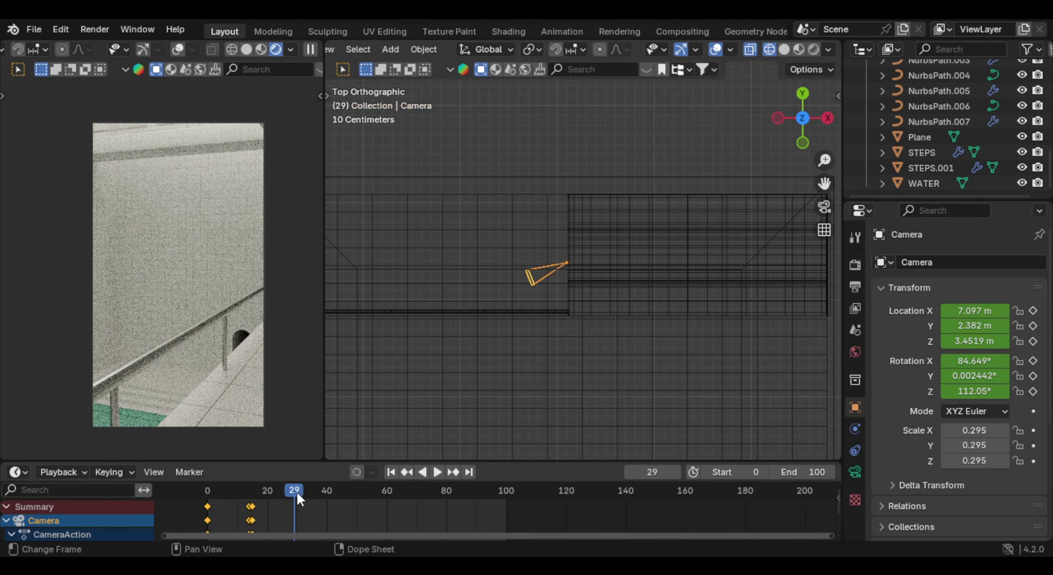
key("shift+Left")
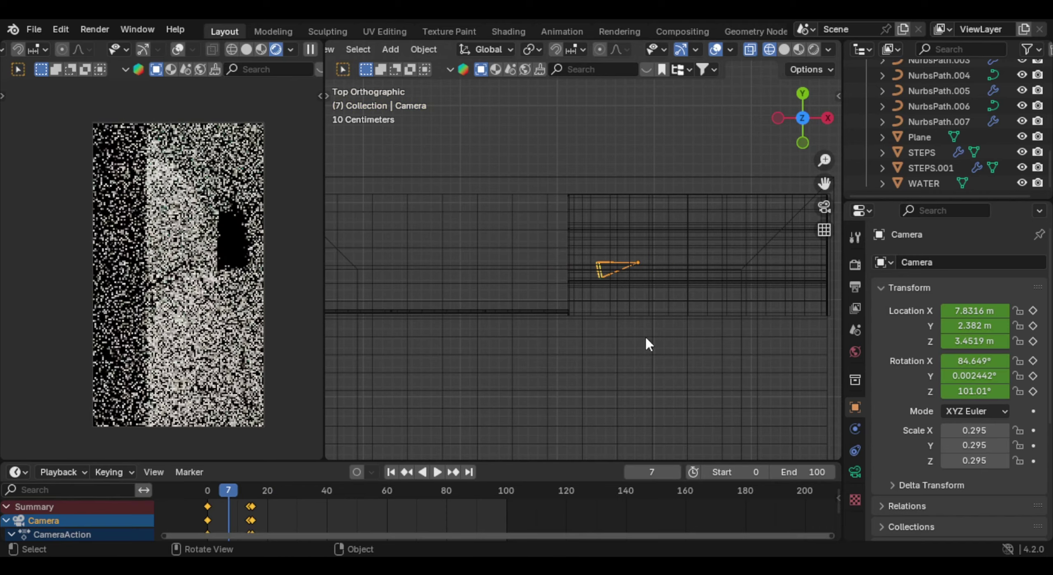
key("space")
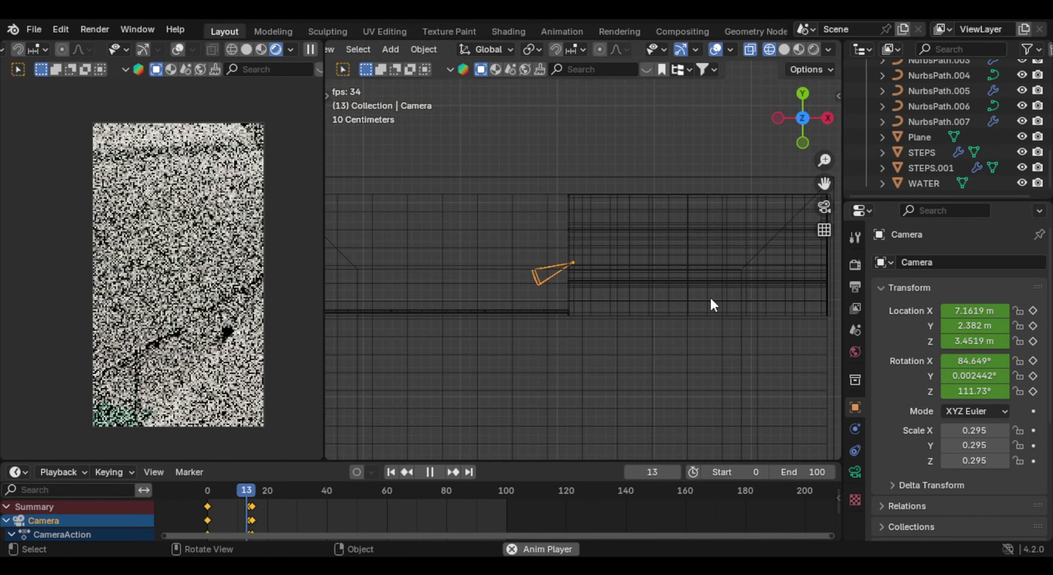
key("space")
Step: Enlarge the Timeline area and shift the camera's rotation and location keyframes 10 frames later, to frames 24 and 25
scroll(305, 510, "down", 1)
middle_click_drag(305, 515, 334, 527)
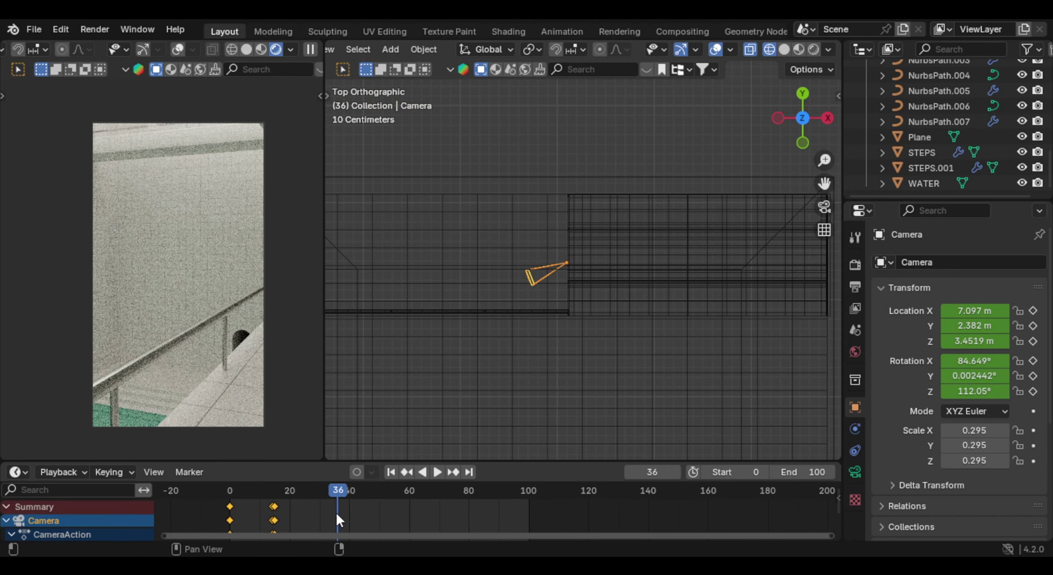
key("t")
key("t")
left_click(63, 471)
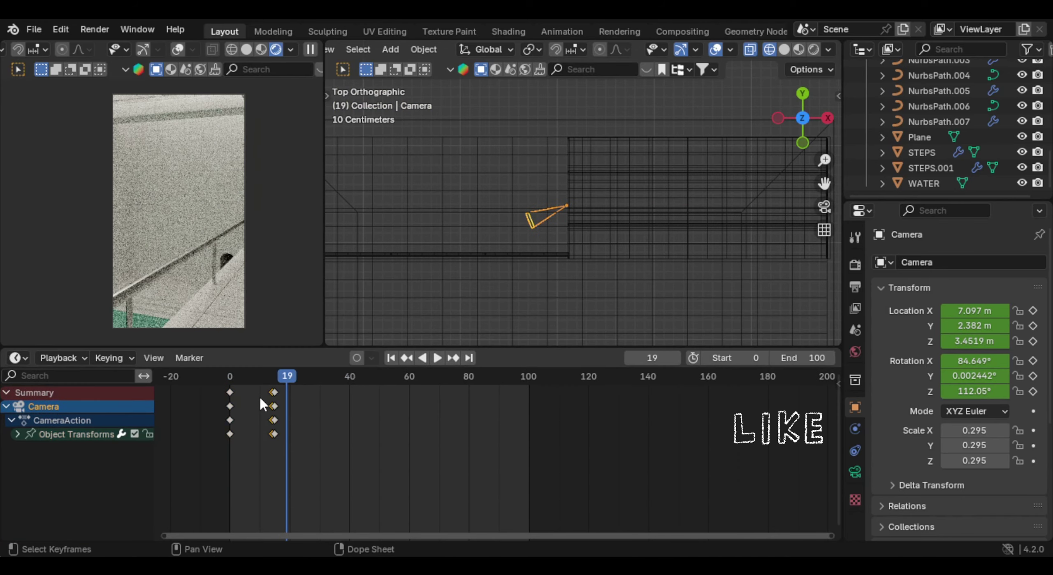
left_click_drag(260, 398, 291, 427)
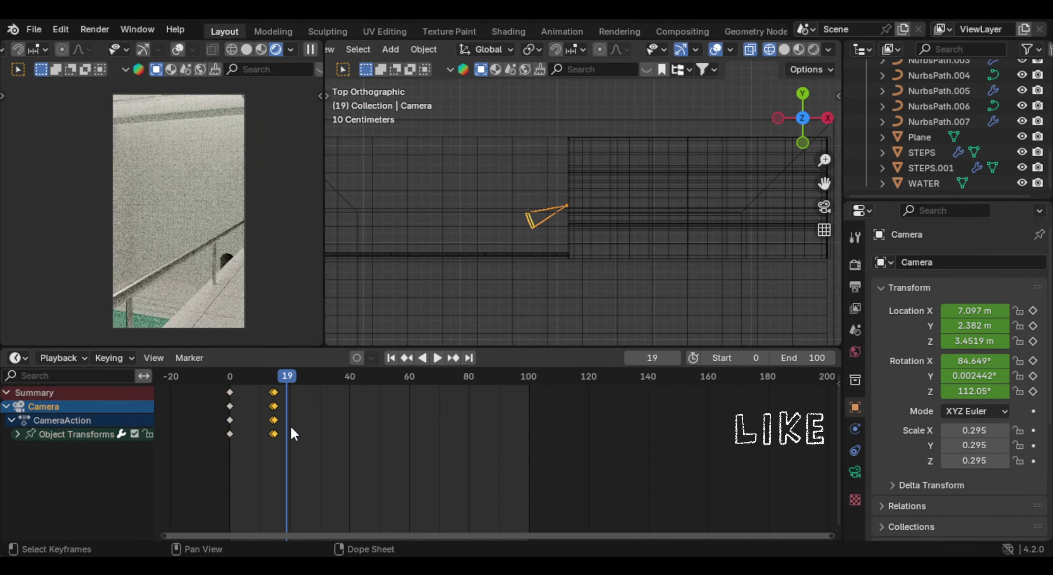
key("g")
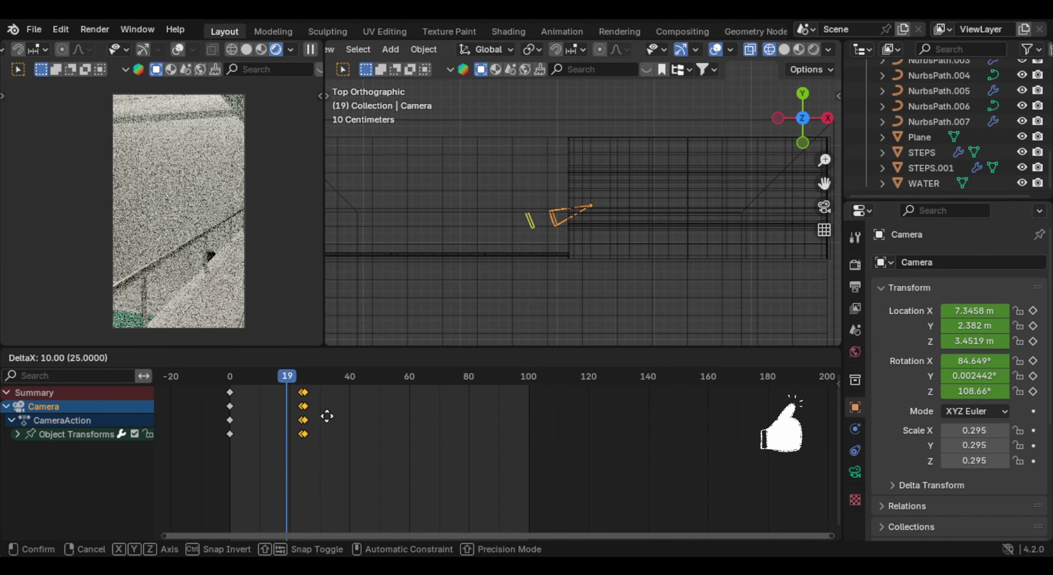
left_click(327, 416)
Step: Replay the animation from frame 0 and shift the same two camera keyframes another 10 frames, to frames 34 and 35
scroll(329, 419, "up", 5)
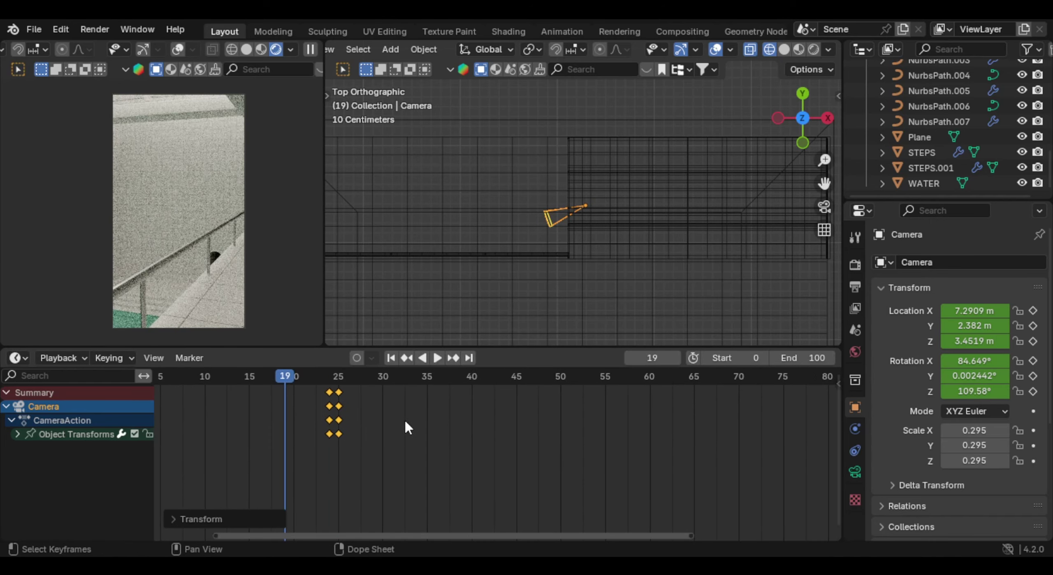
scroll(405, 415, "down", 1)
scroll(391, 399, "left", 3, "ctrl")
key("shift+Left")
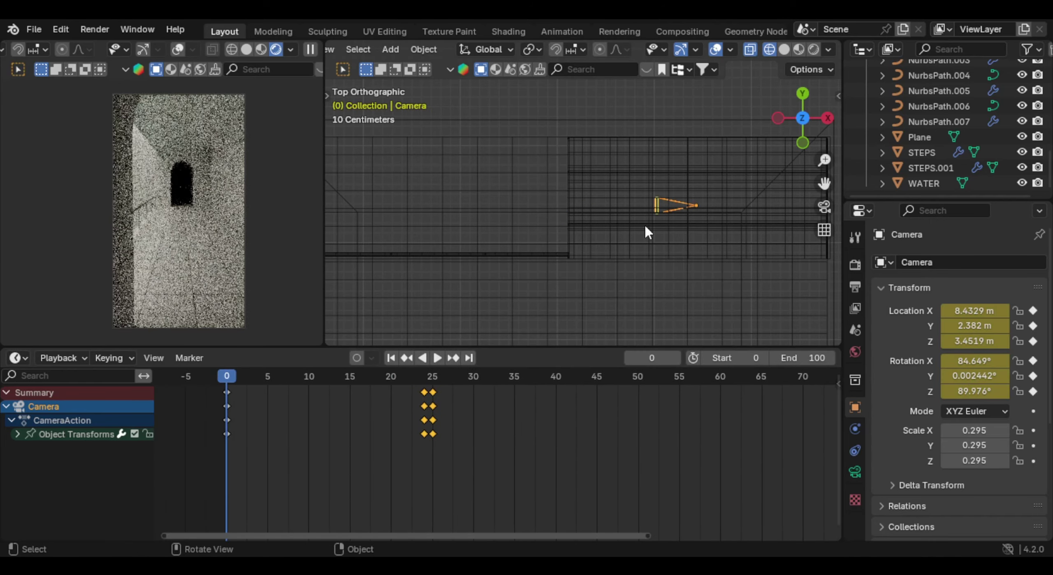
key("space")
scroll(524, 434, "down", 2)
key("g")
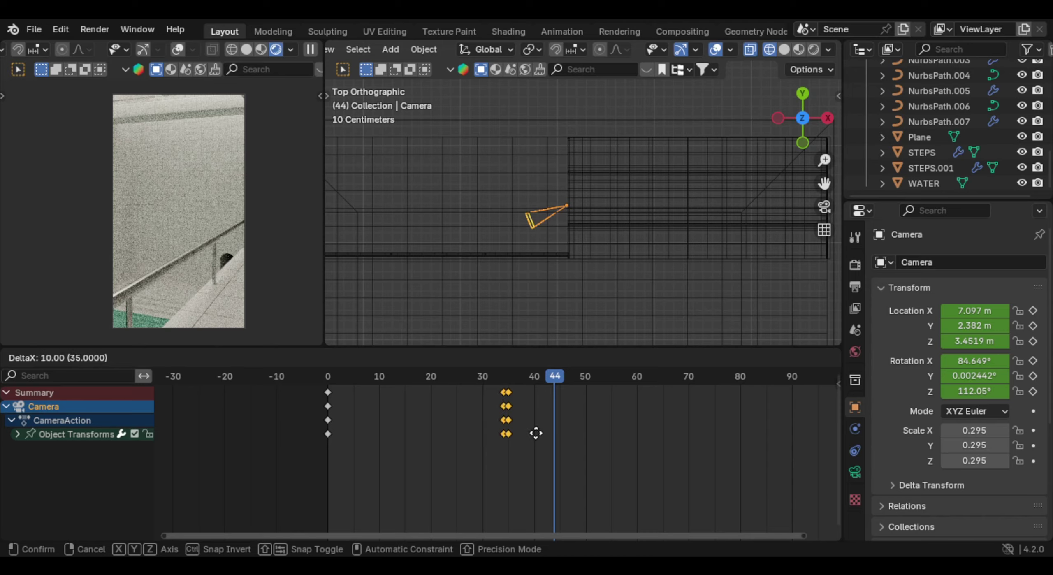
left_click(536, 433)
Step: Spread the camera's rotation and location keyframes to frames 53 and 57, set the end frame to 120 and replay the animation
key("shift+Left")
key("space")
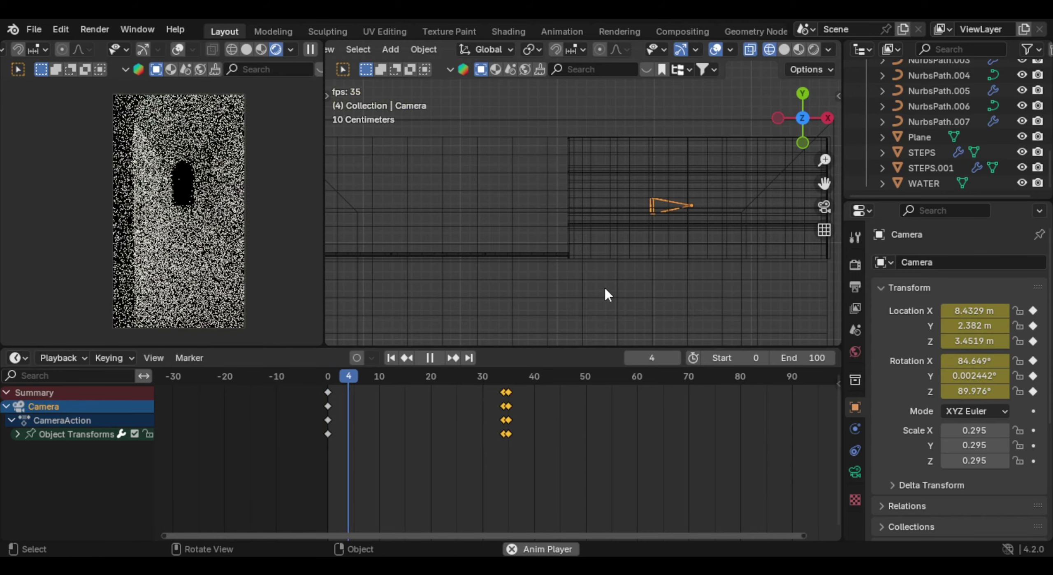
left_click(503, 419)
key("g")
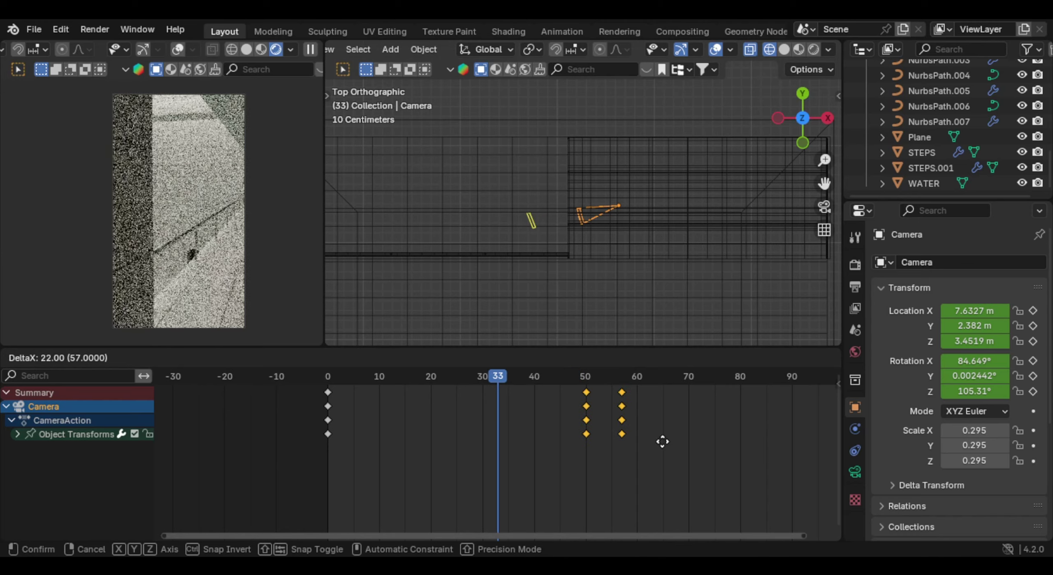
left_click(663, 442)
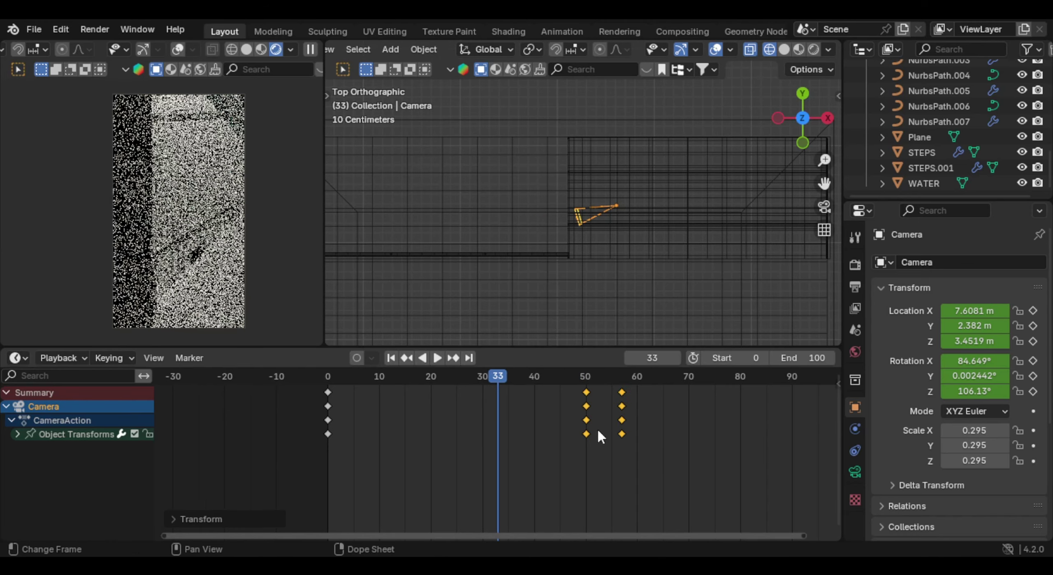
scroll(597, 434, "down", 3)
middle_click_drag(600, 436, 578, 429)
key("shift+Left")
key("space")
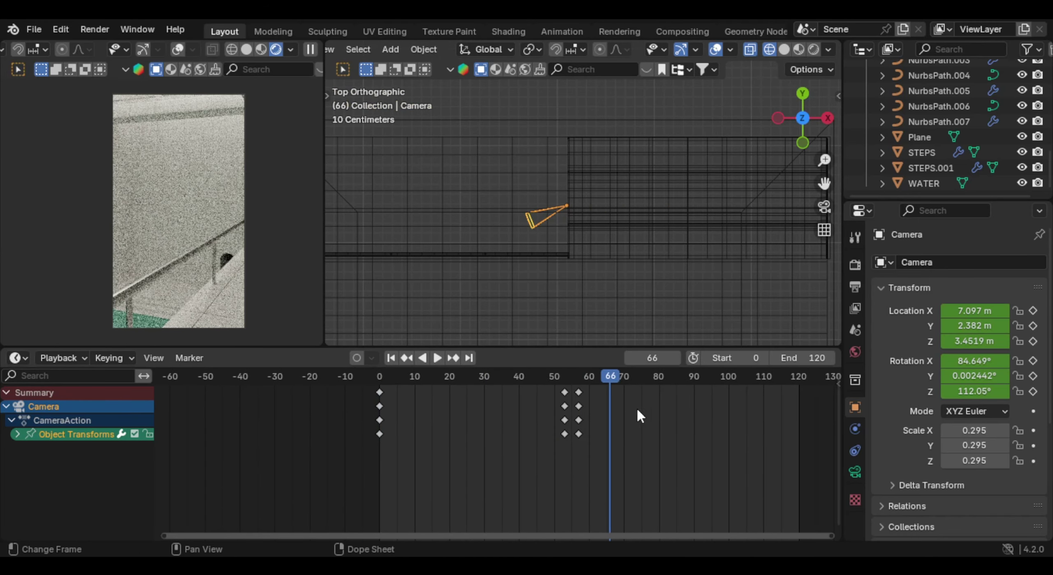
Step: Shift the camera's rotation and location keyframes to frames 60 and 64 and replay the animation from frame 0
middle_click_drag(621, 411, 505, 426)
scroll(499, 427, "down", 1)
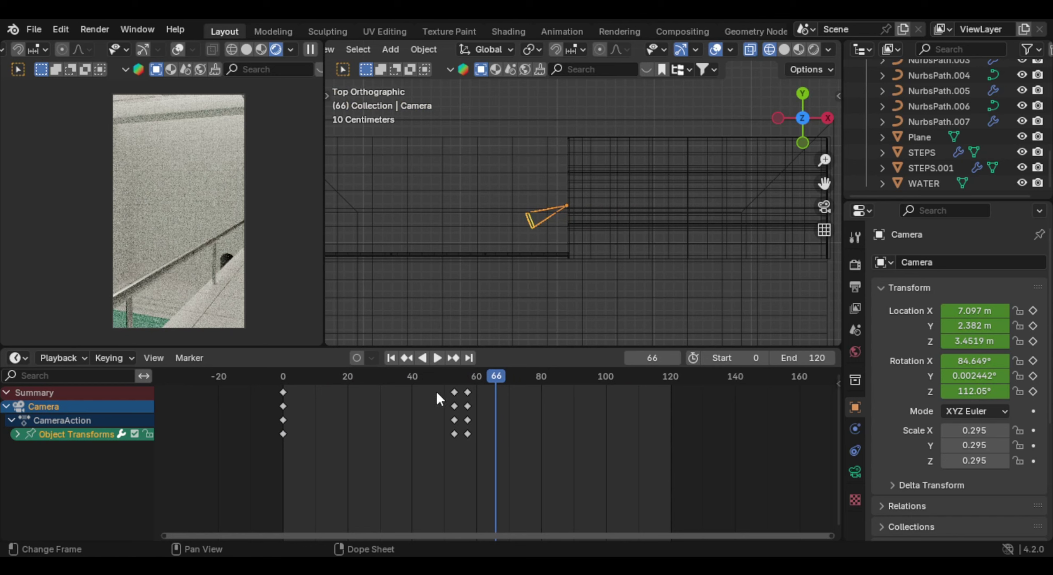
key("g")
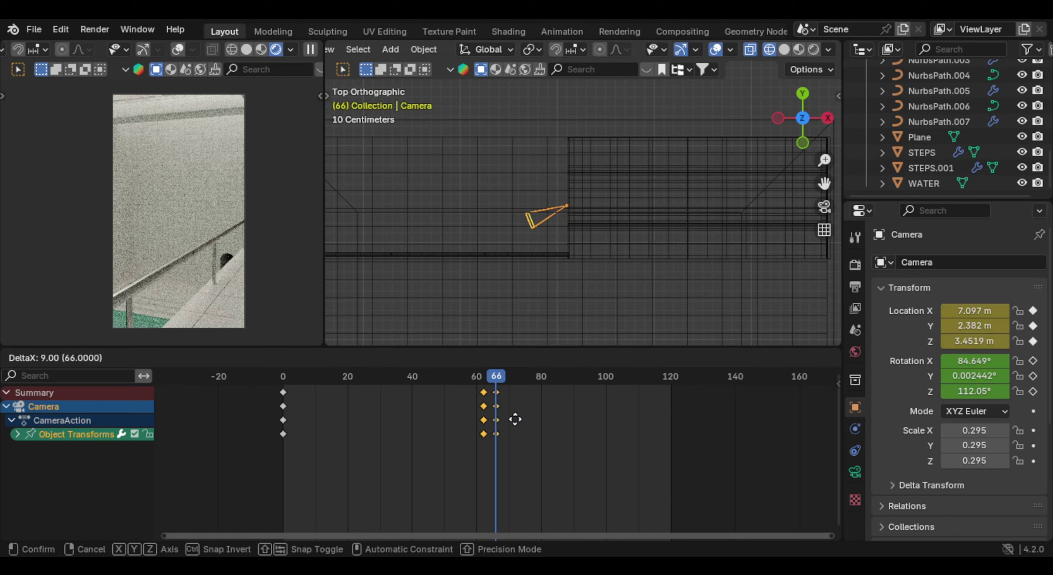
left_click(506, 419)
key("shift+Left")
key("space")
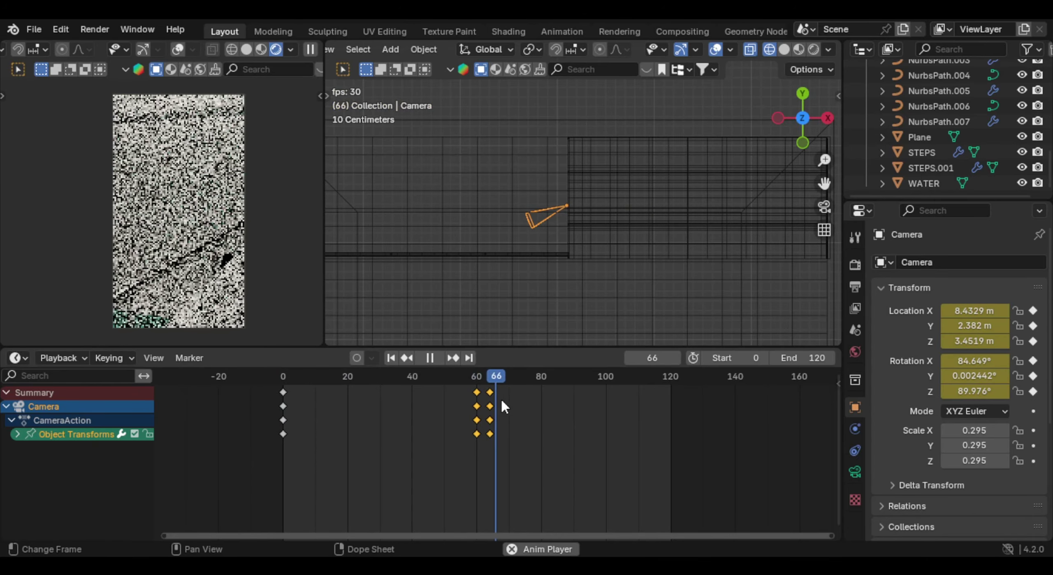
key("space")
Step: Move the playhead to frame 100
key("shift+ctrl+space")
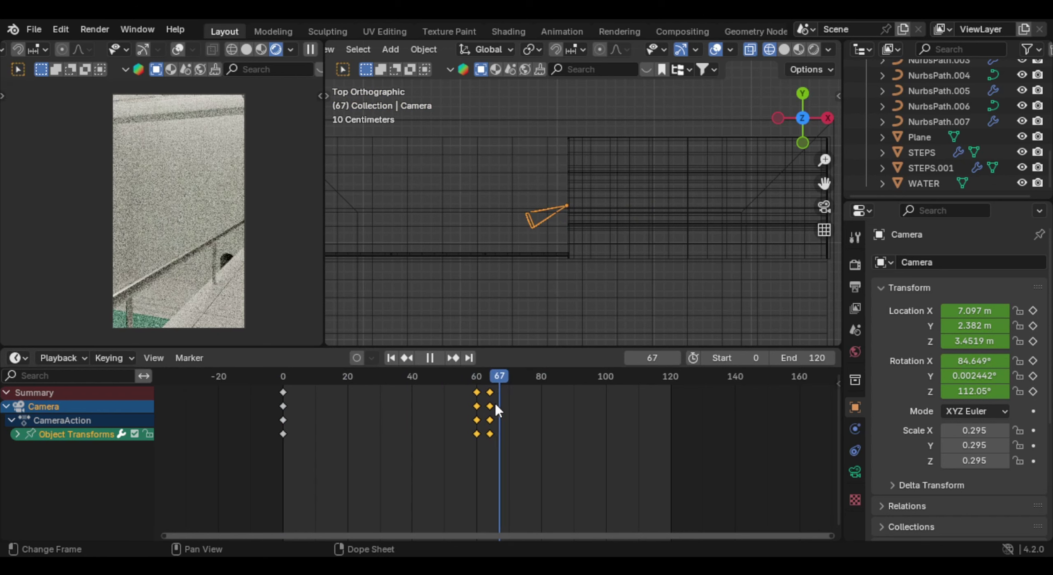
left_click_drag(496, 404, 503, 382)
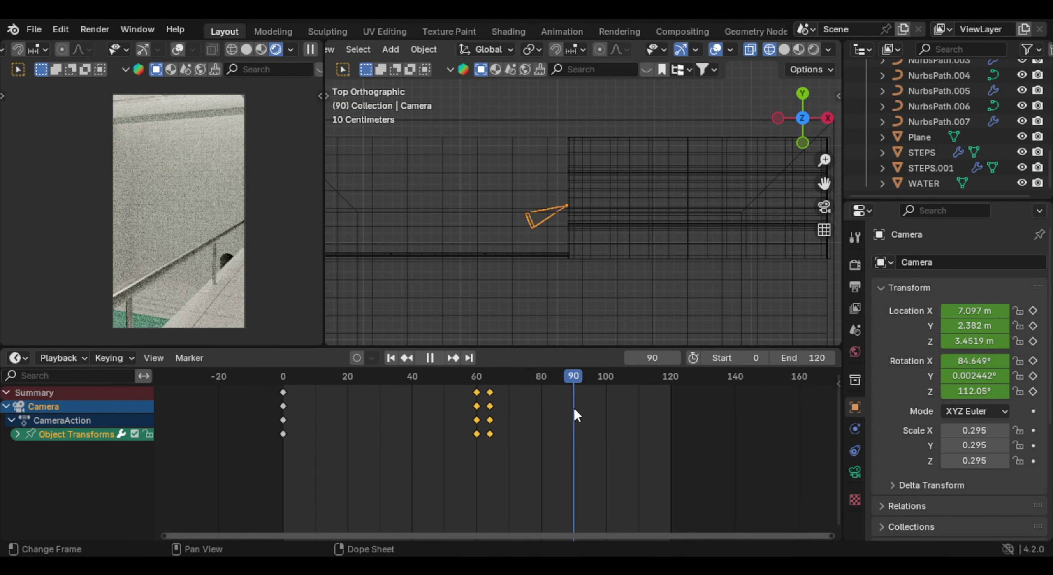
left_click_drag(574, 416, 605, 414)
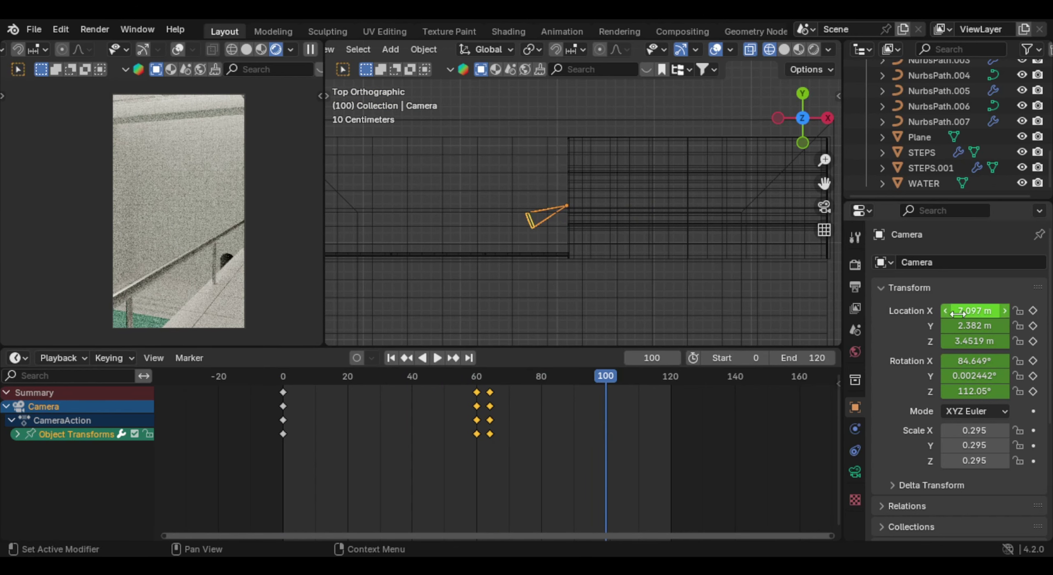
key("r")
key("z")
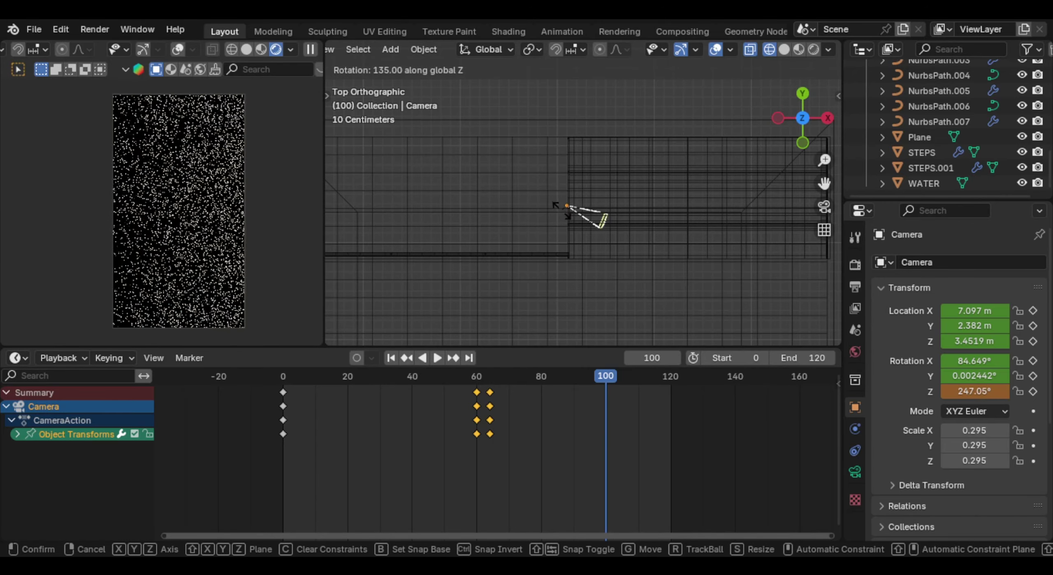
key("Escape")
Step: Turn the camera toward the pool with Z rotation 159°, tilt it down to X rotation 73.649°, and keyframe the rotation at frame 100
key("r")
key("z")
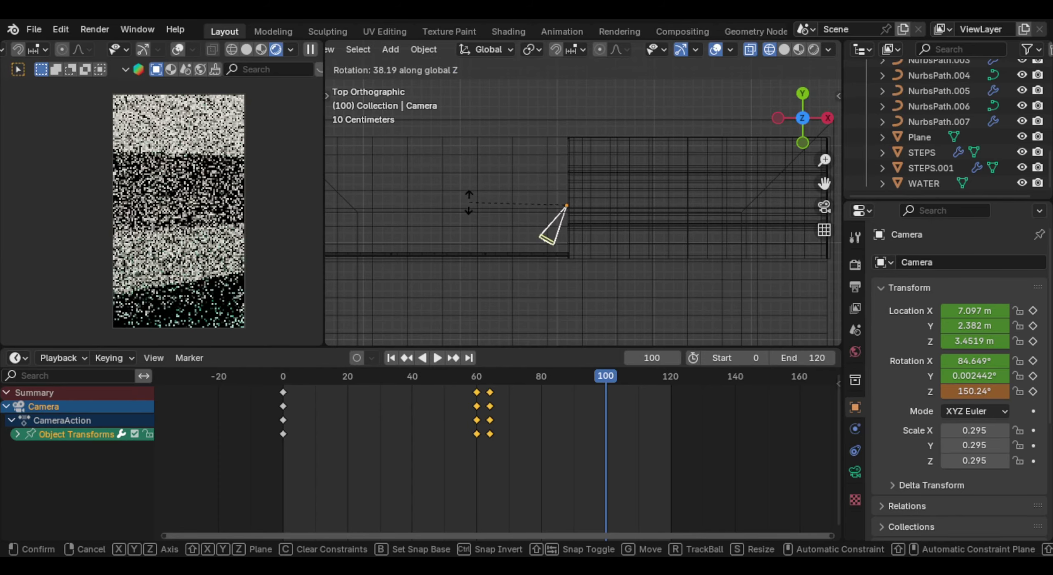
left_click(453, 224)
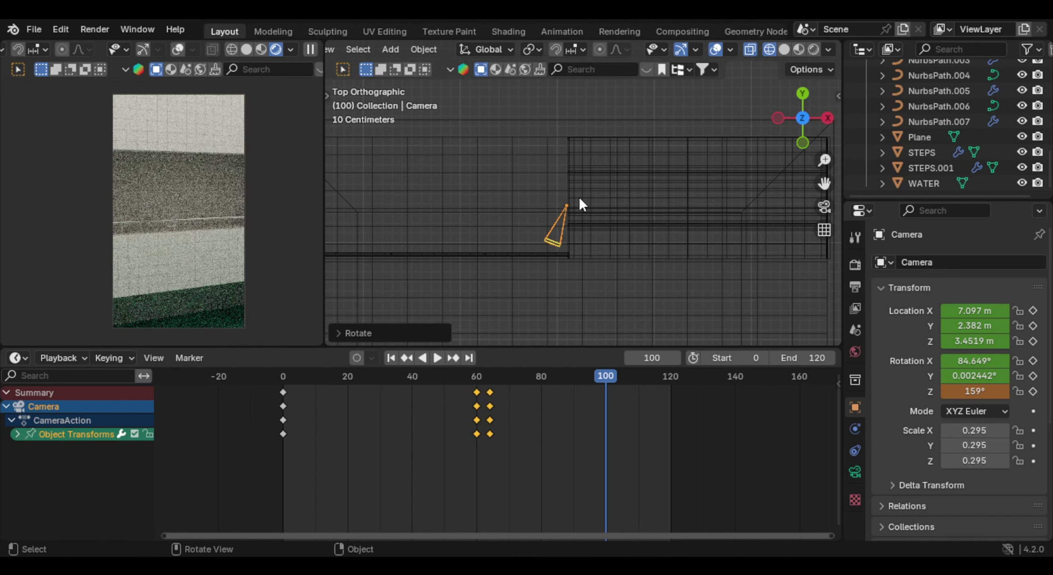
middle_click_drag(584, 230, 572, 185)
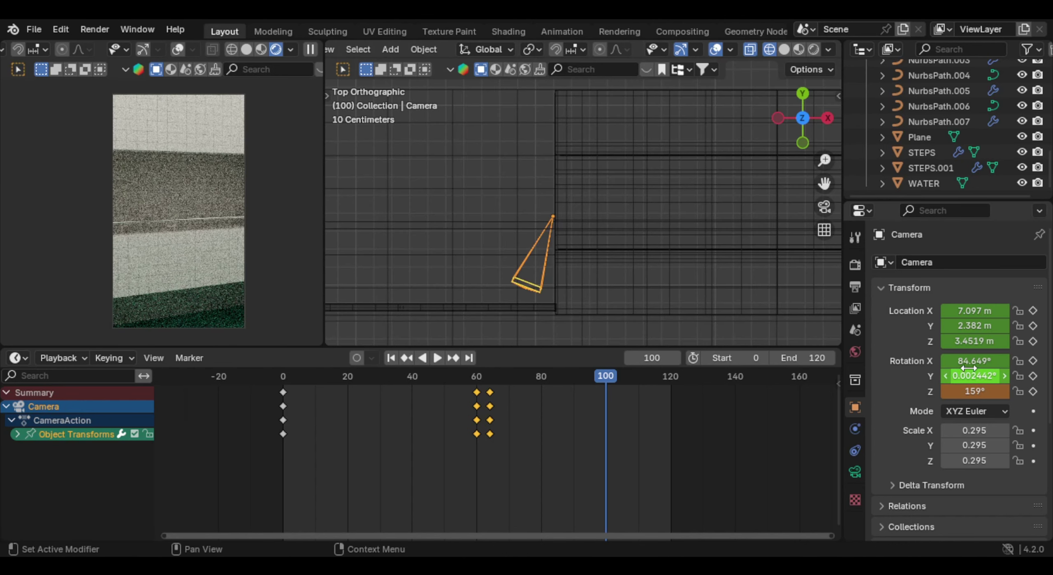
mouse_move(968, 362)
left_mouse_down()
mouse_move(986, 362)
mouse_move(942, 362)
mouse_move(975, 365)
left_mouse_up()
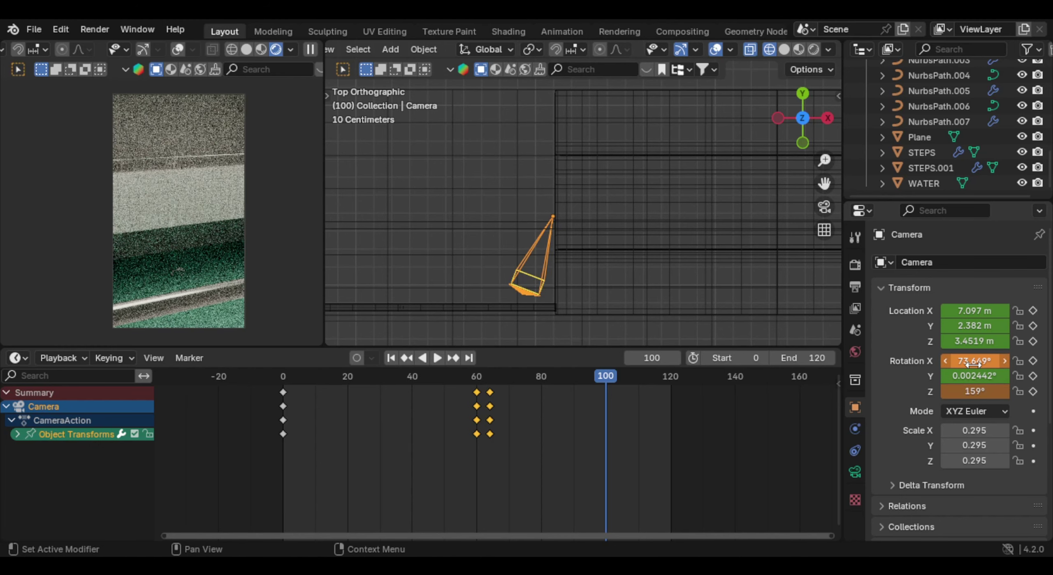
key("i")
Step: Play the animation from frame 0 to review the camera's move and turn toward the pool
key("shift+Left")
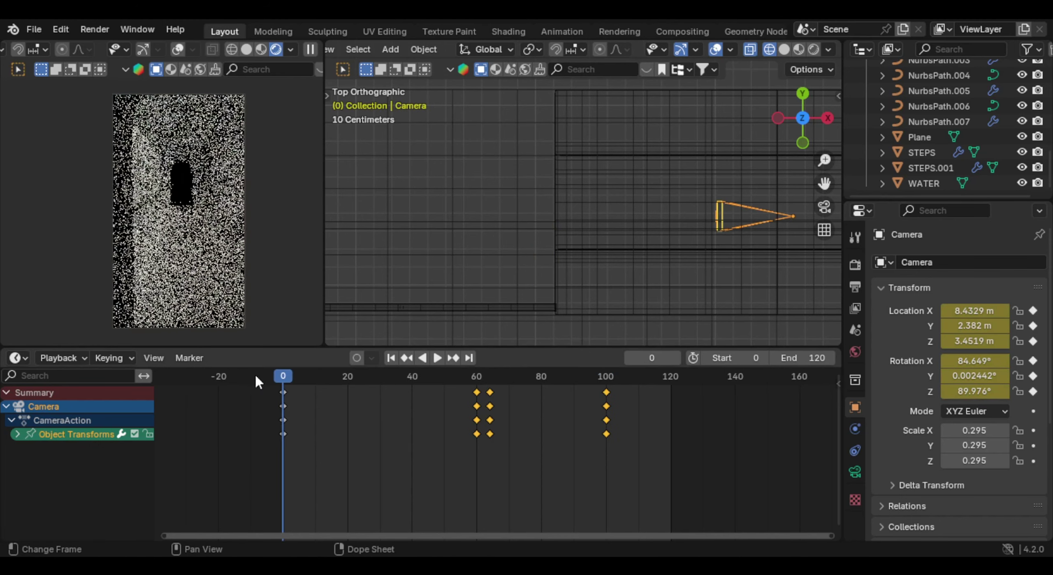
key("space")
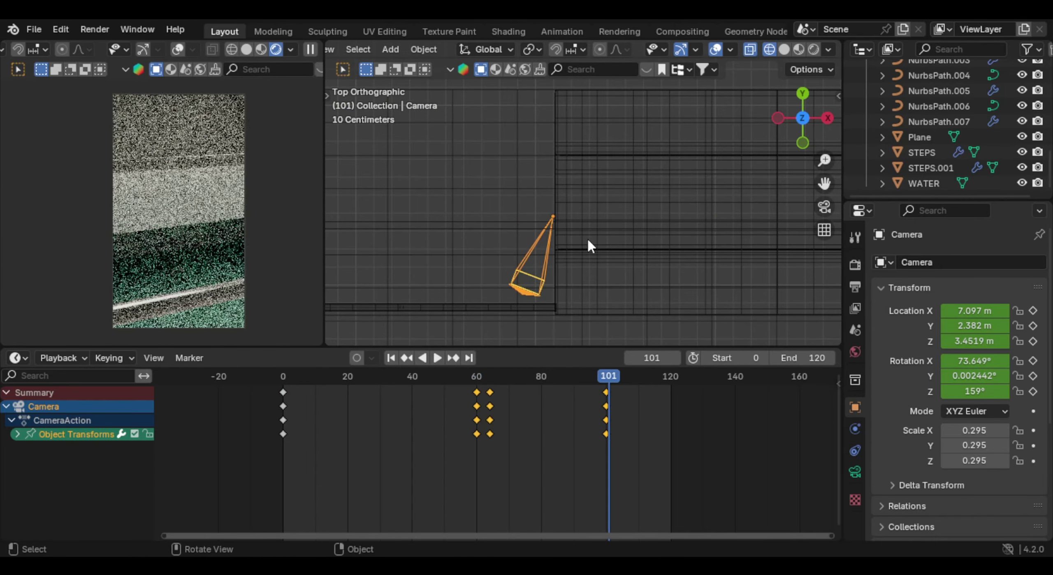
key("space")
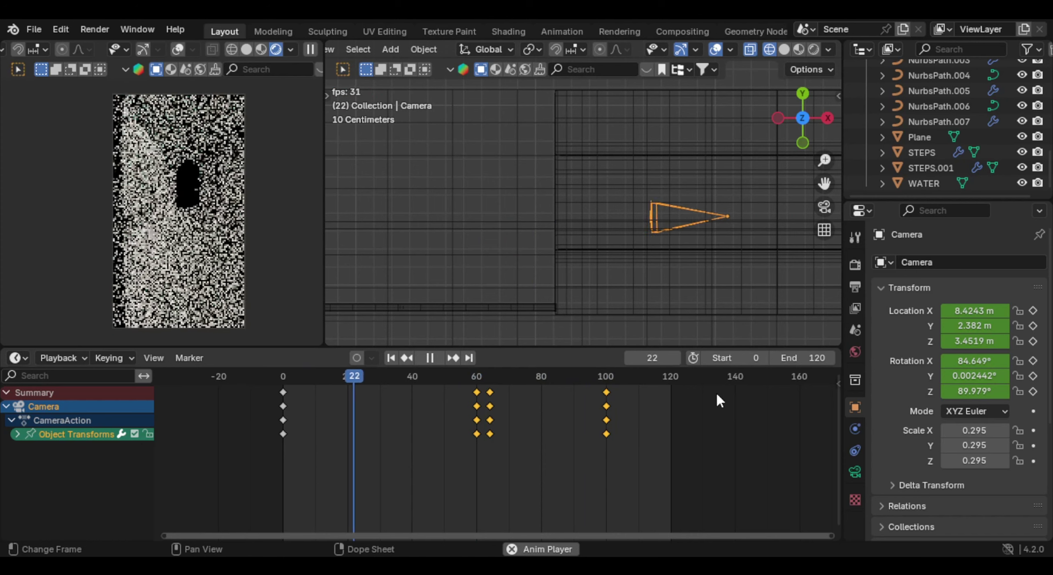
Step: Set the animation's end frame to 150 and play it again from frame 0
key("space")
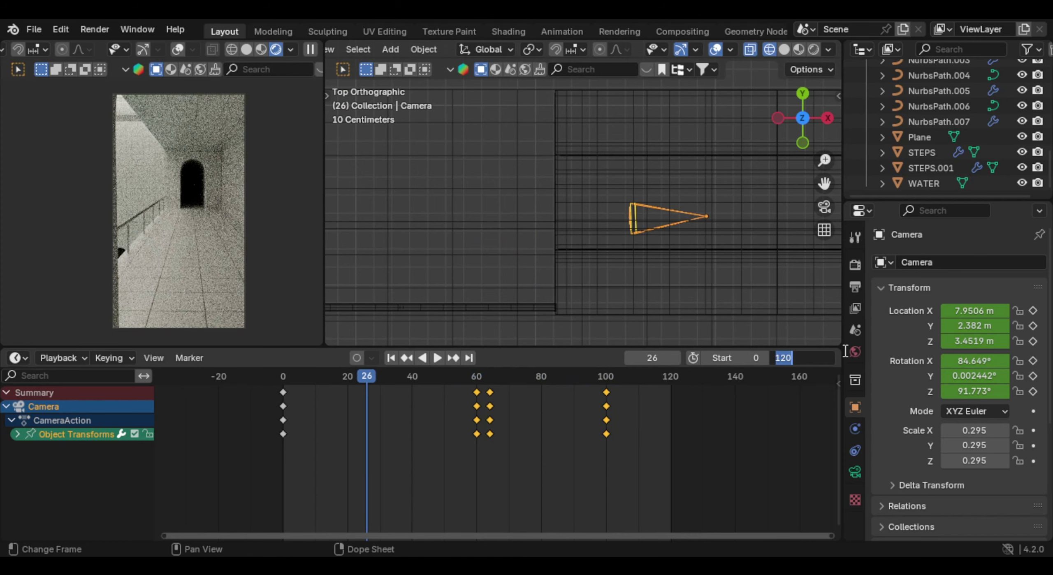
key("Return")
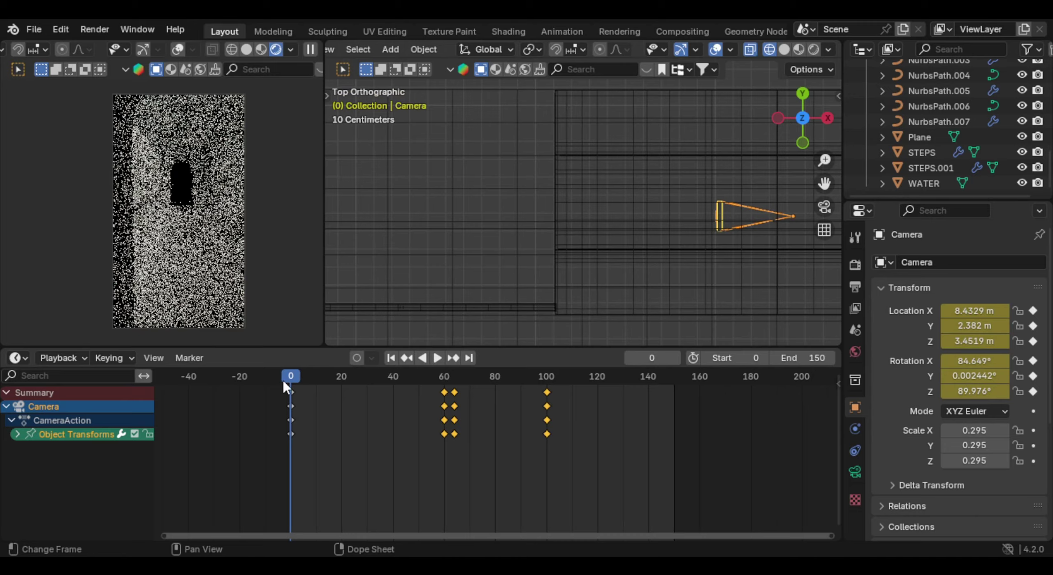
key("space")
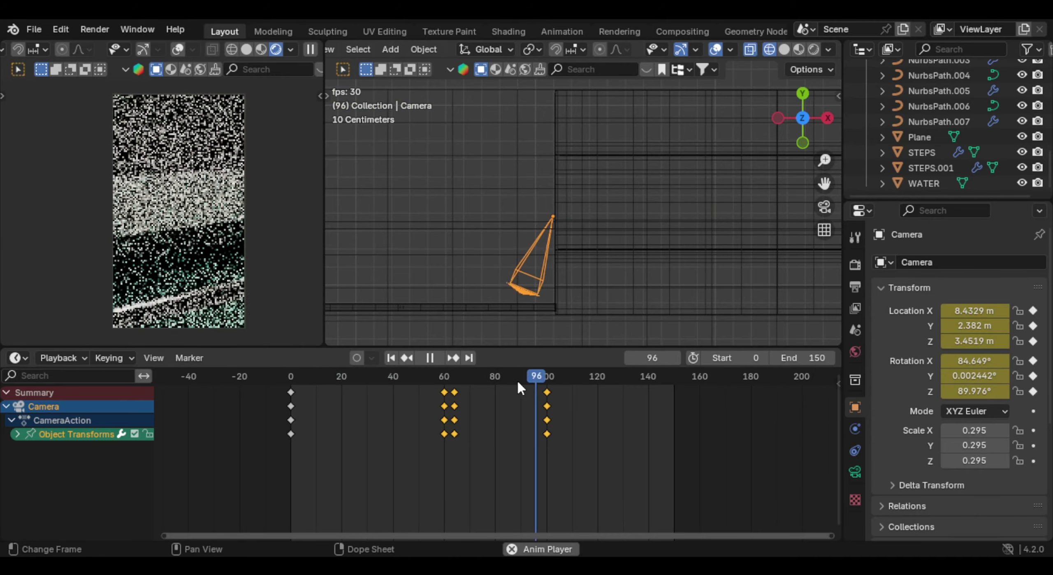
key("space")
Step: At frame 118, turn the camera to Z rotation 131.36° and keyframe its rotation
left_click_drag(523, 387, 592, 399)
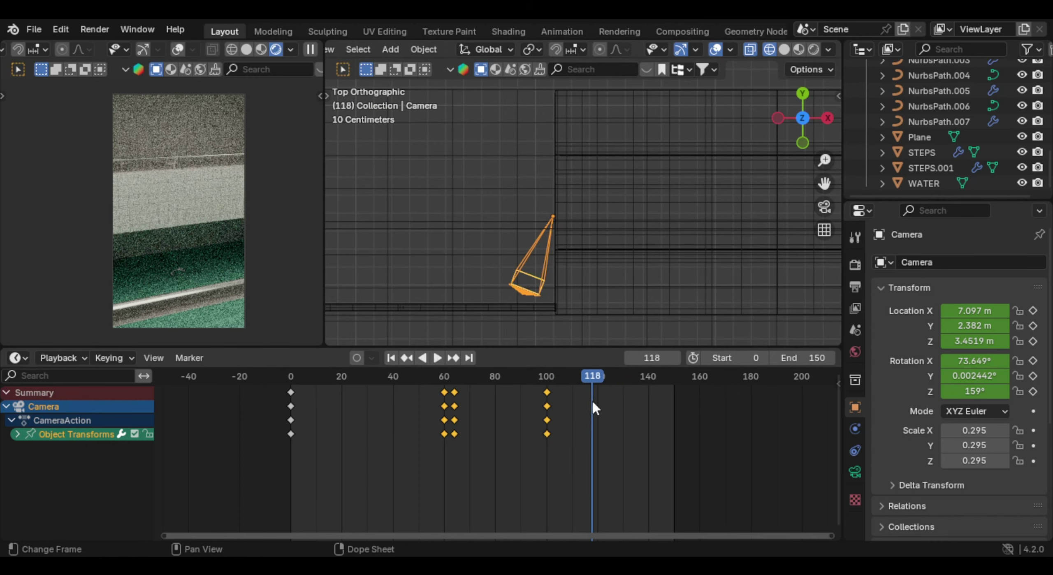
key("r")
key("z")
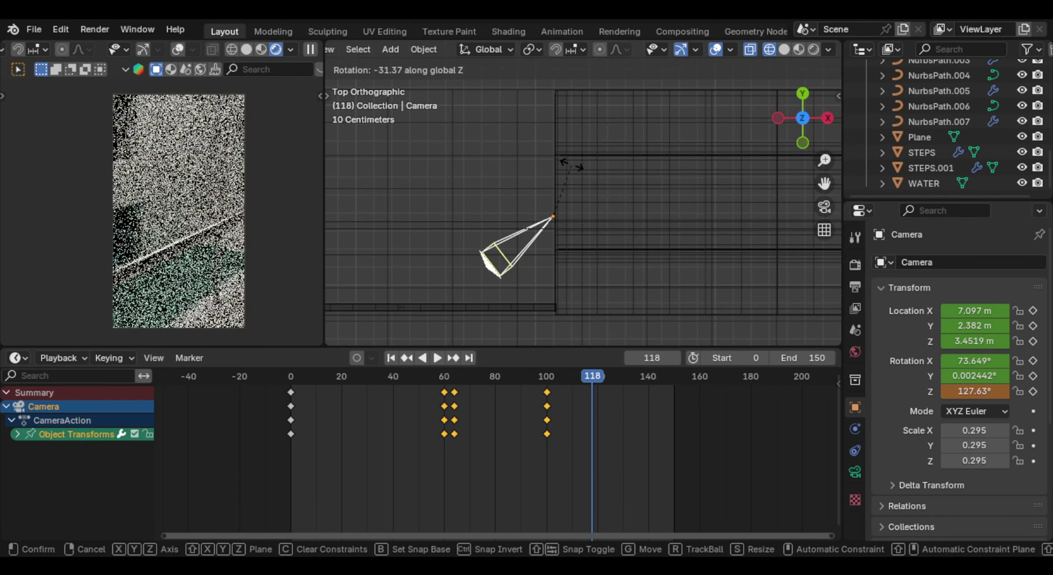
left_click(568, 168)
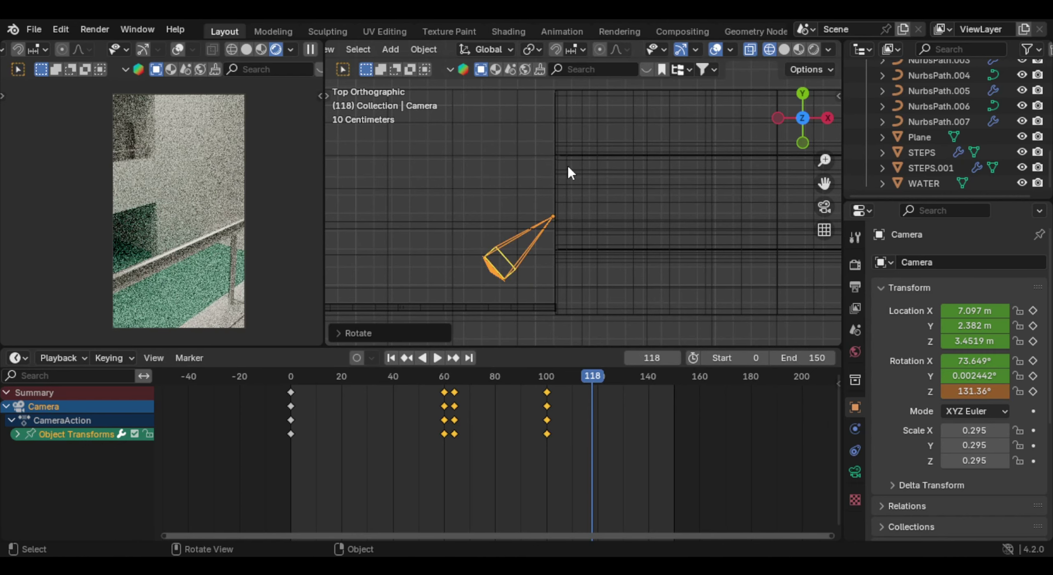
key("i")
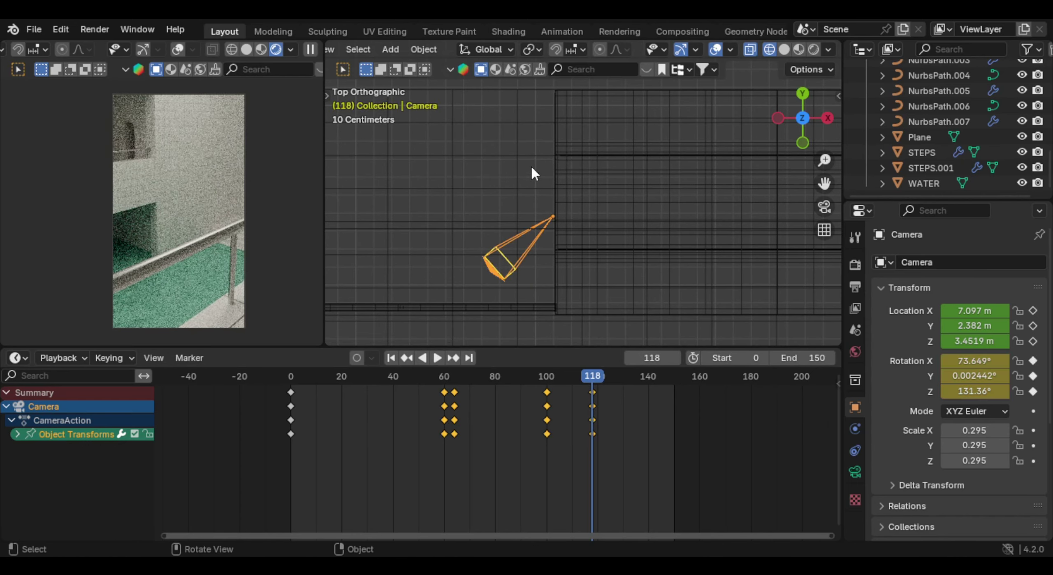
Step: Show the transform tools in the top view, set the transform orientation to Normal, and advance to frame 119
left_click_drag(327, 95, 360, 122)
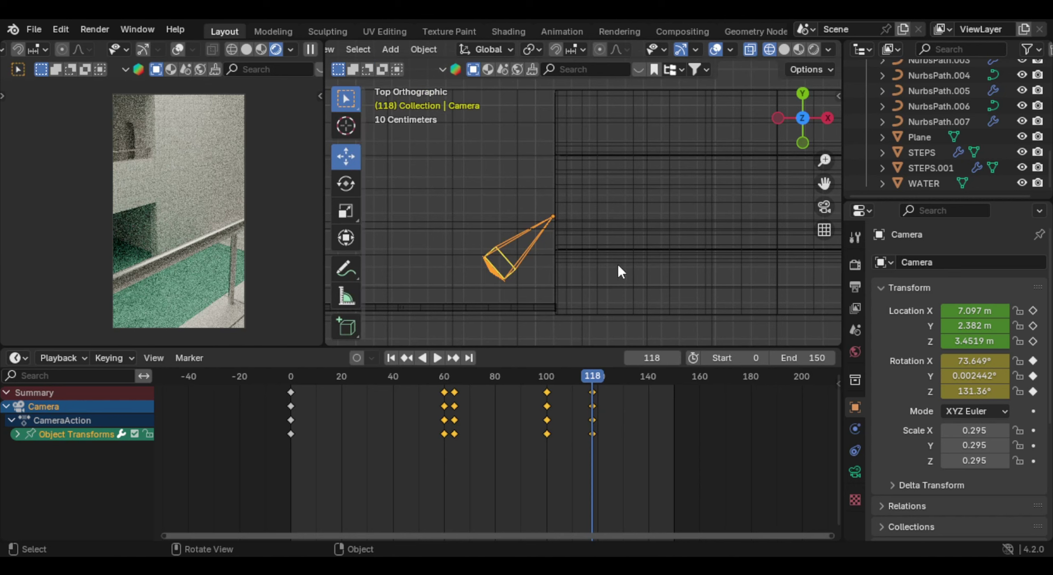
left_click(506, 50)
left_click(479, 129)
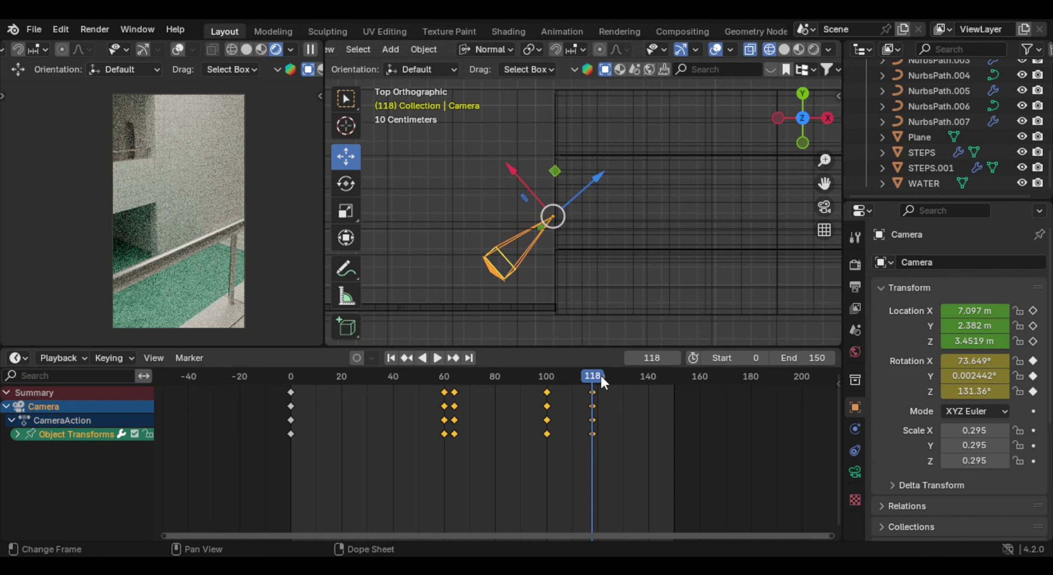
key("Right")
key("r")
key("x")
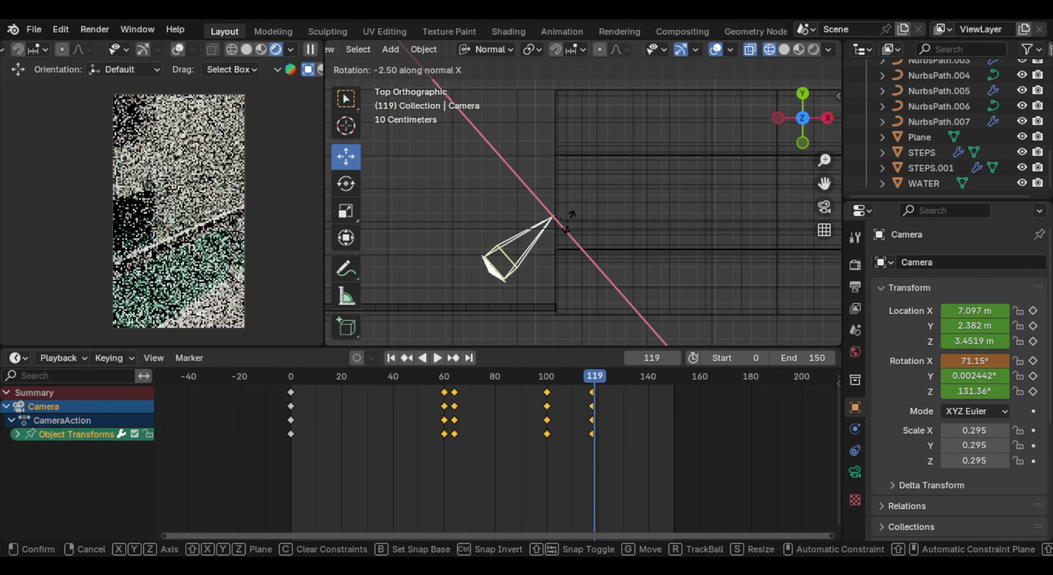
key("Escape")
key("r")
key("x")
key("Escape")
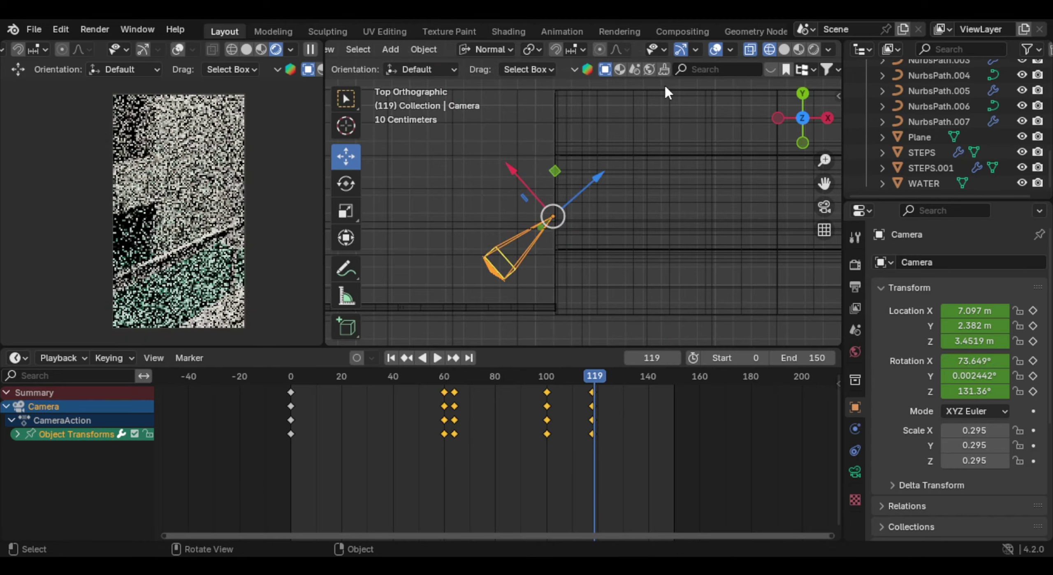
Step: Tilt the camera up to X rotation 96.843°, turn it to Z rotation 119.99°, keyframe the rotation at frame 119, and replay
key("r")
key("x")
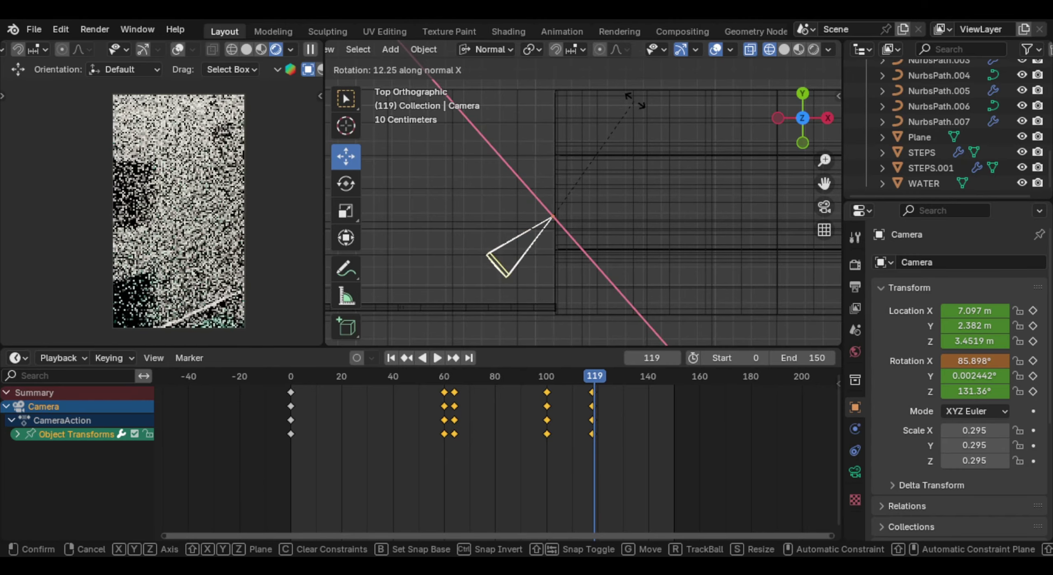
left_click(677, 97)
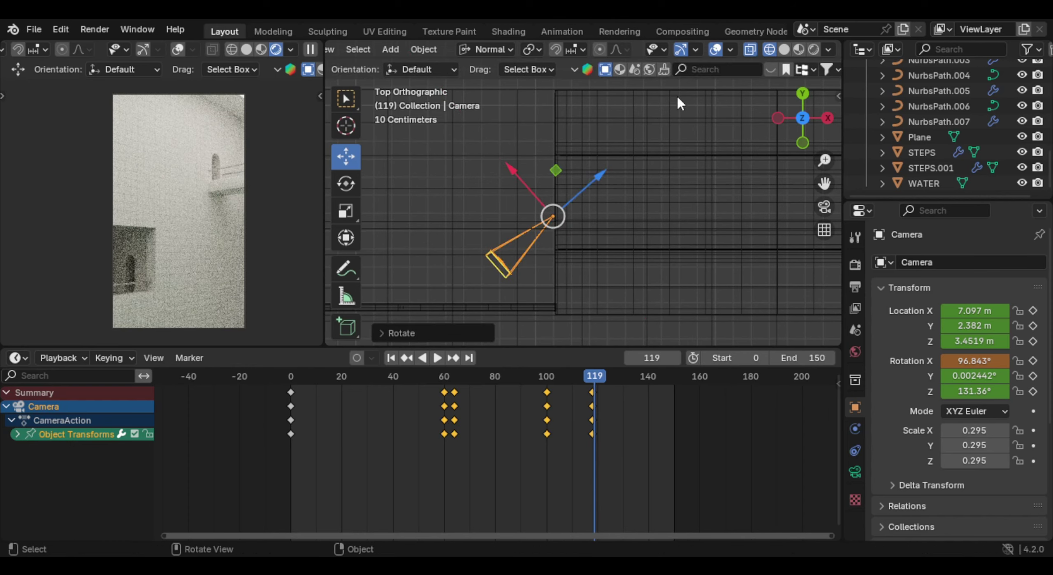
key("r")
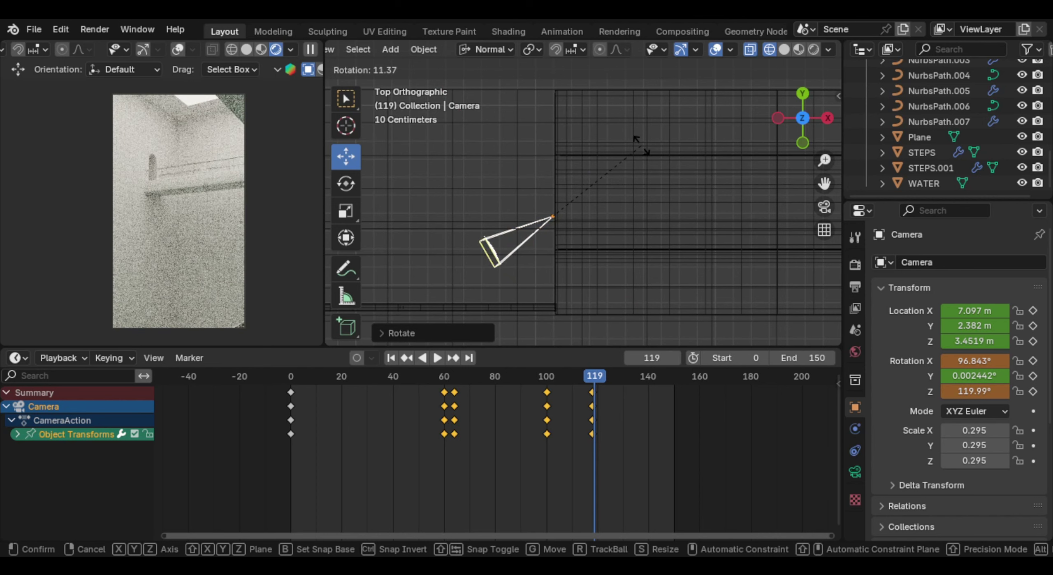
left_click(641, 146)
key("i")
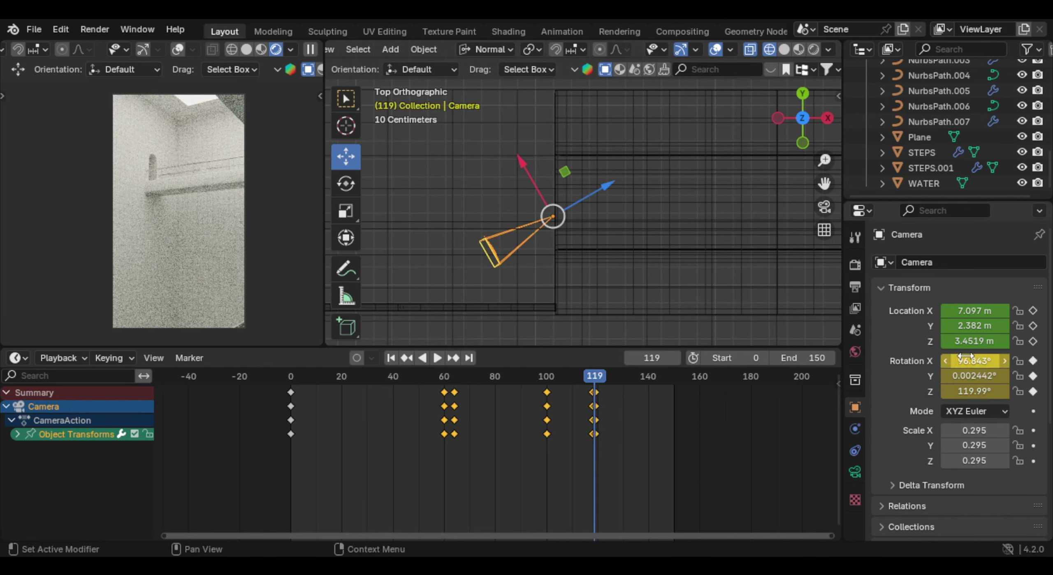
key("space")
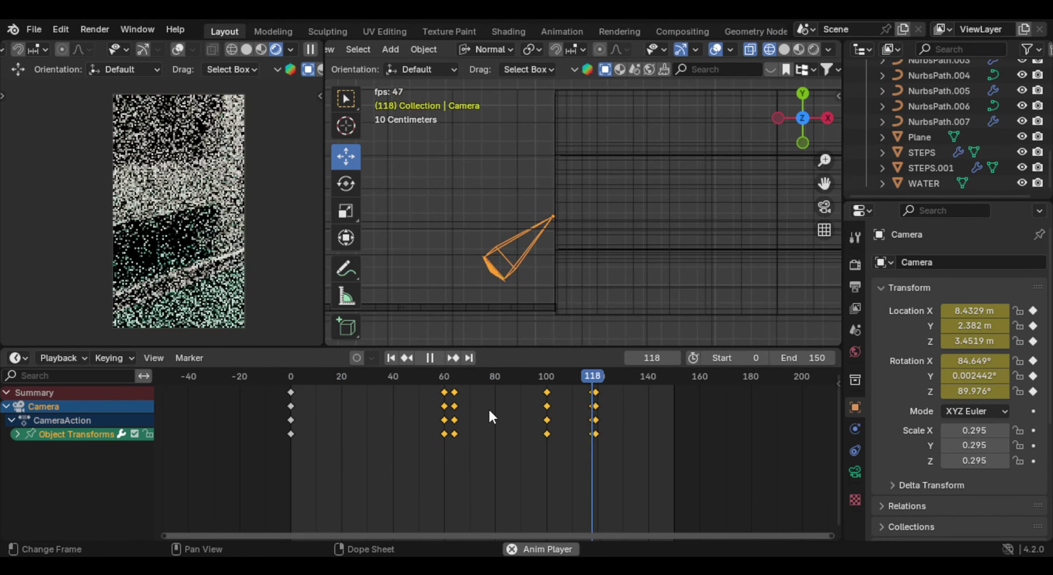
key("space")
Step: Shift the camera's last two rotation keyframes to about frame 126 and to frame 150, and review the playback
left_click_drag(574, 398, 611, 438)
key("g")
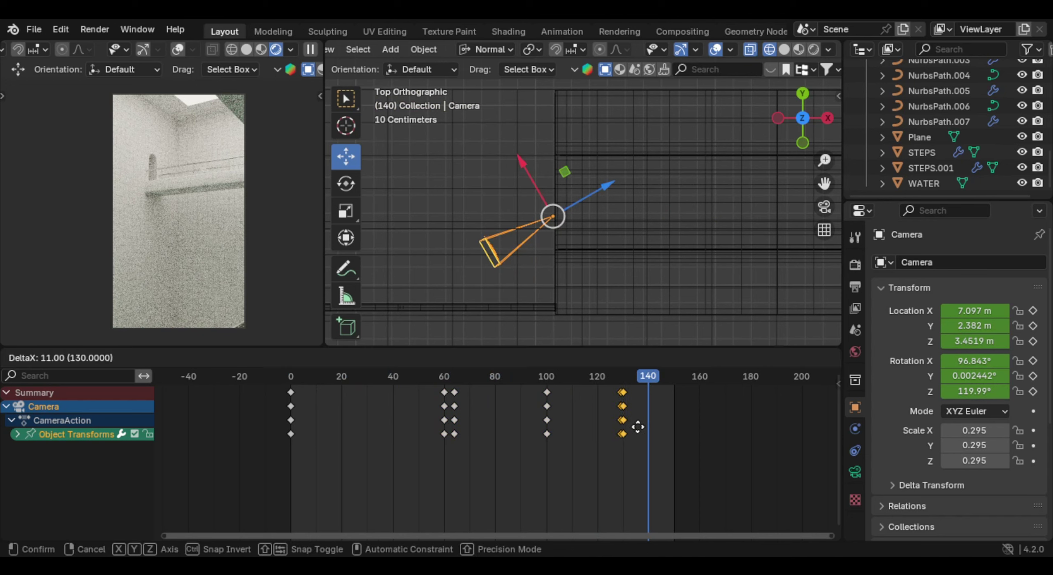
left_click(631, 429)
left_click(629, 424)
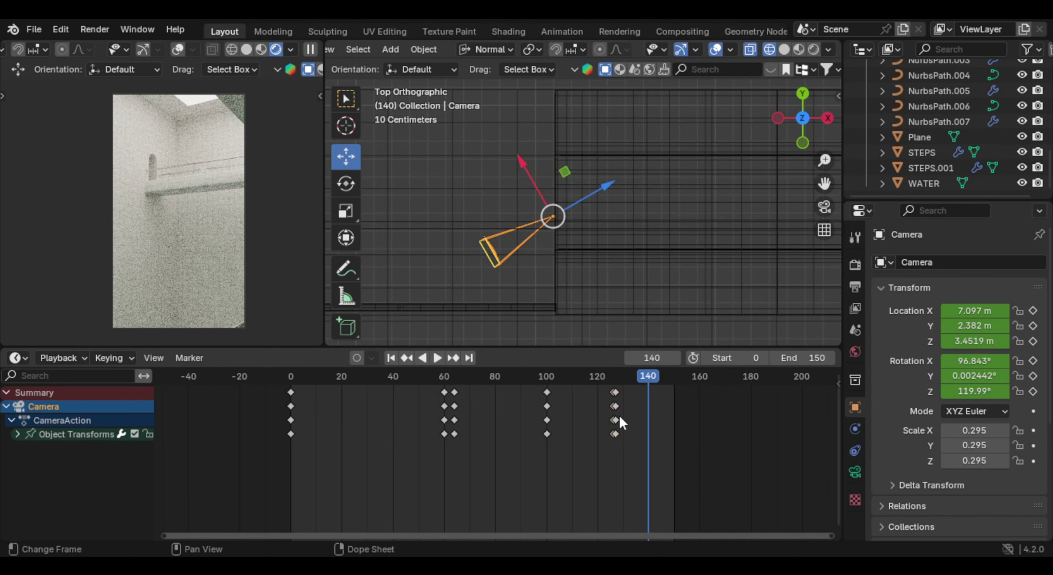
left_click(619, 414)
key("g")
left_click(645, 373)
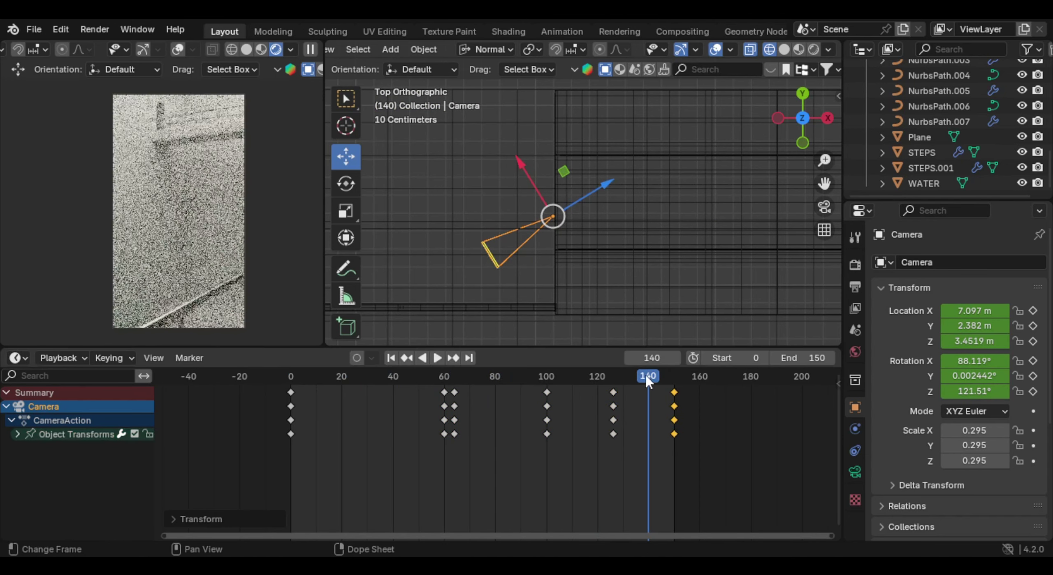
key("space")
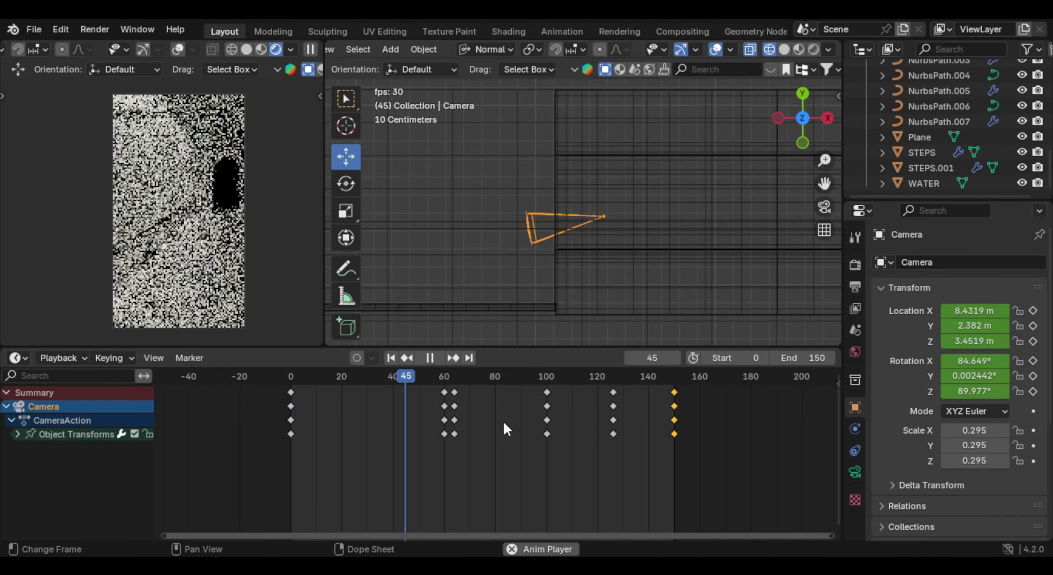
key("space")
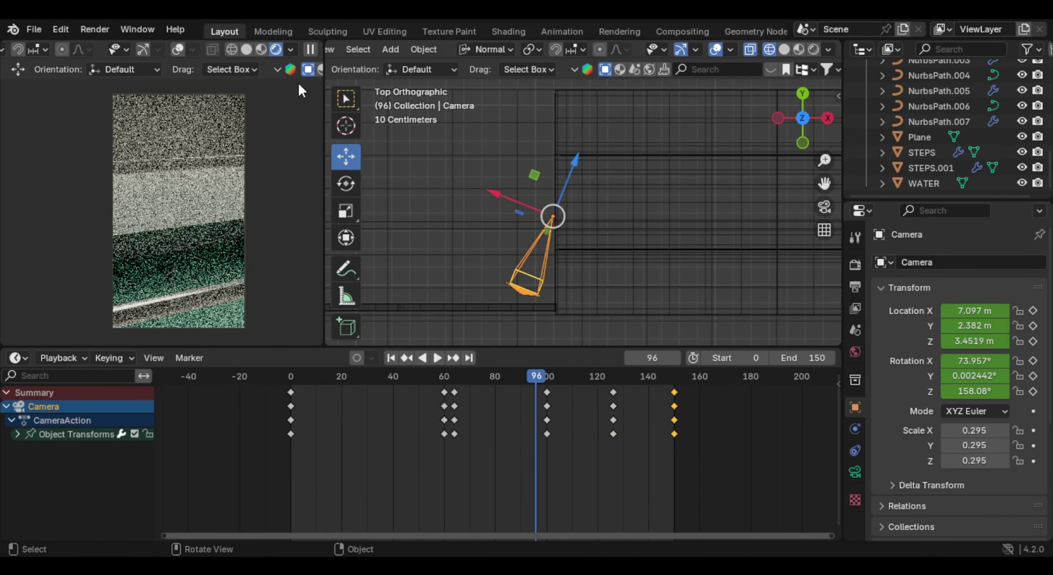
Step: Save the file and replay the animation from frame 0 with the camera view in Material Preview shading
left_click(261, 49)
key("ctrl+s")
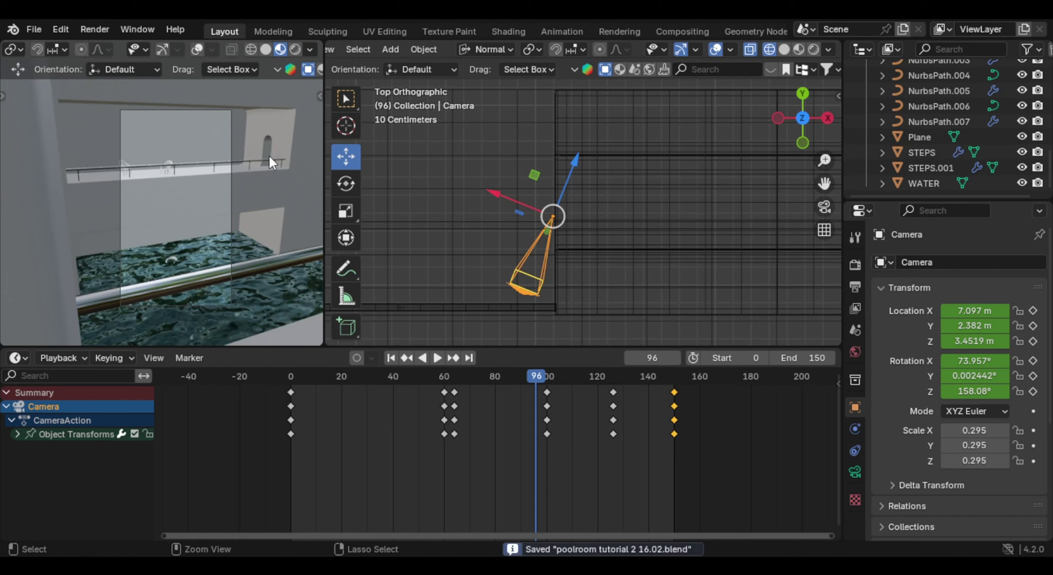
left_click_drag(502, 375, 283, 389)
key("space")
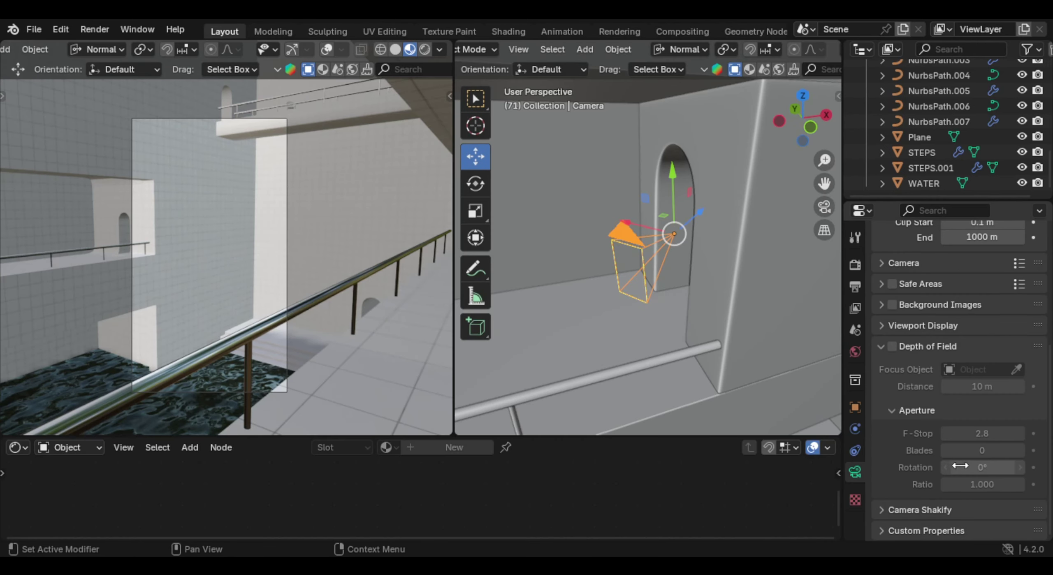
Step: Add an Investigation shake to the camera with Camera Shakify and play the animation
left_click(914, 511)
scroll(945, 461, "down", 5)
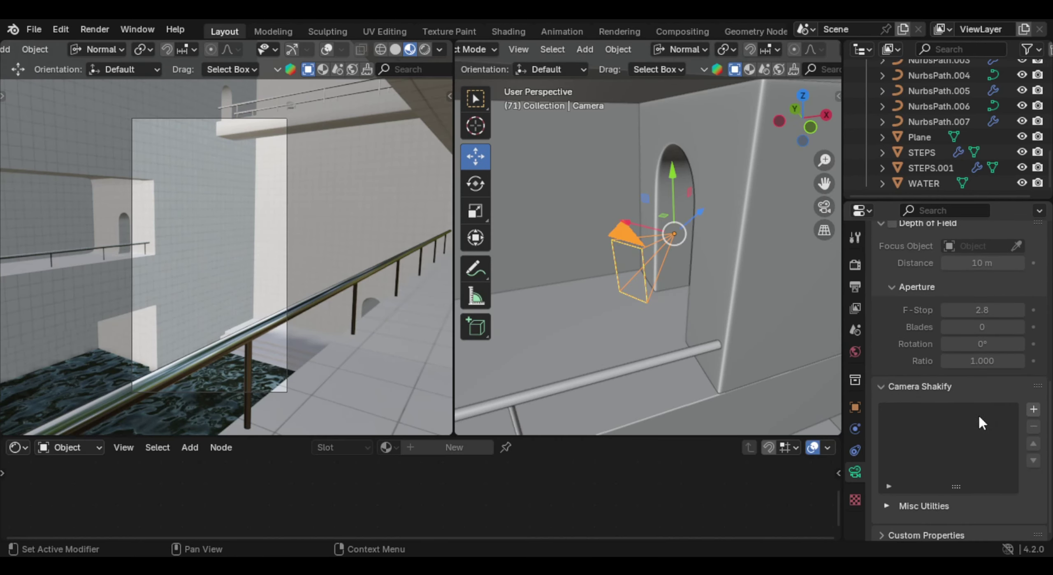
scroll(971, 372, "down", 1)
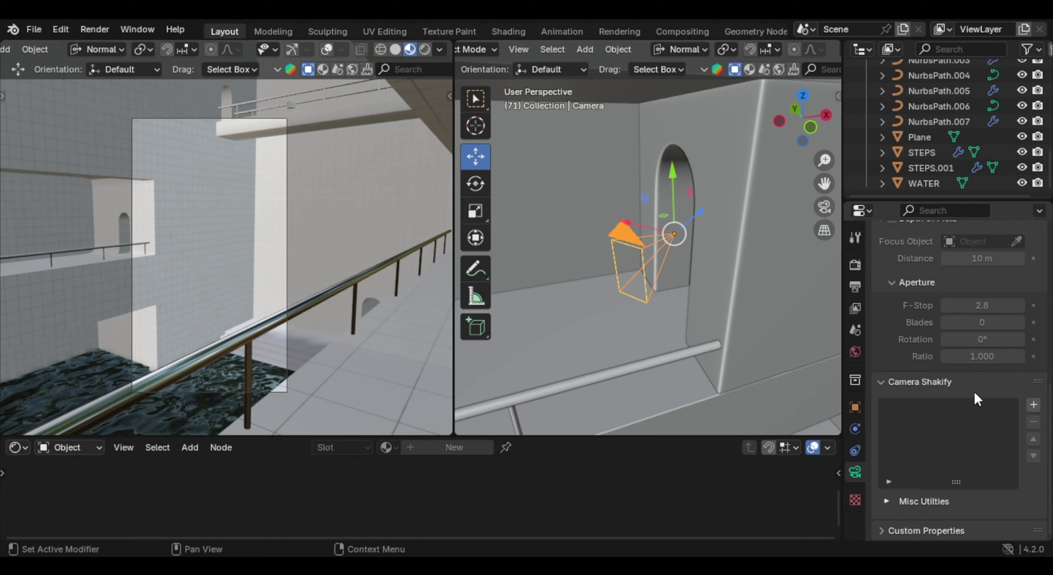
middle_click_drag(640, 264, 686, 258)
scroll(665, 265, "up", 2)
scroll(686, 259, "up", 2)
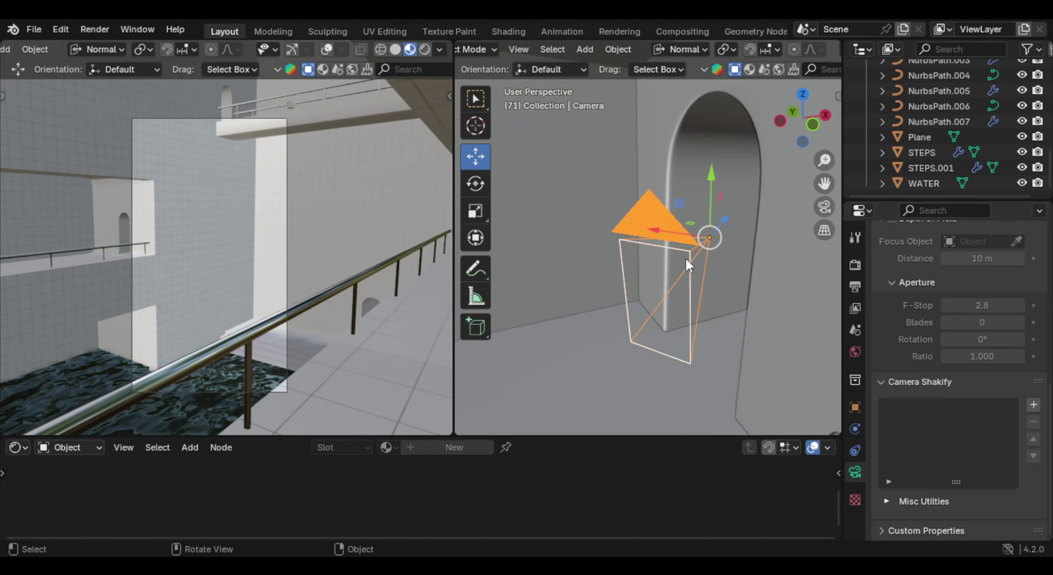
left_click(1033, 404)
key("space")
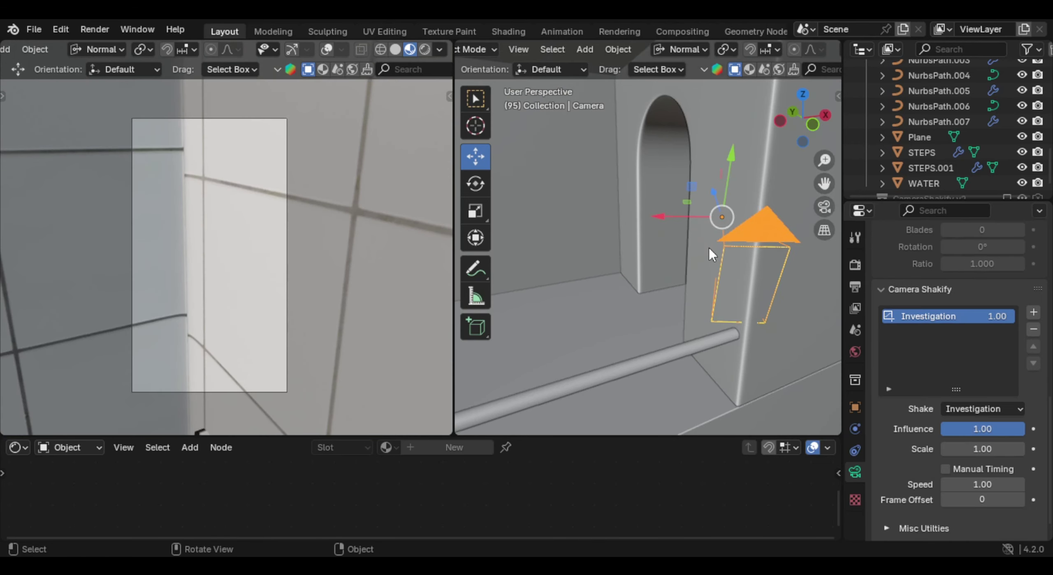
Step: Set the camera shake's scale to 0.01 and its influence to 0.51, and check the motion in playback
scroll(680, 274, "down", 1)
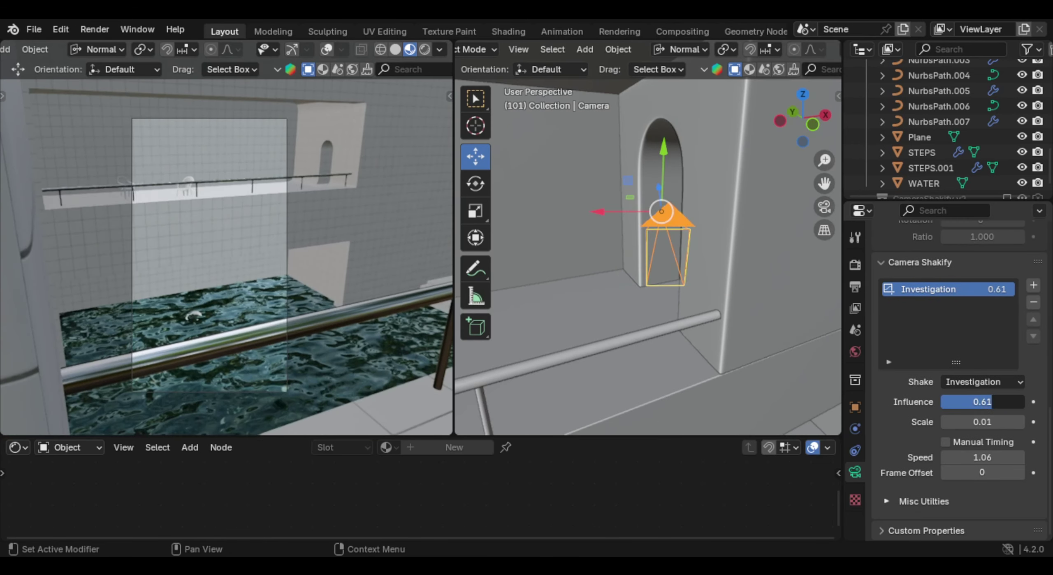
left_click_drag(992, 402, 1012, 407)
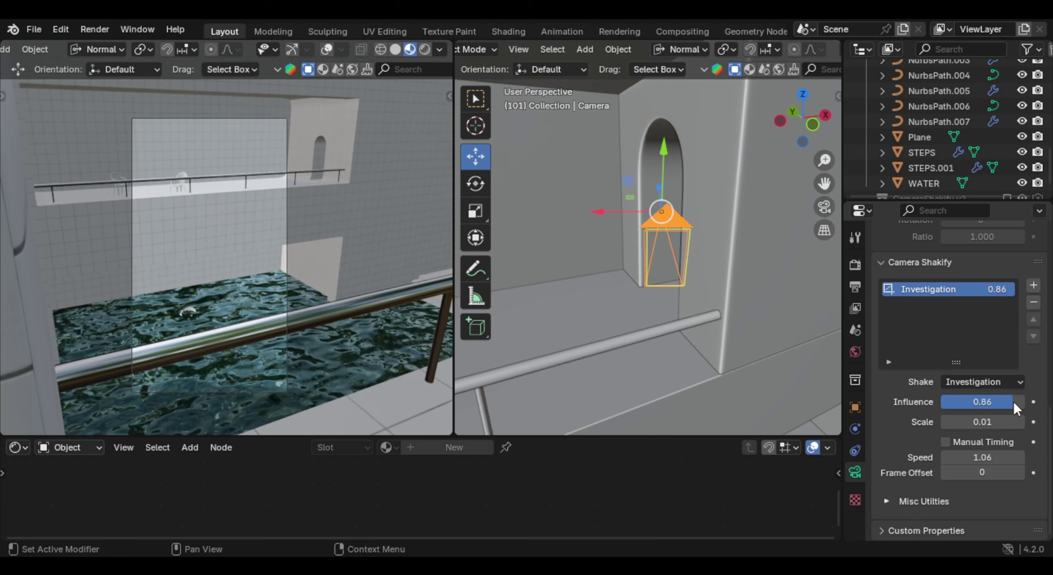
key("space")
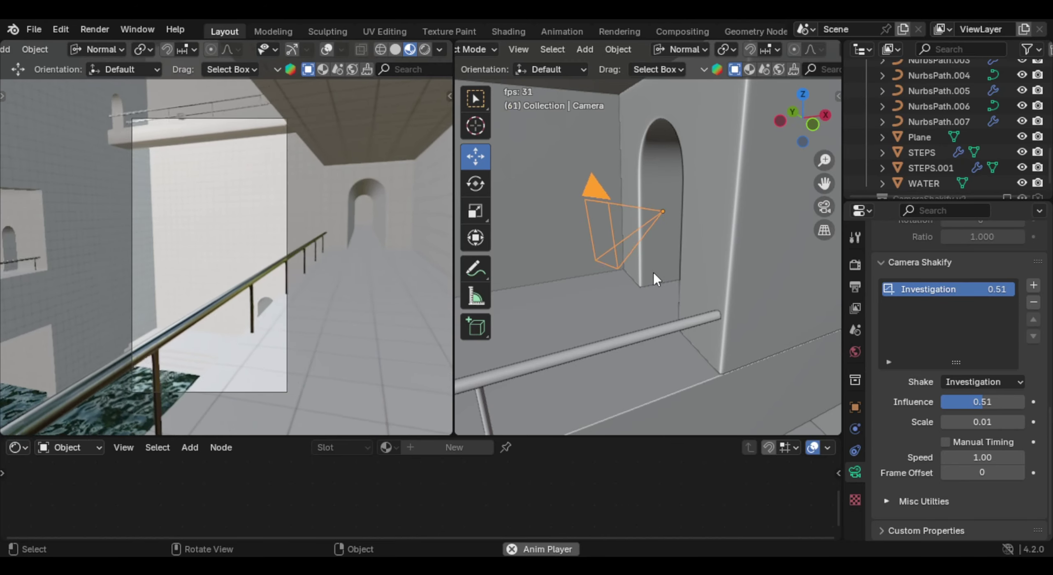
key("space")
Step: Try the Walk to the Store shake type in playback and switch back to Investigation
left_click(1015, 382)
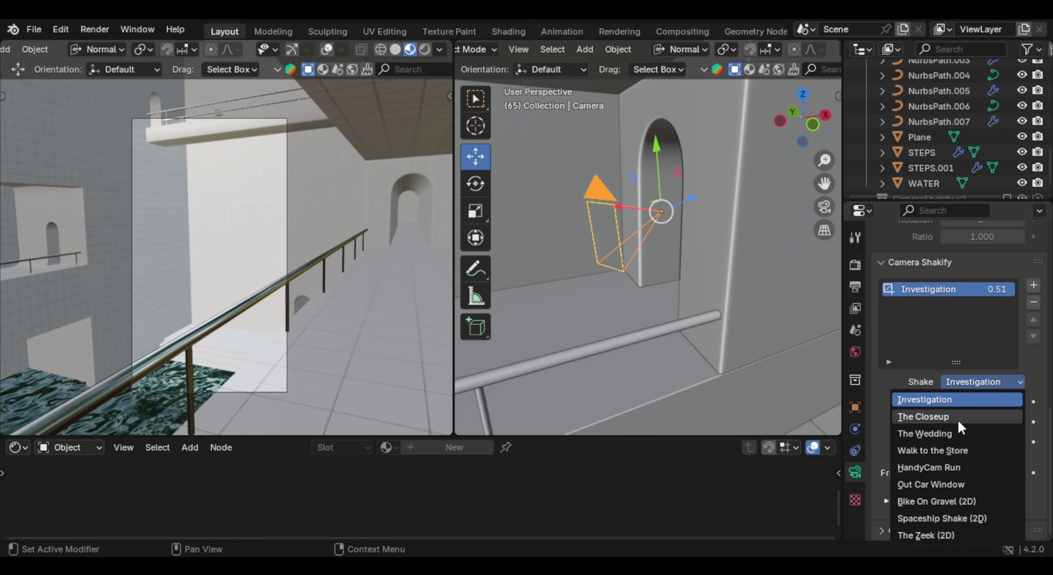
left_click(942, 451)
key("space")
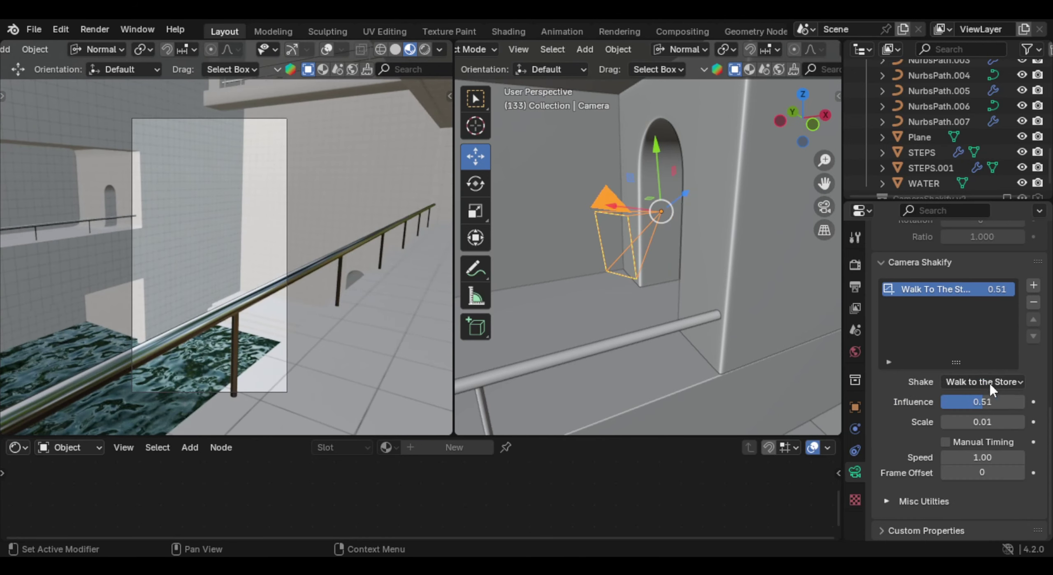
left_click(988, 381)
left_click(946, 398)
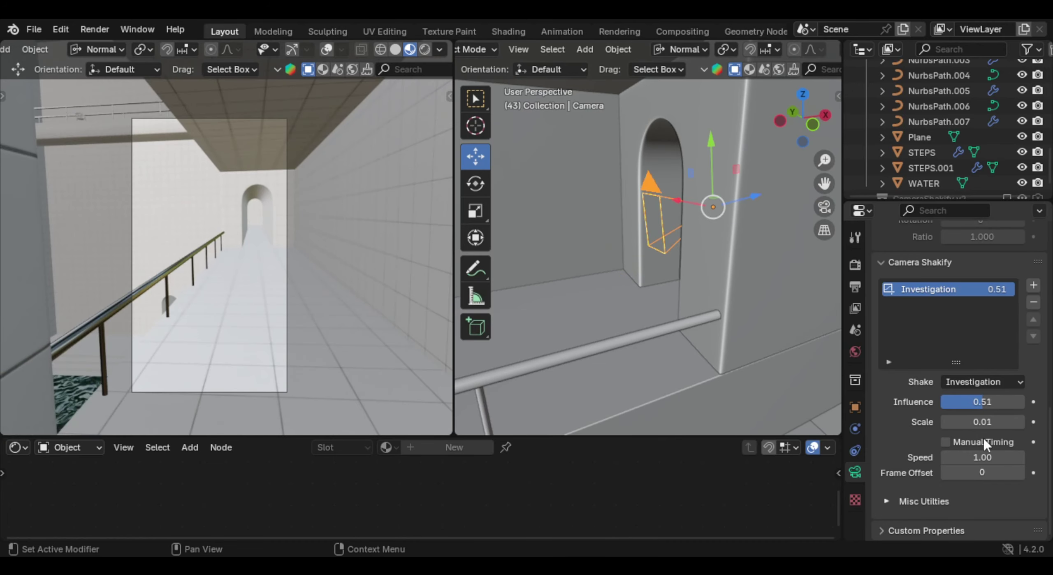
Step: Raise the Investigation shake's speed to 4.00 and play the animation
left_click_drag(980, 457, 1005, 457)
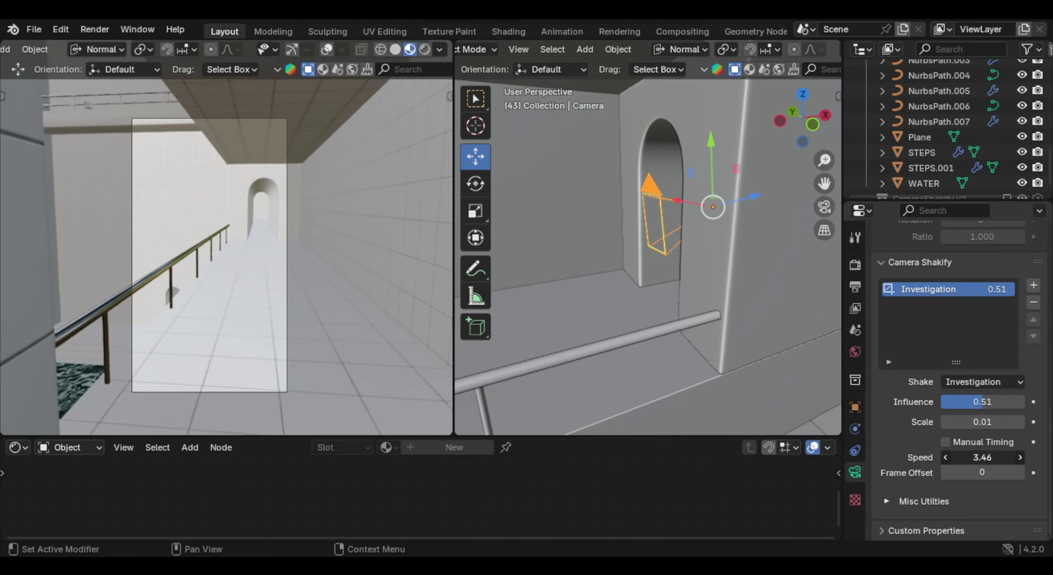
key("space")
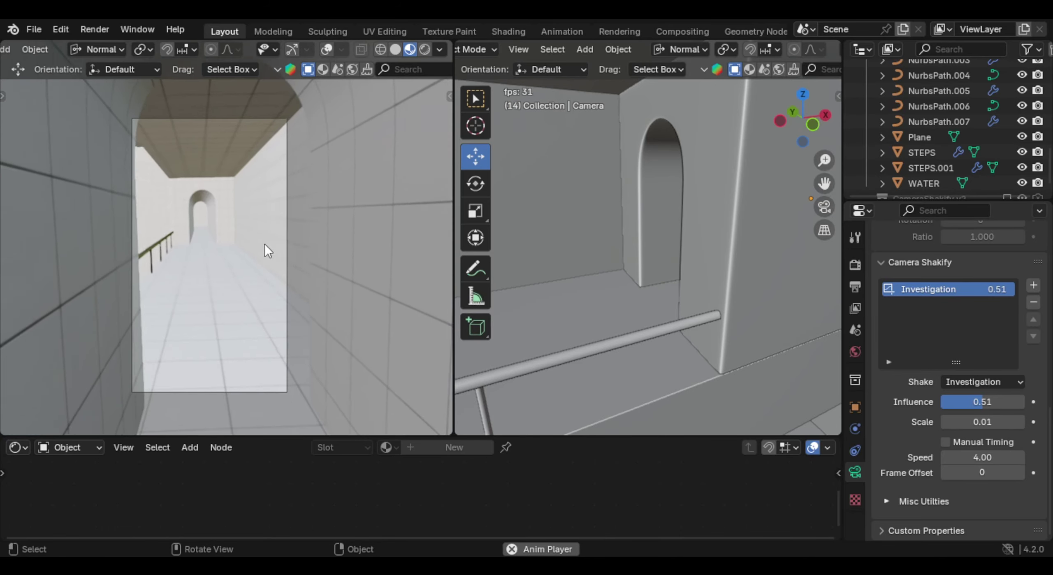
Step: Stop the playback and lower the speed of the camera's Investigation shake
key("space")
left_click_drag(983, 457, 961, 457)
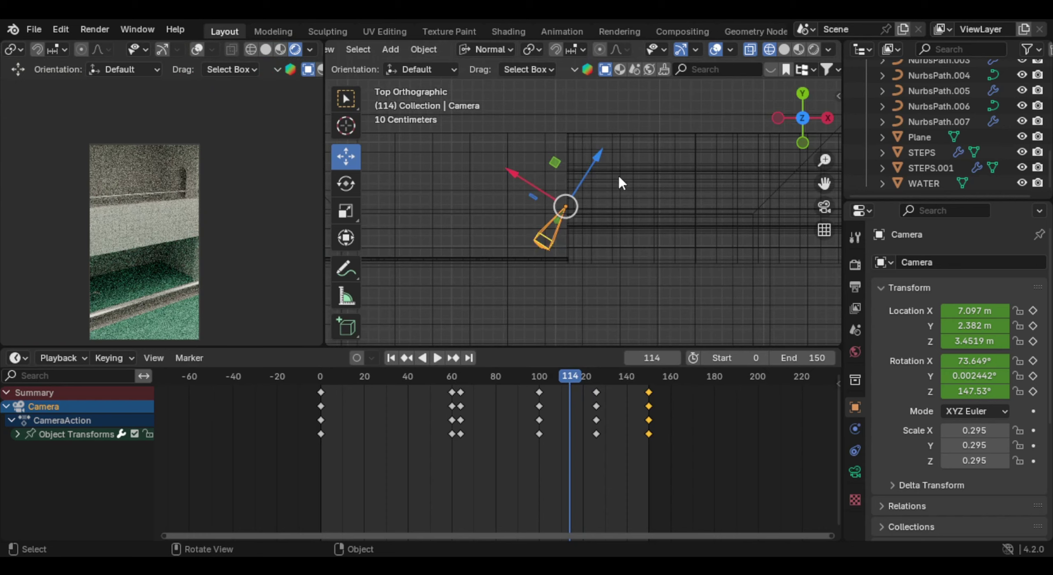
Step: Select the LIGHTS object, bring up its material nodes in the Shader Editor, and raise the emission colour's saturation slightly
middle_click_drag(618, 174, 648, 134)
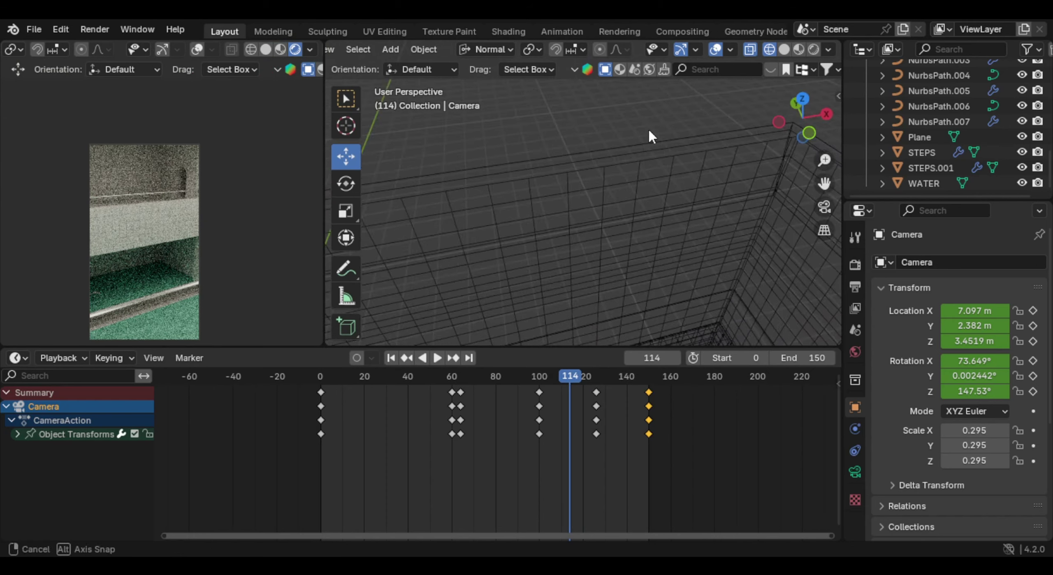
left_click(688, 214)
left_click(23, 357)
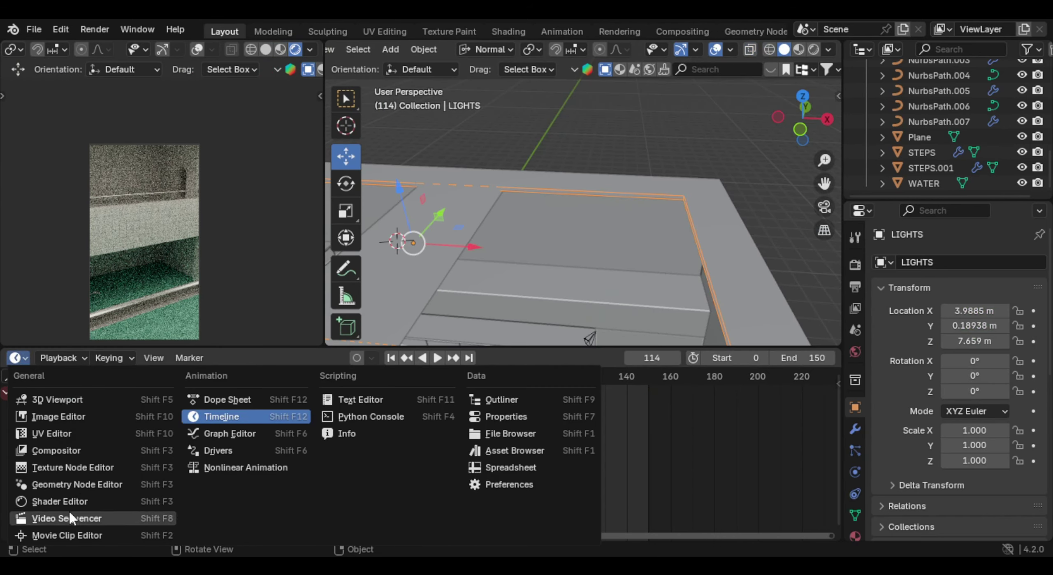
left_click(57, 503)
left_click(489, 443)
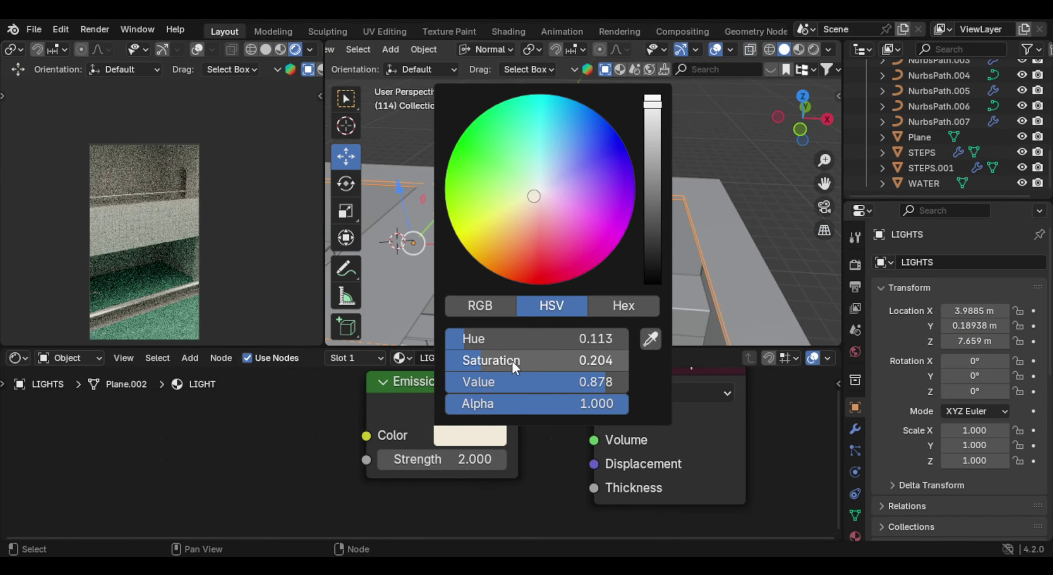
left_click_drag(515, 365, 551, 364)
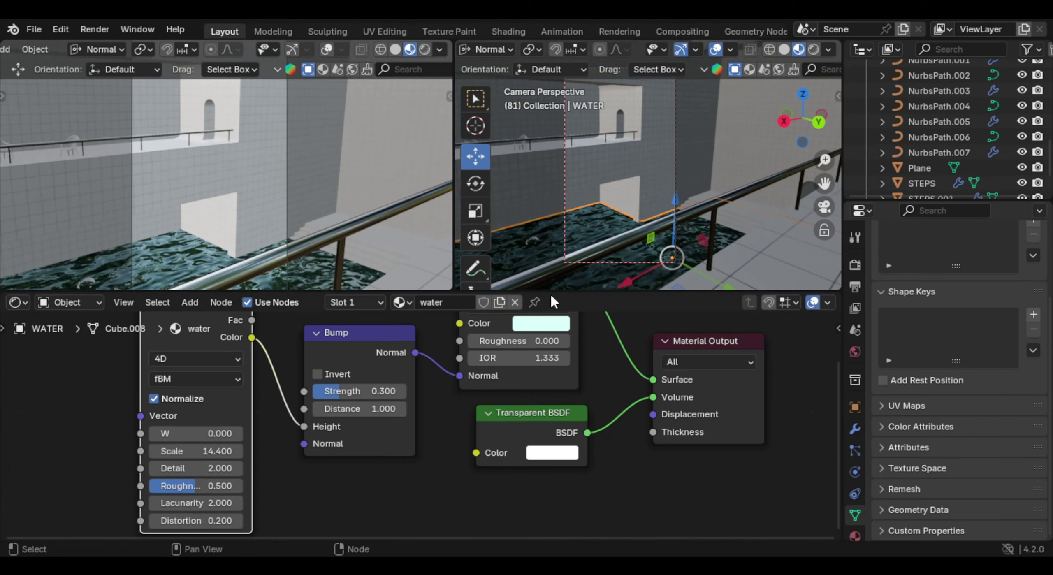
Step: Split the 3D viewport above the water material nodes, turn the new area into a Timeline, and widen it
middle_click_drag(436, 431, 538, 435)
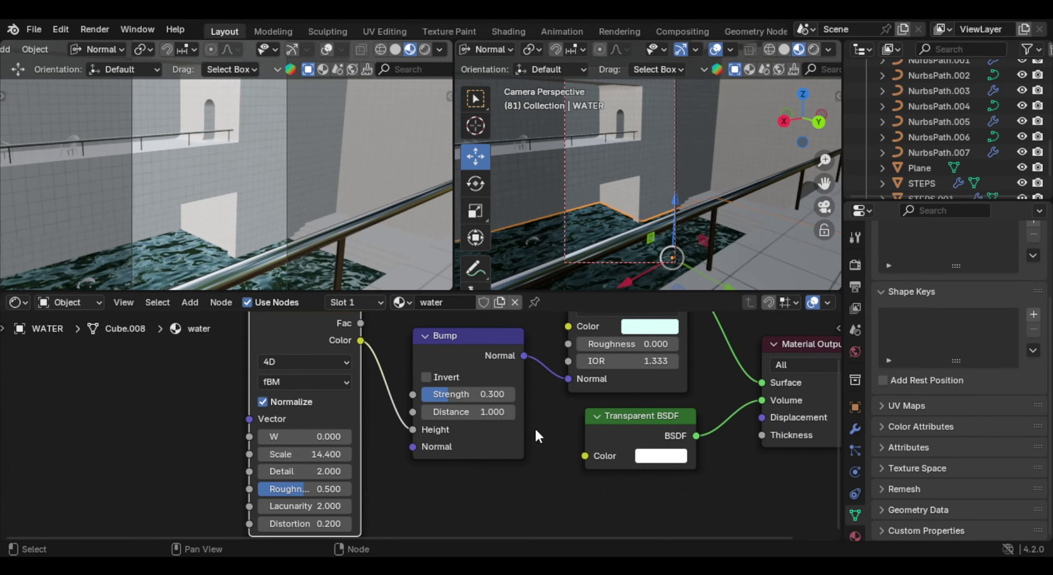
middle_click_drag(337, 453, 489, 493)
scroll(484, 432, "down", 2)
middle_click_drag(484, 432, 488, 381)
scroll(447, 449, "up", 6)
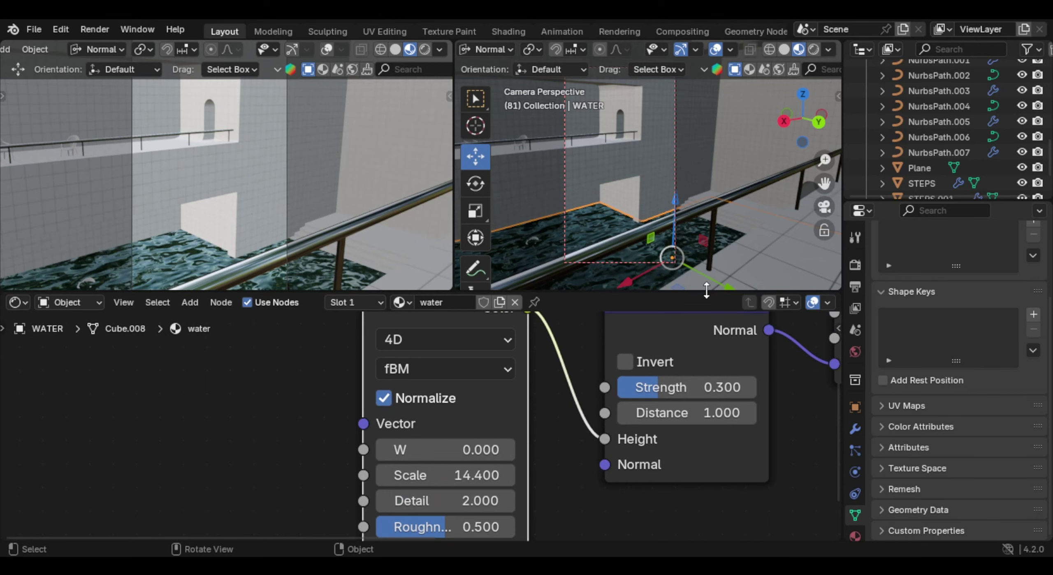
left_click_drag(706, 290, 707, 468)
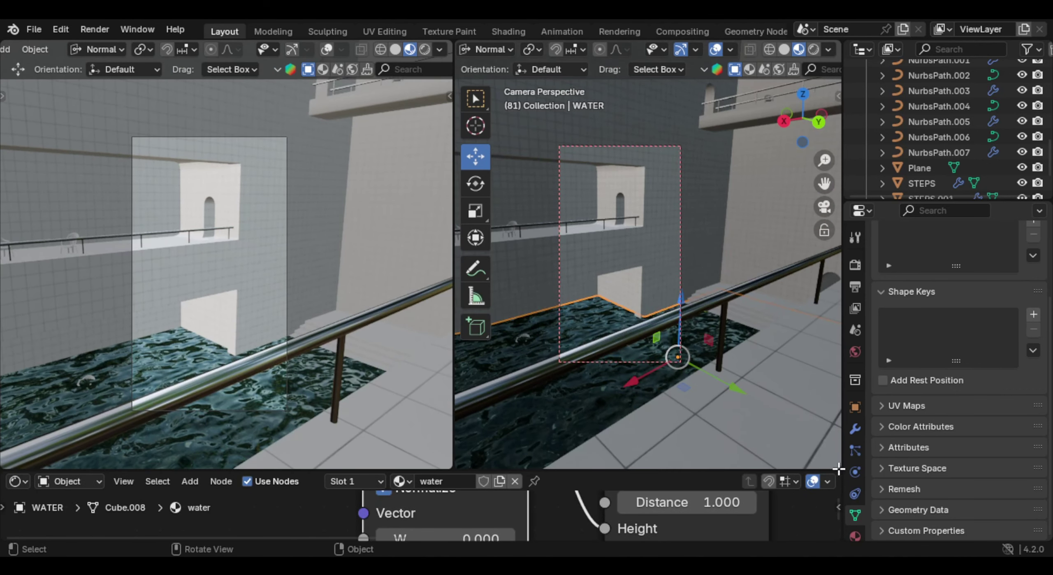
left_click_drag(838, 469, 822, 304)
middle_click_drag(491, 317, 657, 322)
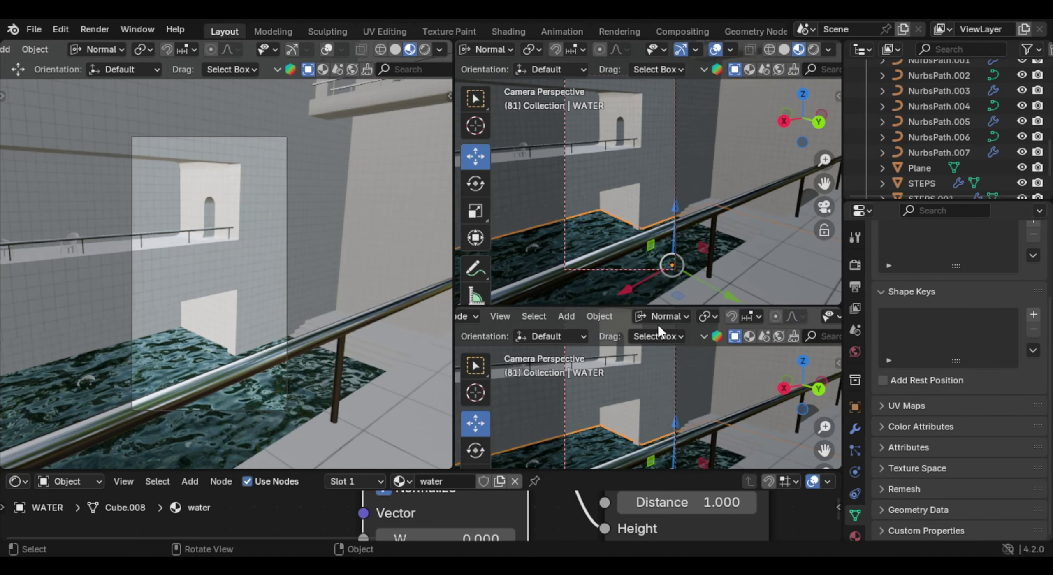
scroll(462, 321, "up", 3)
left_click(472, 316)
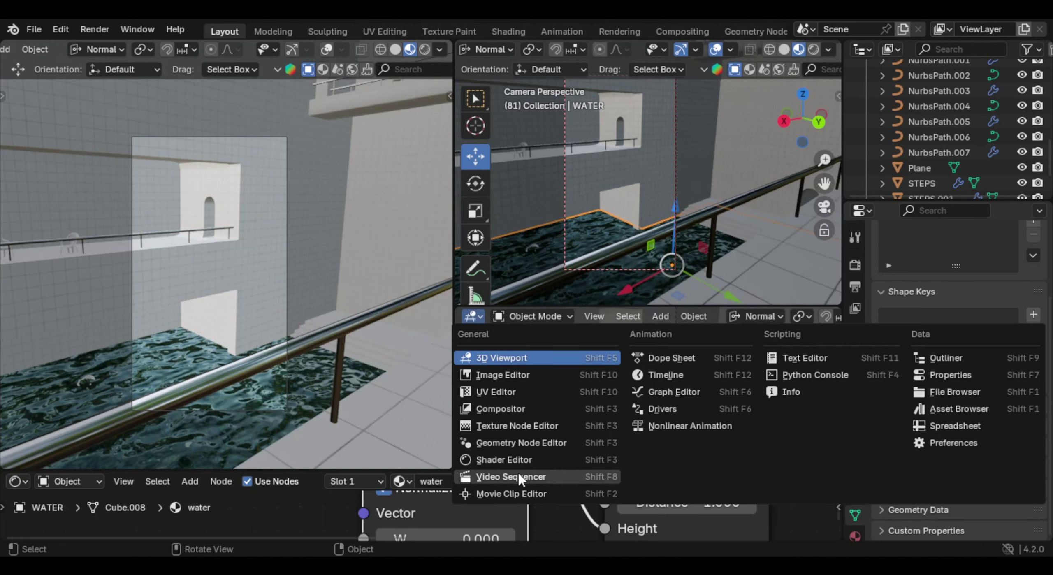
left_click(704, 374)
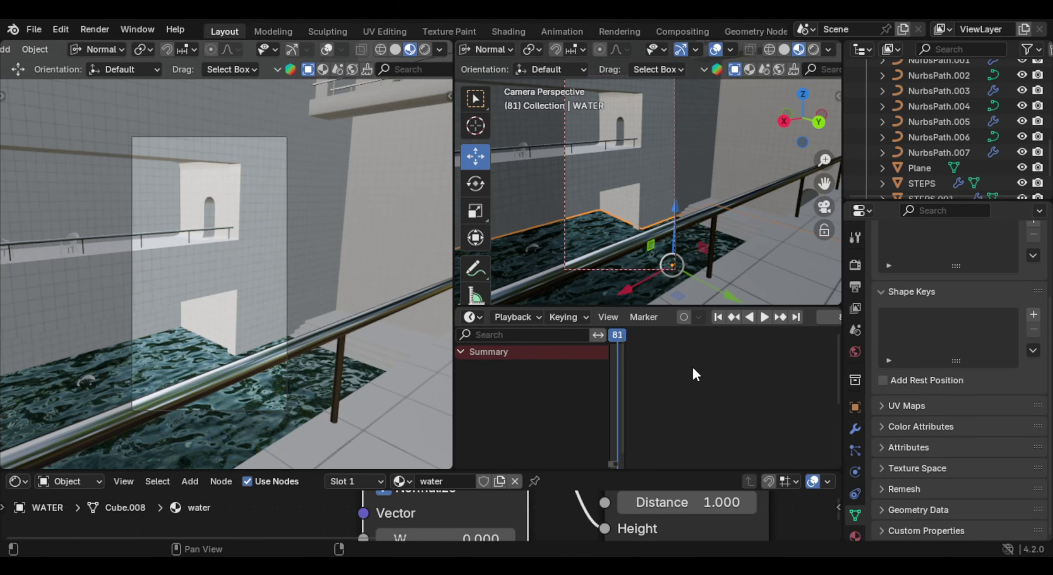
left_click_drag(452, 388, 250, 388)
Step: At frame 0, keyframe the water material's 4D noise W value at 0.000
left_click_drag(612, 346, 420, 361)
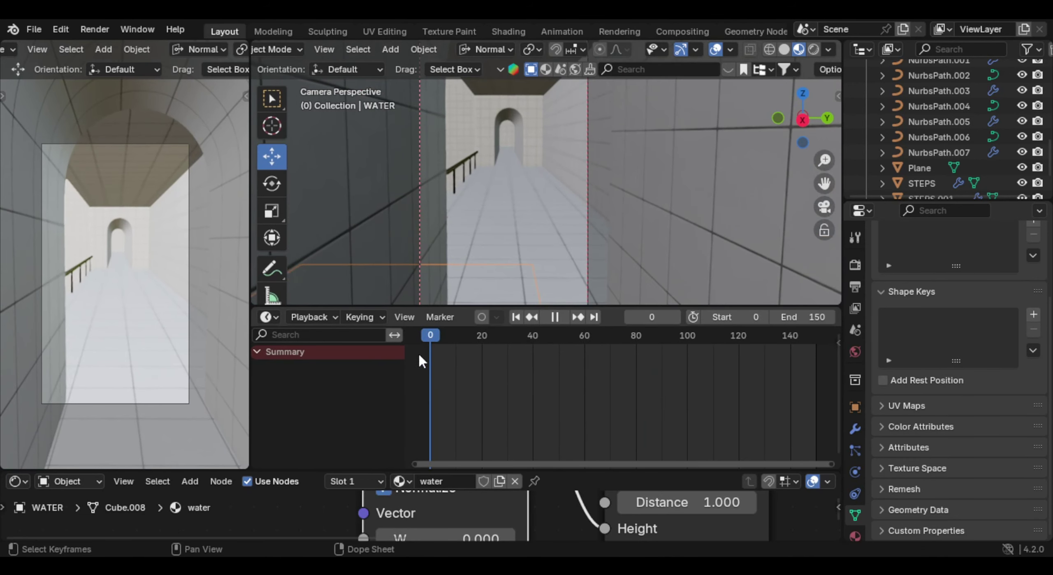
middle_click_drag(521, 174, 638, 285, "shift")
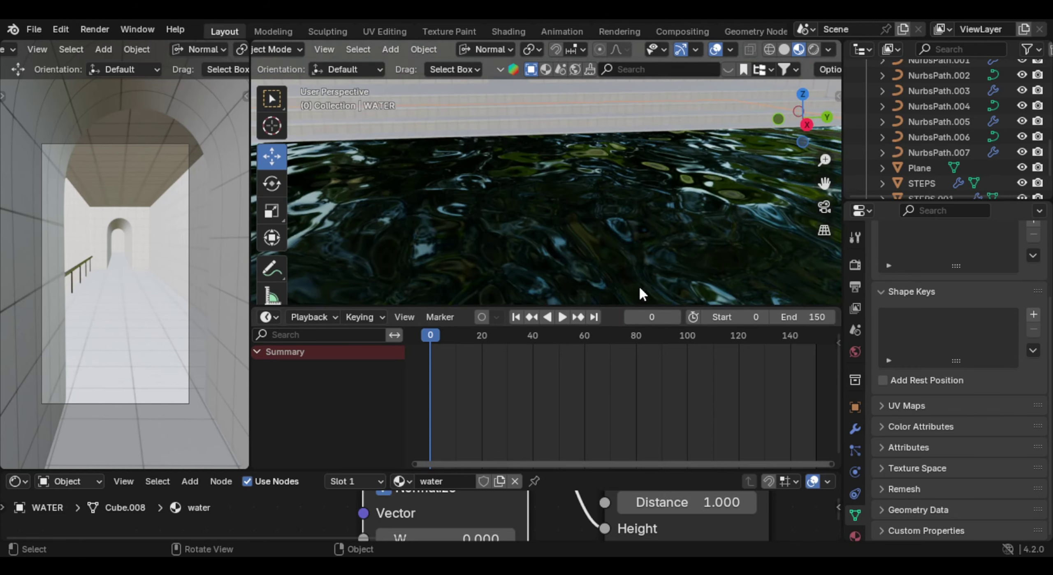
left_click(854, 408)
left_click_drag(542, 464, 539, 327)
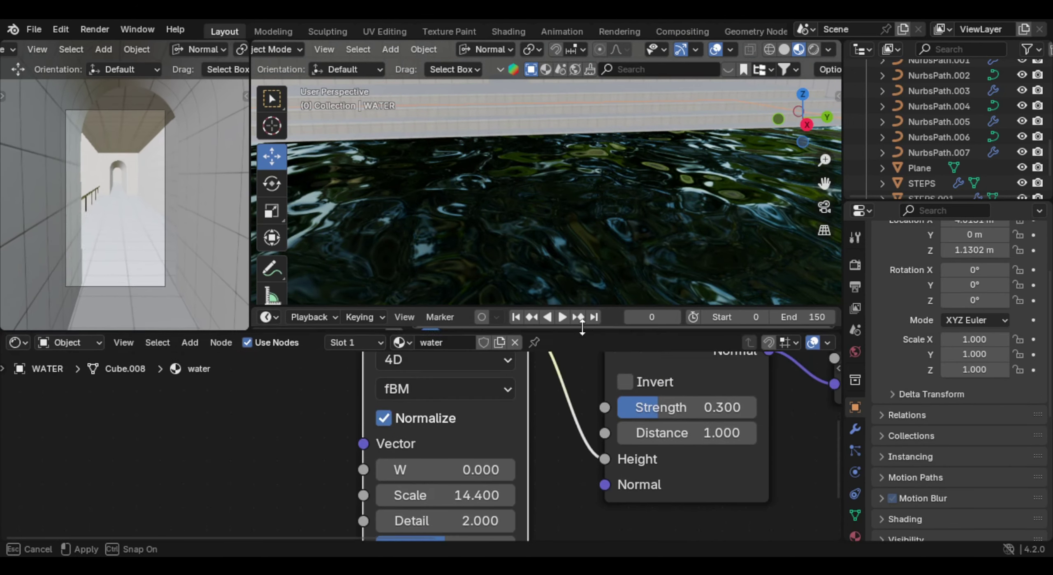
middle_click_drag(456, 424, 490, 457)
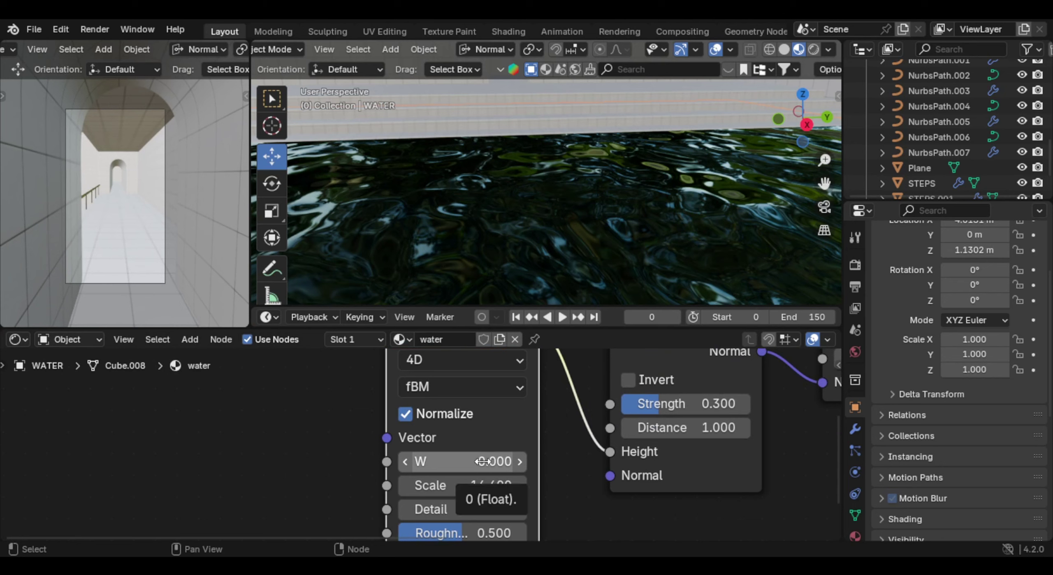
key("i")
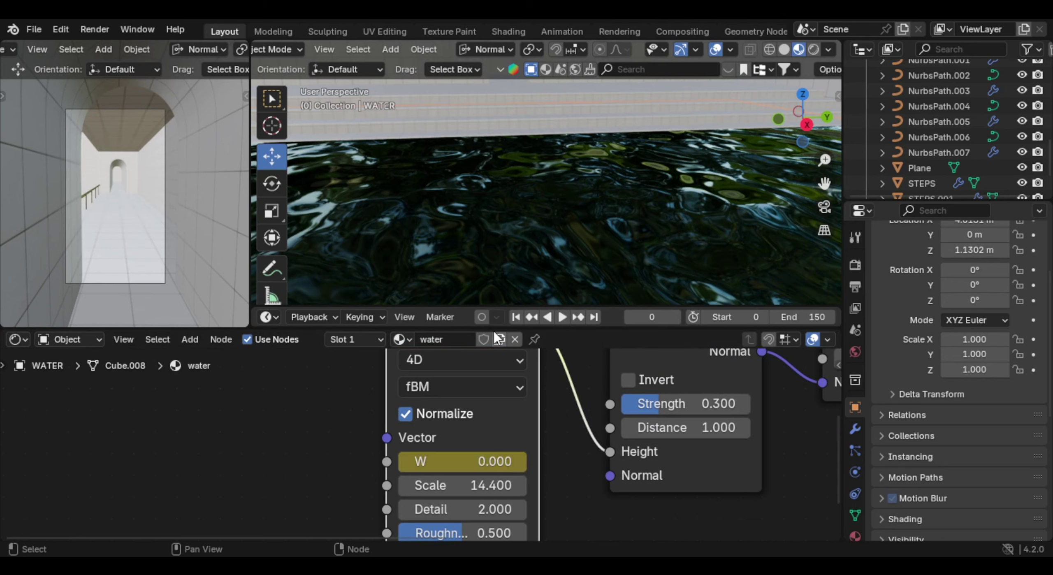
Step: At frame 150, set the water noise's W value to 0.140 and keyframe it
left_click_drag(506, 306, 547, 211)
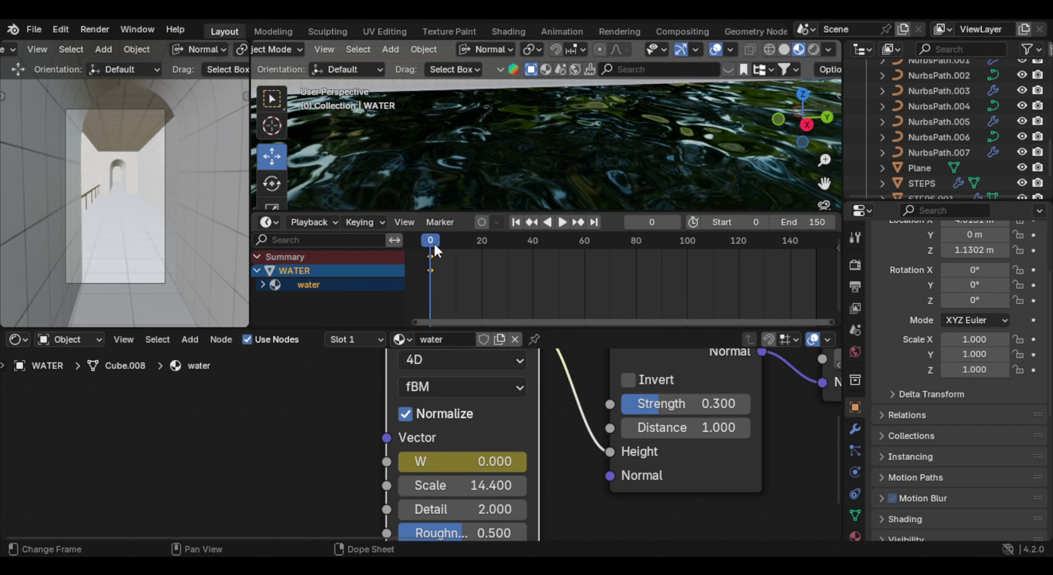
key("shift+Right")
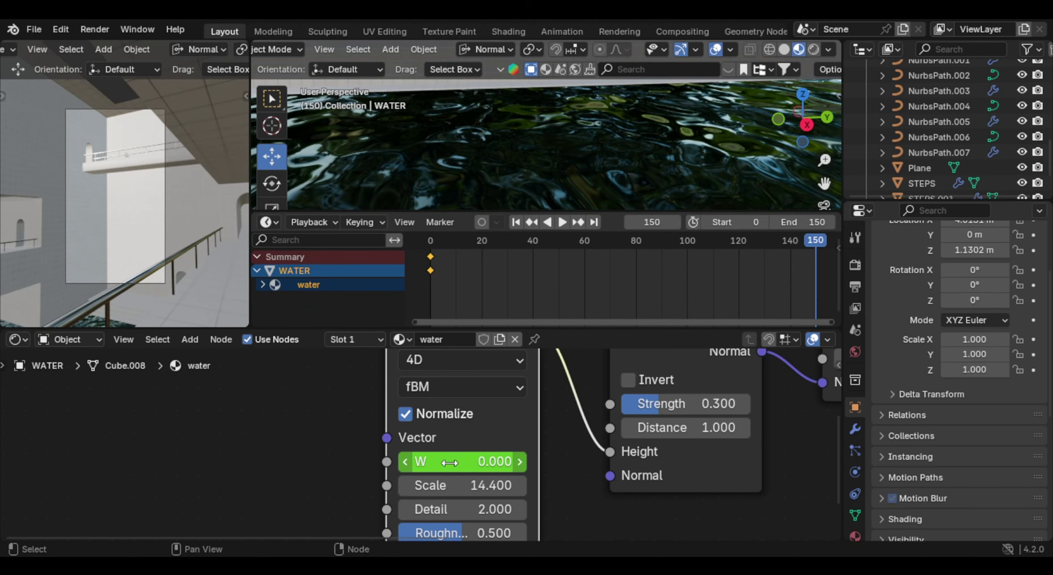
left_click_drag(443, 461, 479, 460)
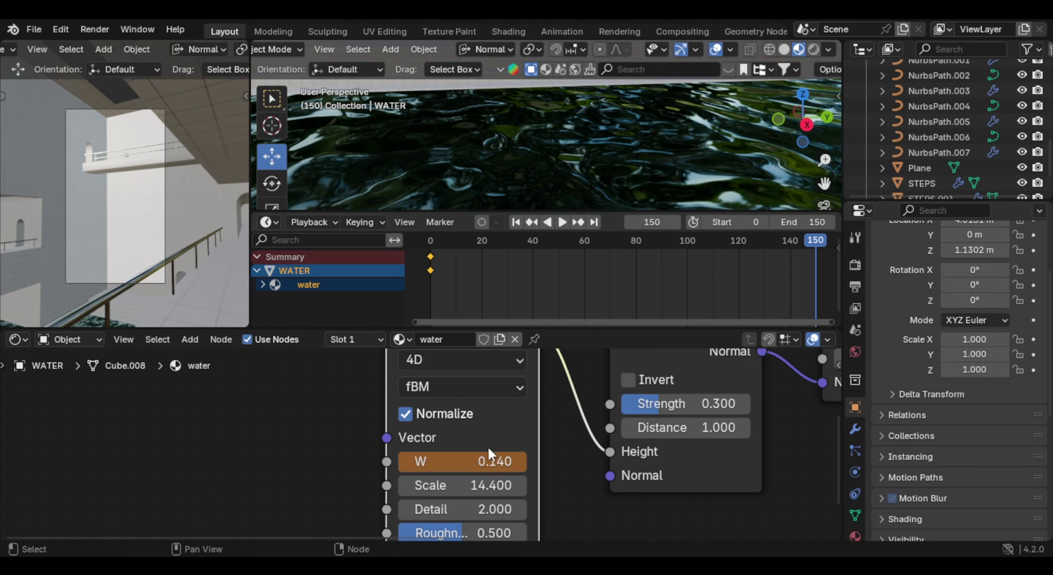
key("i")
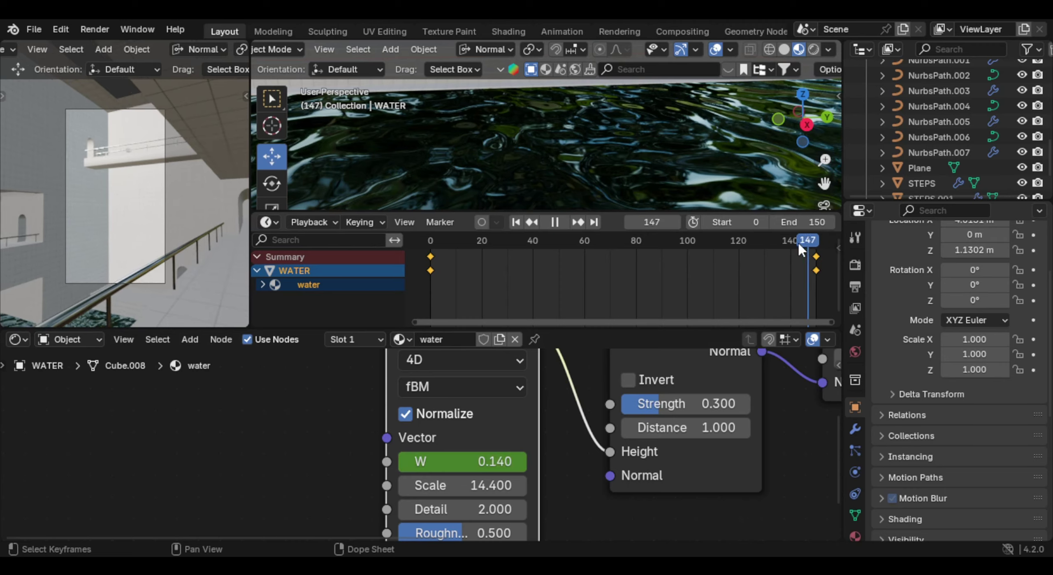
Step: Check the water motion in playback and change the interpolation of the W keyframes
key("space")
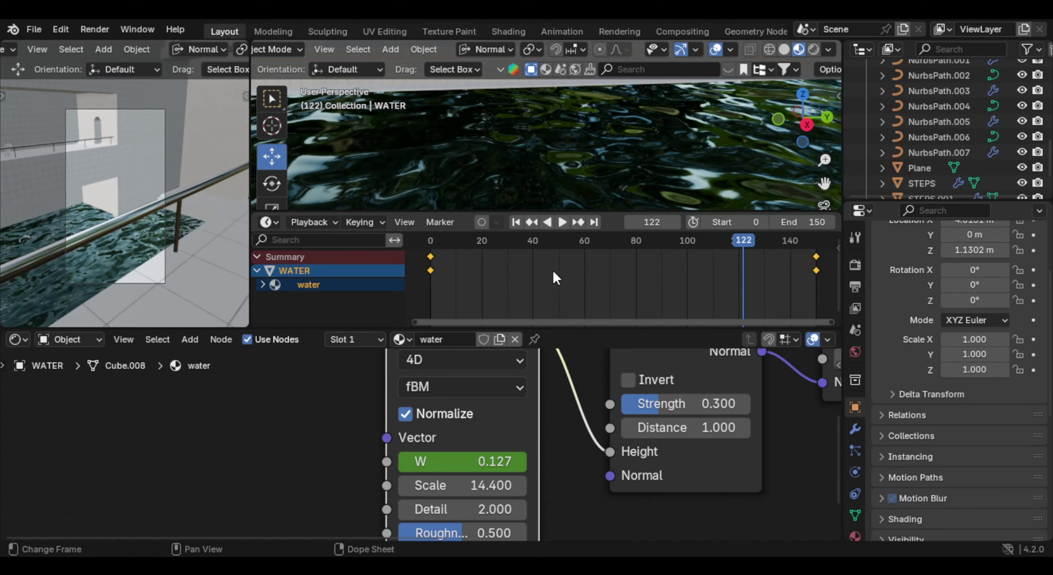
key("t")
left_click(307, 306)
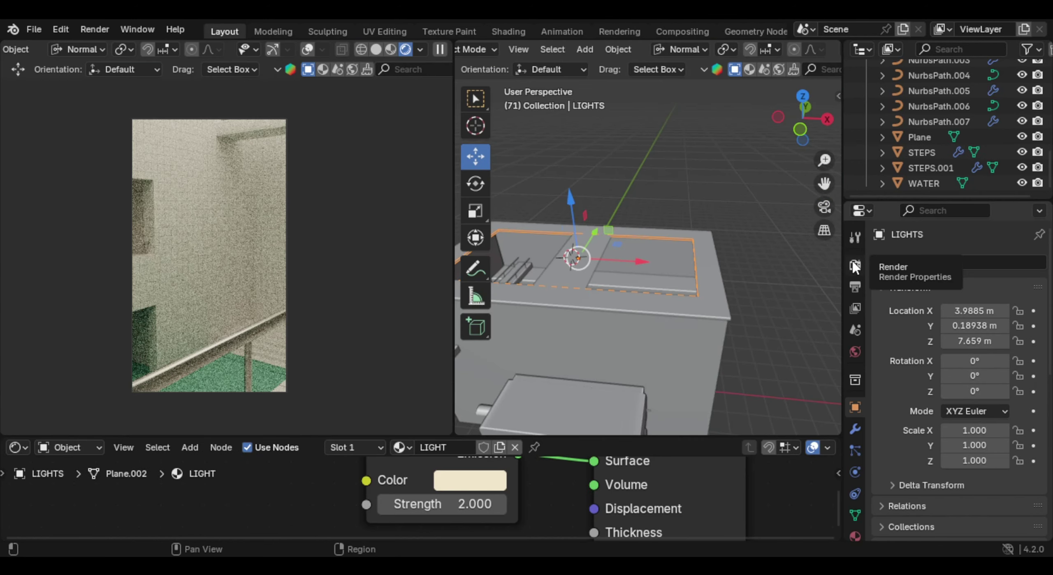
Step: Set the Cycles final render's maximum samples to 300
left_click(855, 265)
scroll(1027, 283, "down", 5)
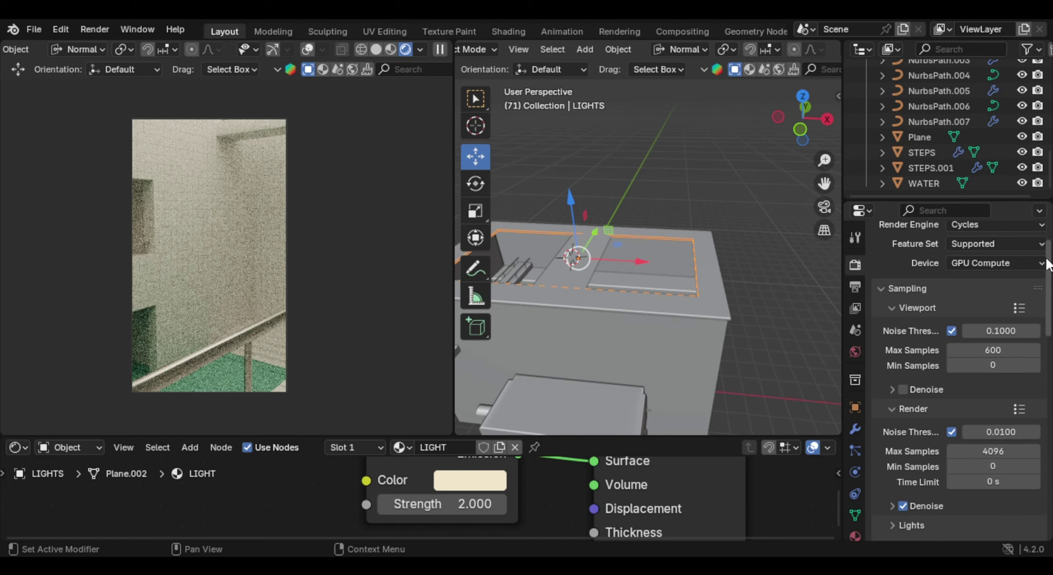
scroll(1027, 337, "down", 5)
left_click(1008, 328)
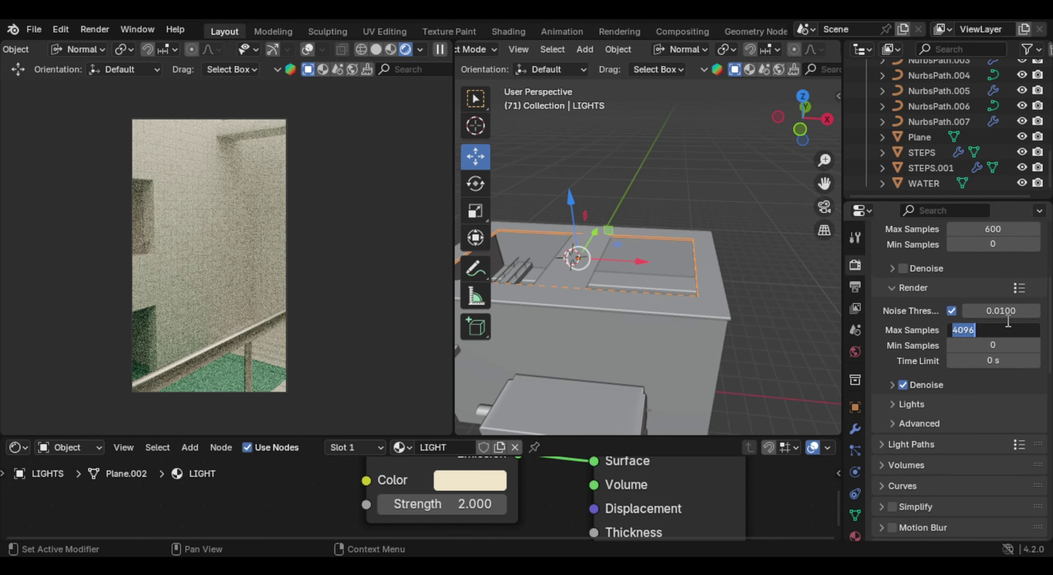
type("300")
key("Return")
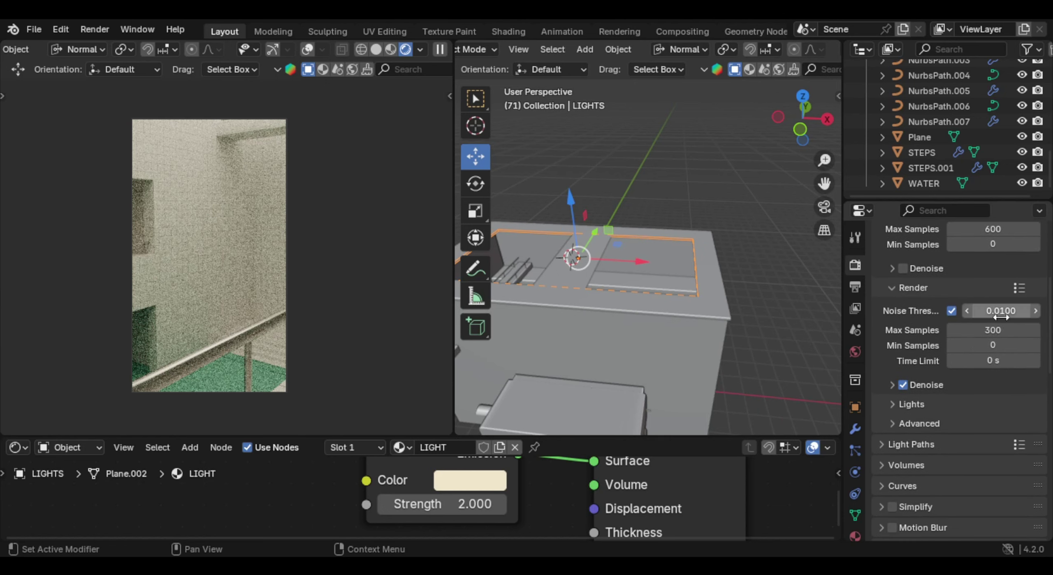
Step: Enable Use Spatial Splits, Use Compact BVH and Persistent Data in the render performance settings
left_click_drag(1049, 321, 1050, 446)
left_click(932, 341)
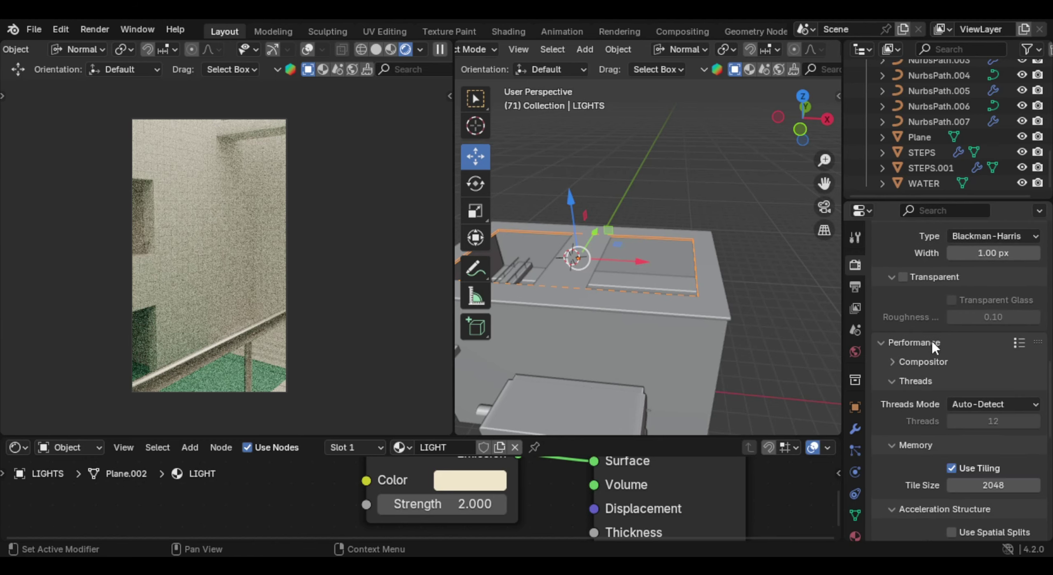
scroll(984, 349, "down", 3)
scroll(985, 352, "down", 5)
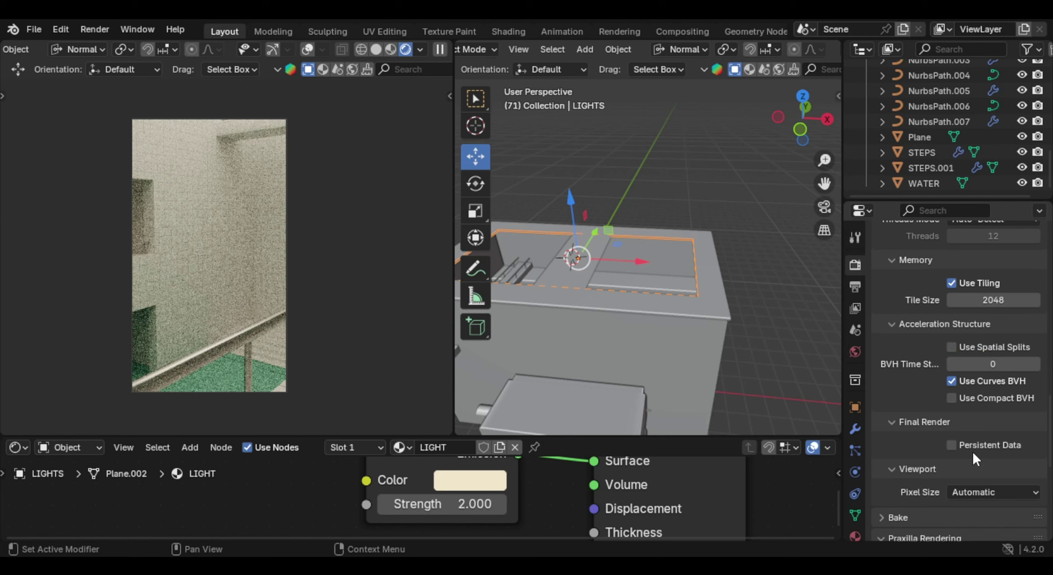
left_click(951, 398)
left_click(979, 347)
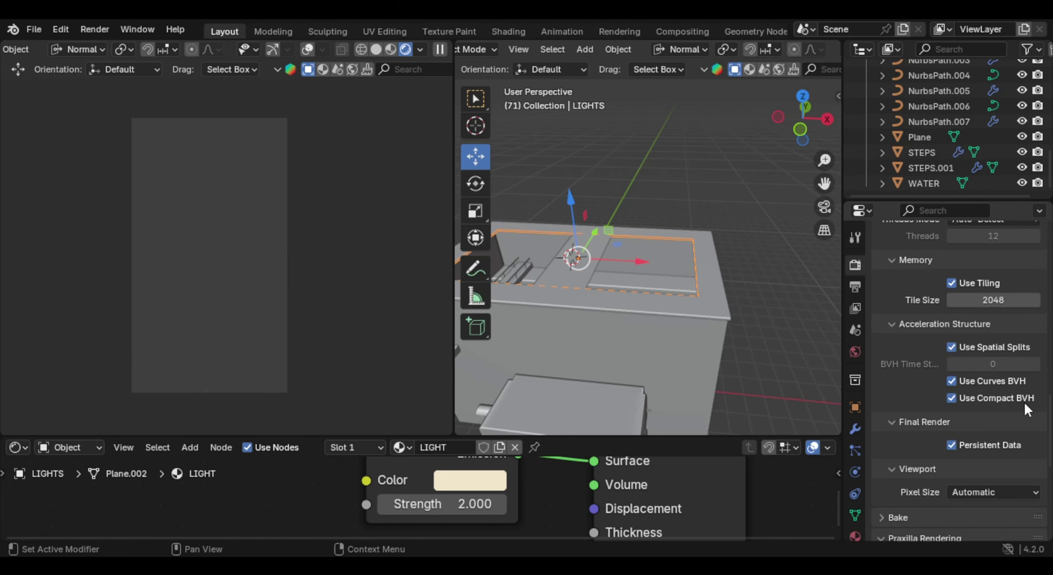
Step: Choose the Very High Contrast look with the AgX view transform in the colour management settings
scroll(1024, 401, "down", 12)
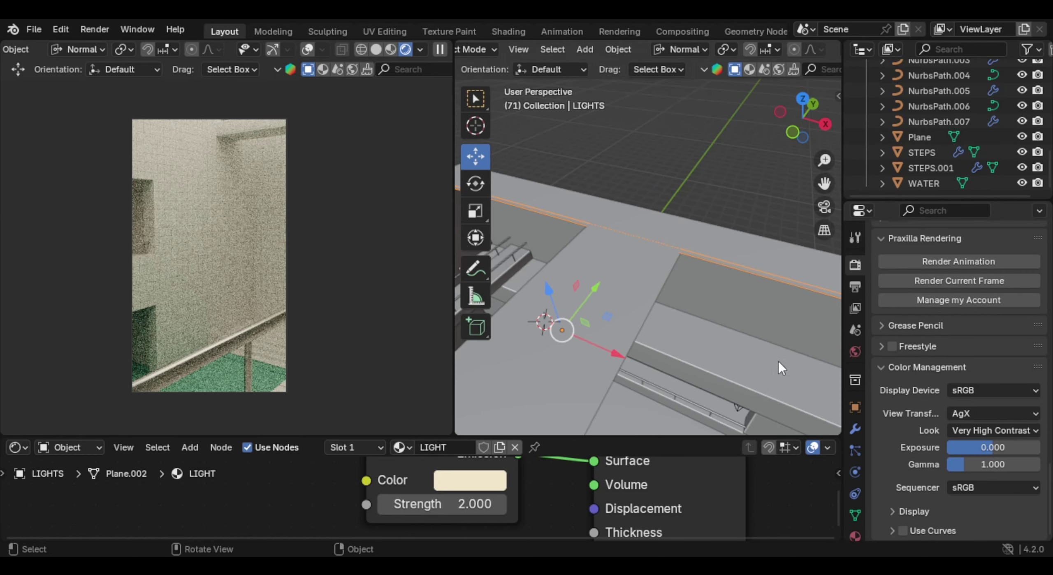
left_click(995, 406)
left_click(1002, 410)
left_click(997, 426)
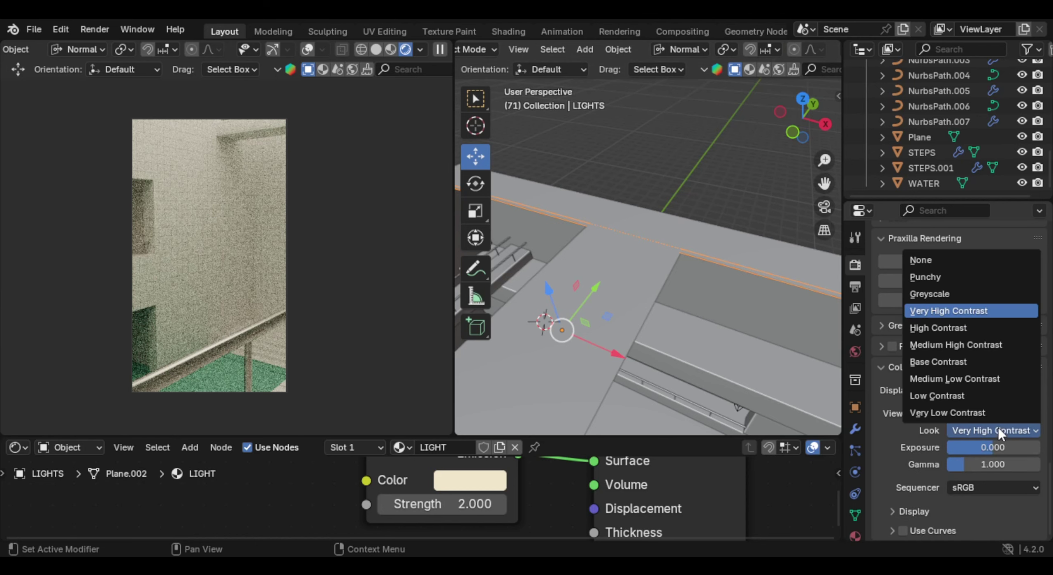
left_click(979, 316)
Step: Review the output settings for frame rate, frame range, file format and video encoding
scroll(958, 371, "up", 10)
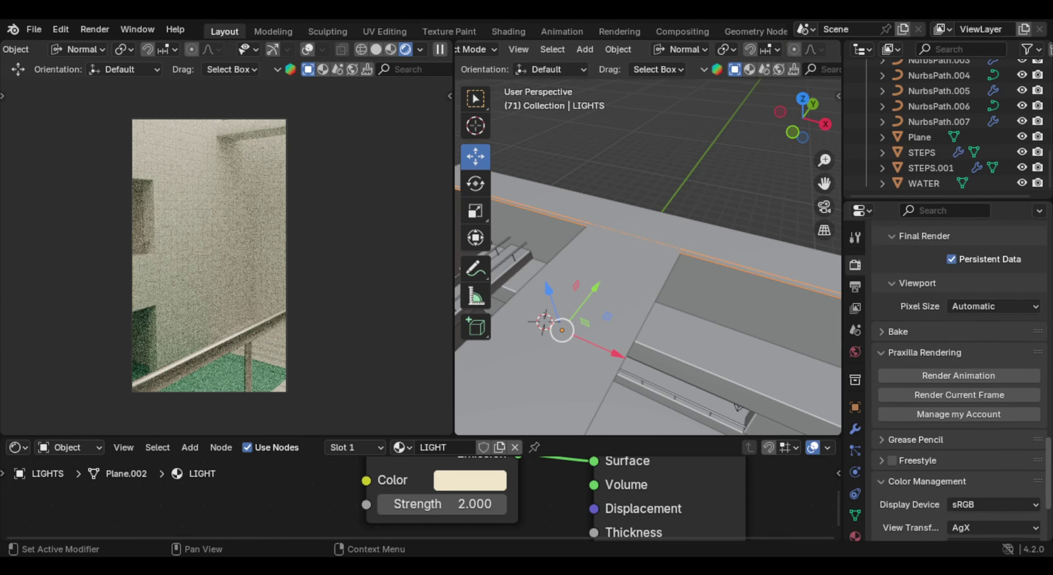
left_click(855, 287)
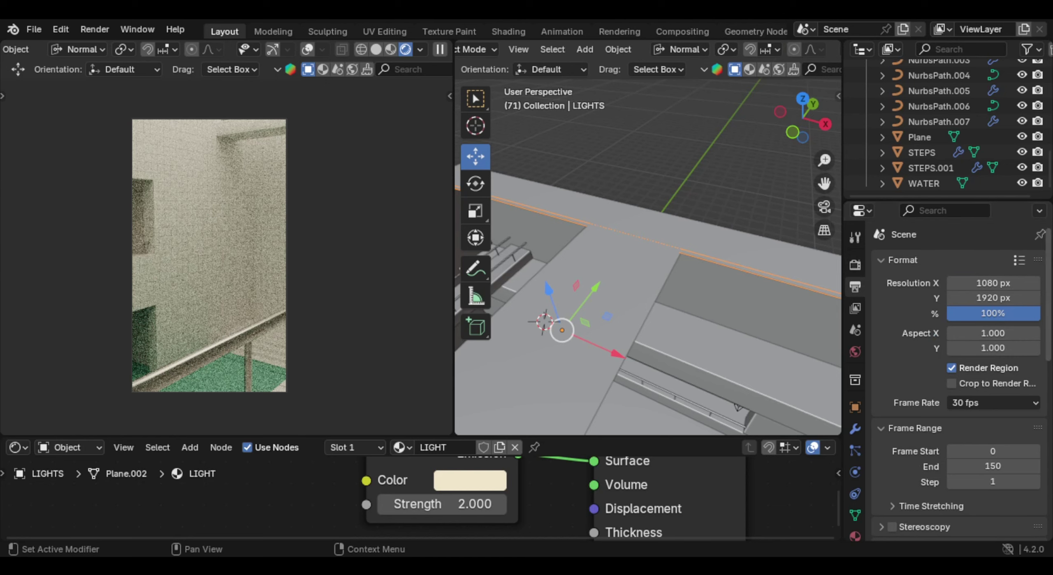
scroll(987, 284, "down", 6)
left_click(985, 287)
left_click(985, 284)
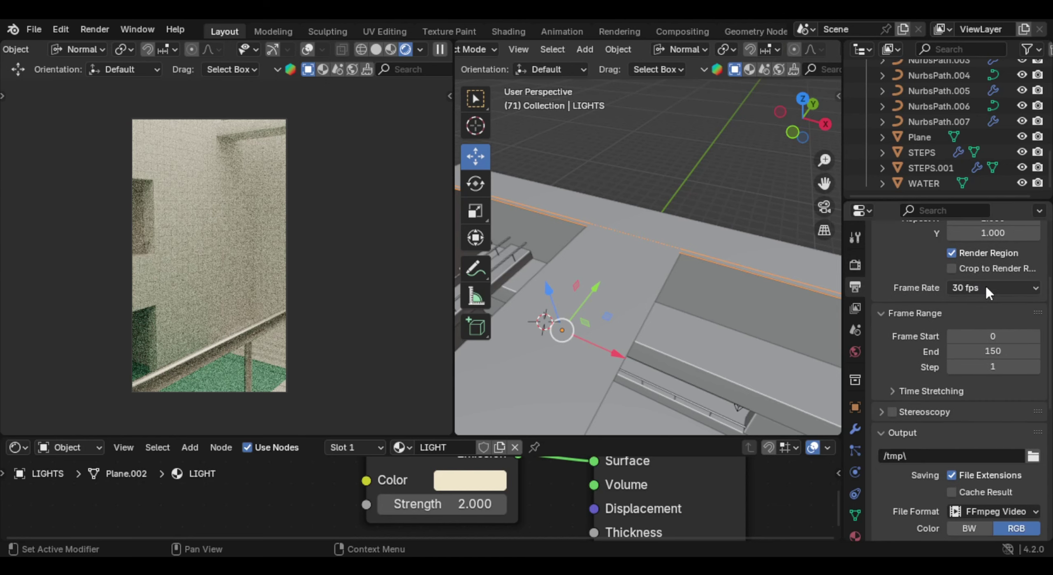
scroll(985, 285, "down", 4)
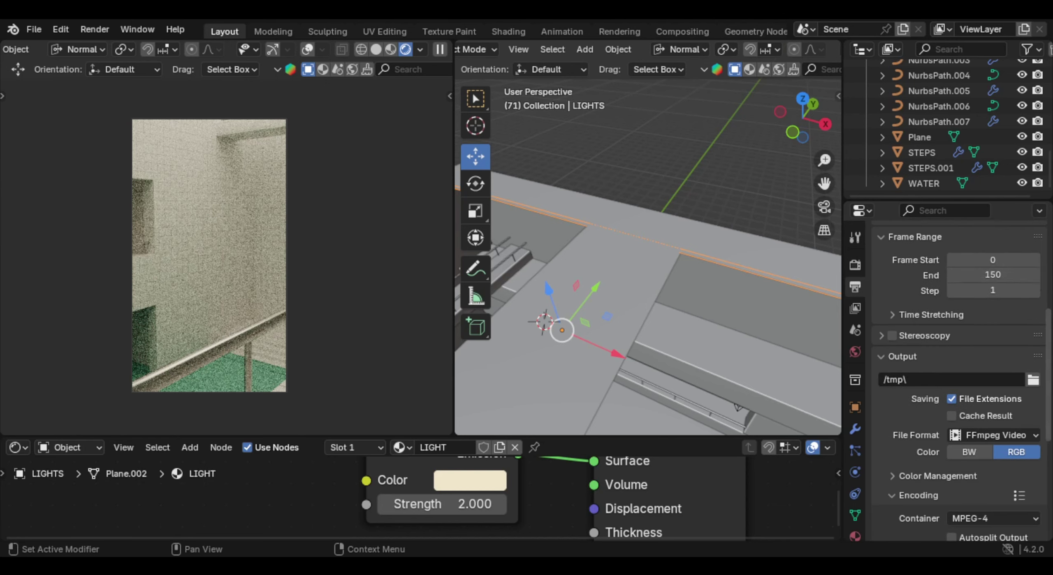
scroll(1028, 390, "down", 6)
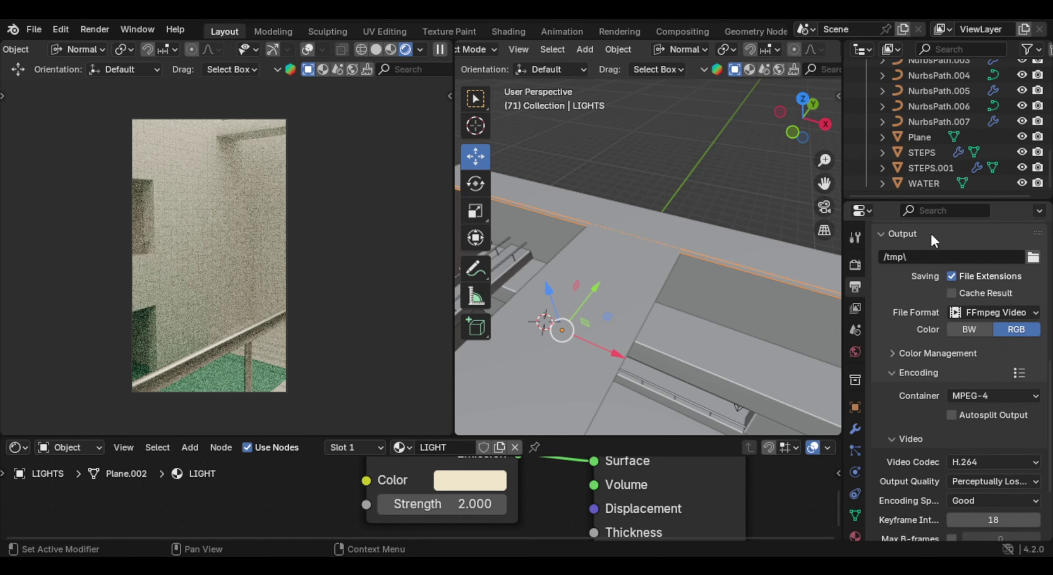
Step: Switch the output file format back and forth between PNG and FFmpeg Video to compare their options
left_click(997, 311)
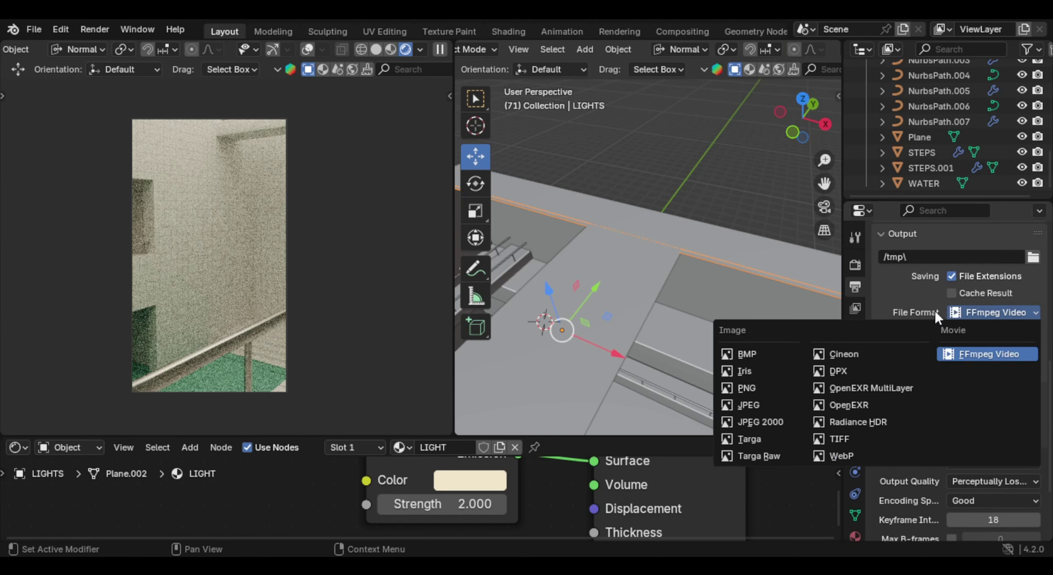
left_click(770, 388)
left_click(990, 377)
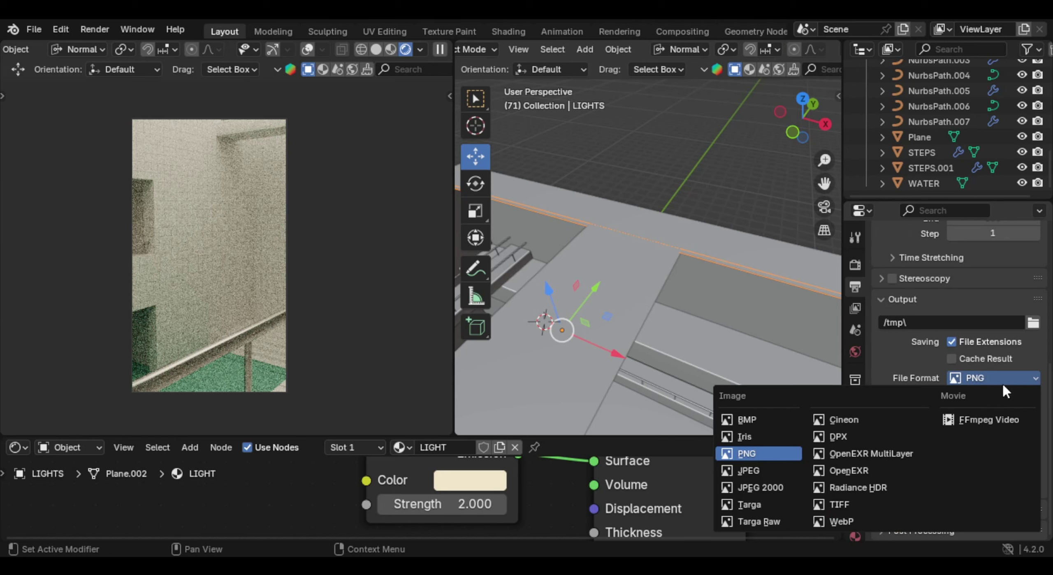
left_click(988, 420)
left_click(1020, 375)
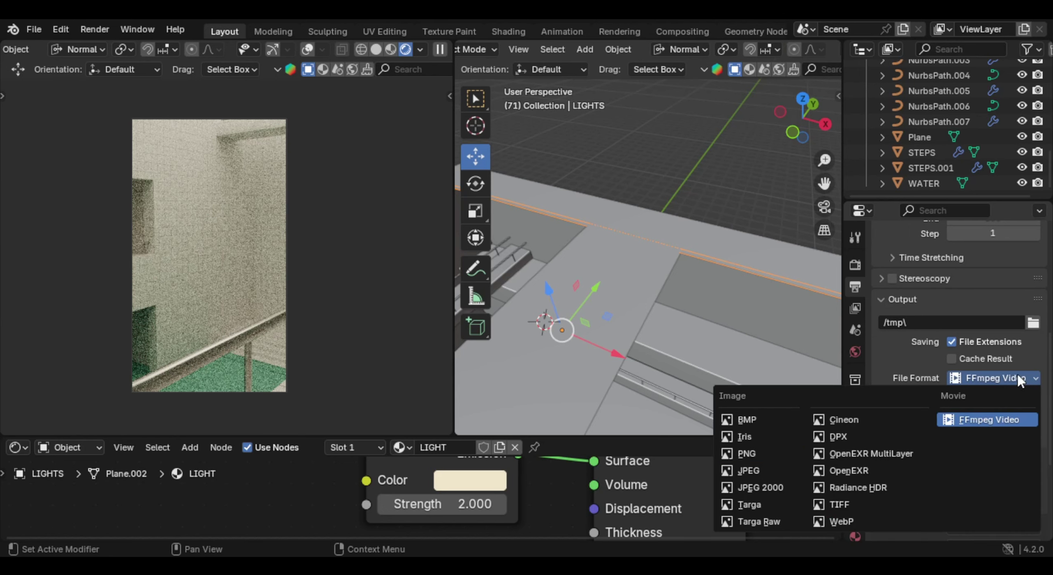
left_click(775, 452)
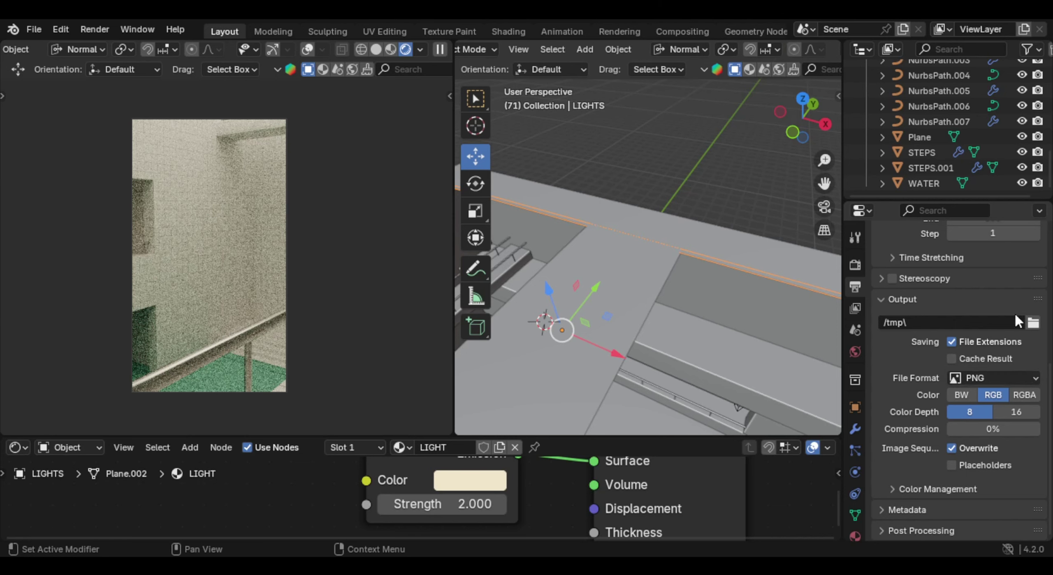
left_click(1008, 377)
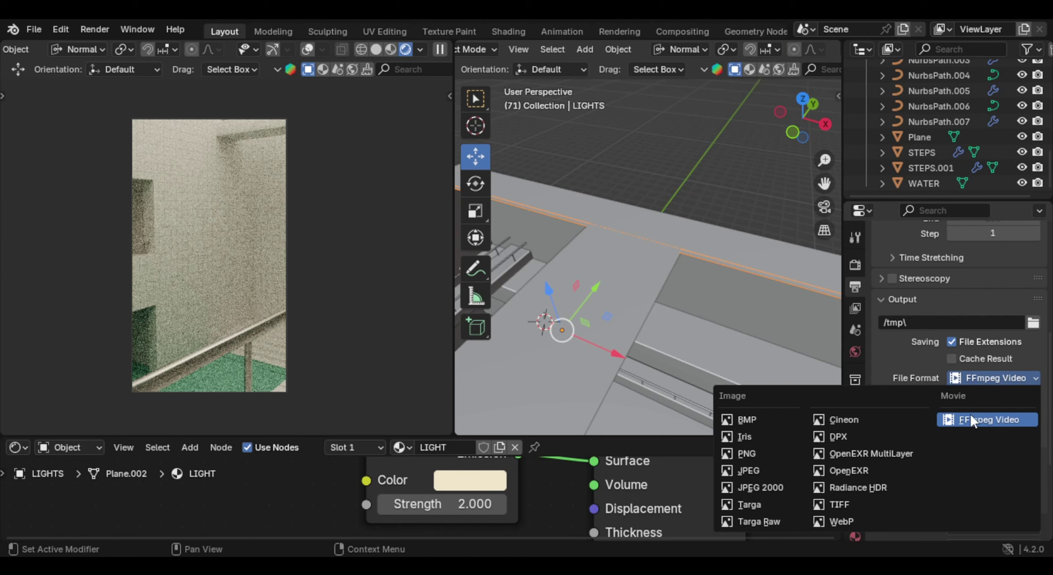
left_click(988, 377)
Step: Set the render output's file format to PNG so the animation is saved as an image sequence
left_click(987, 377)
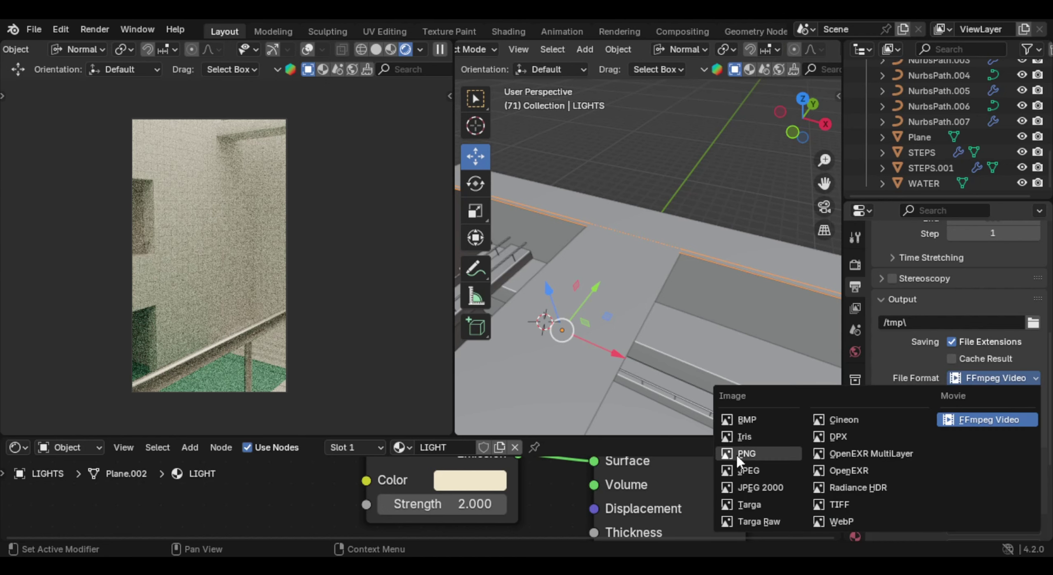
left_click(776, 452)
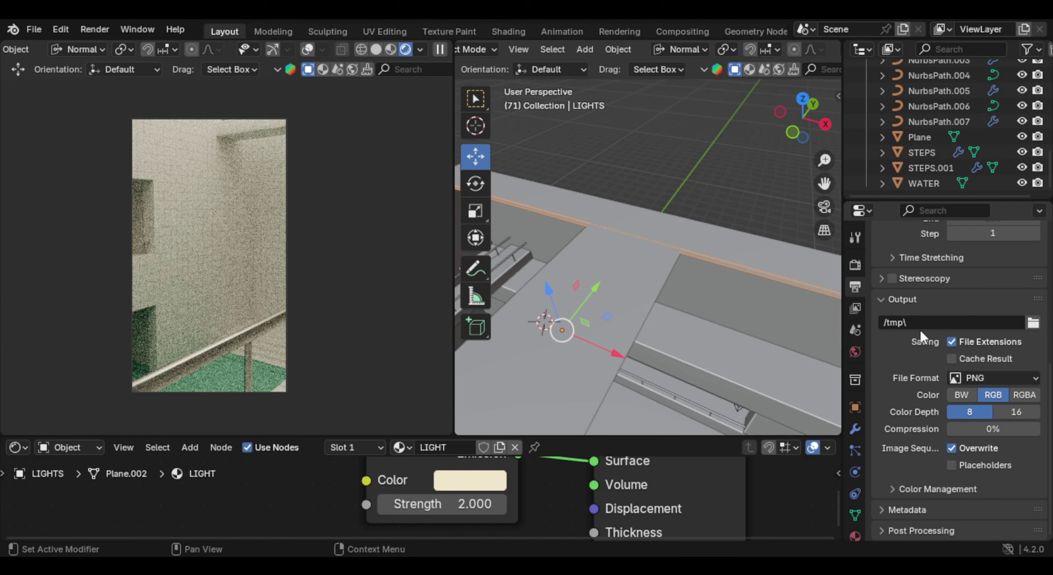
Step: Open the rendering commands that include Render Animation
left_click(94, 29)
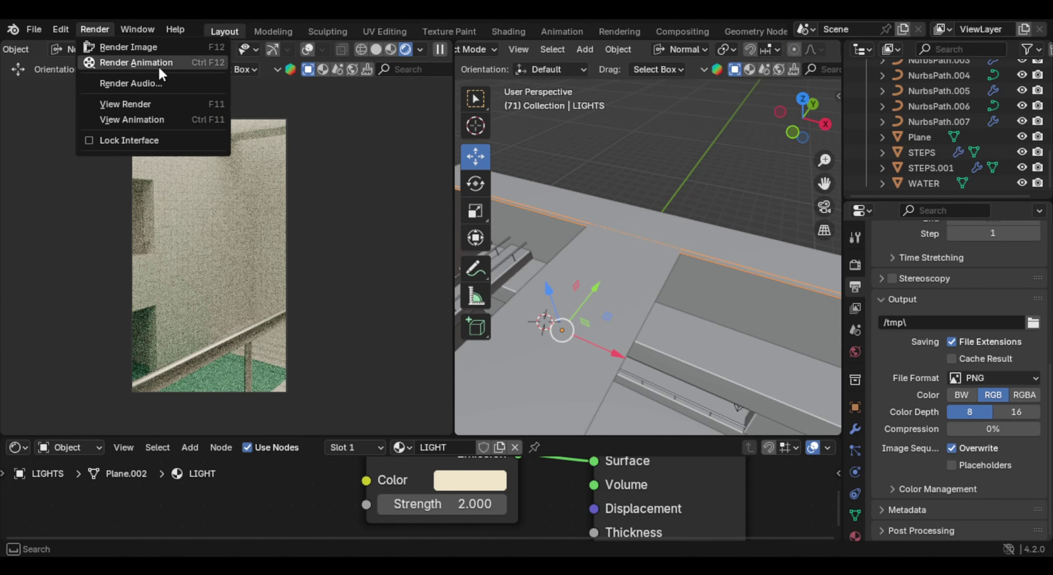